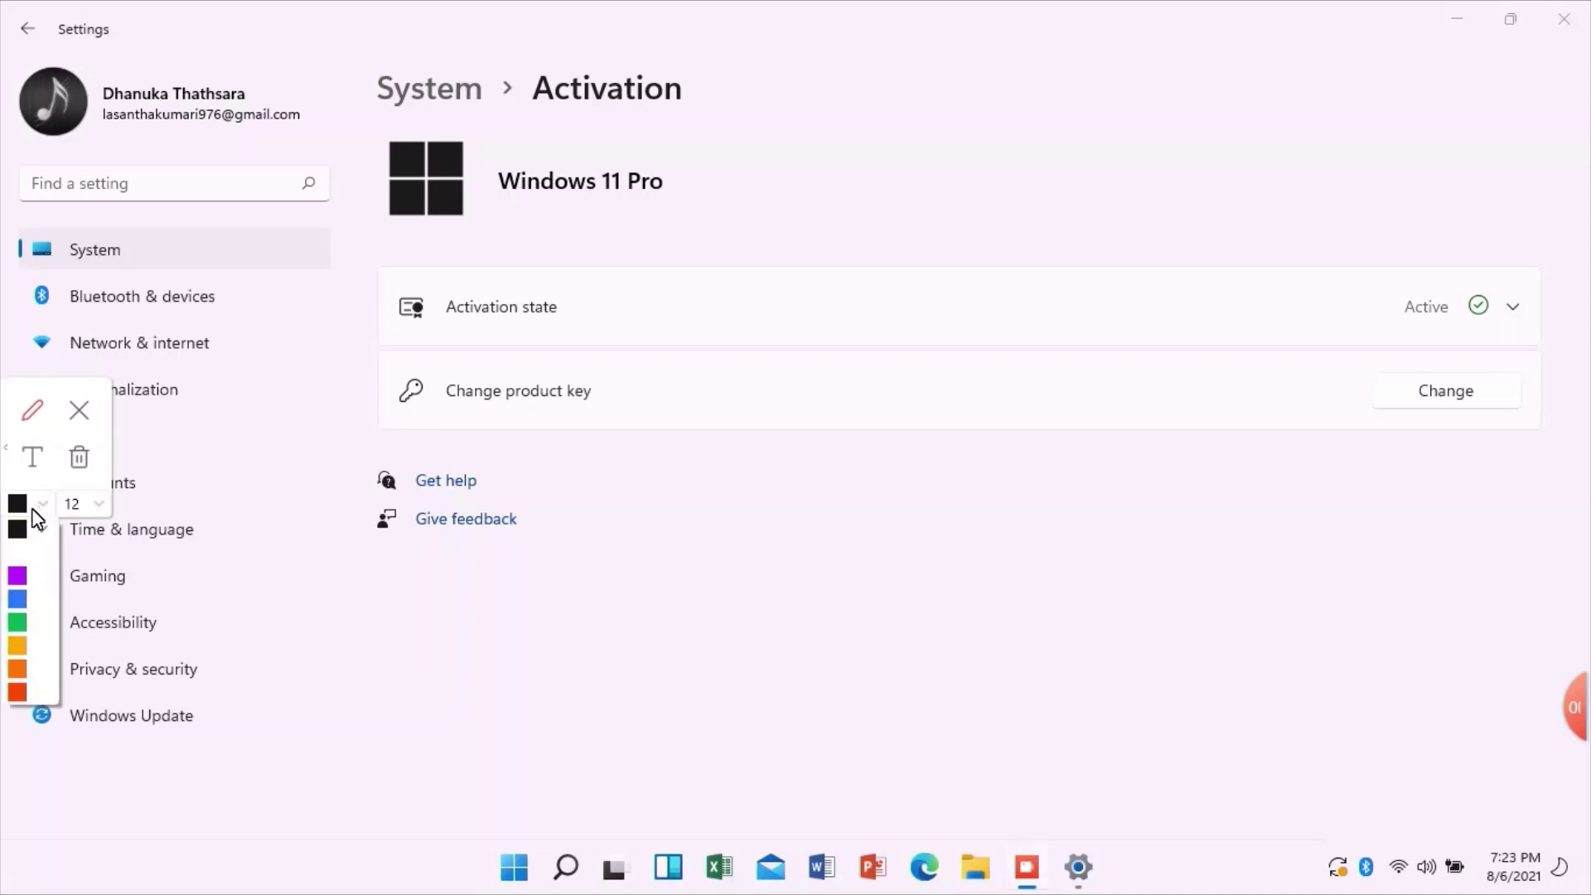
Underline the Windows edition name on the Activation page with the blue annotation pen, and exit the annotation mode
{"action": "left_click", "coordinate": [17, 599]}
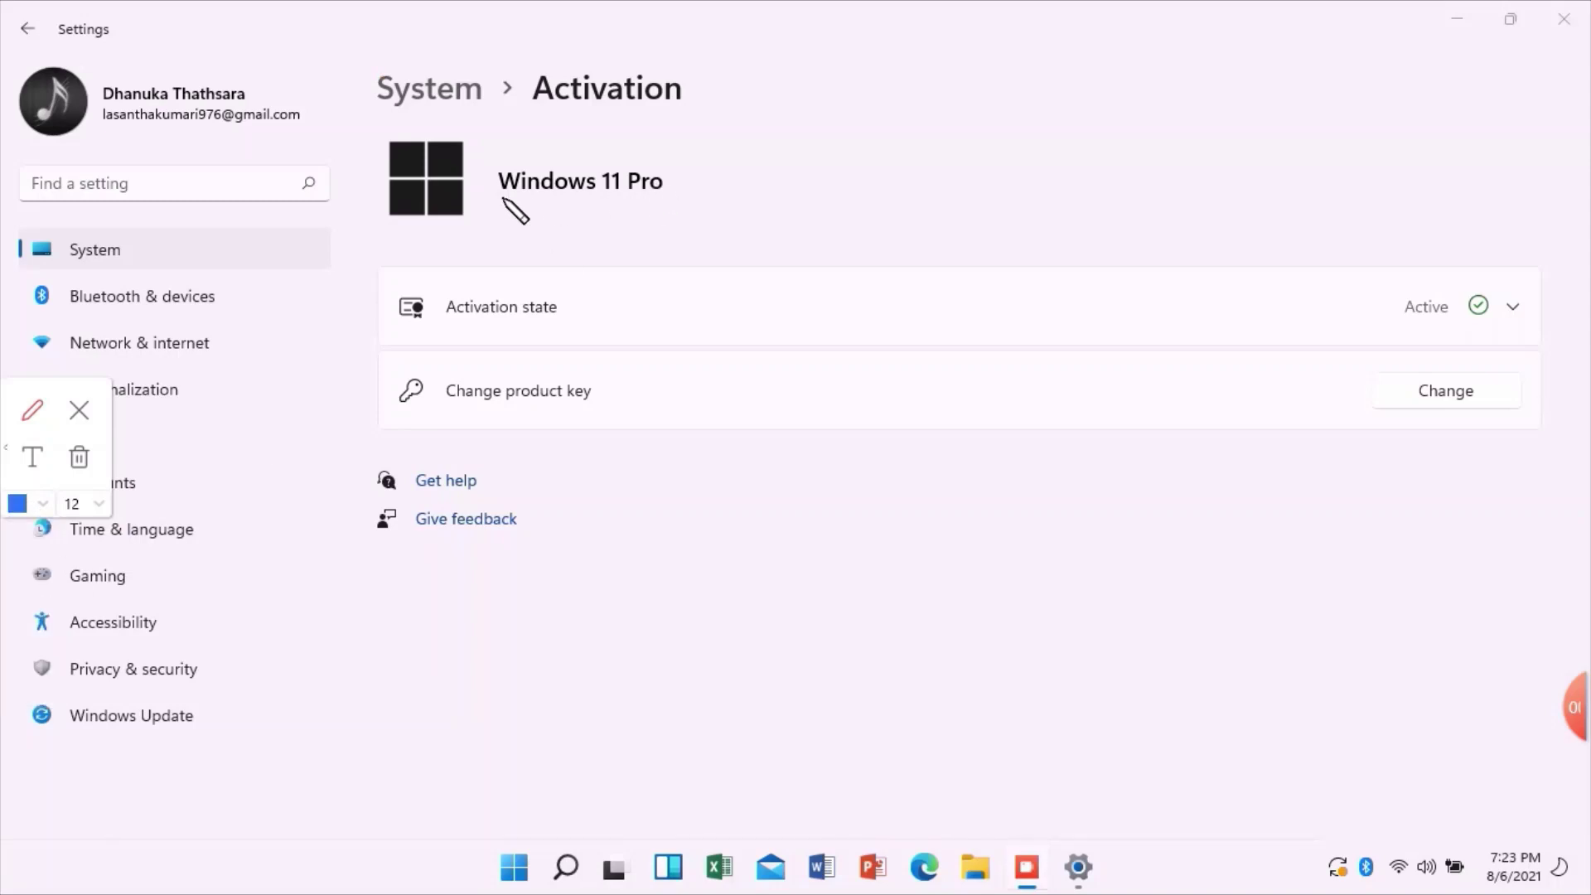
{"action": "left_click_drag", "start_coordinate": [494, 211], "coordinate": [722, 207]}
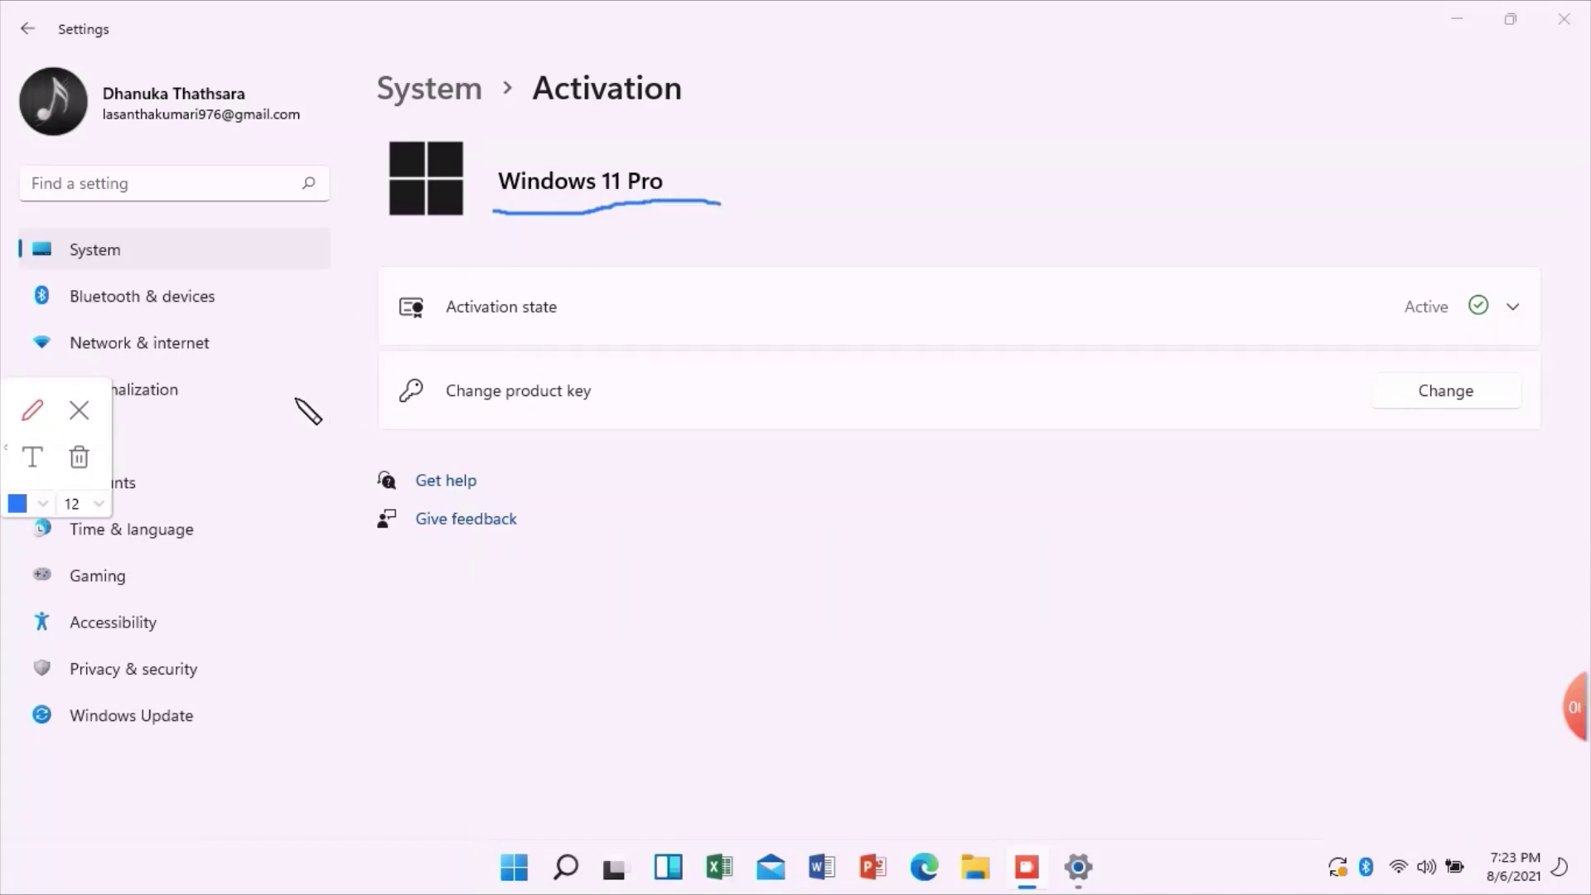
{"action": "left_click", "coordinate": [83, 412]}
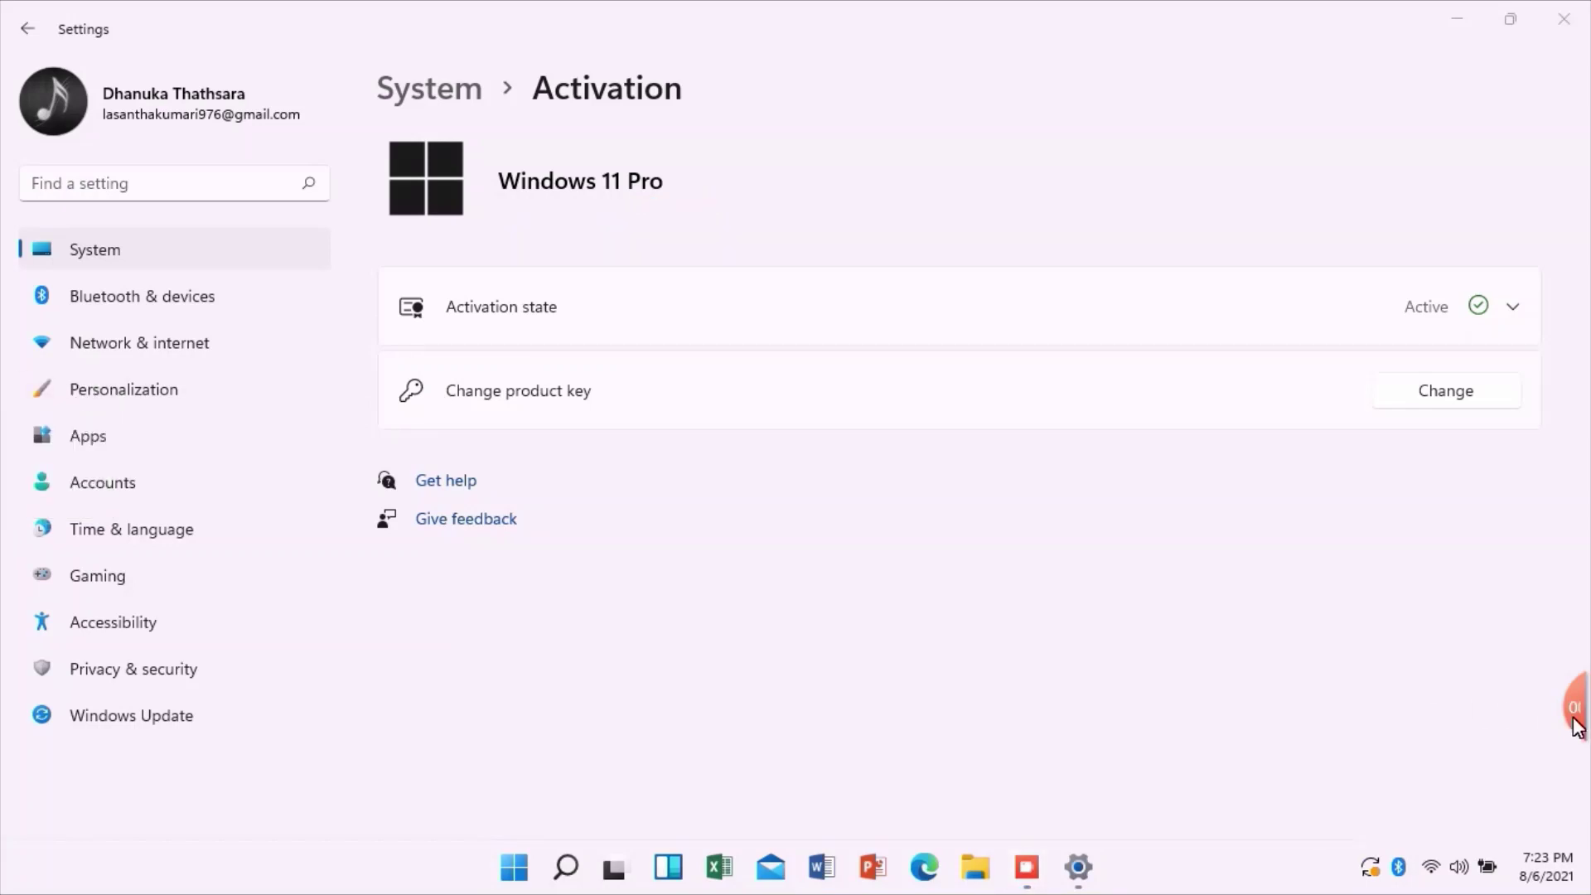
Annotate the Activation page beside the edition name with the text "Windows 11 Pro" in blue at size 40, and exit the annotation mode
{"action": "mouse_move", "coordinate": [1573, 707]}
{"action": "left_click", "coordinate": [1507, 710]}
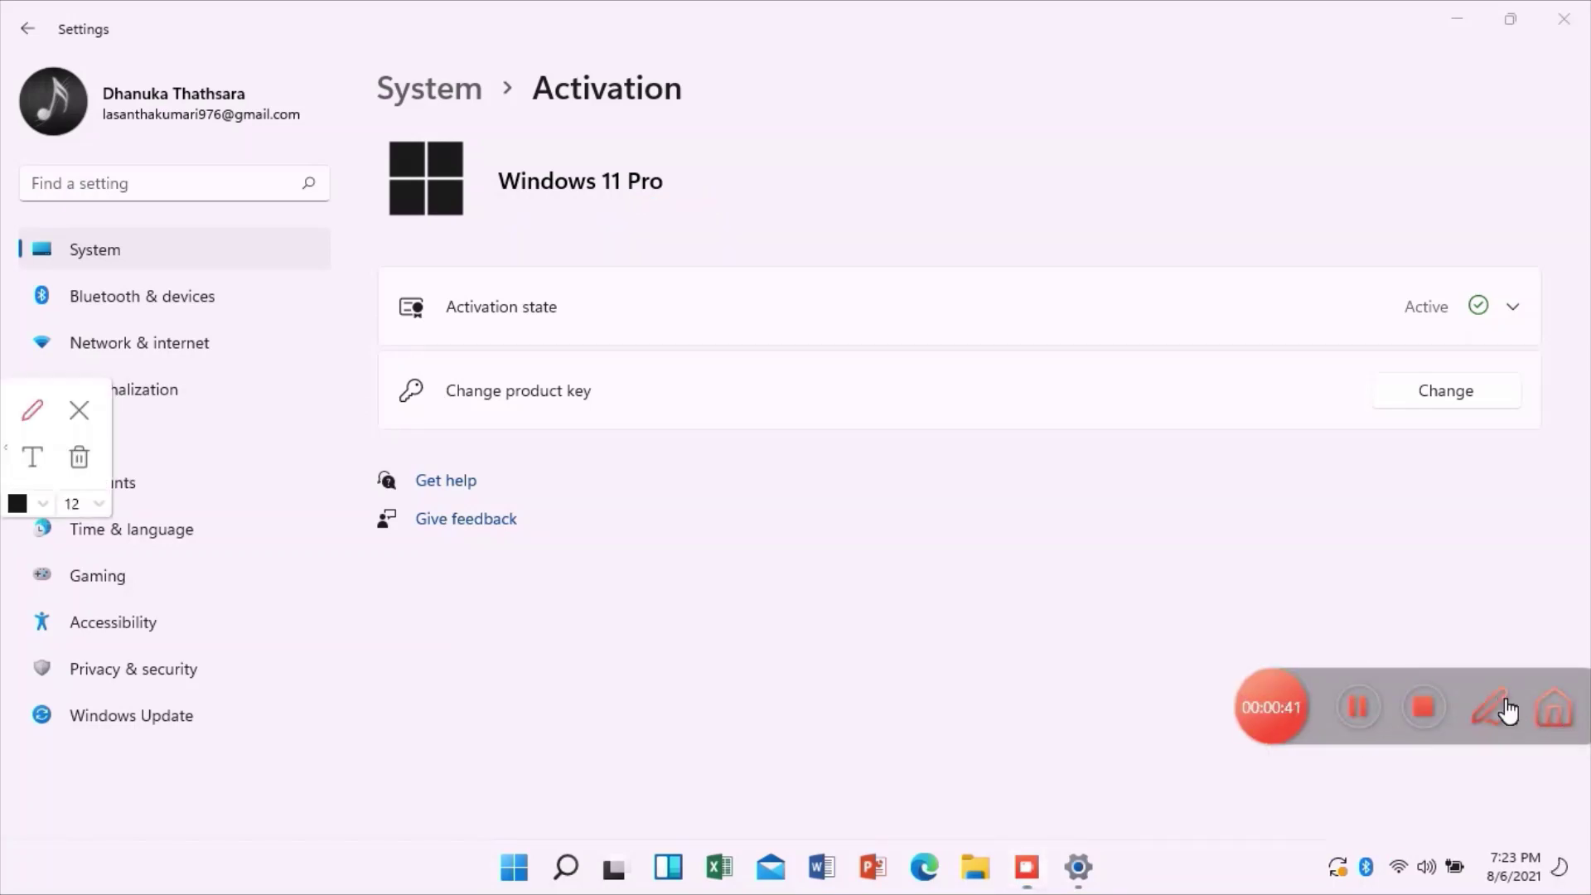
{"action": "left_click", "coordinate": [39, 472]}
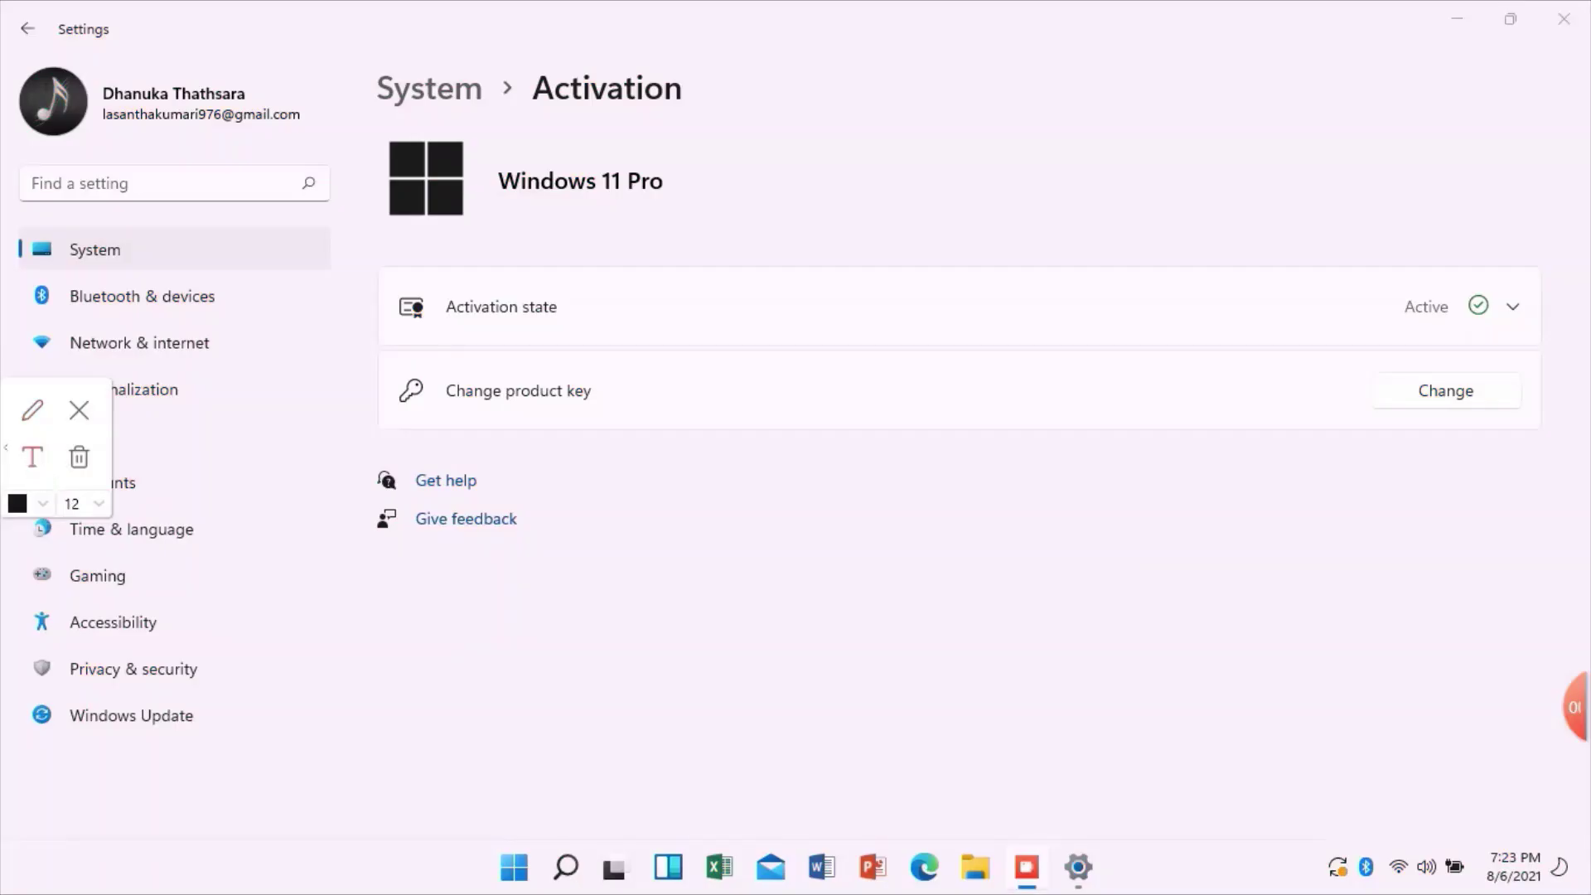
{"action": "left_click", "coordinate": [73, 504]}
{"action": "left_click", "coordinate": [71, 692]}
{"action": "left_click", "coordinate": [42, 503]}
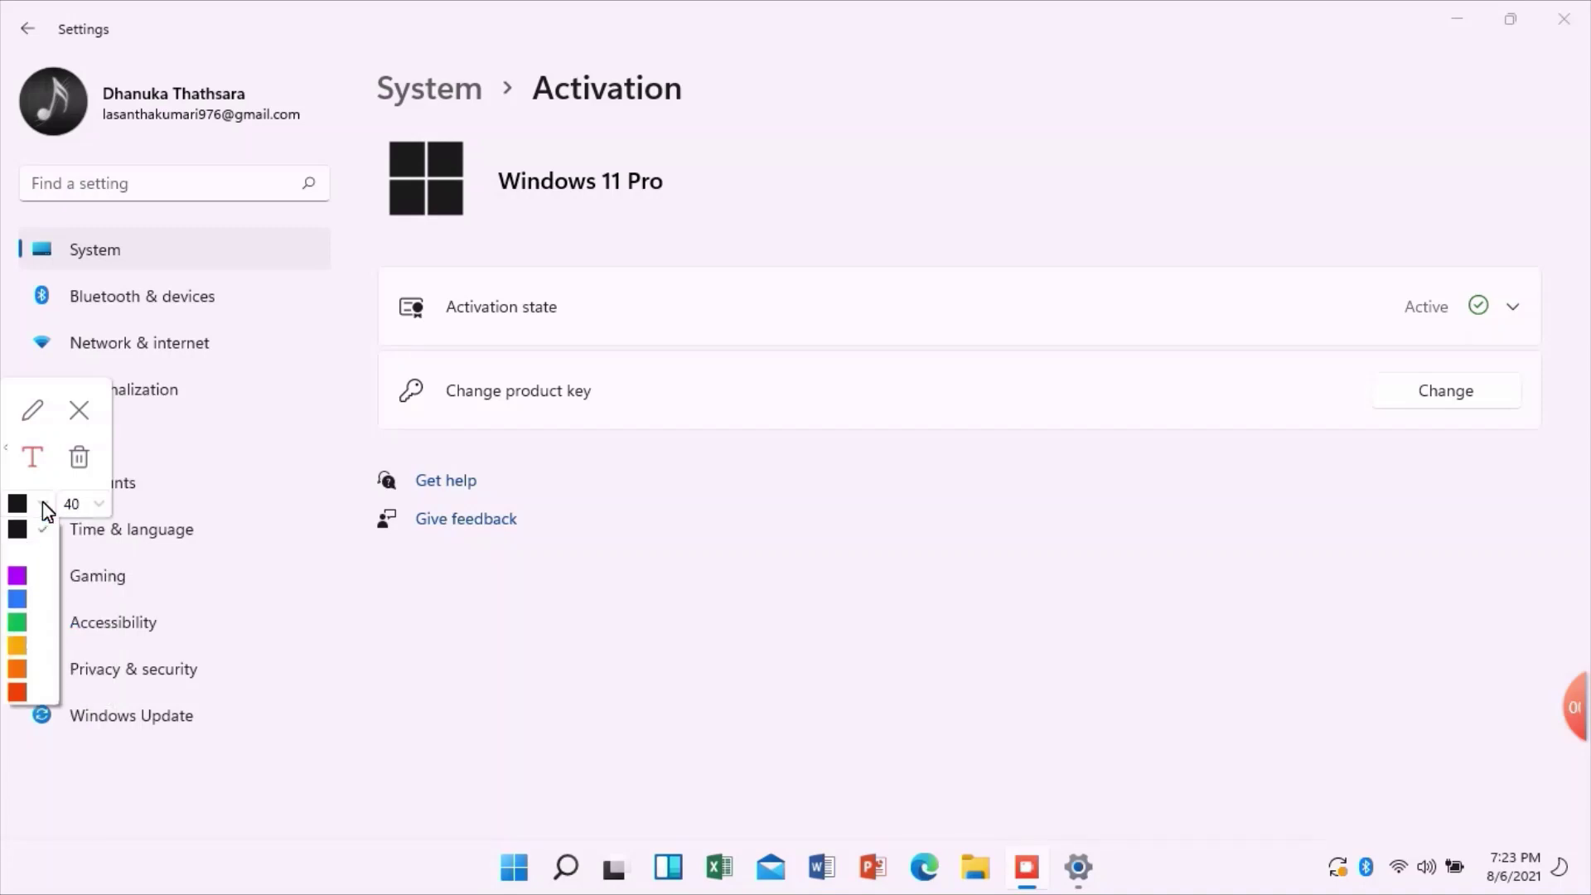
{"action": "left_click", "coordinate": [18, 600]}
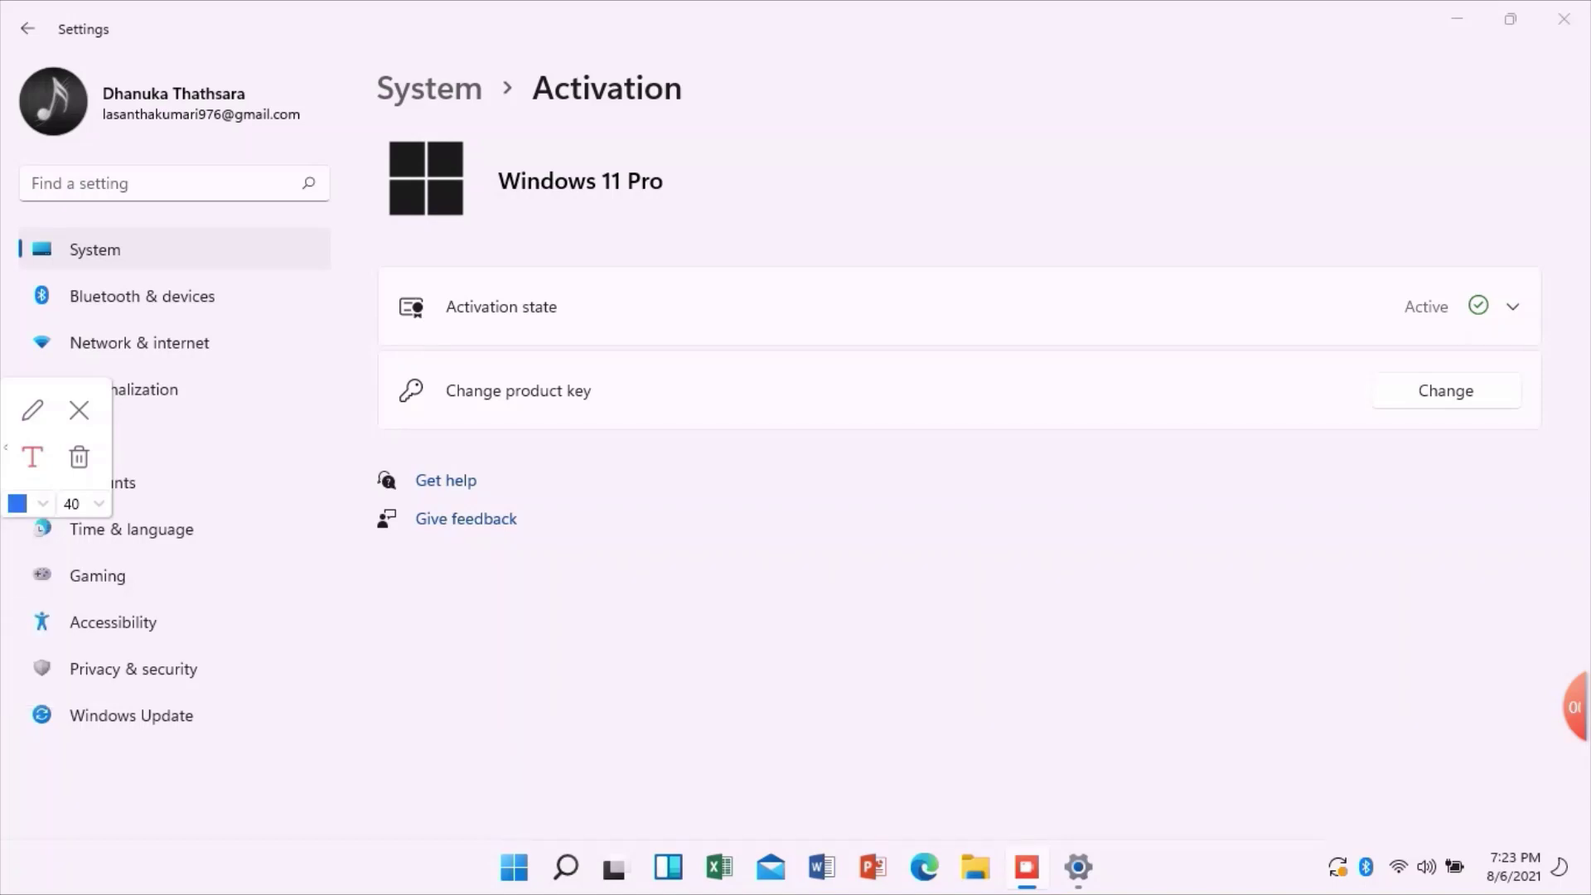
{"action": "left_click", "coordinate": [868, 209]}
{"action": "type", "text": "W"}
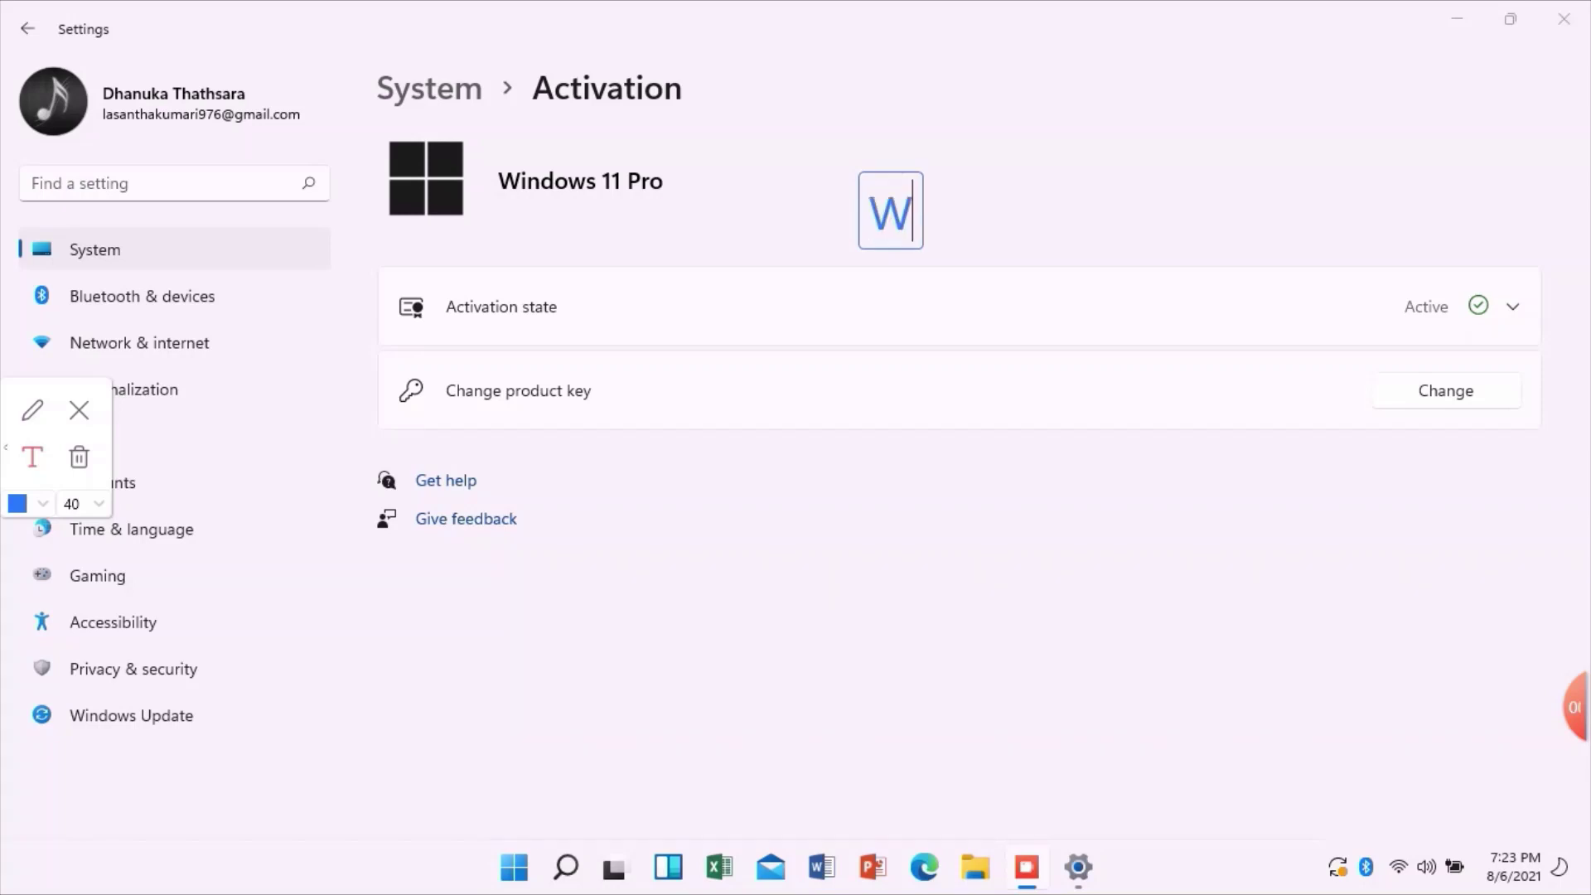
{"action": "type", "text": "indows 11 "}
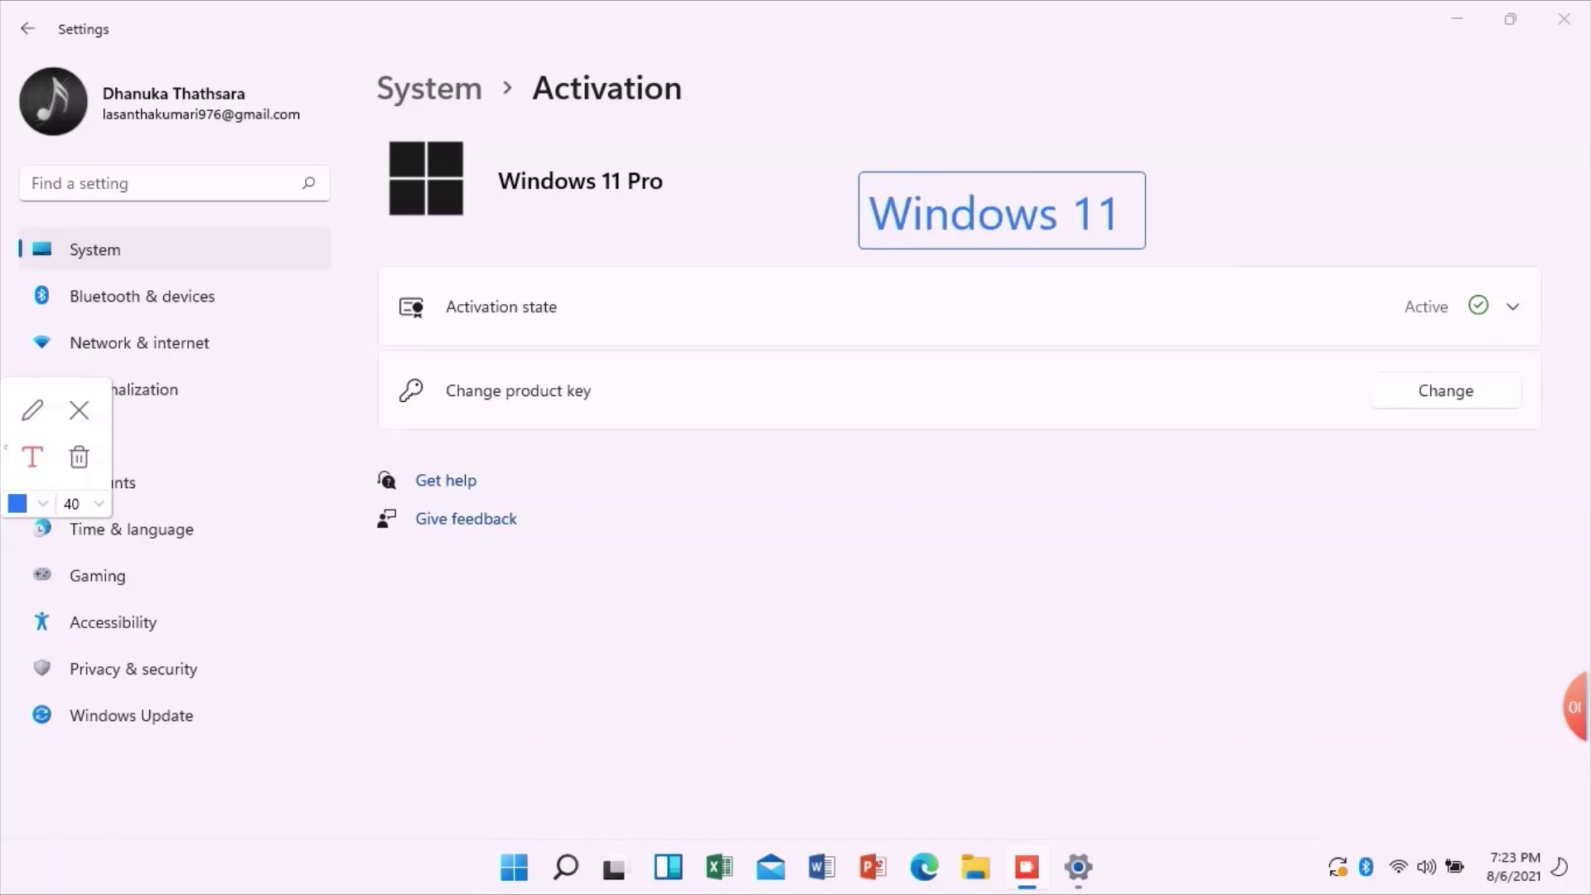
{"action": "type", "text": "Pro"}
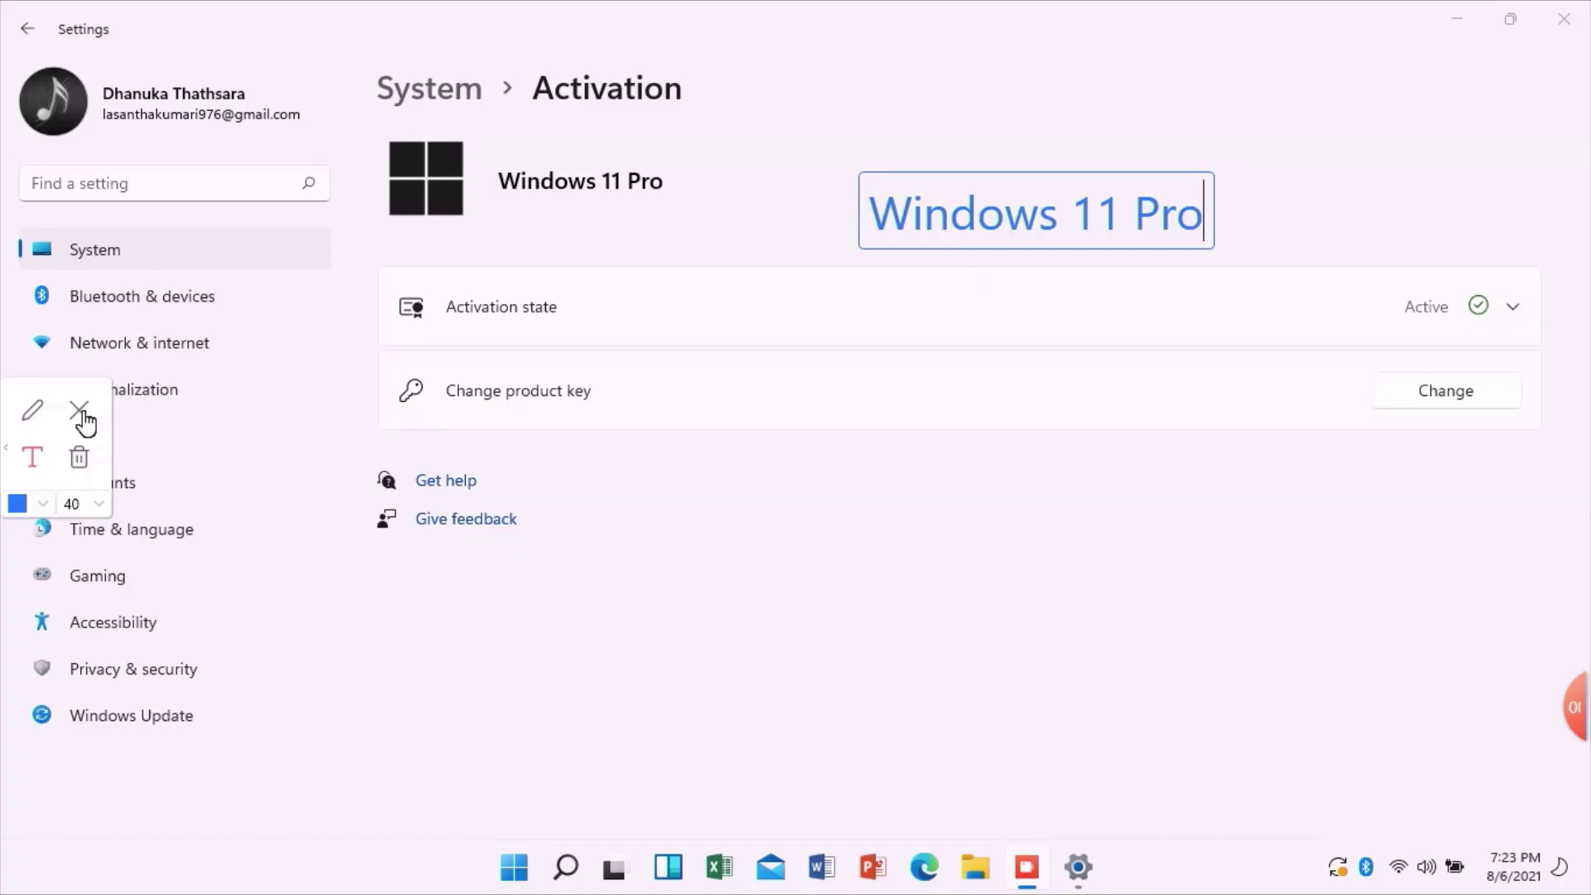
{"action": "left_click", "coordinate": [84, 412]}
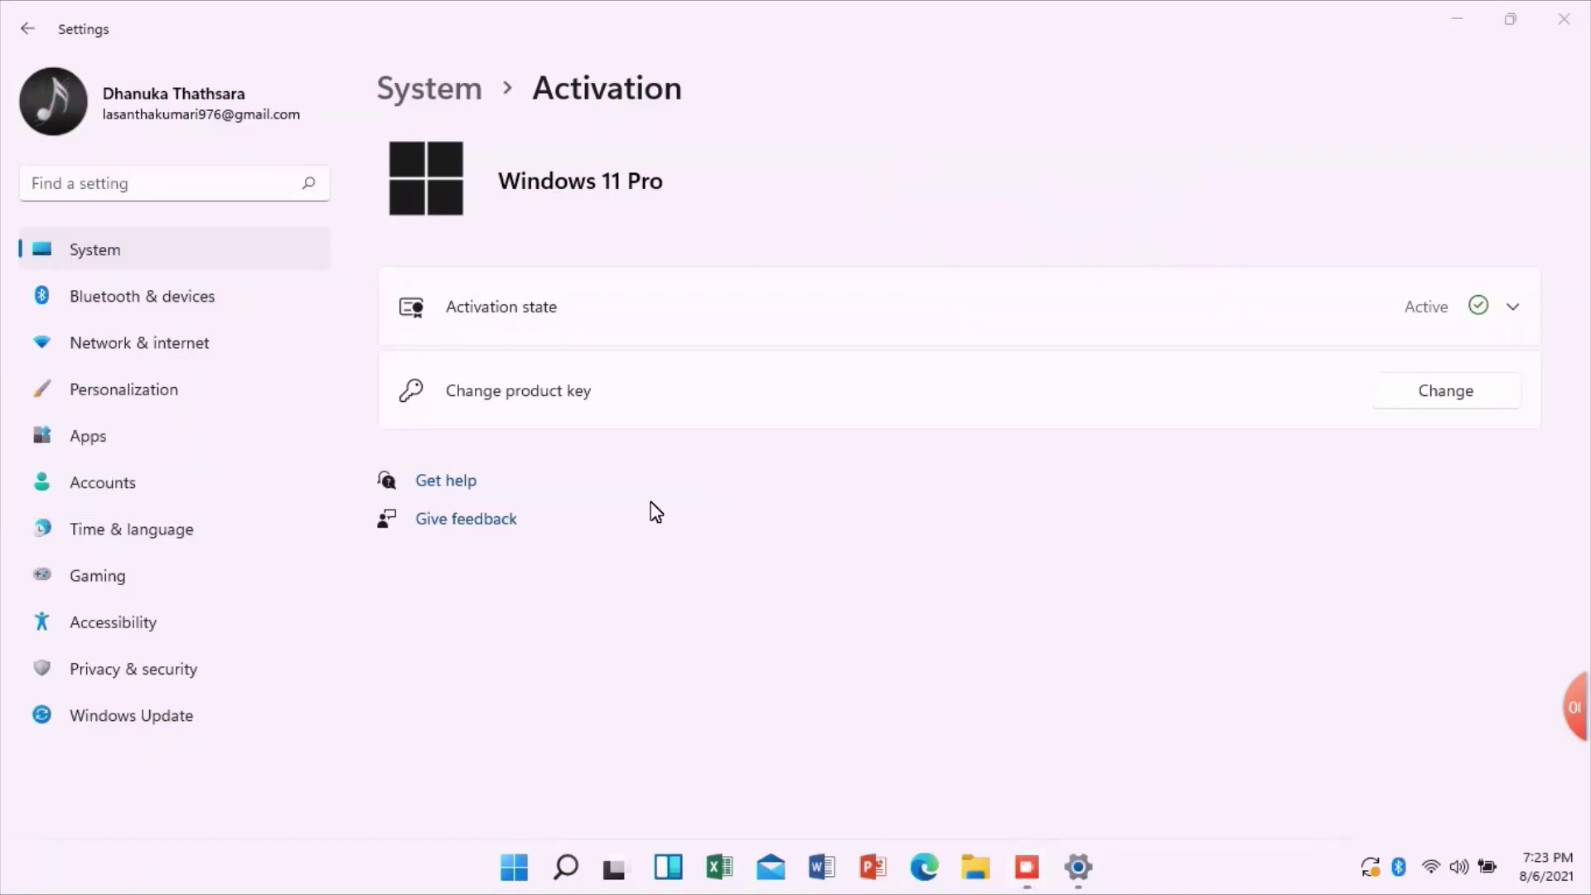
Return to the System settings and open the About page
{"action": "mouse_move", "coordinate": [1571, 705]}
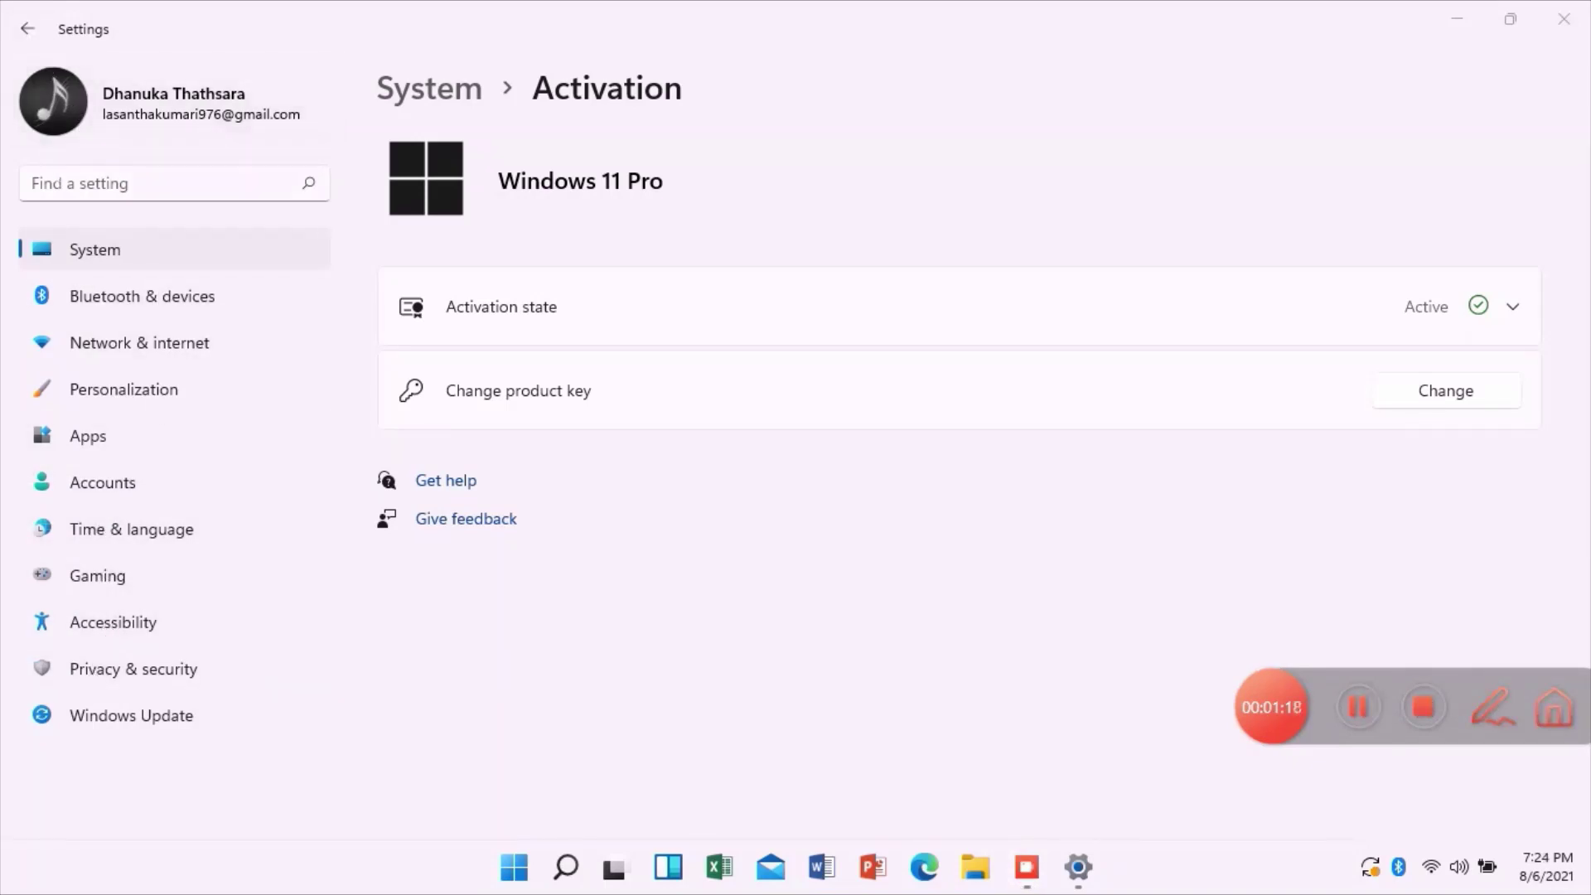
{"action": "left_click", "coordinate": [57, 250]}
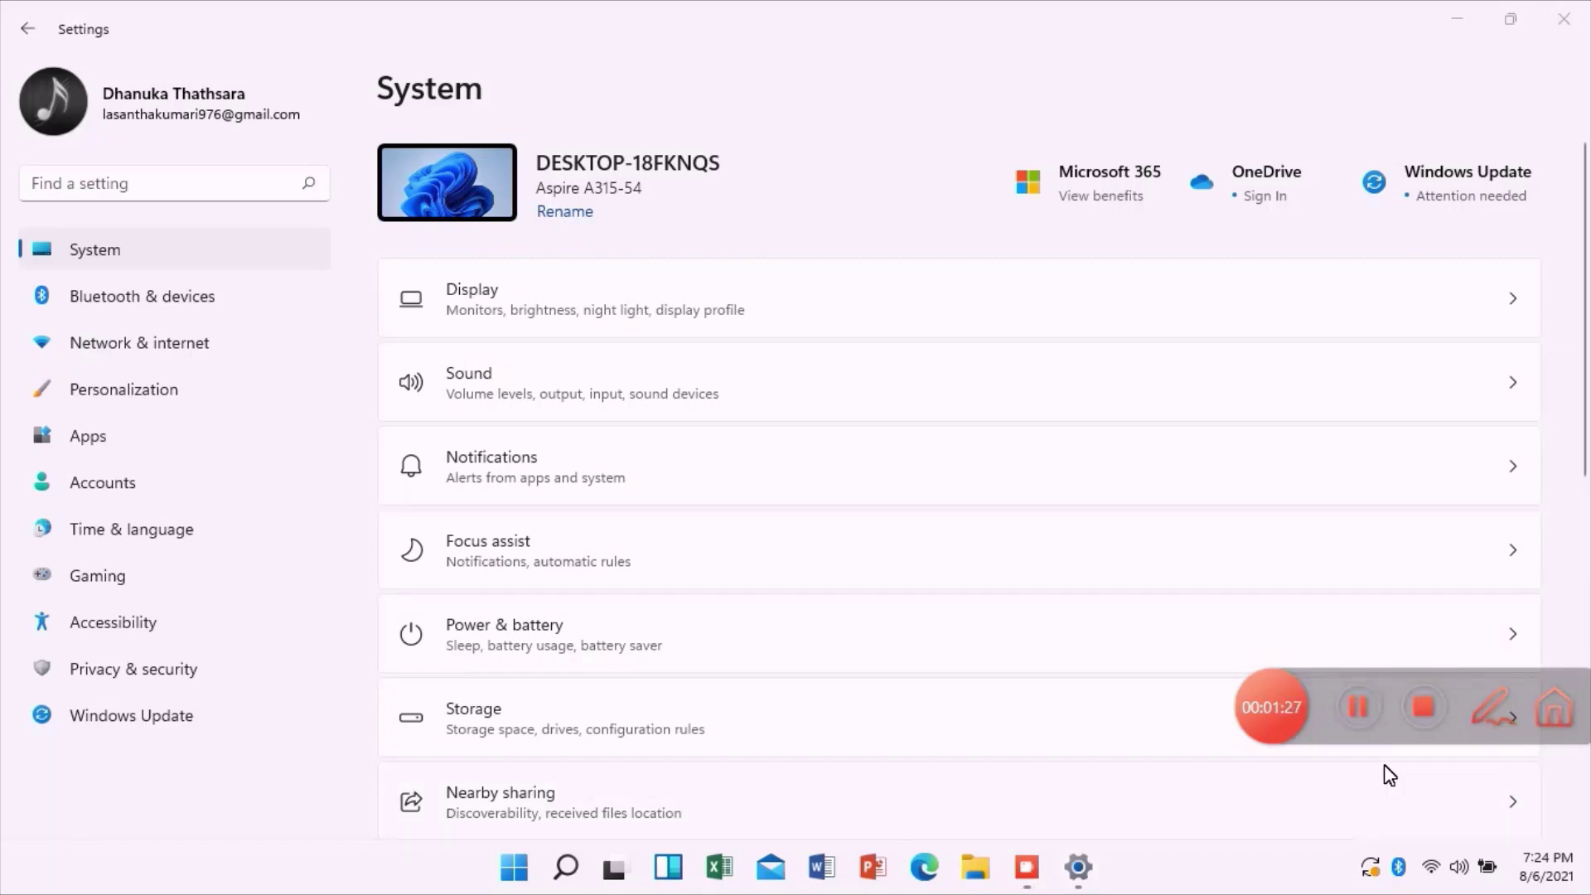
{"action": "left_click", "coordinate": [1497, 725]}
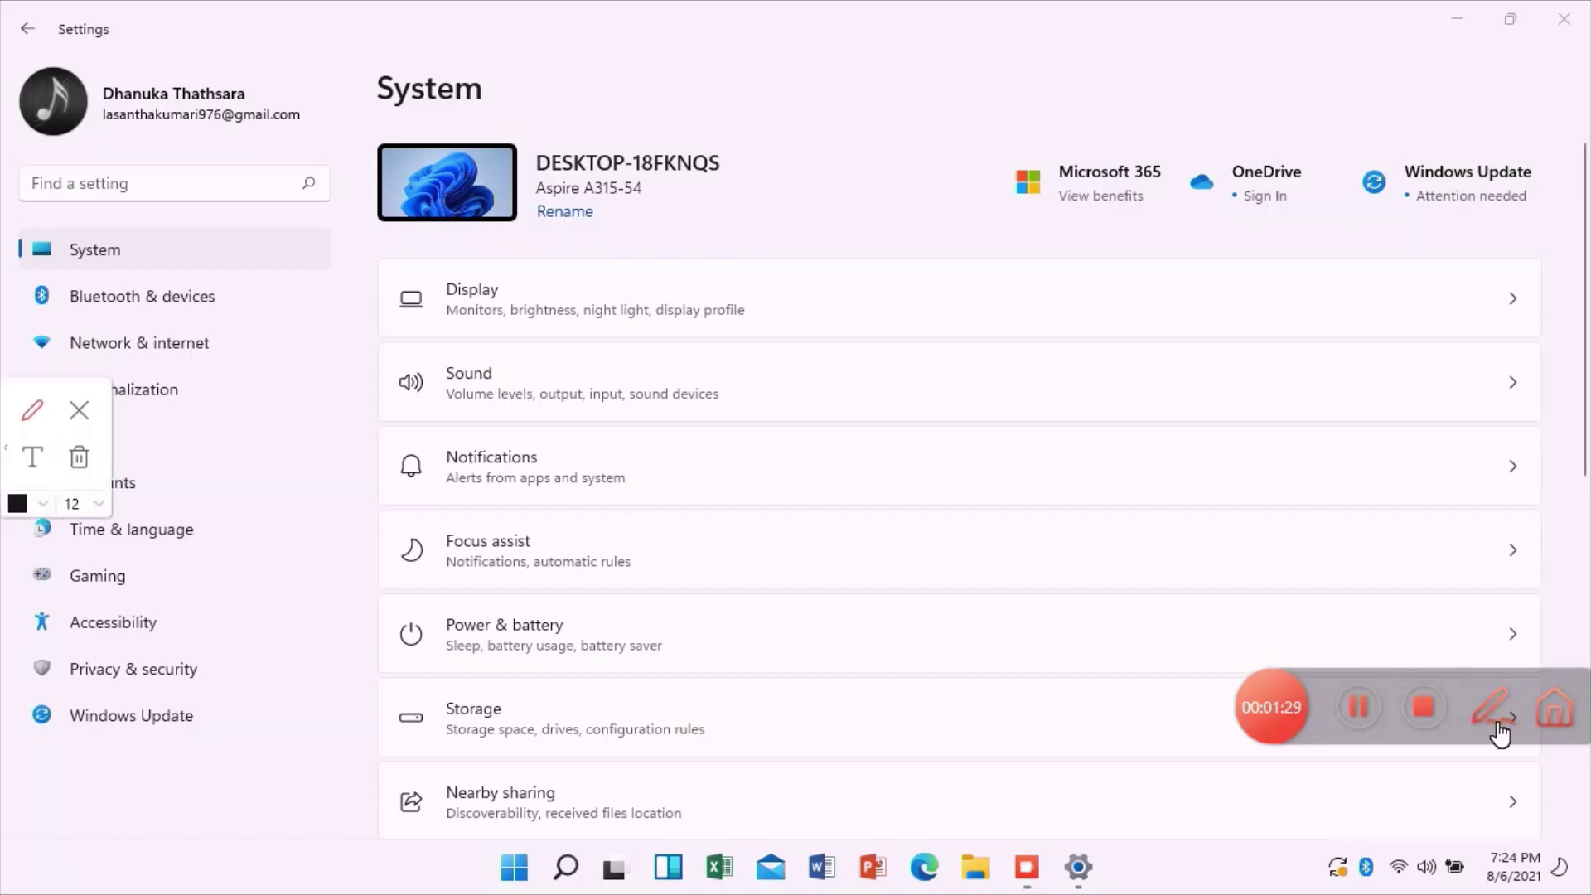
{"action": "left_click", "coordinate": [79, 411]}
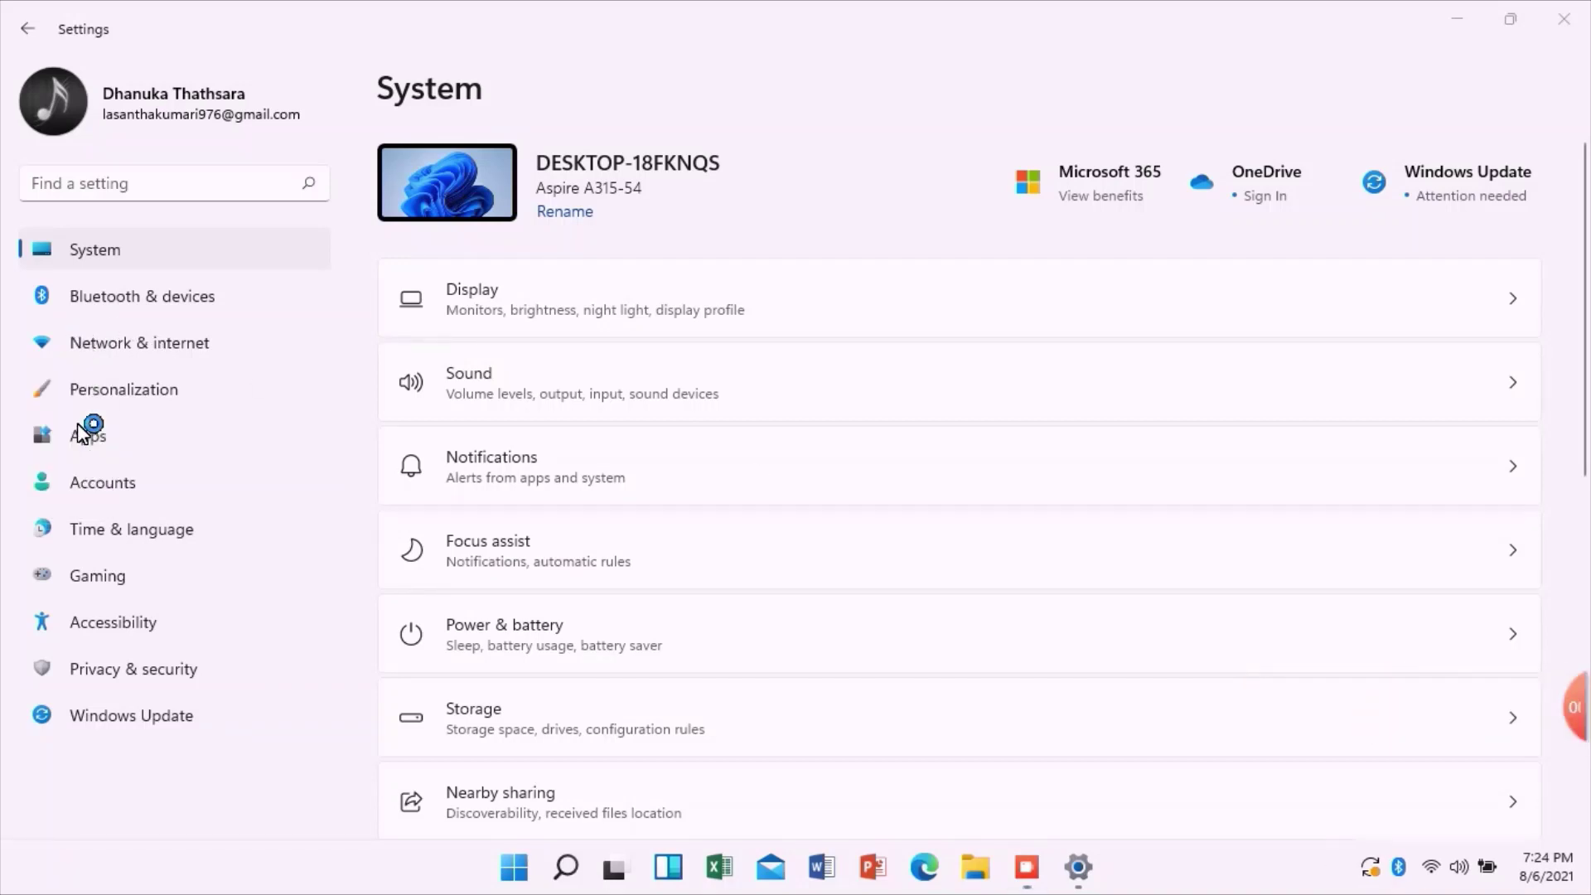
{"action": "scroll", "coordinate": [921, 623], "scroll_direction": "down", "scroll_amount": 5}
{"action": "scroll", "coordinate": [921, 623], "scroll_direction": "down", "scroll_amount": 3}
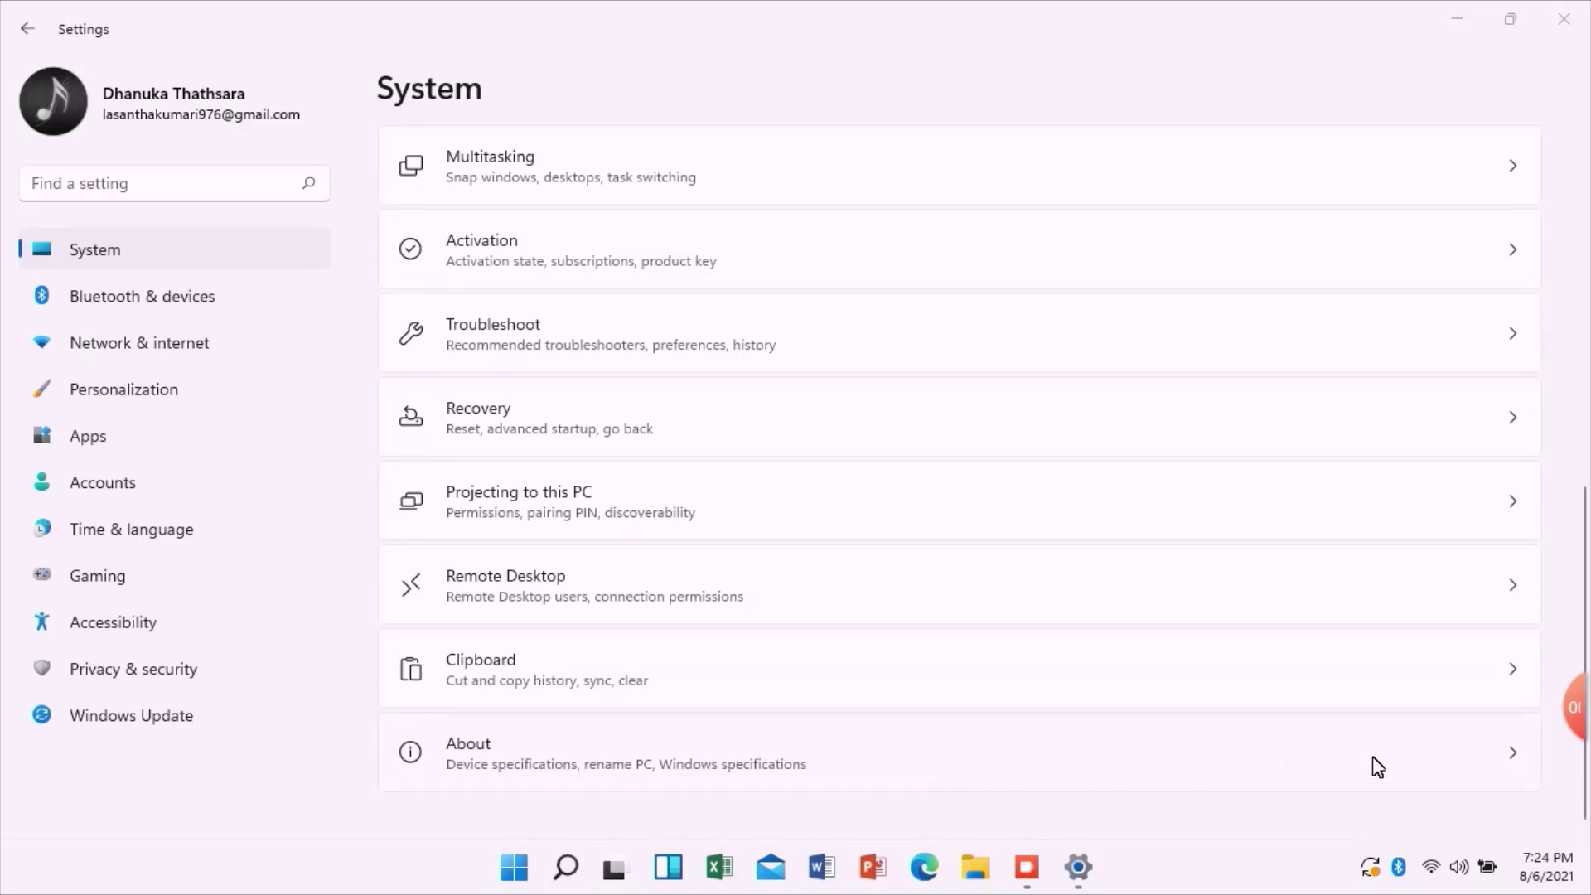
{"action": "left_click", "coordinate": [1376, 766]}
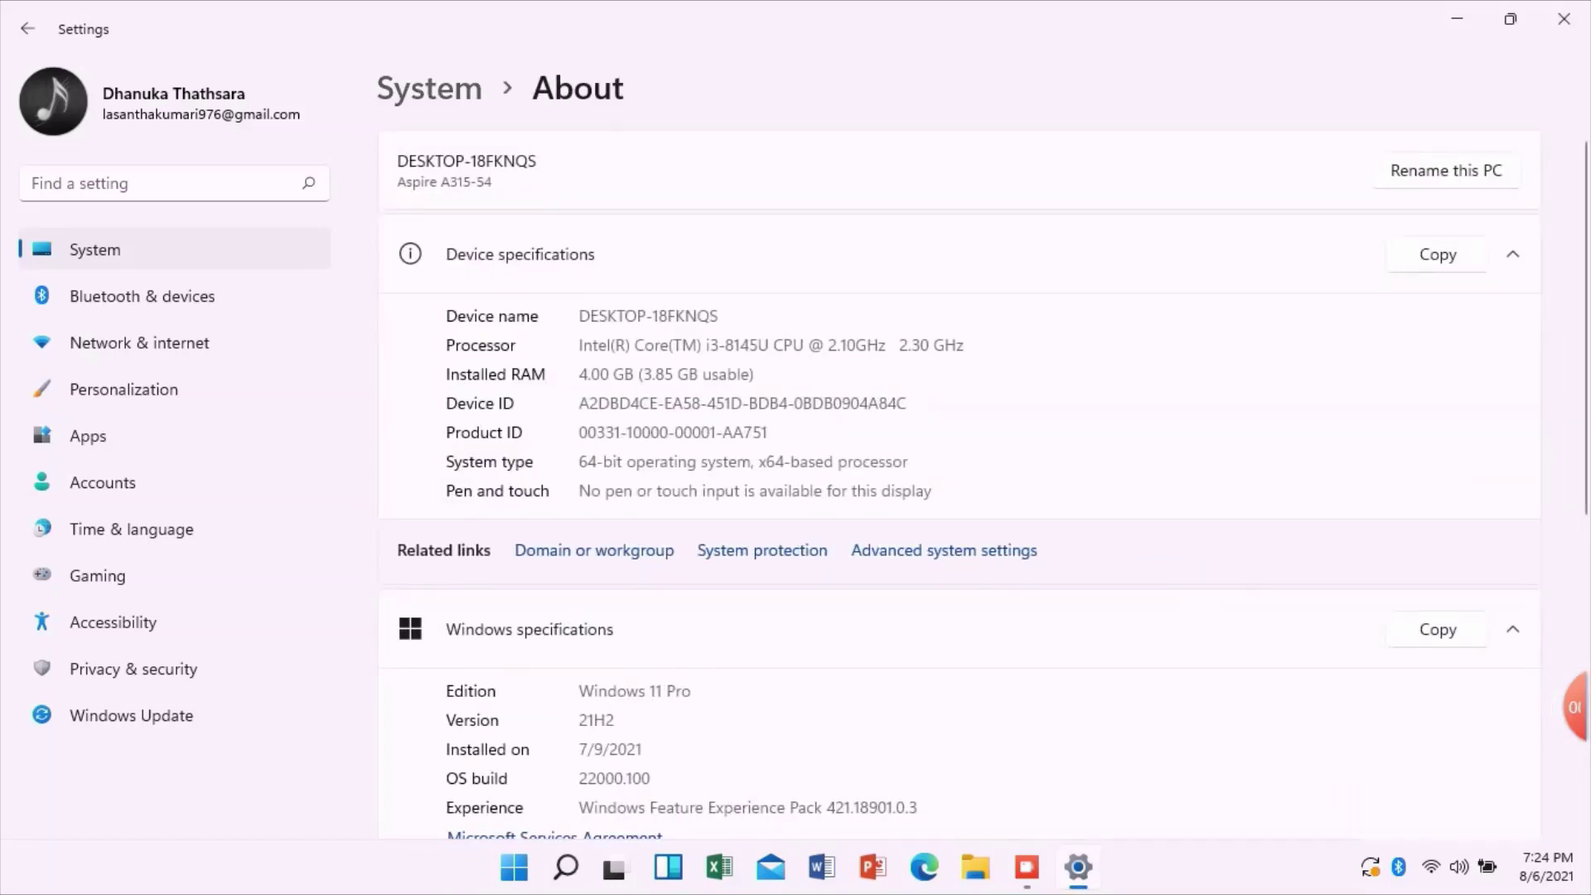
Examine the device and Windows specifications on the About page, especially the edition and OS build
{"action": "scroll", "coordinate": [715, 551], "scroll_direction": "down", "scroll_amount": 2}
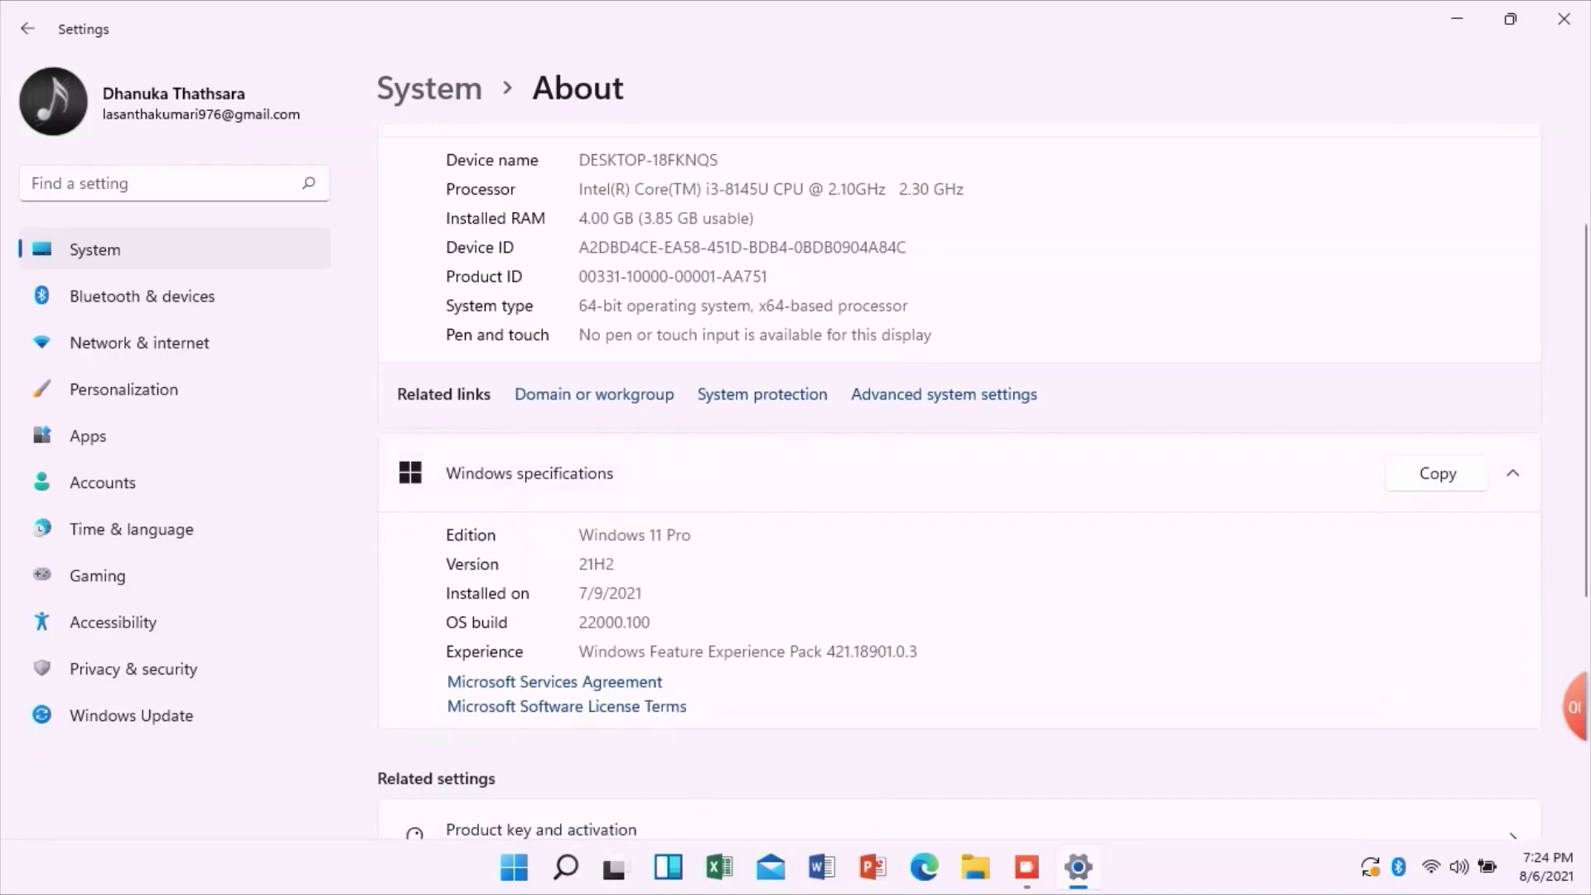
{"action": "scroll", "coordinate": [578, 534], "scroll_direction": "up", "scroll_amount": 3}
{"action": "scroll", "coordinate": [579, 534], "scroll_direction": "down", "scroll_amount": 1}
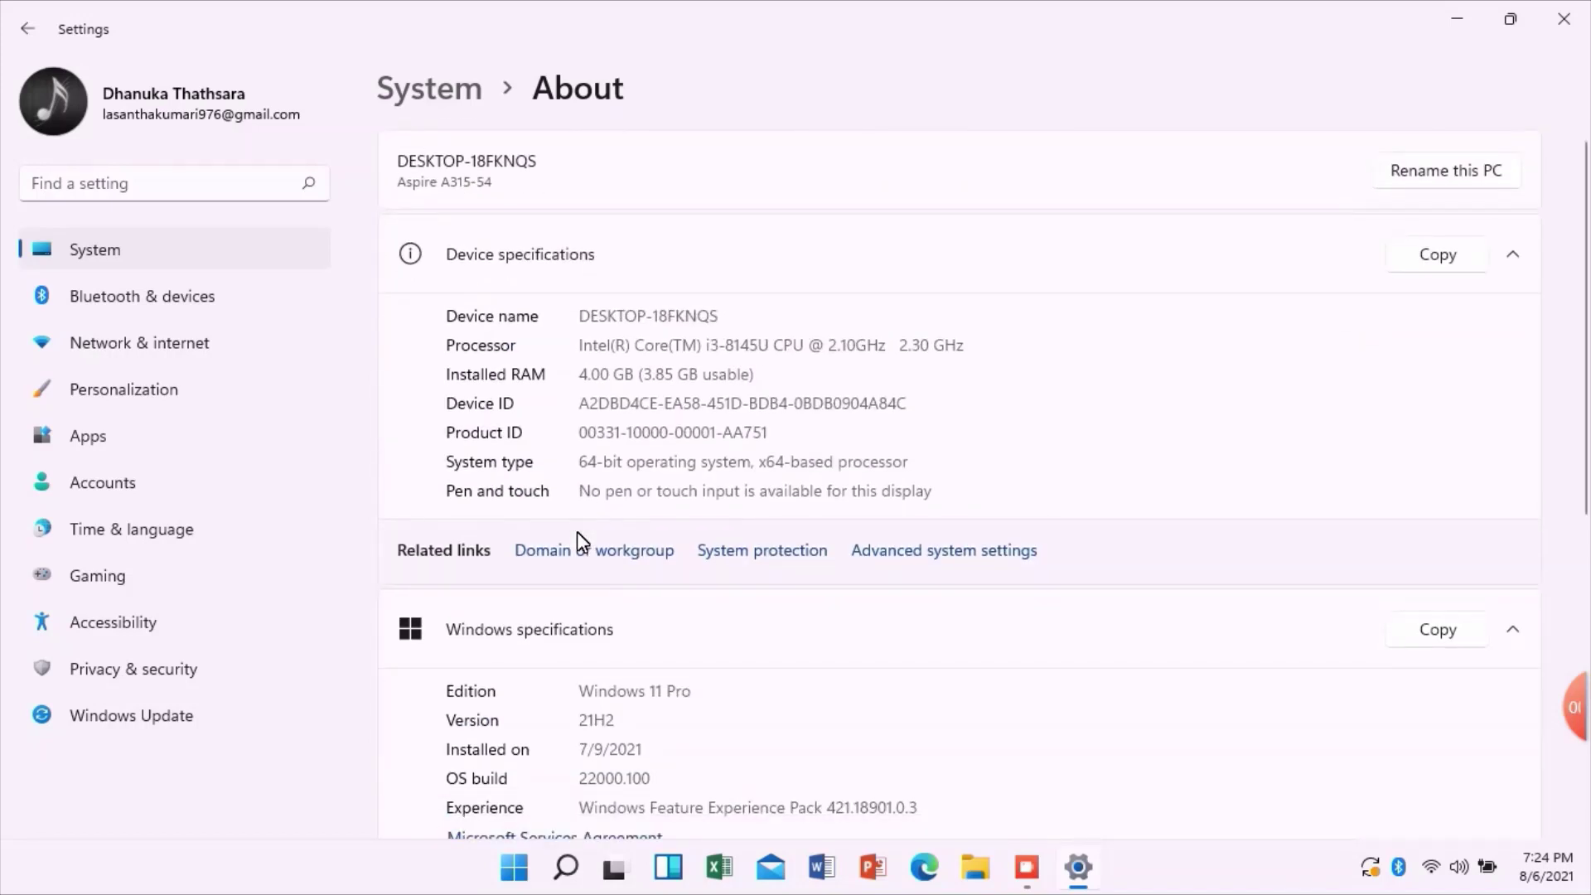
{"action": "scroll", "coordinate": [577, 533], "scroll_direction": "down", "scroll_amount": 1}
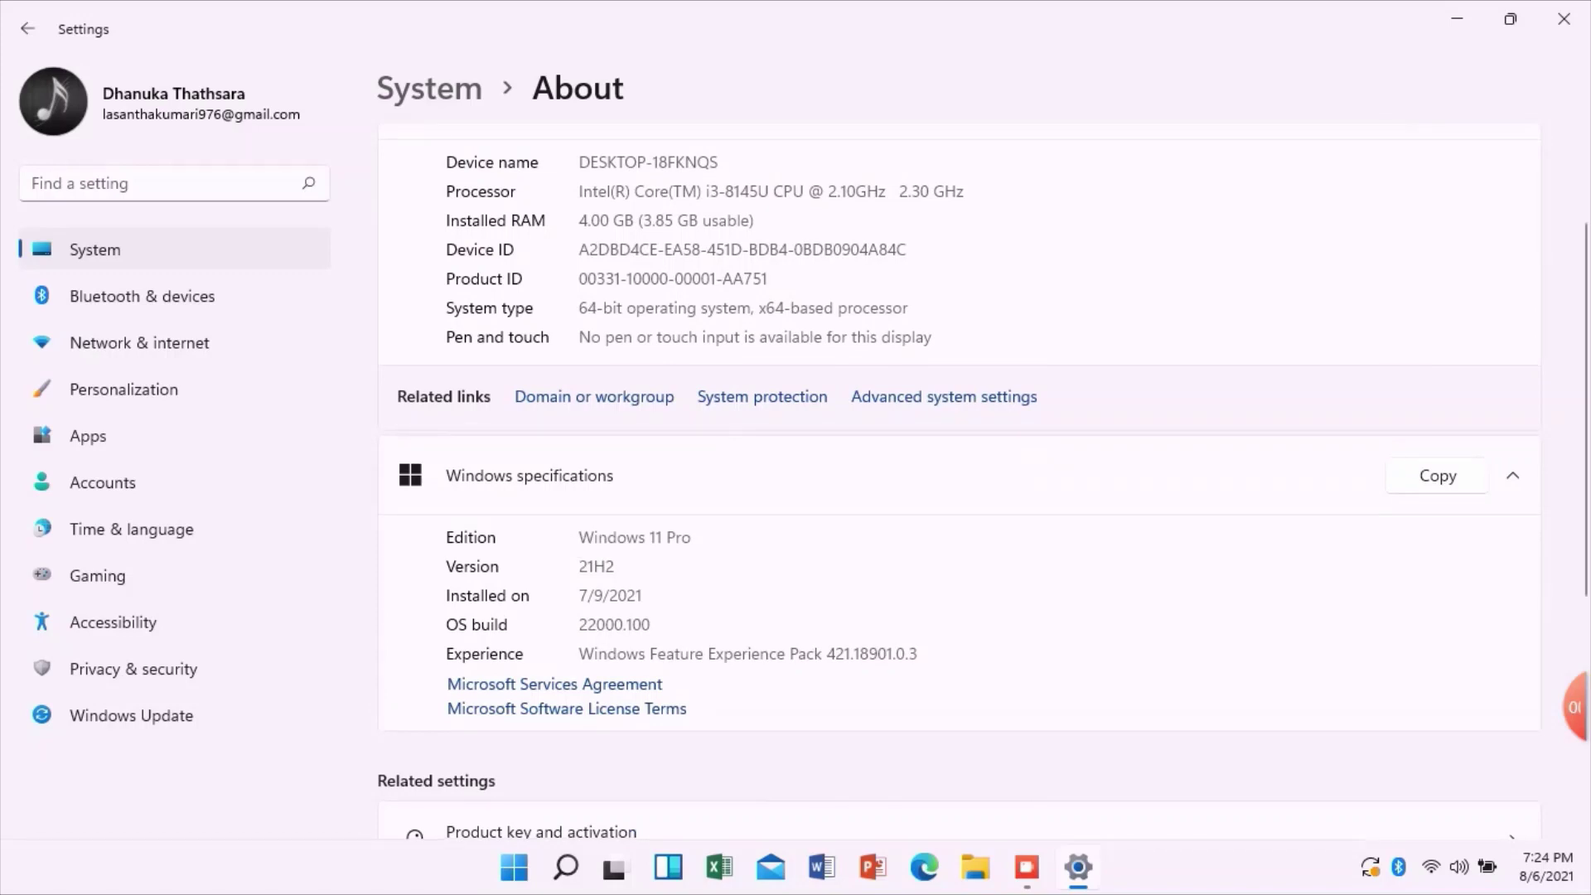
{"action": "left_click_drag", "start_coordinate": [577, 538], "coordinate": [693, 539]}
{"action": "left_click", "coordinate": [693, 539]}
{"action": "left_click_drag", "start_coordinate": [579, 624], "coordinate": [644, 624]}
{"action": "scroll", "coordinate": [1339, 657], "scroll_direction": "down", "scroll_amount": 5}
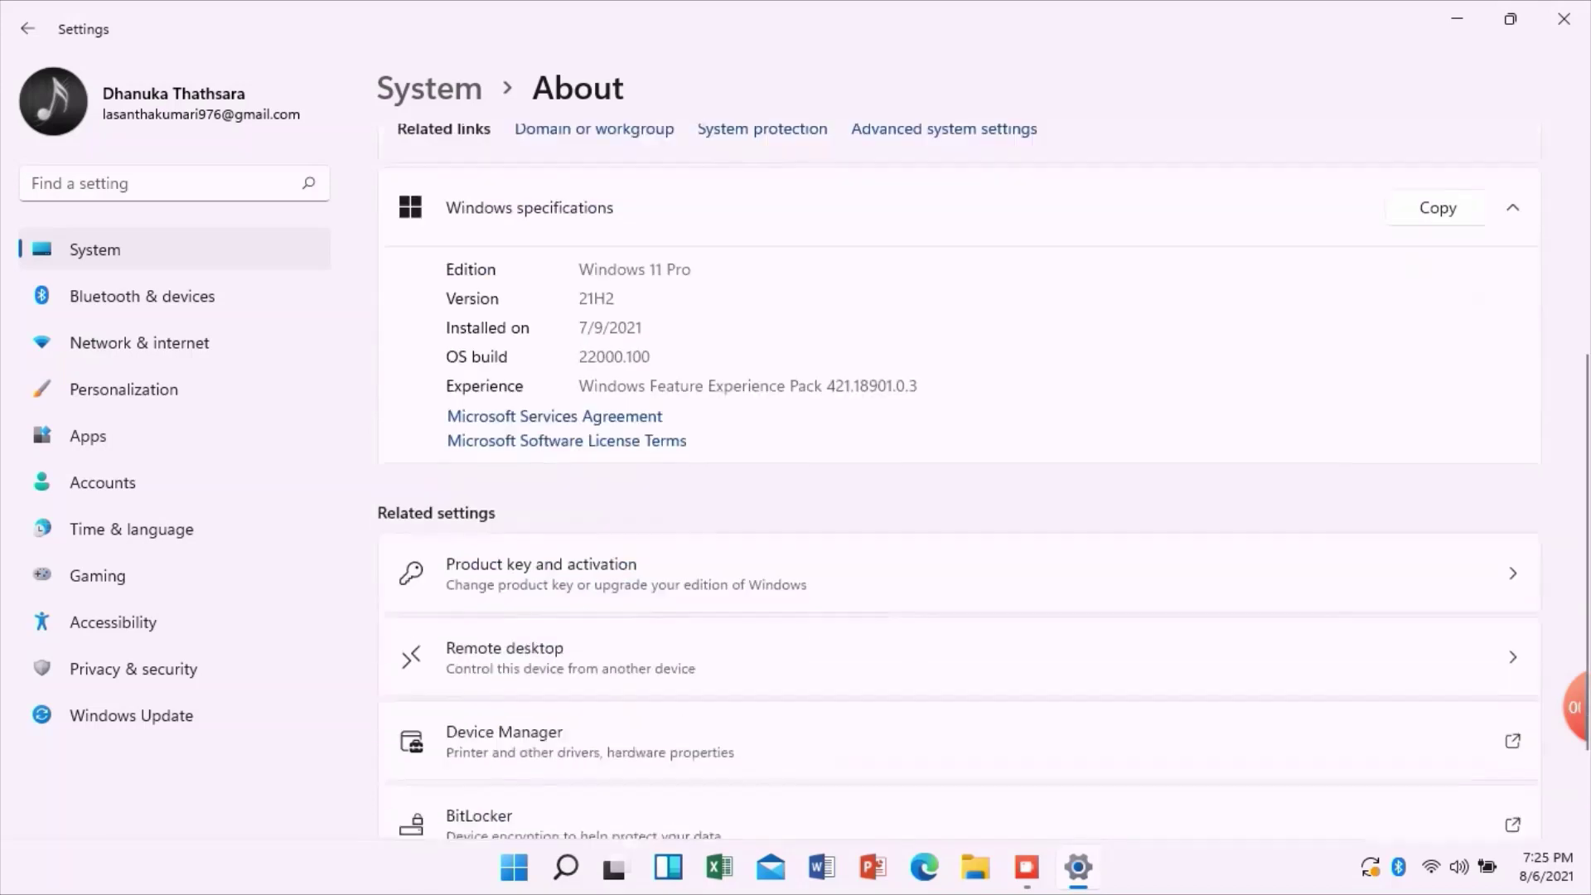
{"action": "scroll", "coordinate": [1339, 659], "scroll_direction": "up", "scroll_amount": 5}
{"action": "scroll", "coordinate": [1341, 661], "scroll_direction": "up", "scroll_amount": 1}
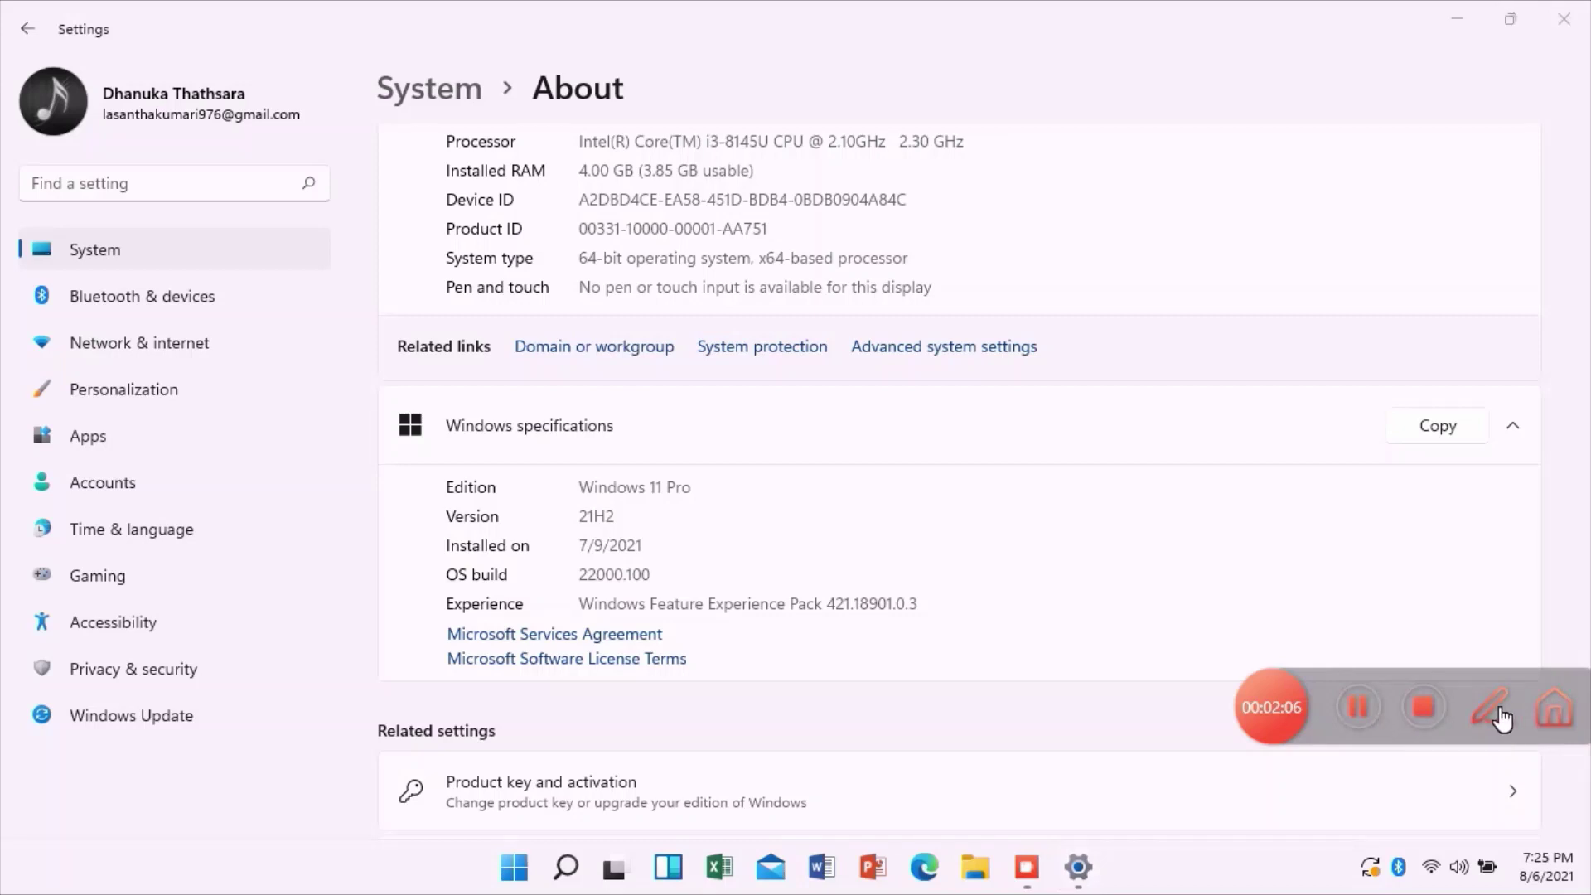
Underline the edition and OS build values in the Windows specifications with the black annotation pen, and exit the annotation mode
{"action": "left_click", "coordinate": [1492, 709]}
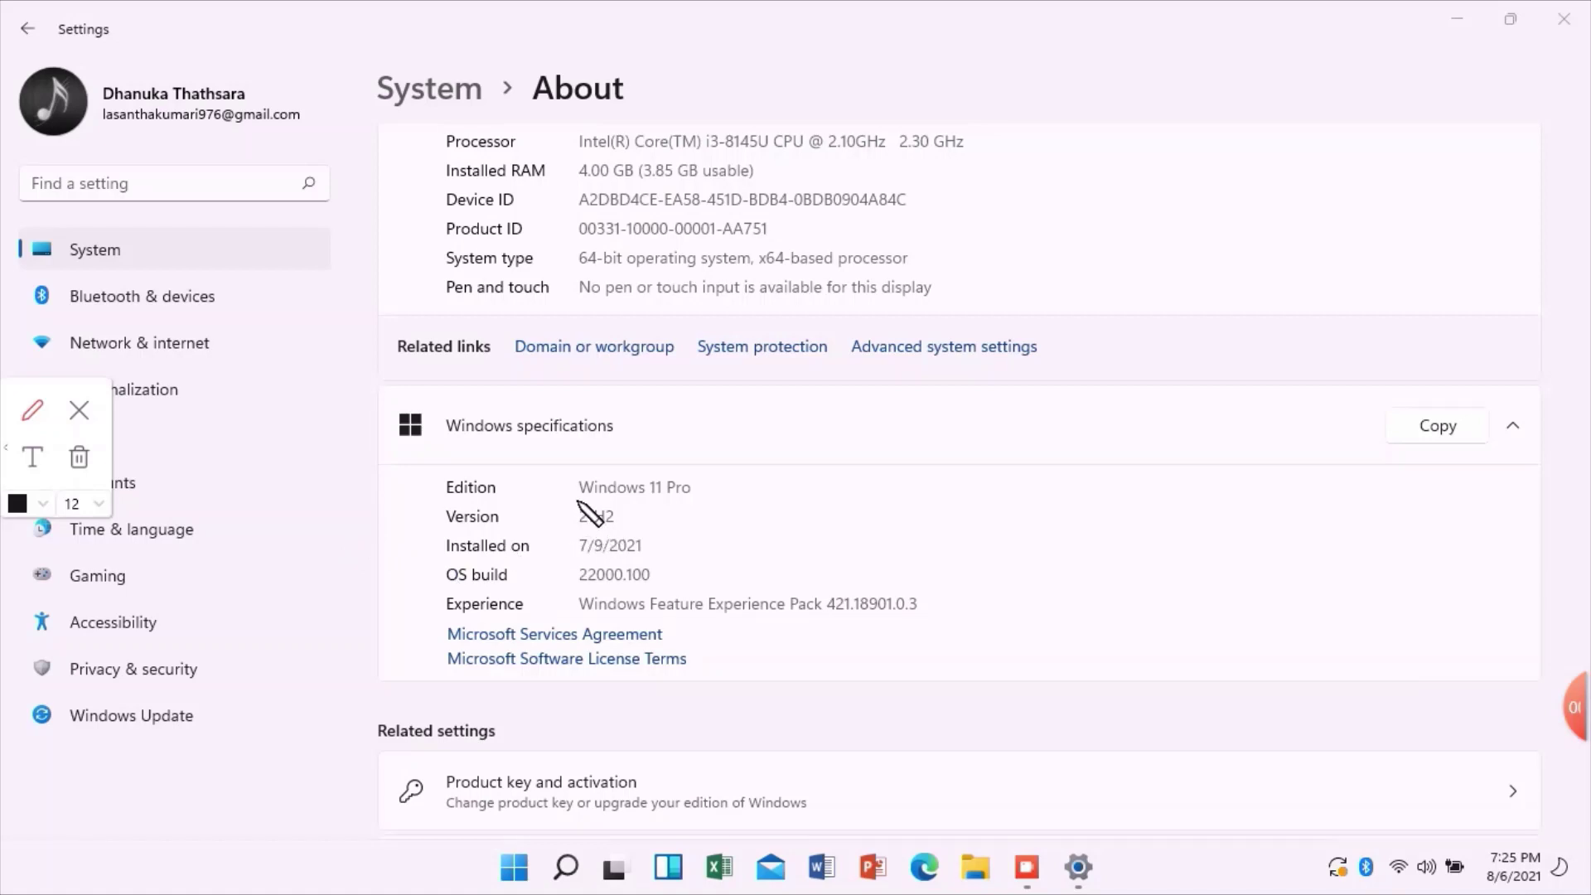
{"action": "left_click_drag", "start_coordinate": [580, 502], "coordinate": [711, 502]}
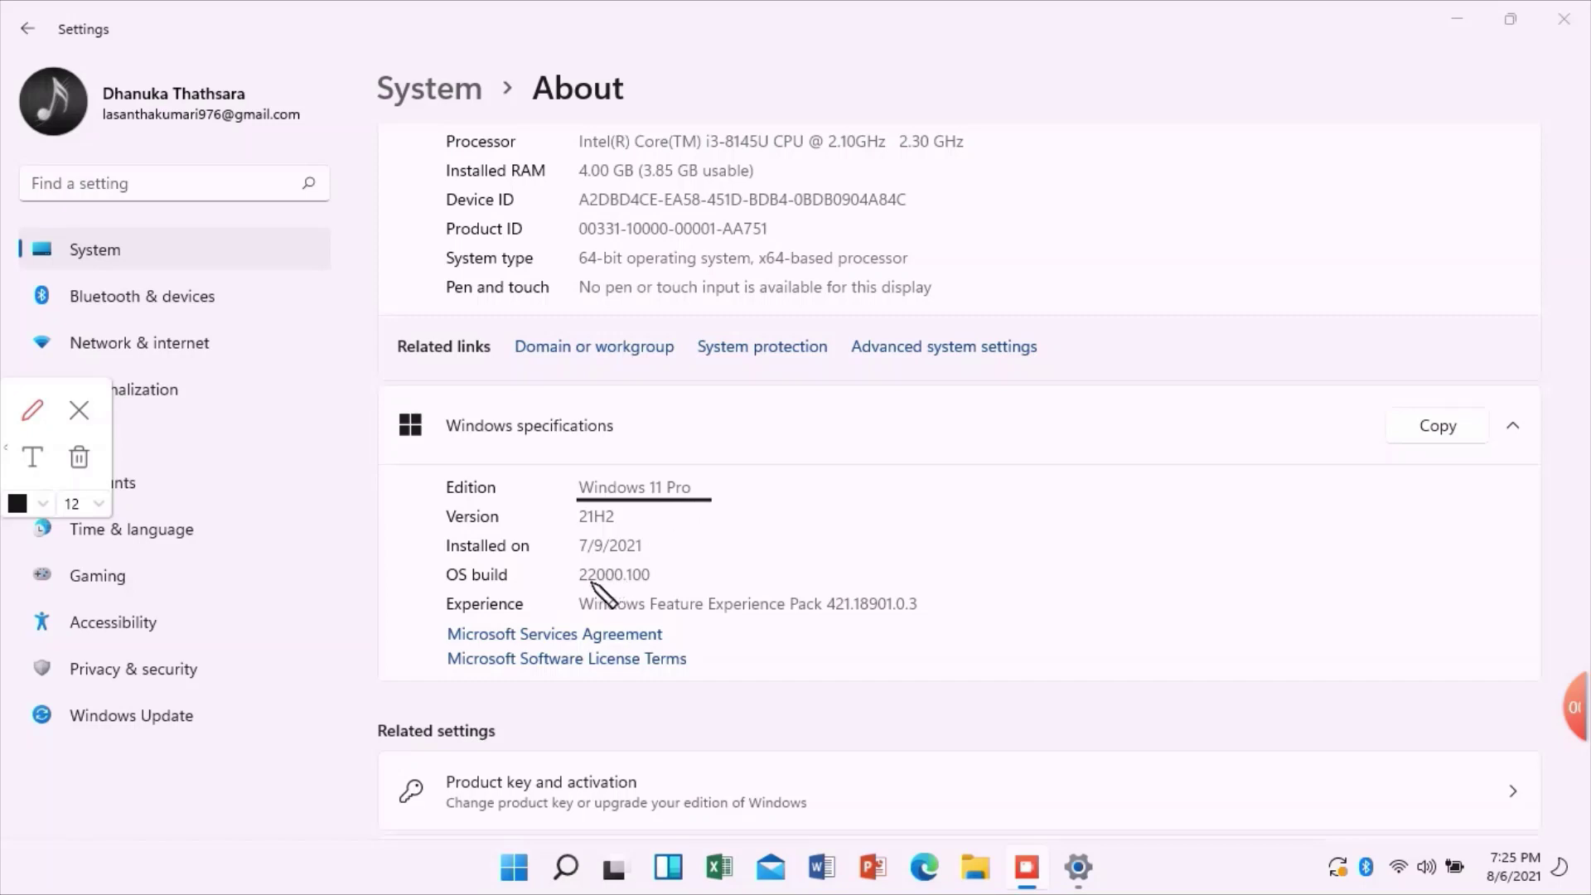
{"action": "left_click_drag", "start_coordinate": [574, 586], "coordinate": [671, 583]}
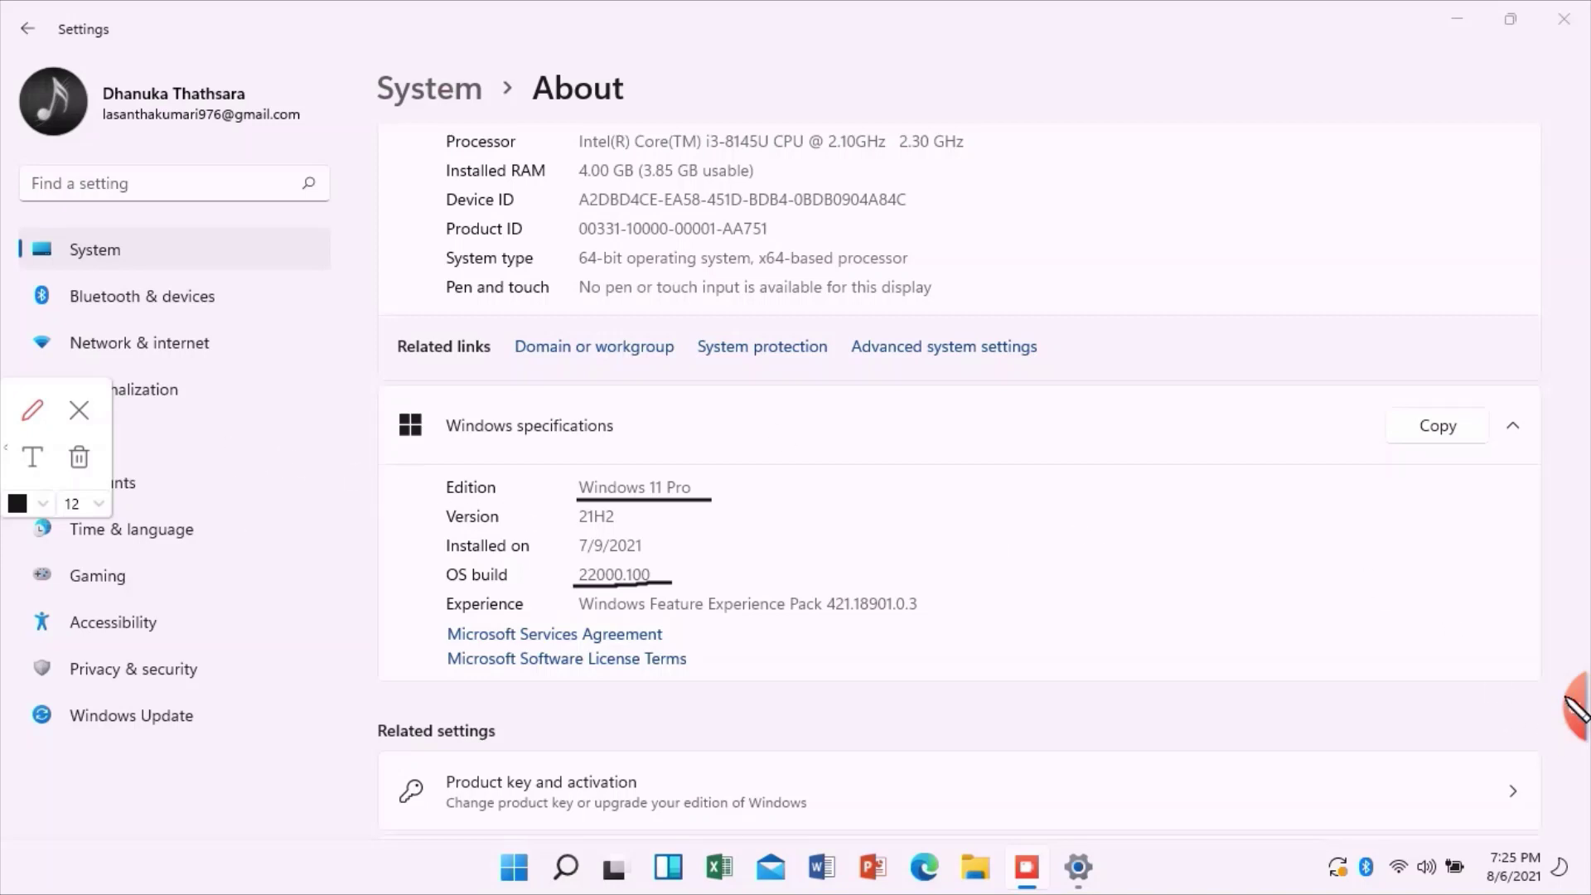
{"action": "left_click", "coordinate": [79, 410]}
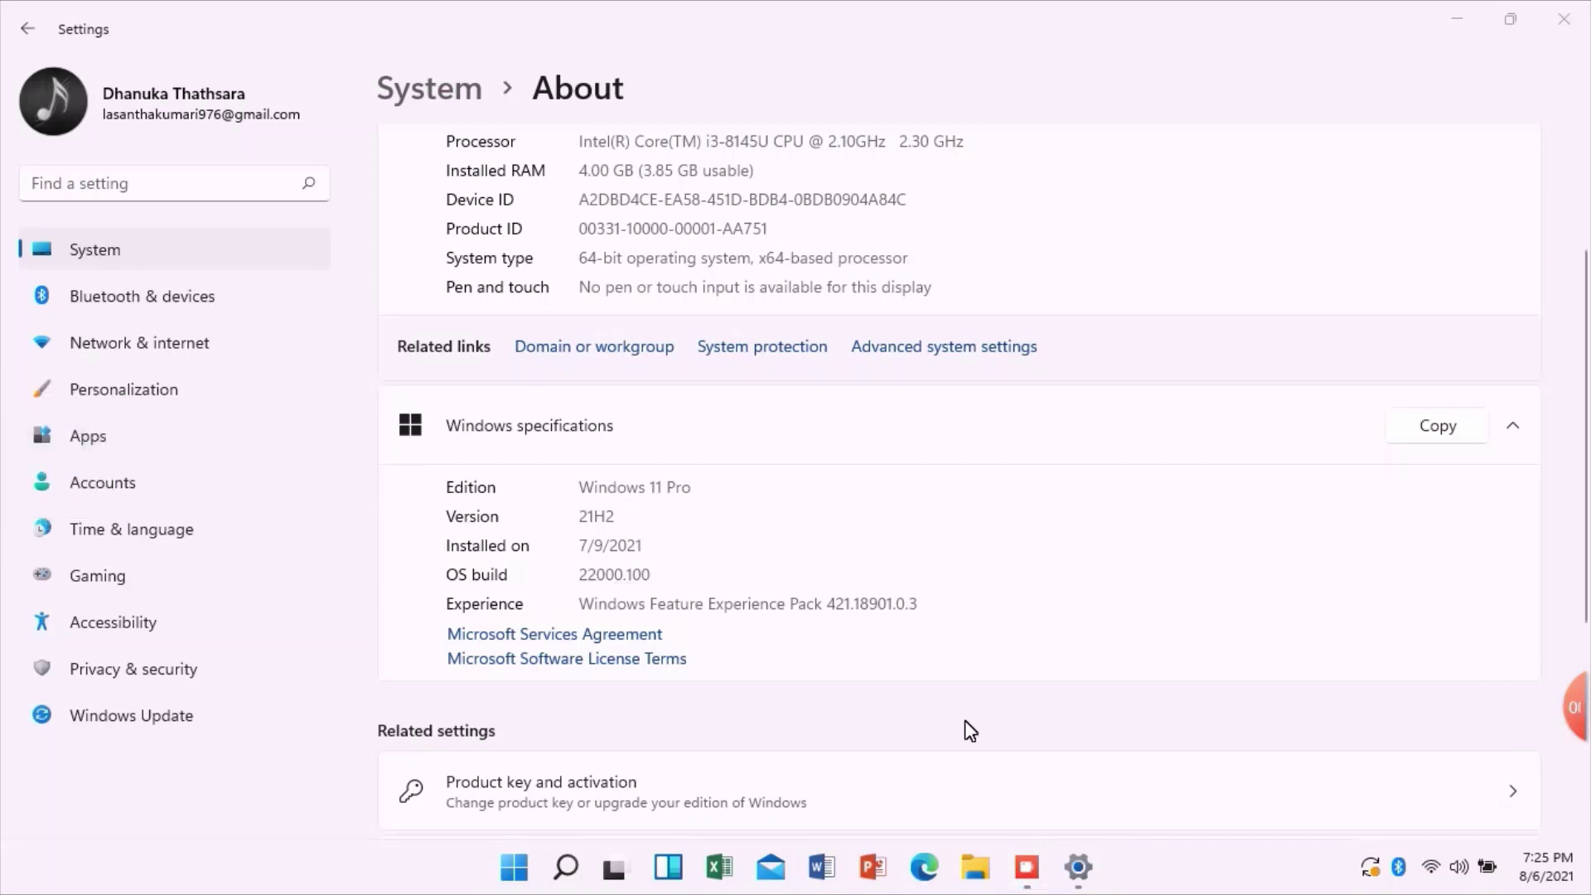
Annotate the Windows specifications with the text "WINDOWS 11 22000.100 UPDATE" in blue at size 40, and exit the annotation mode
{"action": "mouse_move", "coordinate": [1538, 727]}
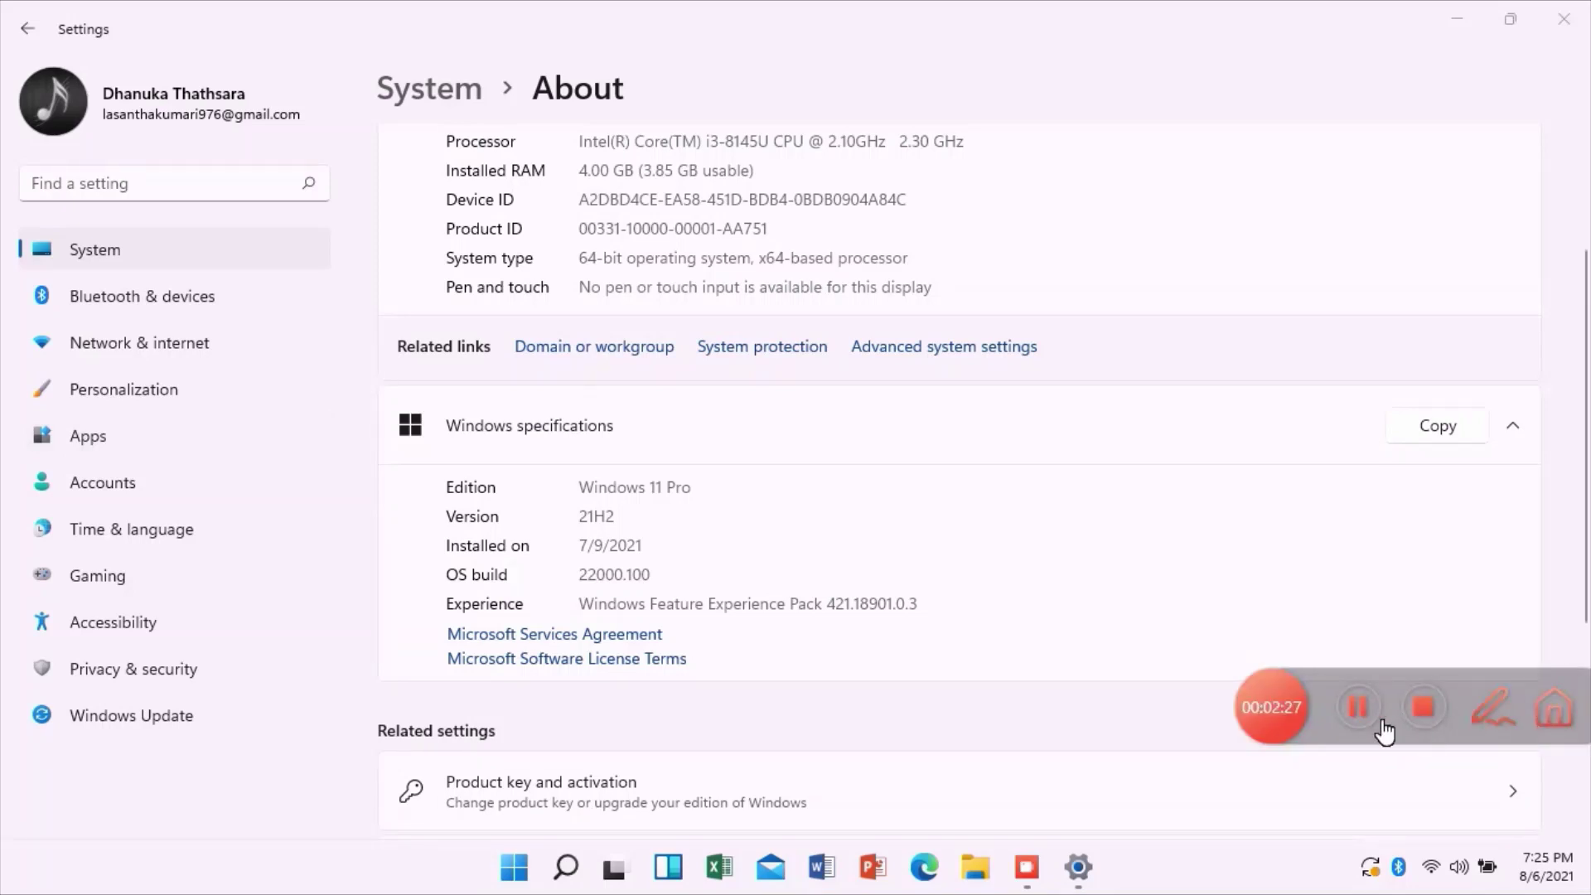
{"action": "left_click", "coordinate": [1492, 709]}
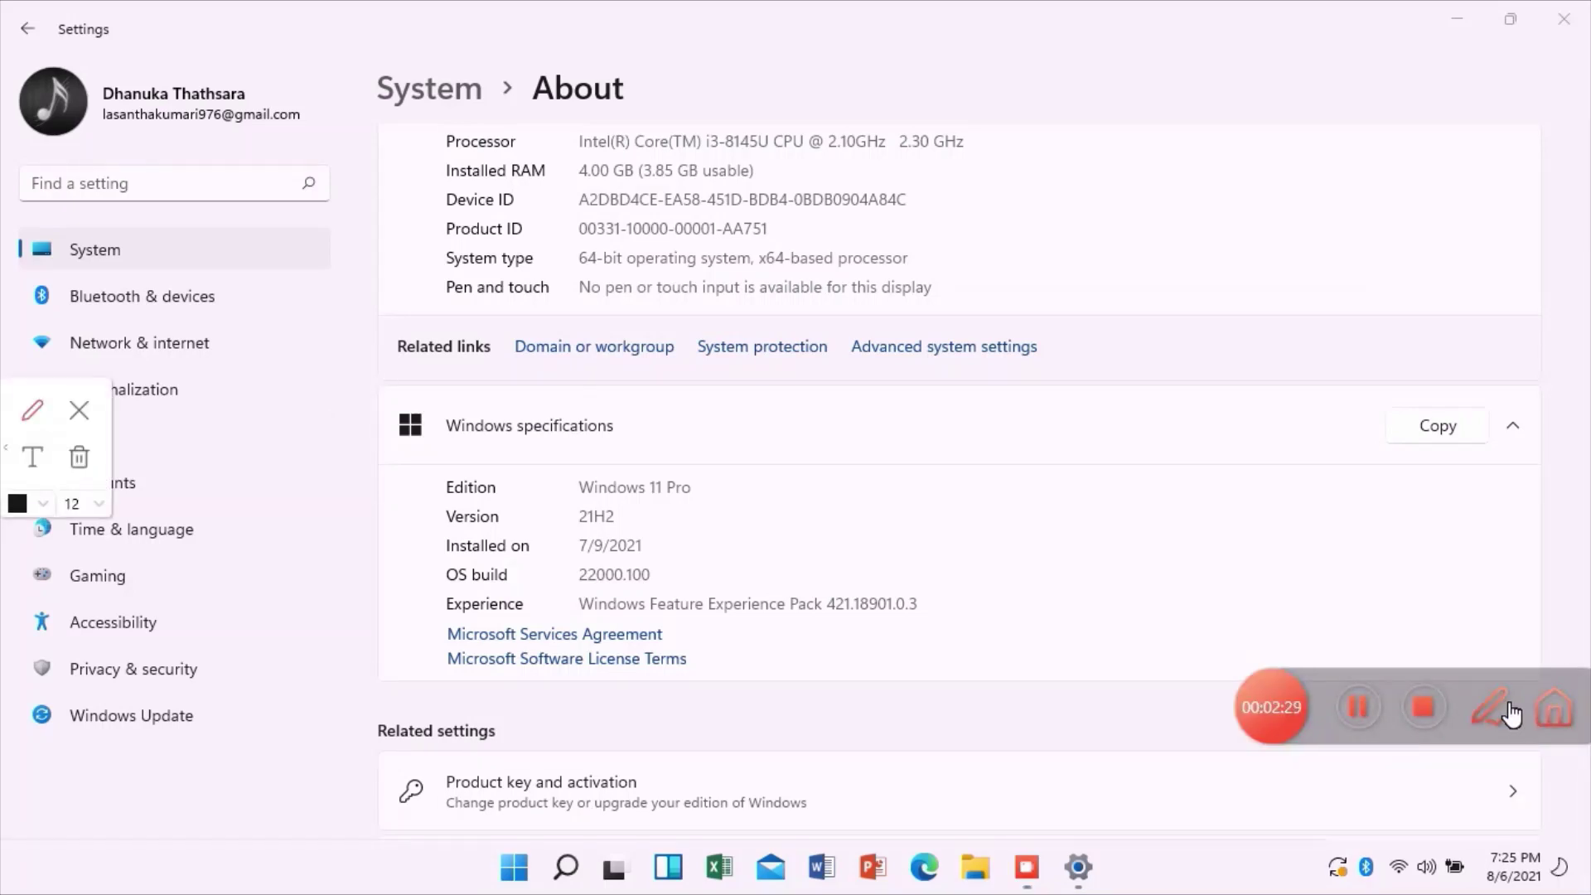
{"action": "left_click", "coordinate": [39, 461]}
{"action": "left_click", "coordinate": [93, 512]}
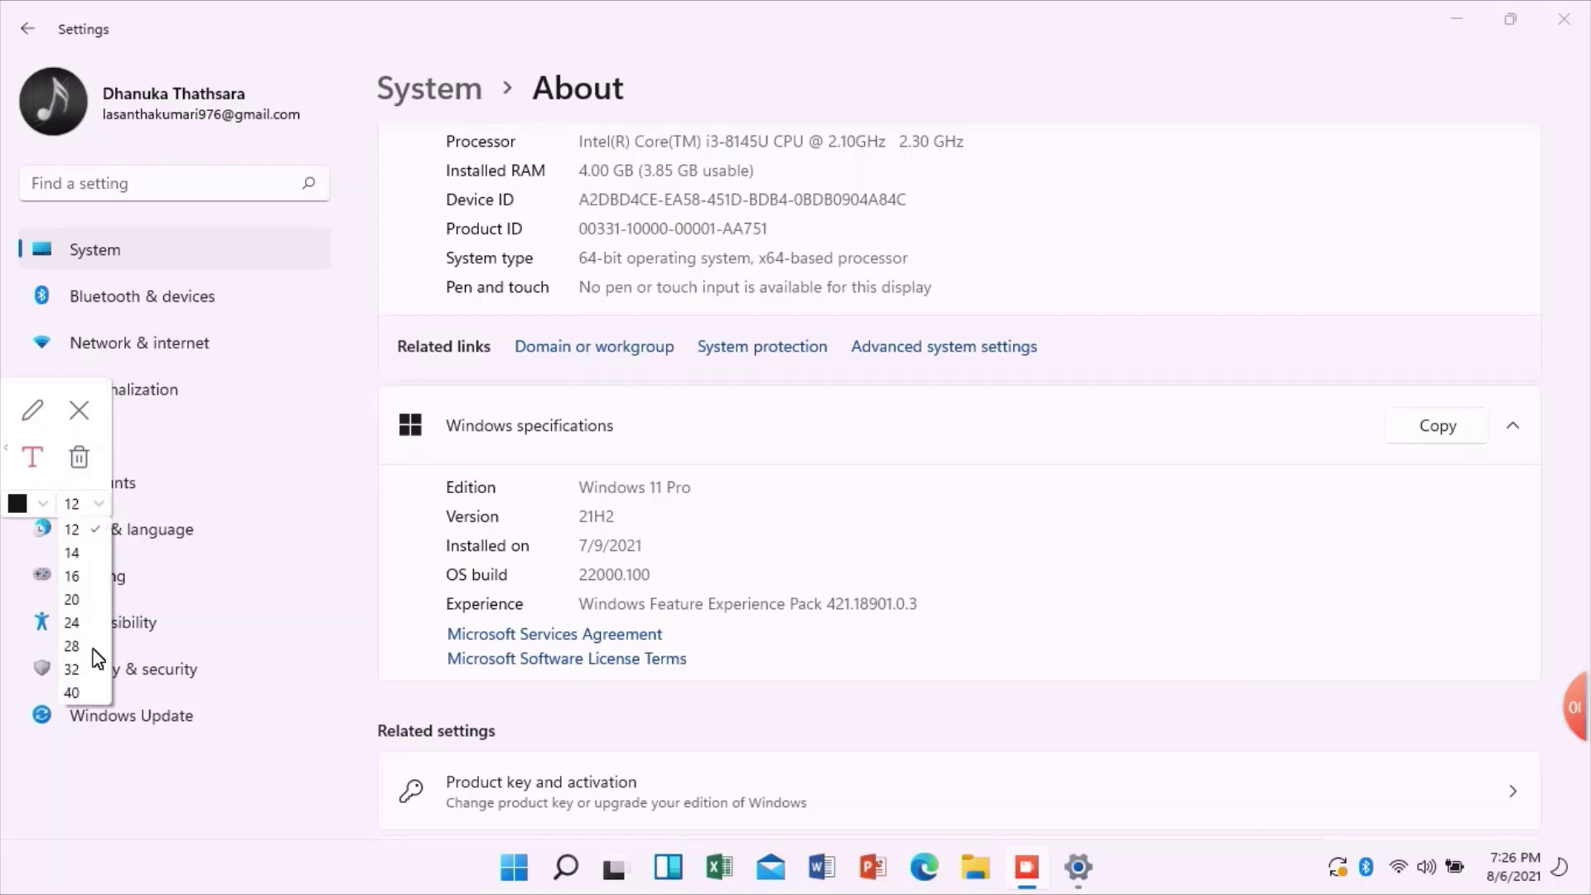
{"action": "left_click", "coordinate": [72, 692]}
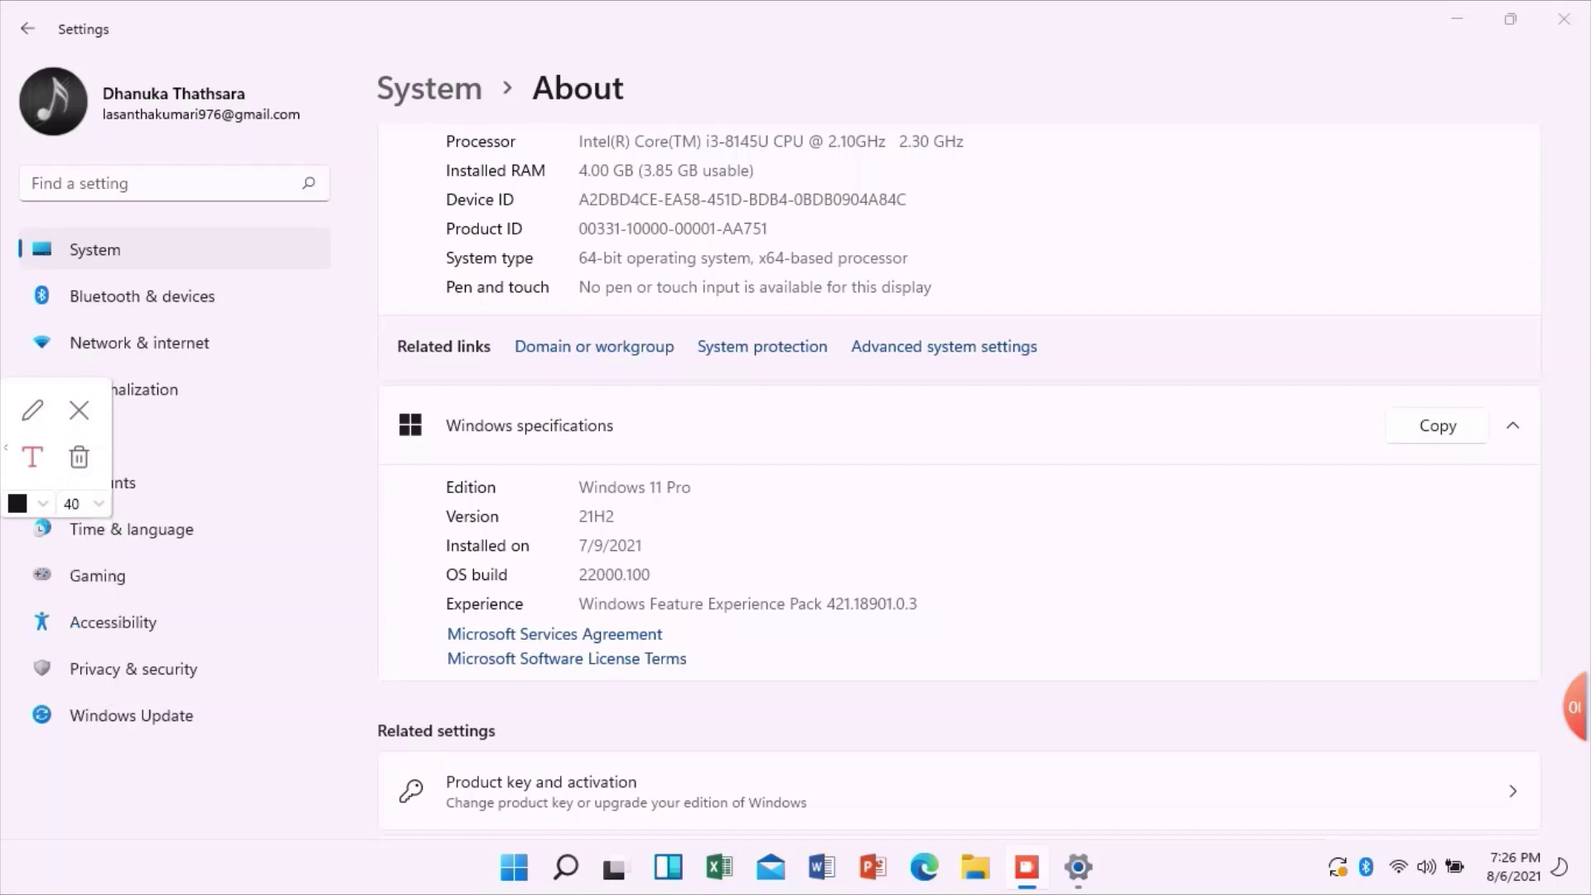
{"action": "left_click", "coordinate": [44, 504]}
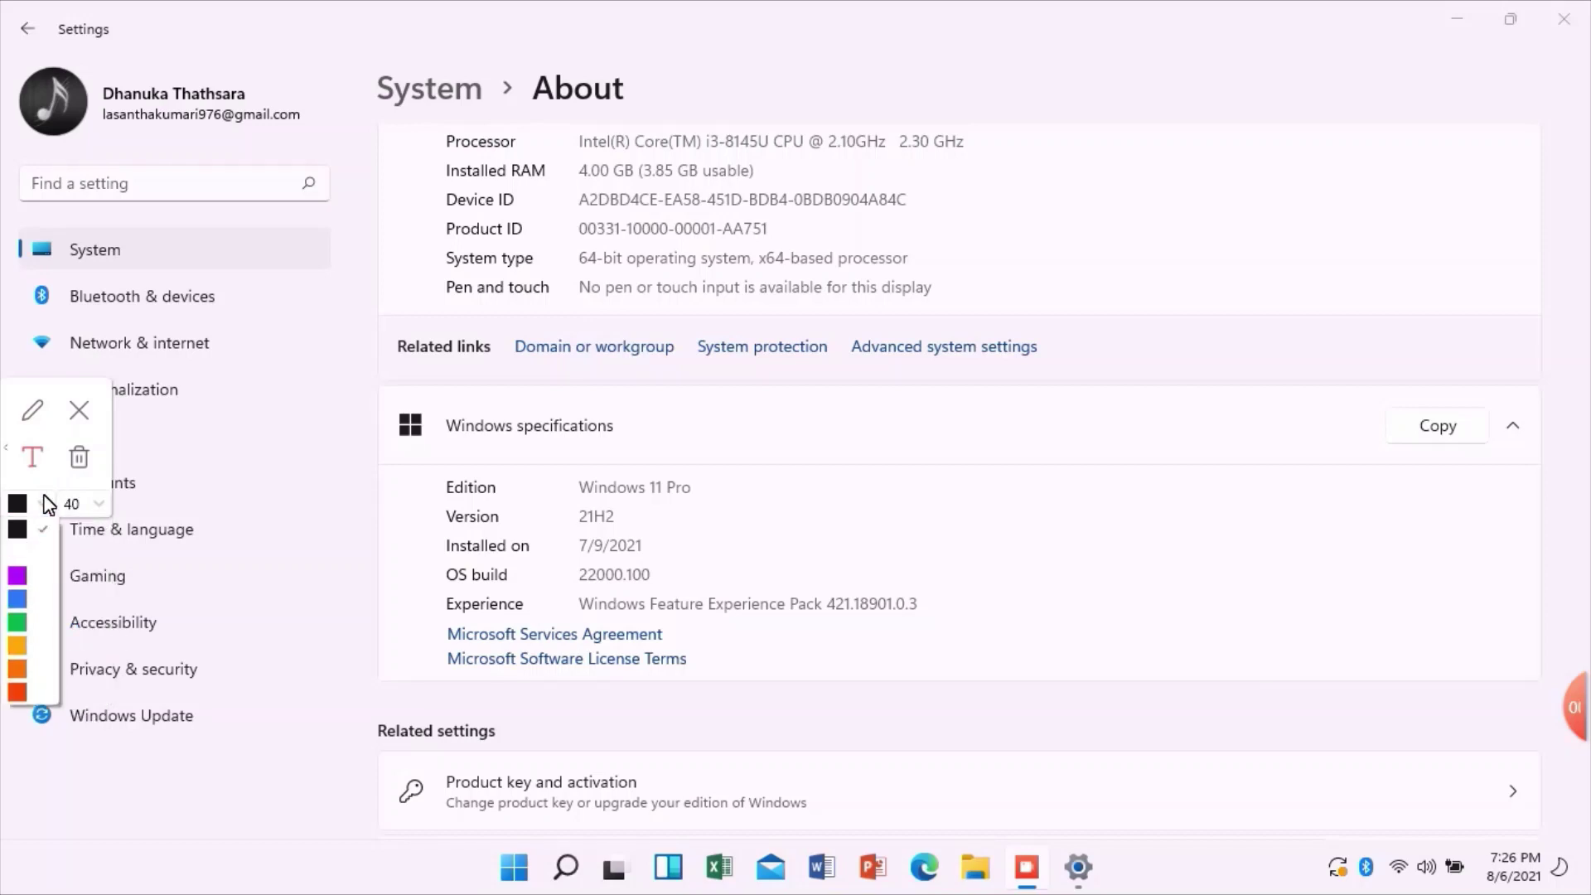
{"action": "left_click", "coordinate": [16, 598]}
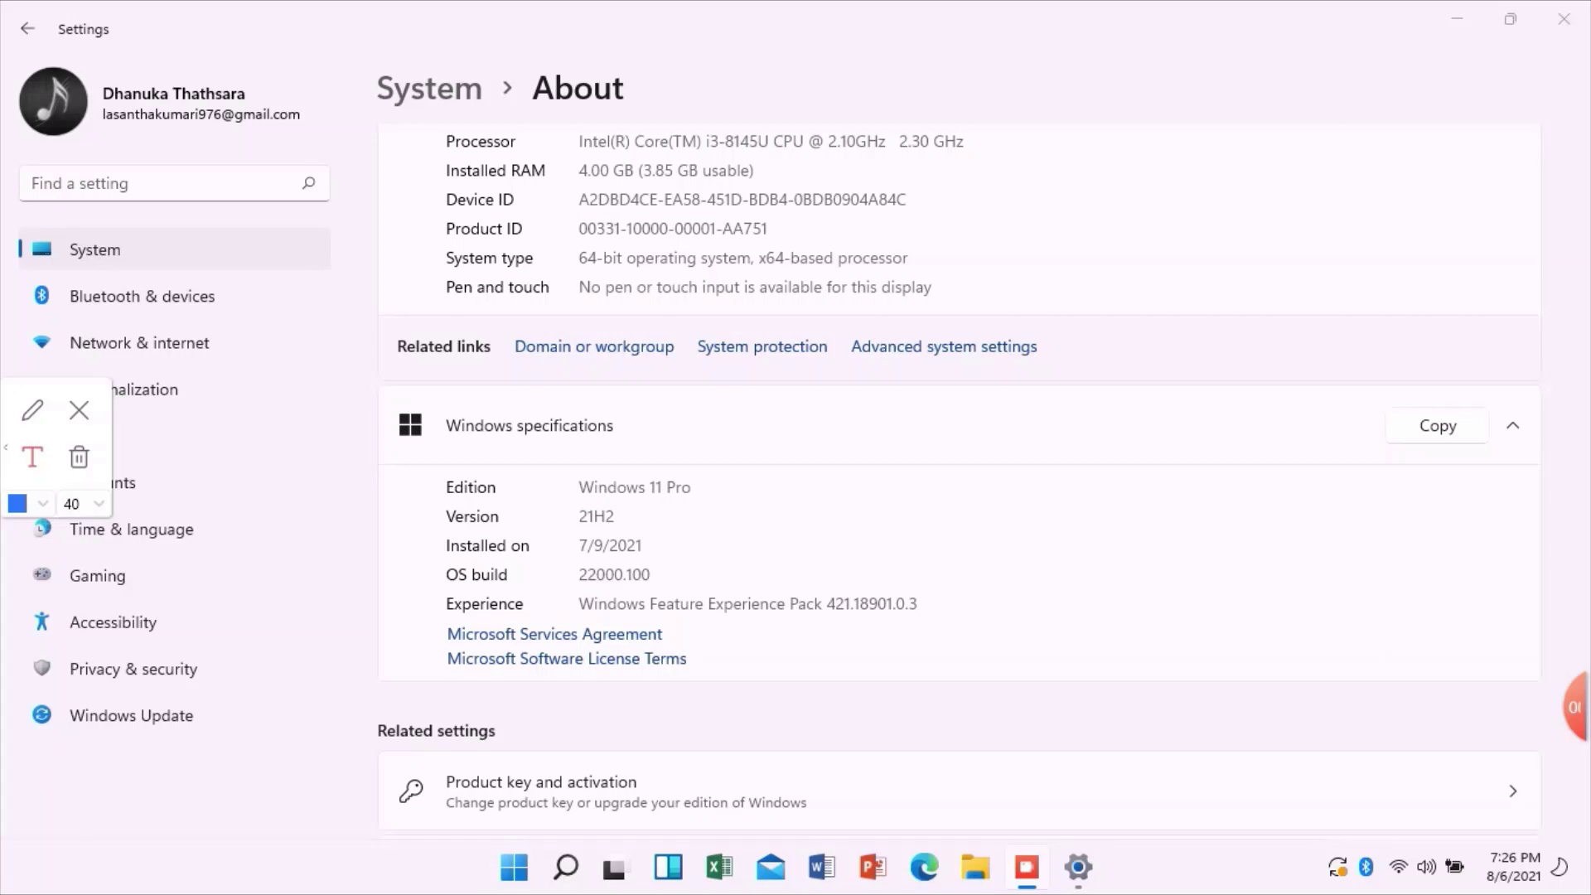
{"action": "left_click", "coordinate": [773, 551]}
{"action": "type", "text": "WI"}
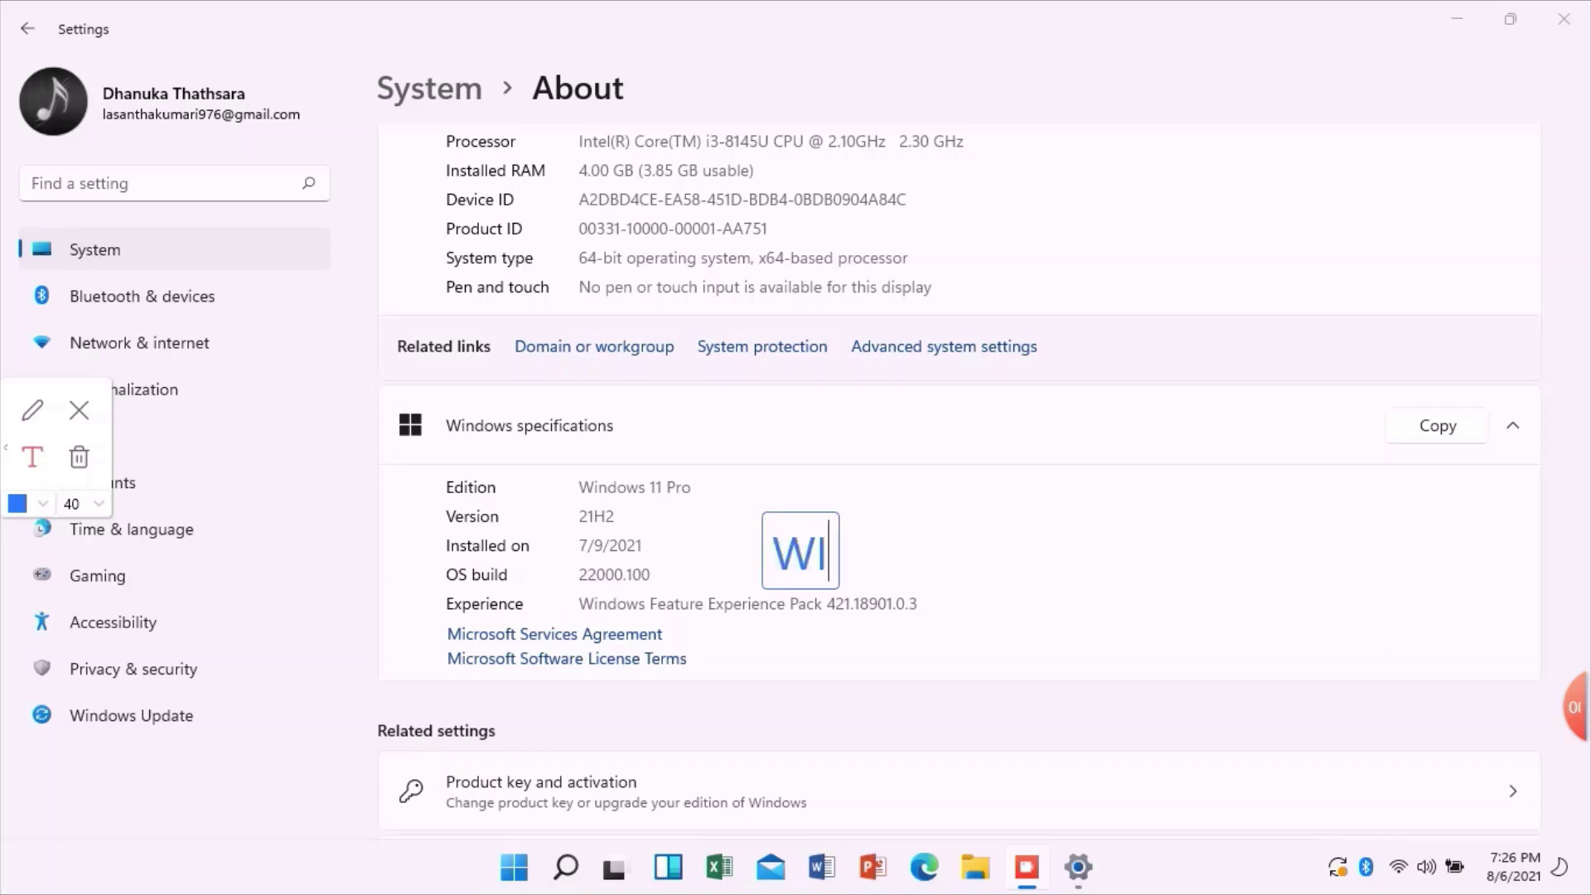
{"action": "type", "text": "NDOW"}
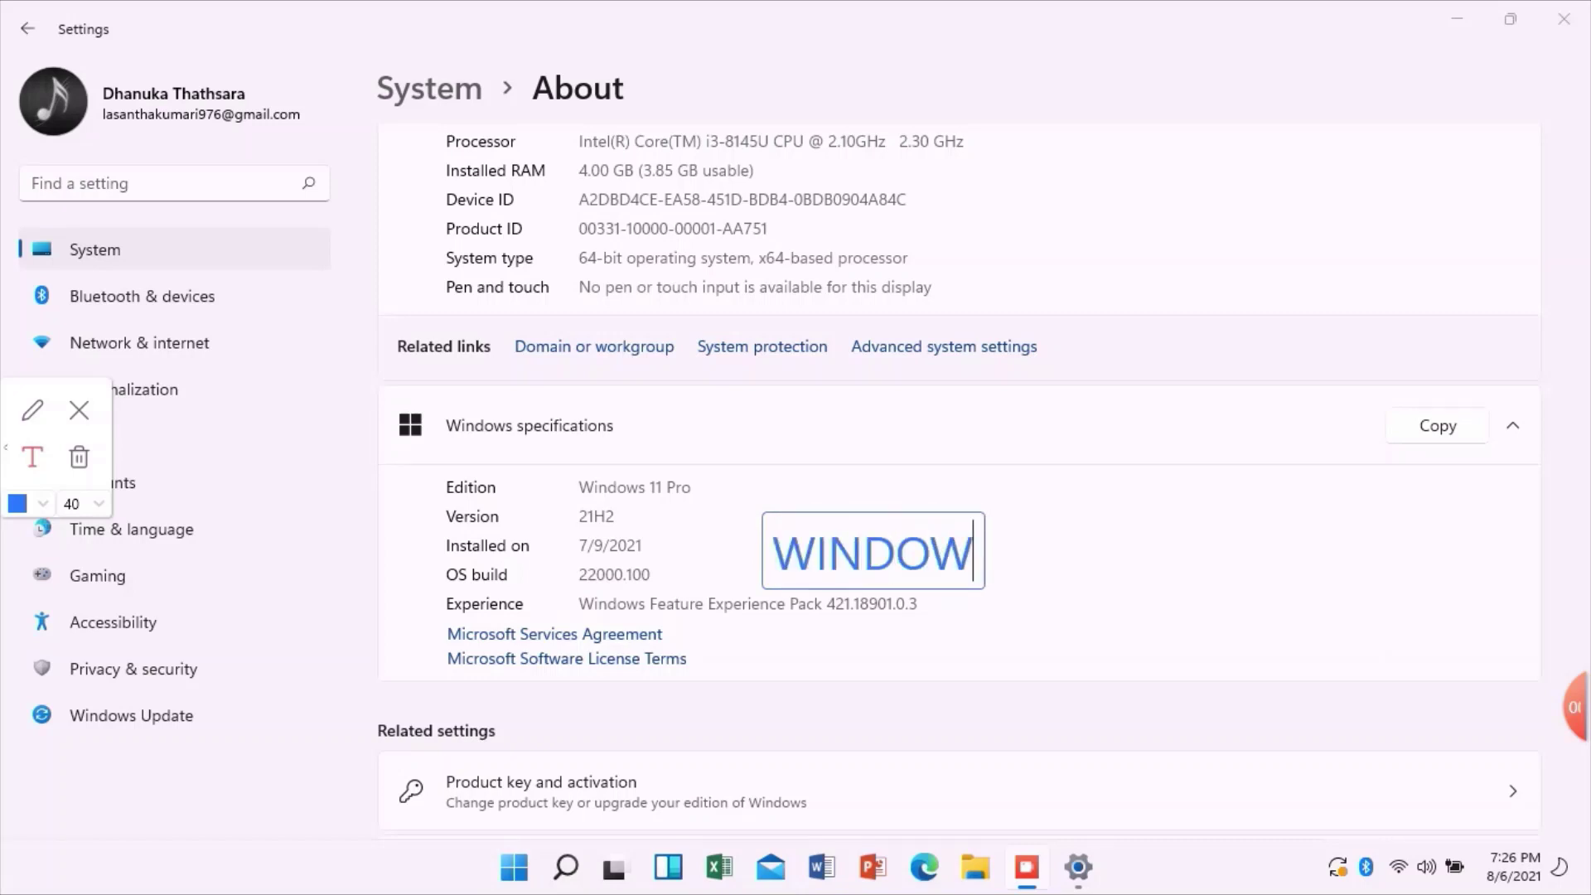
{"action": "type", "text": "S 11"}
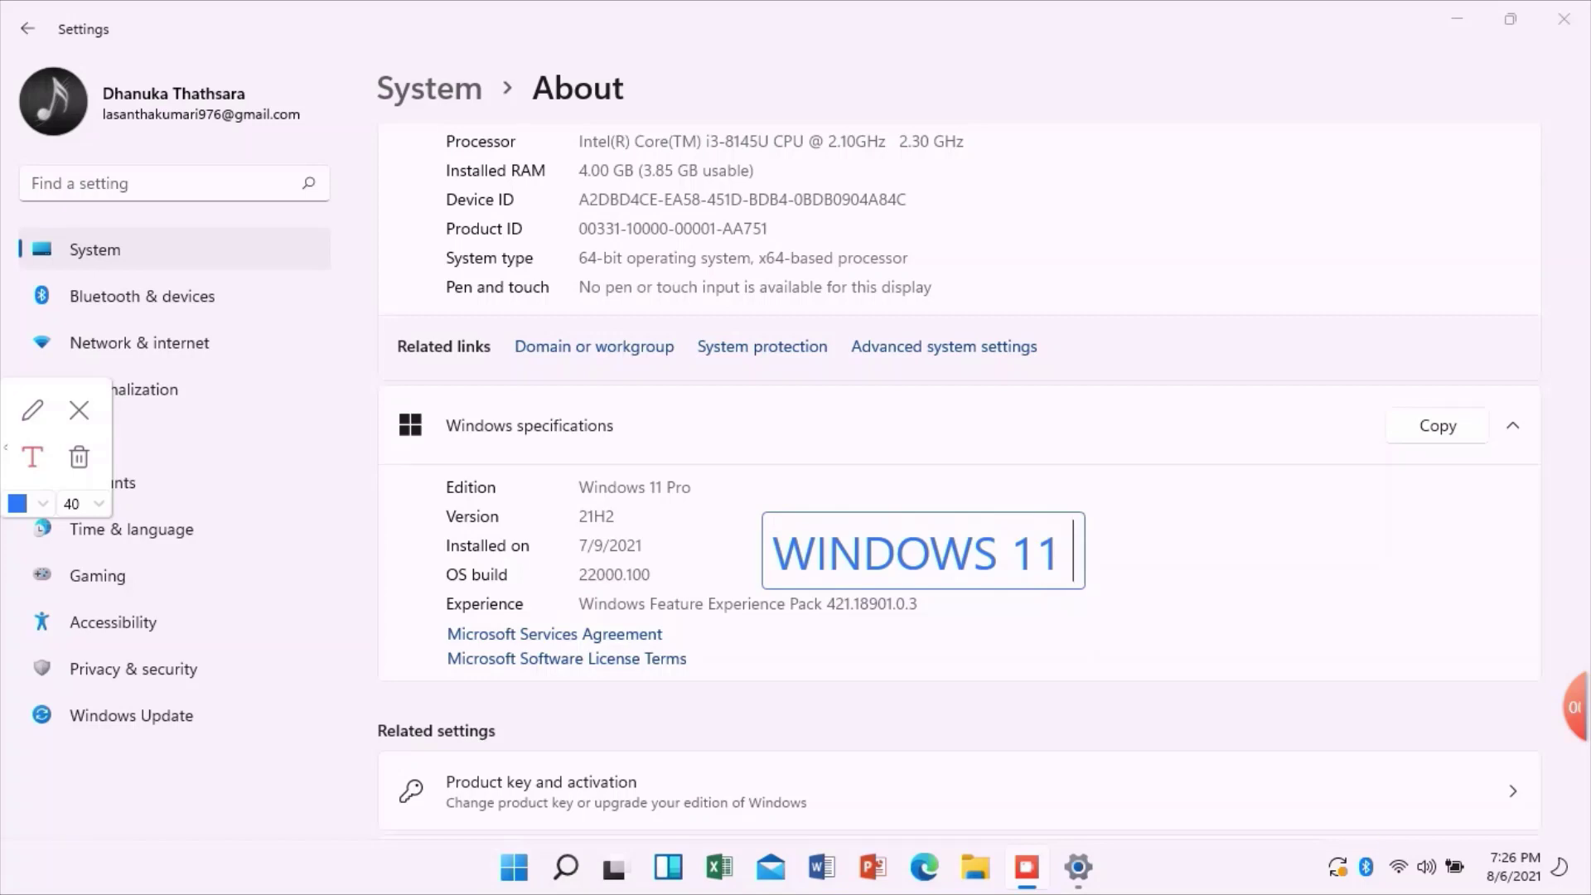
{"action": "type", "text": " 22"}
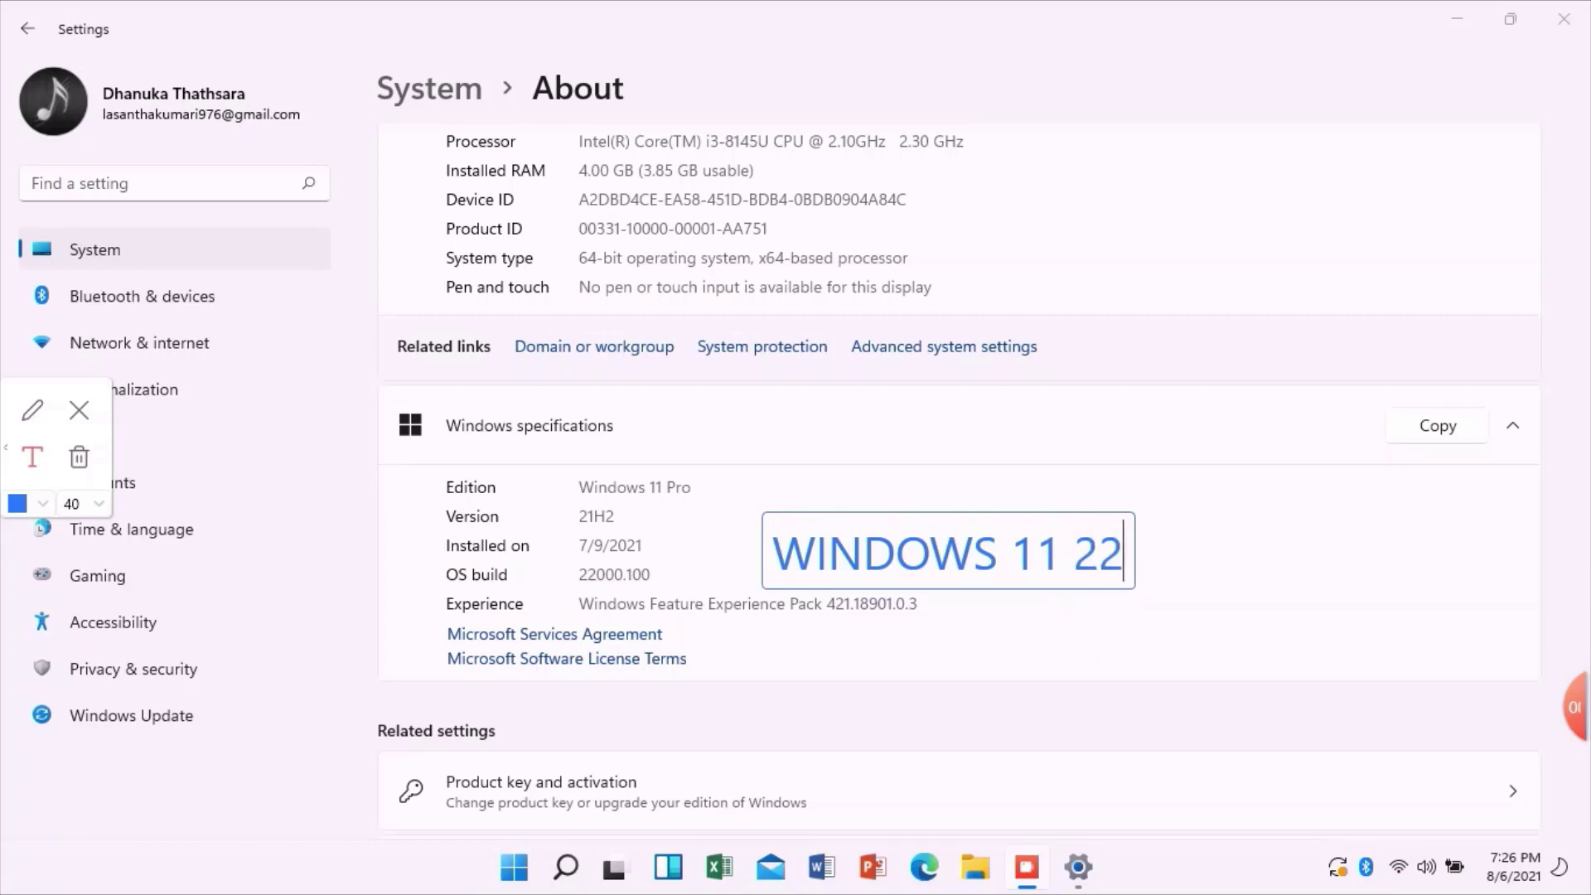
{"action": "type", "text": "000."}
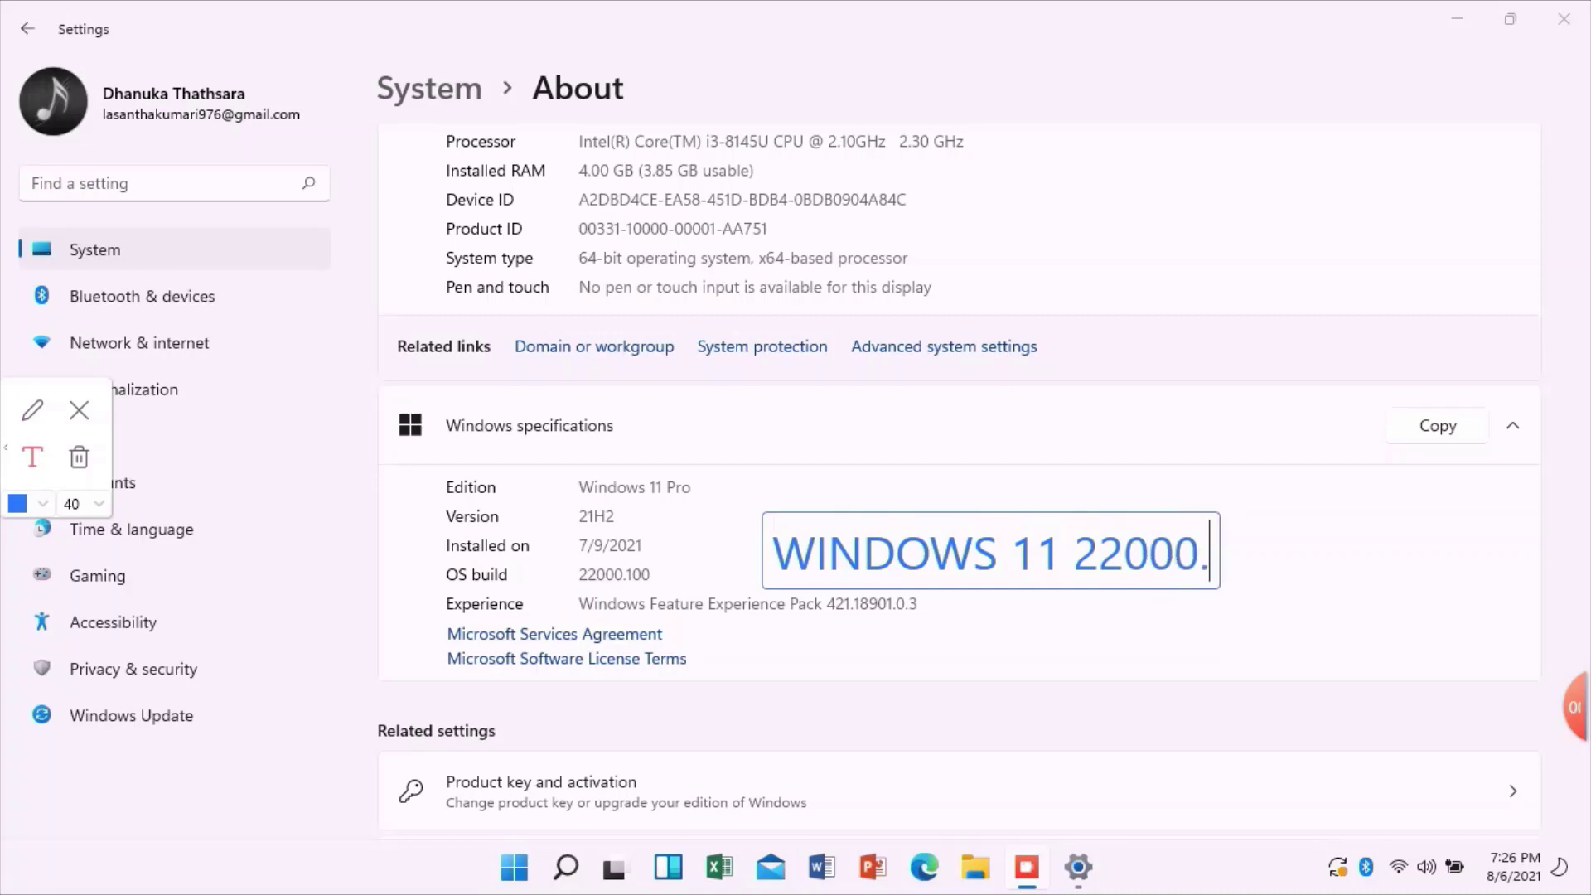
{"action": "type", "text": "100 "}
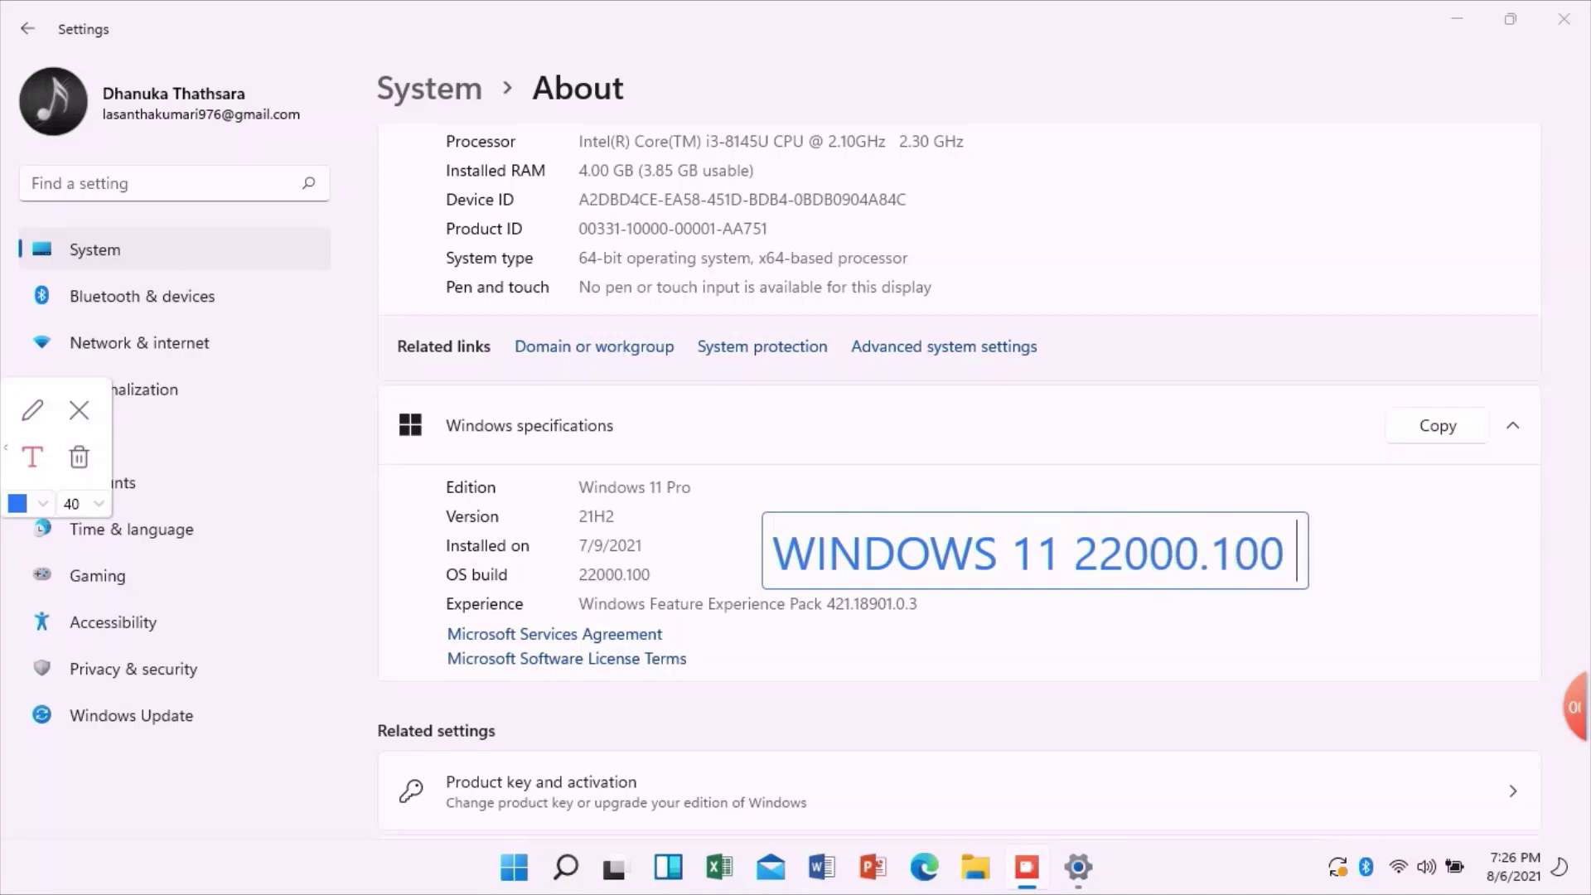
{"action": "type", "text": "UPDA"}
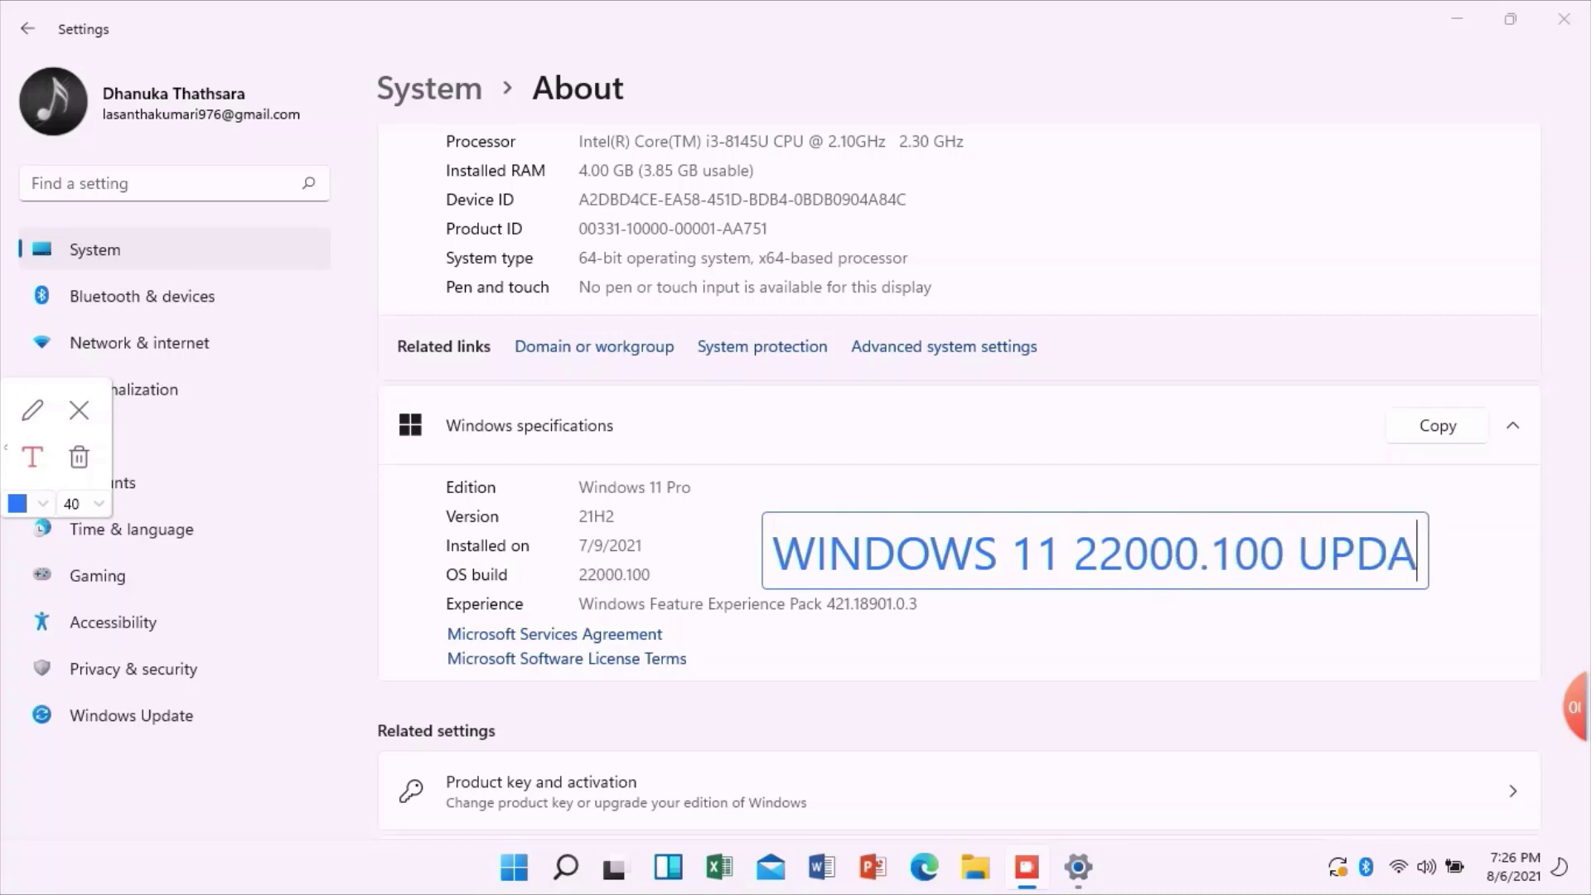
{"action": "type", "text": "TE"}
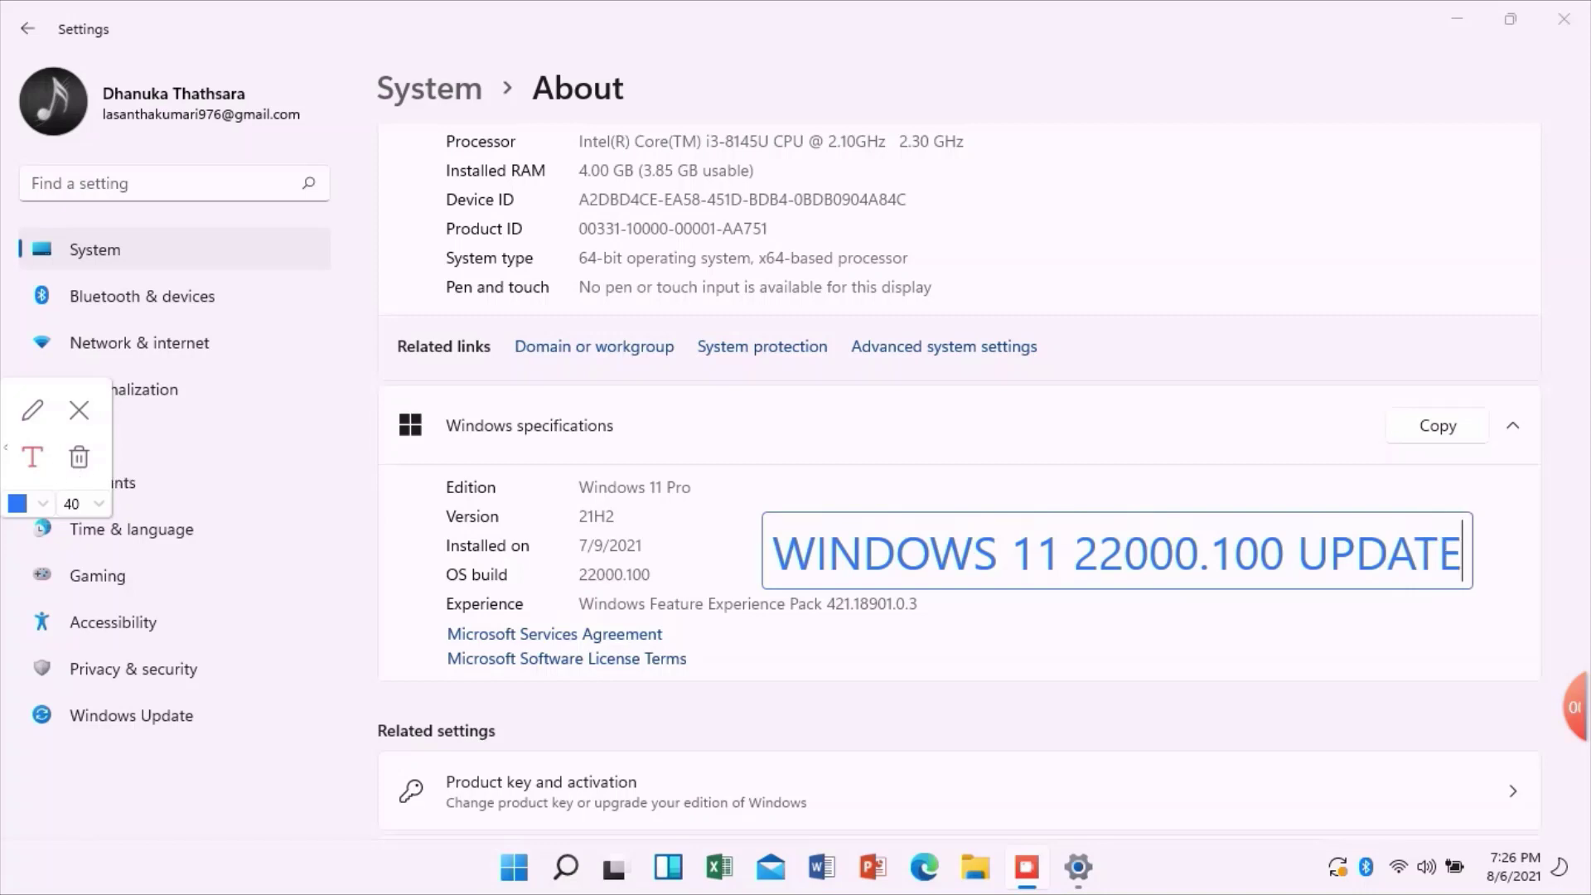
{"action": "left_click", "coordinate": [33, 409]}
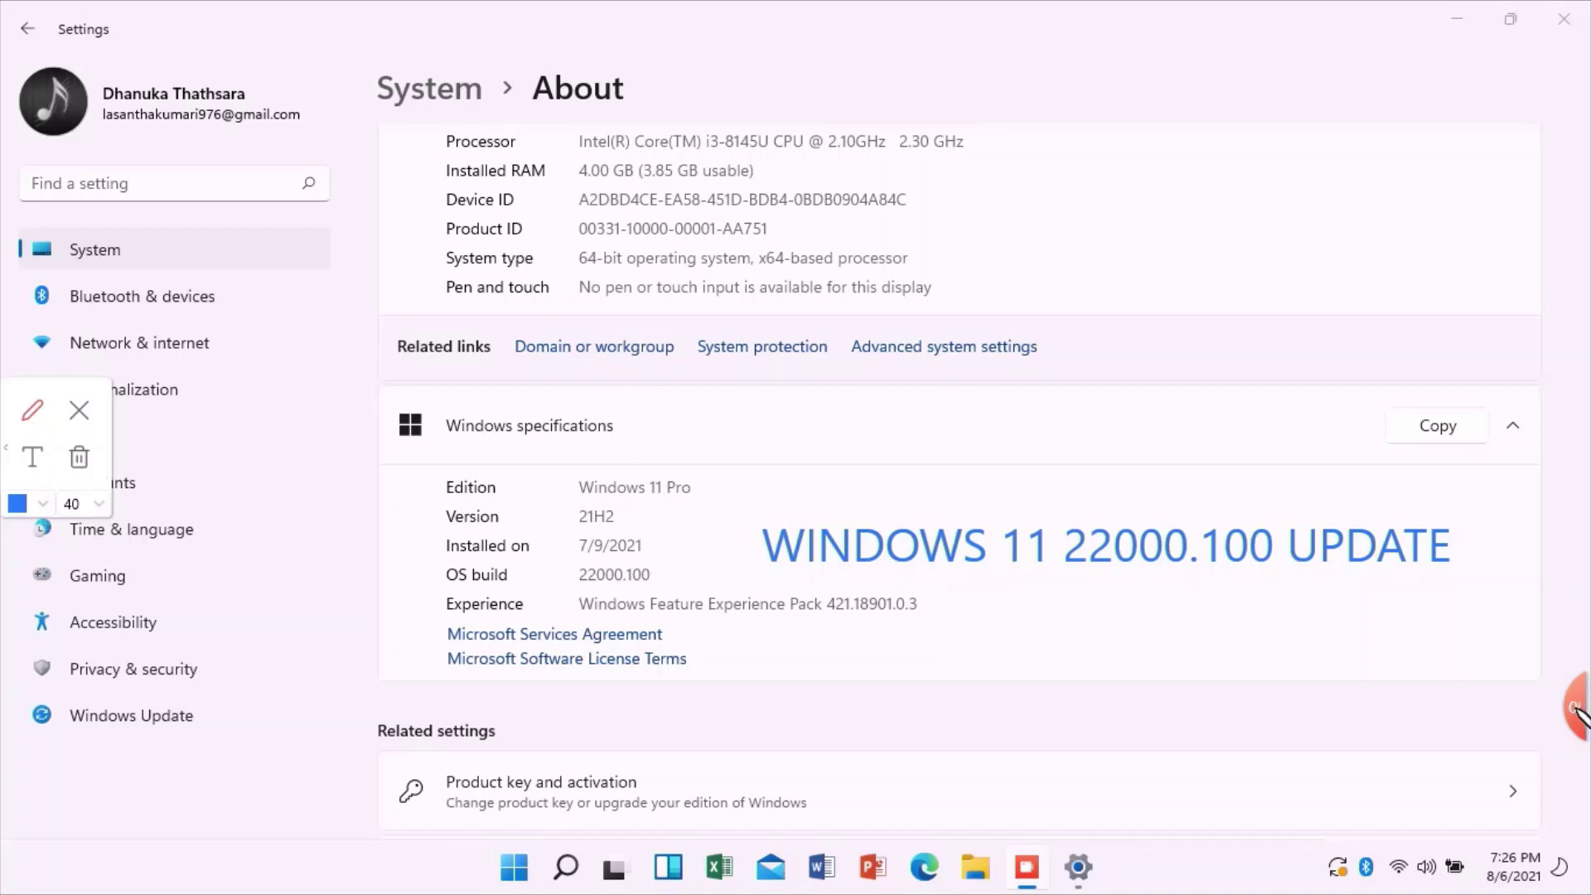
{"action": "left_click", "coordinate": [78, 409]}
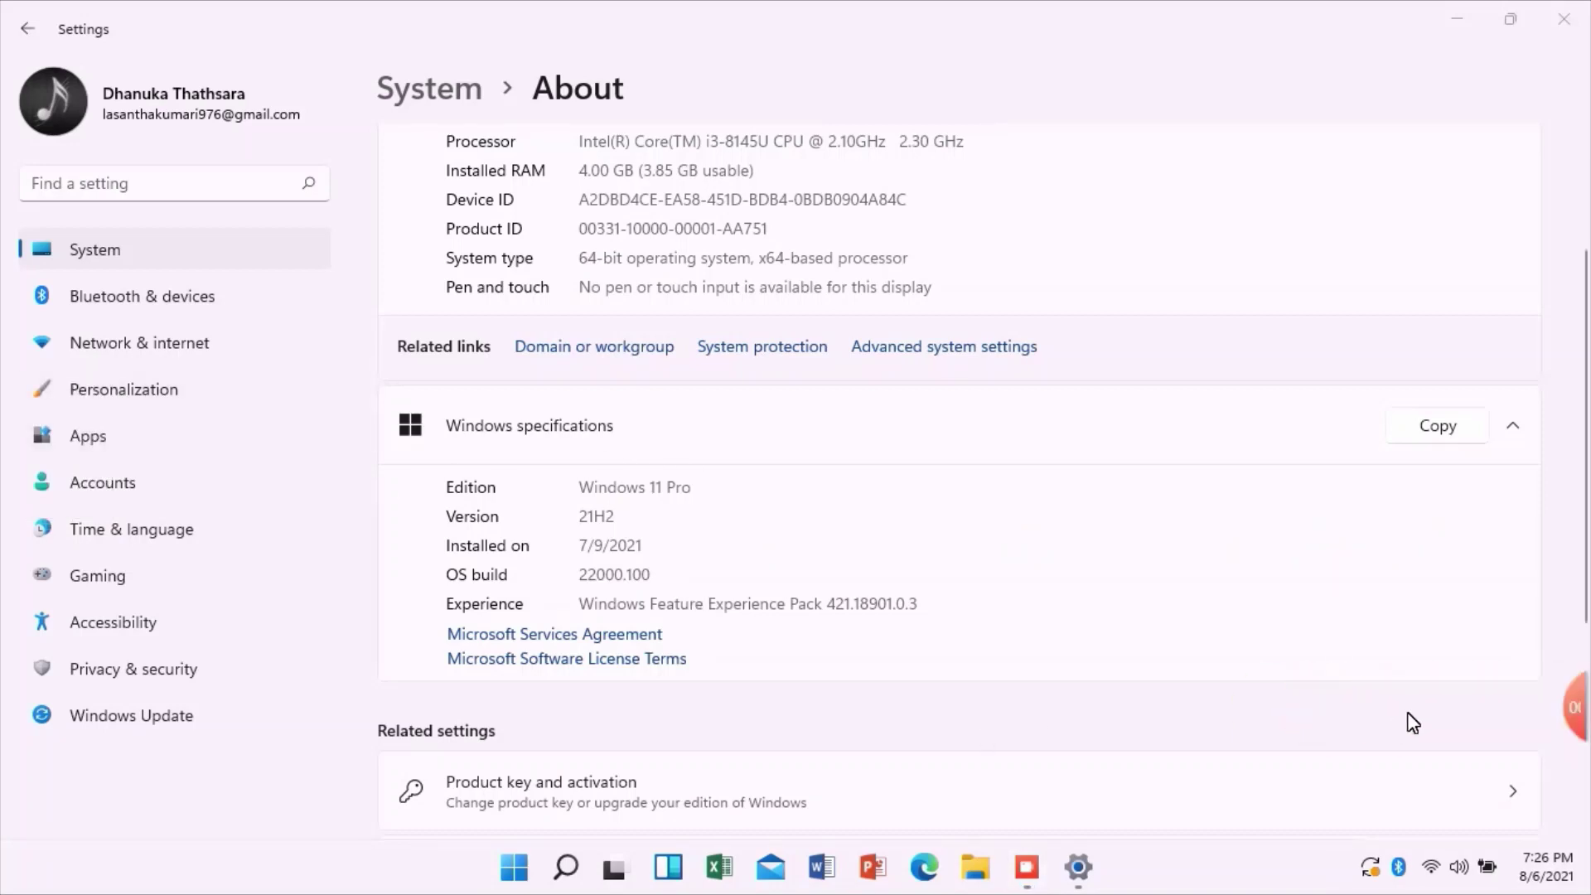
Close the Settings window and reopen Settings on the System page
{"action": "mouse_move", "coordinate": [1579, 721]}
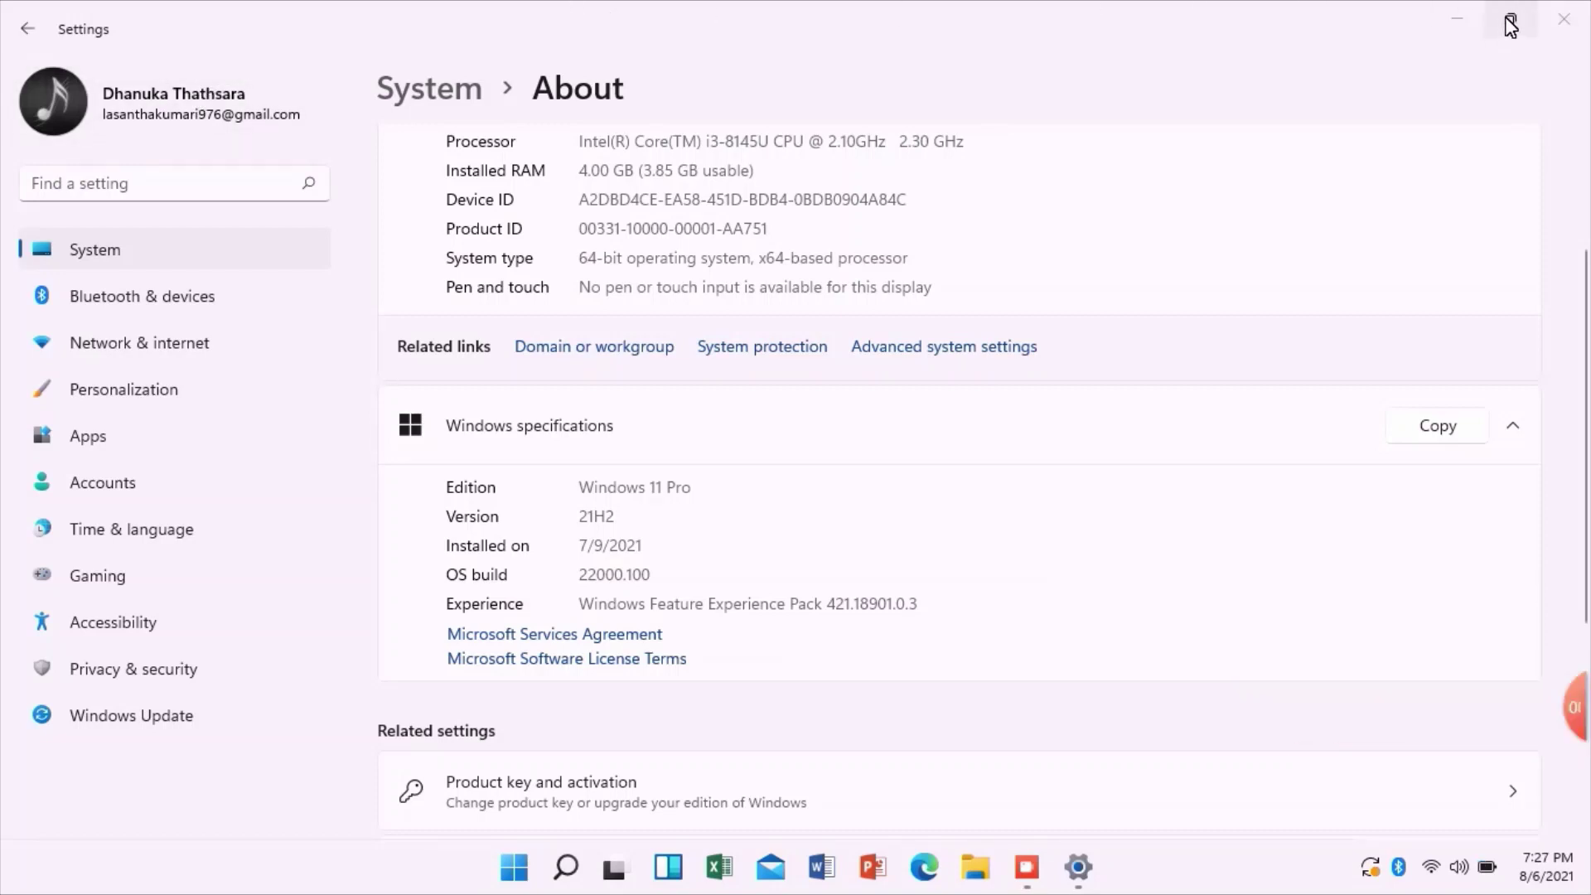
{"action": "left_click", "coordinate": [1564, 18]}
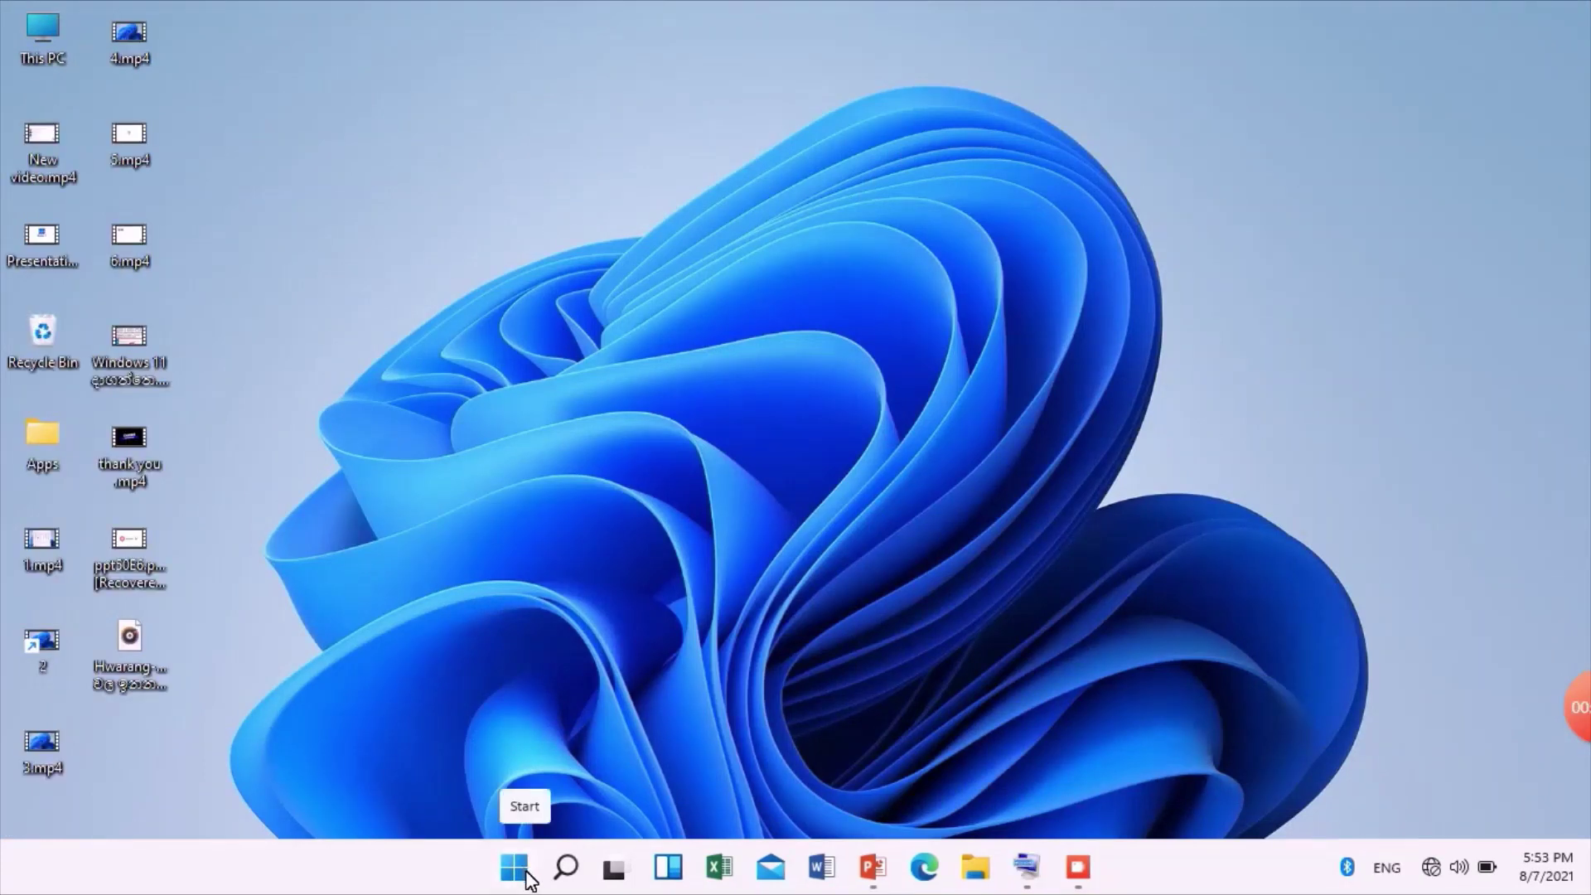
{"action": "left_click", "coordinate": [526, 876]}
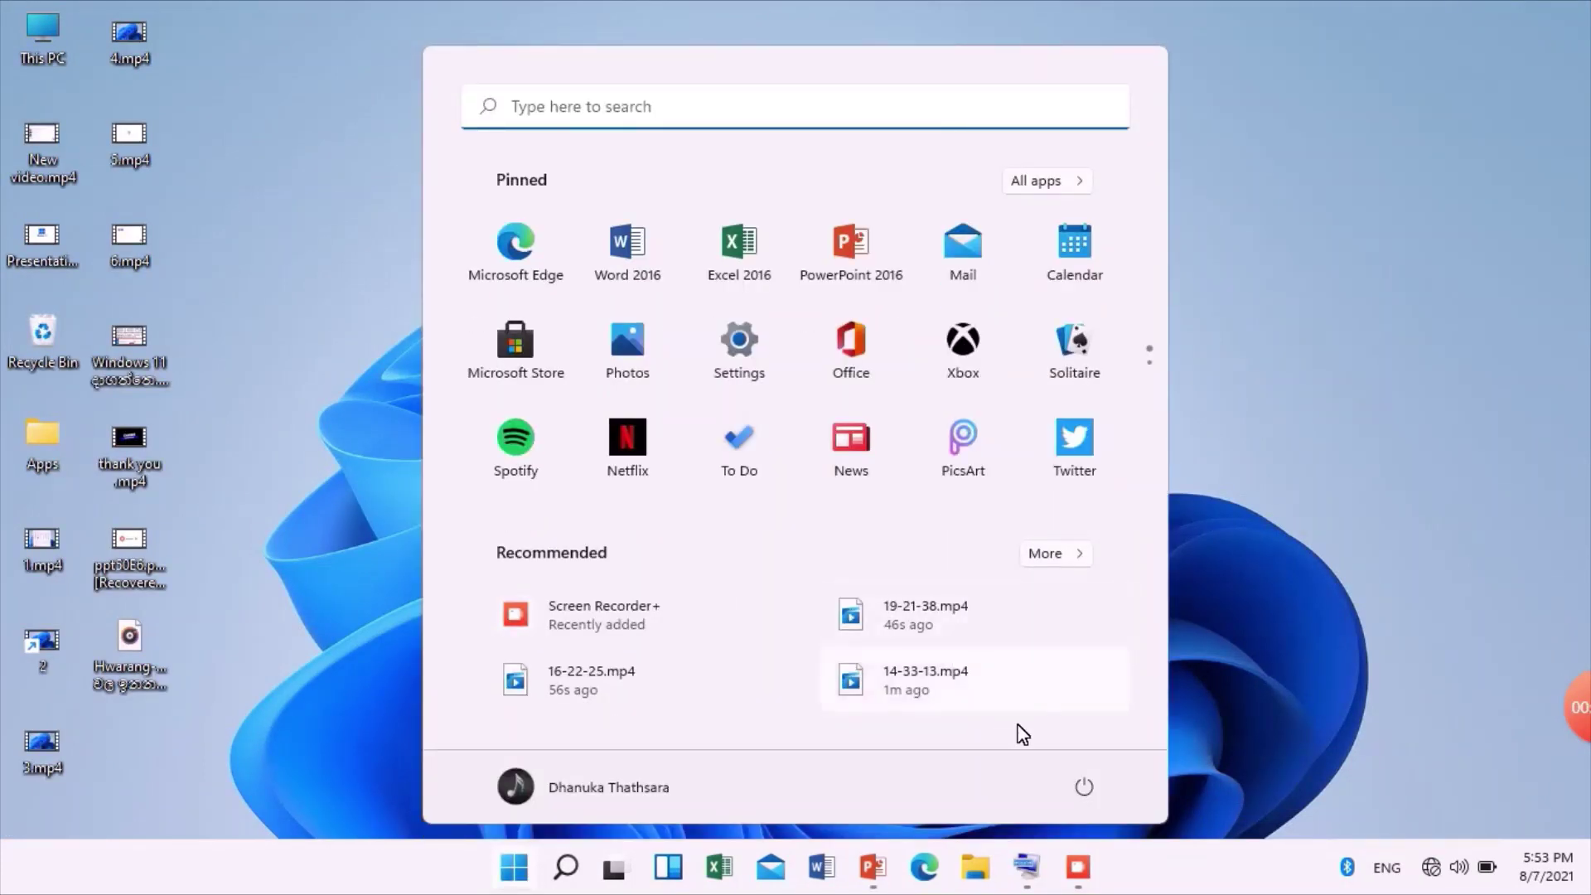
{"action": "left_click", "coordinate": [1081, 788]}
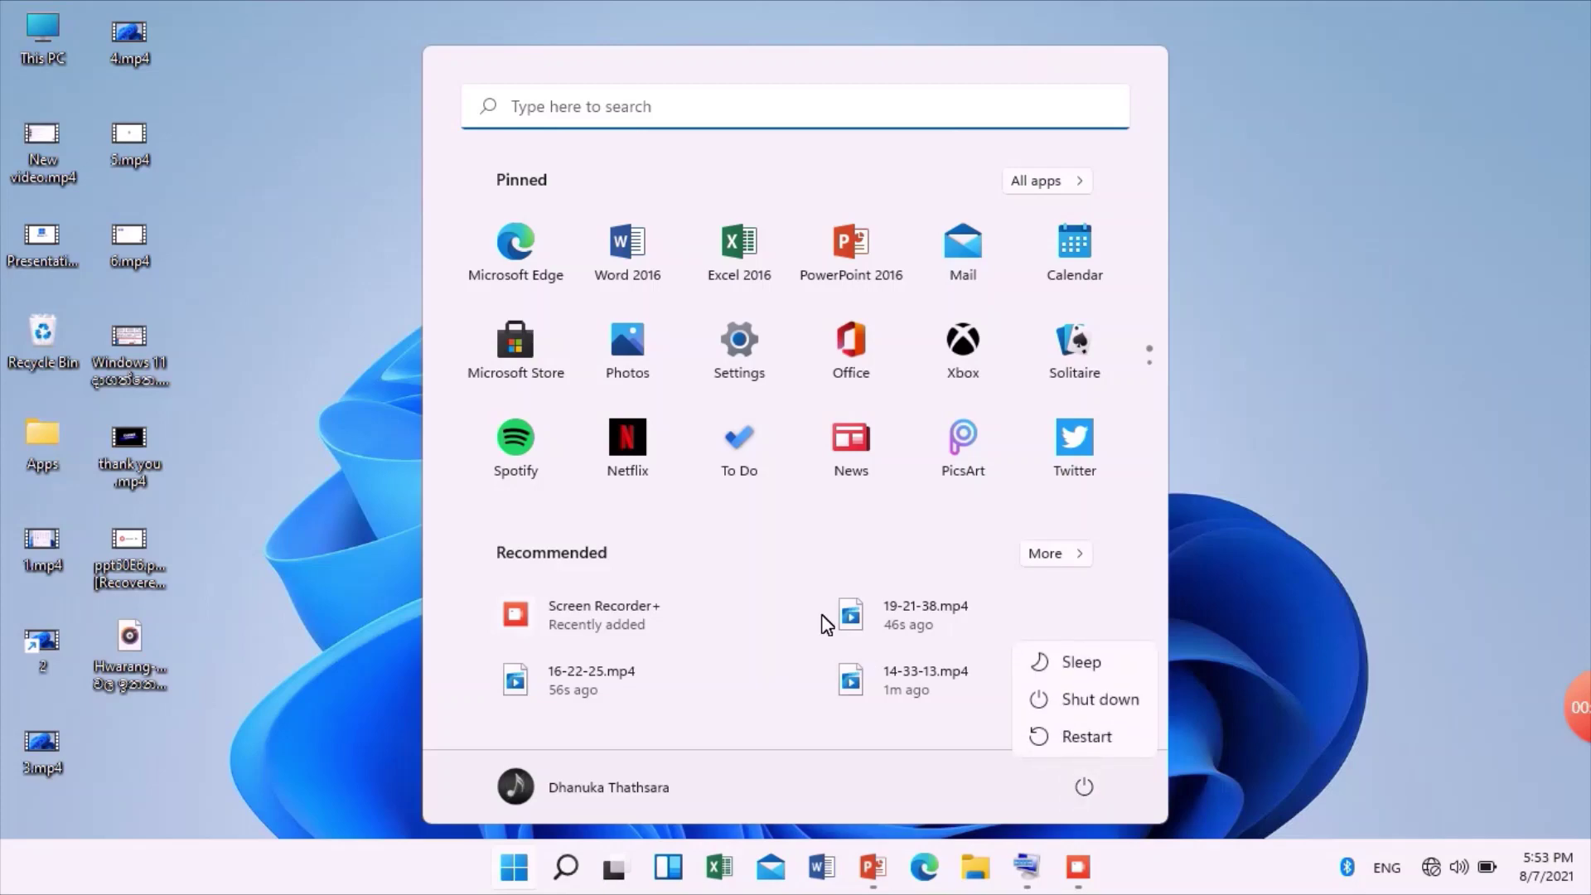
{"action": "left_click", "coordinate": [839, 560]}
{"action": "left_click", "coordinate": [735, 343]}
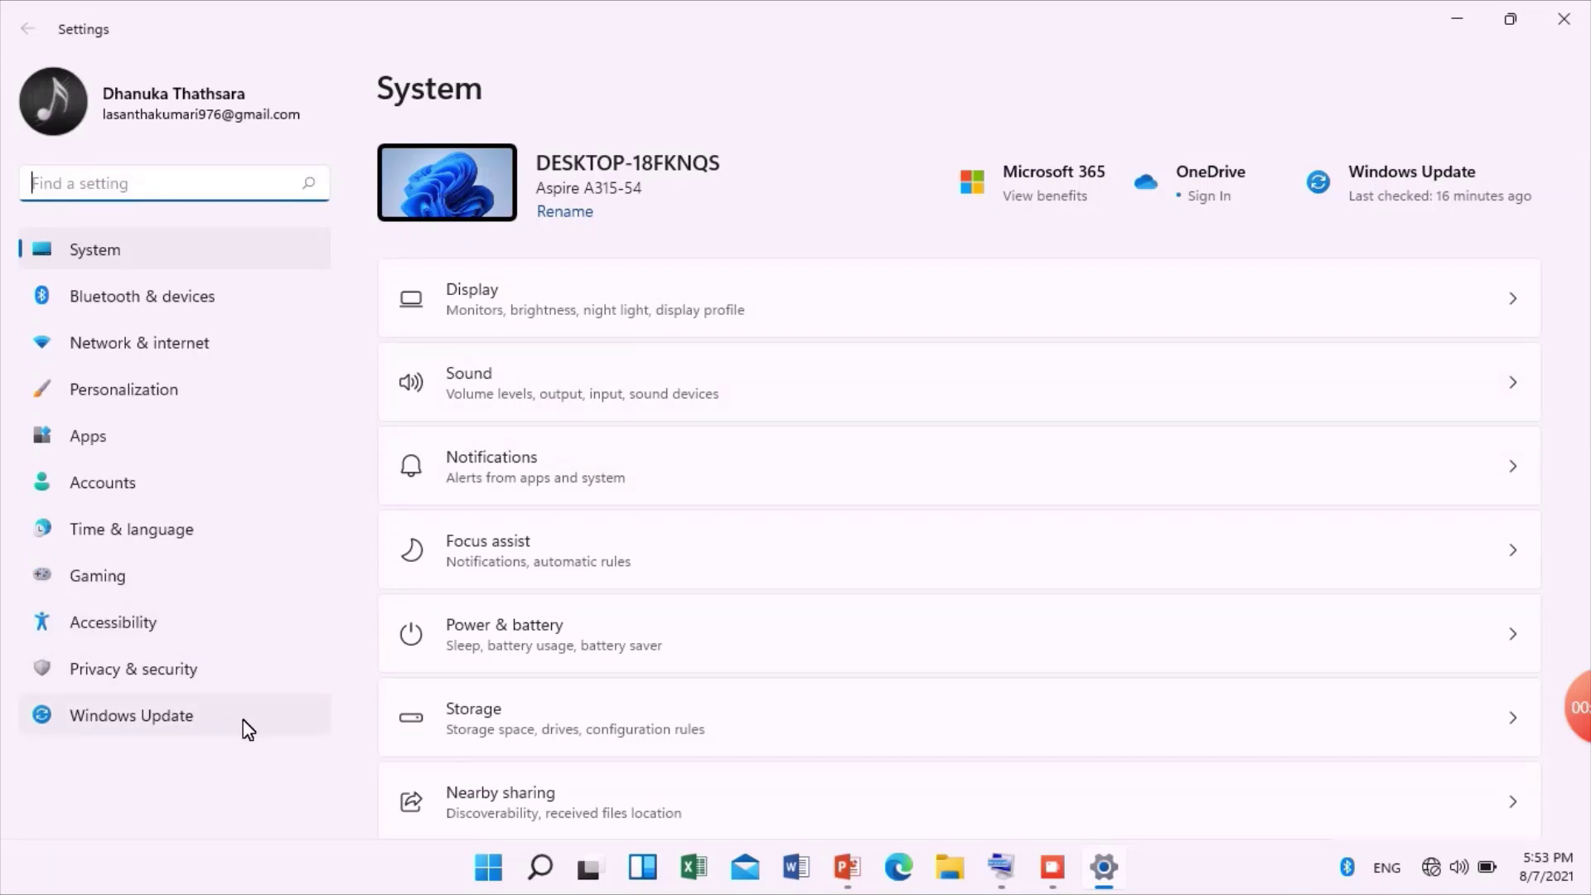
Annotate the area below the Windows Update entry with the black text "click the windows update" at size 40, and exit the annotation mode
{"action": "mouse_move", "coordinate": [1567, 709]}
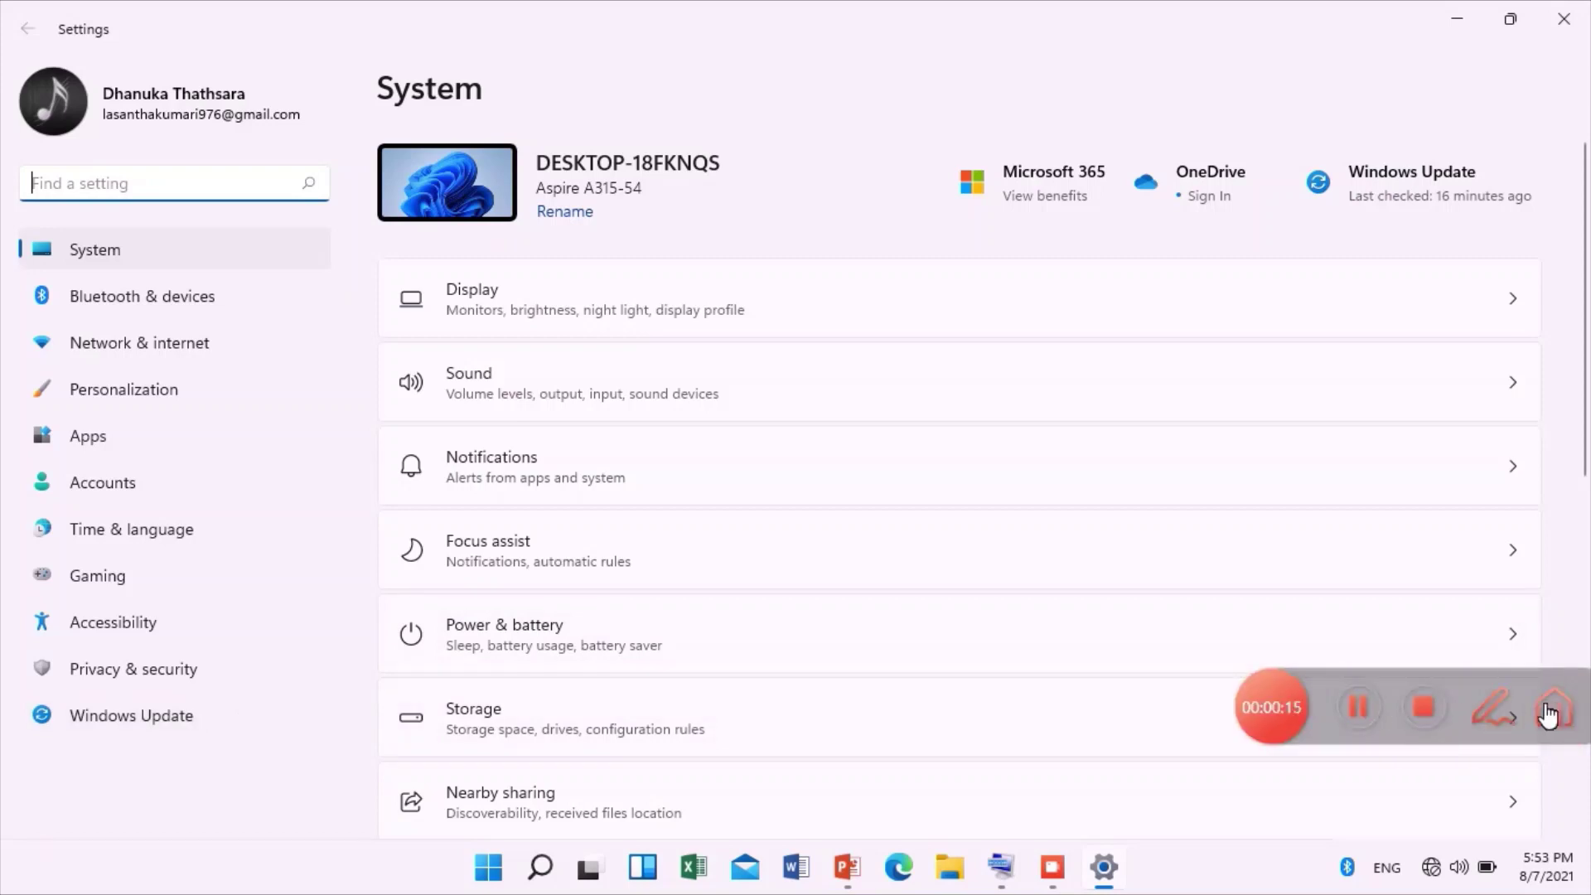
{"action": "left_click", "coordinate": [1505, 715]}
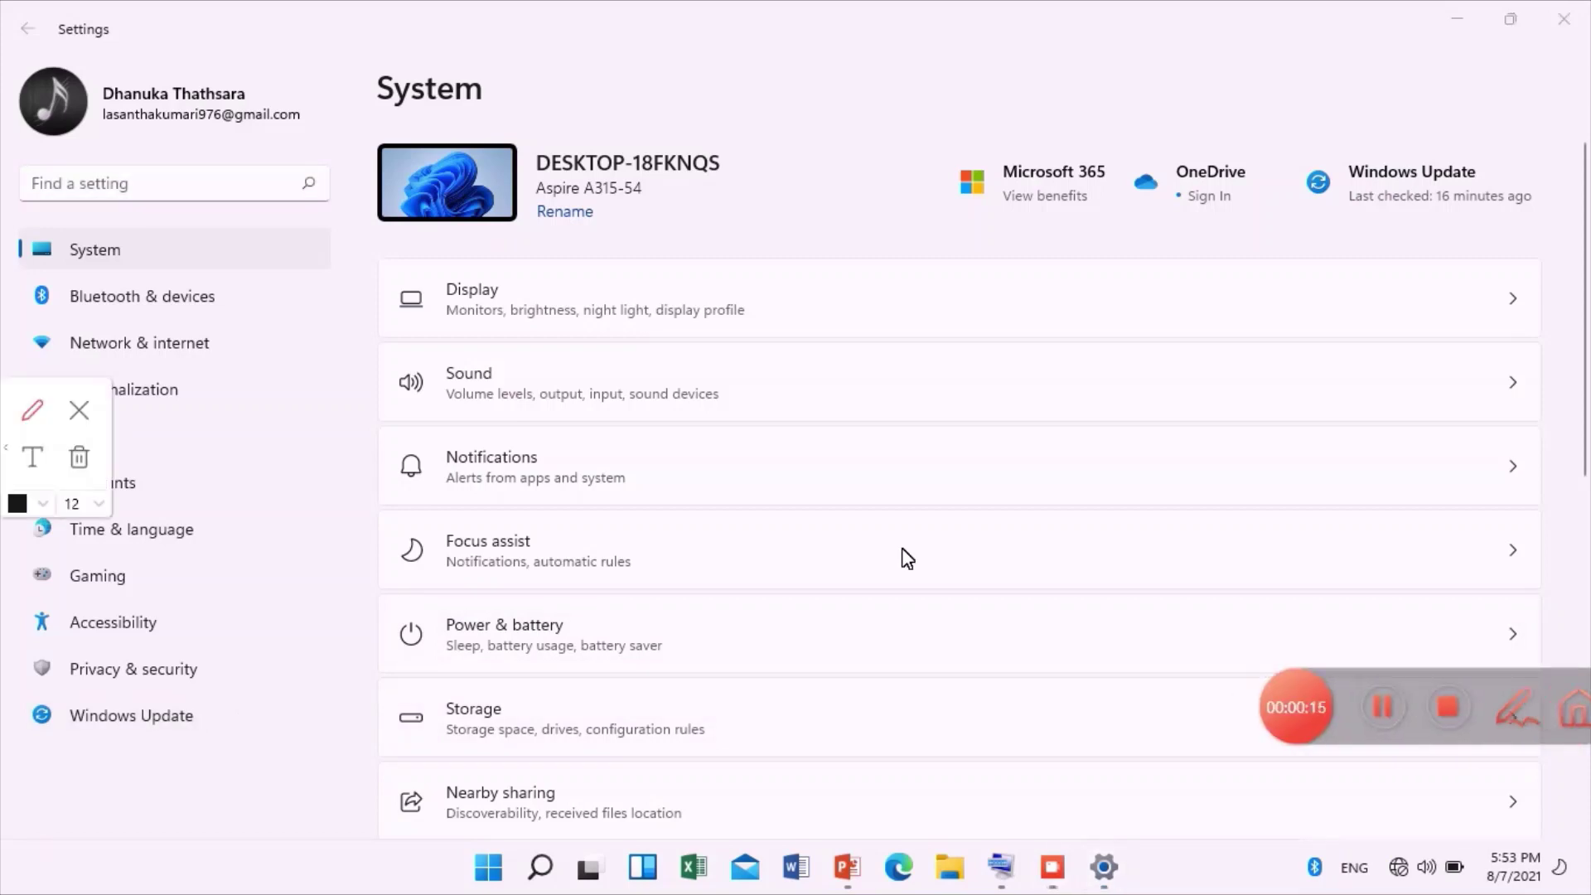
{"action": "left_click", "coordinate": [53, 456]}
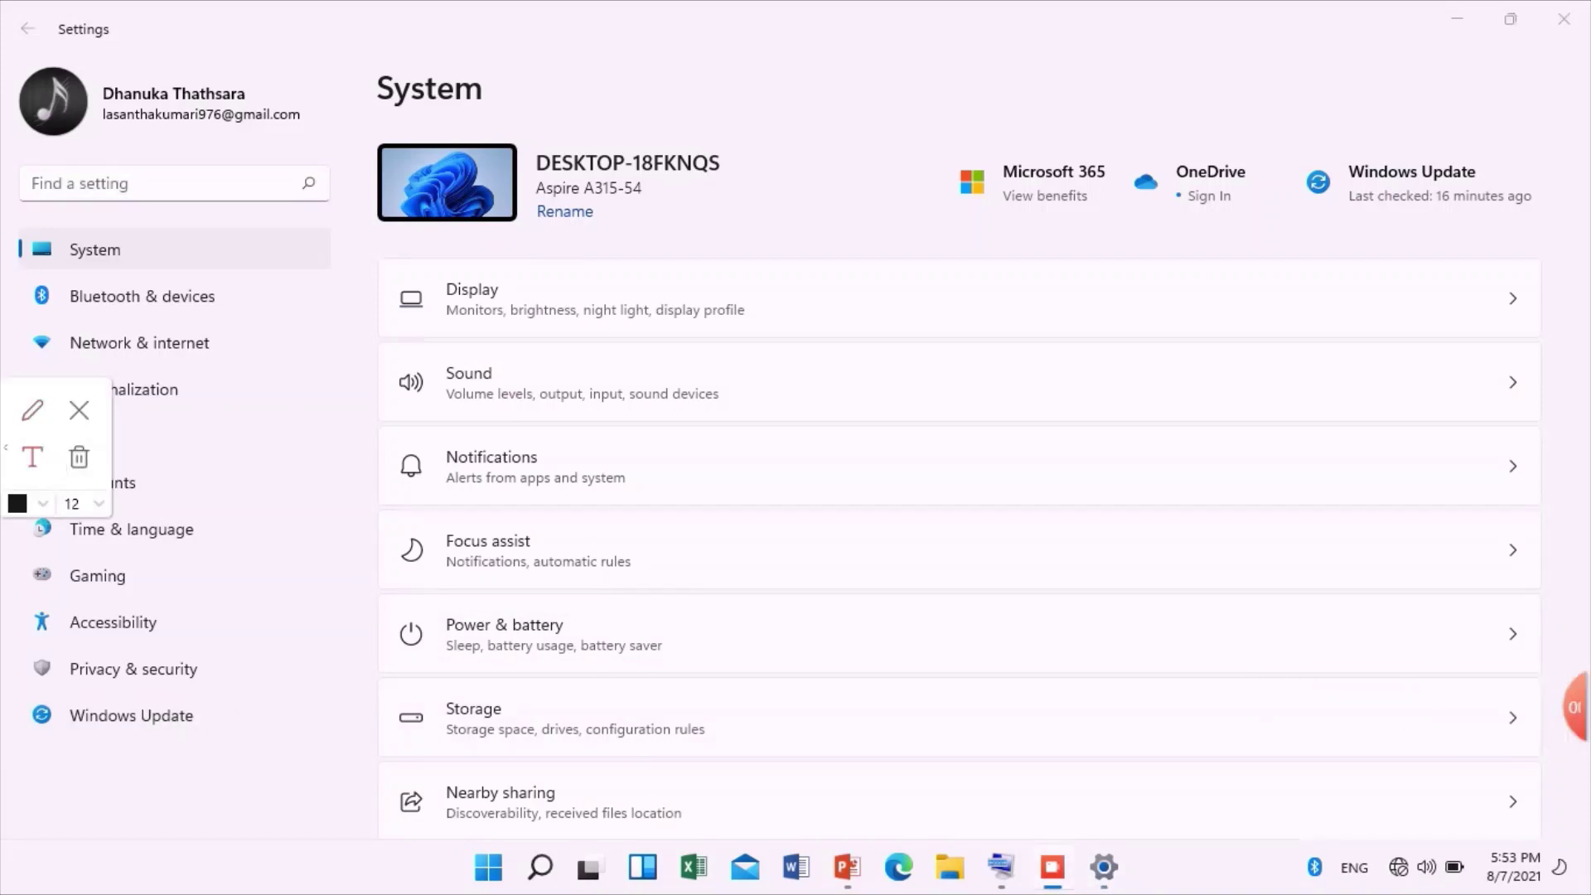
{"action": "left_click", "coordinate": [97, 801]}
{"action": "type", "text": "c"}
{"action": "key", "text": "BackSpace"}
{"action": "left_click", "coordinate": [100, 507]}
{"action": "left_click", "coordinate": [72, 693]}
{"action": "left_click", "coordinate": [70, 811]}
{"action": "type", "text": "clicj"}
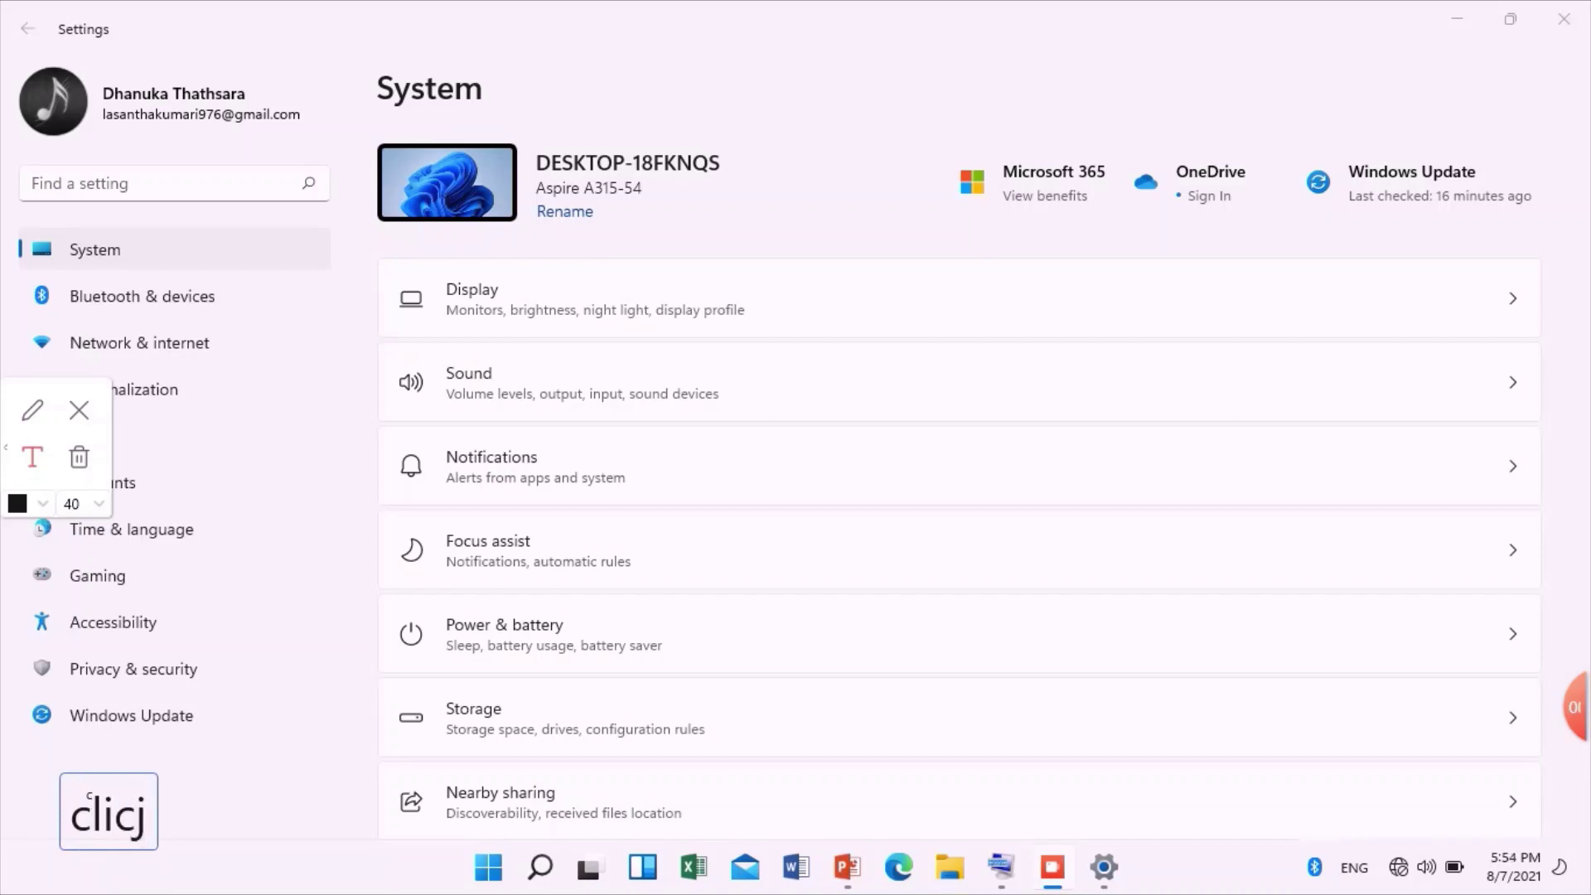
{"action": "key", "text": "BackSpace"}
{"action": "type", "text": "k the "}
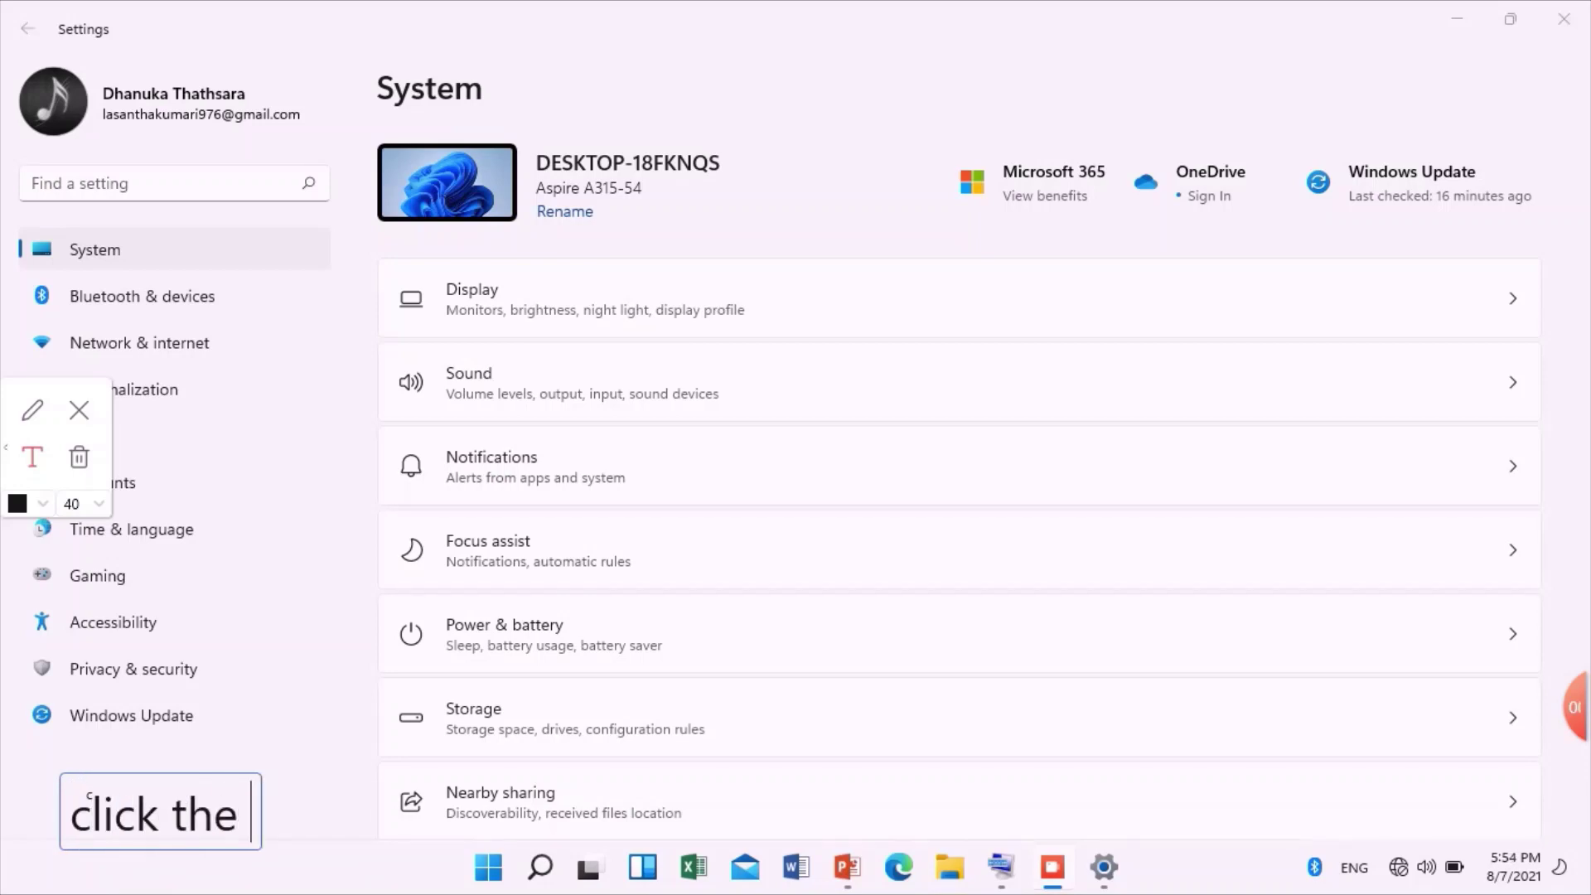
{"action": "type", "text": "windo"}
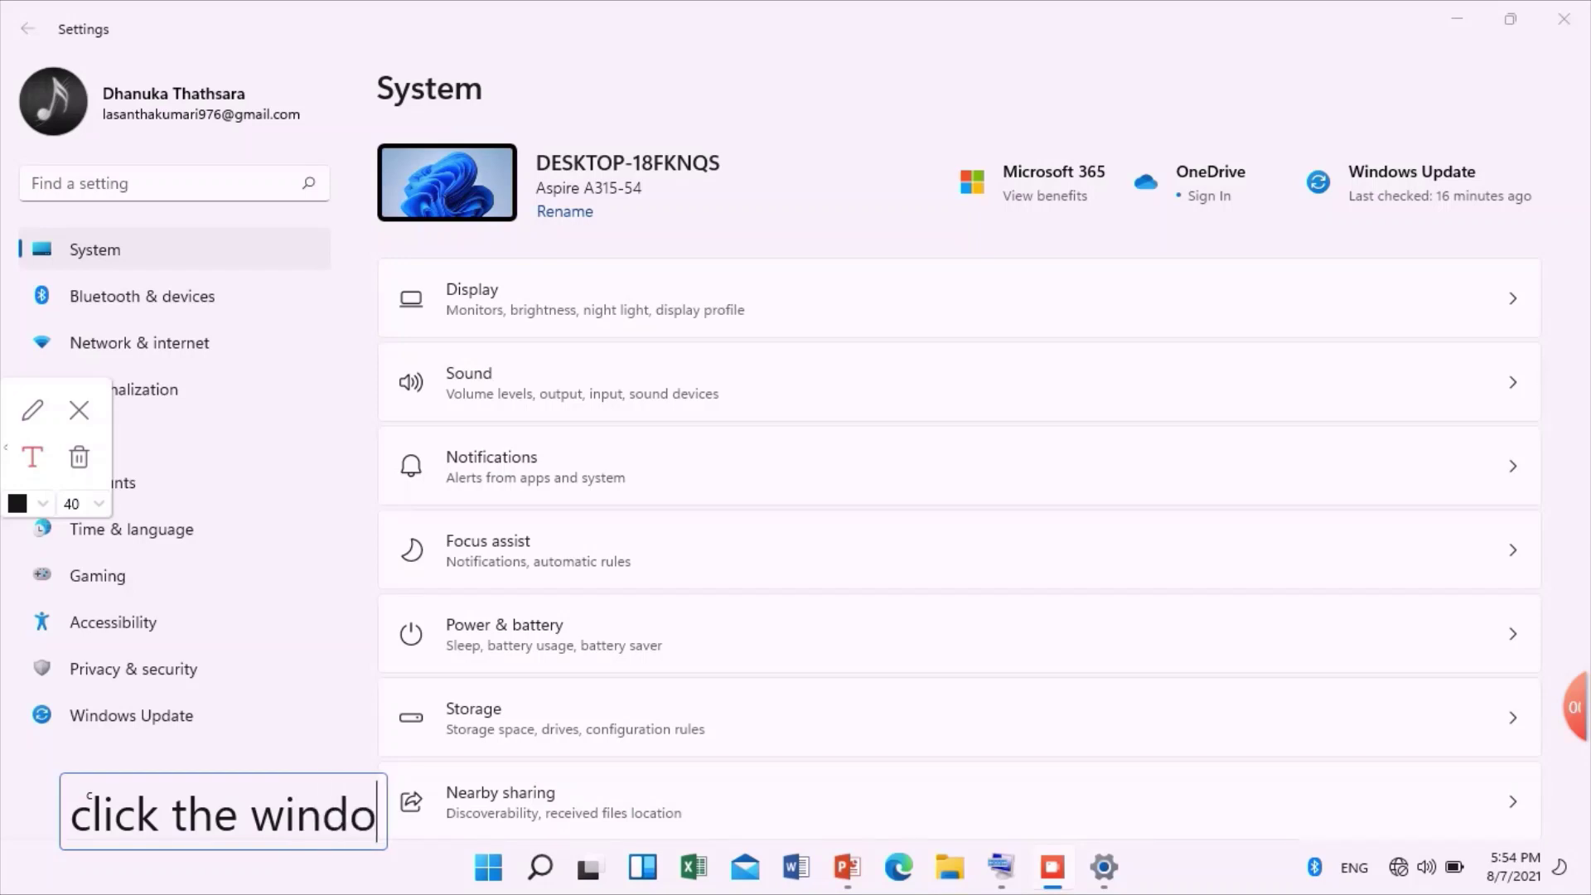
{"action": "type", "text": "ws up"}
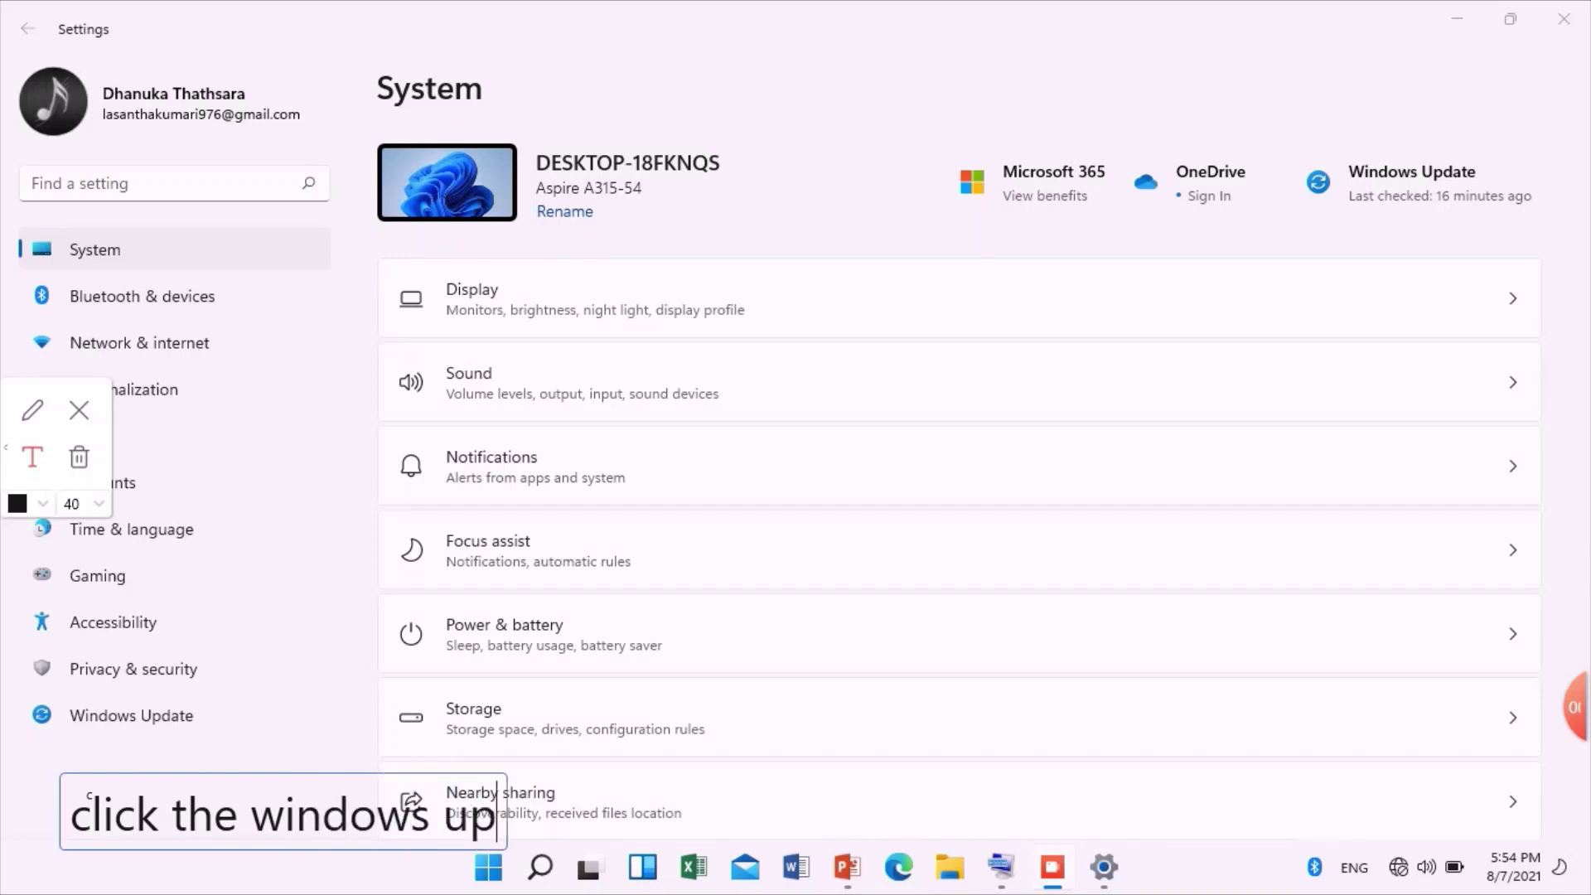
{"action": "type", "text": "date"}
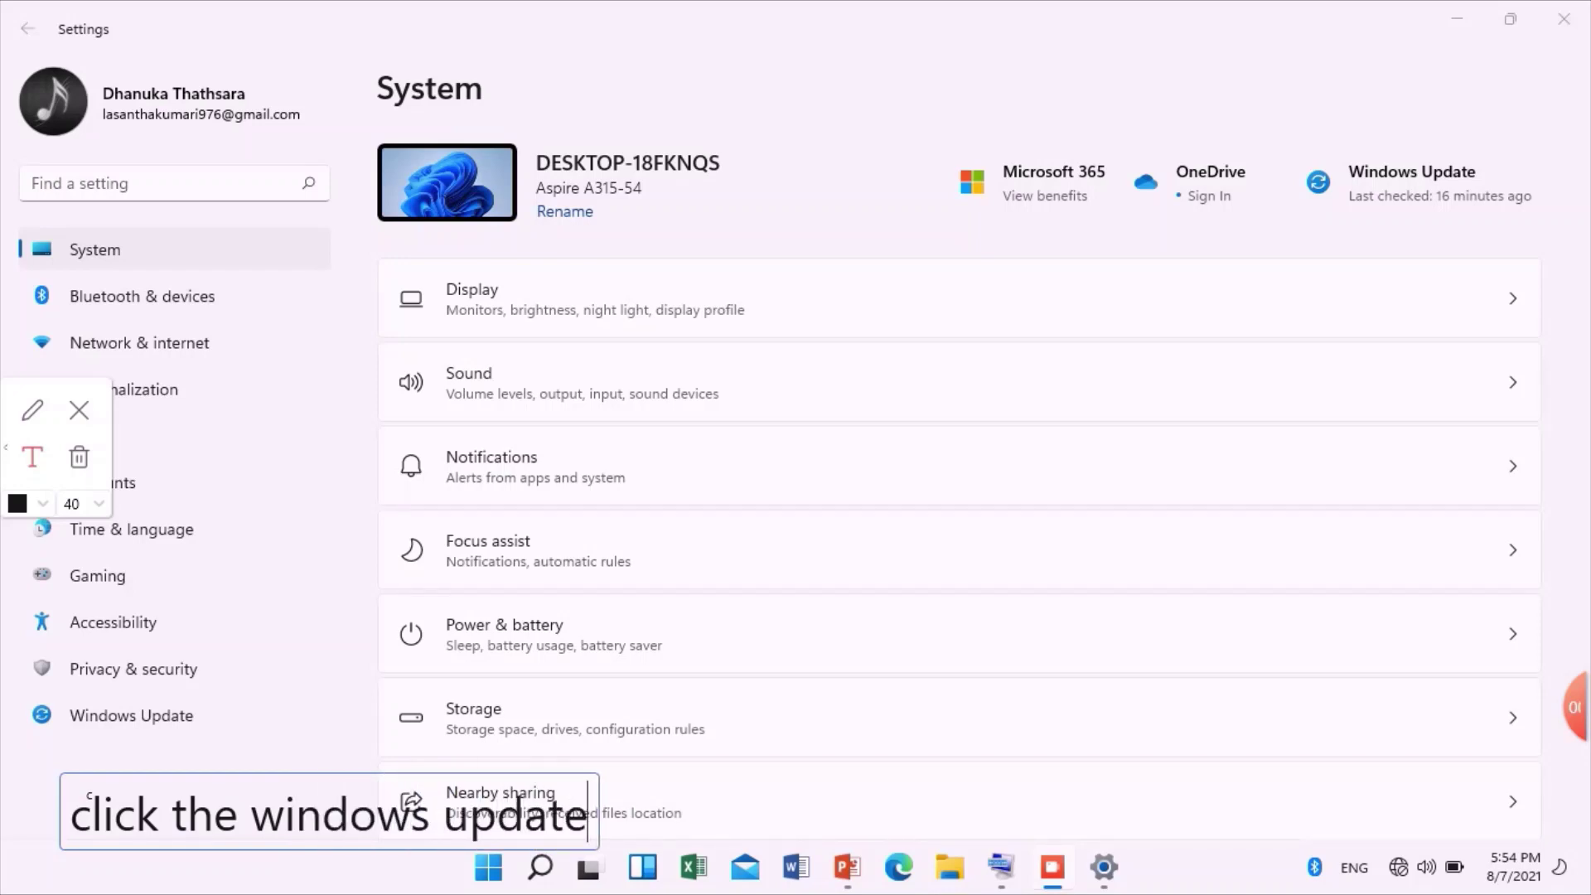
{"action": "left_click", "coordinate": [80, 409]}
Open the Windows Update page and annotate the area beside its heading with the black text "now click the check for updates" at size 40
{"action": "left_click", "coordinate": [82, 719]}
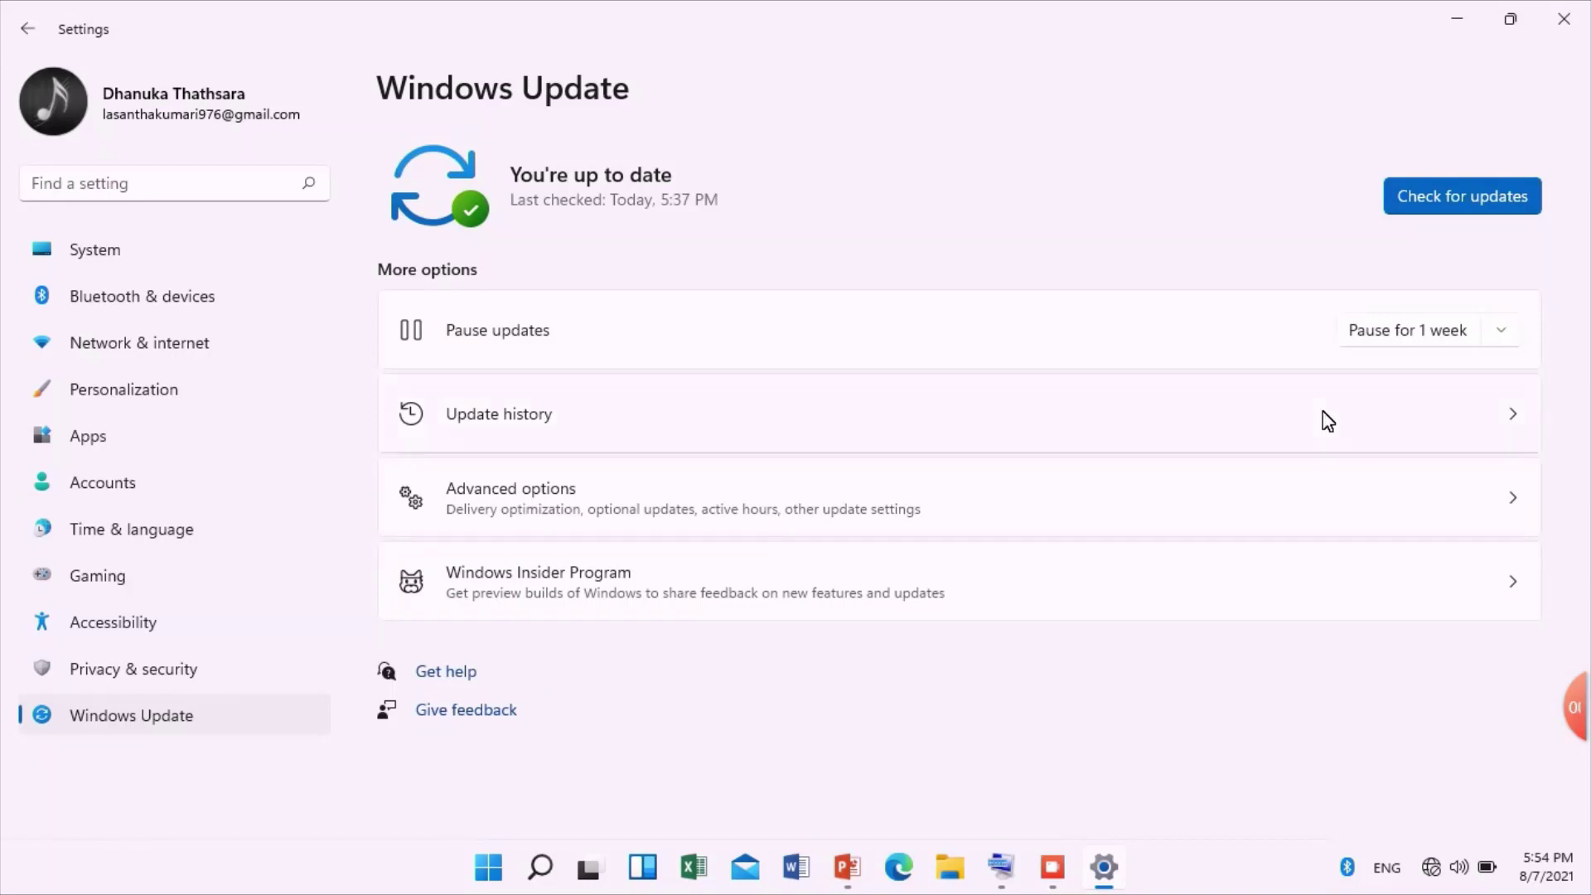
{"action": "mouse_move", "coordinate": [1578, 711]}
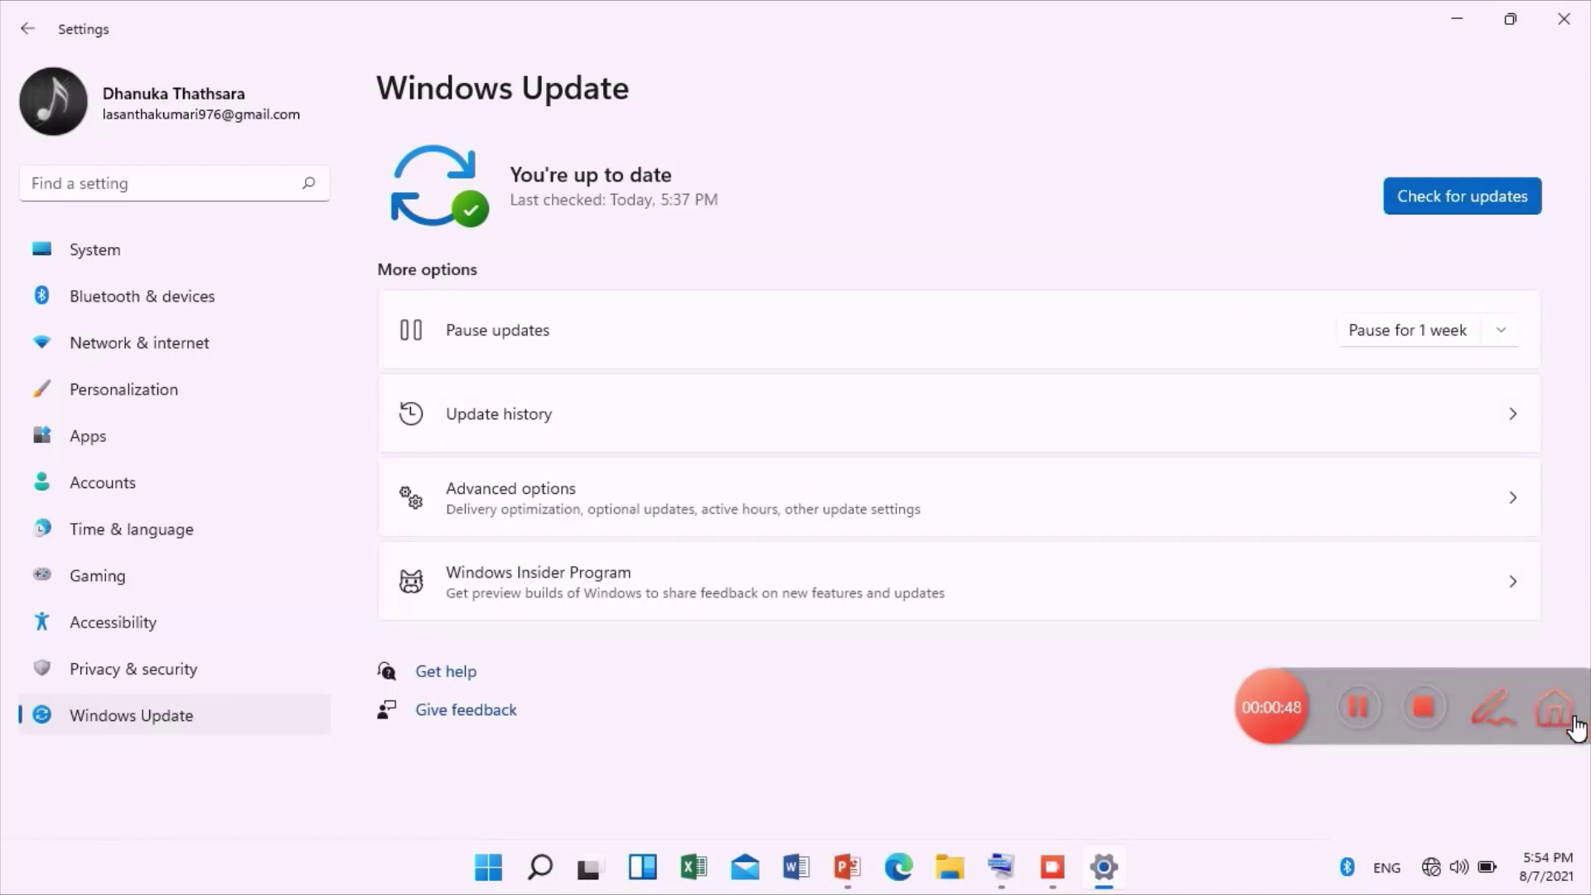
{"action": "left_click", "coordinate": [1506, 729]}
{"action": "left_click", "coordinate": [32, 457]}
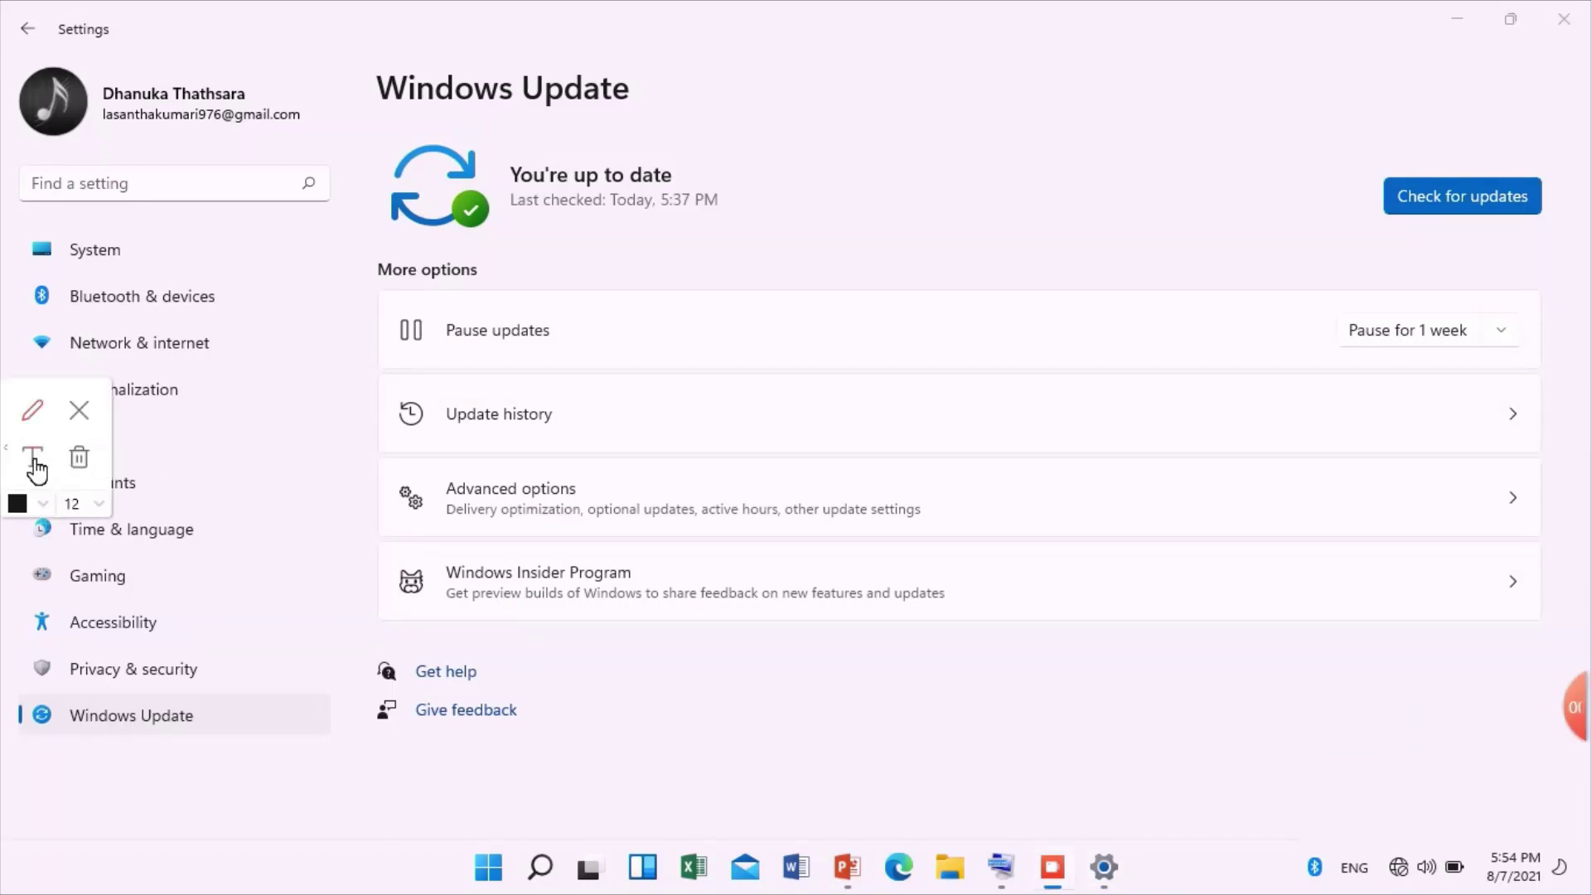
{"action": "left_click", "coordinate": [81, 503]}
{"action": "left_click", "coordinate": [88, 693]}
{"action": "left_click", "coordinate": [712, 128]}
{"action": "type", "text": "no"}
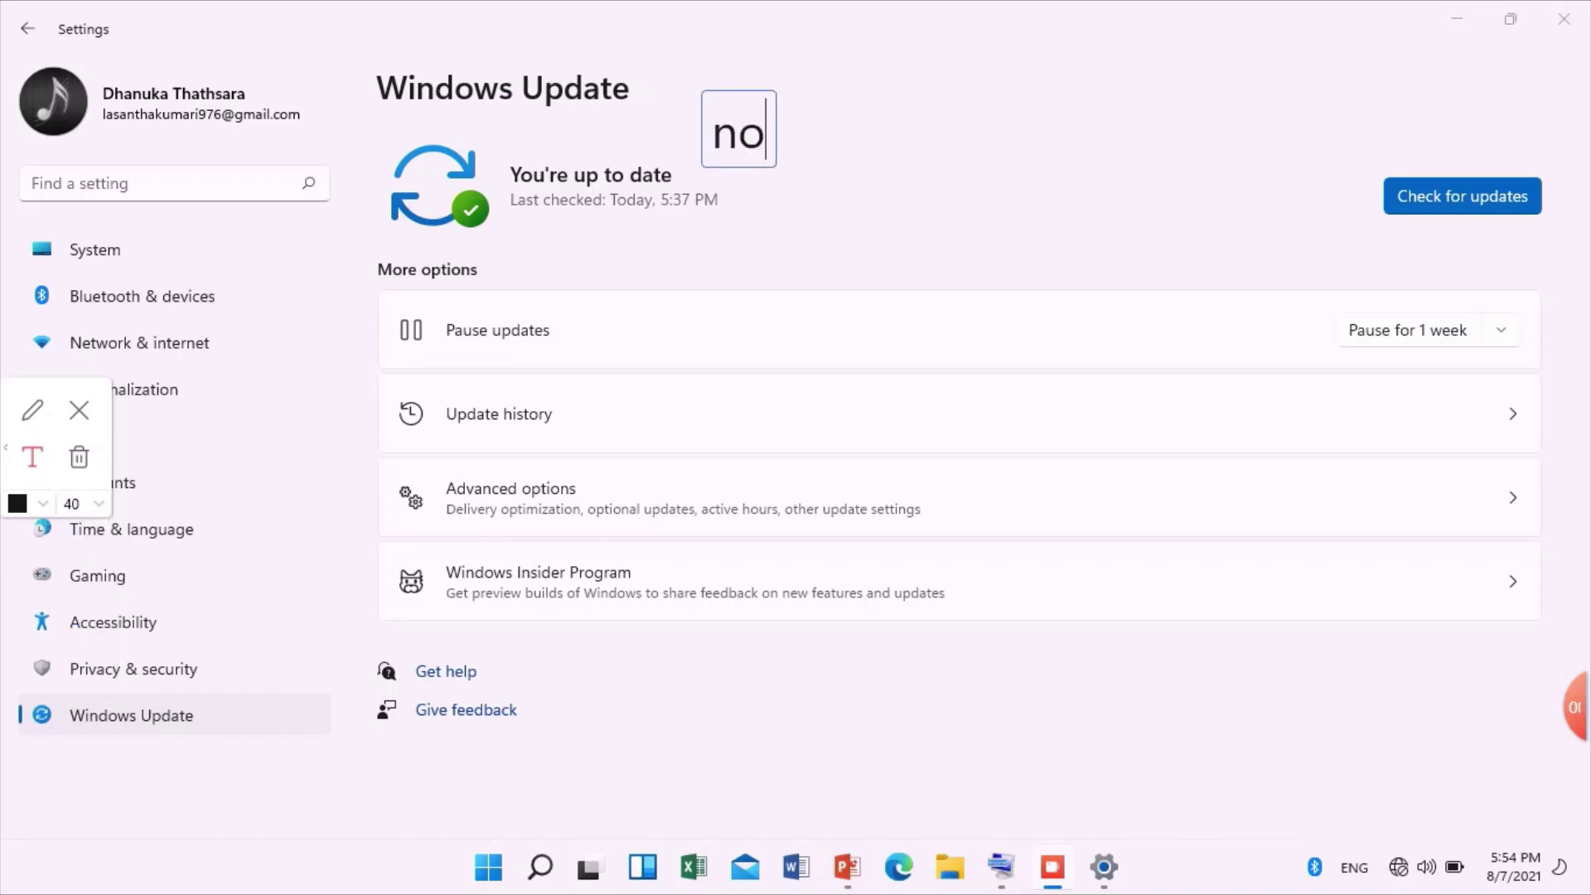
{"action": "type", "text": "w cli"}
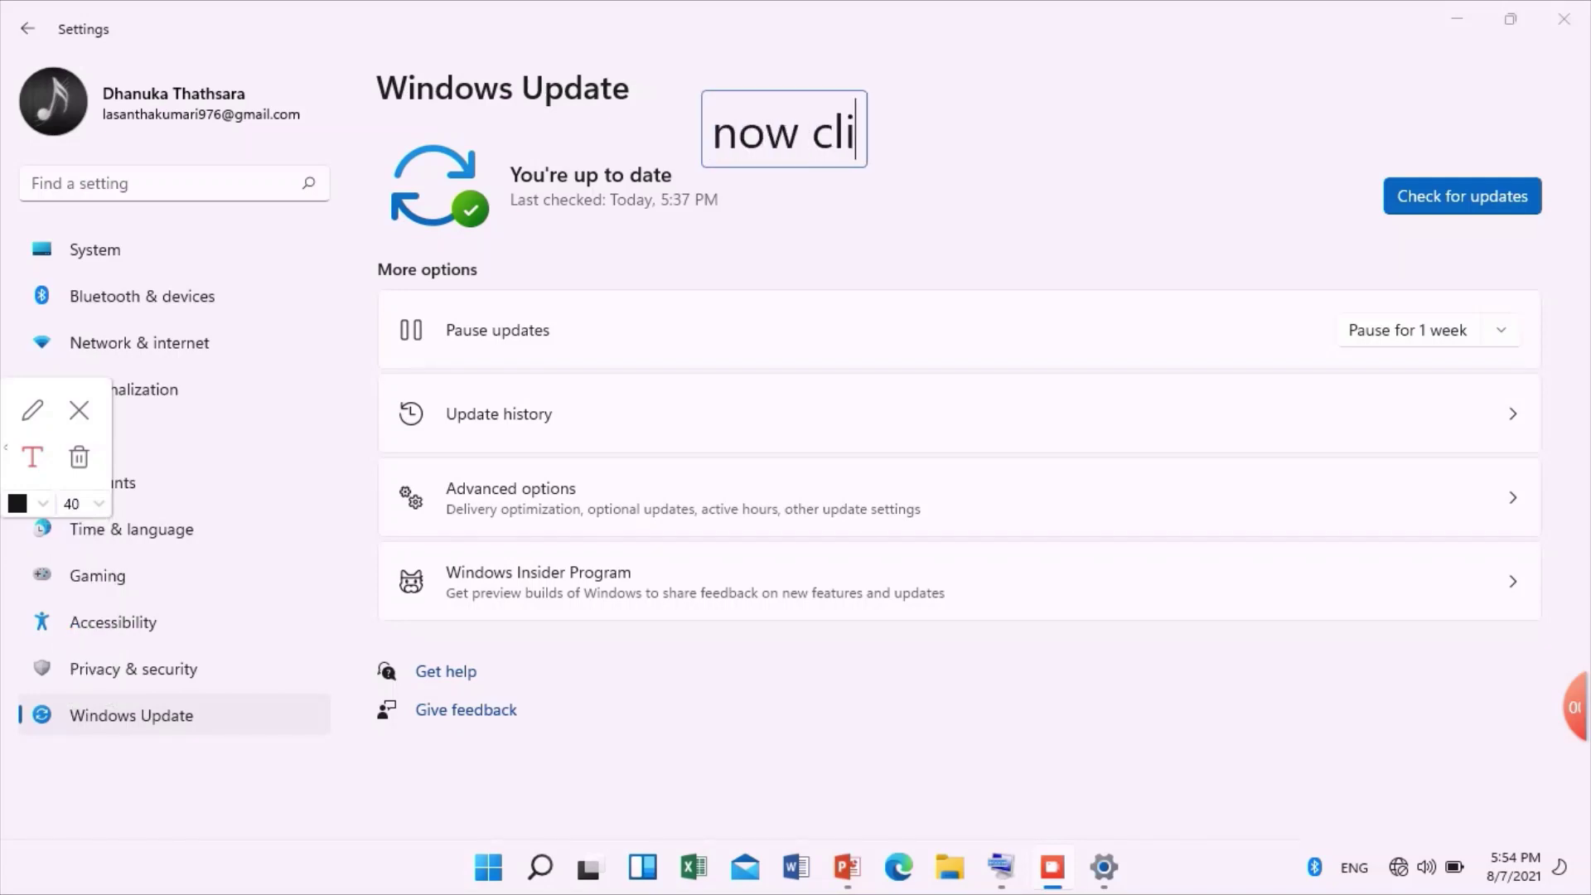
{"action": "type", "text": "ck th"}
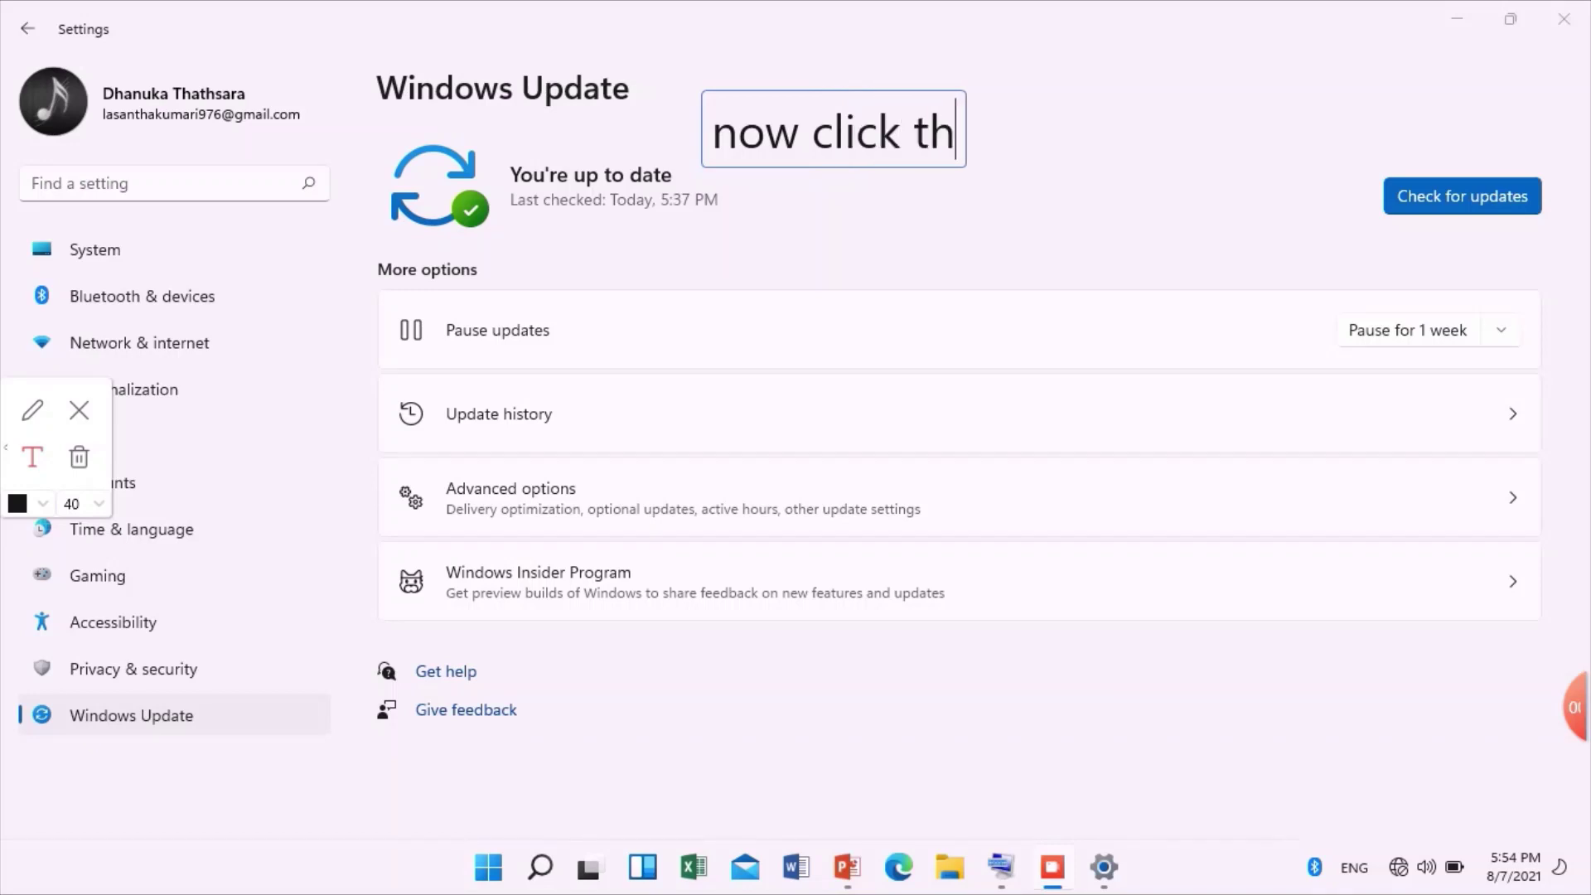
{"action": "type", "text": "e chec"}
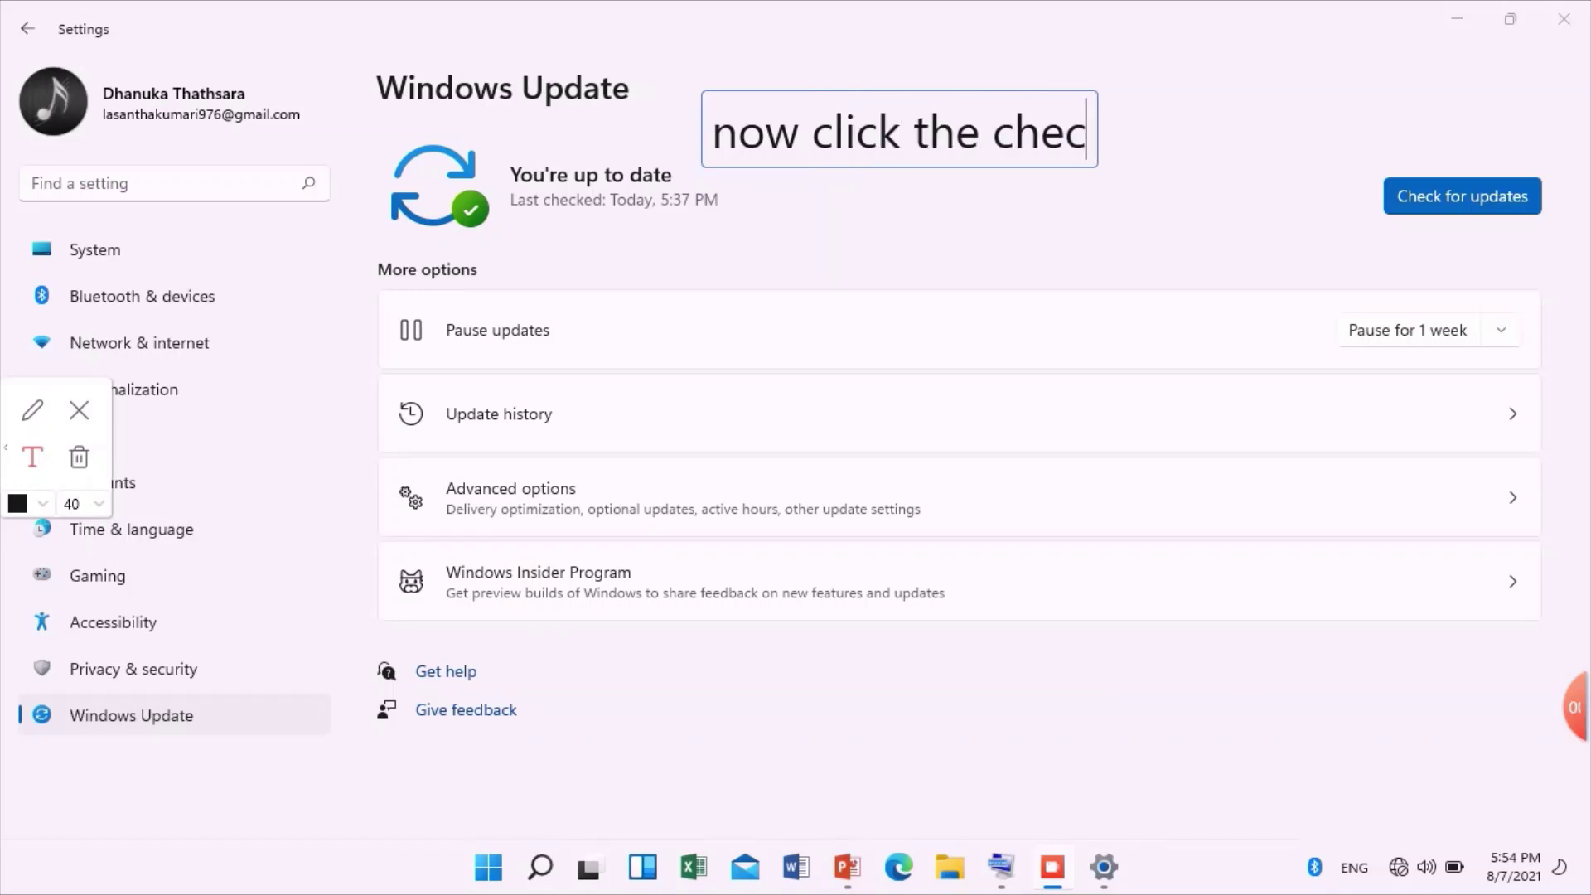
{"action": "type", "text": "k for "}
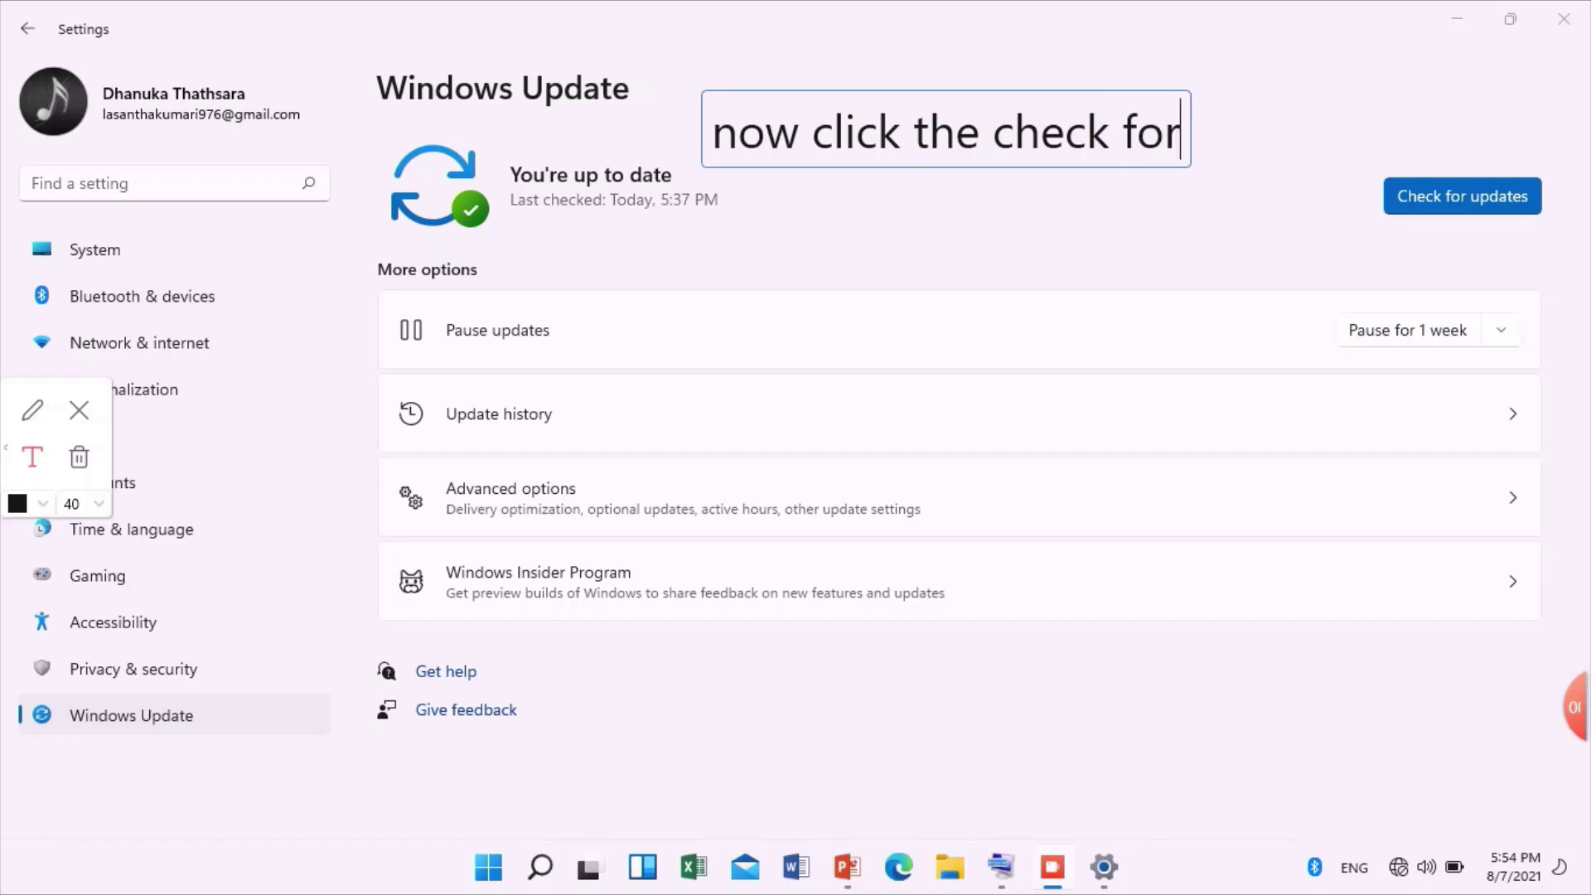
{"action": "type", "text": "upd"}
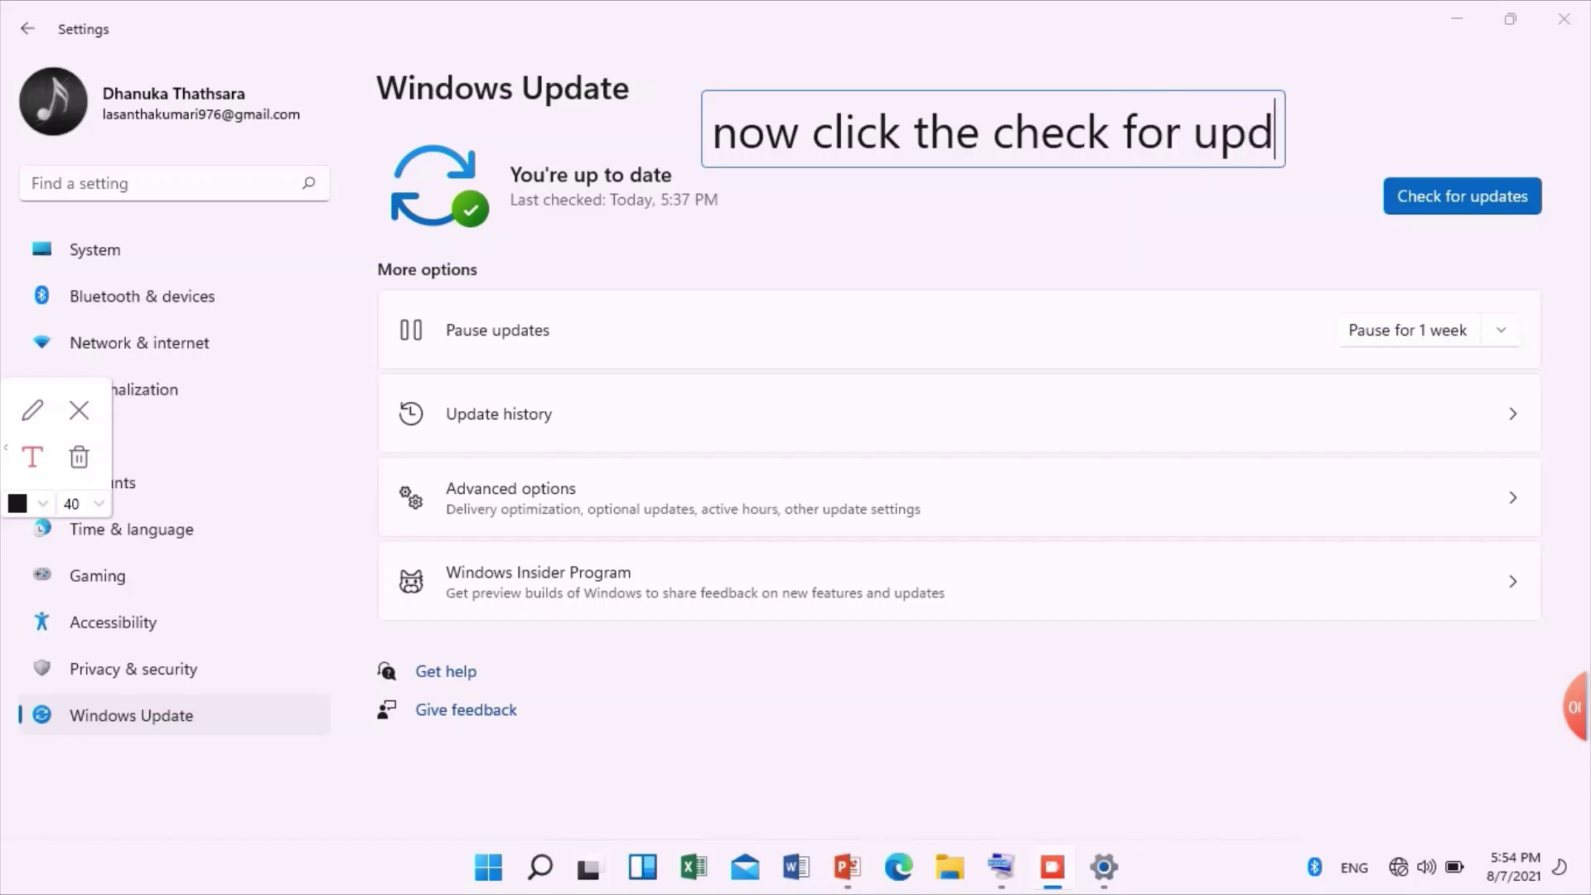
{"action": "type", "text": "ates"}
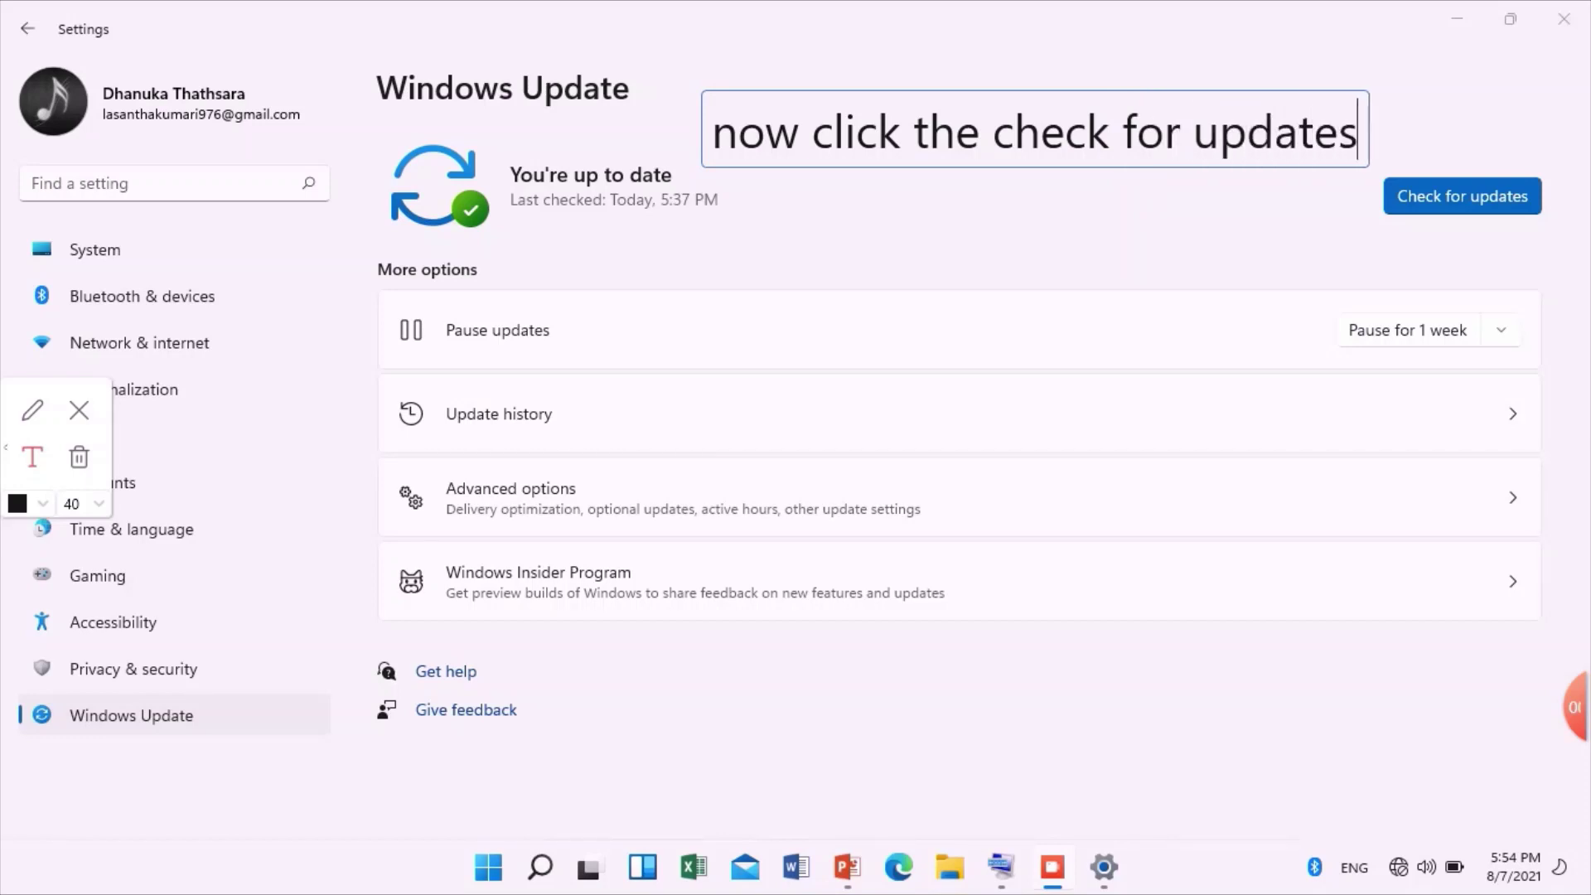
Draw a black freehand arrow from the annotation text to the Check for updates option, and exit the annotation mode
{"action": "left_click", "coordinate": [33, 411]}
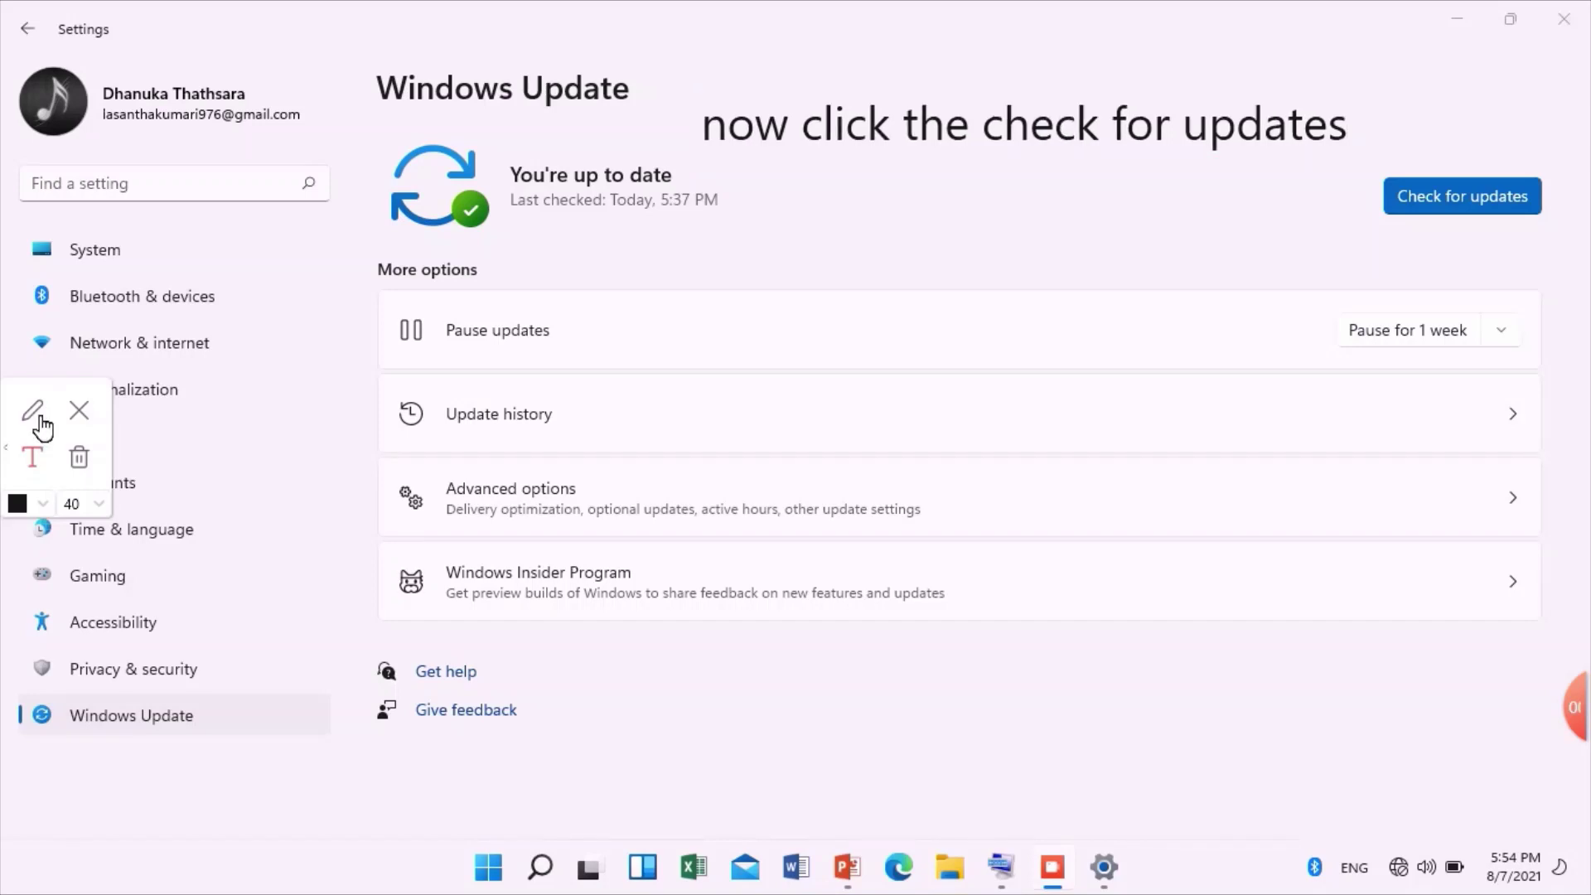
{"action": "mouse_move", "coordinate": [1362, 138]}
{"action": "left_mouse_down"}
{"action": "mouse_move", "coordinate": [1492, 184]}
{"action": "mouse_move", "coordinate": [1458, 170]}
{"action": "mouse_move", "coordinate": [1520, 126]}
{"action": "left_mouse_up"}
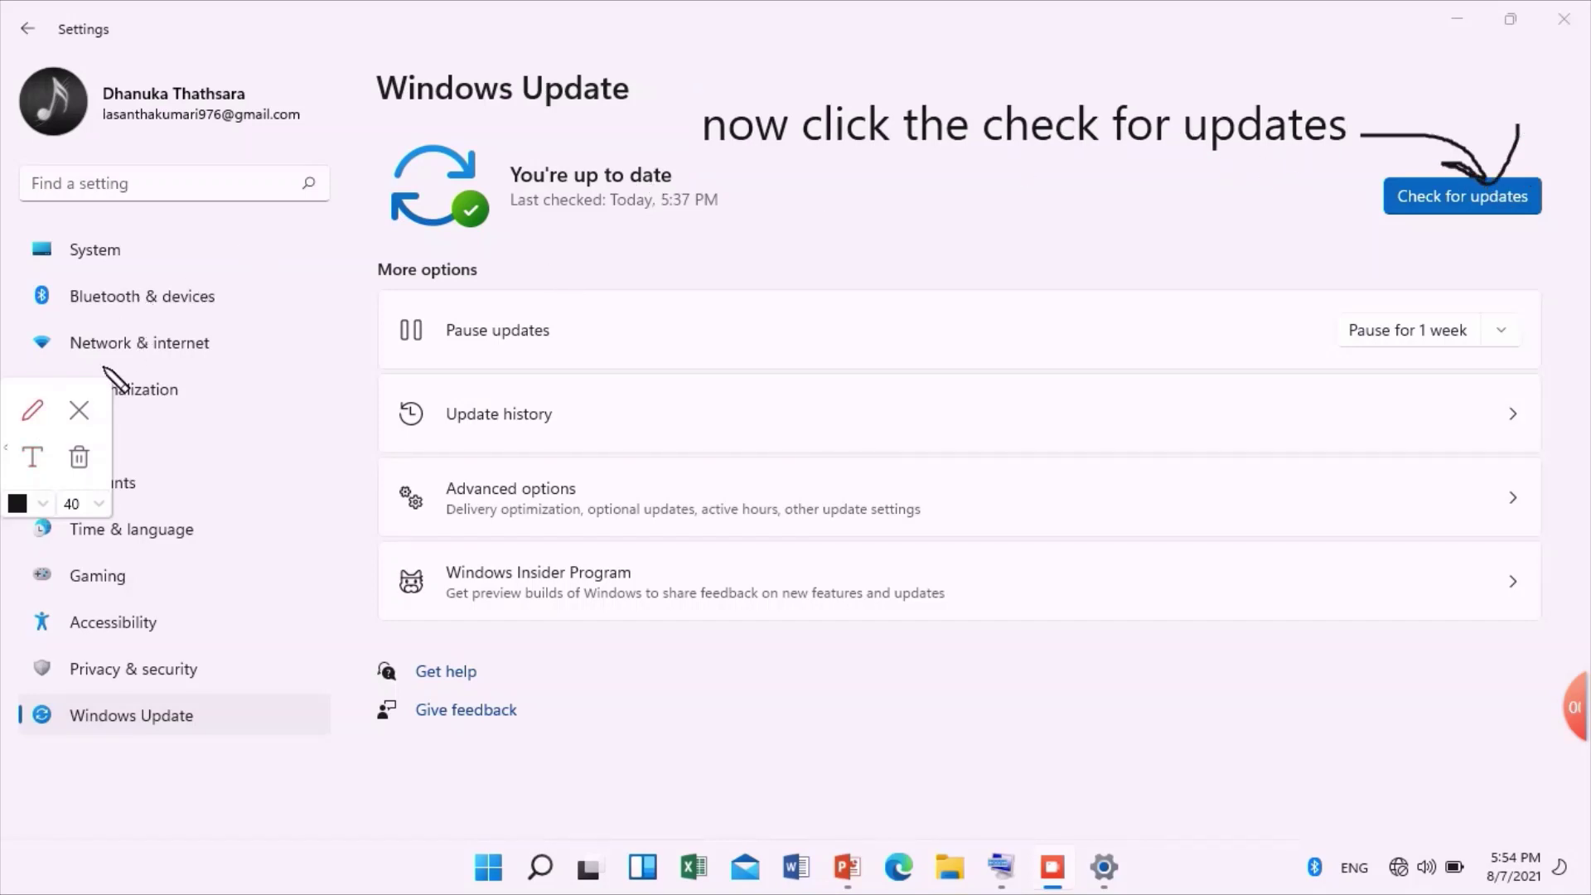
{"action": "left_click", "coordinate": [80, 417]}
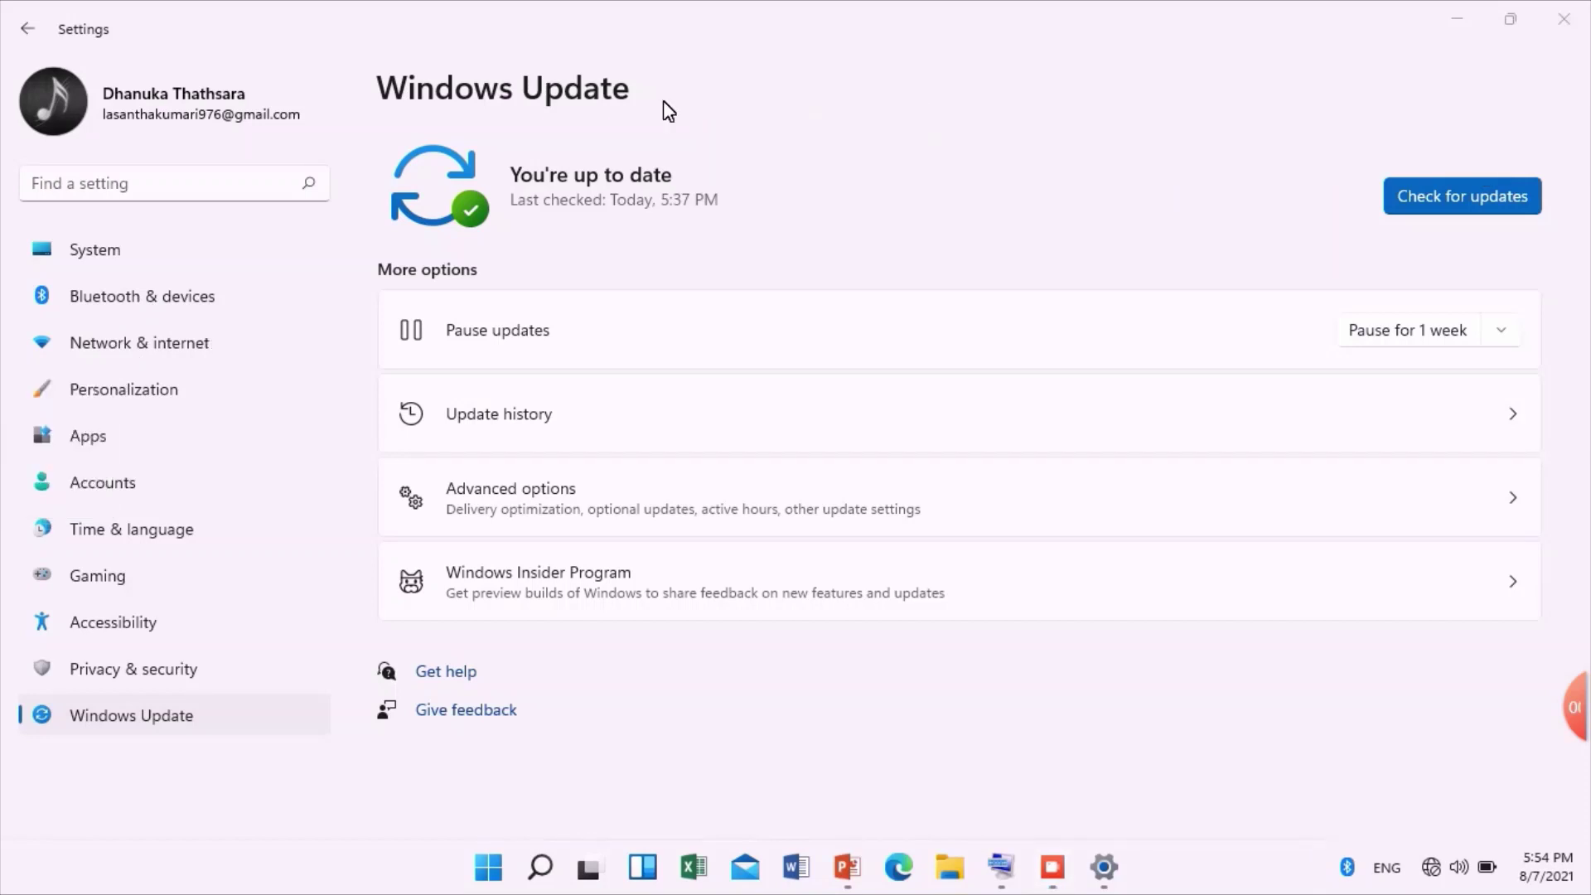
Check for Windows updates, and stop the screen recording
{"action": "left_click", "coordinate": [1479, 206]}
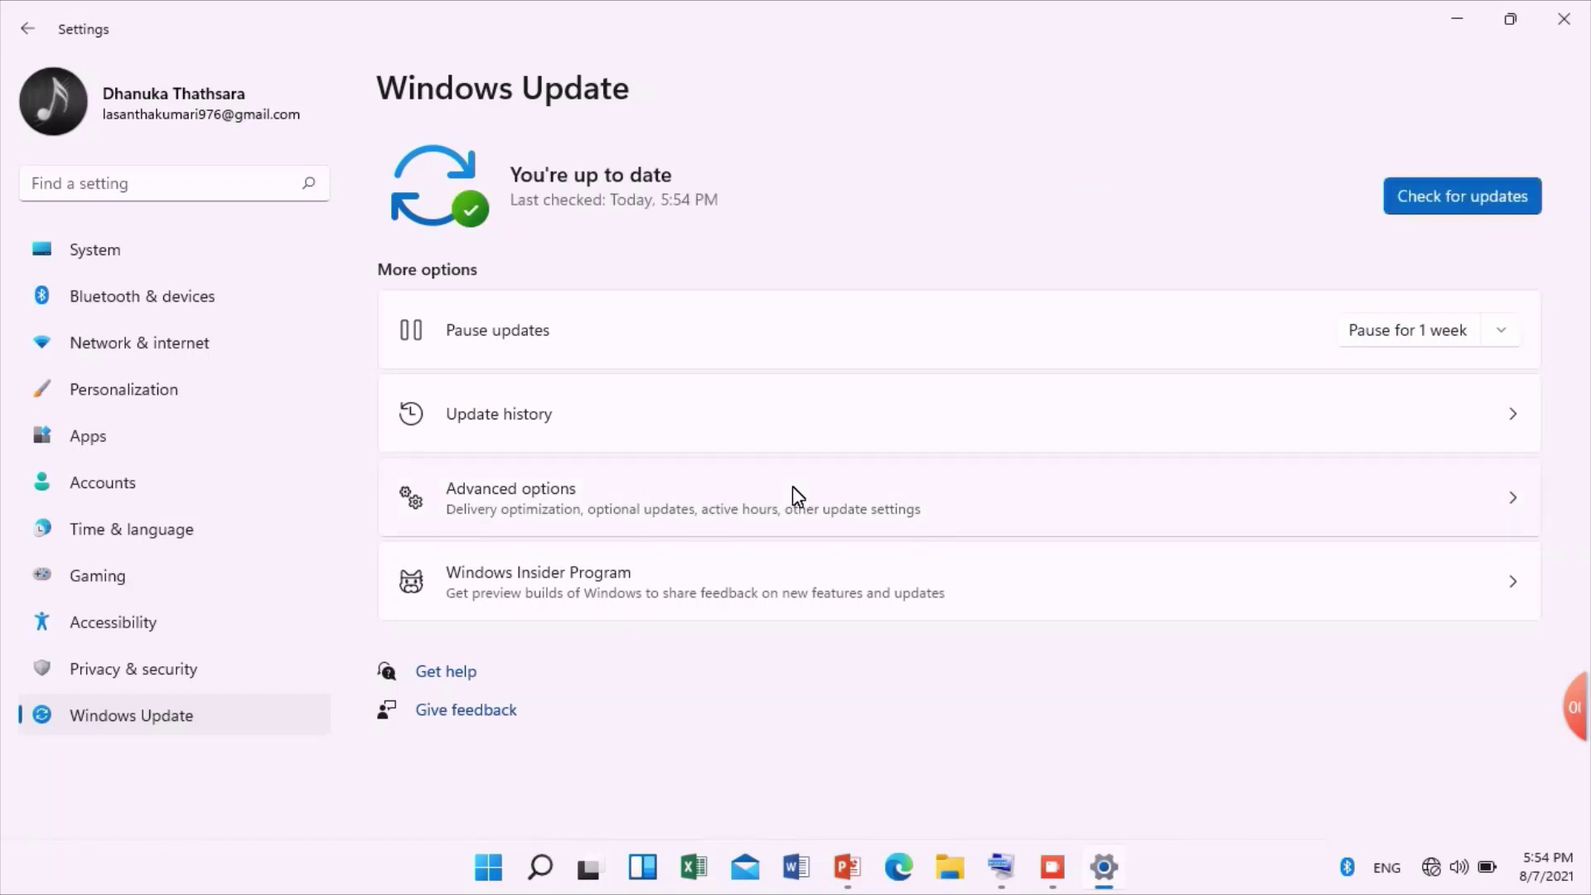
{"action": "mouse_move", "coordinate": [1569, 711]}
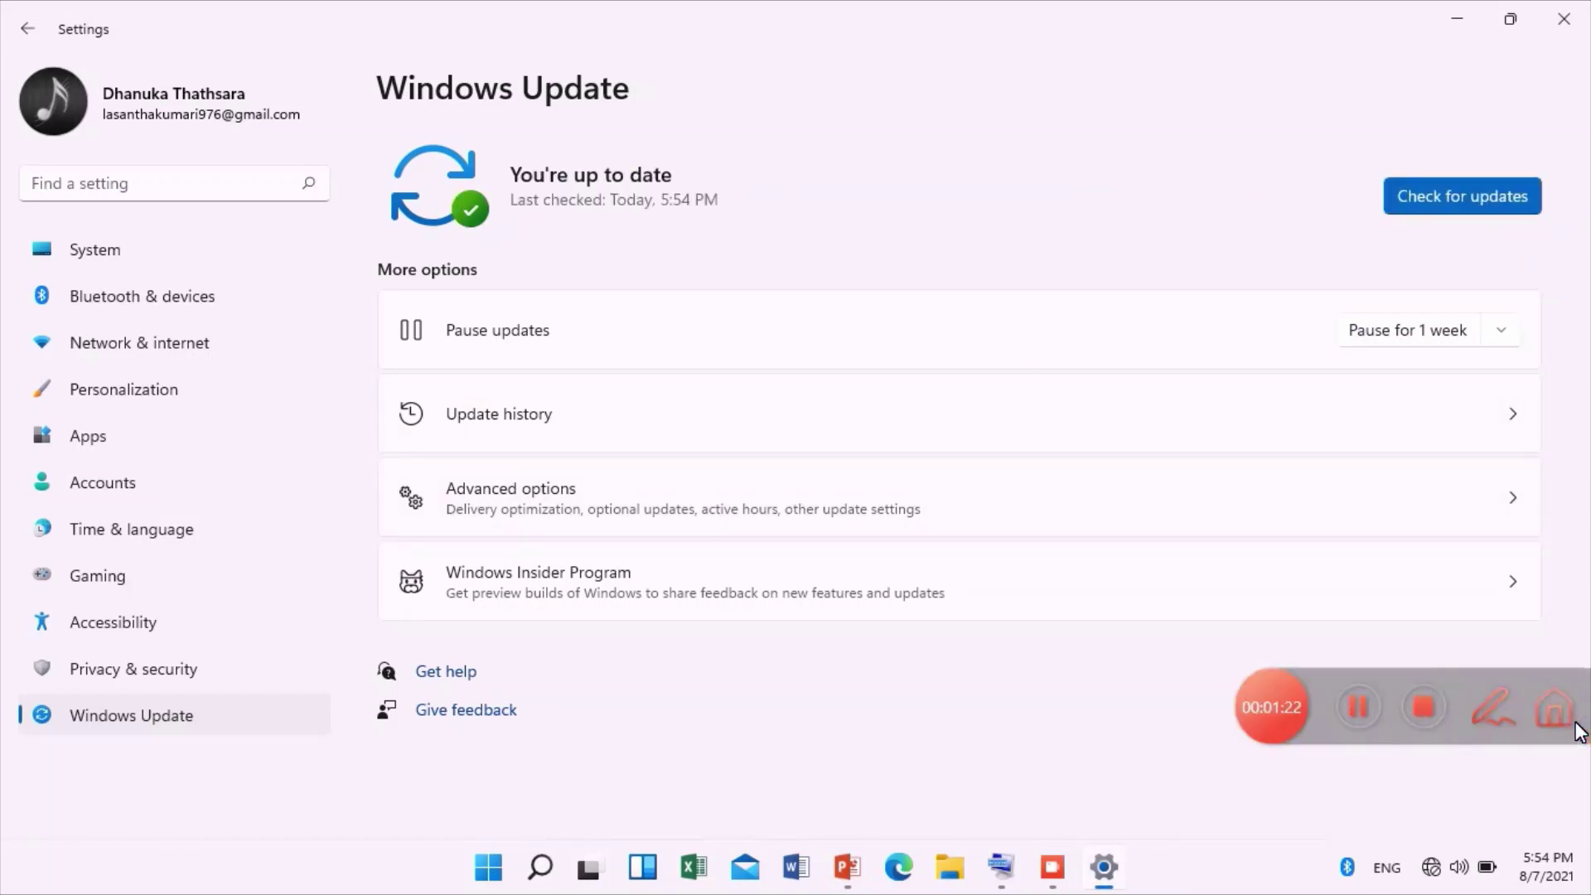
{"action": "left_click", "coordinate": [1425, 707]}
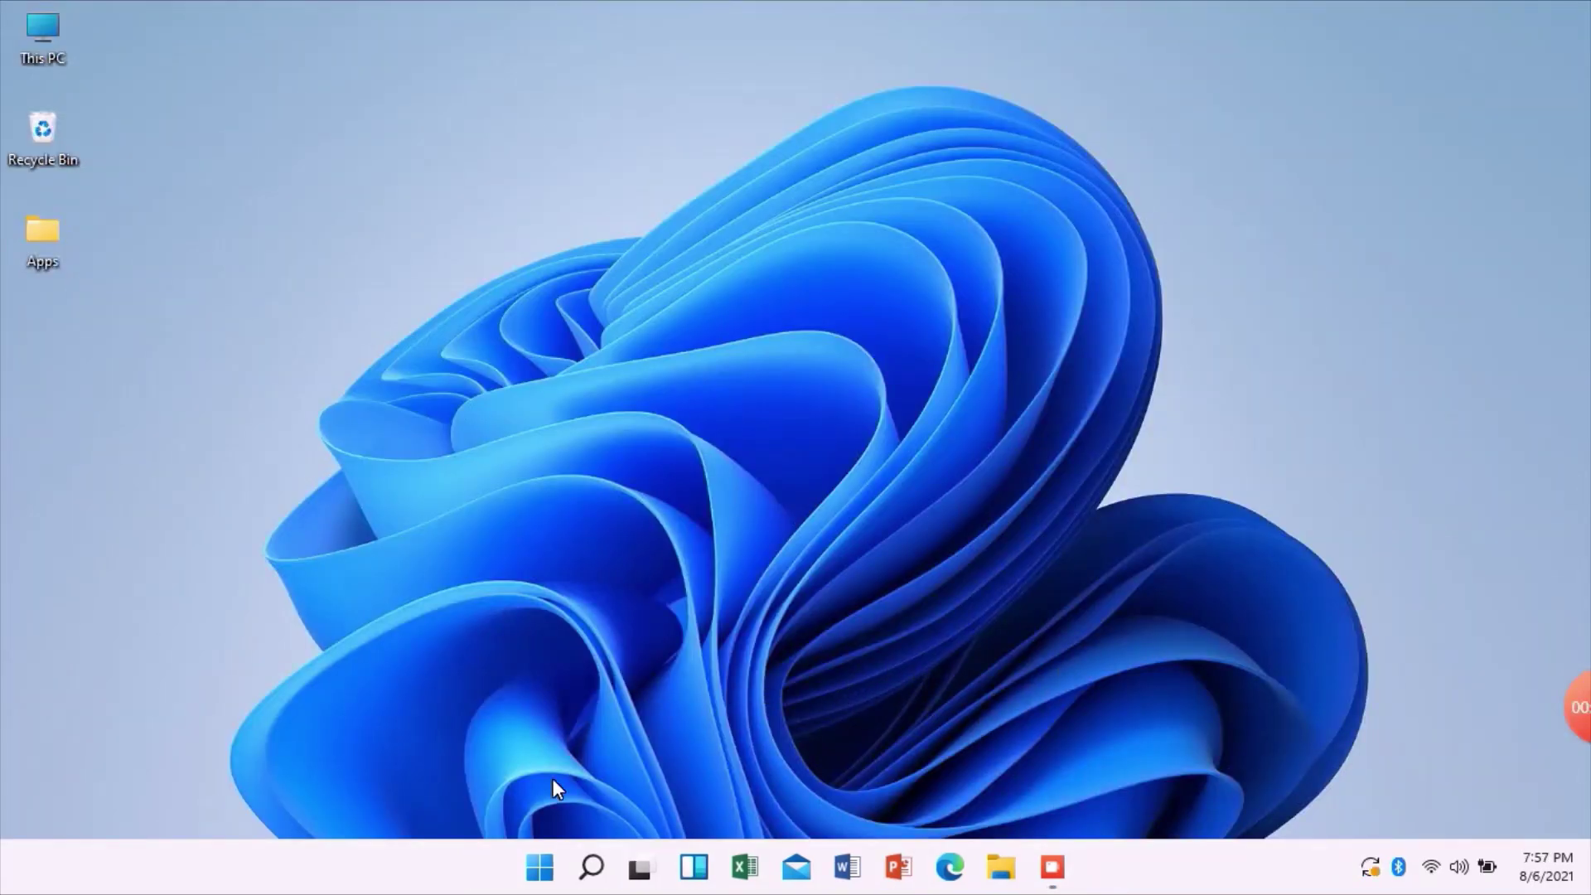
Open Settings and annotate the area below the Windows Update entry with the blue text "click the windows update" at size 40
{"action": "left_click", "coordinate": [537, 867]}
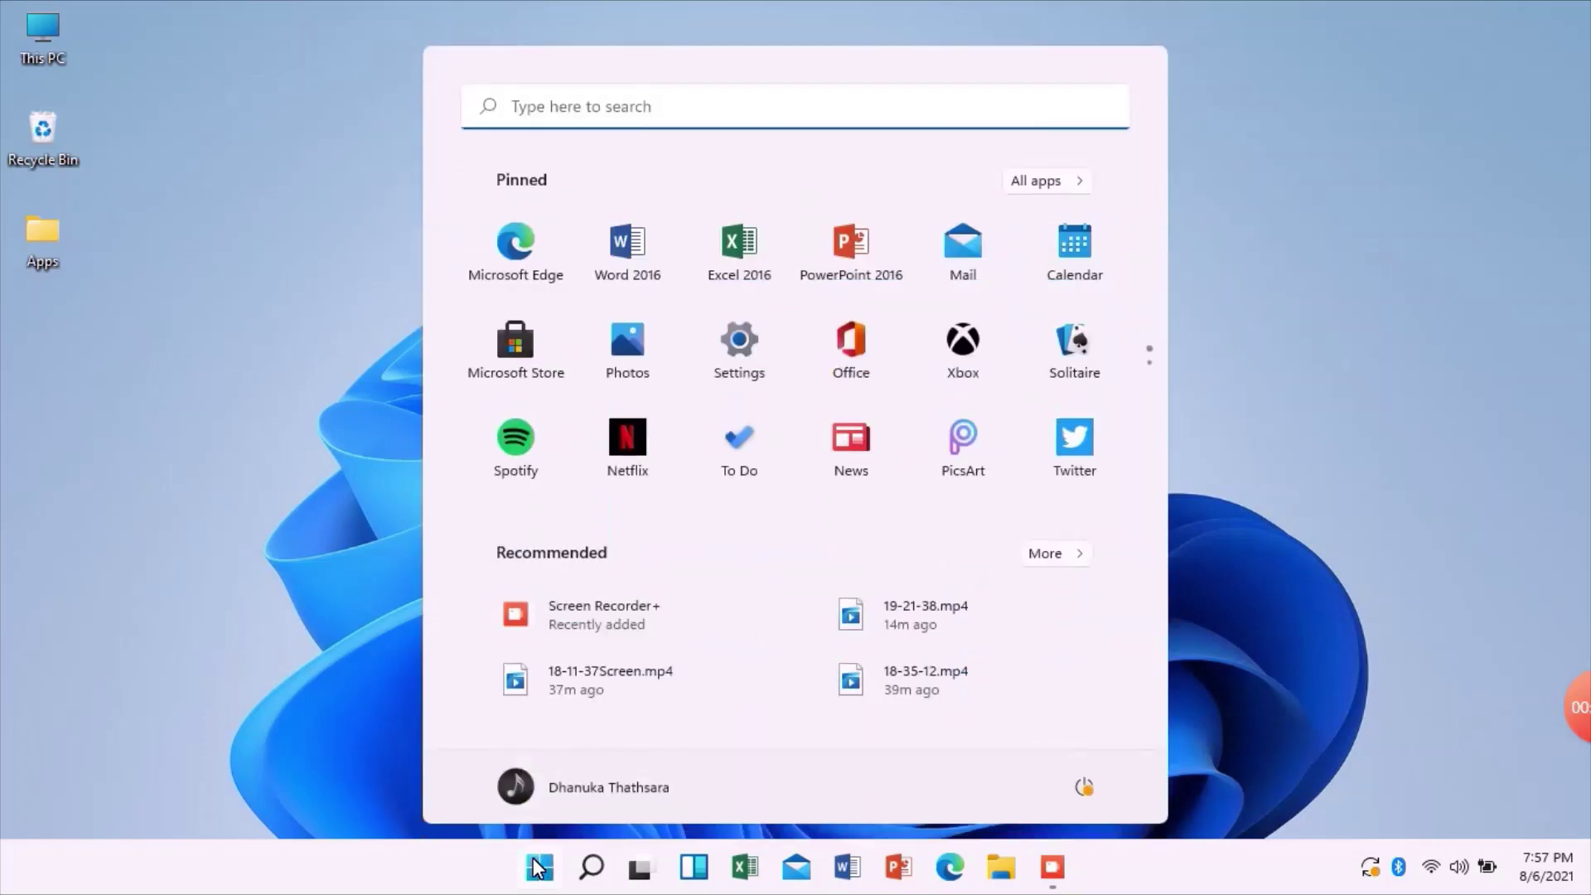
{"action": "left_click", "coordinate": [764, 335]}
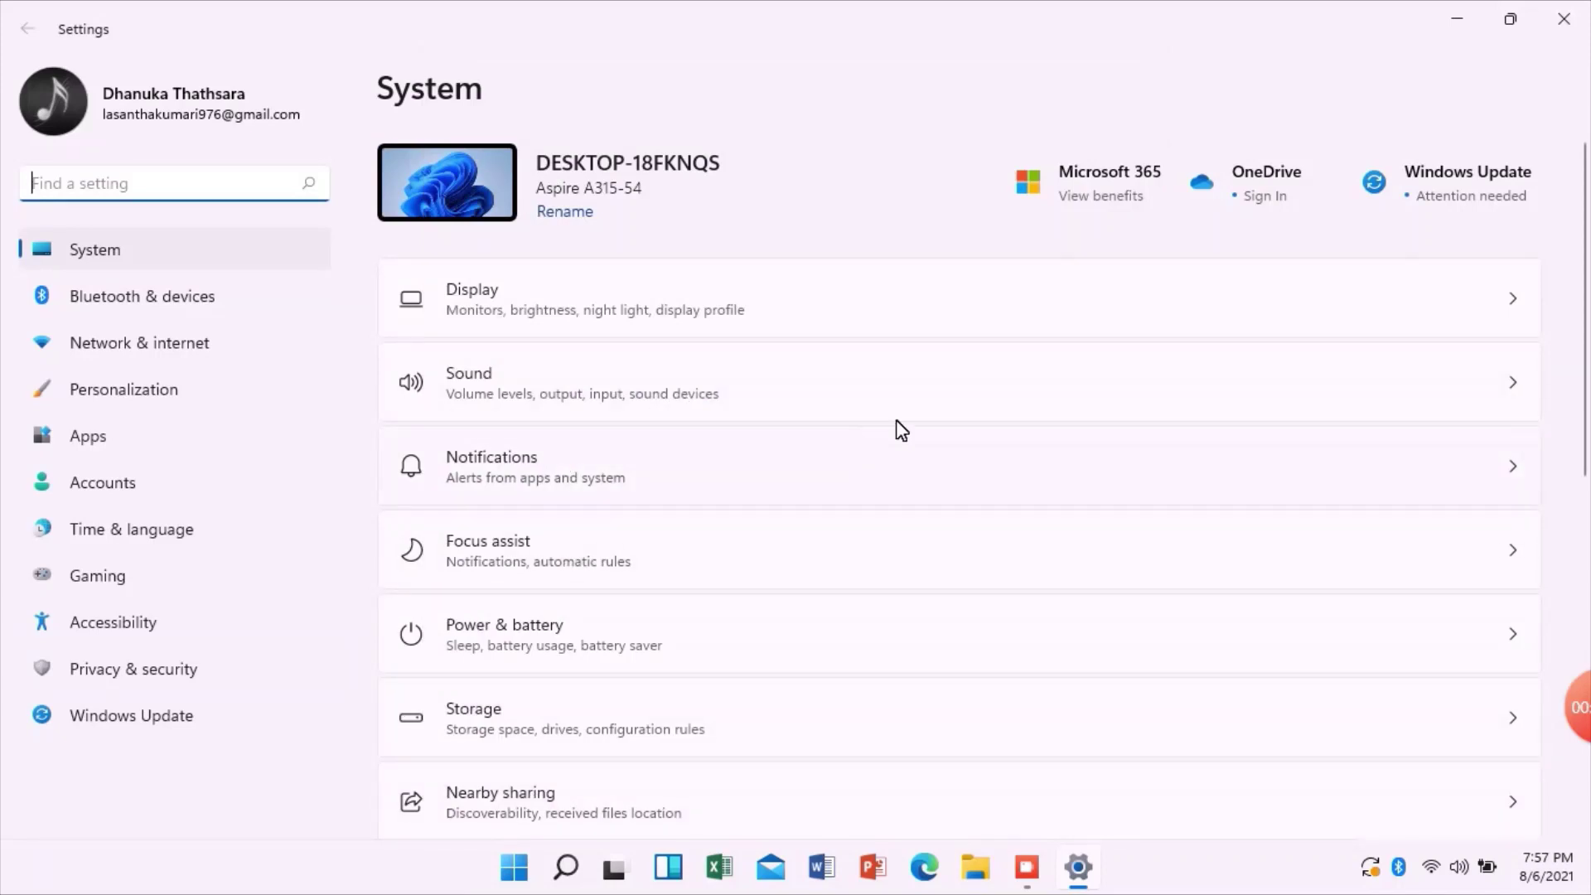
{"action": "mouse_move", "coordinate": [1573, 692]}
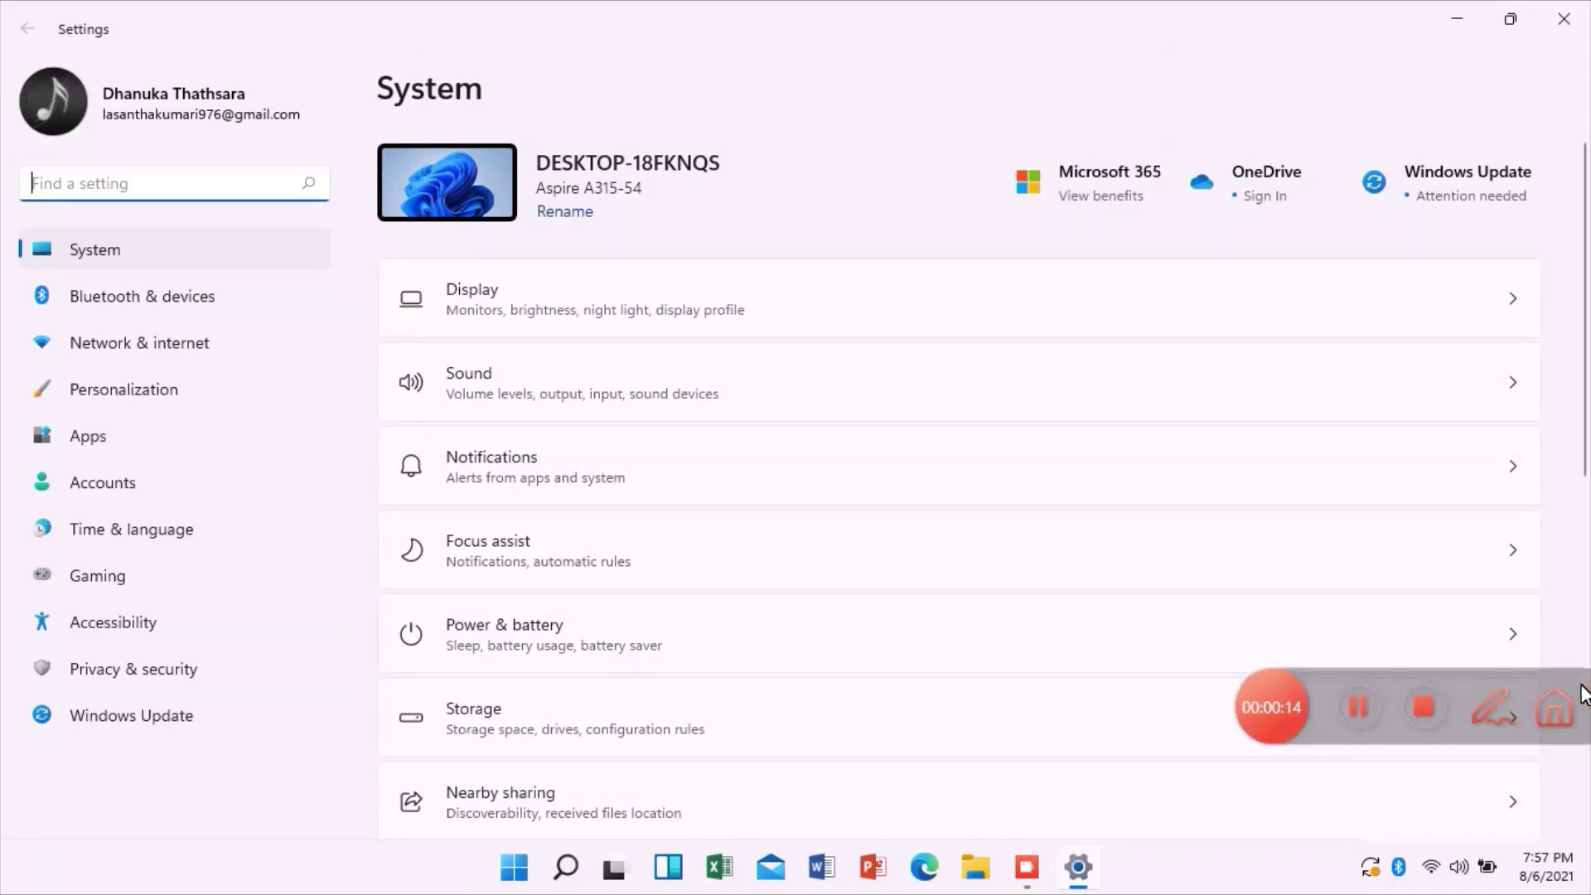
{"action": "left_click", "coordinate": [1491, 711]}
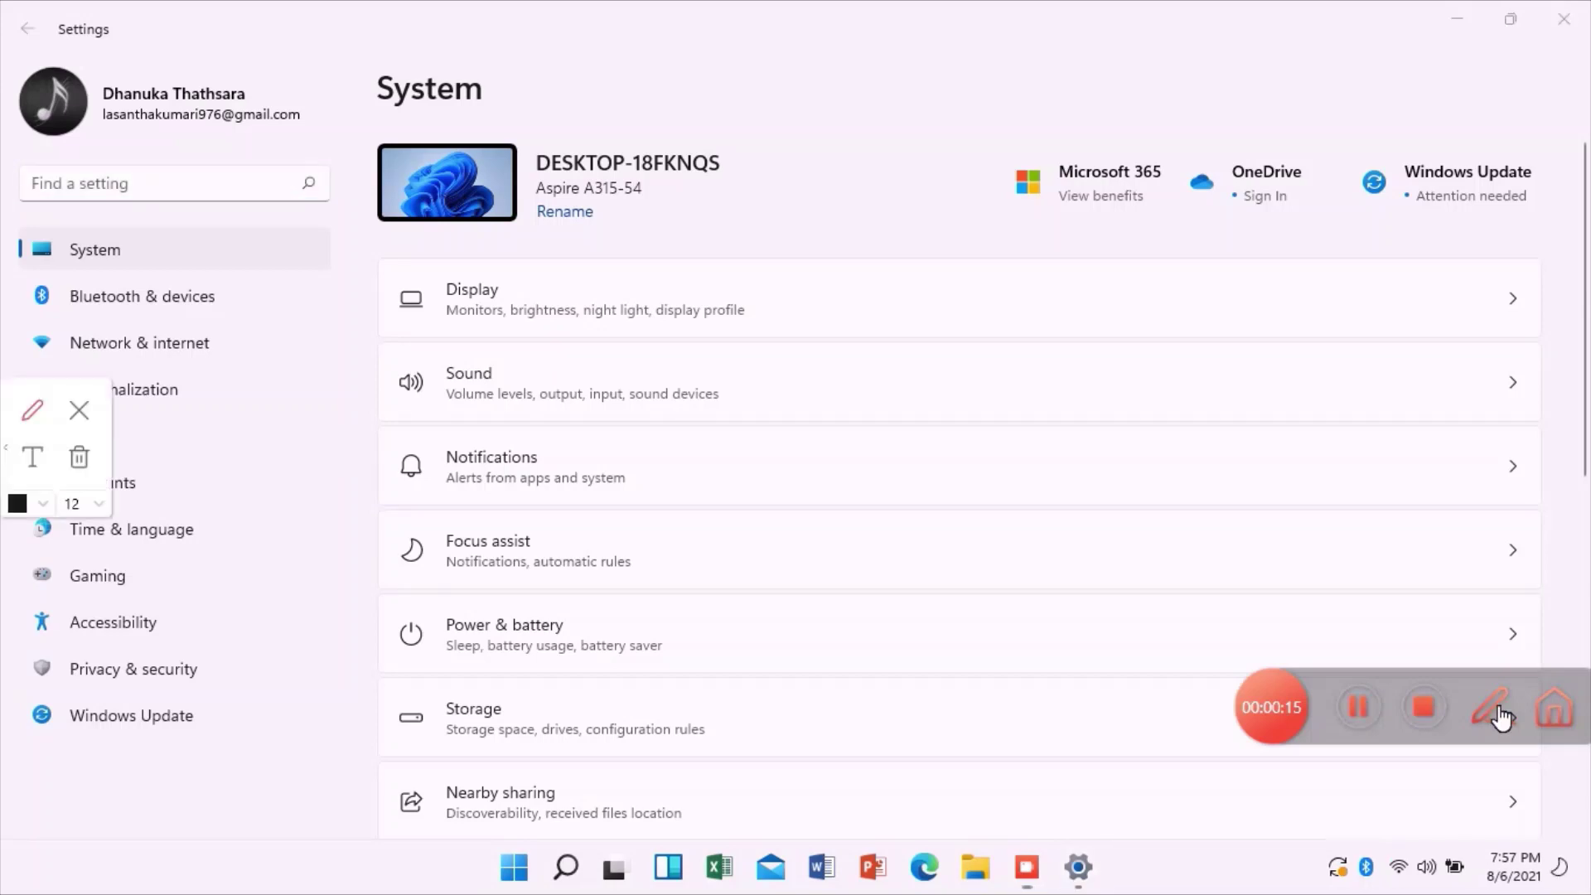
{"action": "left_click", "coordinate": [100, 511]}
{"action": "left_click", "coordinate": [73, 693]}
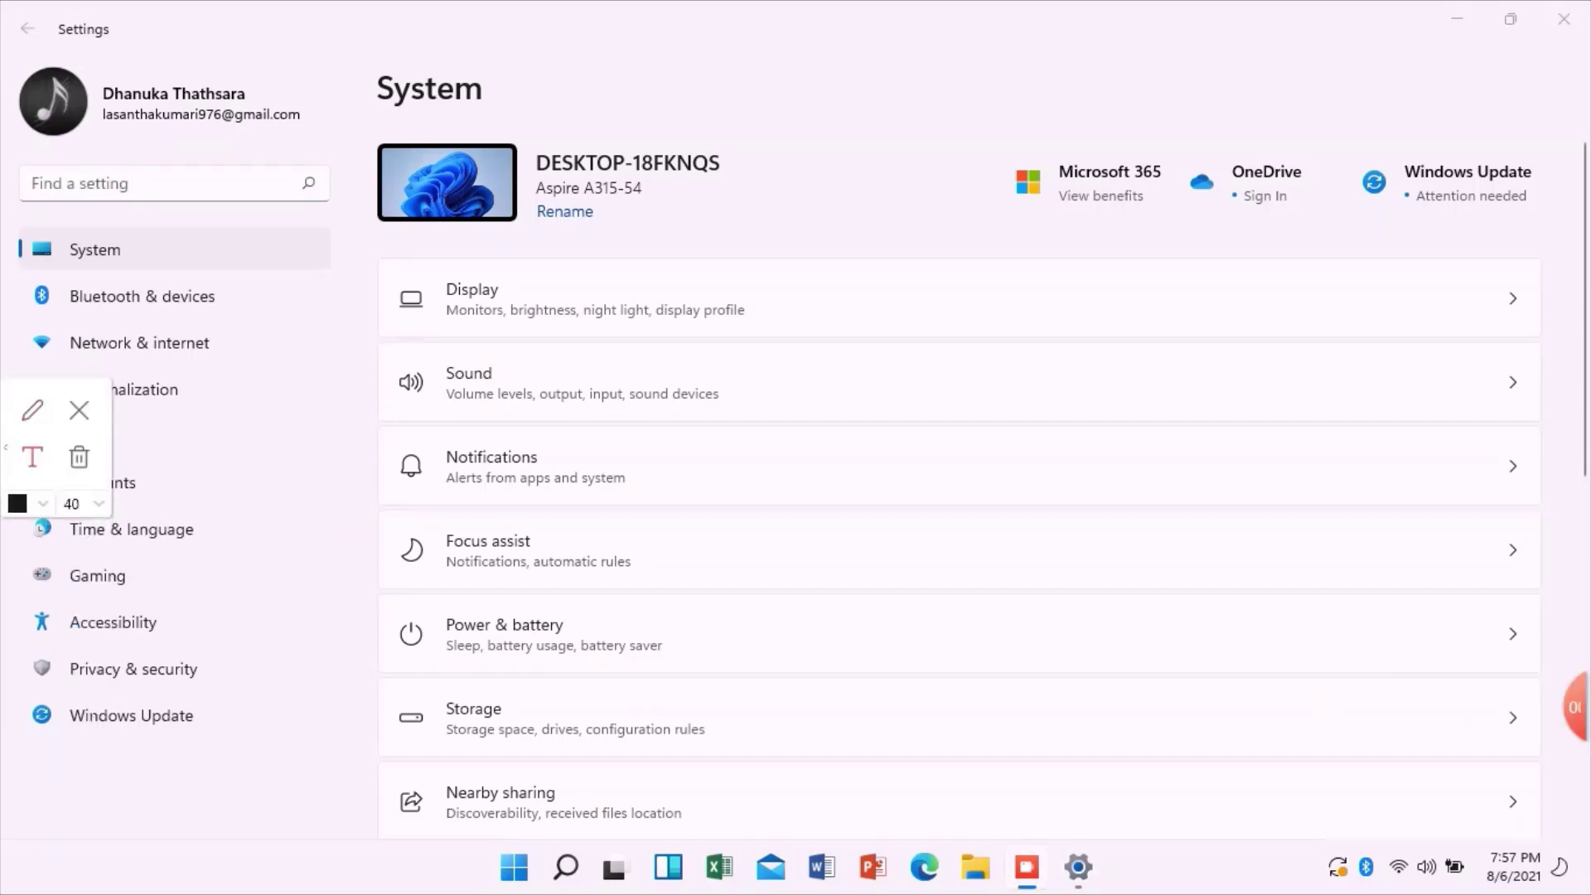
{"action": "left_click", "coordinate": [40, 504]}
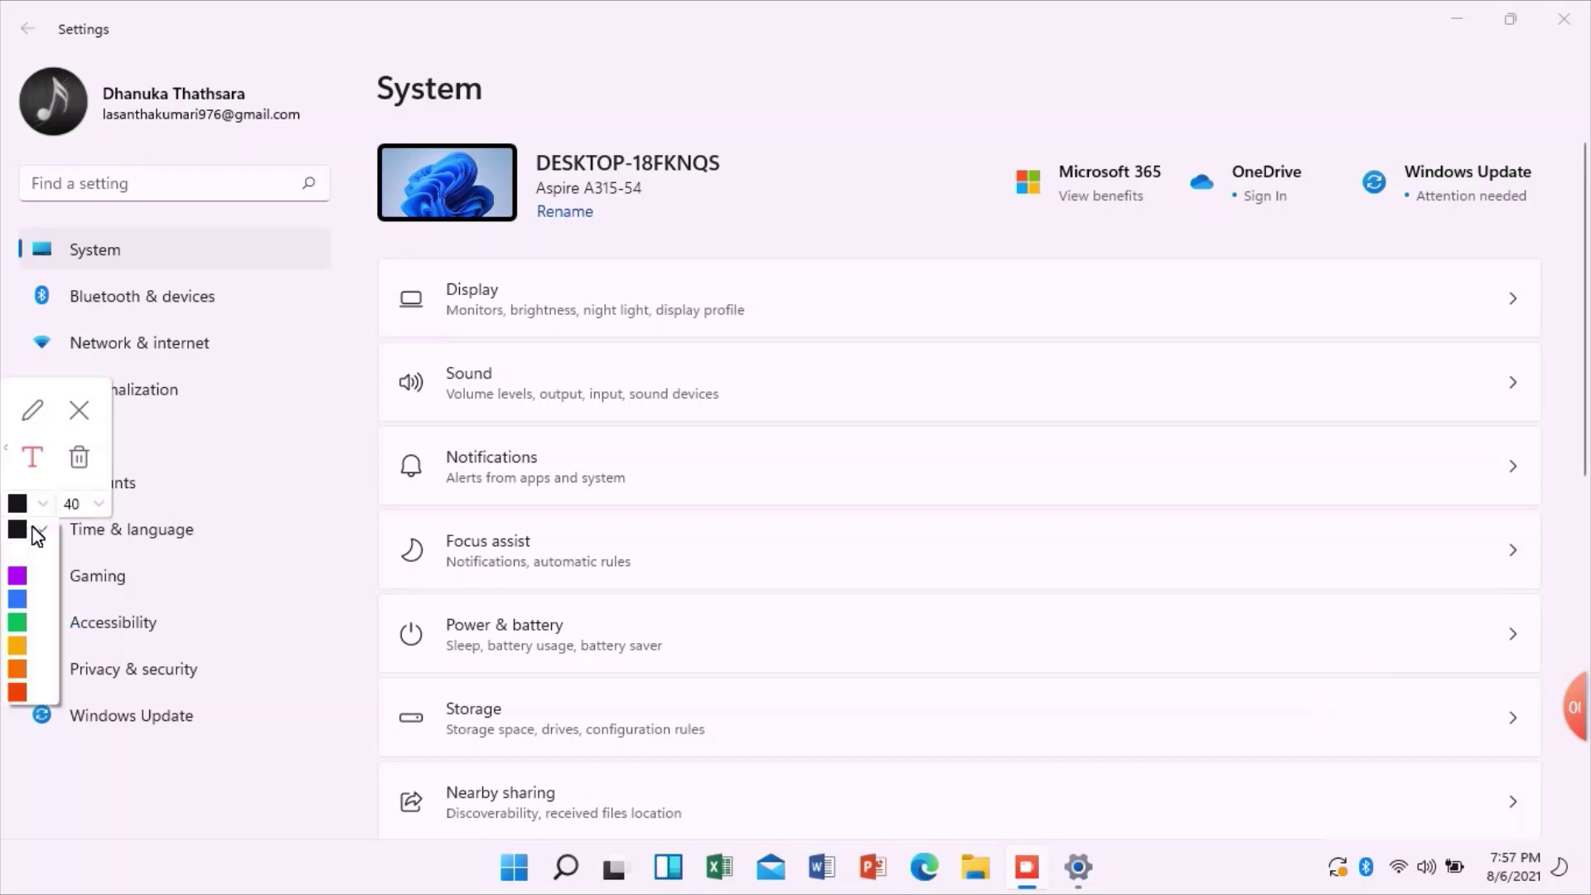
{"action": "left_click", "coordinate": [16, 597]}
{"action": "mouse_move", "coordinate": [42, 811]}
{"action": "left_mouse_down"}
{"action": "mouse_move", "coordinate": [43, 865]}
{"action": "mouse_move", "coordinate": [42, 768]}
{"action": "left_mouse_up"}
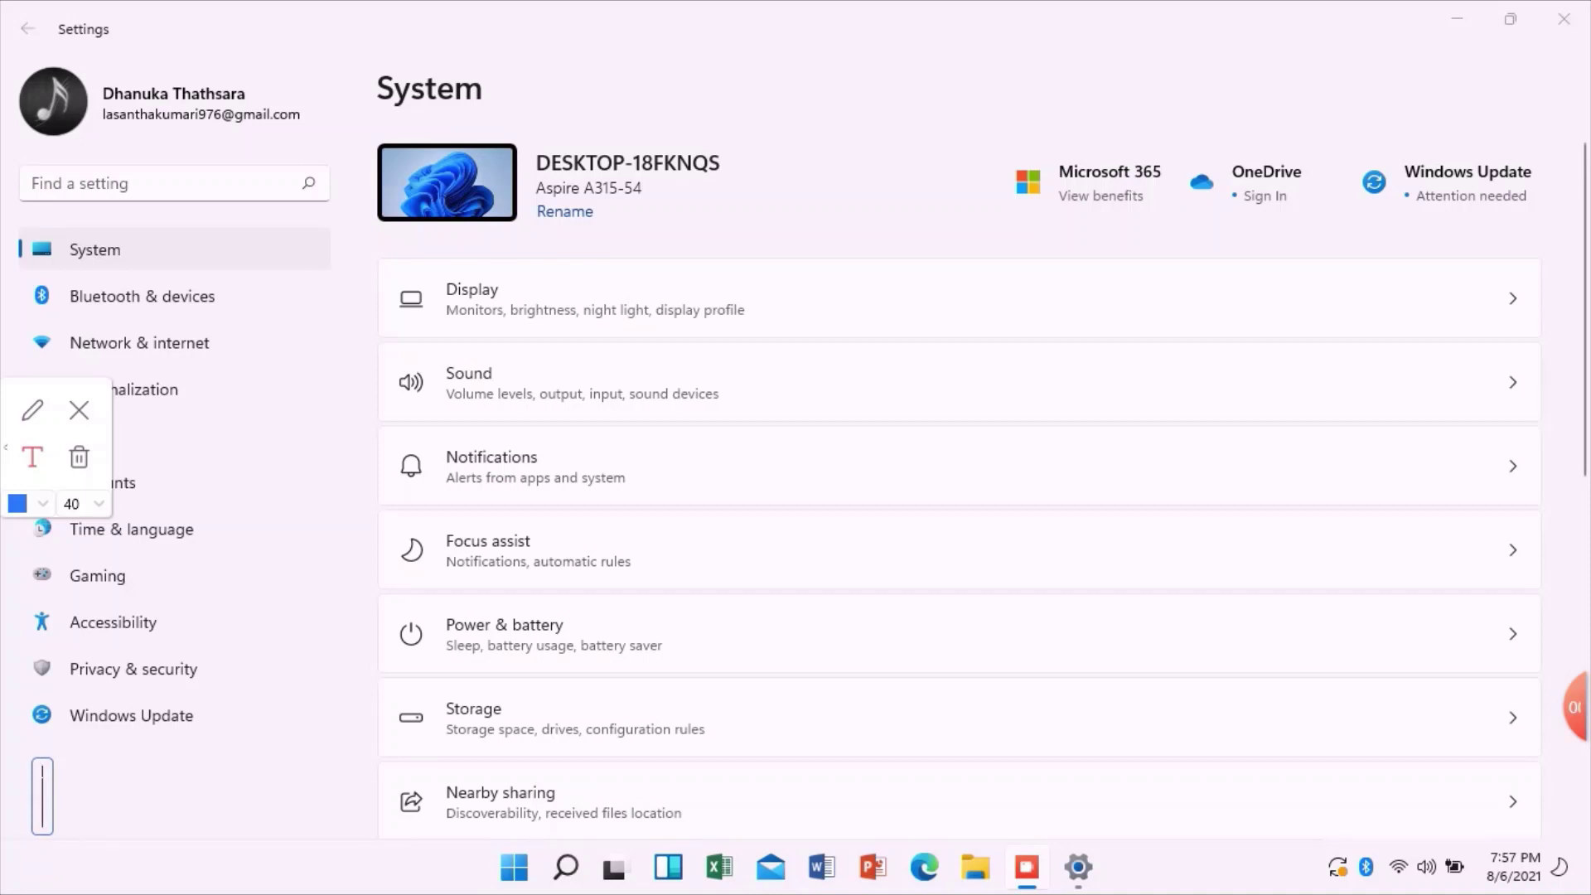
{"action": "type", "text": "cl"}
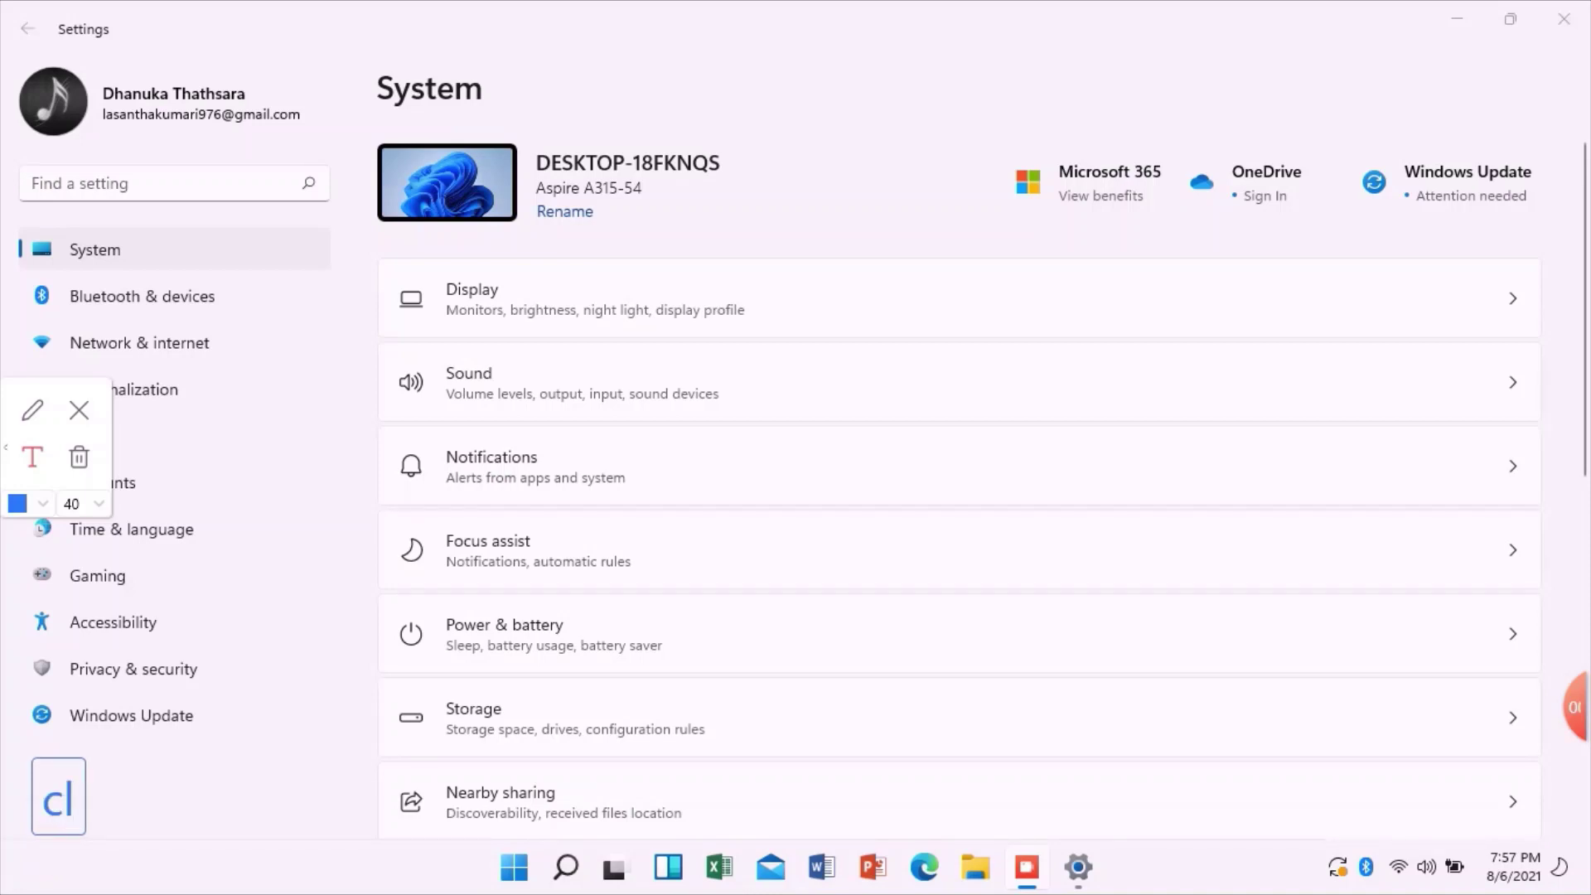
{"action": "type", "text": "ick"}
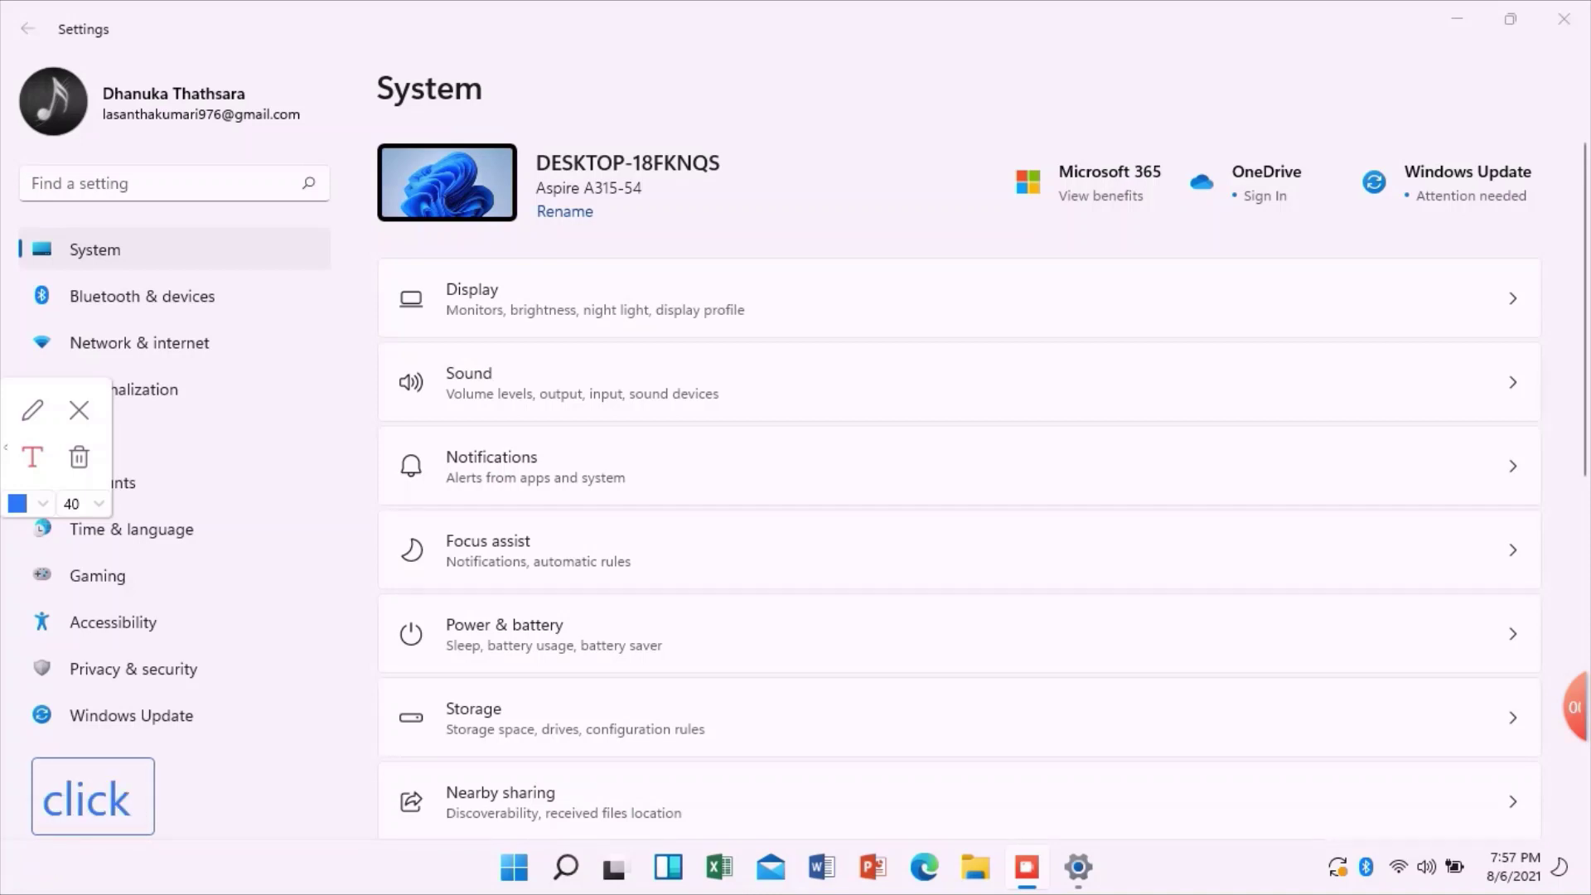
{"action": "type", "text": " the wi"}
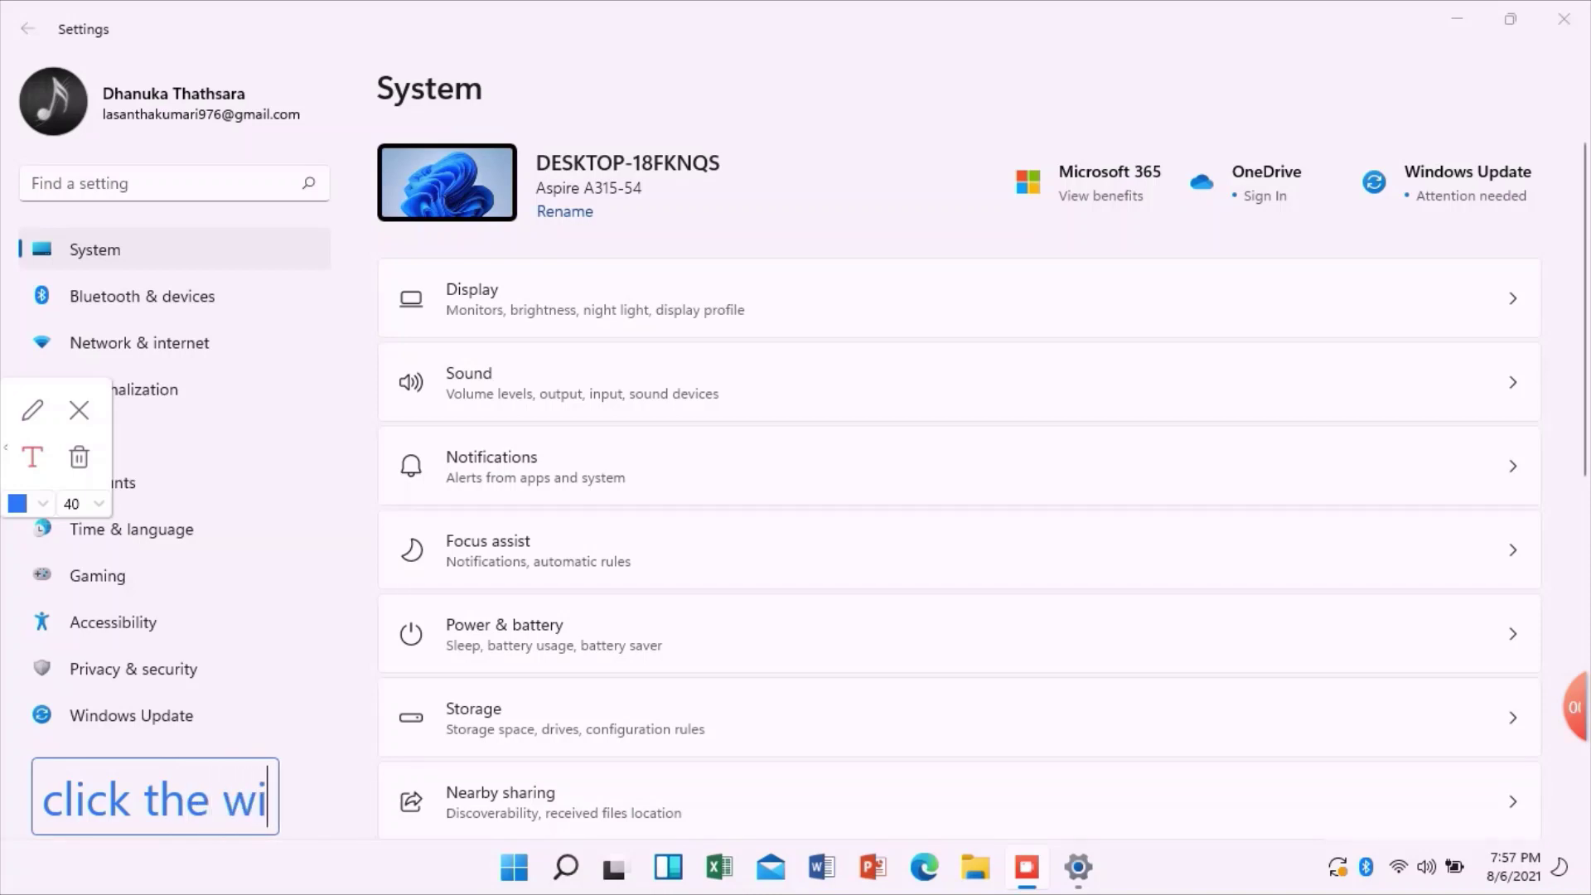
{"action": "type", "text": "ndows"}
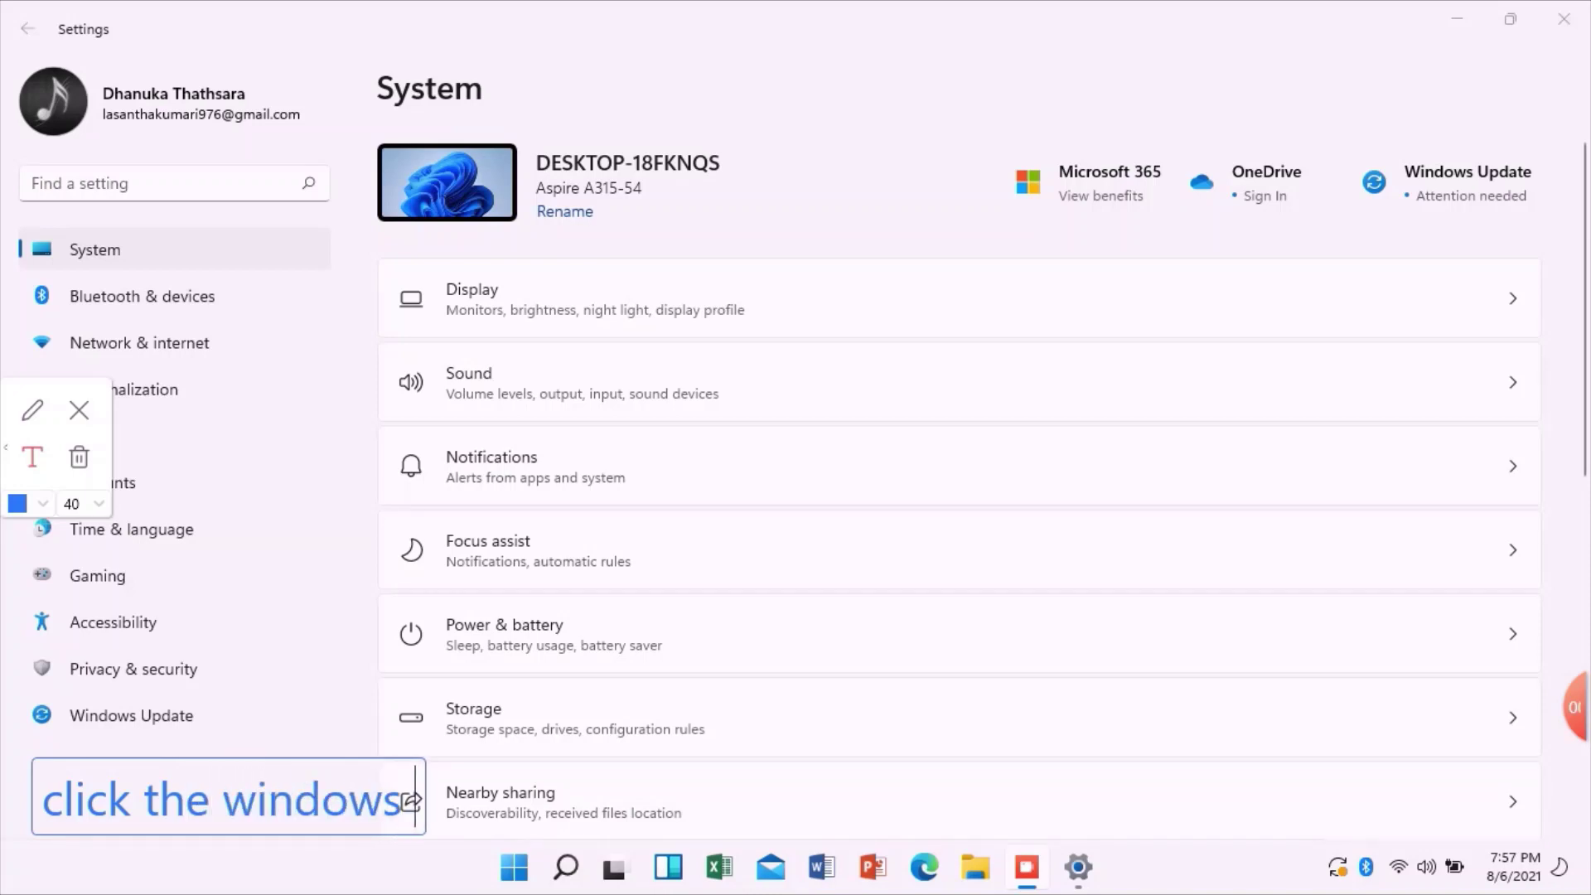
{"action": "type", "text": " up"}
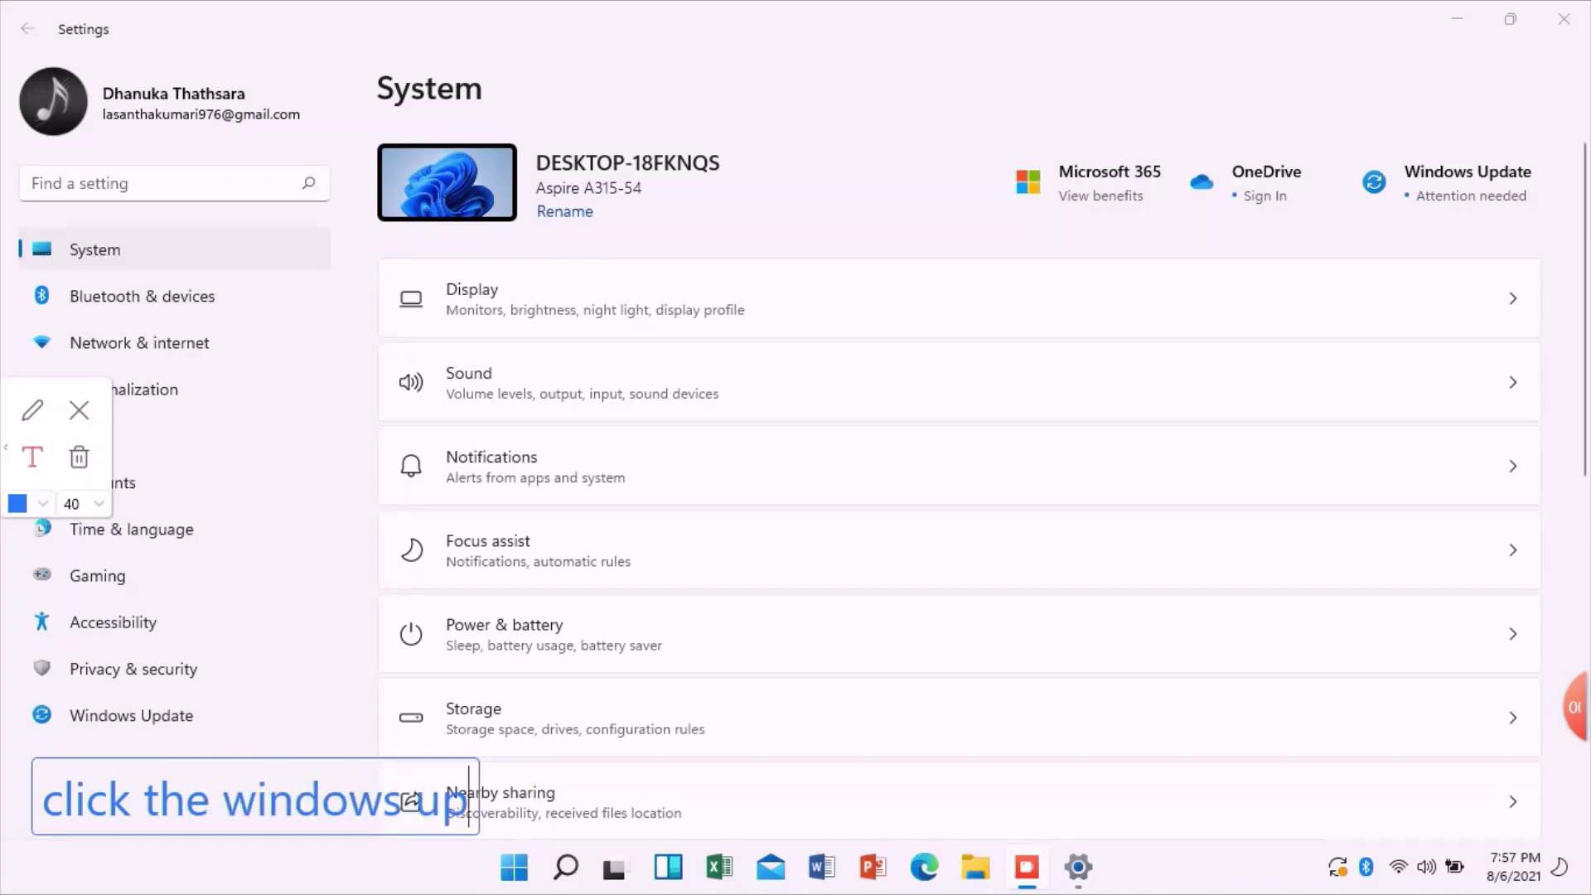
{"action": "type", "text": "date"}
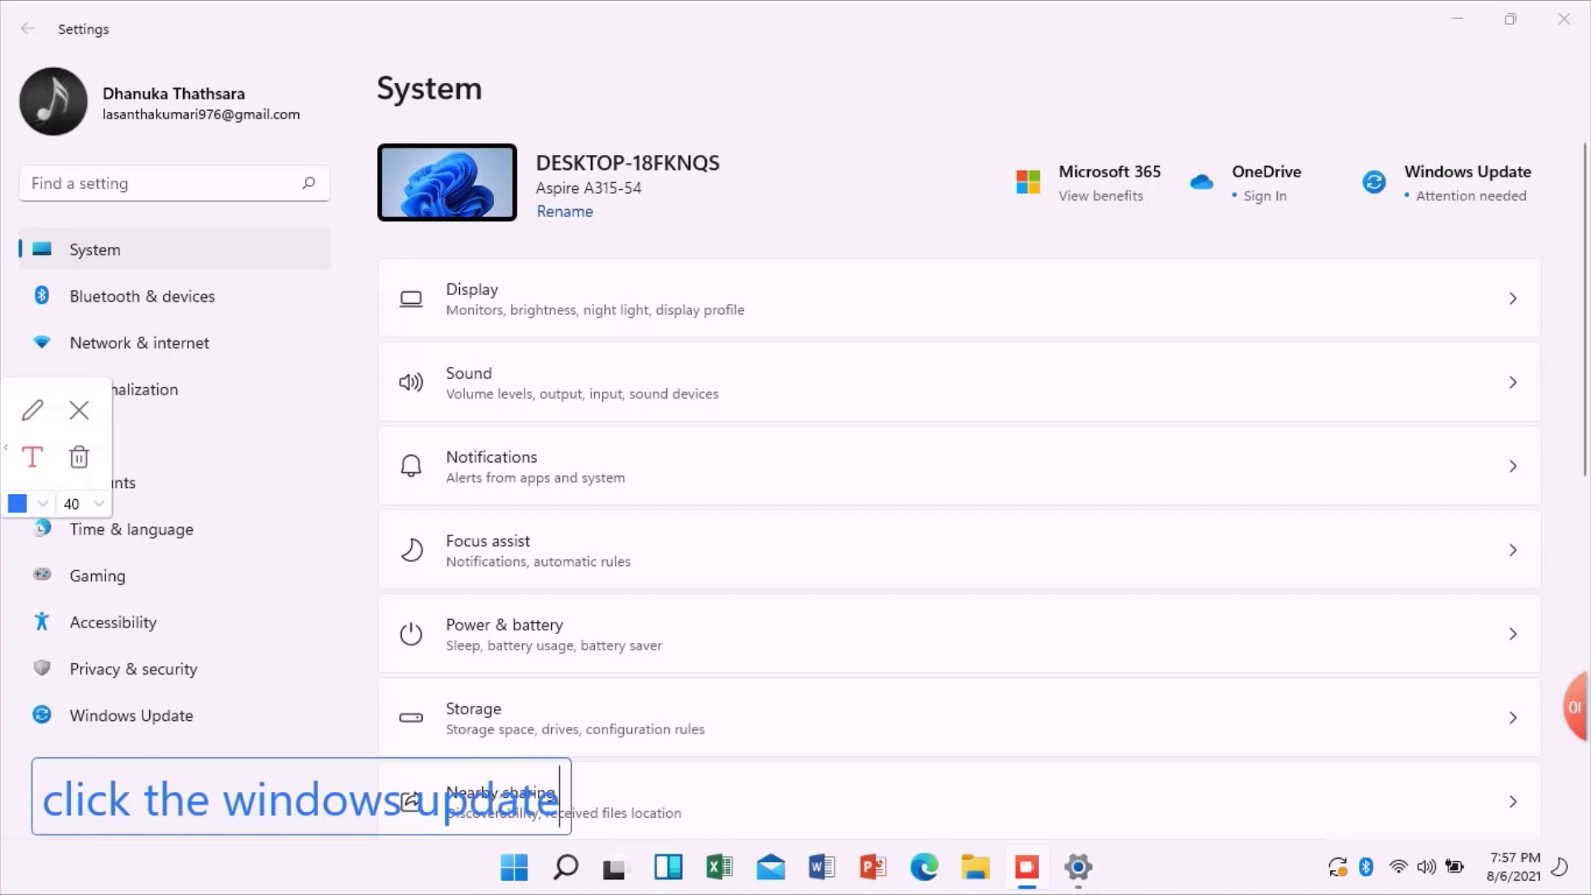
{"action": "left_click_drag", "start_coordinate": [223, 802], "coordinate": [295, 802]}
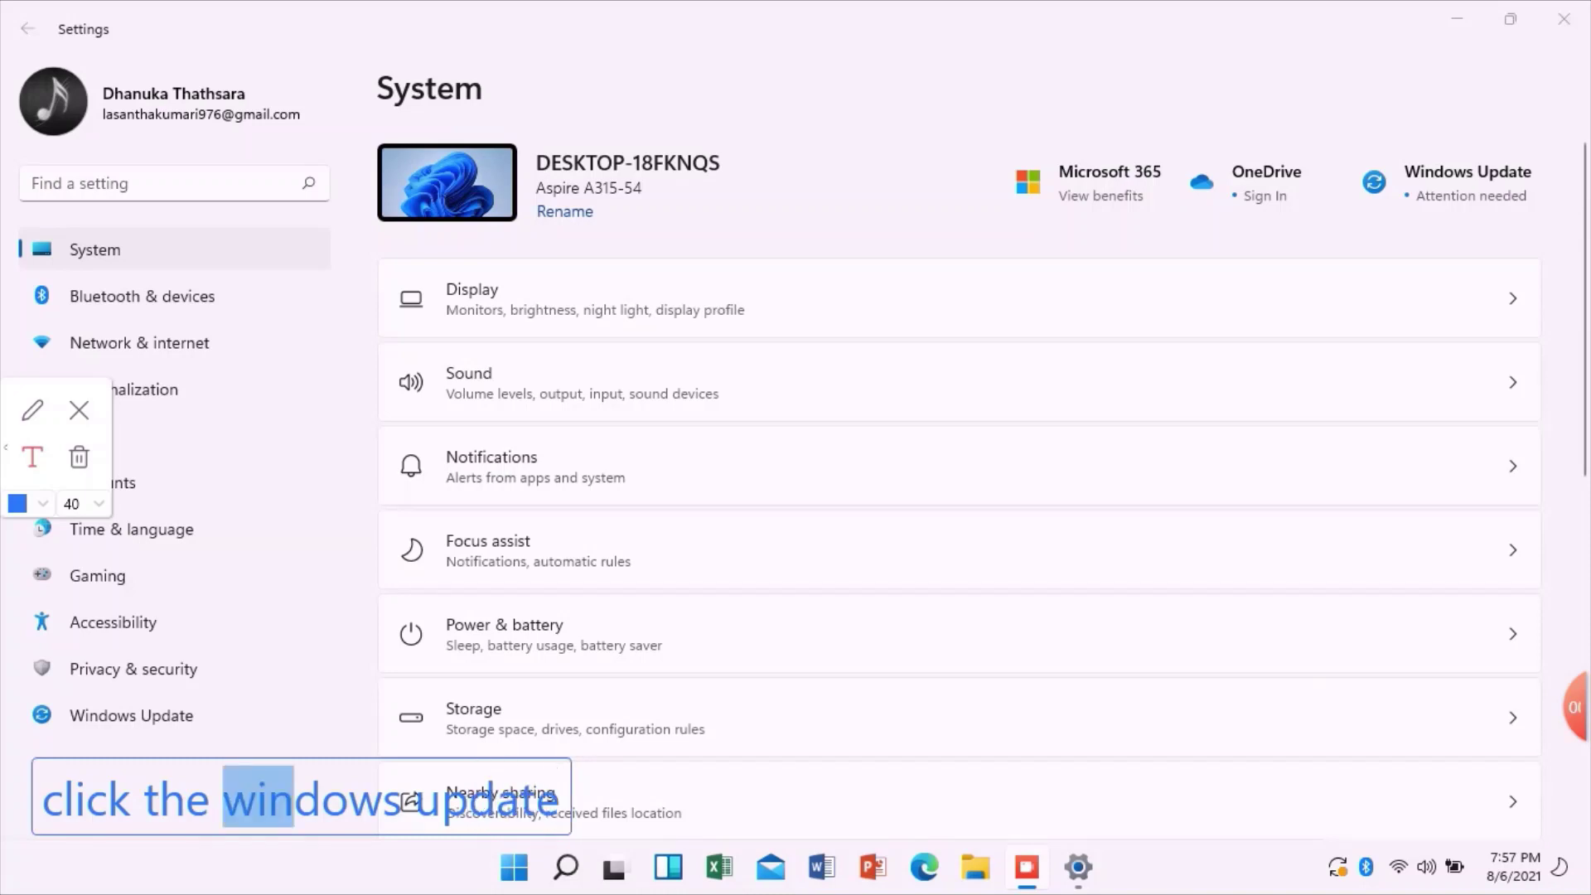
{"action": "left_click", "coordinate": [335, 596]}
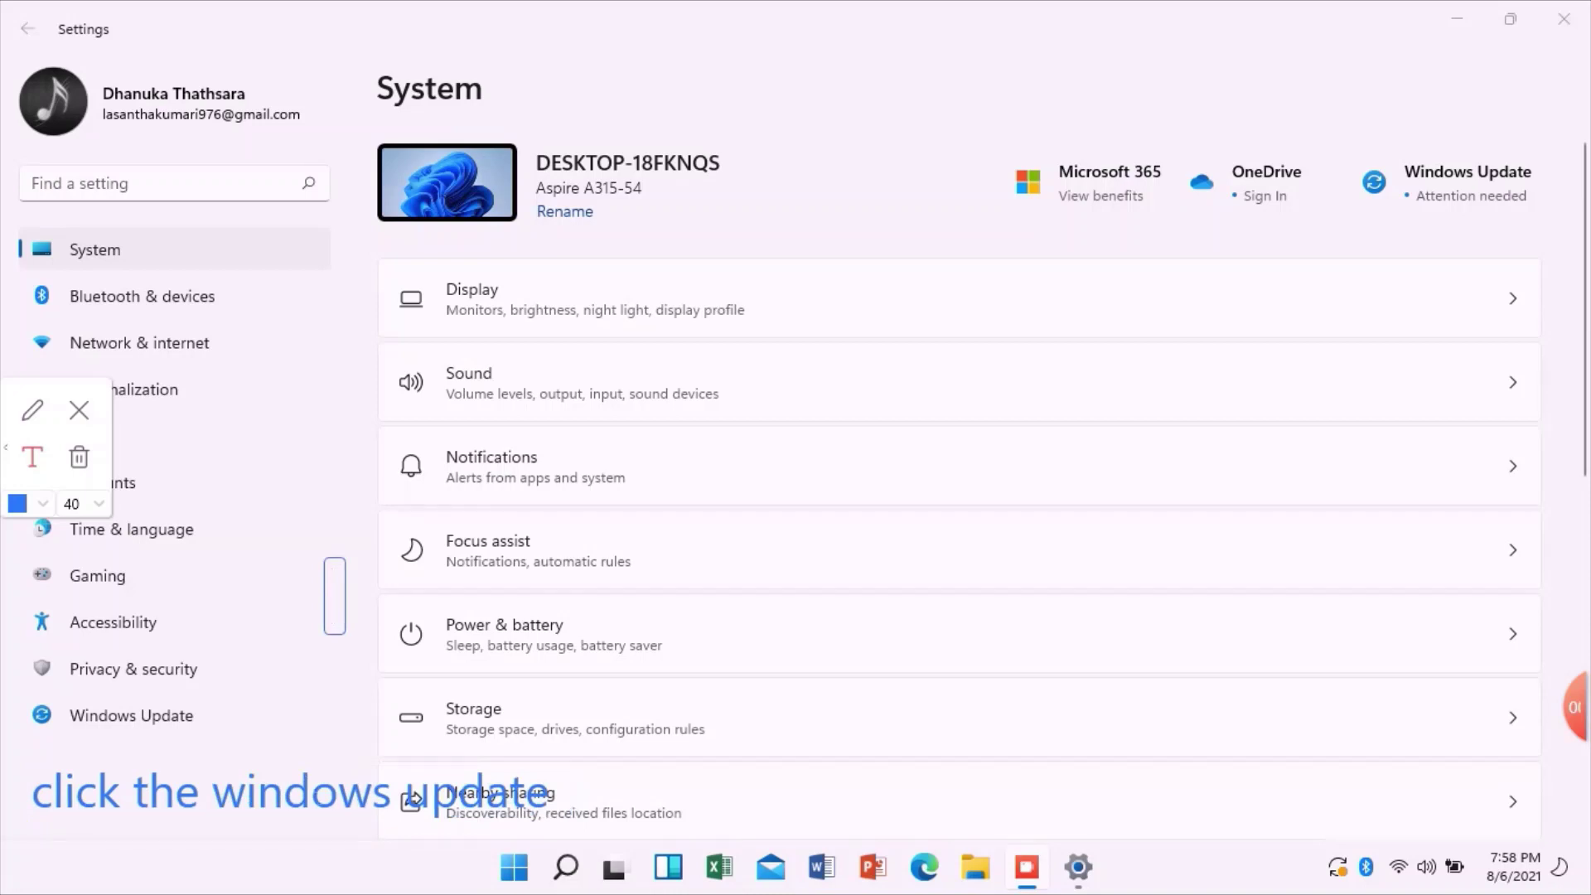
Circle the Windows Update entry with the blue annotation pen, and exit the annotation mode
{"action": "left_click", "coordinate": [34, 411]}
{"action": "mouse_move", "coordinate": [26, 729]}
{"action": "left_mouse_down"}
{"action": "mouse_move", "coordinate": [214, 731]}
{"action": "mouse_move", "coordinate": [186, 696]}
{"action": "mouse_move", "coordinate": [89, 694]}
{"action": "mouse_move", "coordinate": [19, 716]}
{"action": "mouse_move", "coordinate": [27, 730]}
{"action": "left_mouse_up"}
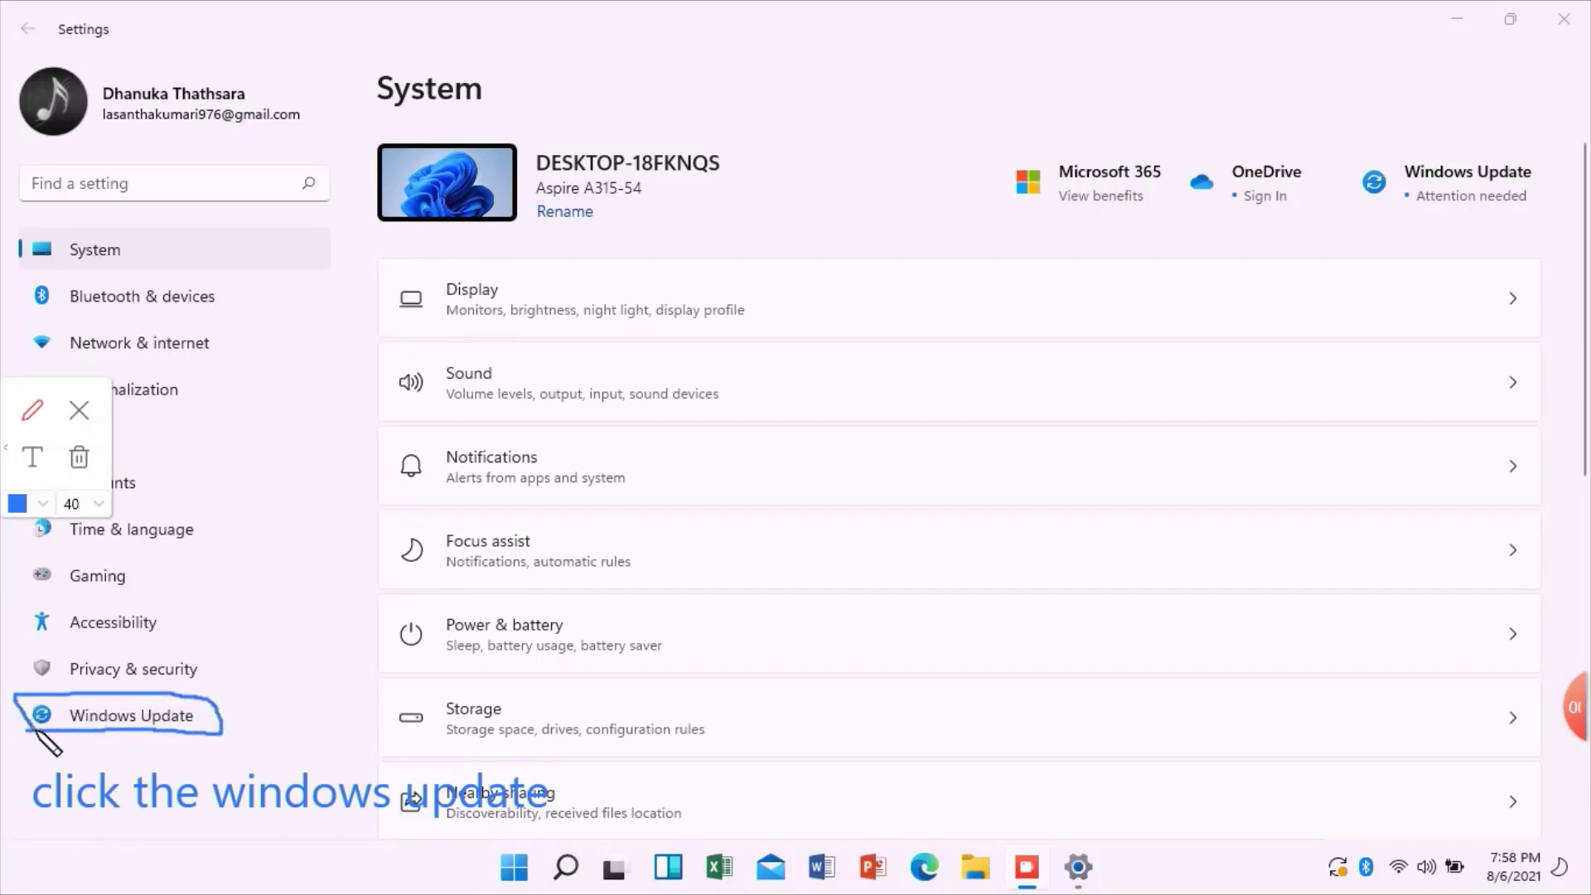
{"action": "left_click", "coordinate": [80, 411]}
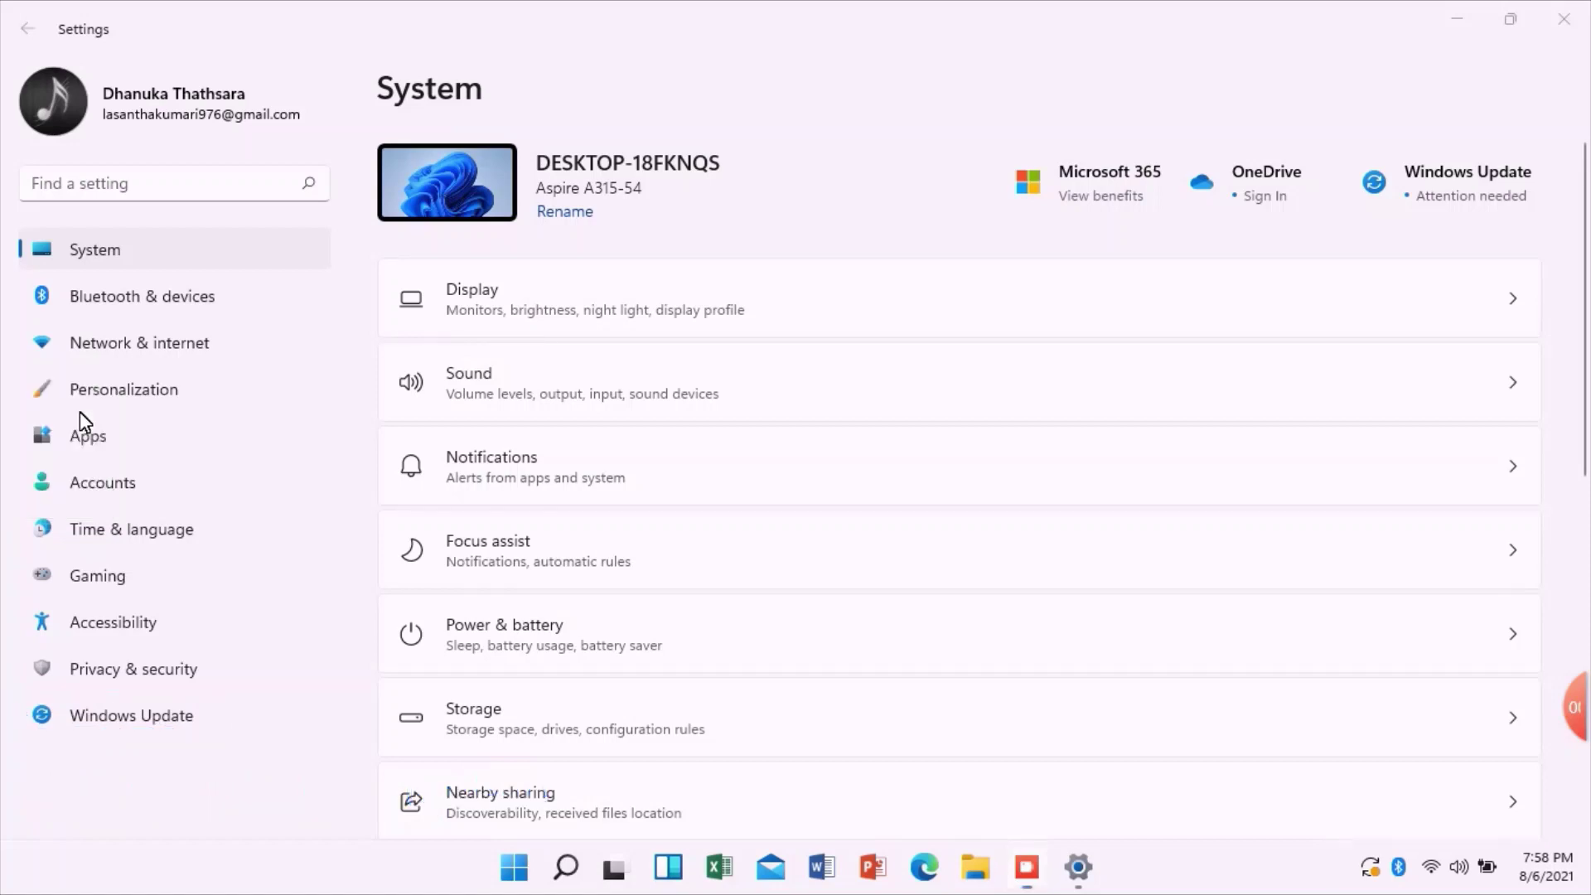
Open the Windows Update page and annotate the area beside its heading with the red text "this is new update 22000.120" at size 40
{"action": "left_click", "coordinate": [131, 717]}
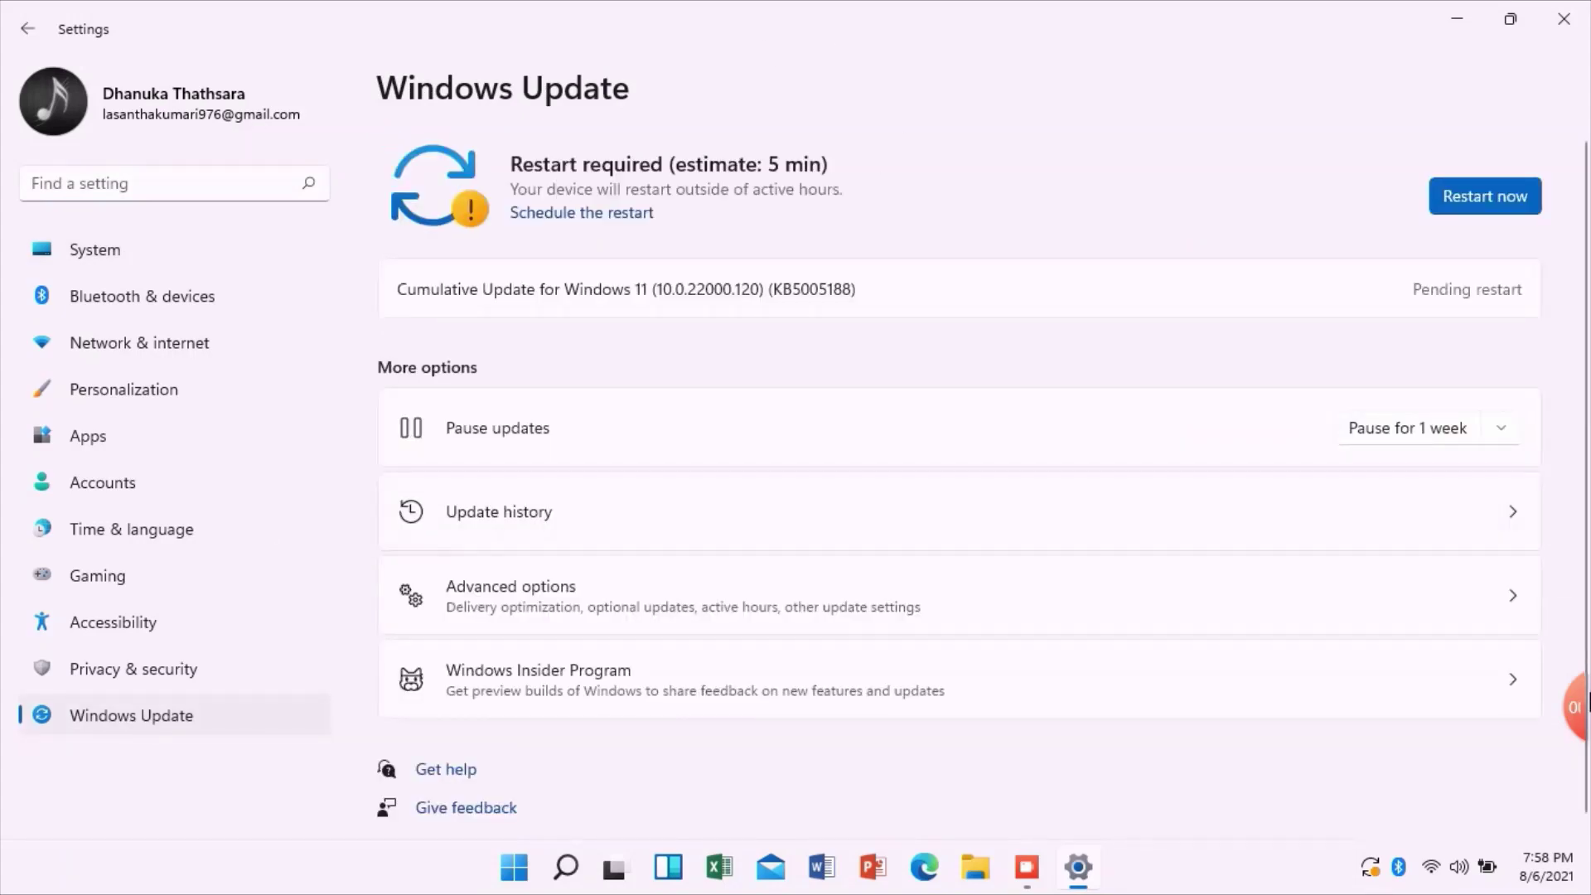
{"action": "mouse_move", "coordinate": [1583, 705]}
{"action": "left_click", "coordinate": [1490, 710]}
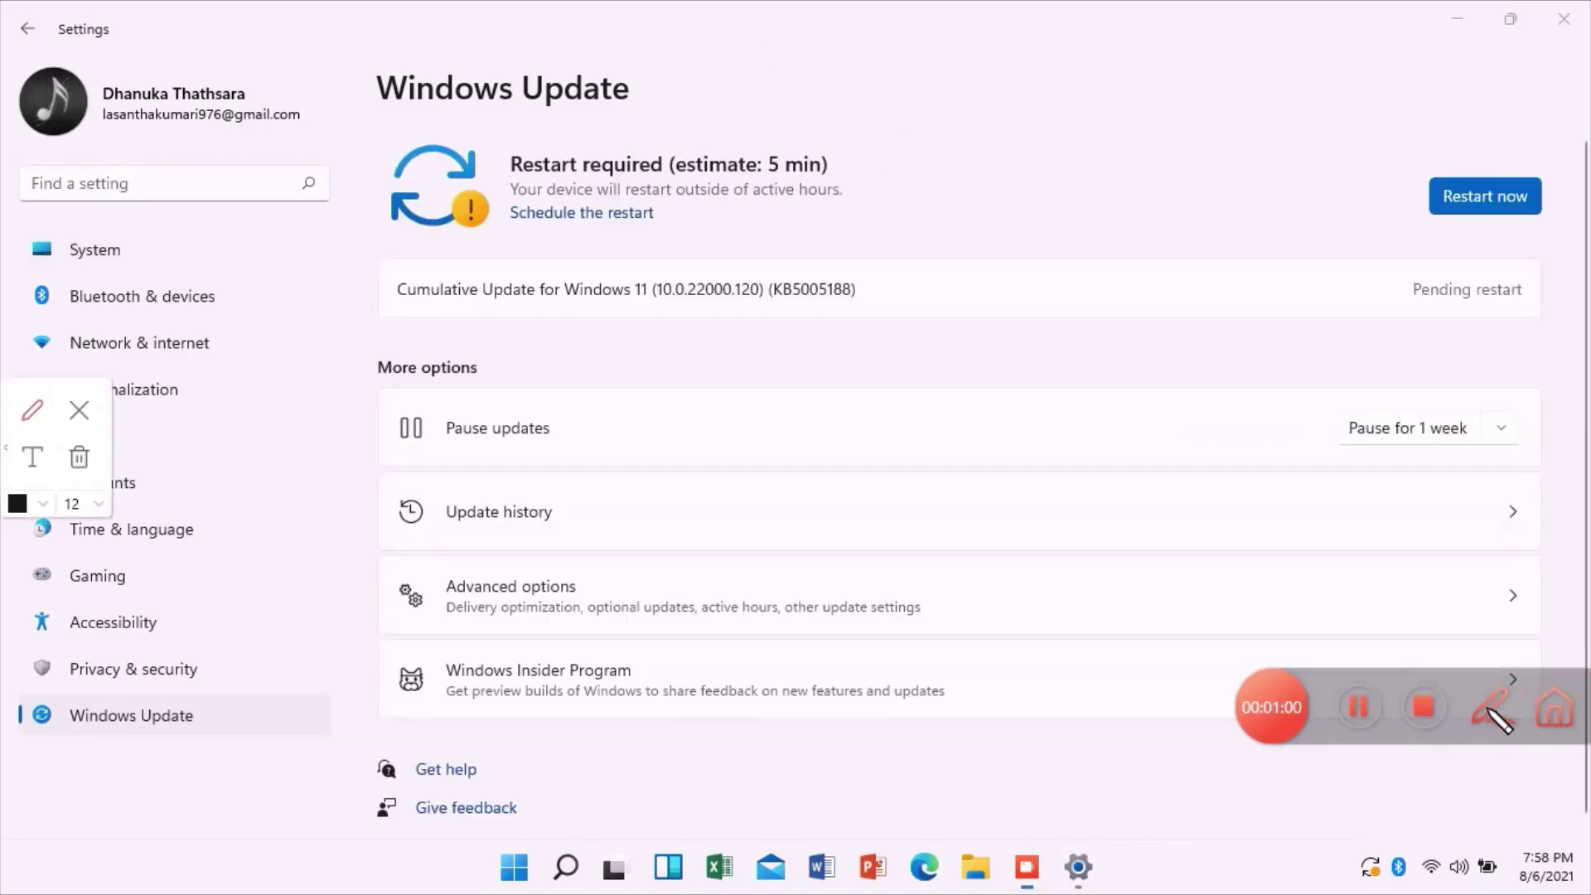
{"action": "left_click", "coordinate": [49, 465]}
{"action": "left_click", "coordinate": [91, 503]}
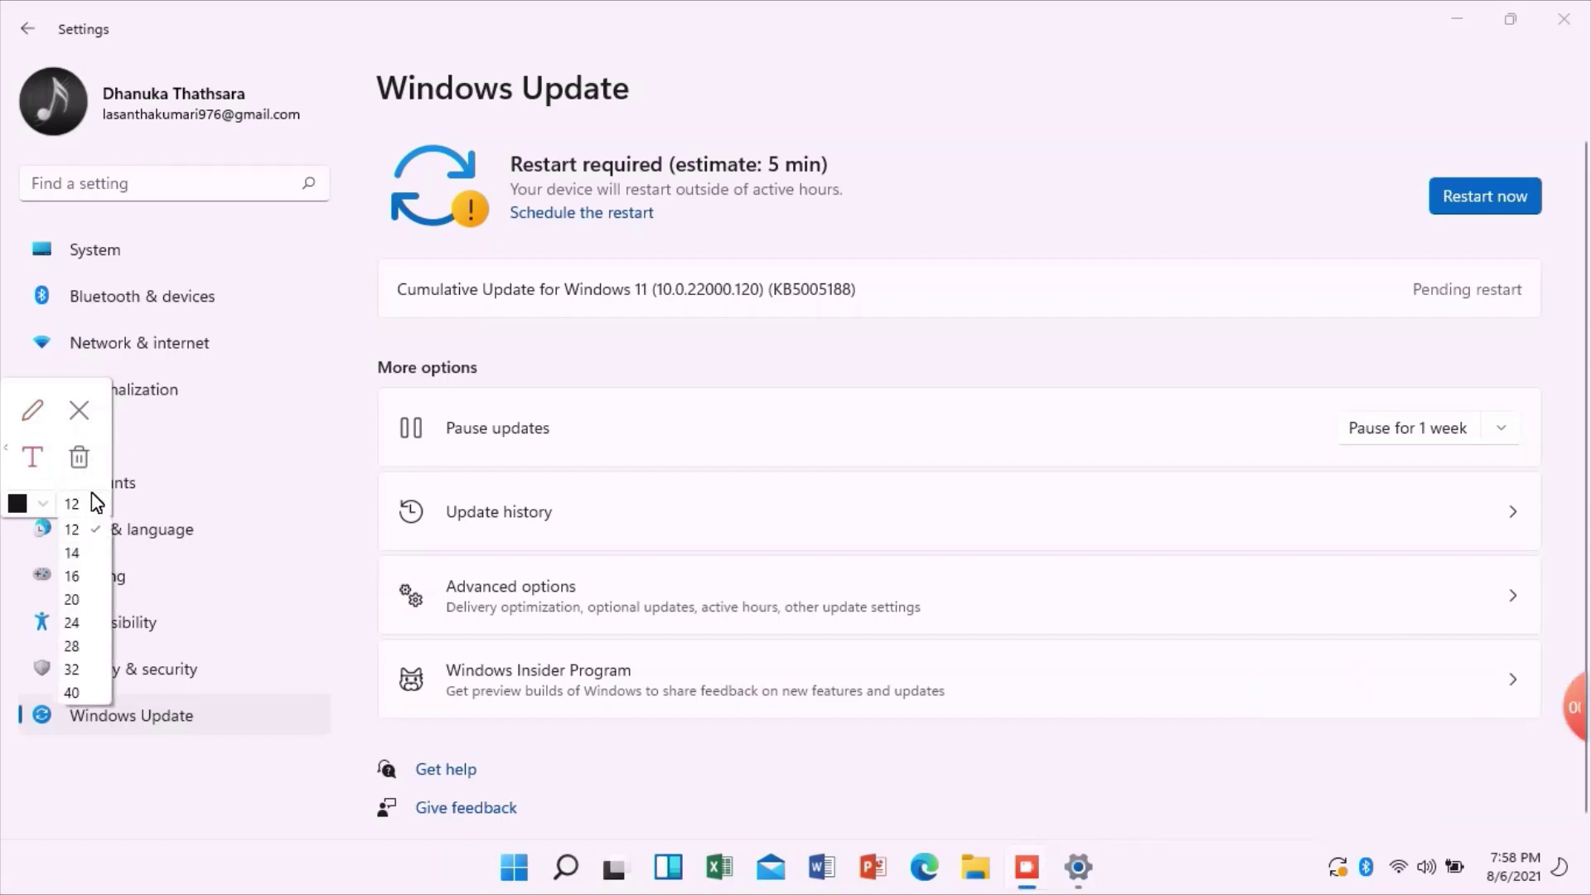
{"action": "left_click", "coordinate": [79, 682]}
{"action": "left_click", "coordinate": [44, 511]}
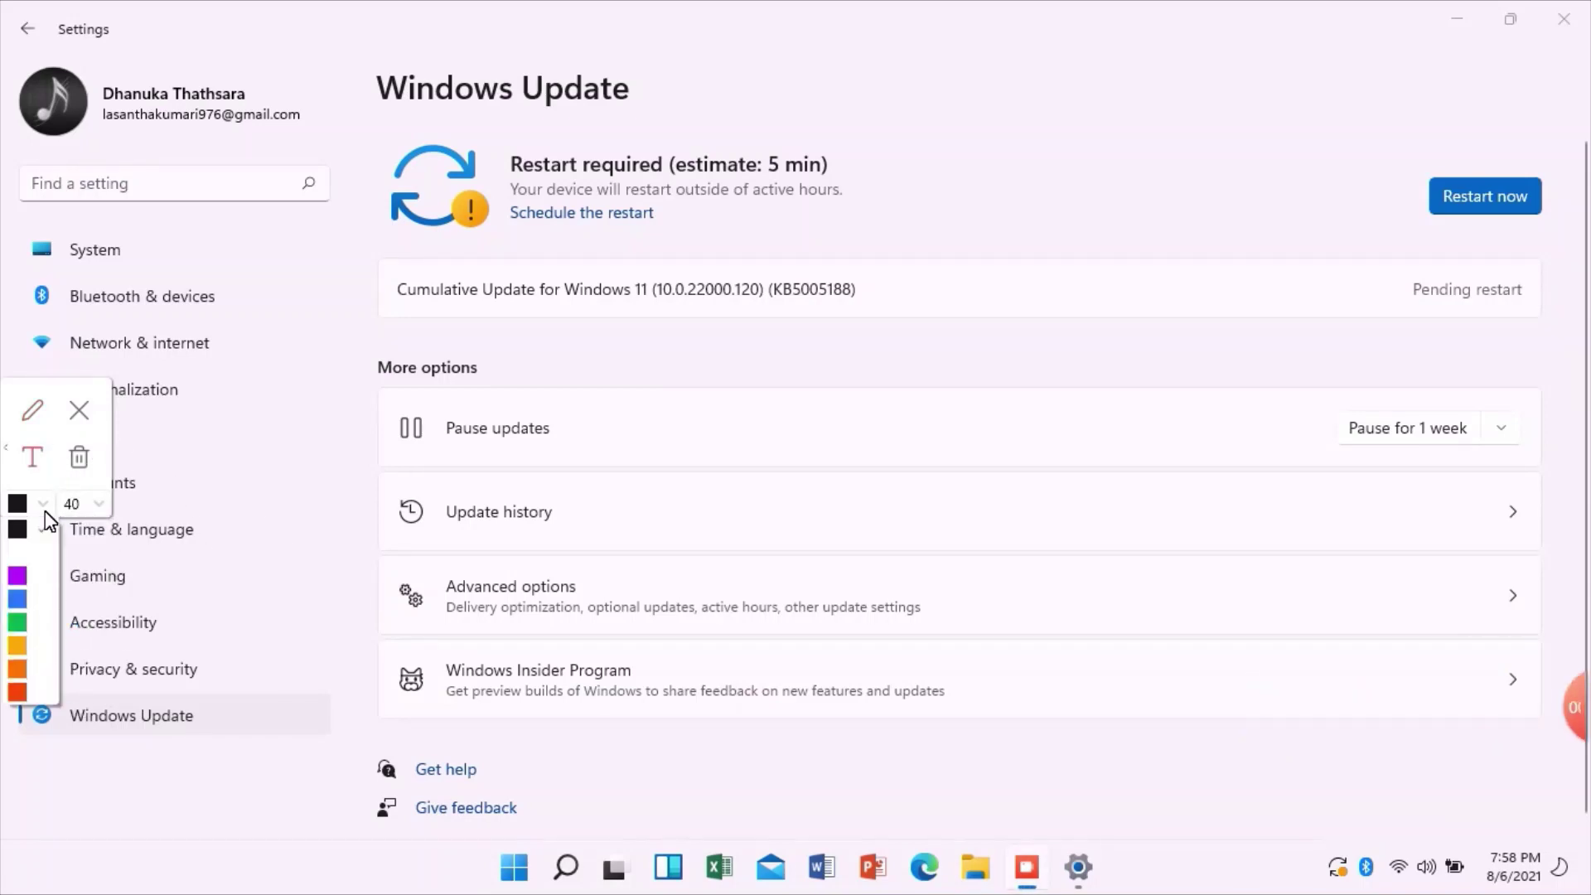
{"action": "left_click", "coordinate": [15, 691]}
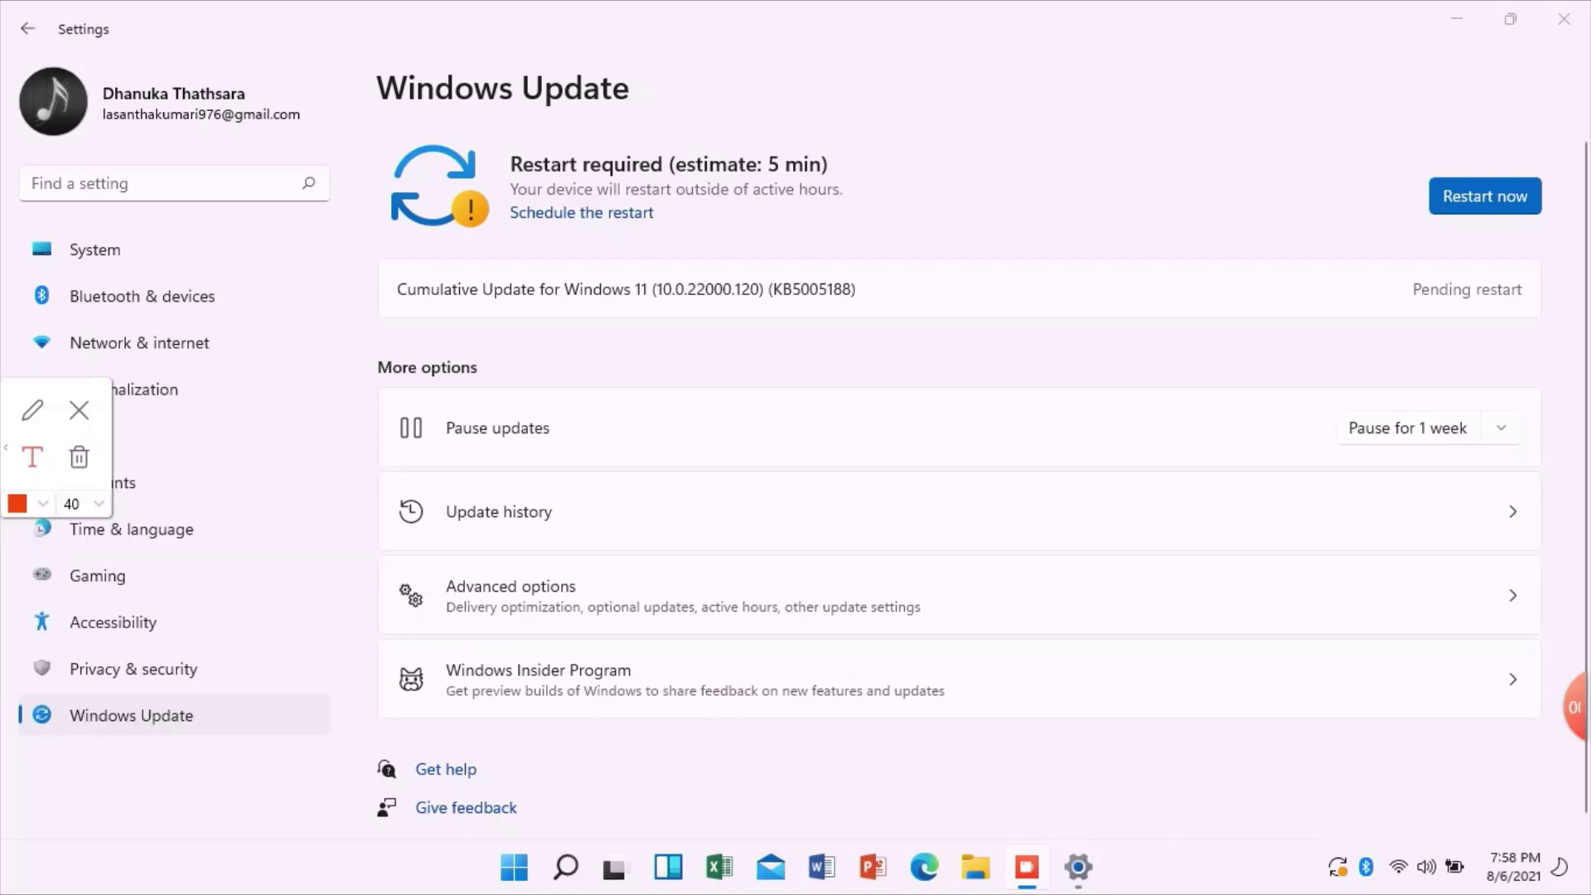
{"action": "left_click", "coordinate": [930, 91]}
{"action": "type", "text": "this "}
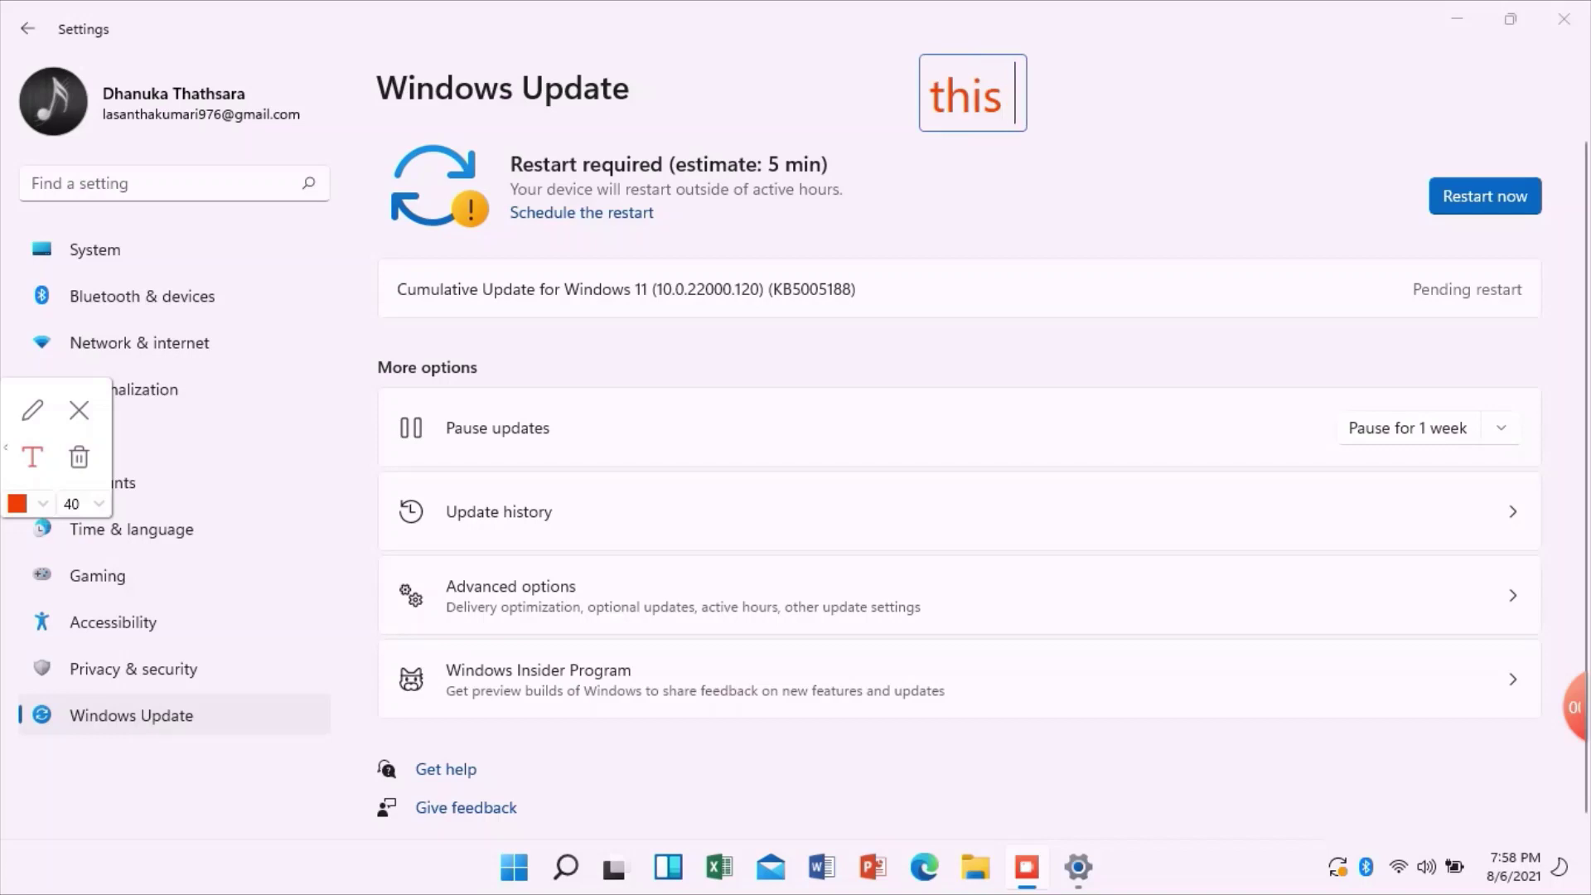
{"action": "type", "text": "is "}
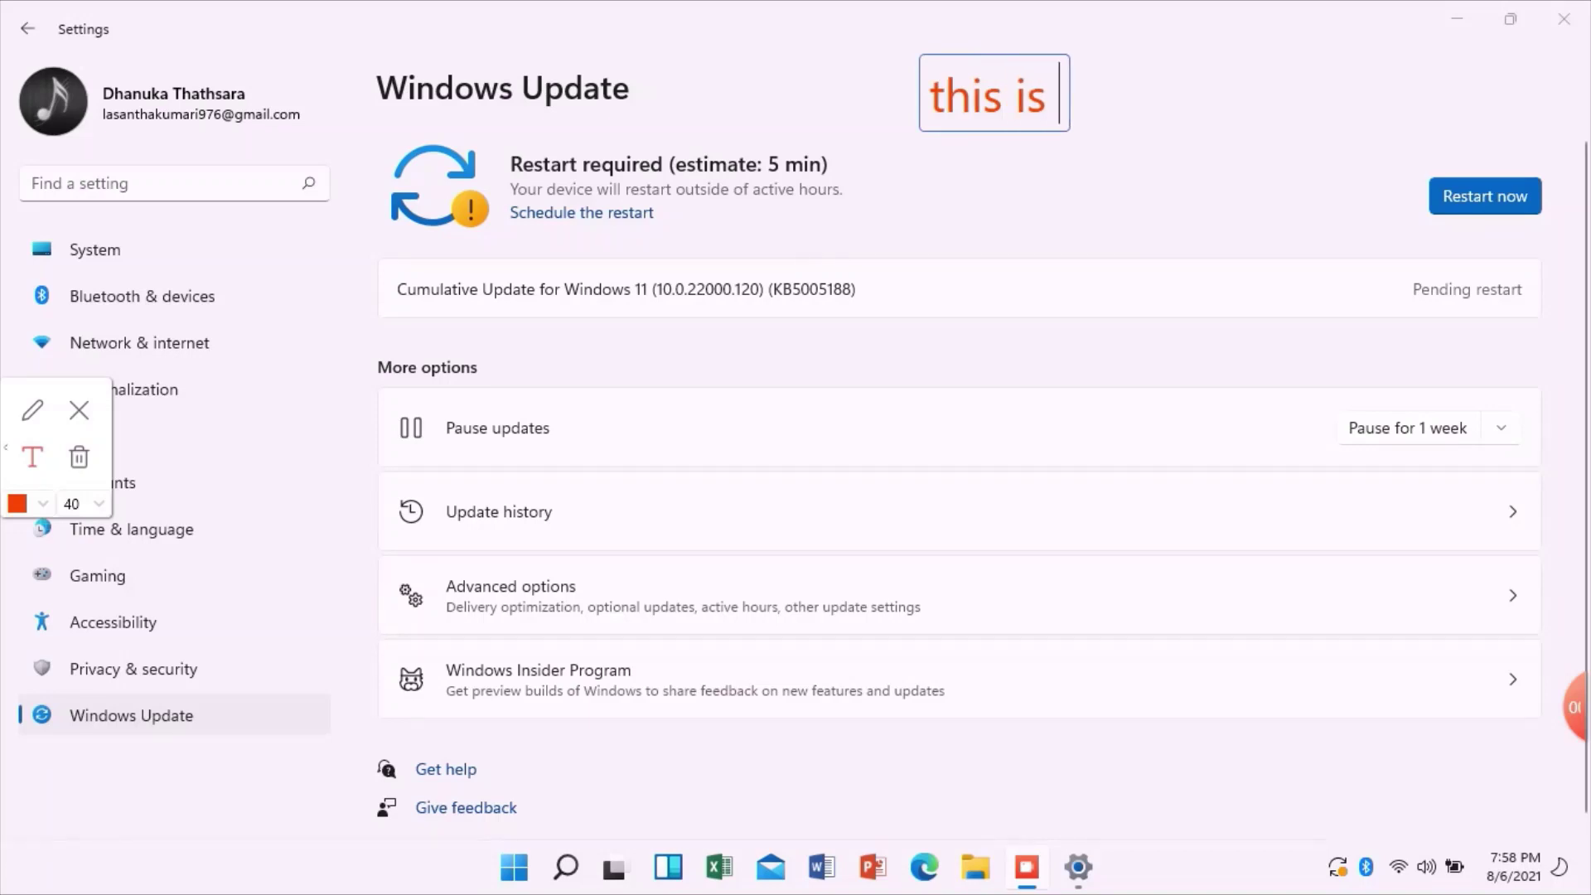
{"action": "type", "text": "new"}
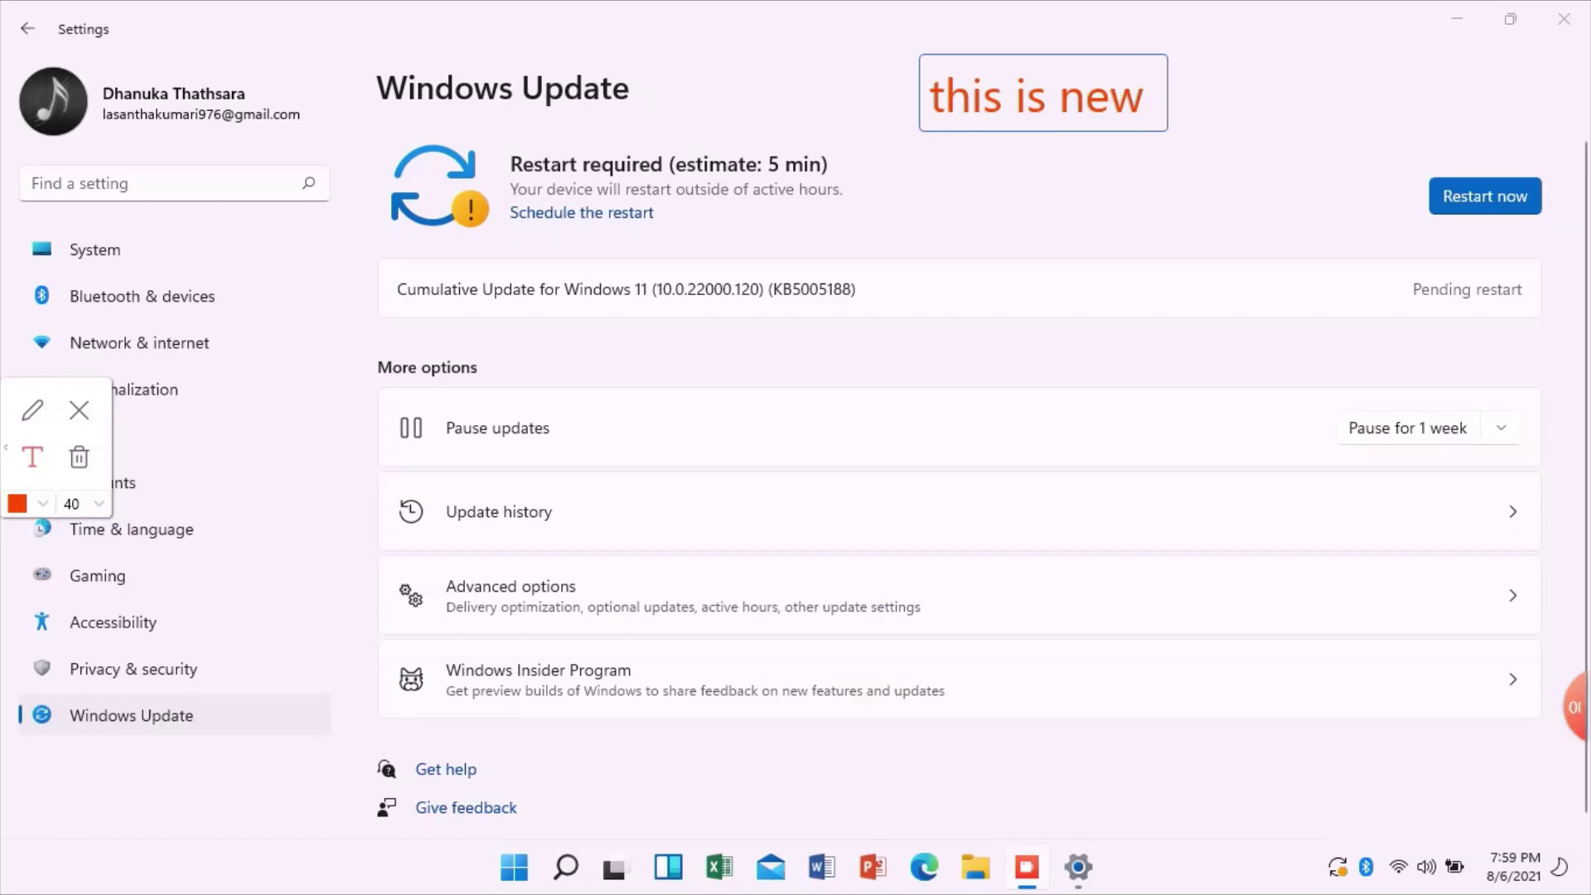
{"action": "type", "text": " updat"}
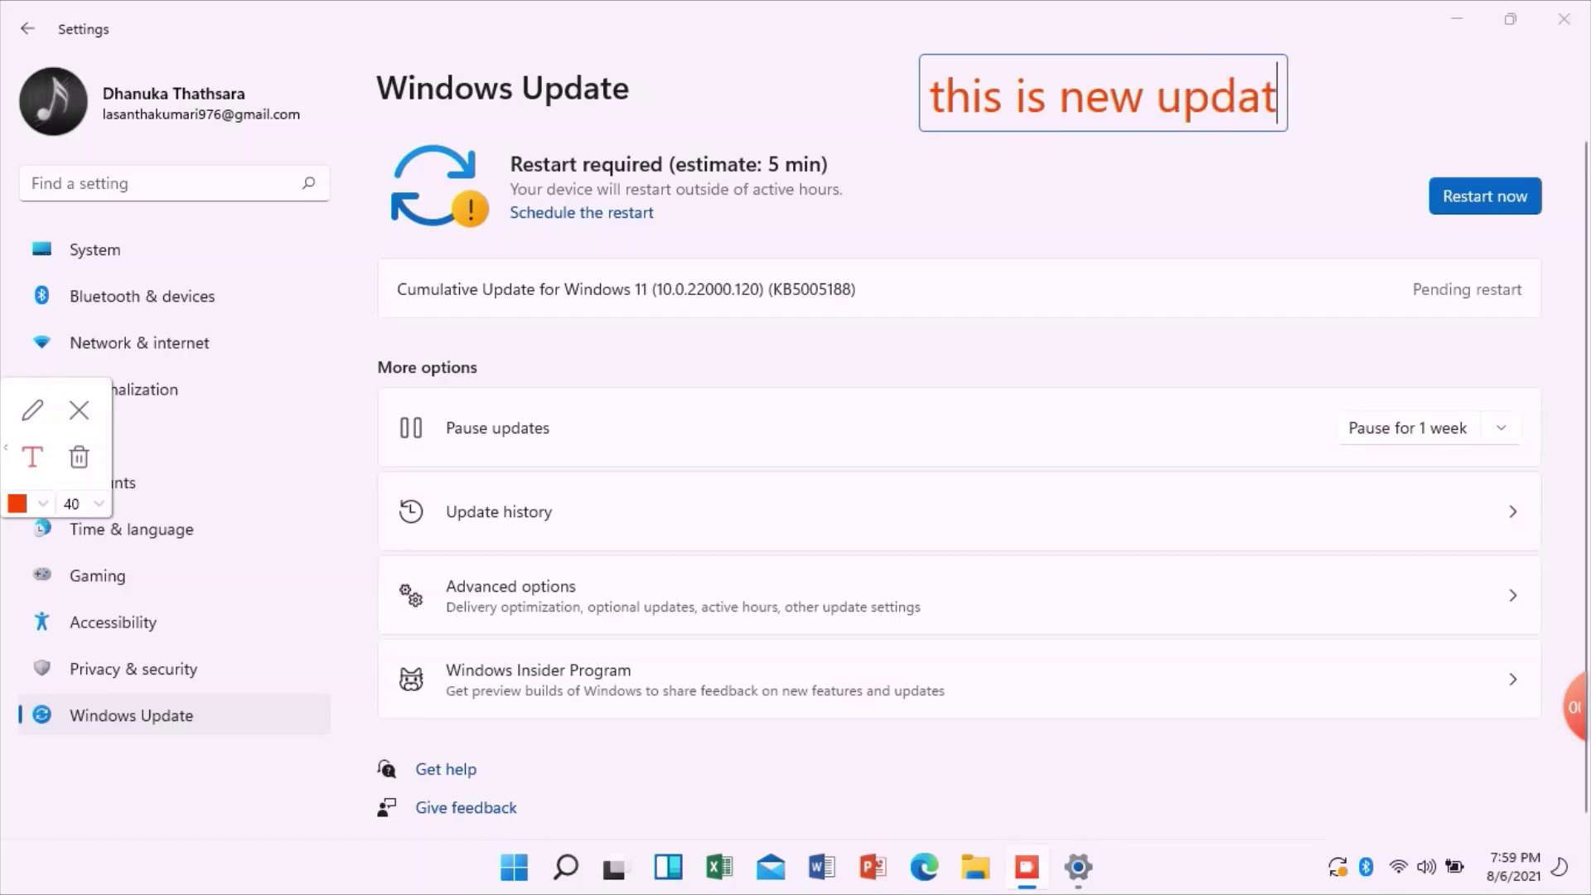
{"action": "type", "text": "e 22"}
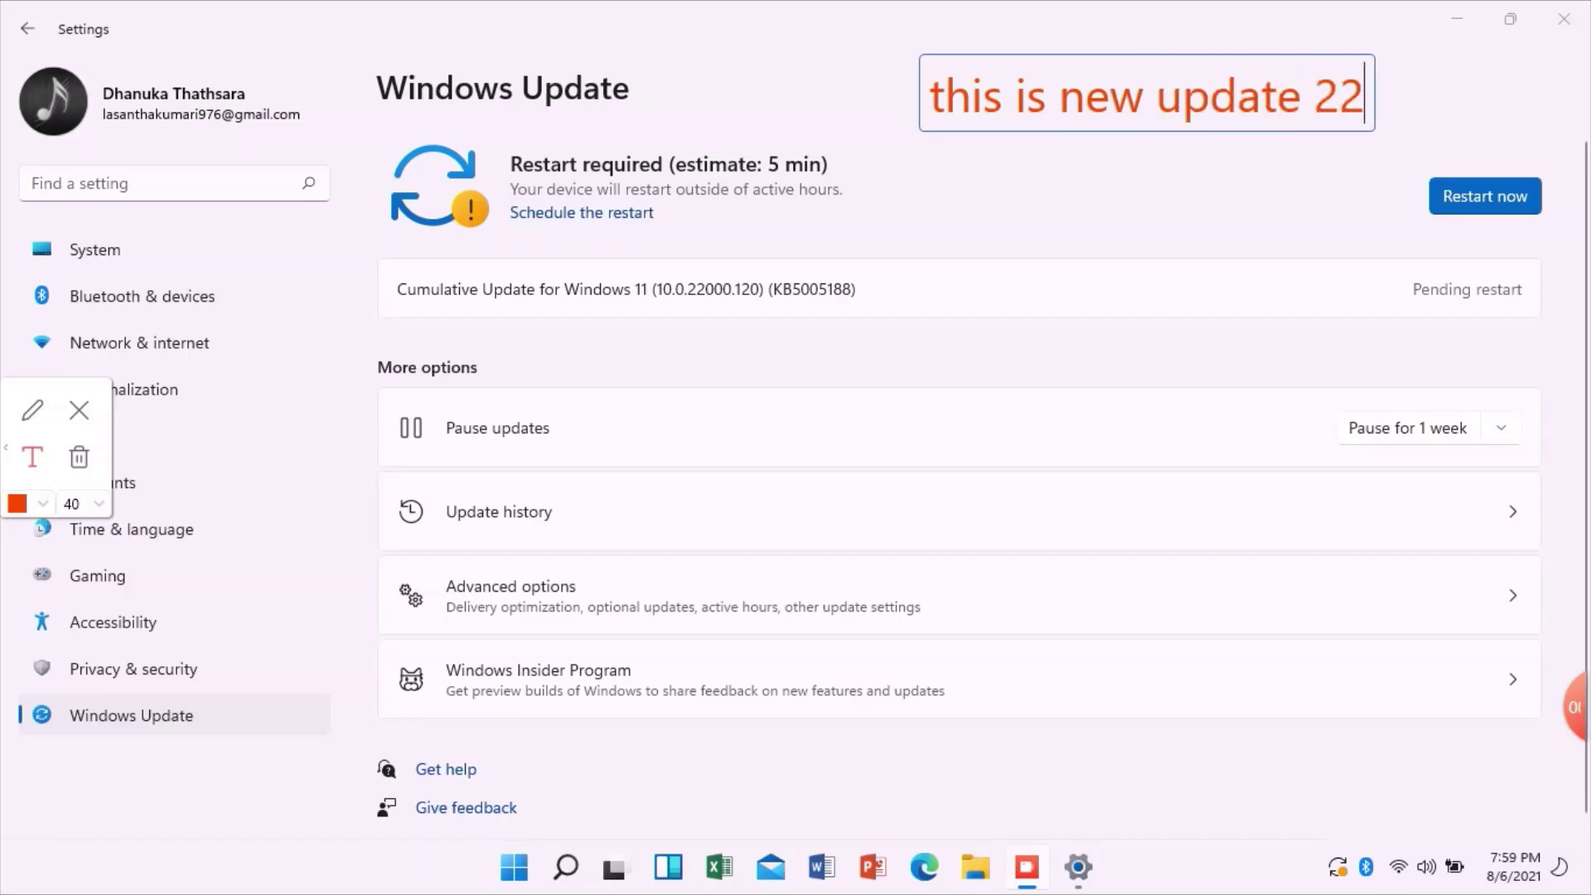
{"action": "type", "text": "0000"}
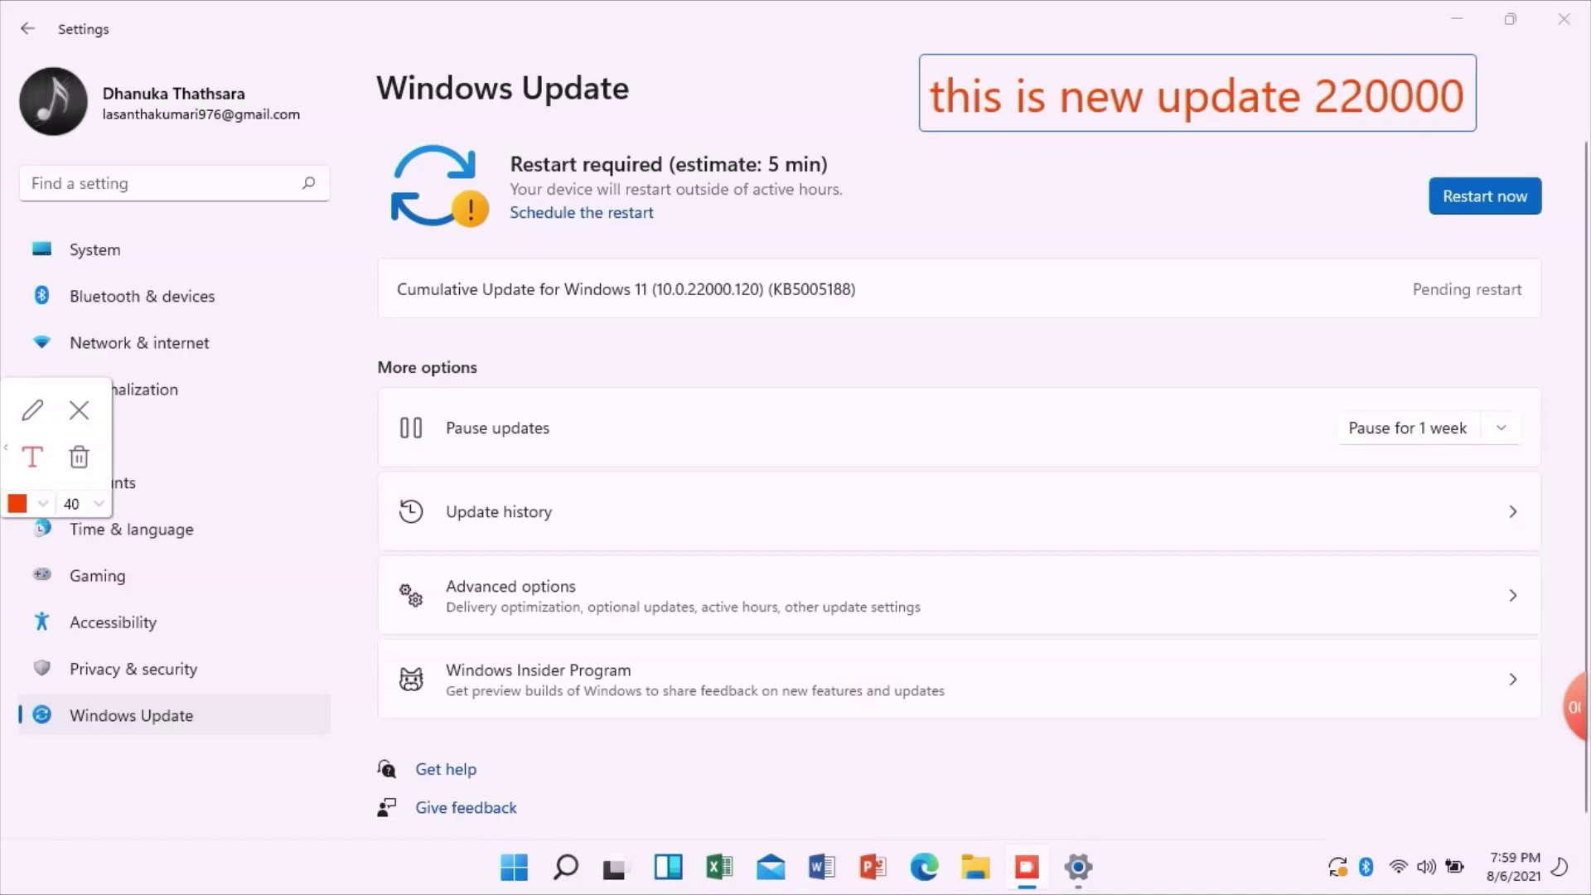
{"action": "key", "text": "BackSpace"}
{"action": "type", "text": ".120"}
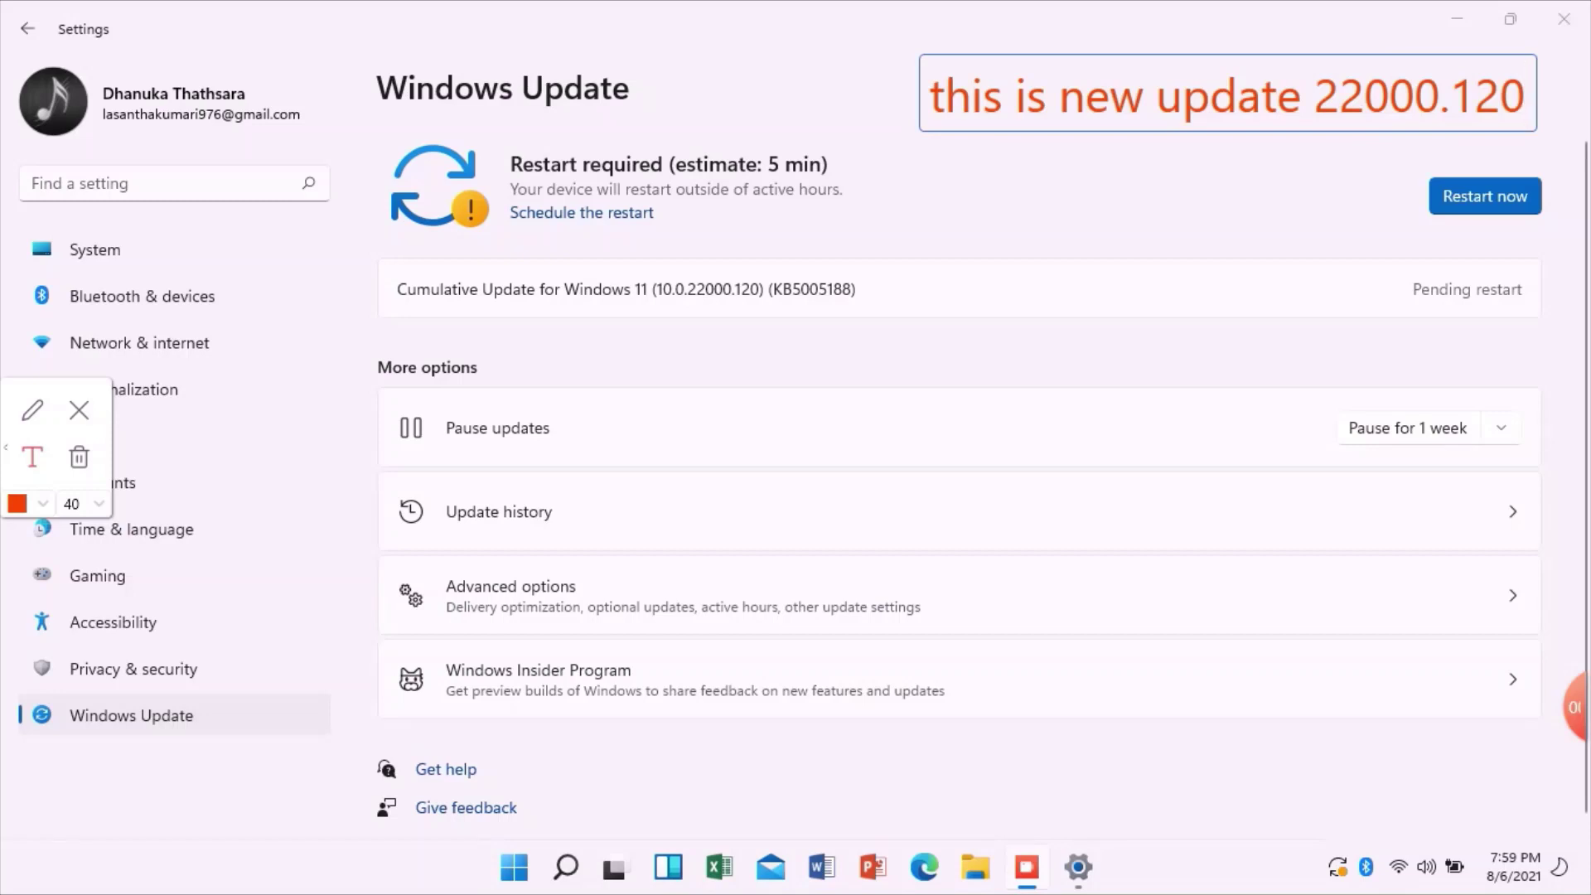
Mark the cumulative update entry with a red arrow from the text, a black underline and a black box around 10.0.22000.120, and exit annotation mode
{"action": "left_click", "coordinate": [37, 410]}
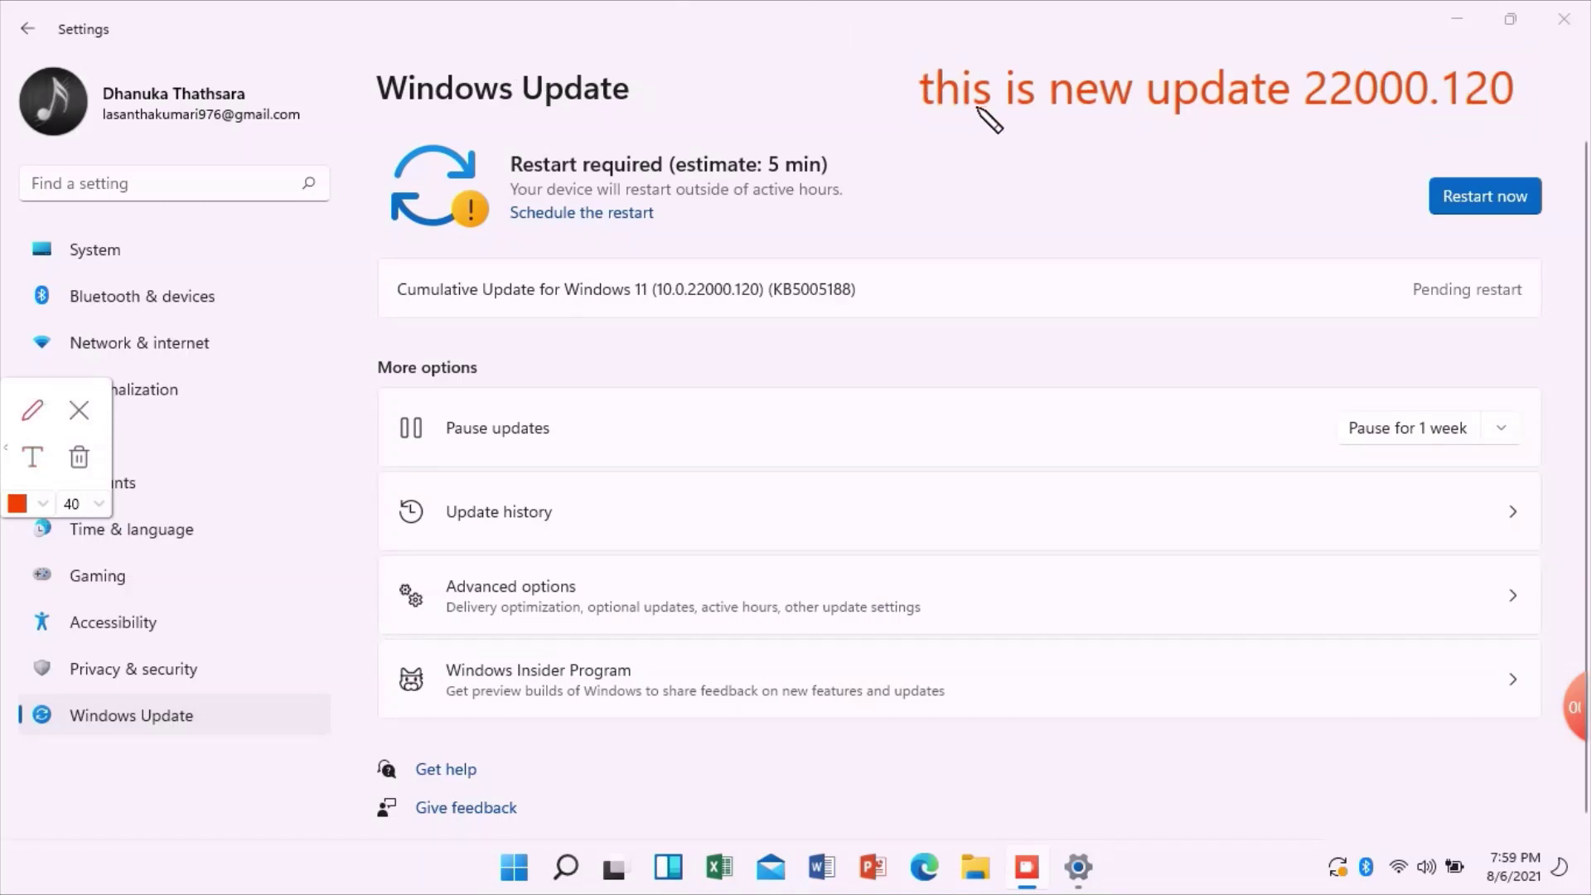
{"action": "mouse_move", "coordinate": [1010, 131]}
{"action": "left_mouse_down"}
{"action": "mouse_move", "coordinate": [962, 278]}
{"action": "mouse_move", "coordinate": [887, 302]}
{"action": "mouse_move", "coordinate": [883, 280]}
{"action": "mouse_move", "coordinate": [872, 308]}
{"action": "mouse_move", "coordinate": [943, 312]}
{"action": "left_mouse_up"}
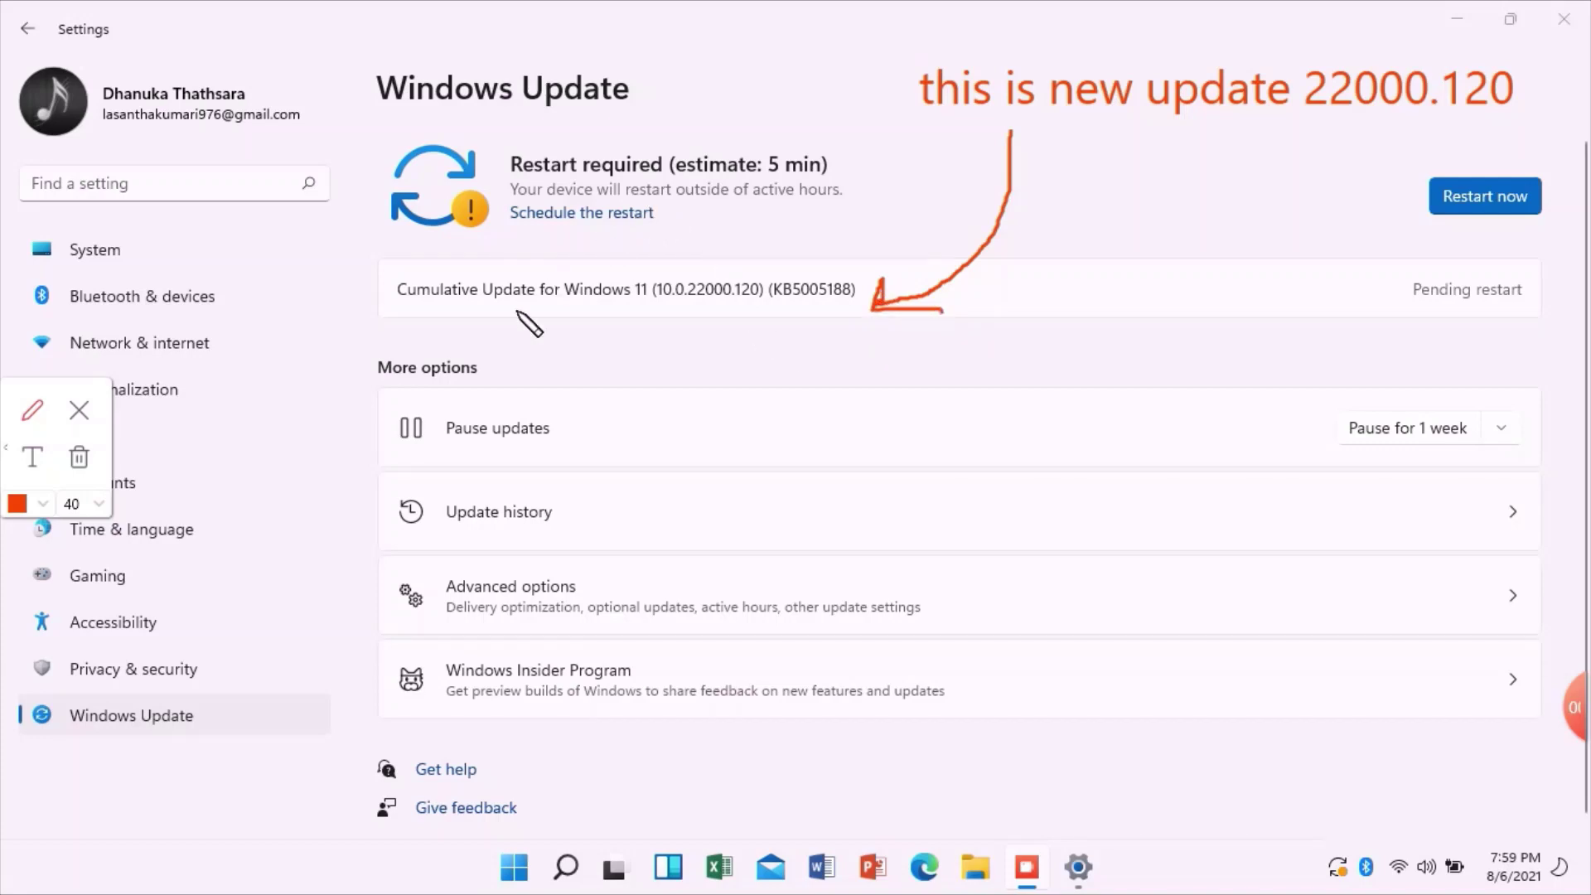
{"action": "left_click", "coordinate": [26, 504]}
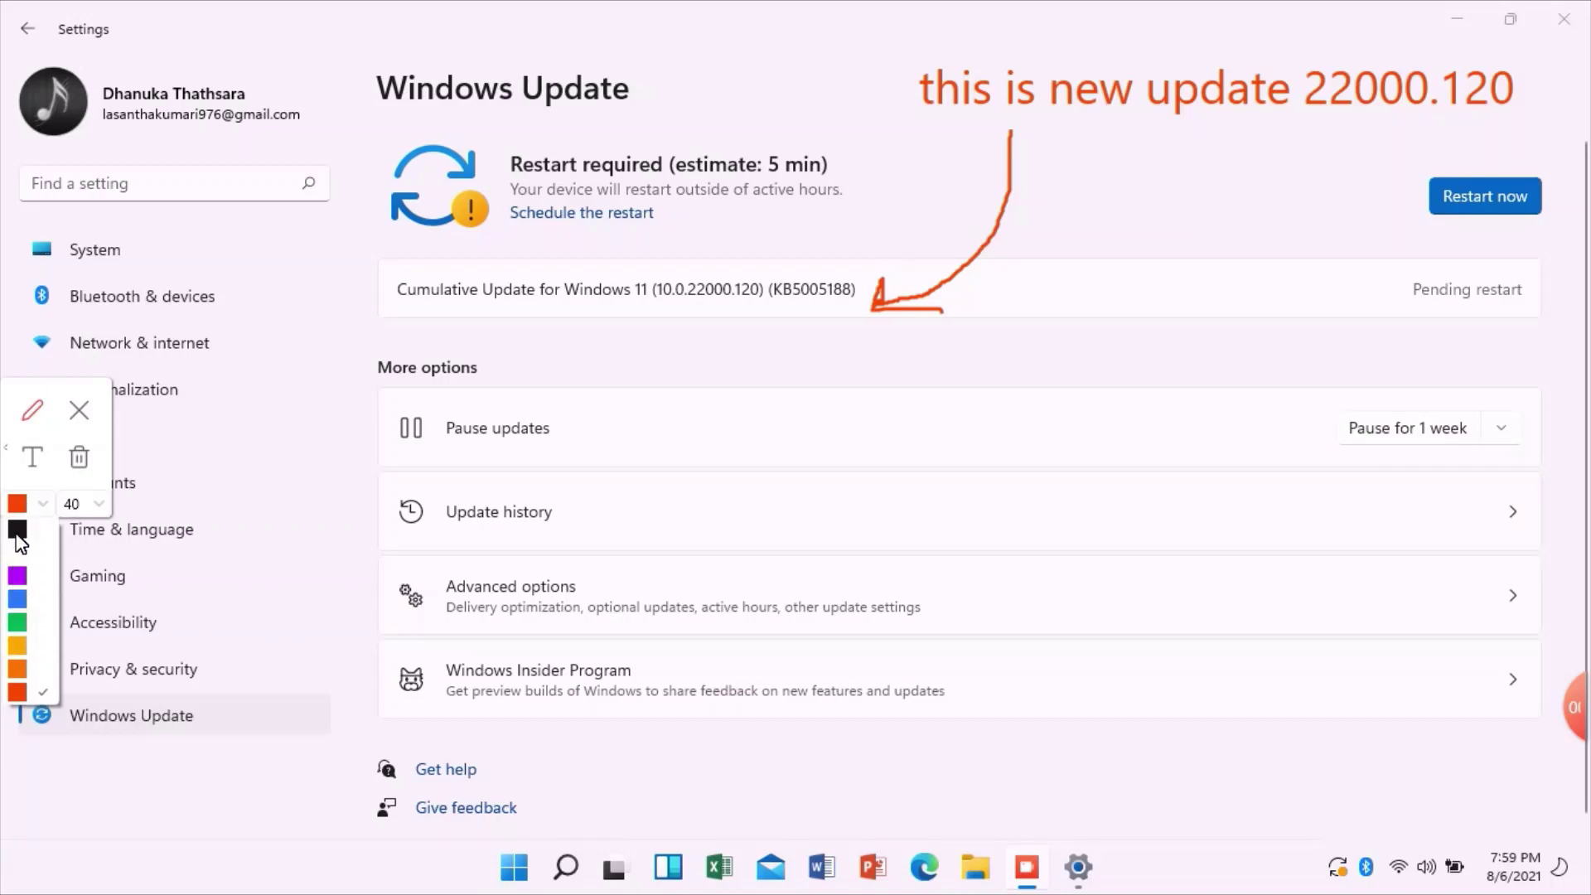
{"action": "left_click", "coordinate": [17, 530]}
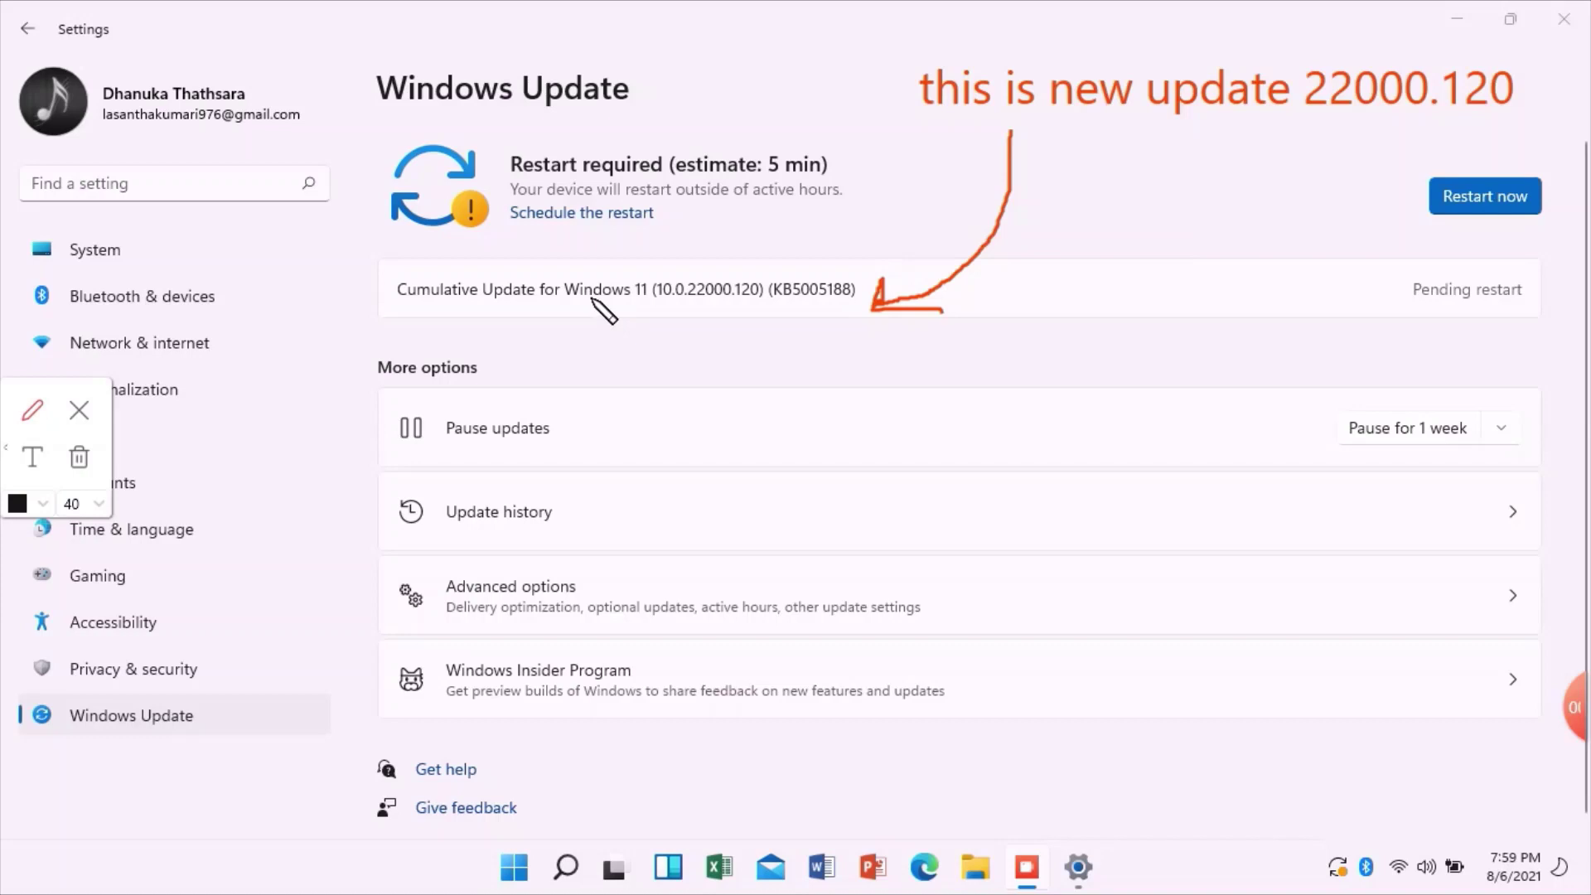
{"action": "left_click_drag", "start_coordinate": [557, 302], "coordinate": [875, 301]}
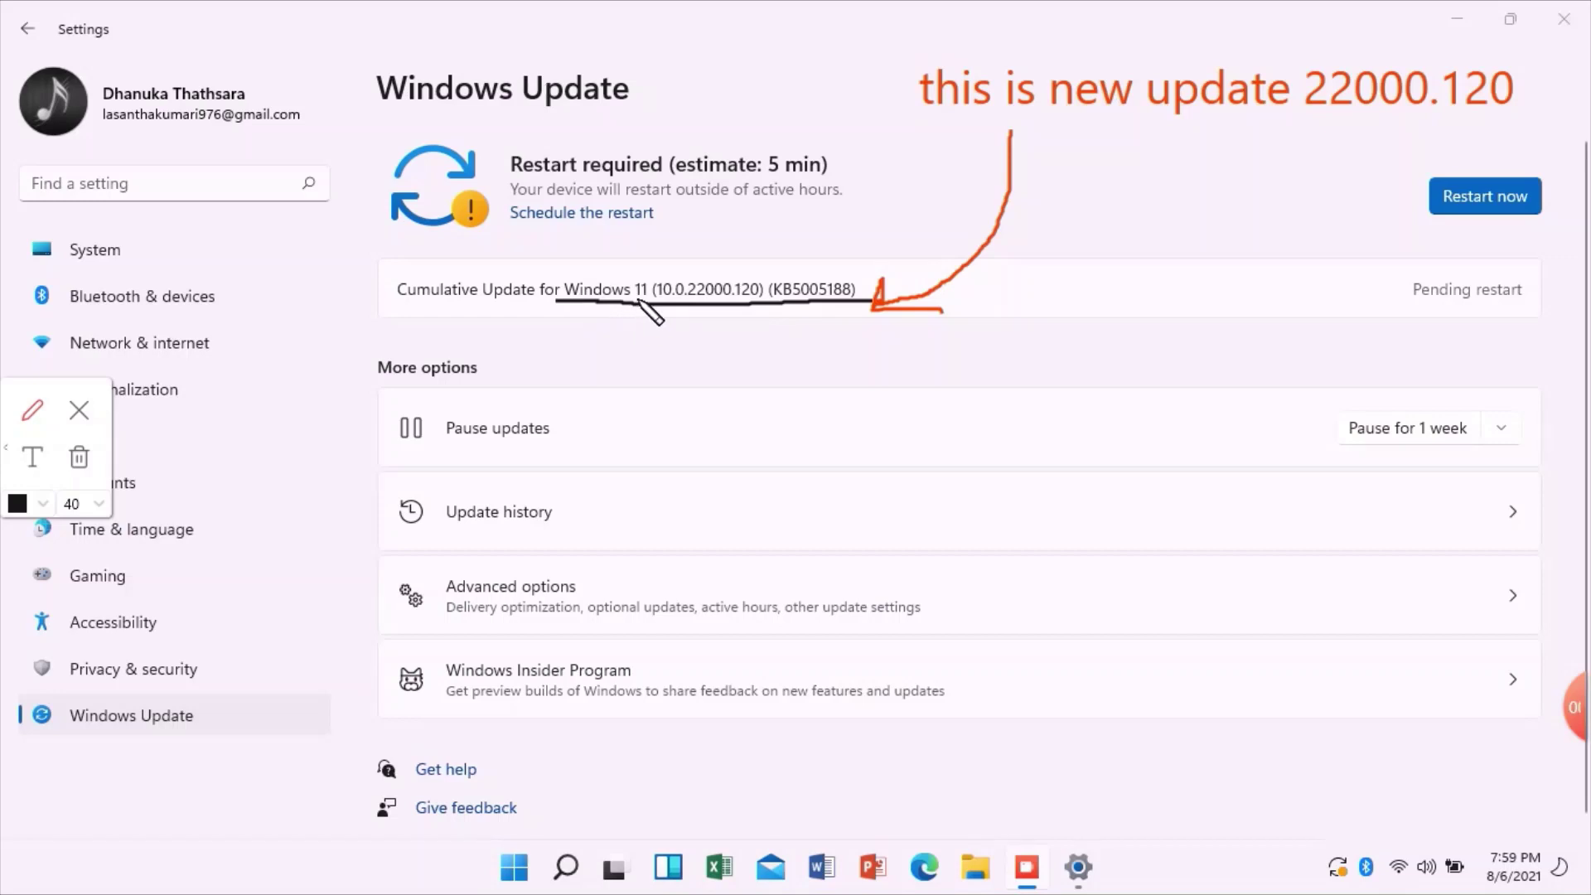
{"action": "mouse_move", "coordinate": [648, 304]}
{"action": "left_mouse_down"}
{"action": "mouse_move", "coordinate": [675, 260]}
{"action": "mouse_move", "coordinate": [773, 274]}
{"action": "mouse_move", "coordinate": [772, 302]}
{"action": "left_mouse_up"}
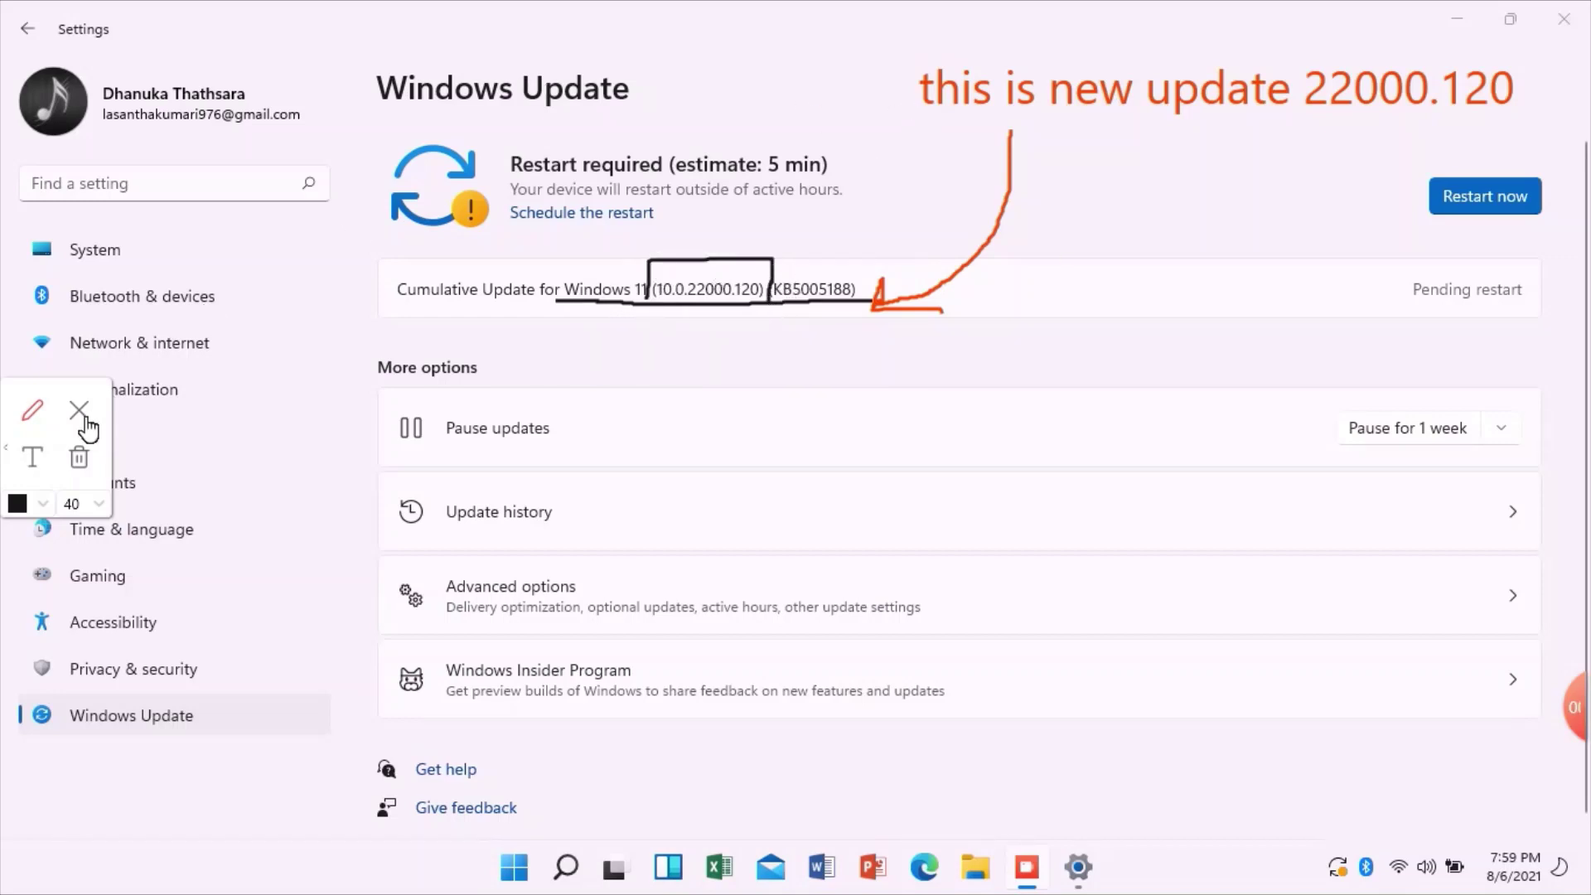
{"action": "left_click", "coordinate": [79, 413]}
Annotate the area beside the Windows Update heading with the blue text "Now Install New Update" at size 40, and exit the annotation mode
{"action": "mouse_move", "coordinate": [1547, 682]}
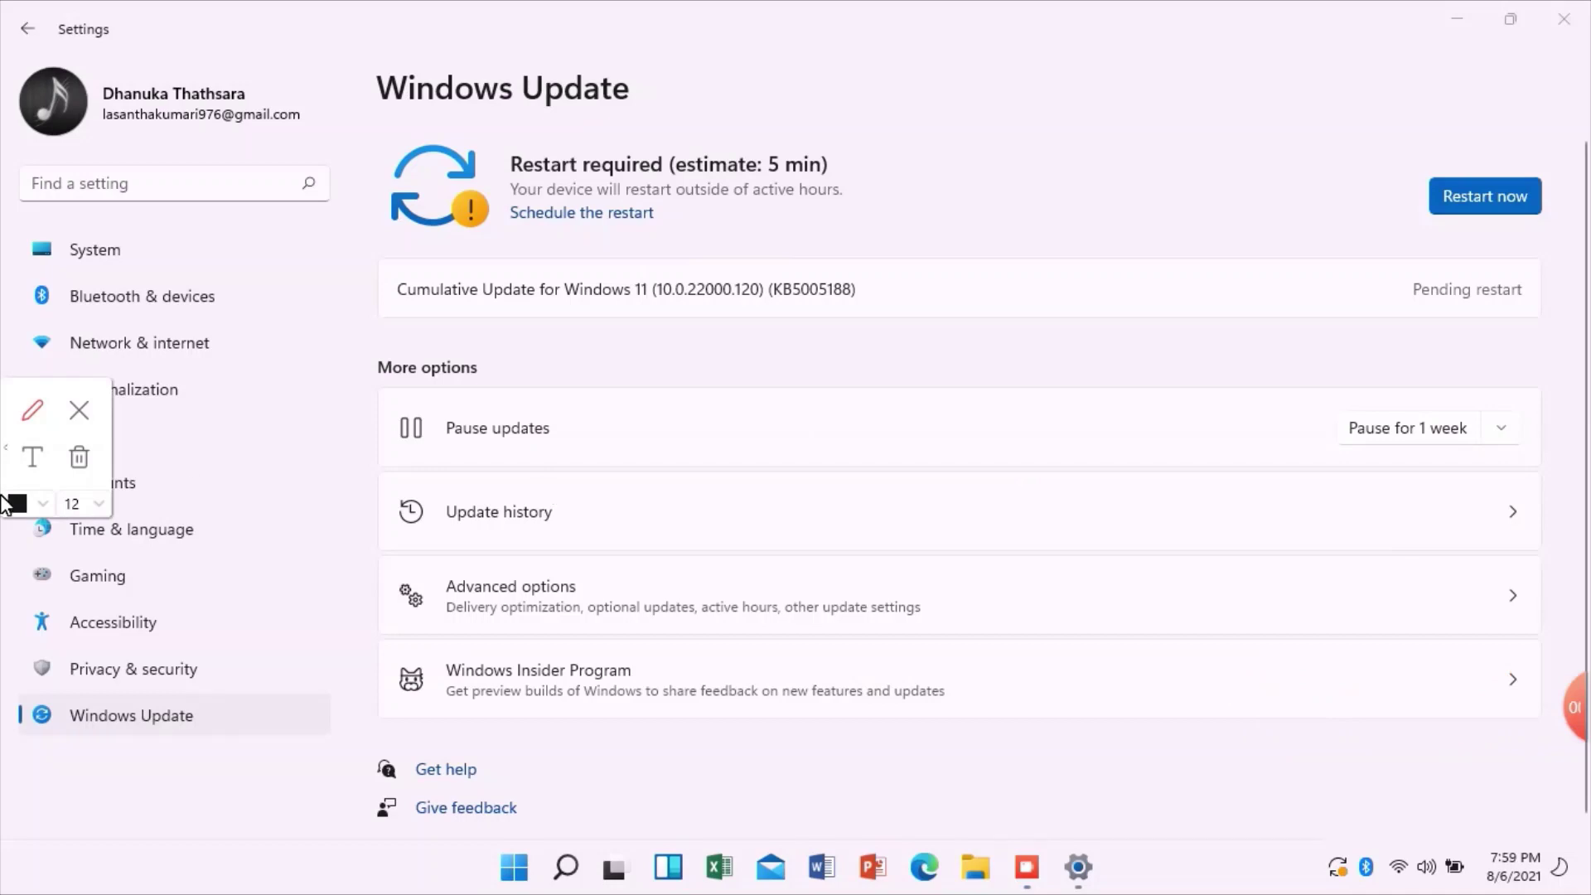
{"action": "left_click", "coordinate": [33, 464]}
{"action": "left_click", "coordinate": [33, 497]}
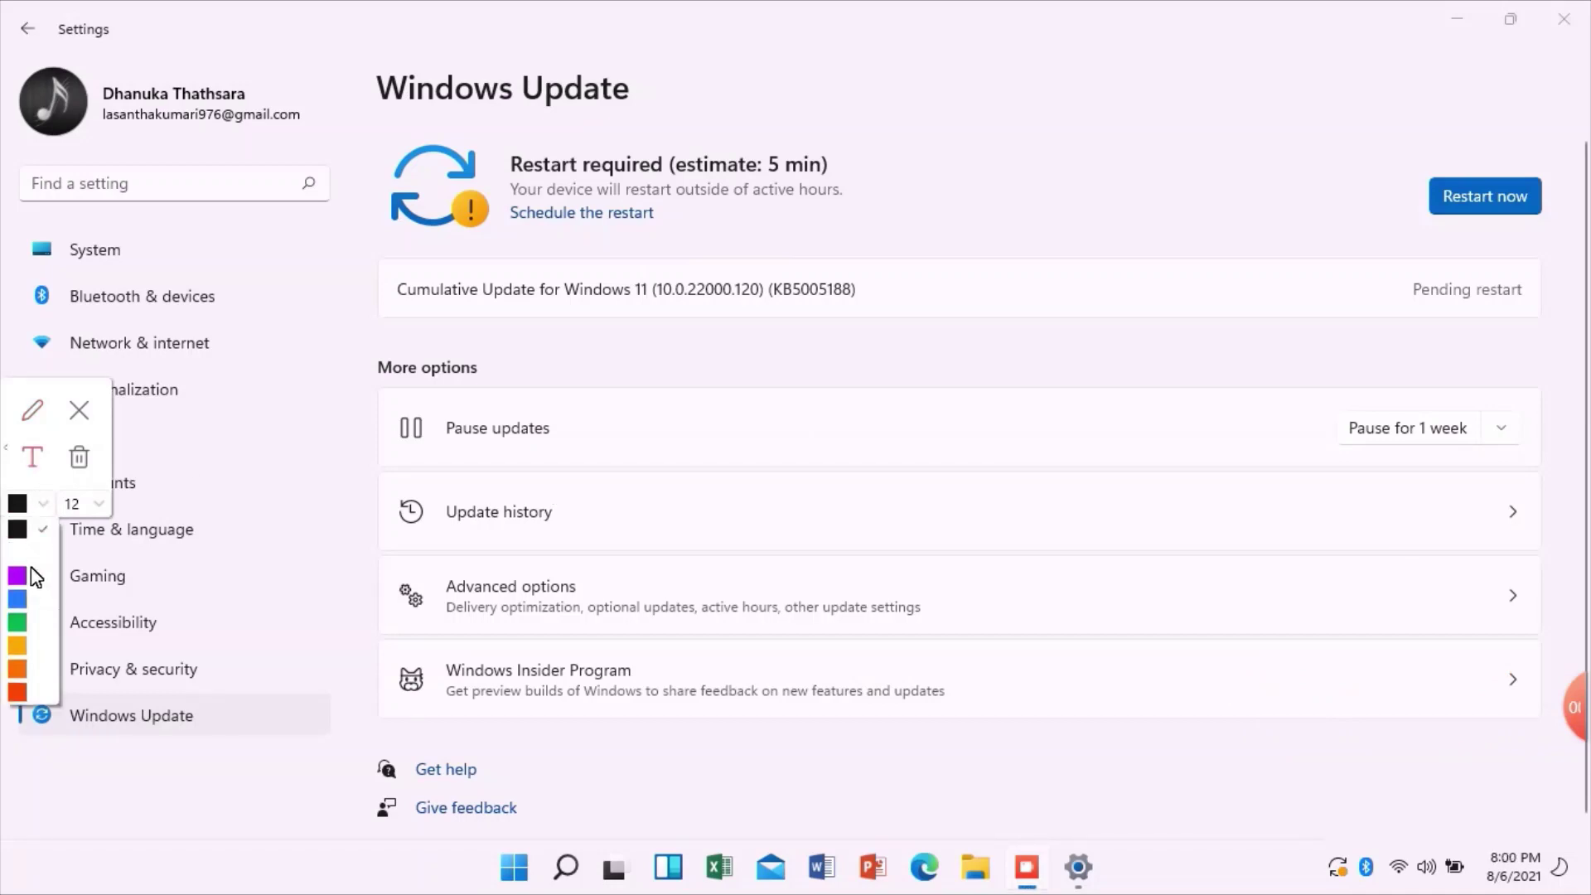
{"action": "left_click", "coordinate": [18, 598]}
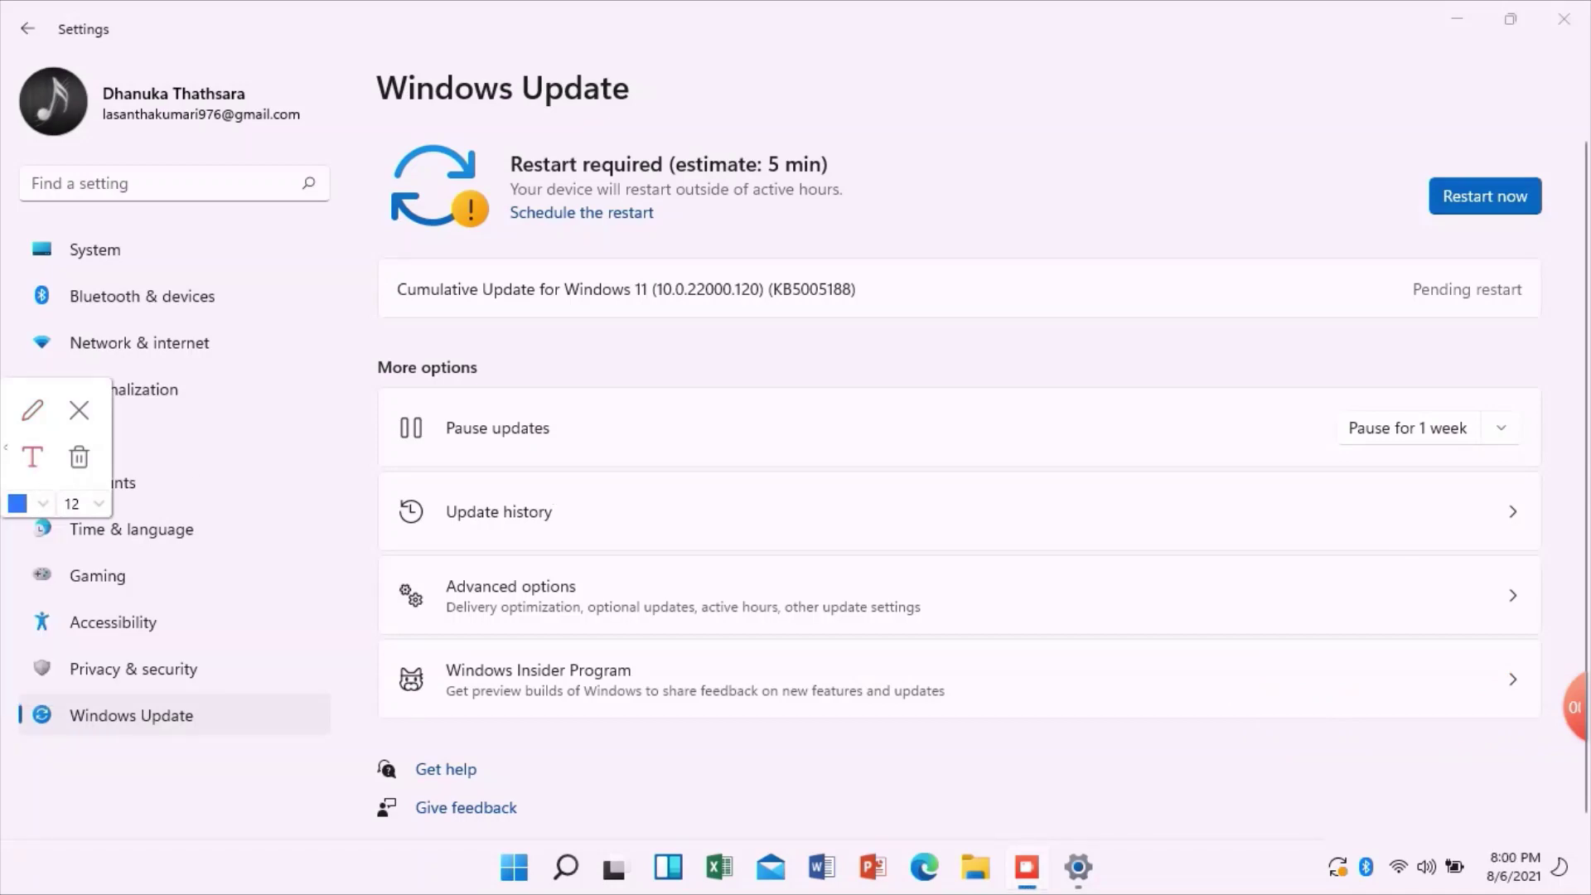
{"action": "left_click", "coordinate": [97, 504]}
{"action": "left_click", "coordinate": [72, 693]}
{"action": "left_click", "coordinate": [787, 108]}
{"action": "type", "text": "Now"}
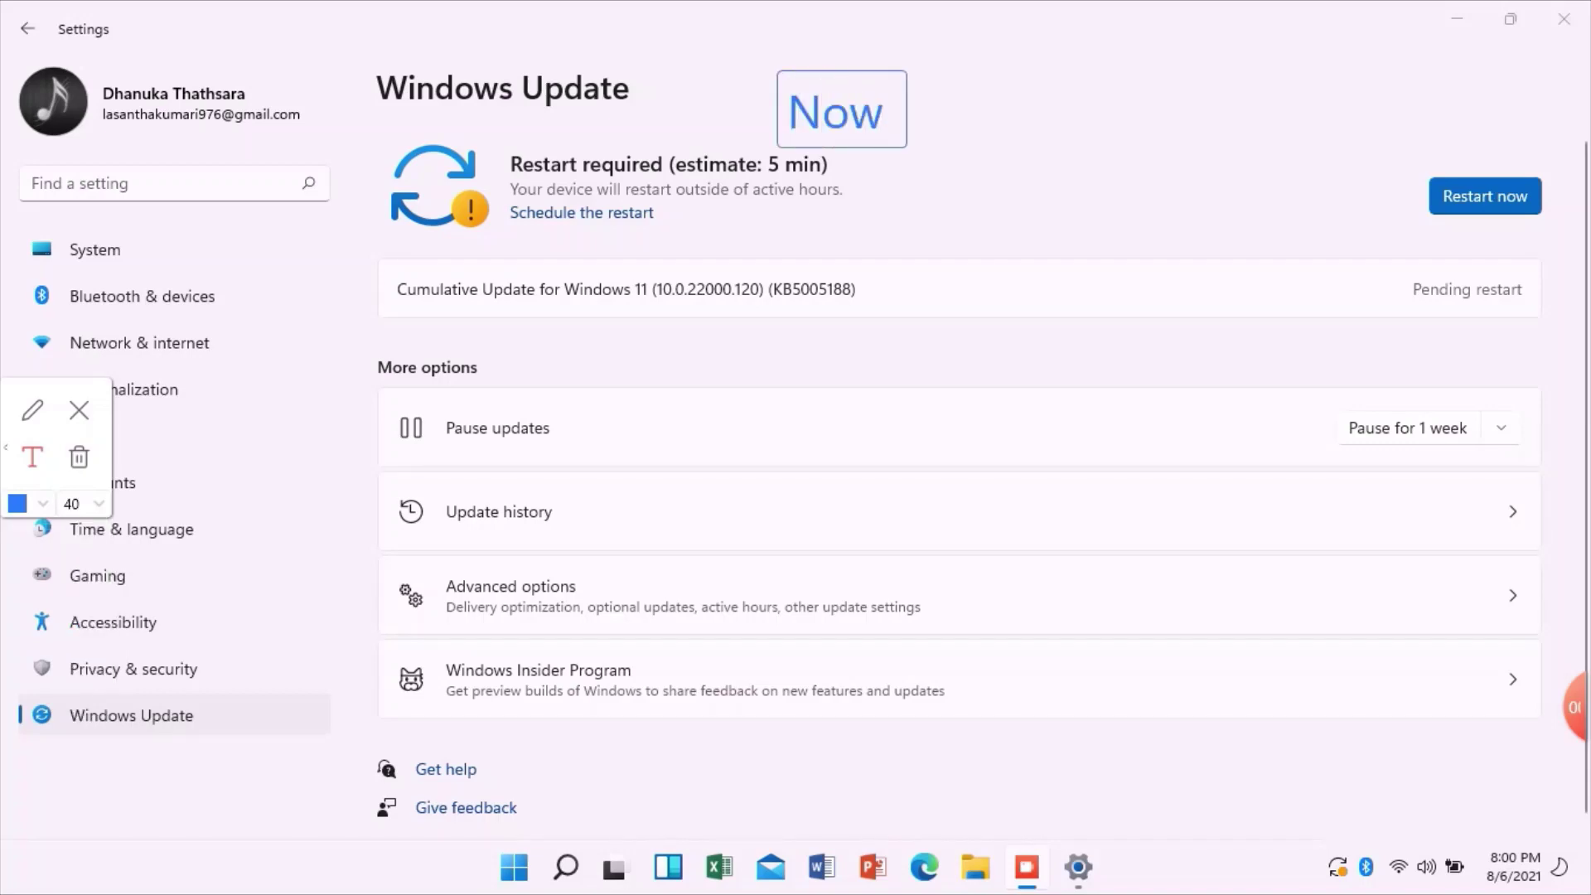
{"action": "type", "text": " In"}
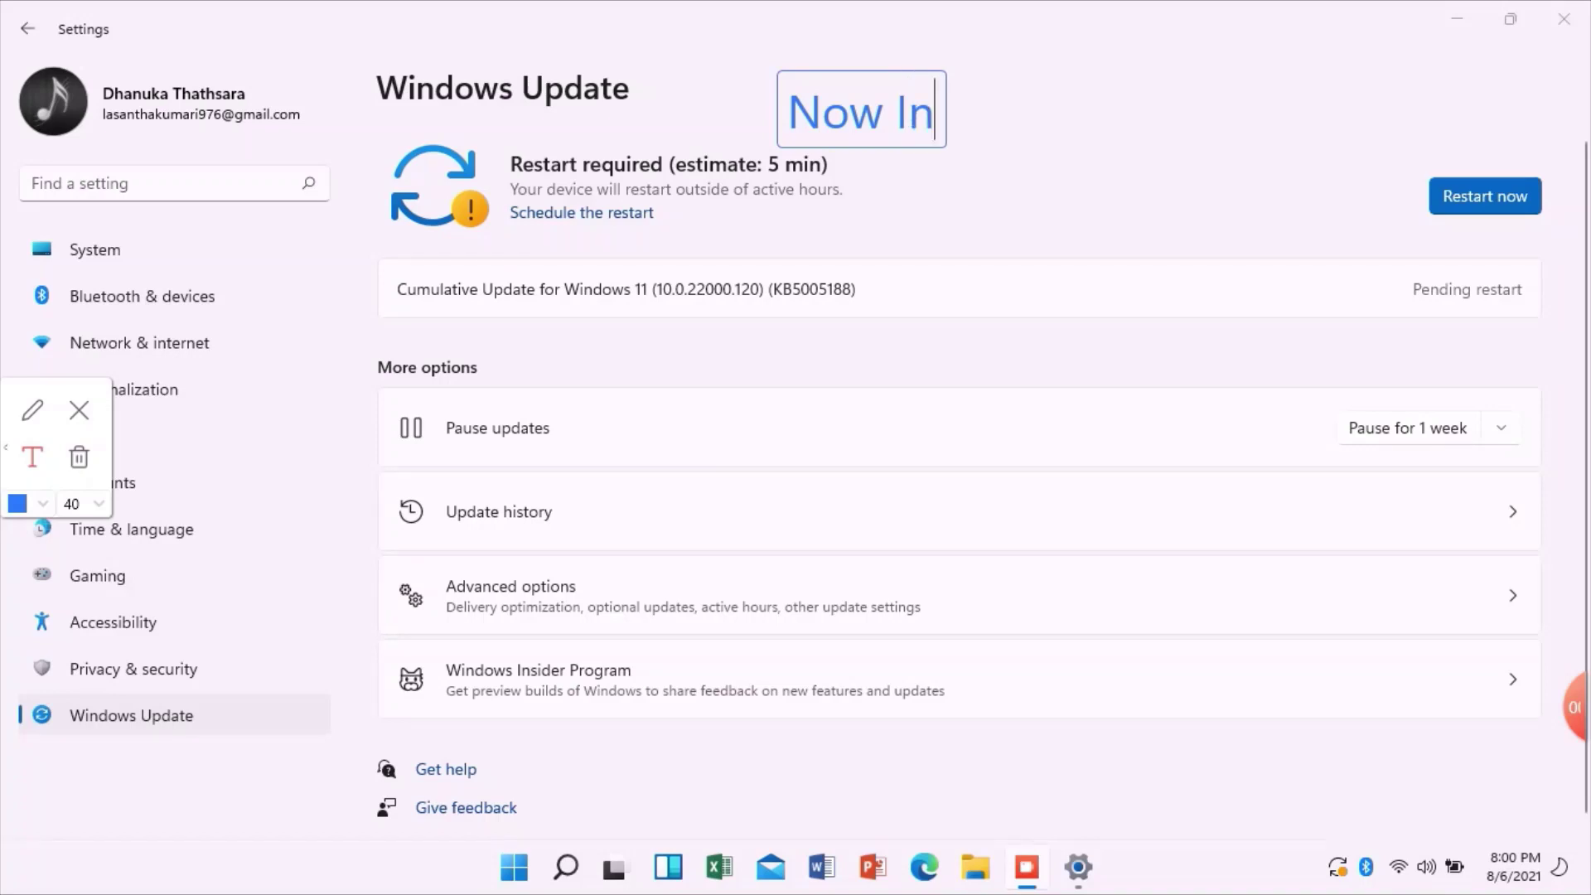
{"action": "type", "text": "stak"}
{"action": "key", "text": "BackSpace"}
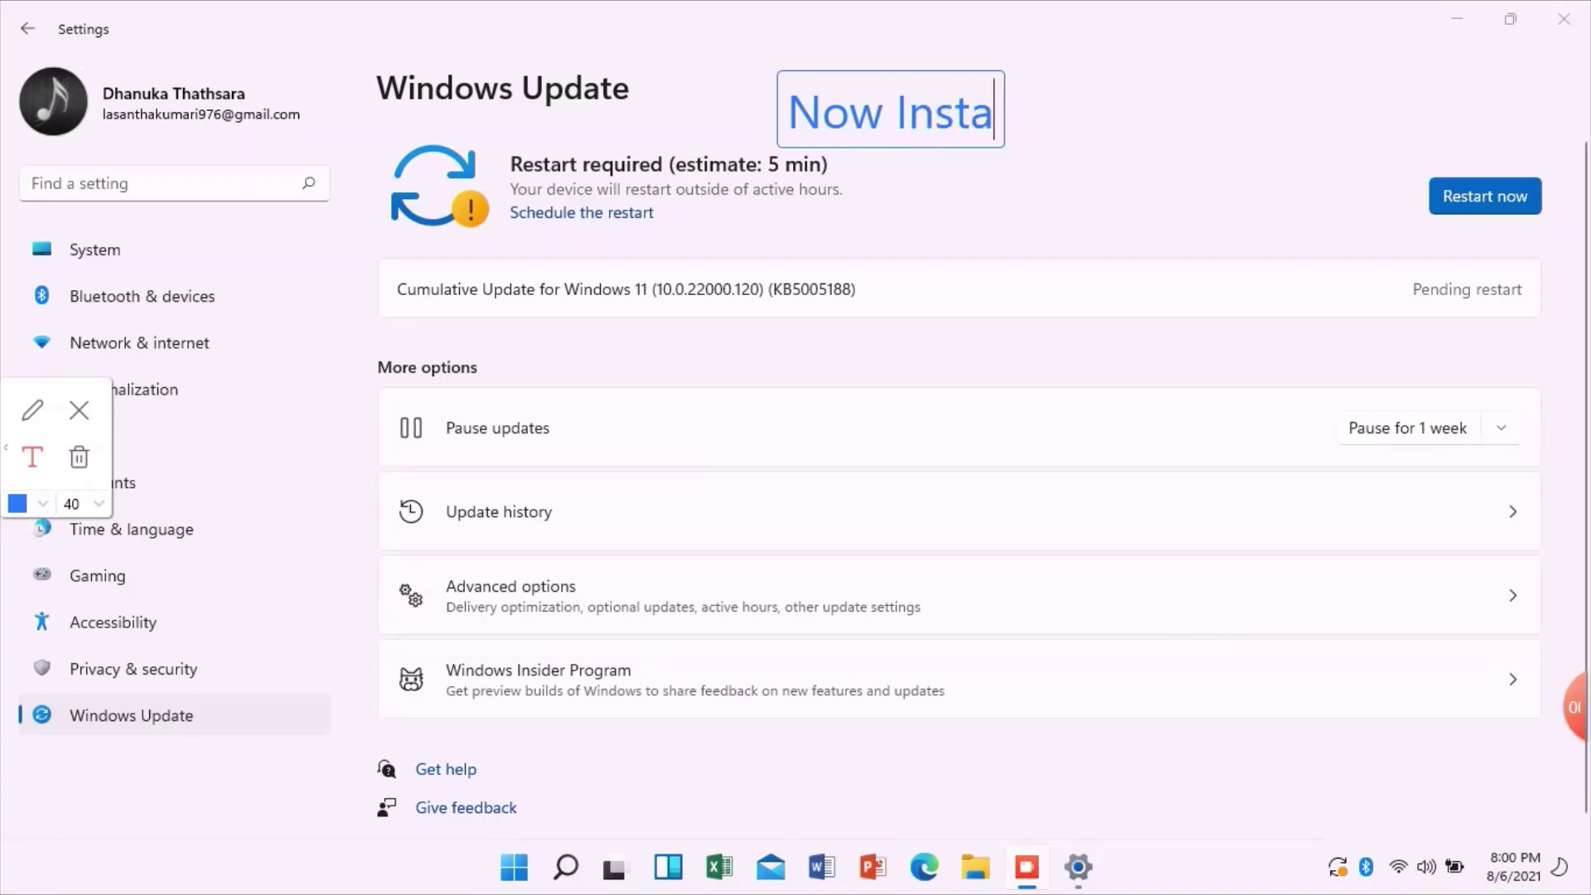
{"action": "type", "text": "ll"}
{"action": "type", "text": "New"}
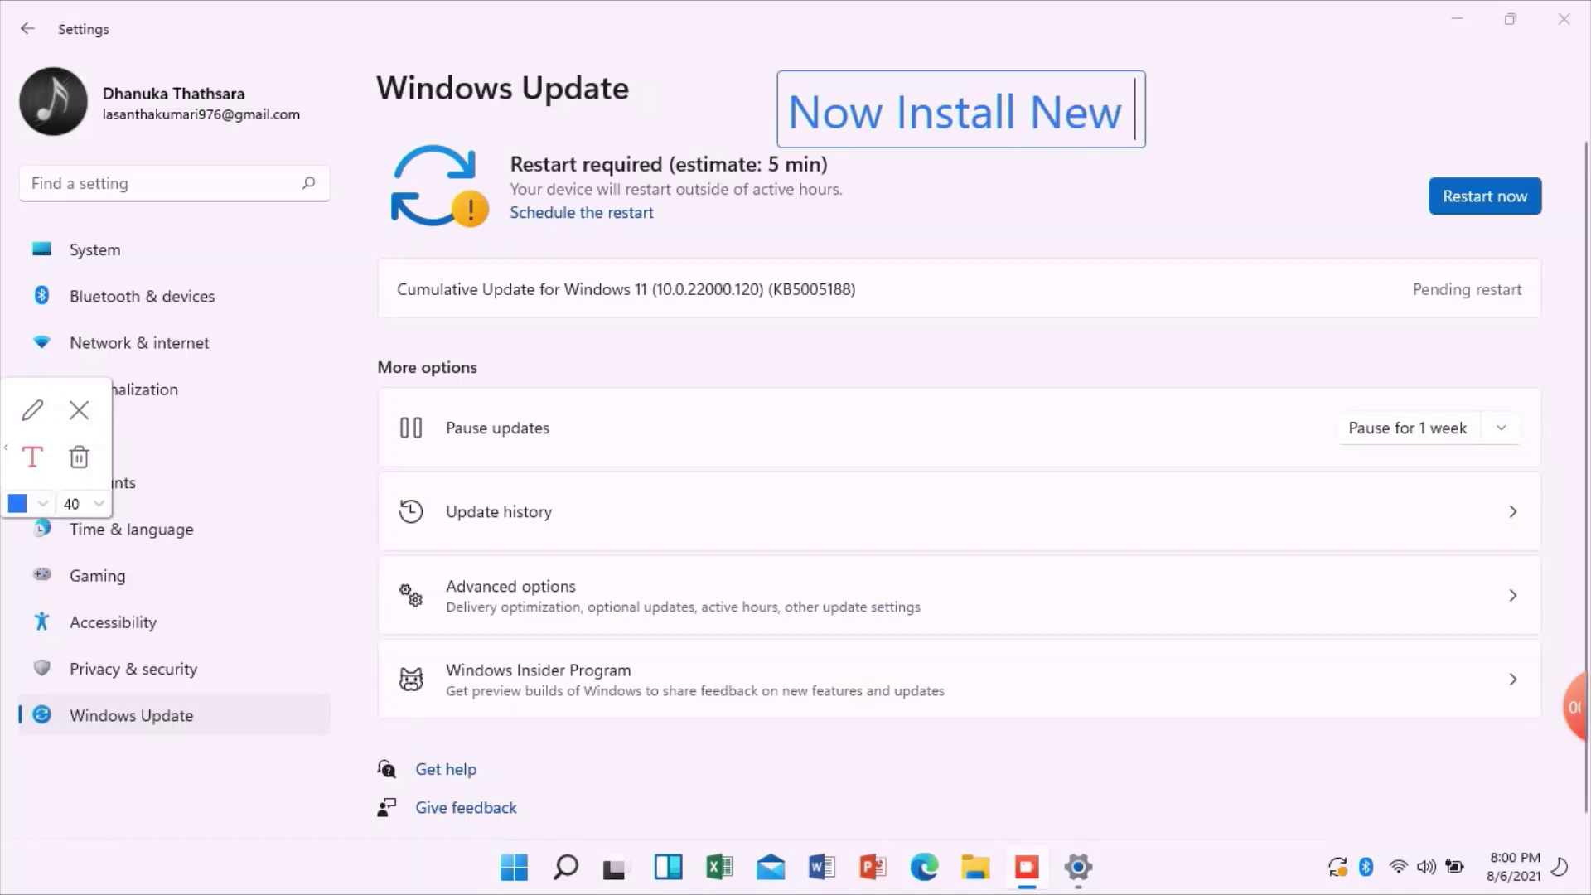
{"action": "type", "text": " Upd"}
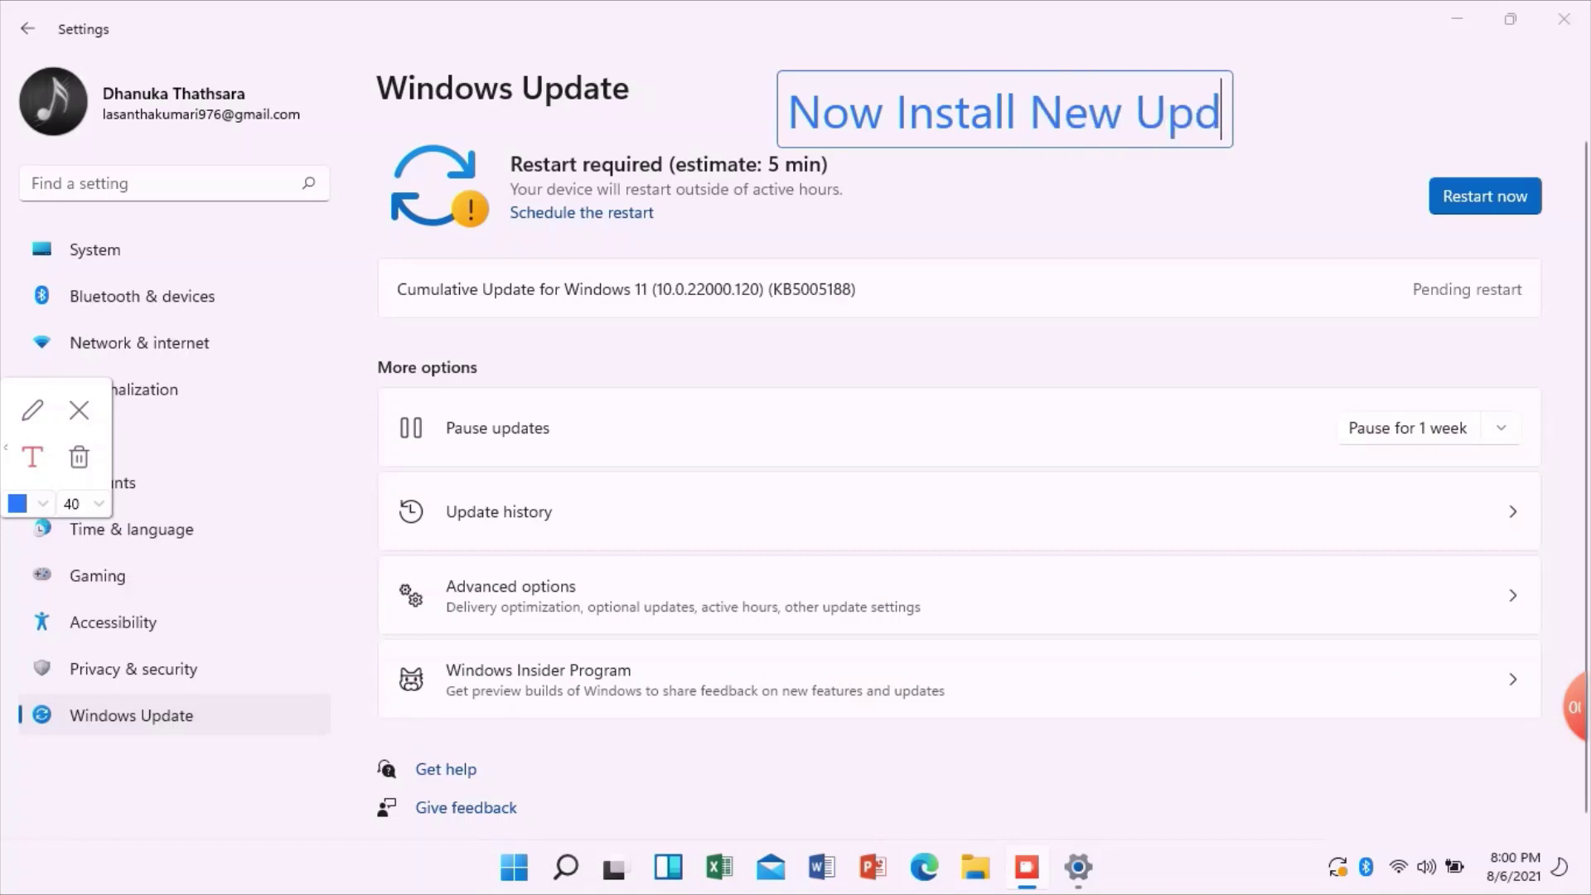
{"action": "type", "text": "ate"}
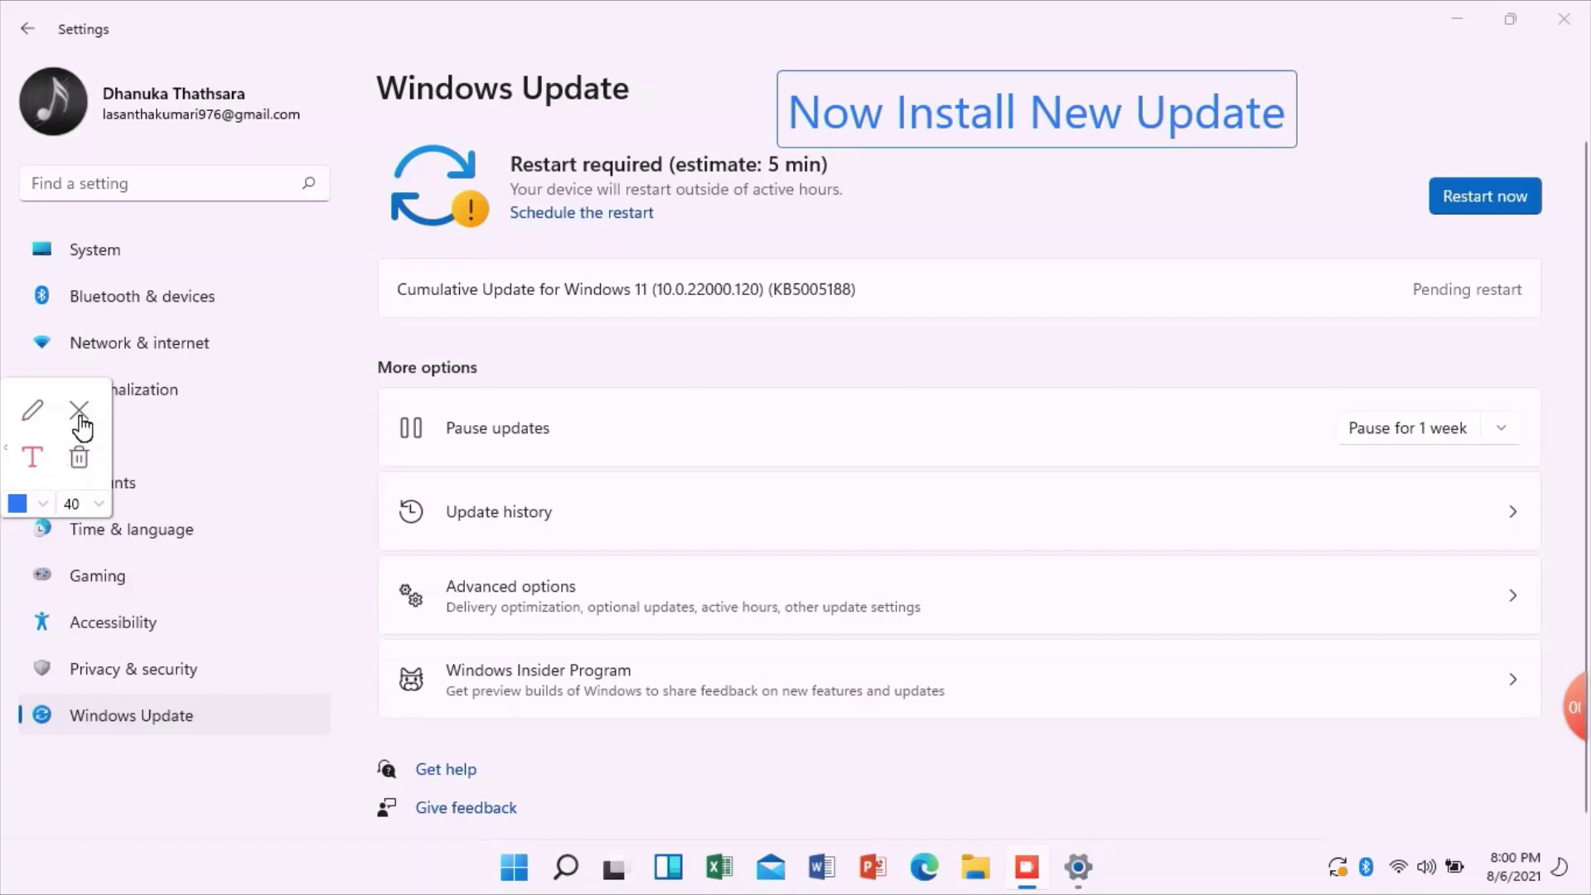
{"action": "left_click", "coordinate": [80, 414]}
Annotate the area beside the Windows Update heading with the purple text "First click the Check for updates" at size 40
{"action": "mouse_move", "coordinate": [1571, 696]}
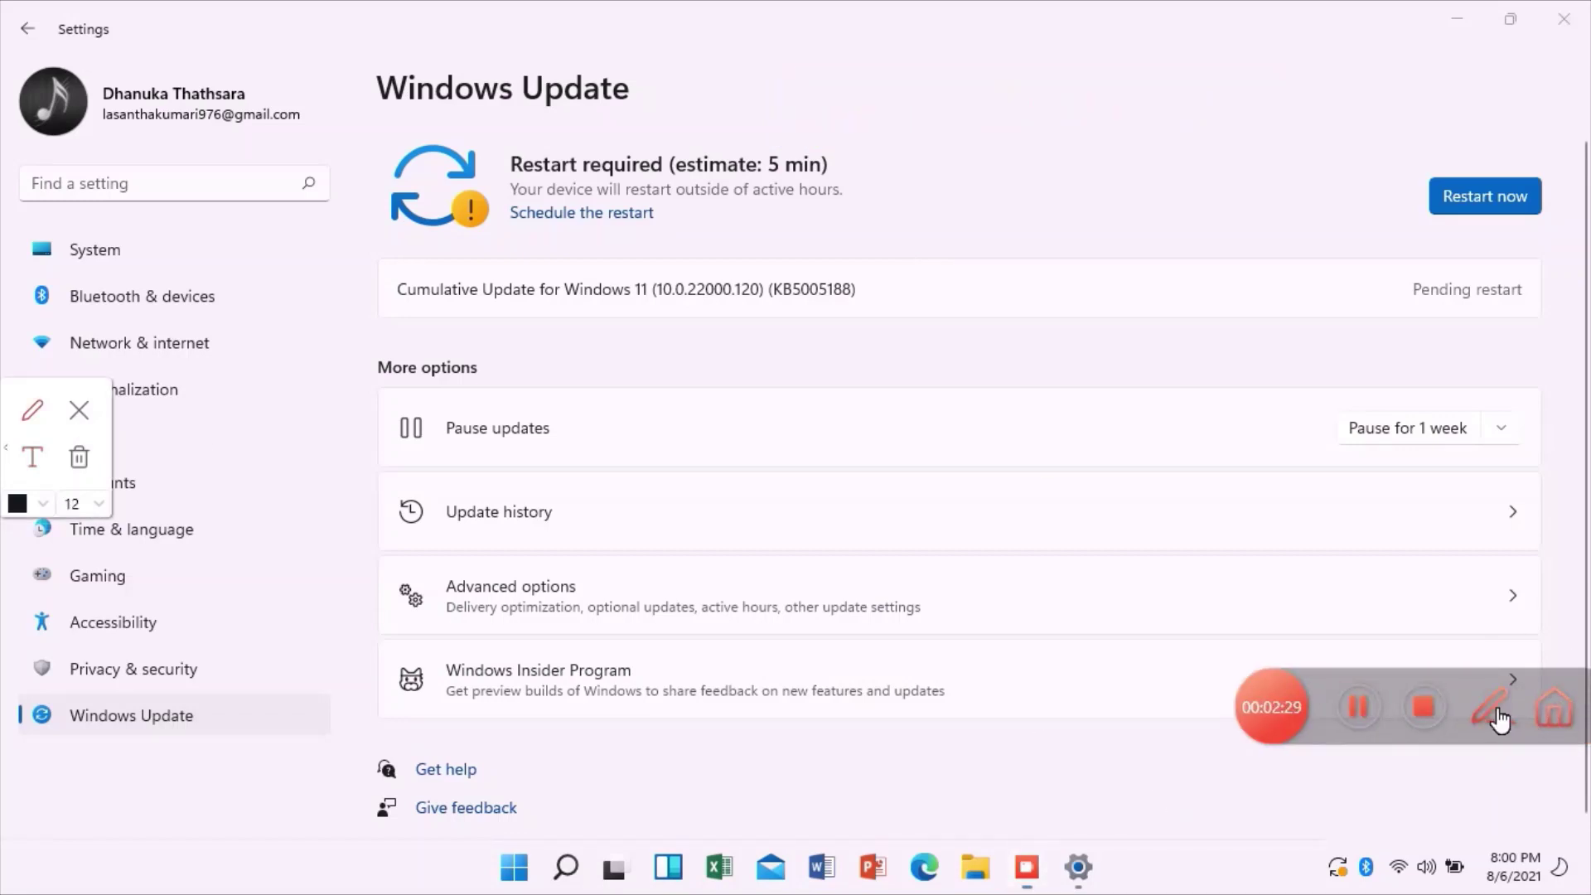
{"action": "left_click", "coordinate": [35, 460]}
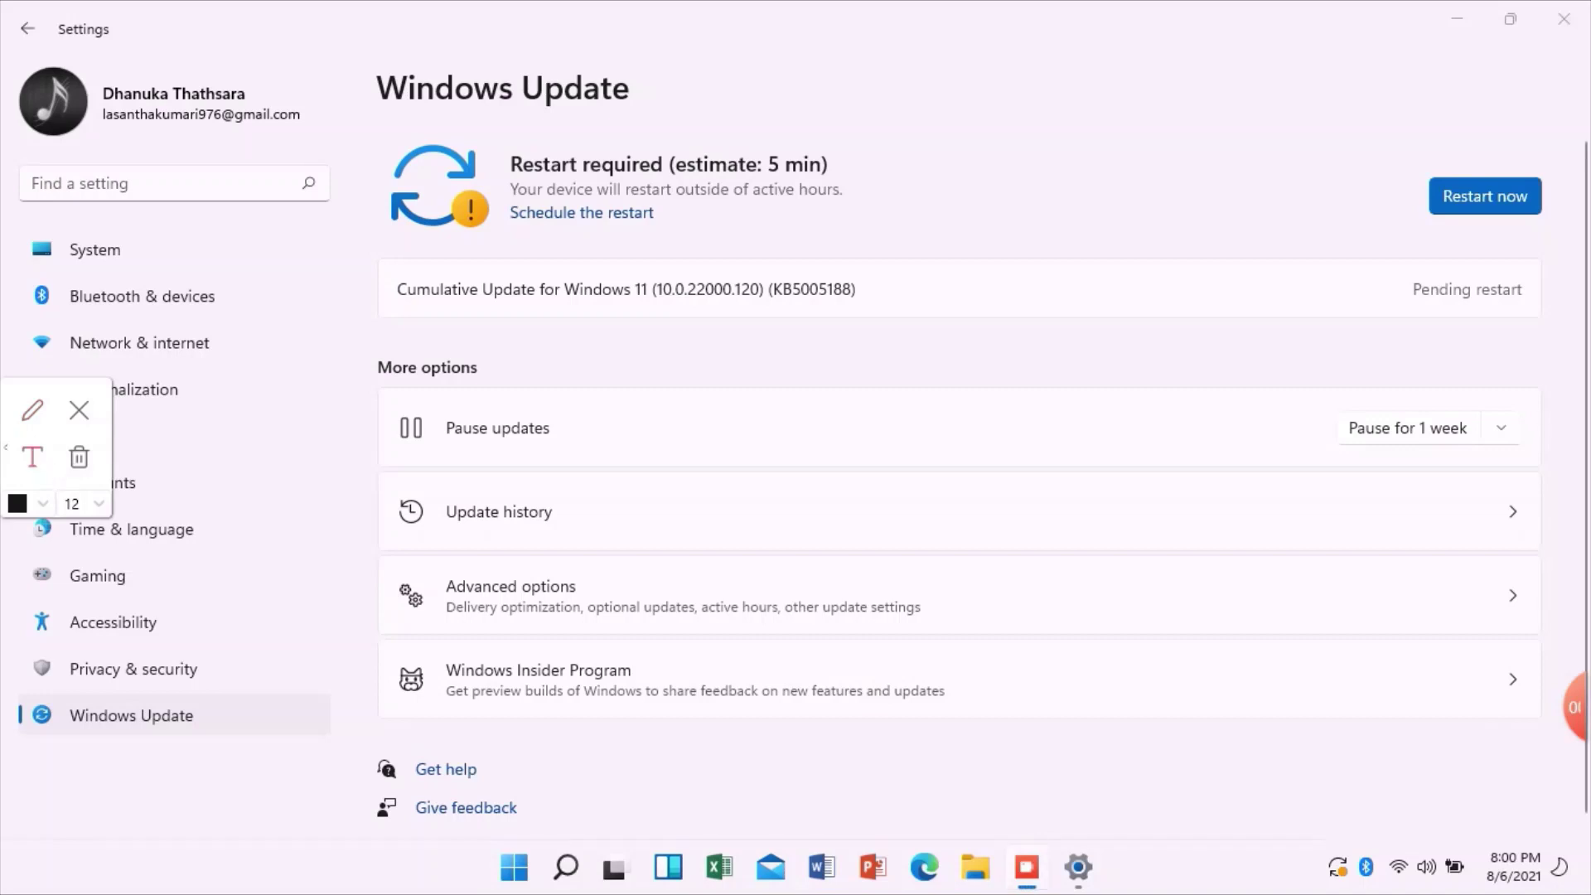
{"action": "left_click", "coordinate": [752, 68]}
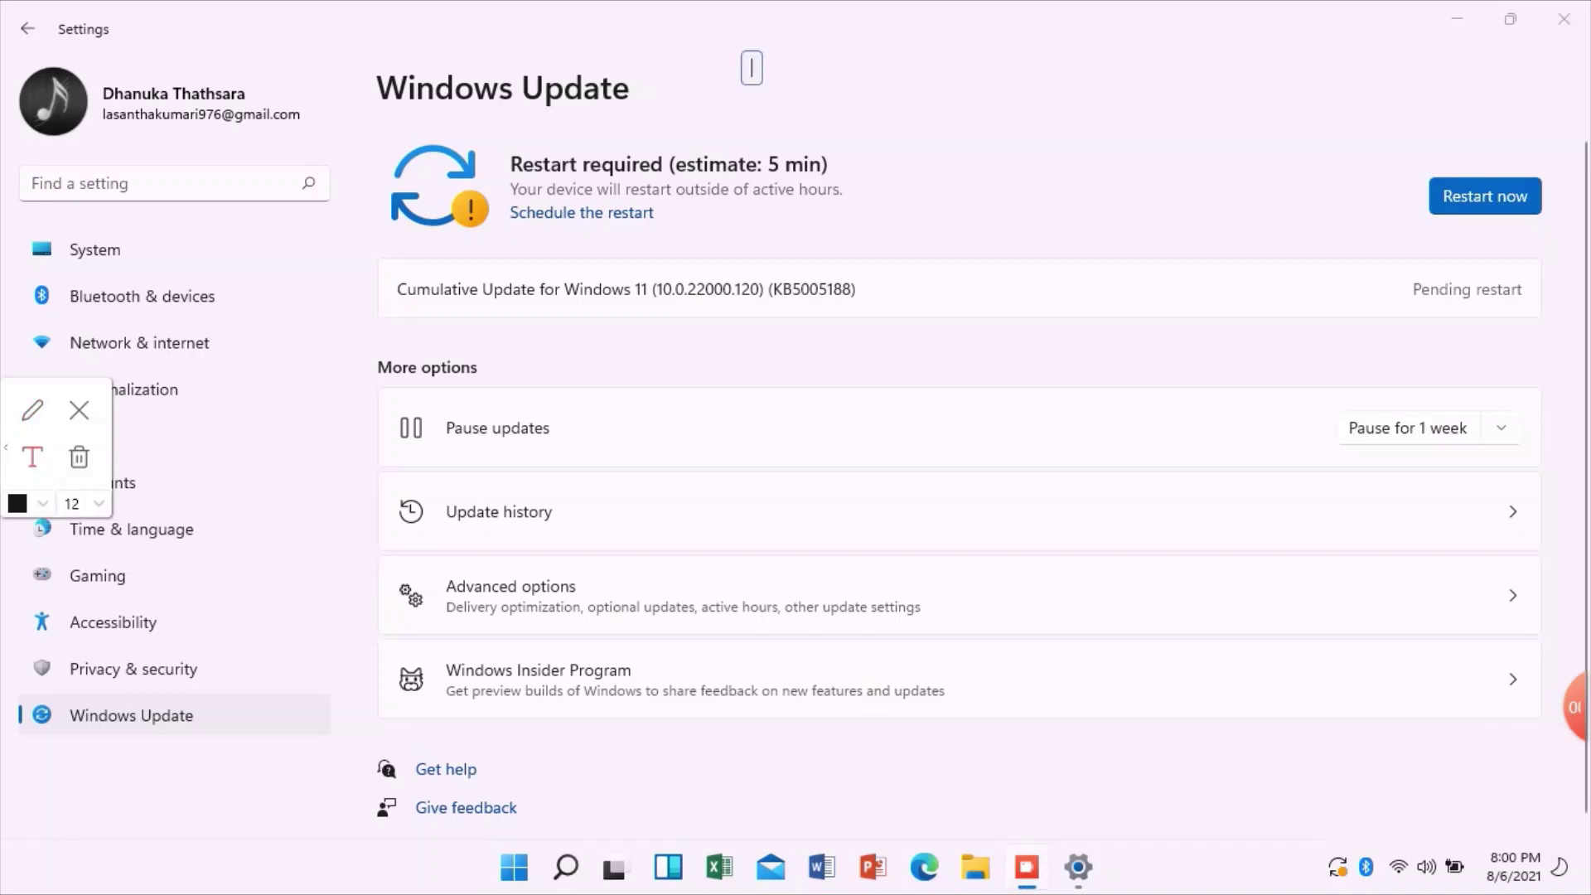
{"action": "left_click", "coordinate": [98, 502]}
{"action": "left_click", "coordinate": [73, 692]}
{"action": "left_click", "coordinate": [38, 506]}
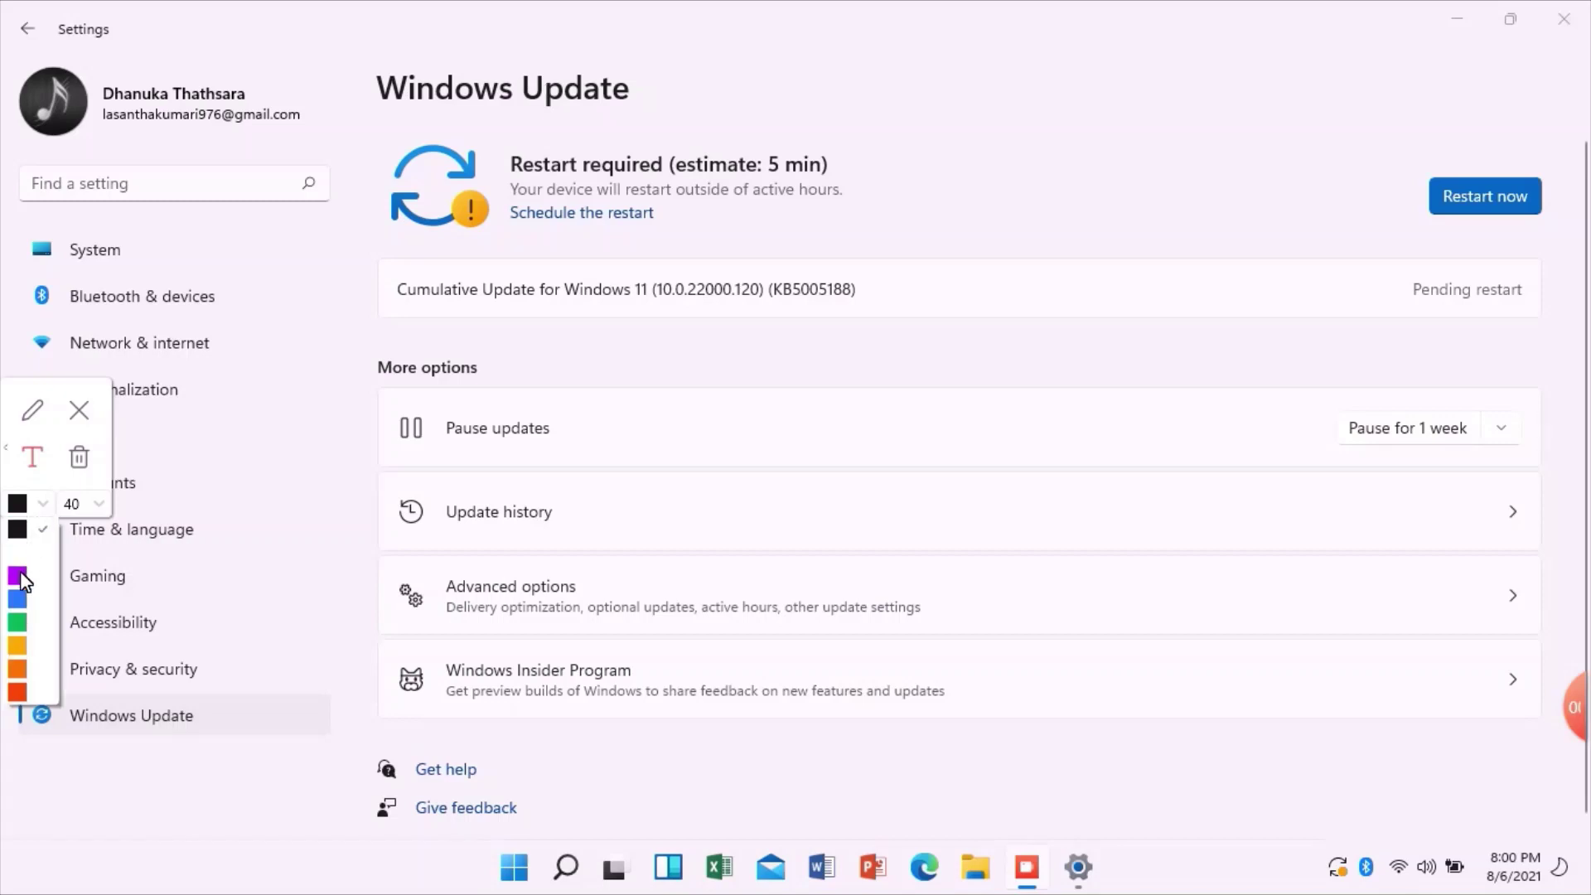
{"action": "left_click", "coordinate": [19, 573]}
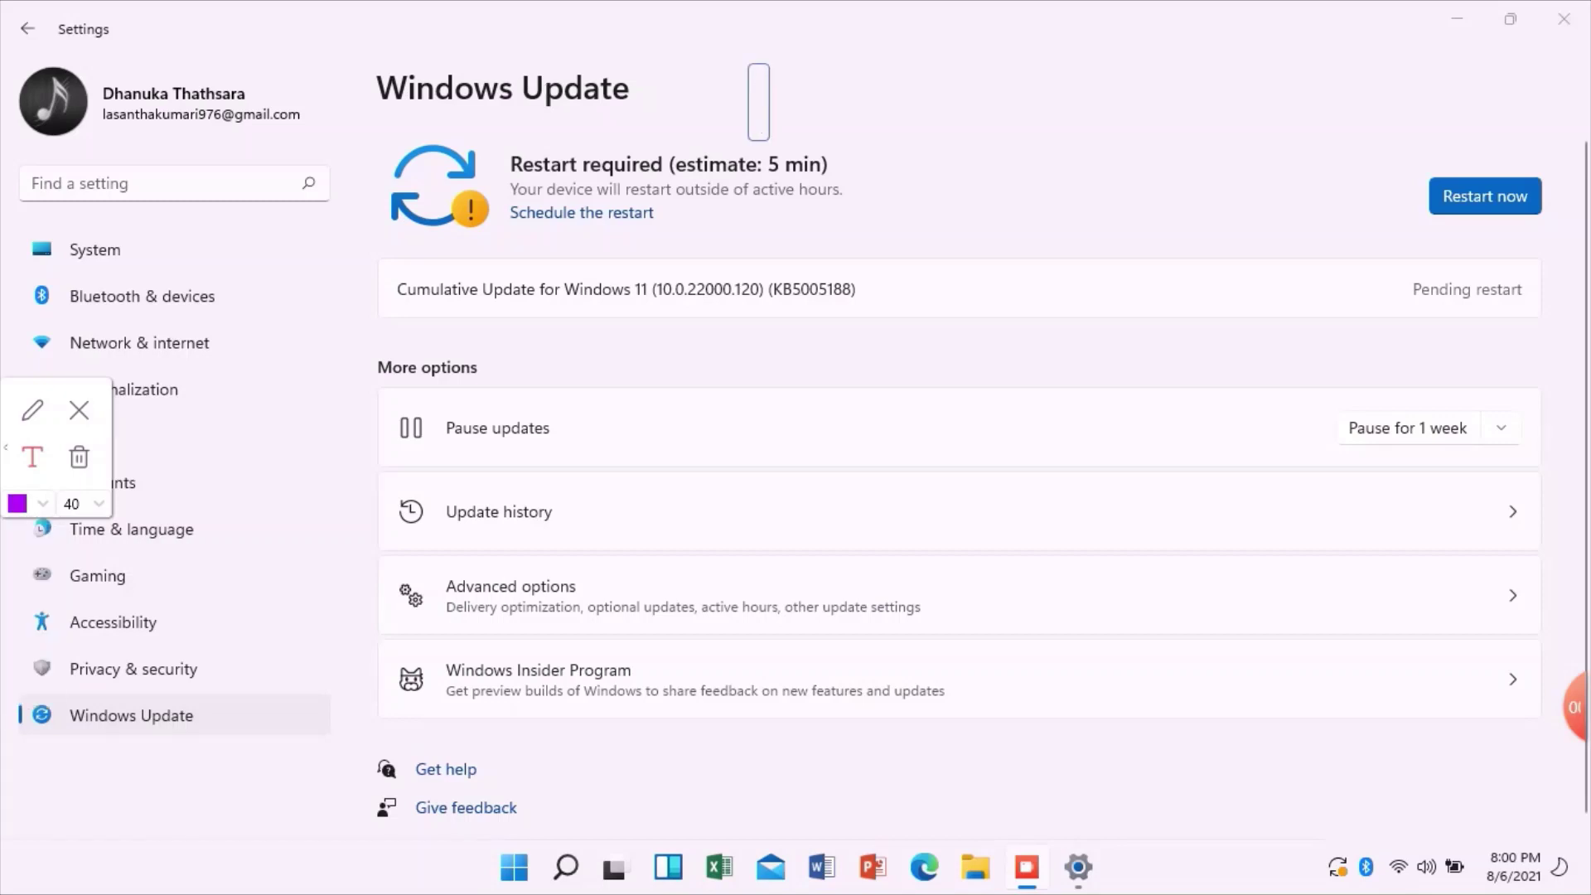
{"action": "type", "text": "Firs"}
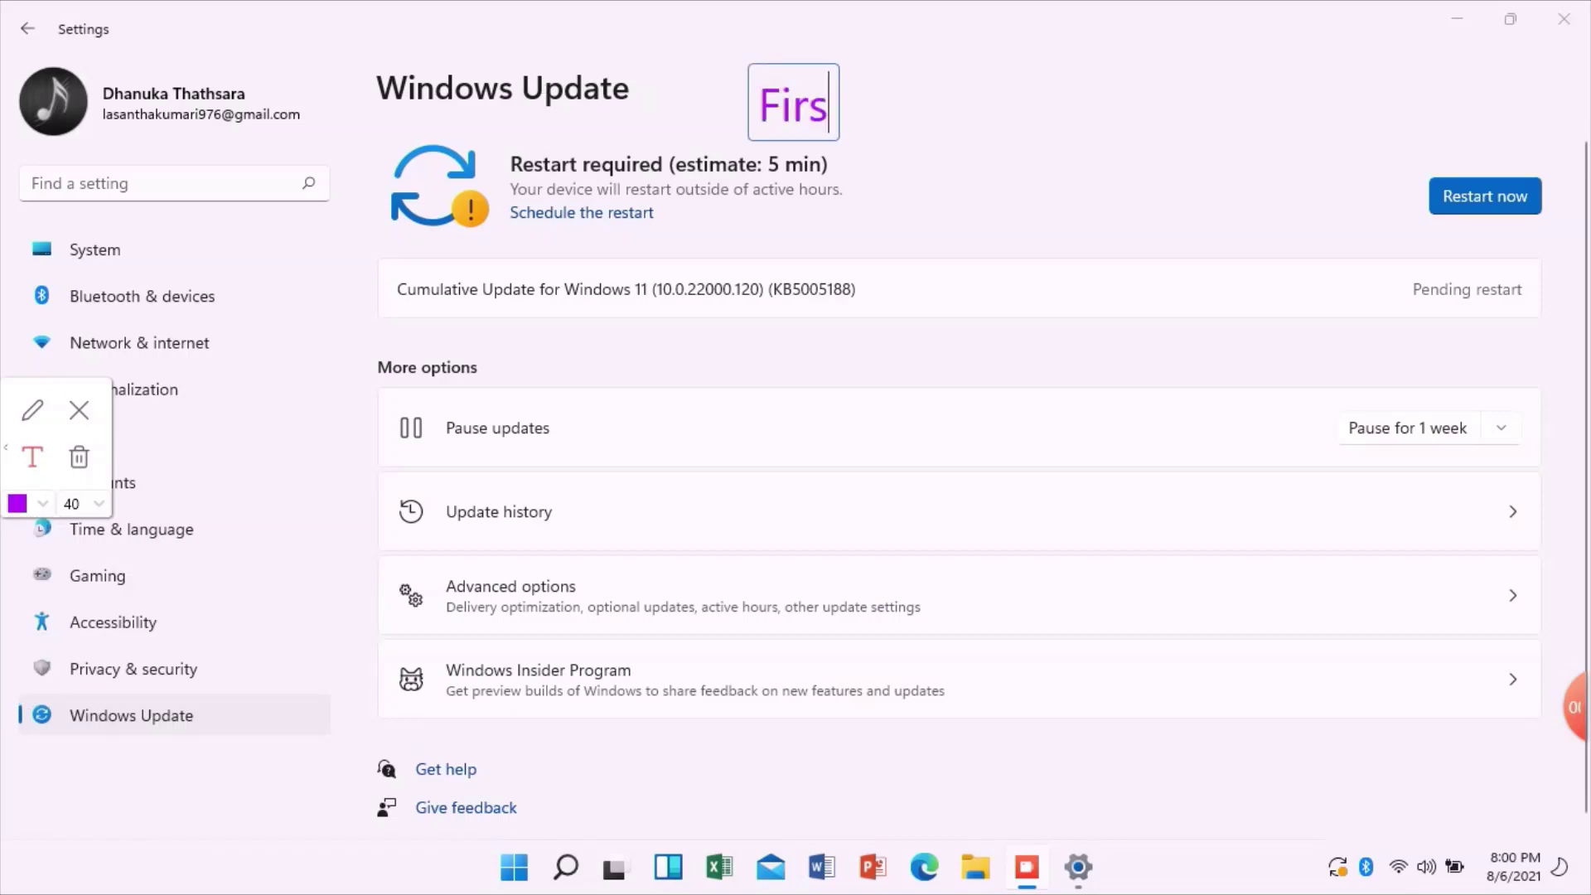
{"action": "type", "text": "t Chech"}
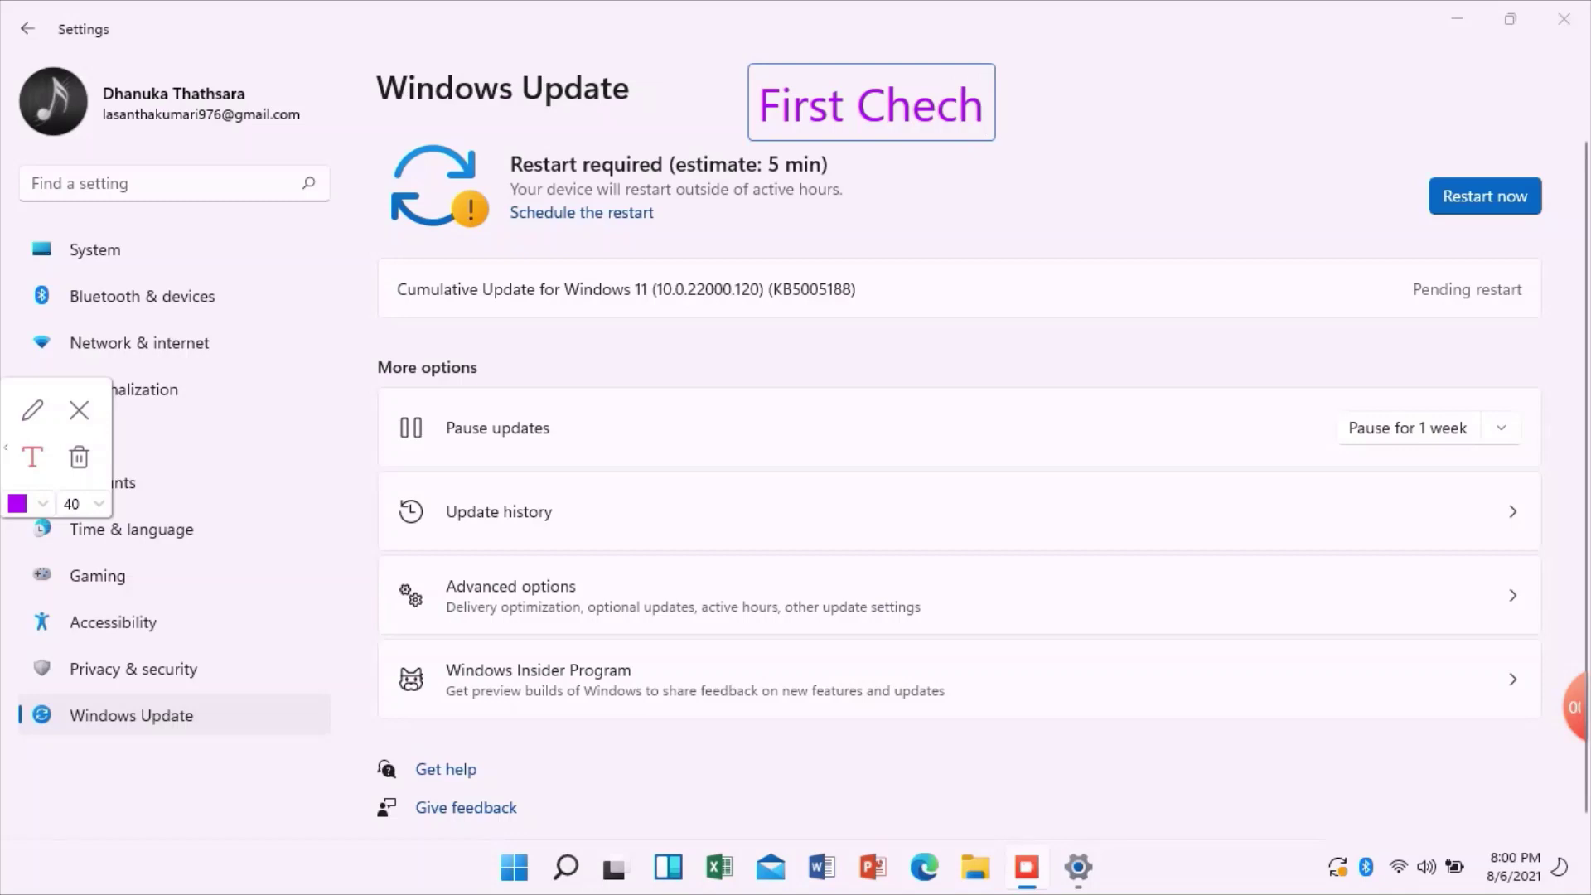
{"action": "key", "text": "BackSpace"}
{"action": "type", "text": "k"}
{"action": "left_click", "coordinate": [843, 104]}
{"action": "type", "text": "click the"}
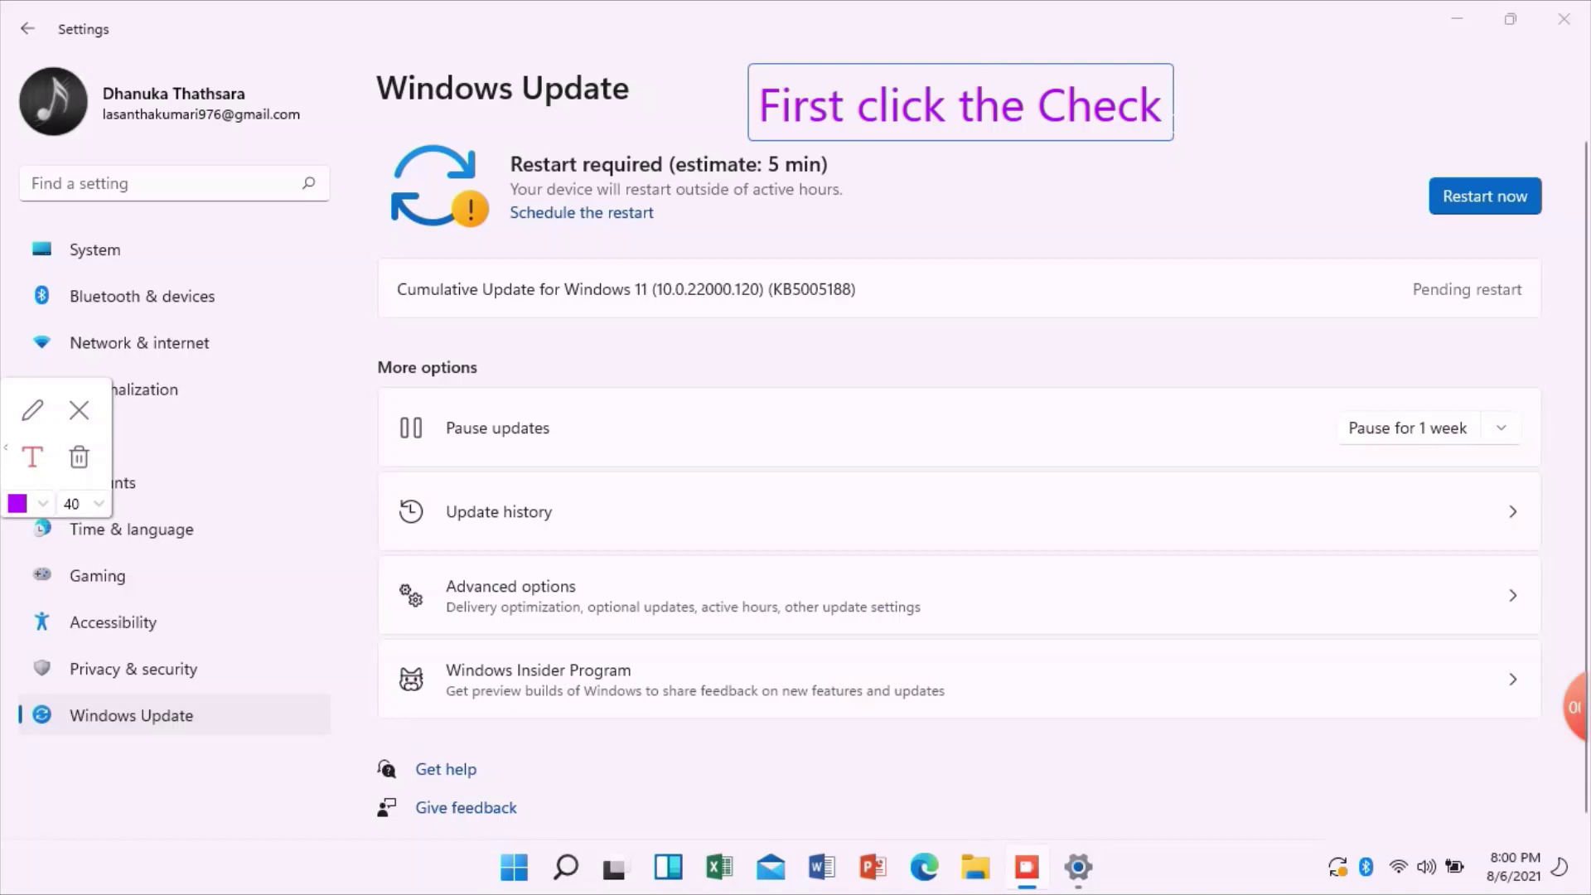
{"action": "type", "text": "for updates"}
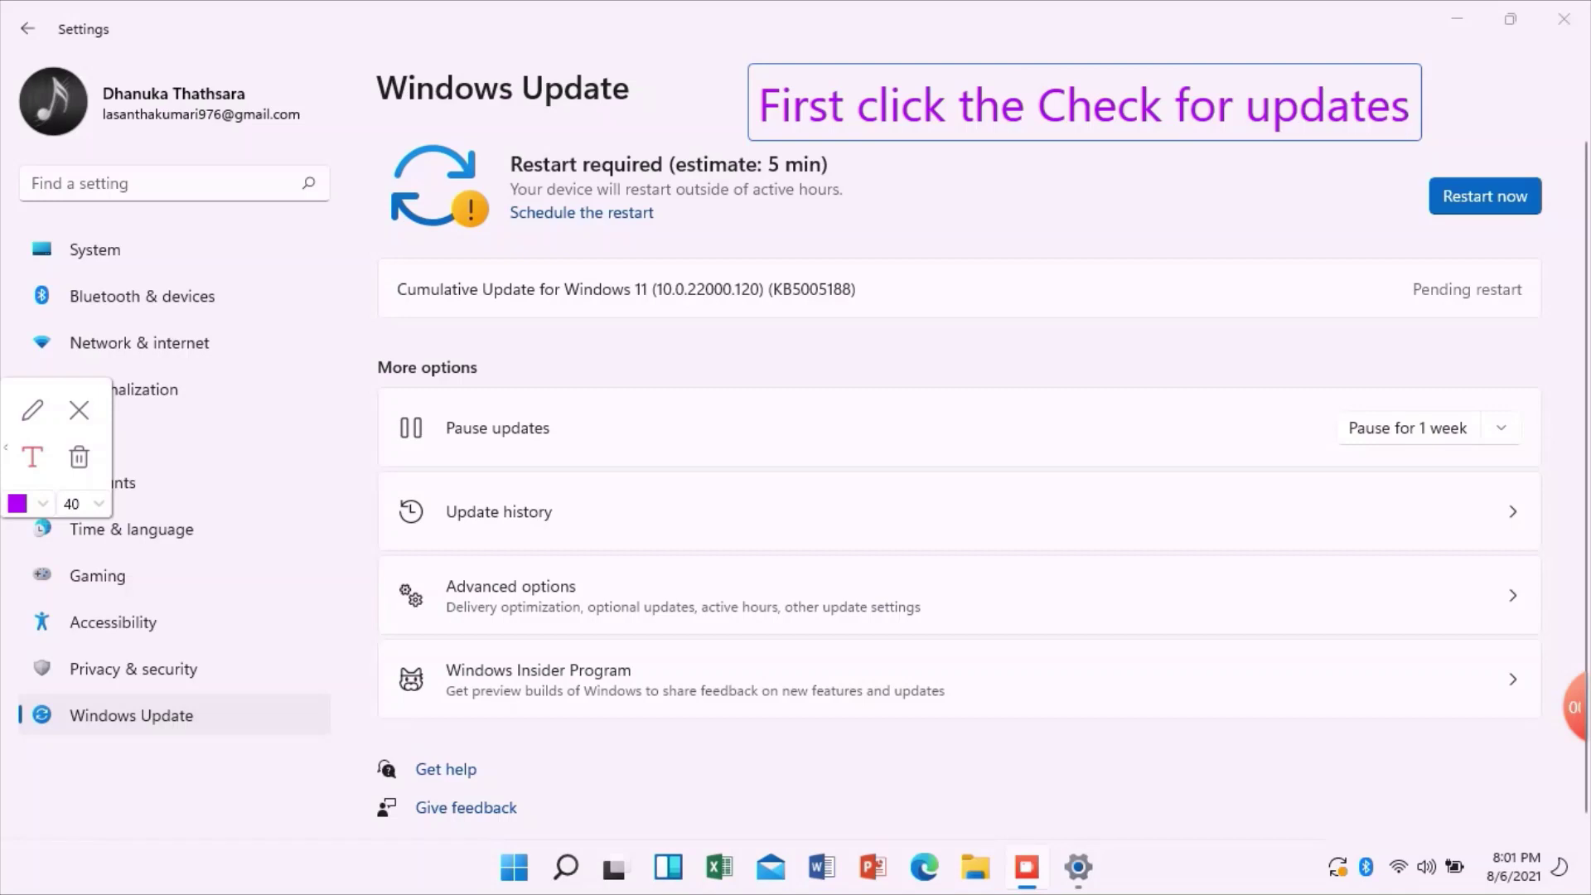
Draw a purple arrow from the end of the text down to the Restart now button, and exit the annotation mode
{"action": "left_click", "coordinate": [33, 411]}
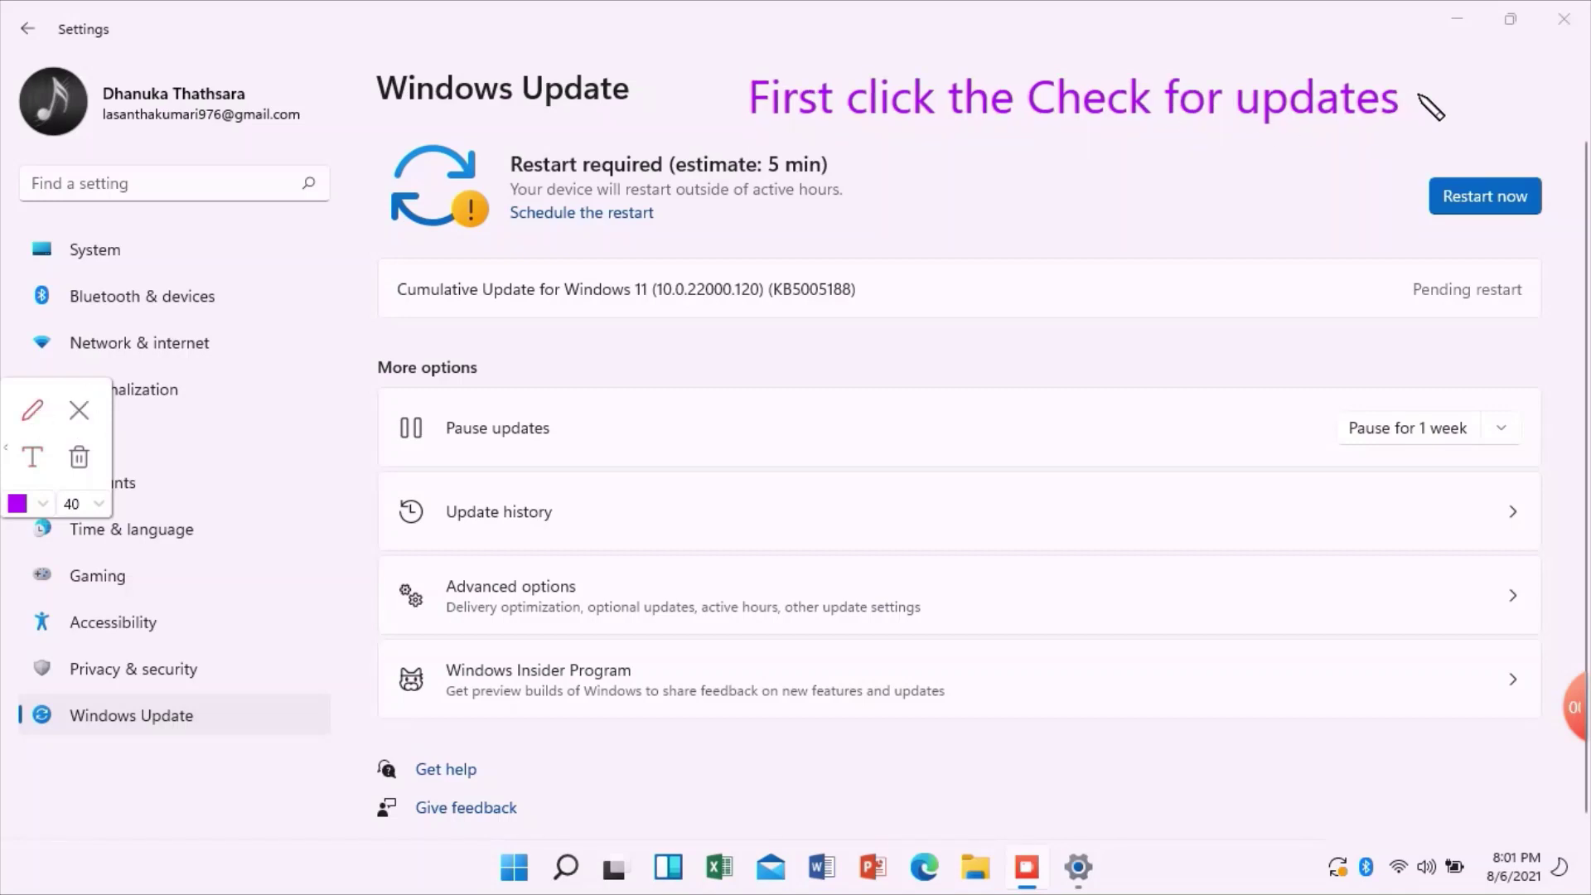
{"action": "mouse_move", "coordinate": [1419, 96]}
{"action": "left_mouse_down"}
{"action": "mouse_move", "coordinate": [1434, 112]}
{"action": "mouse_move", "coordinate": [1424, 170]}
{"action": "mouse_move", "coordinate": [1397, 195]}
{"action": "mouse_move", "coordinate": [1420, 199]}
{"action": "left_mouse_up"}
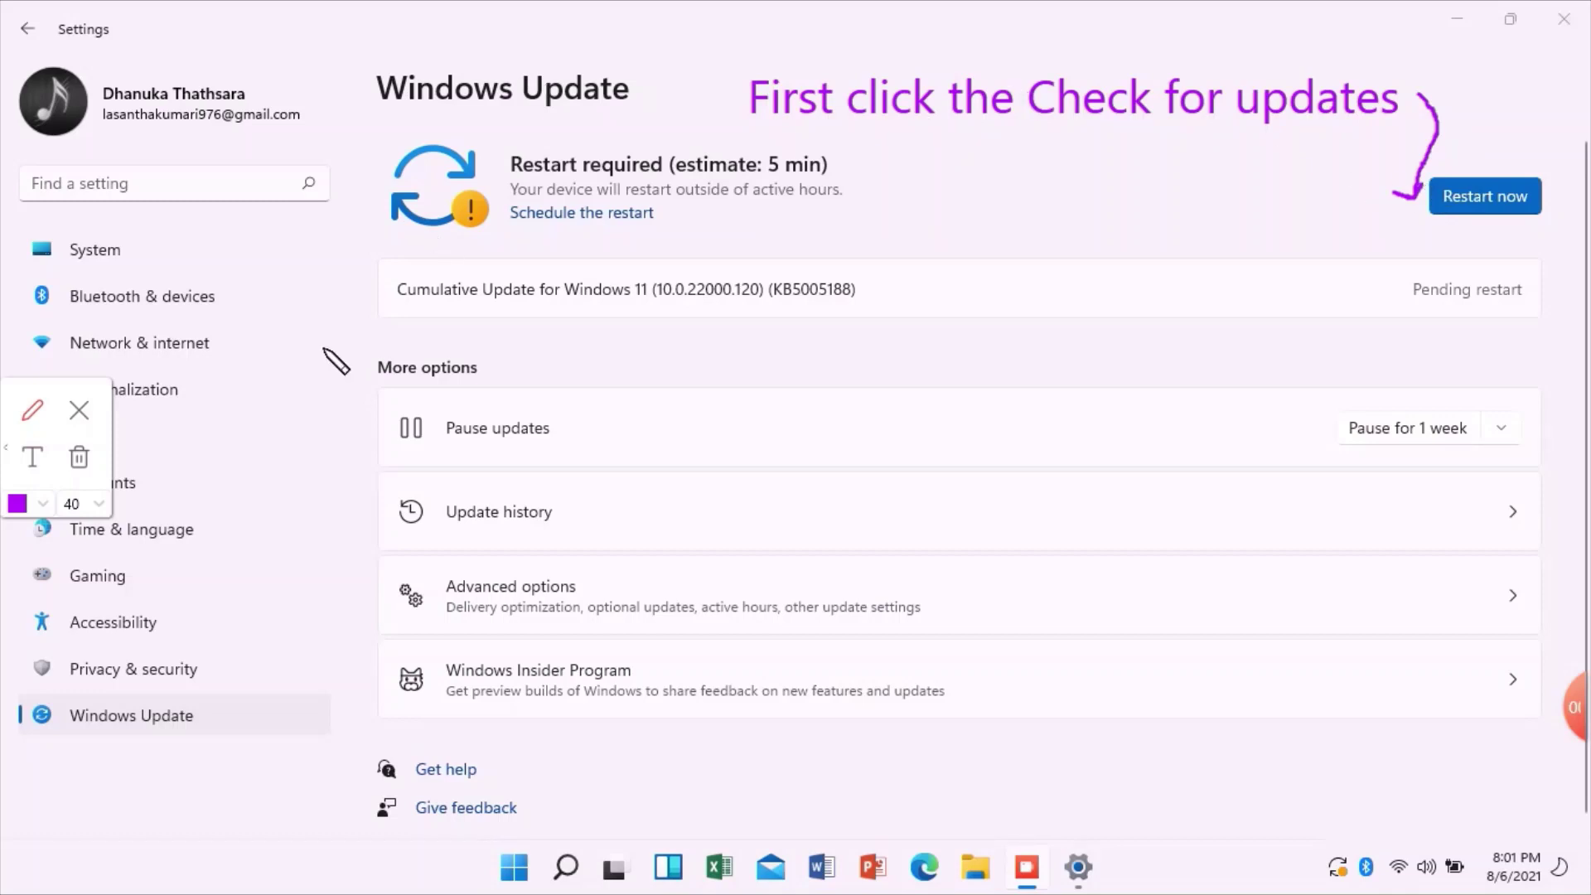
{"action": "left_click", "coordinate": [83, 414]}
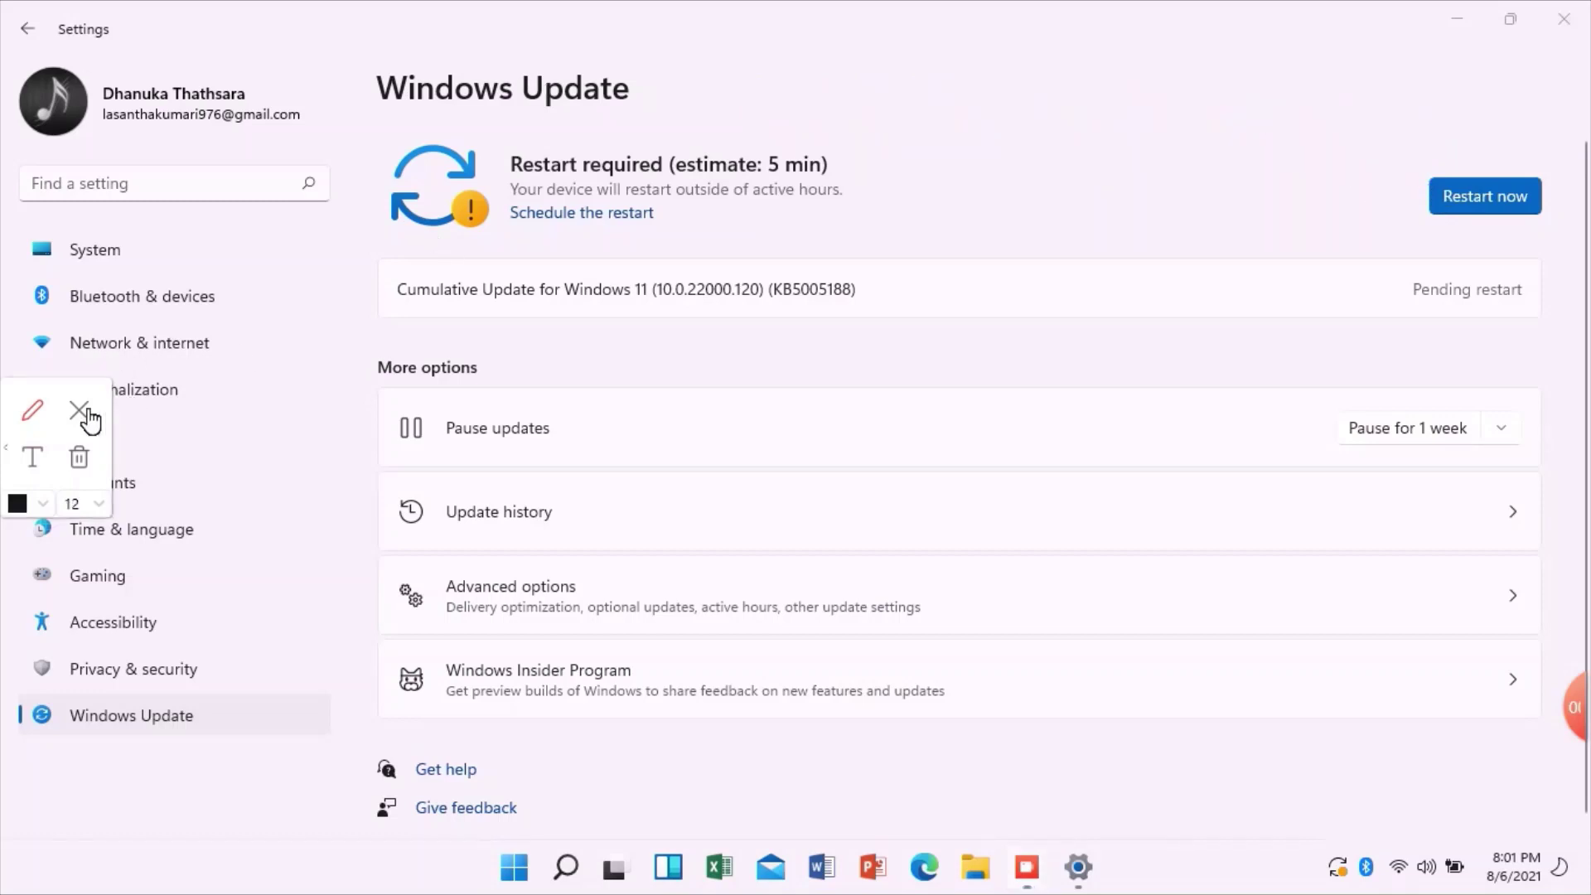
{"action": "left_click", "coordinate": [79, 410]}
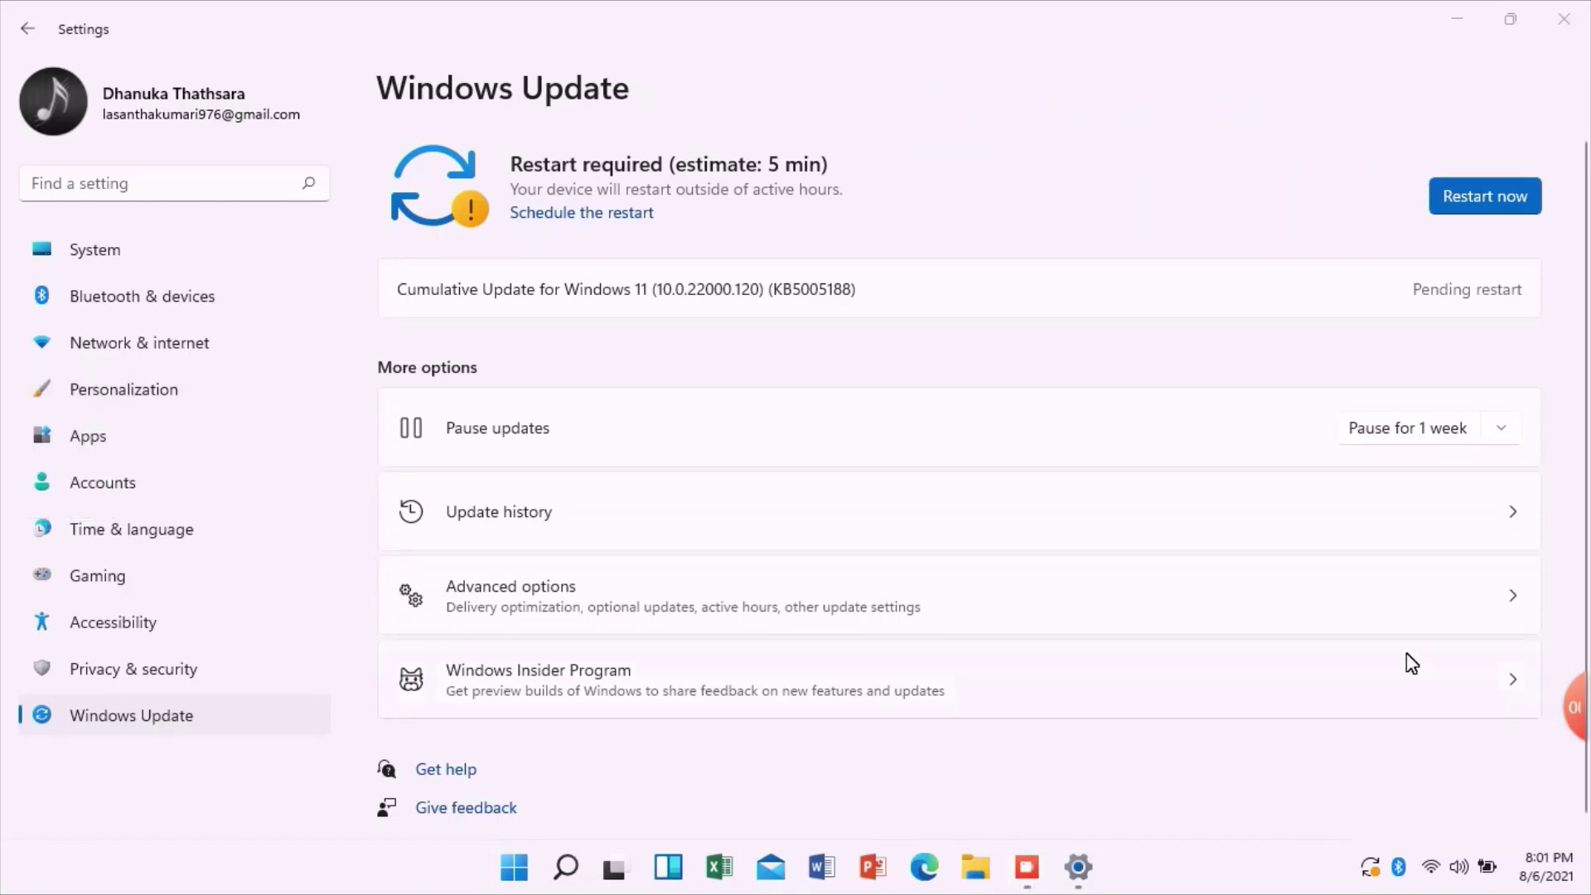
Annotate the area beside the Windows Update heading with the black text "Now Click The Restart Now" at size 40
{"action": "mouse_move", "coordinate": [1413, 705]}
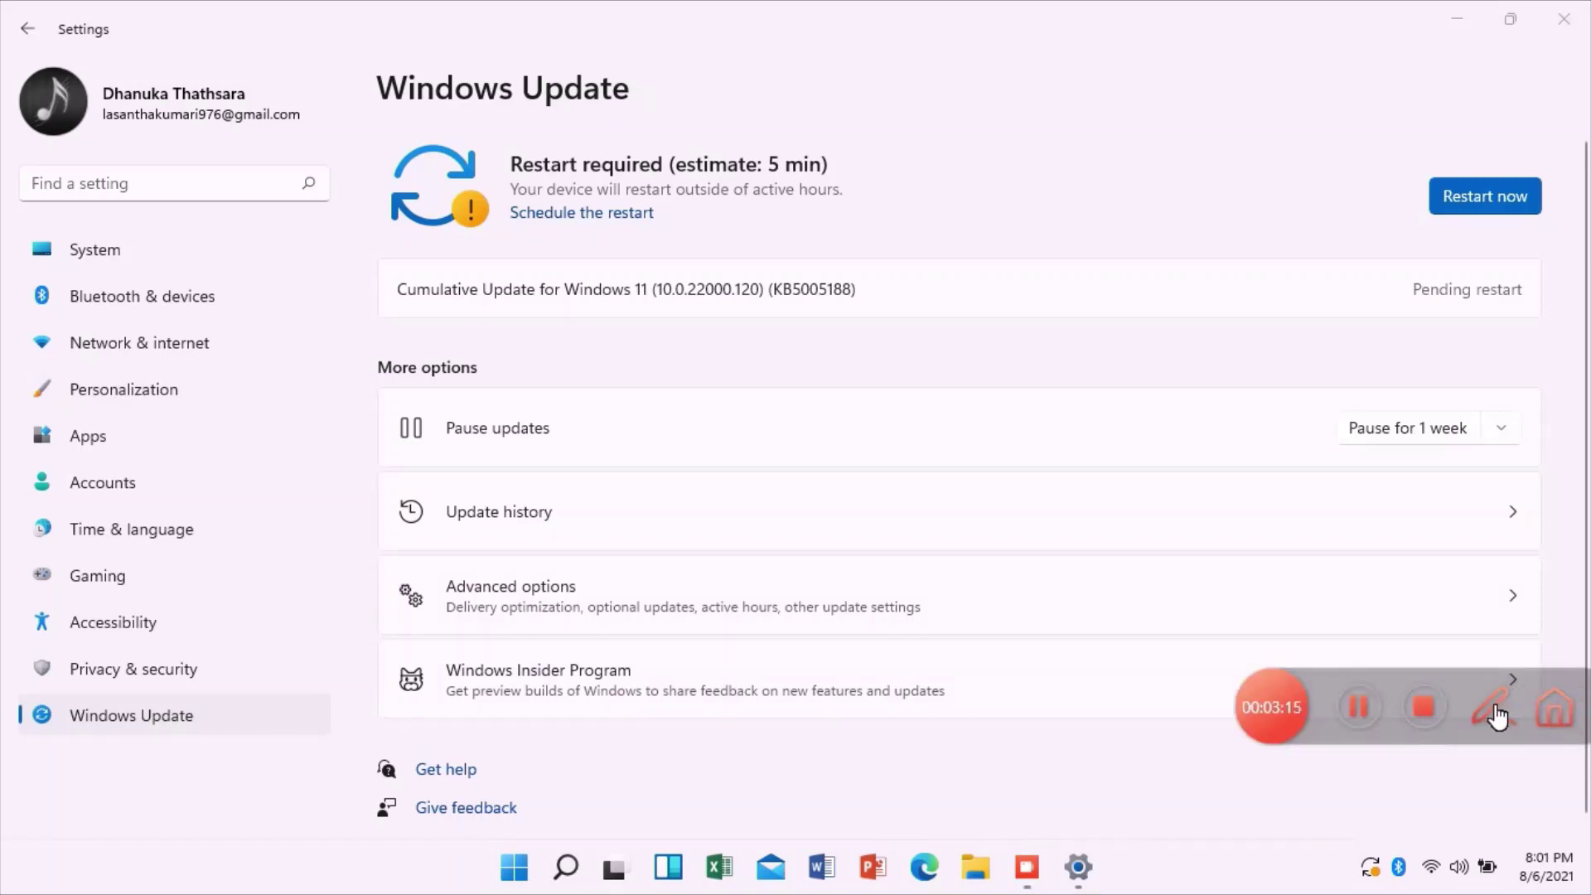
{"action": "left_click", "coordinate": [1496, 715]}
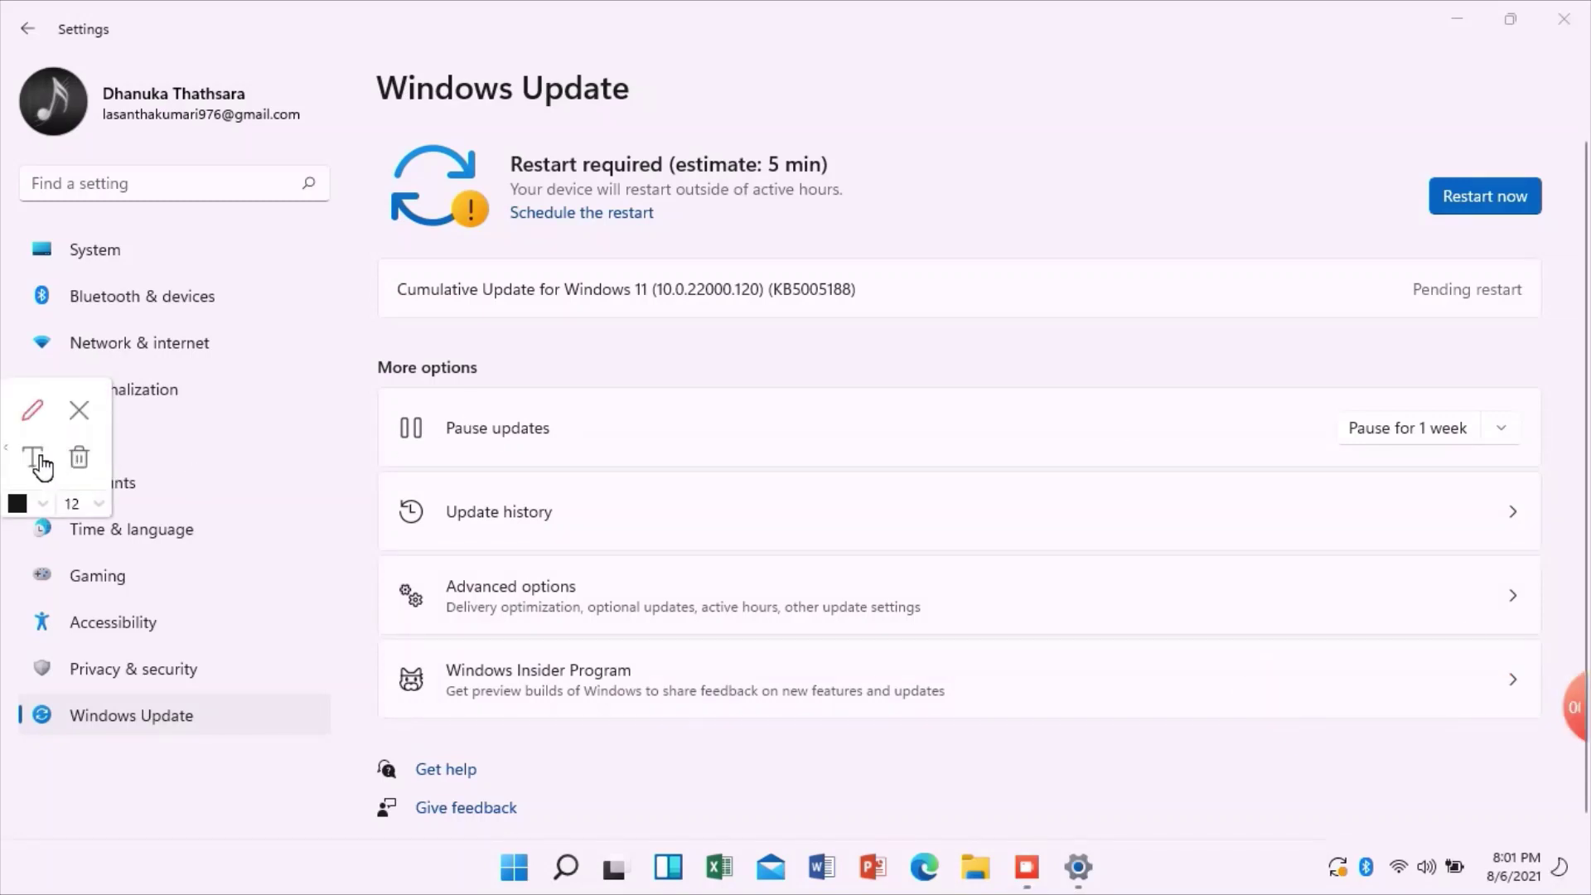
{"action": "left_click", "coordinate": [41, 466]}
{"action": "left_click", "coordinate": [39, 504]}
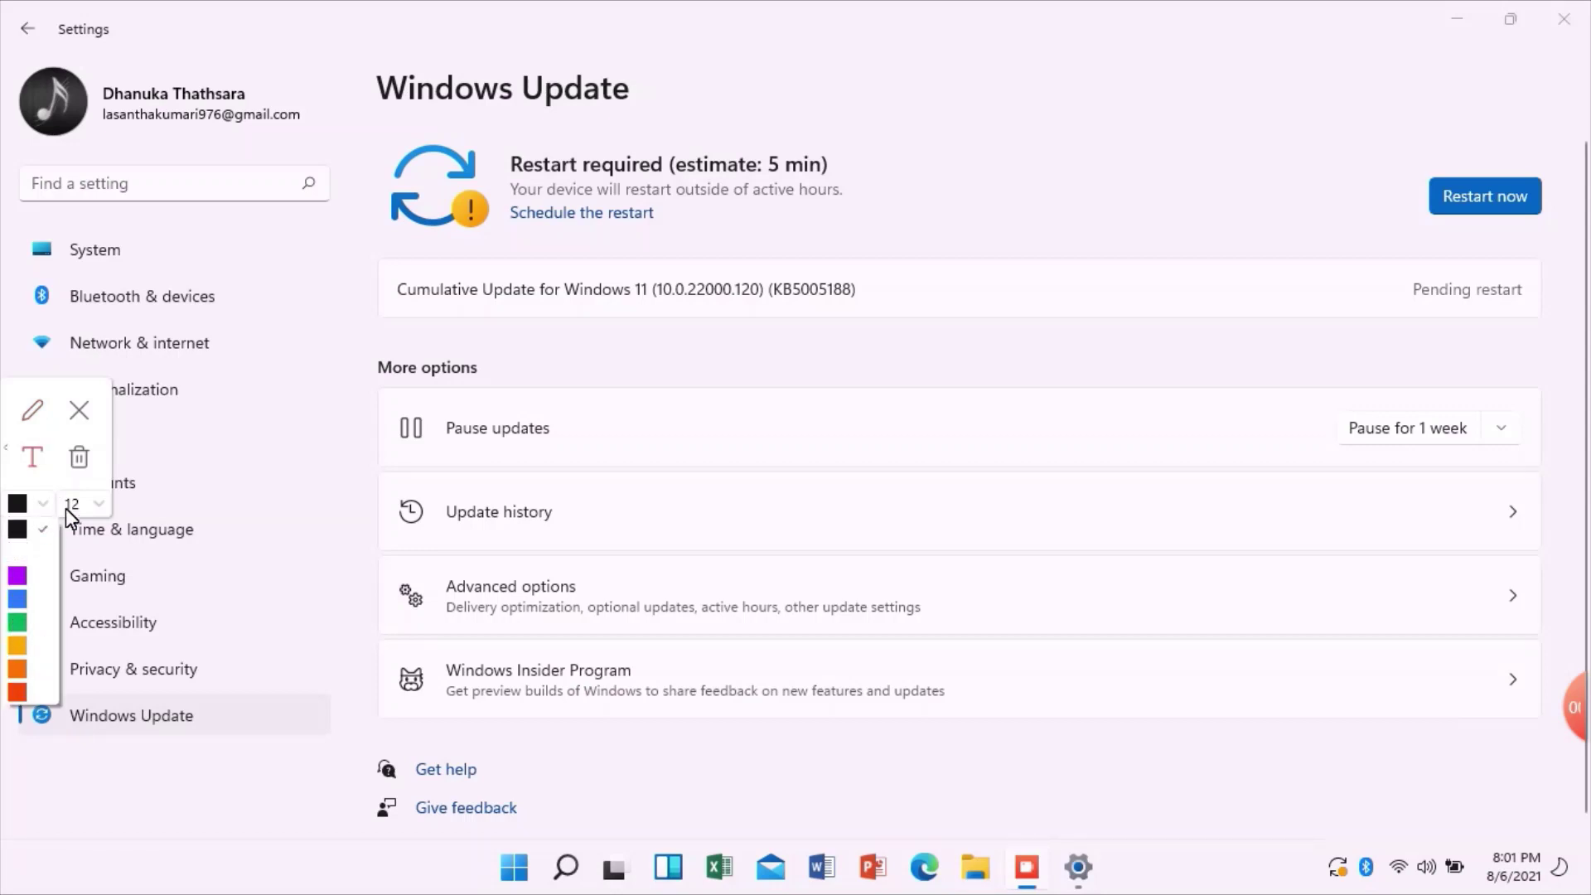
{"action": "left_click", "coordinate": [86, 503]}
{"action": "left_click", "coordinate": [86, 503]}
{"action": "left_click", "coordinate": [68, 689]}
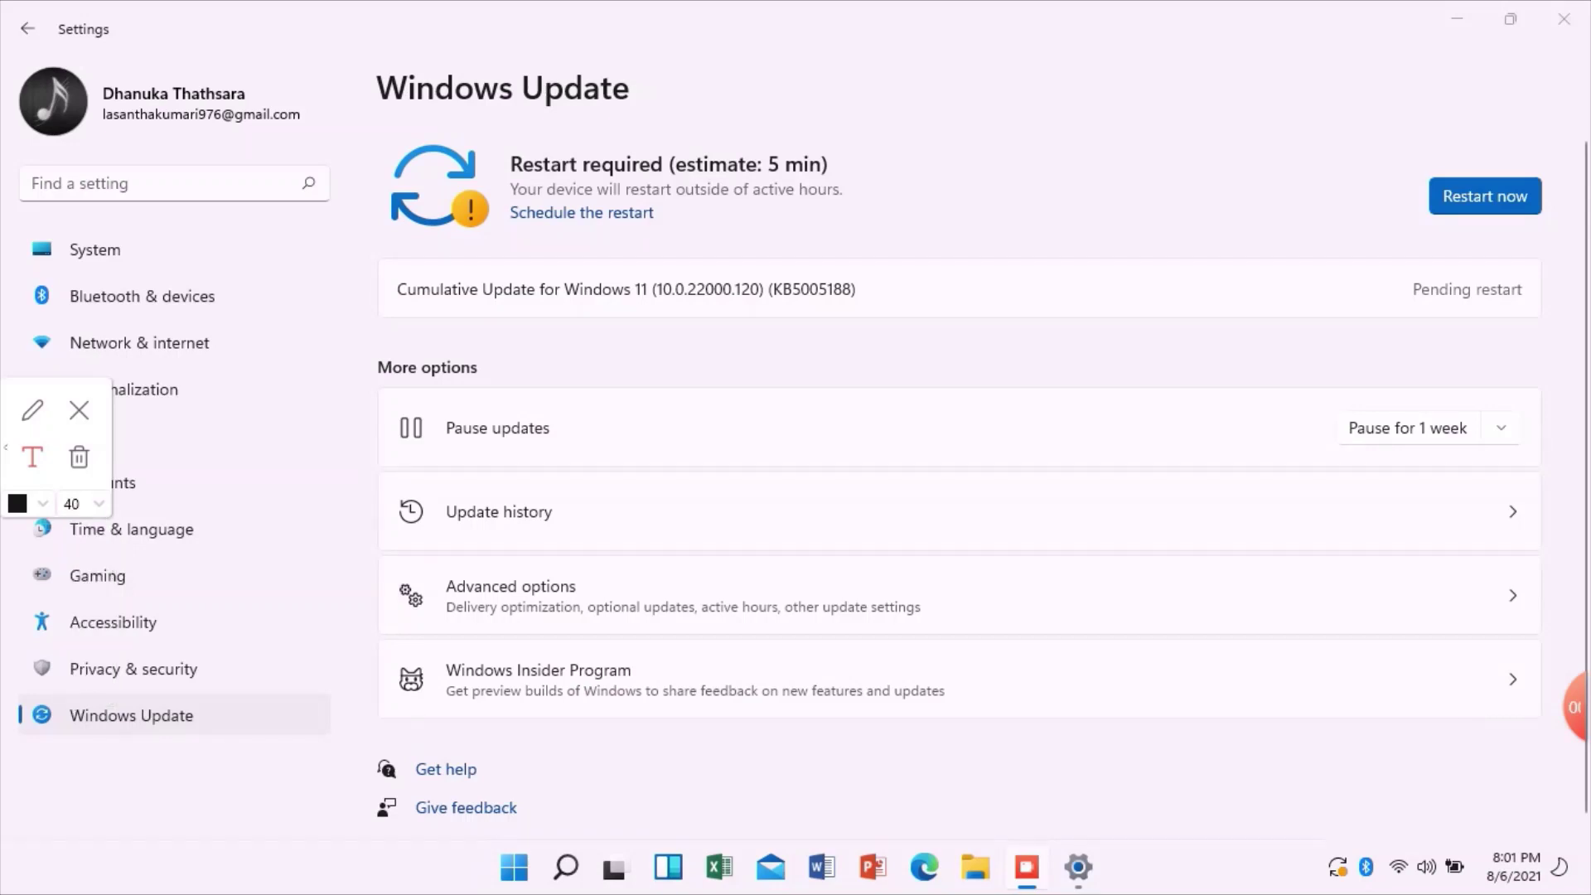
{"action": "left_click", "coordinate": [691, 114]}
{"action": "type", "text": "Now"}
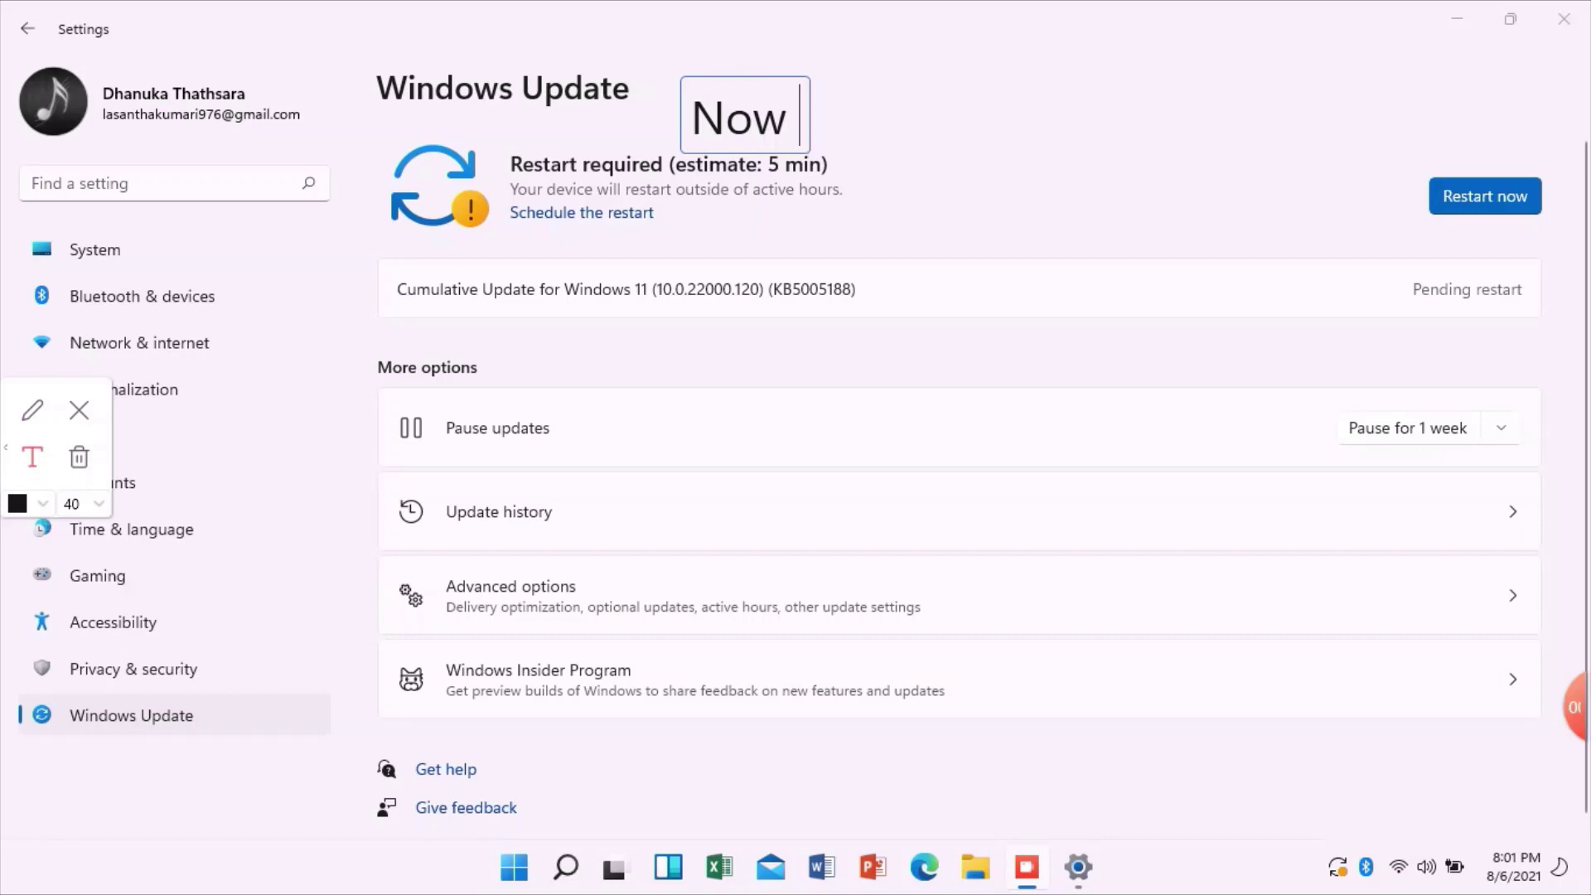
{"action": "type", "text": " Cl"}
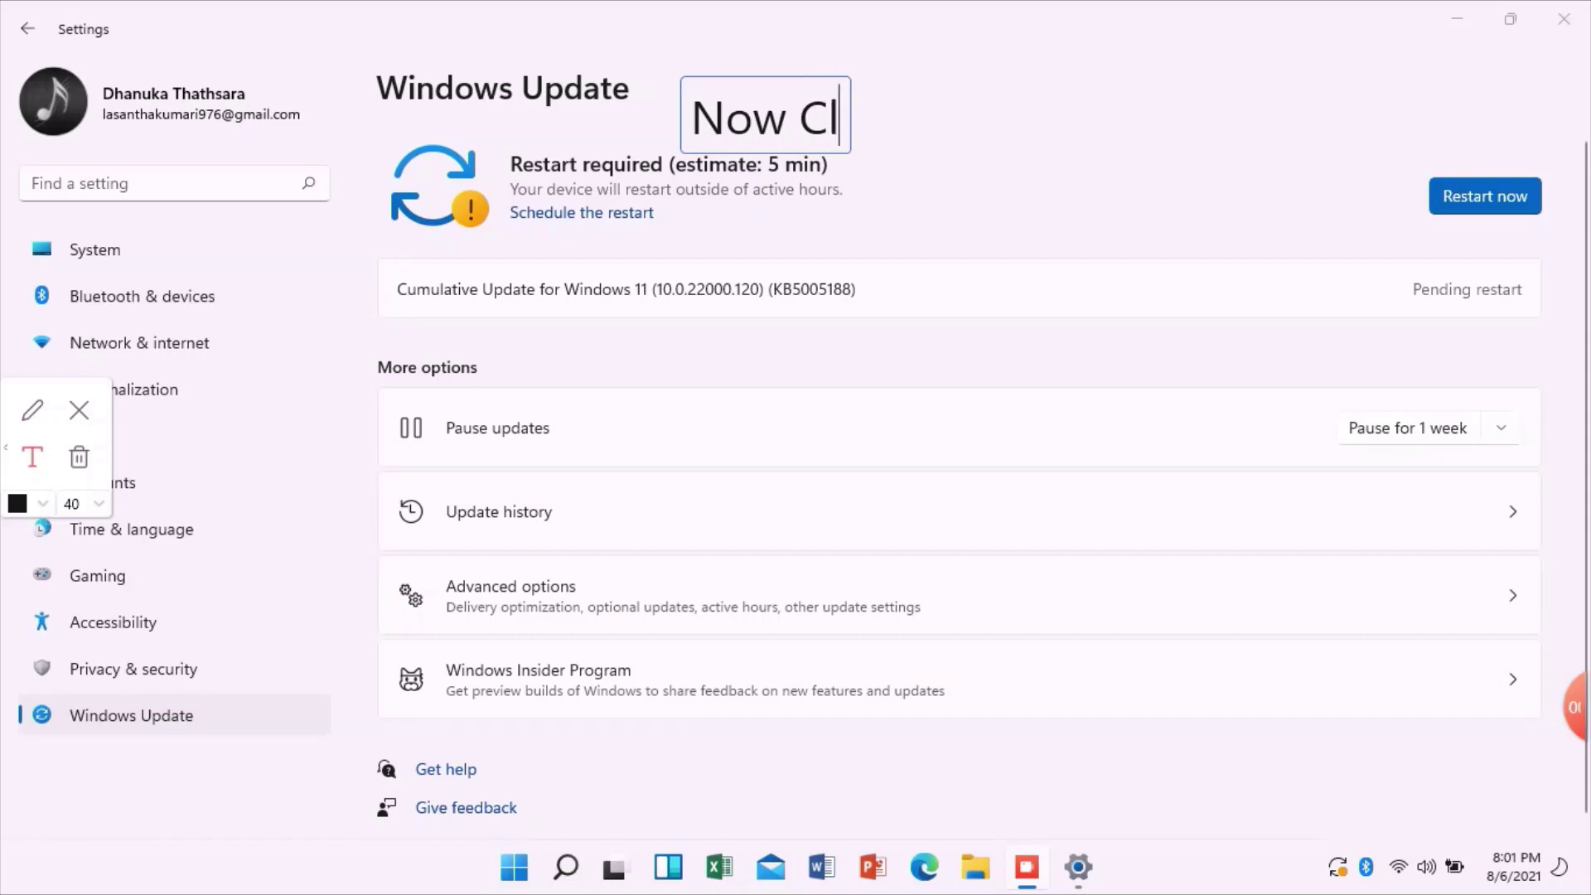
{"action": "type", "text": "ick "}
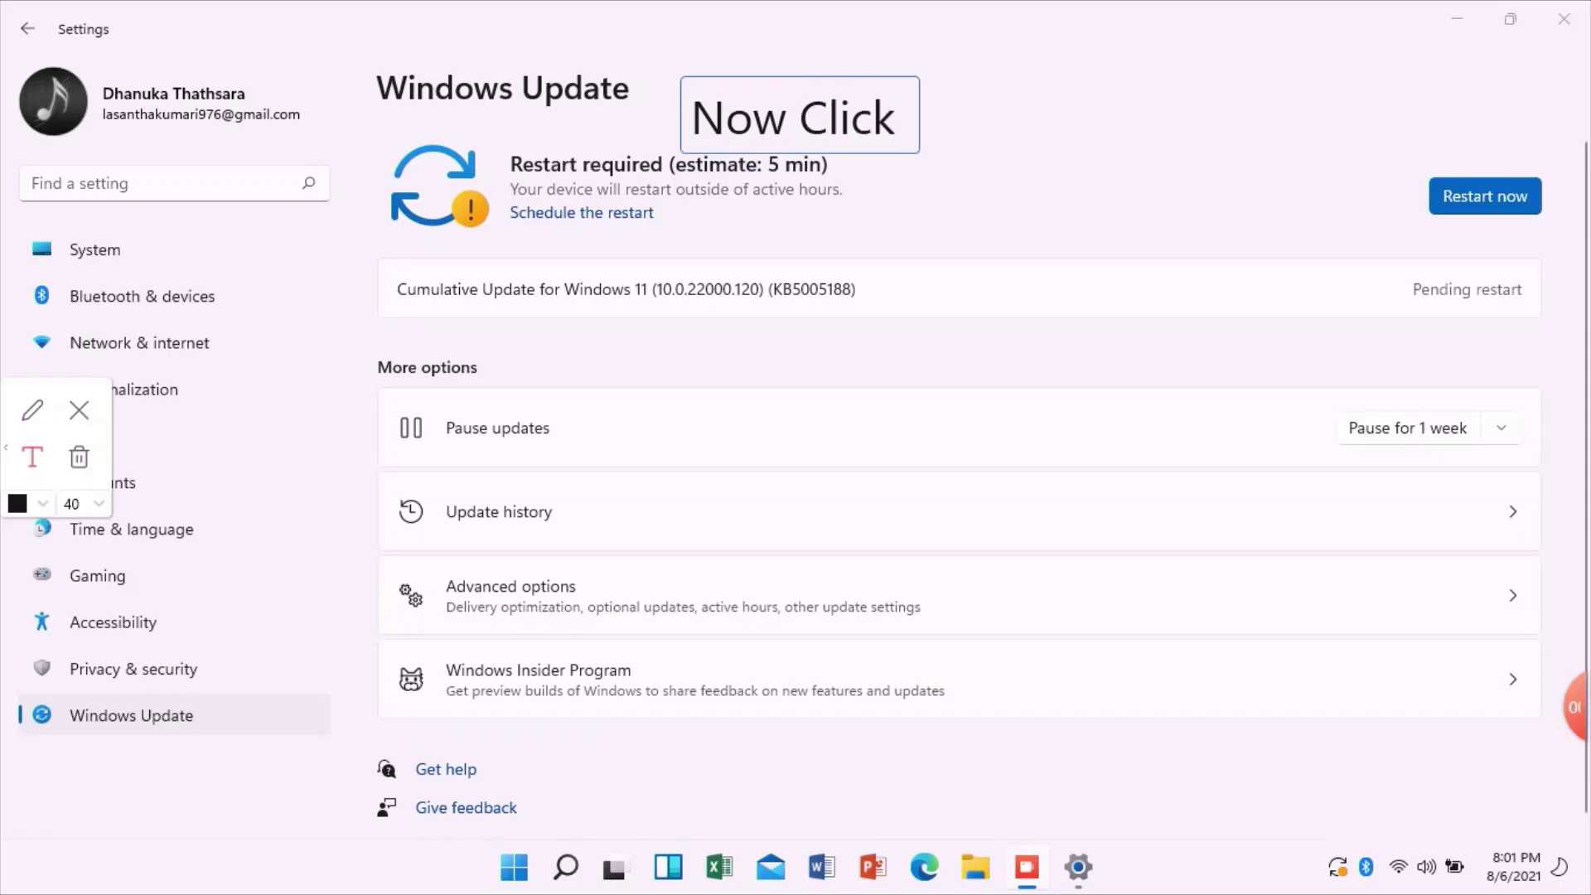
{"action": "type", "text": "The "}
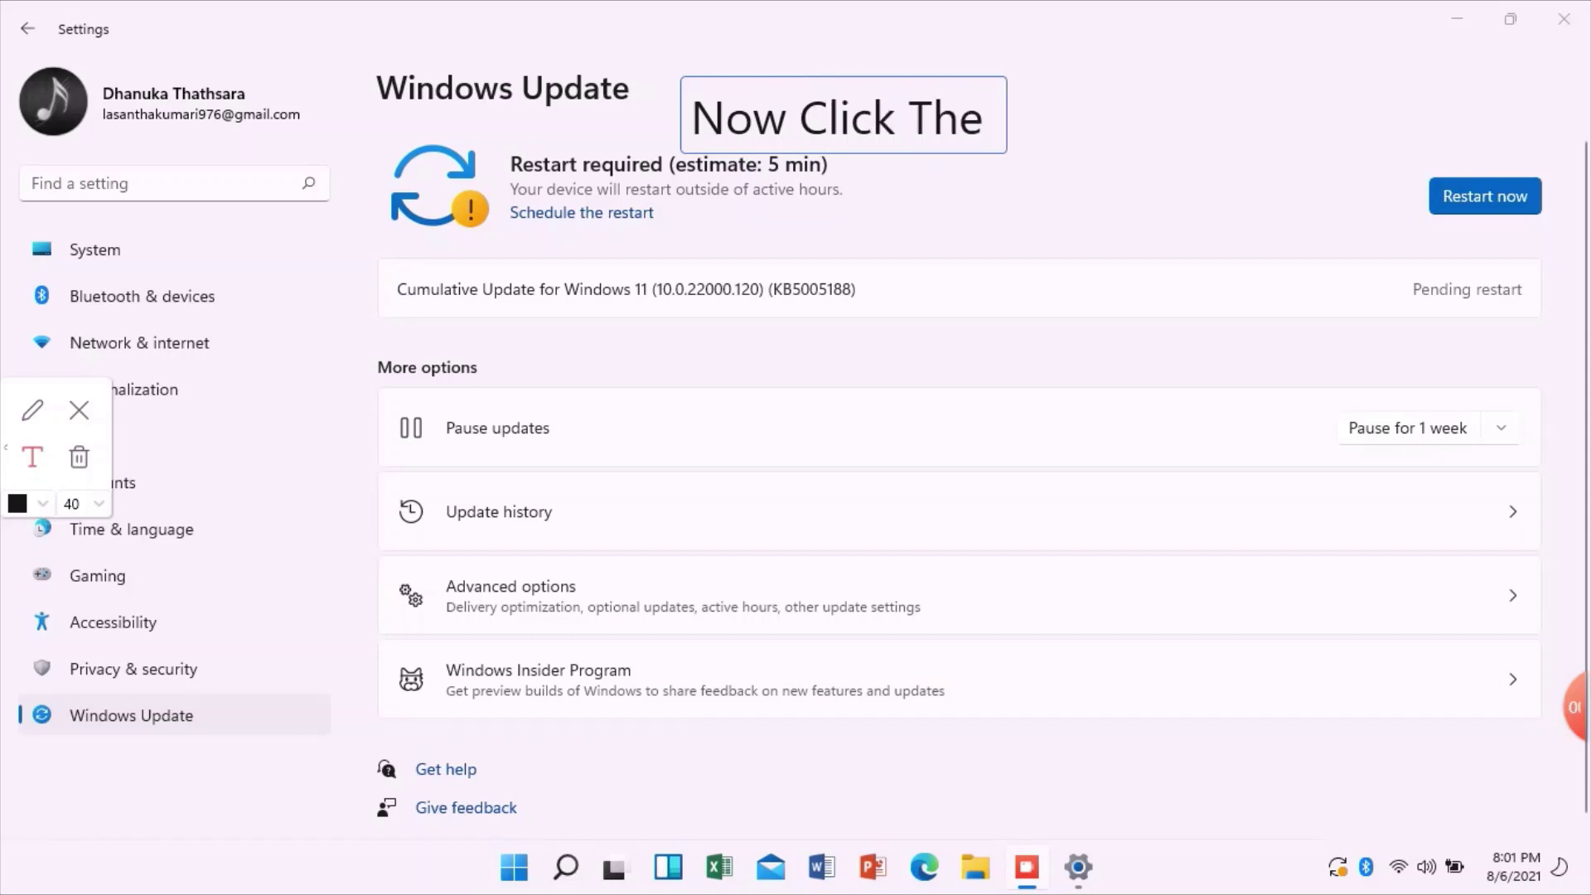
{"action": "type", "text": "Restart"}
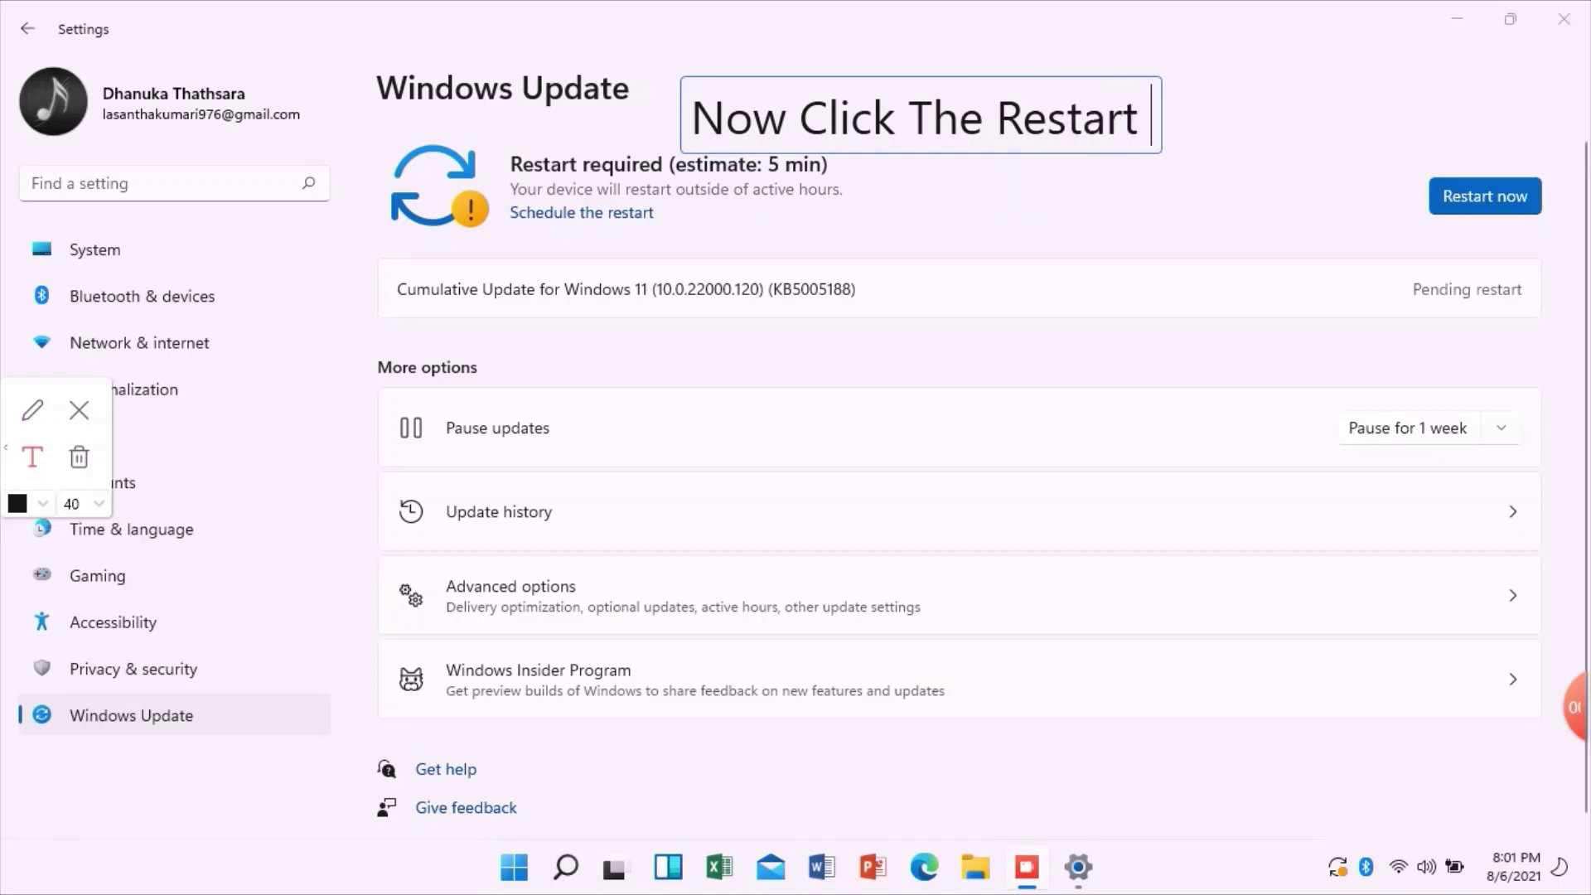
{"action": "type", "text": " Now"}
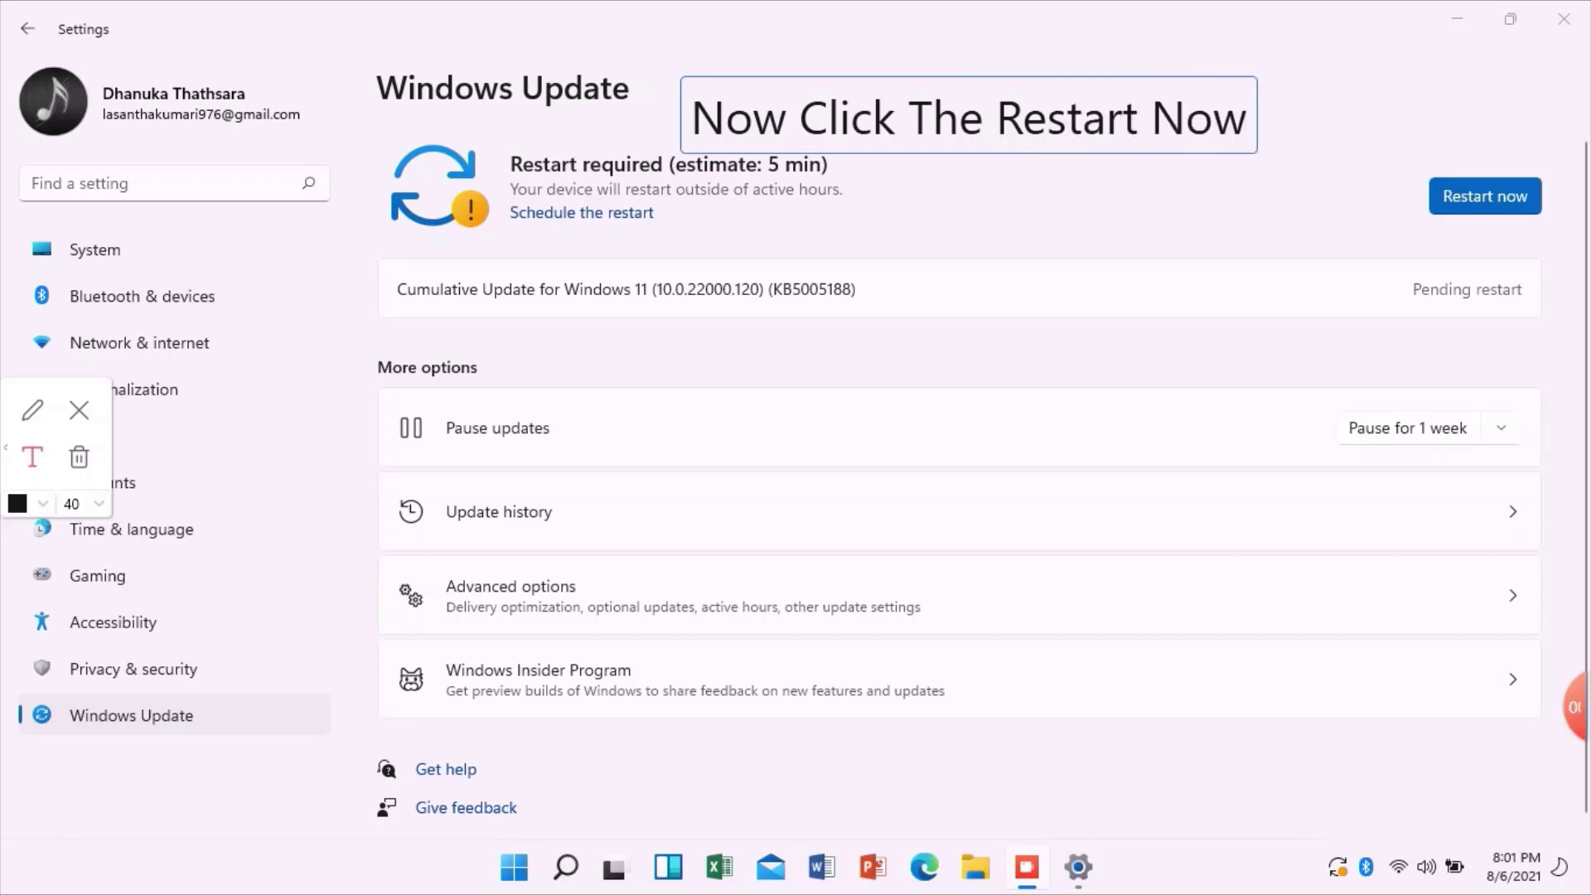
Draw a black arrow from the text to the Restart now button, set the annotation colour to red, and exit the annotation mode
{"action": "left_click", "coordinate": [41, 411]}
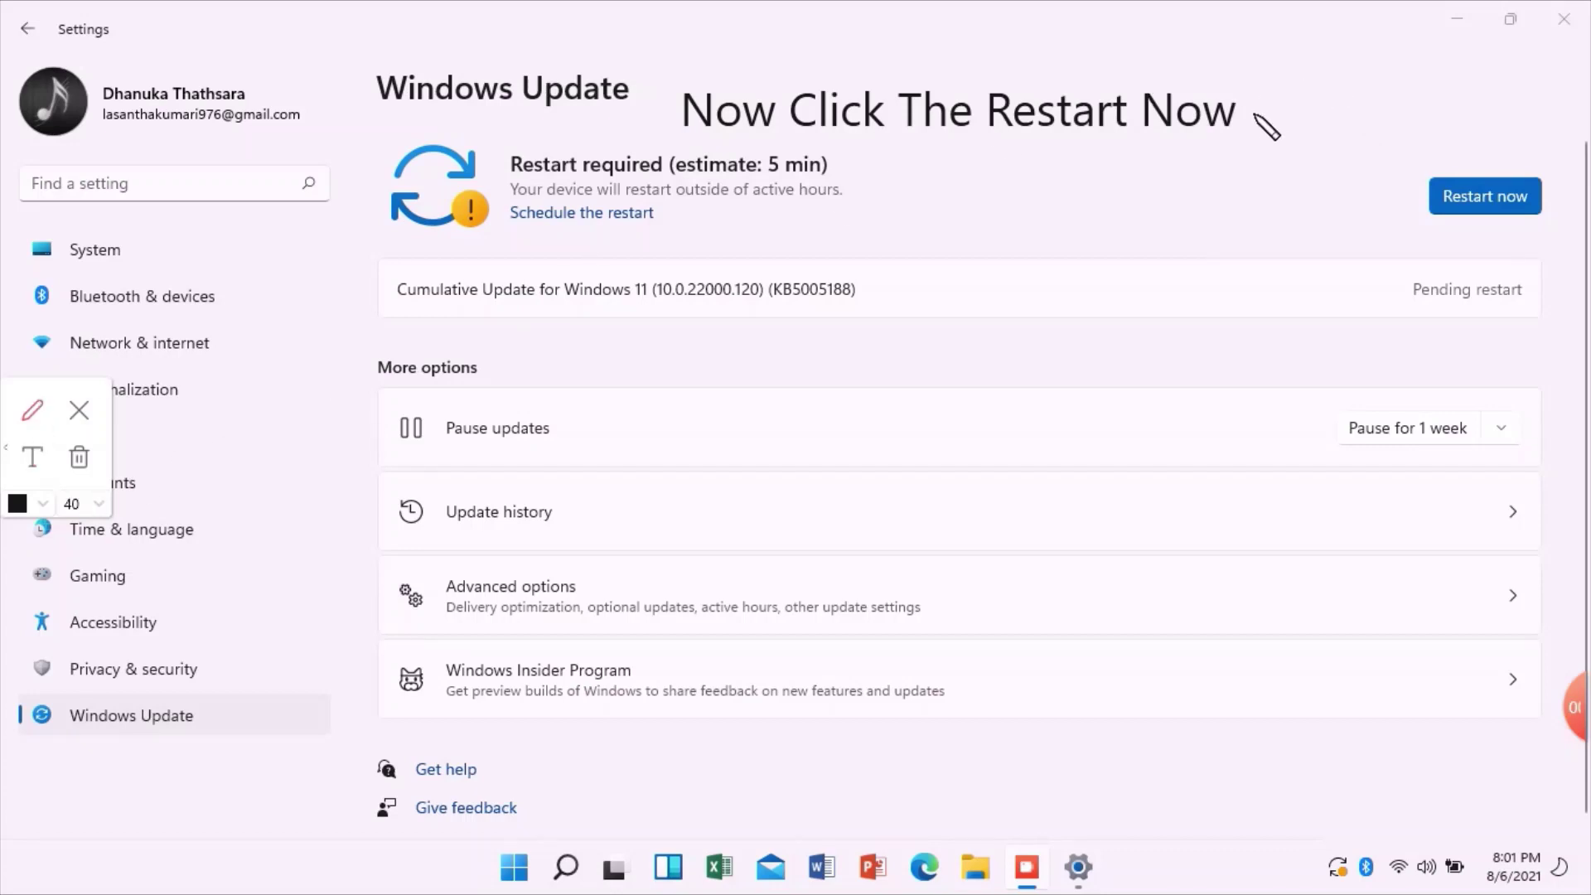
{"action": "mouse_move", "coordinate": [1254, 117]}
{"action": "left_mouse_down"}
{"action": "mouse_move", "coordinate": [1376, 113]}
{"action": "mouse_move", "coordinate": [1485, 174]}
{"action": "mouse_move", "coordinate": [1496, 121]}
{"action": "left_mouse_up"}
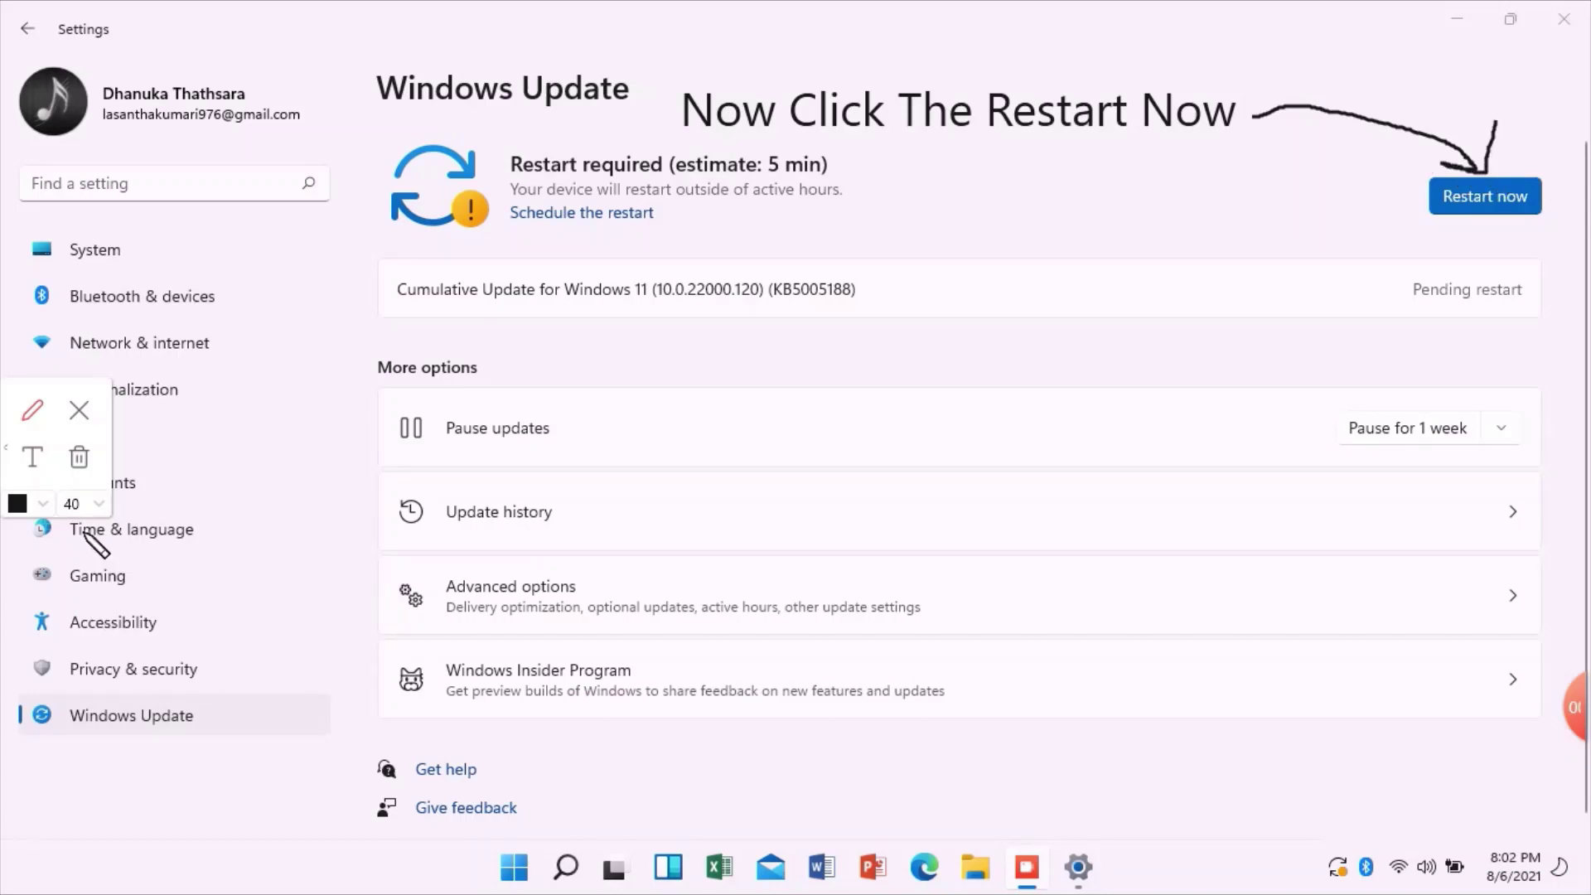
{"action": "left_click", "coordinate": [38, 503]}
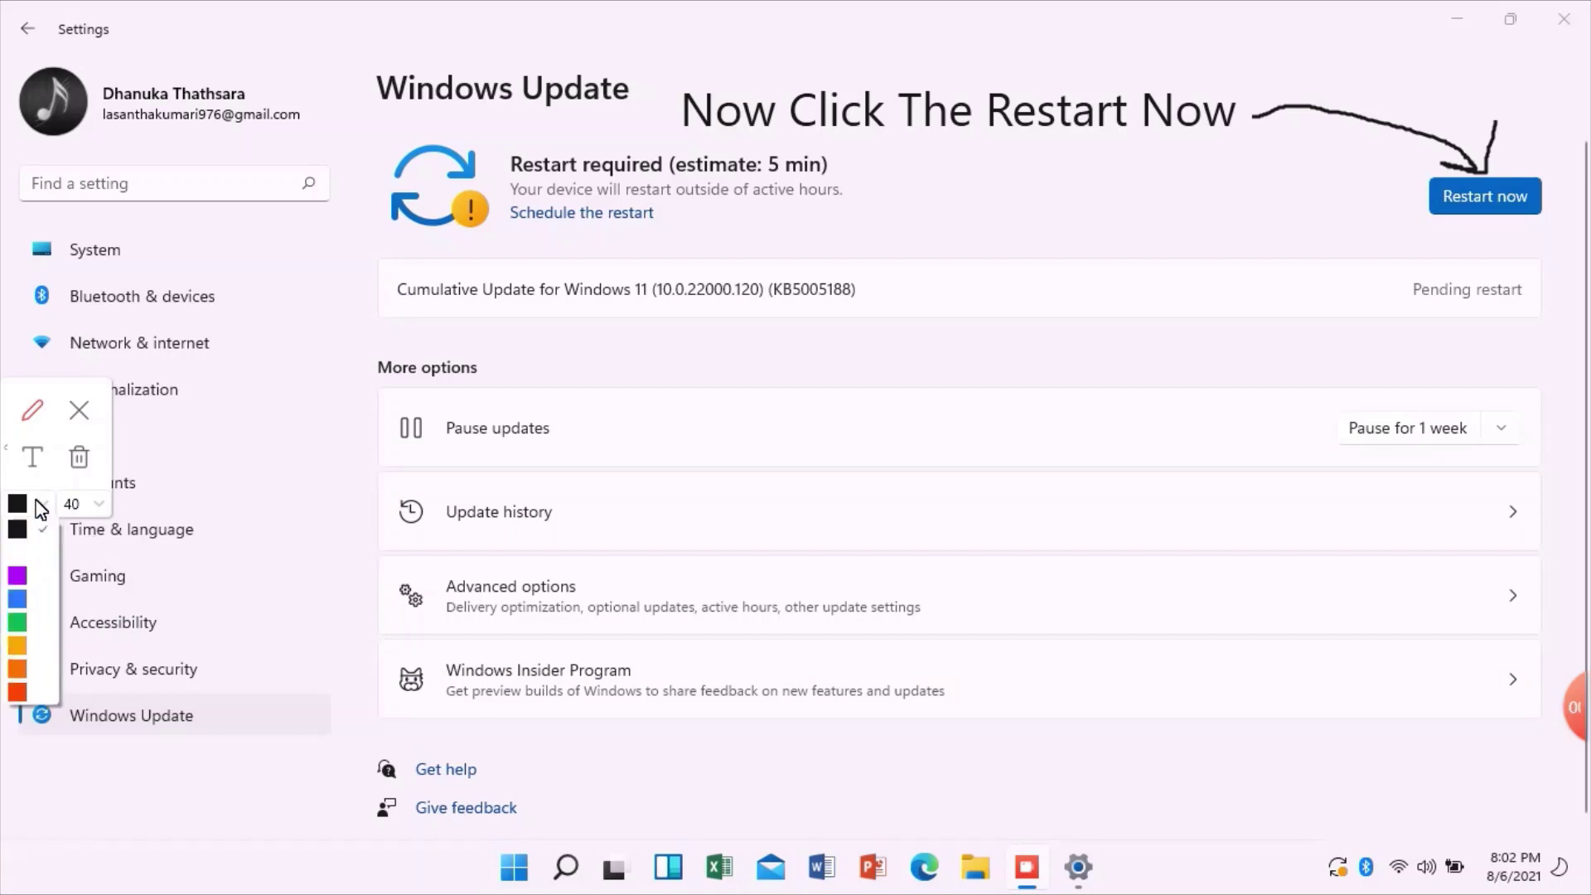
{"action": "left_click", "coordinate": [16, 692]}
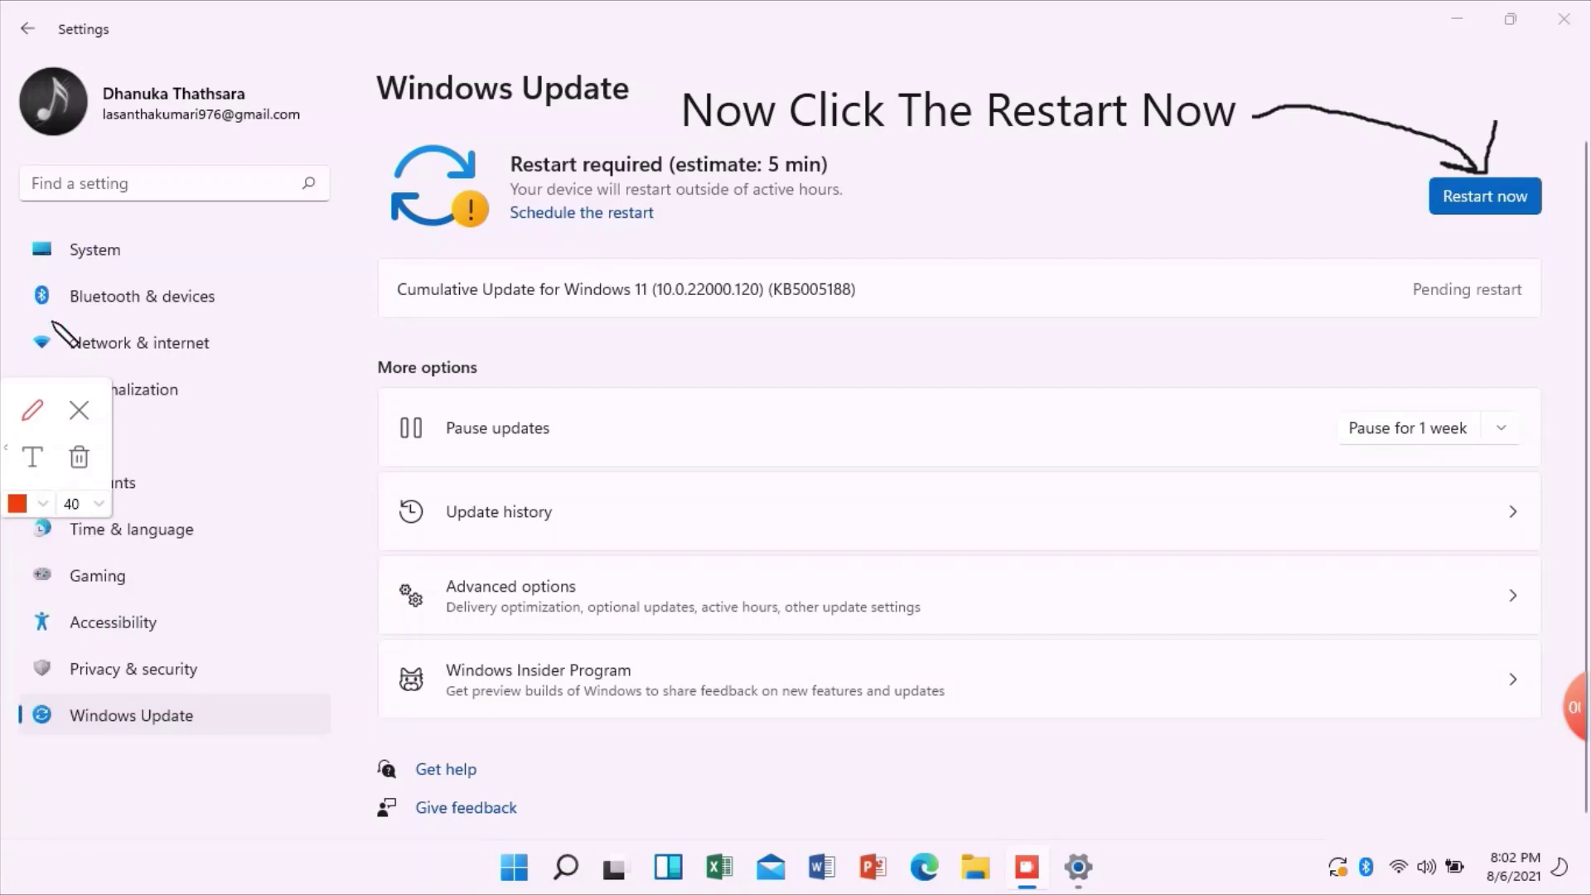
{"action": "left_click", "coordinate": [80, 410]}
Annotate the area beside the Windows Update heading with the blue text "Now Restart the pc" at size 40, and exit the annotation mode
{"action": "mouse_move", "coordinate": [1582, 726]}
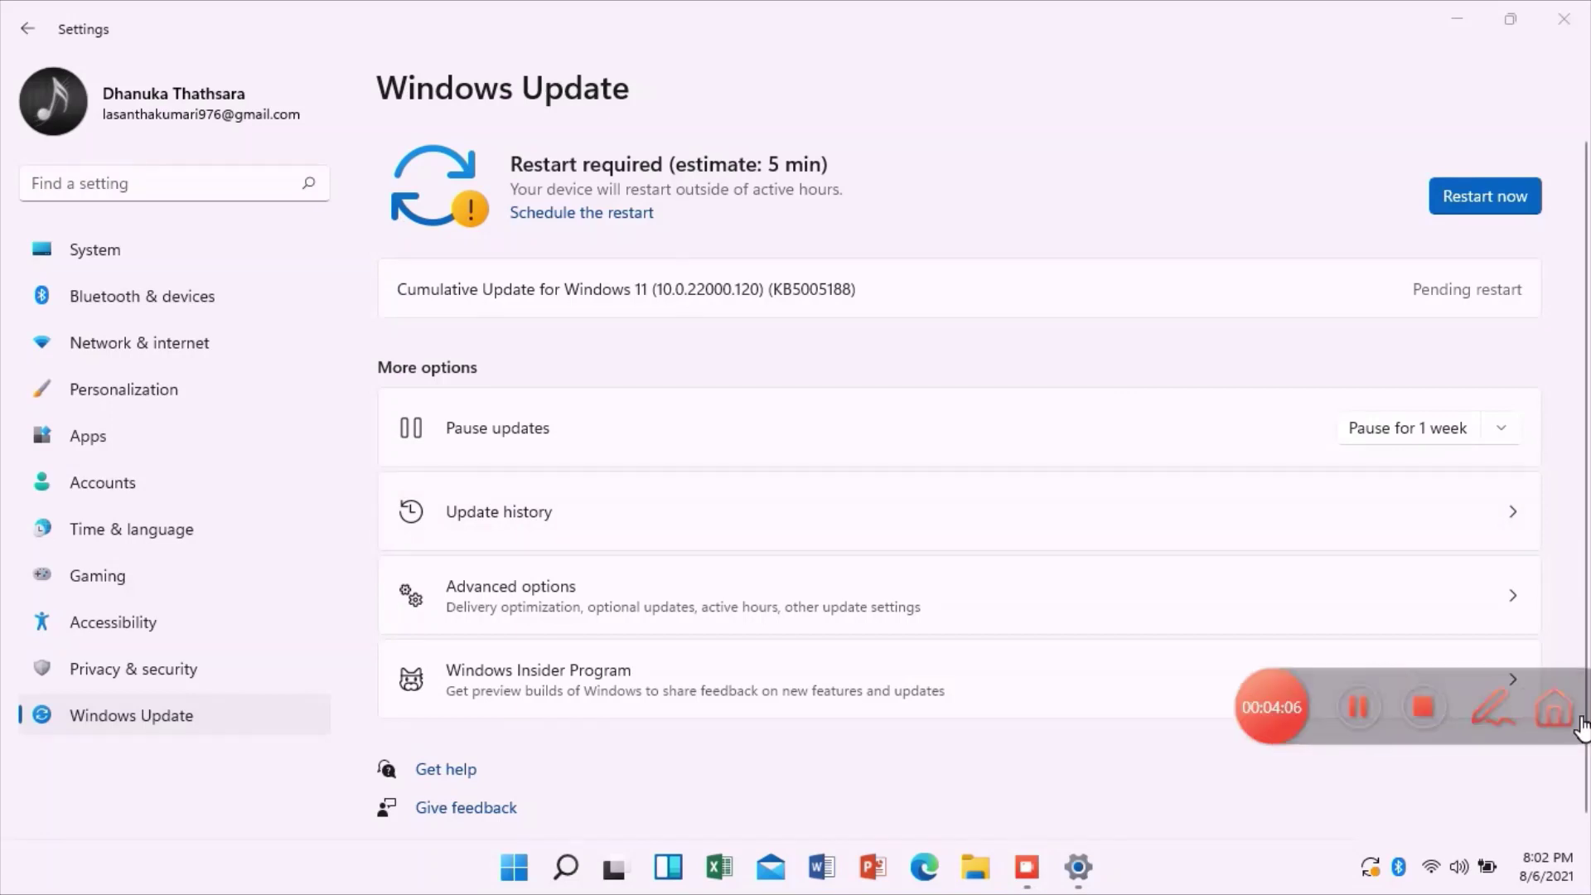
{"action": "left_click", "coordinate": [1495, 717]}
{"action": "left_click", "coordinate": [38, 504]}
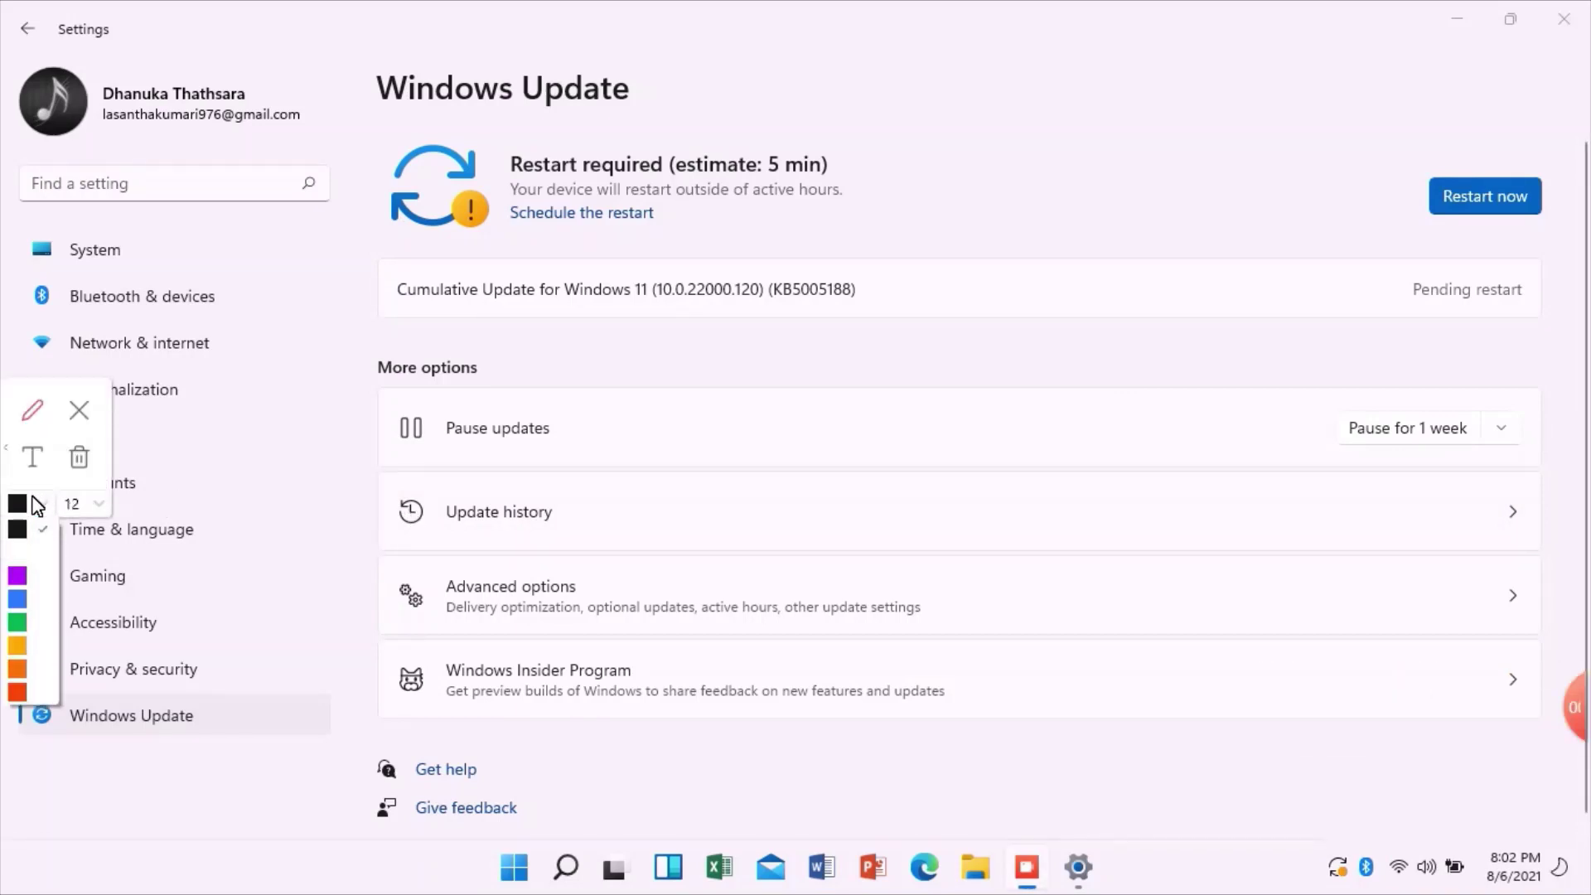
{"action": "left_click", "coordinate": [18, 598]}
{"action": "left_click", "coordinate": [93, 506]}
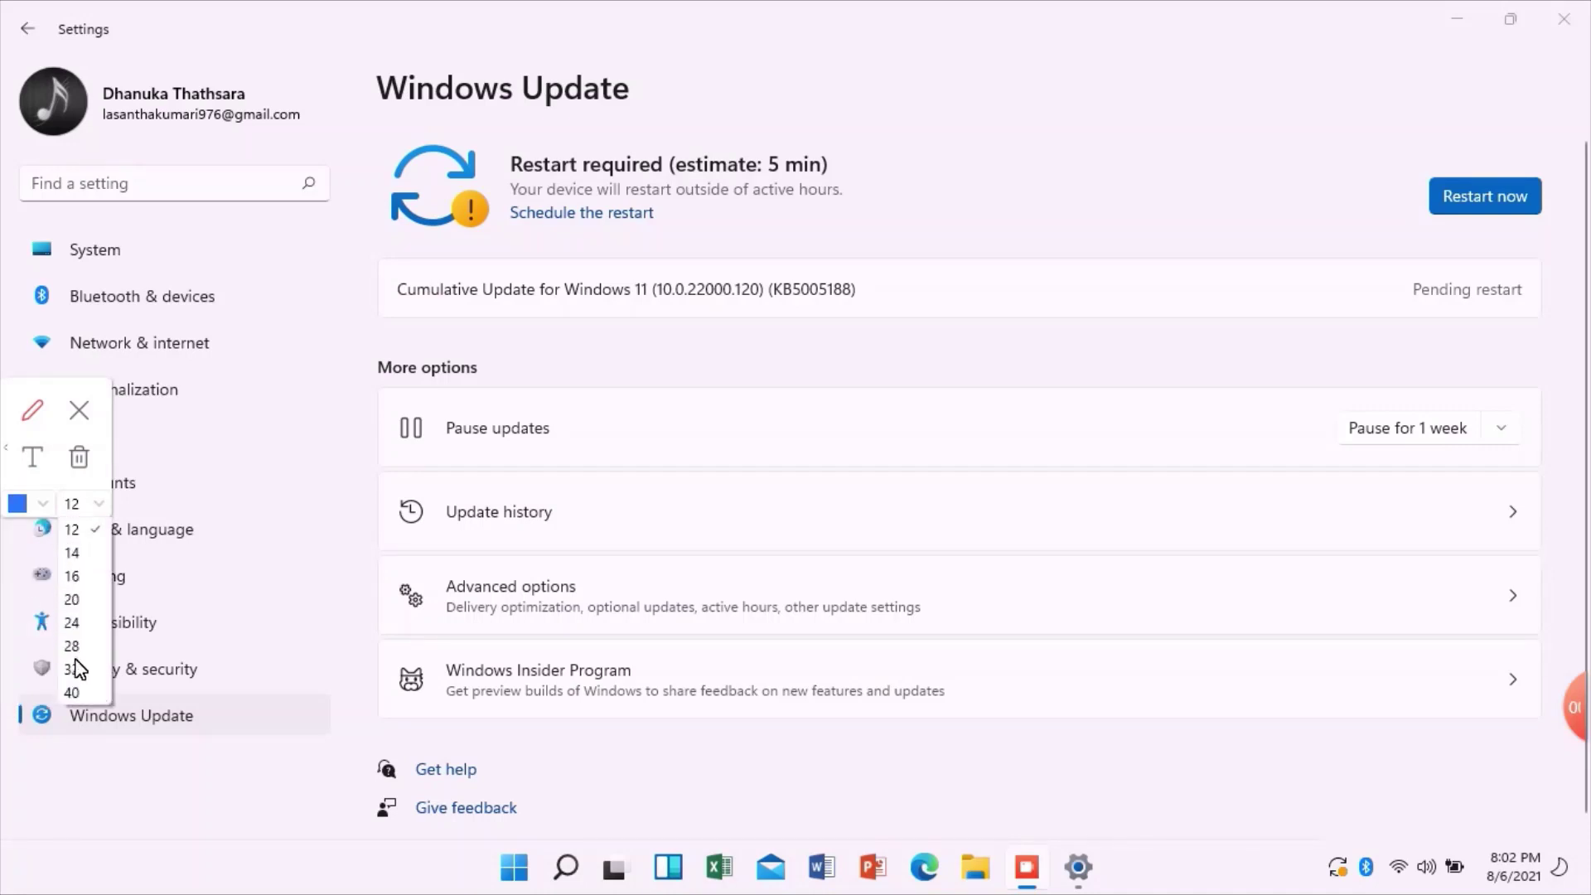
{"action": "left_click", "coordinate": [73, 689]}
{"action": "left_click", "coordinate": [32, 456]}
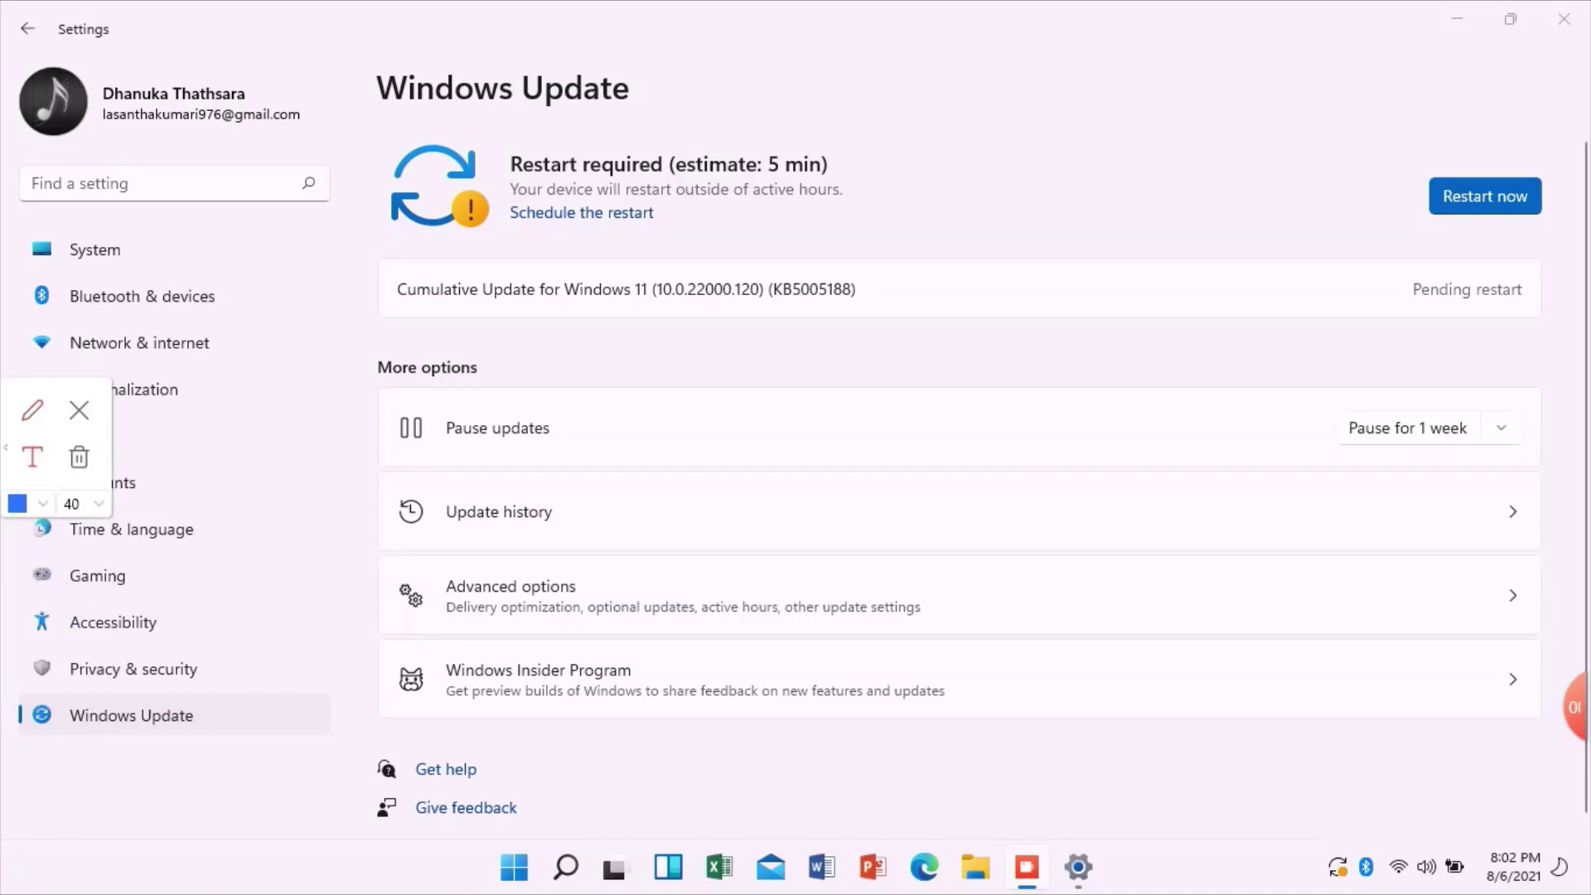
{"action": "left_click", "coordinate": [709, 106]}
{"action": "type", "text": "Now"}
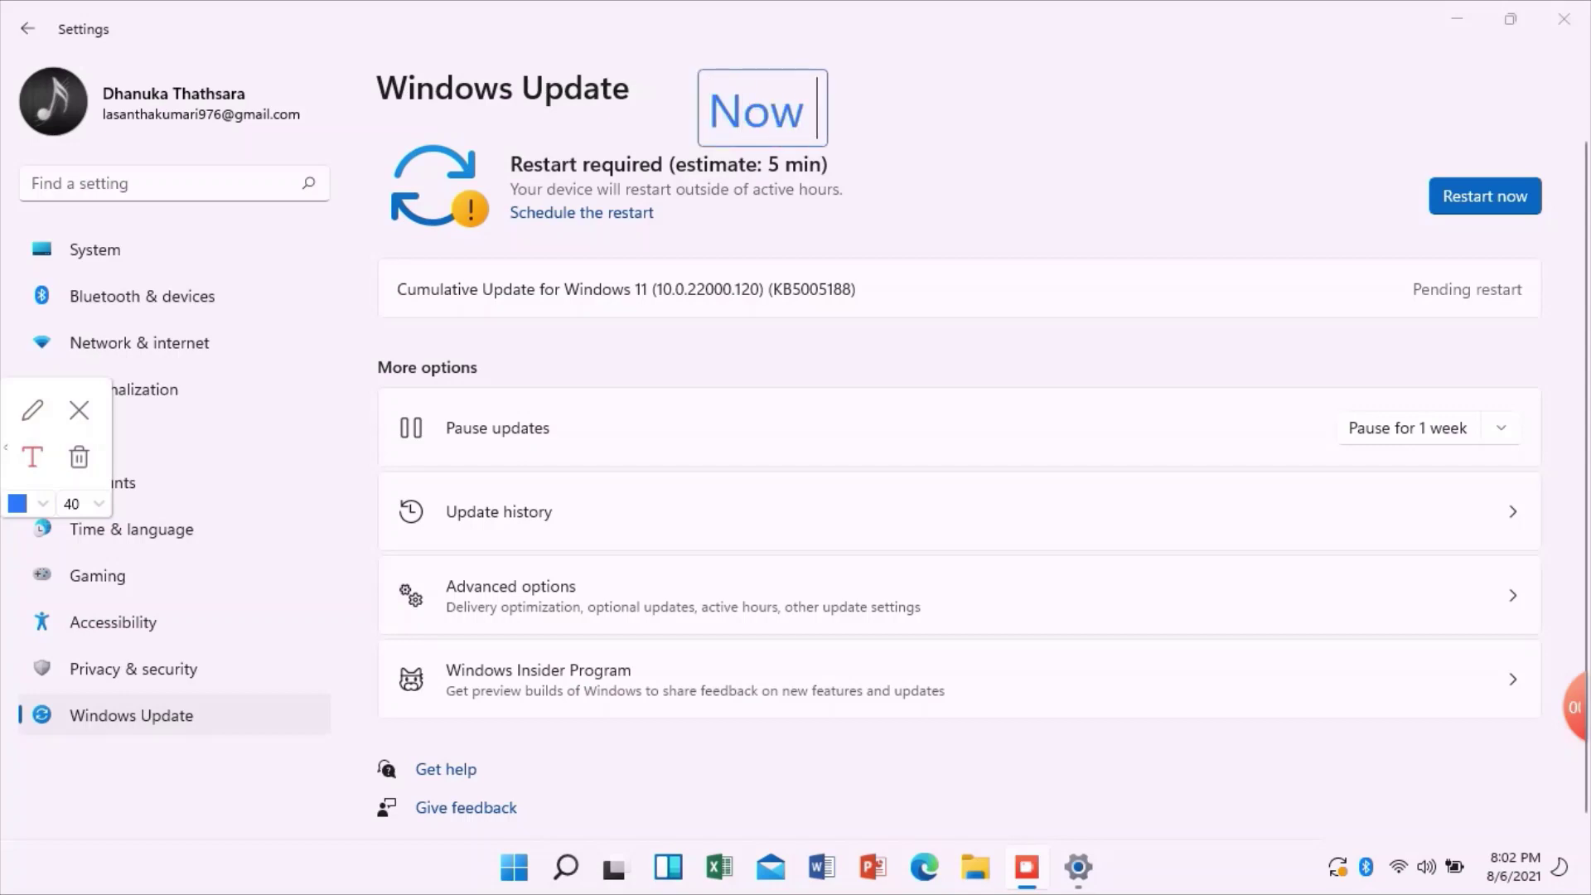
{"action": "type", "text": " Res"}
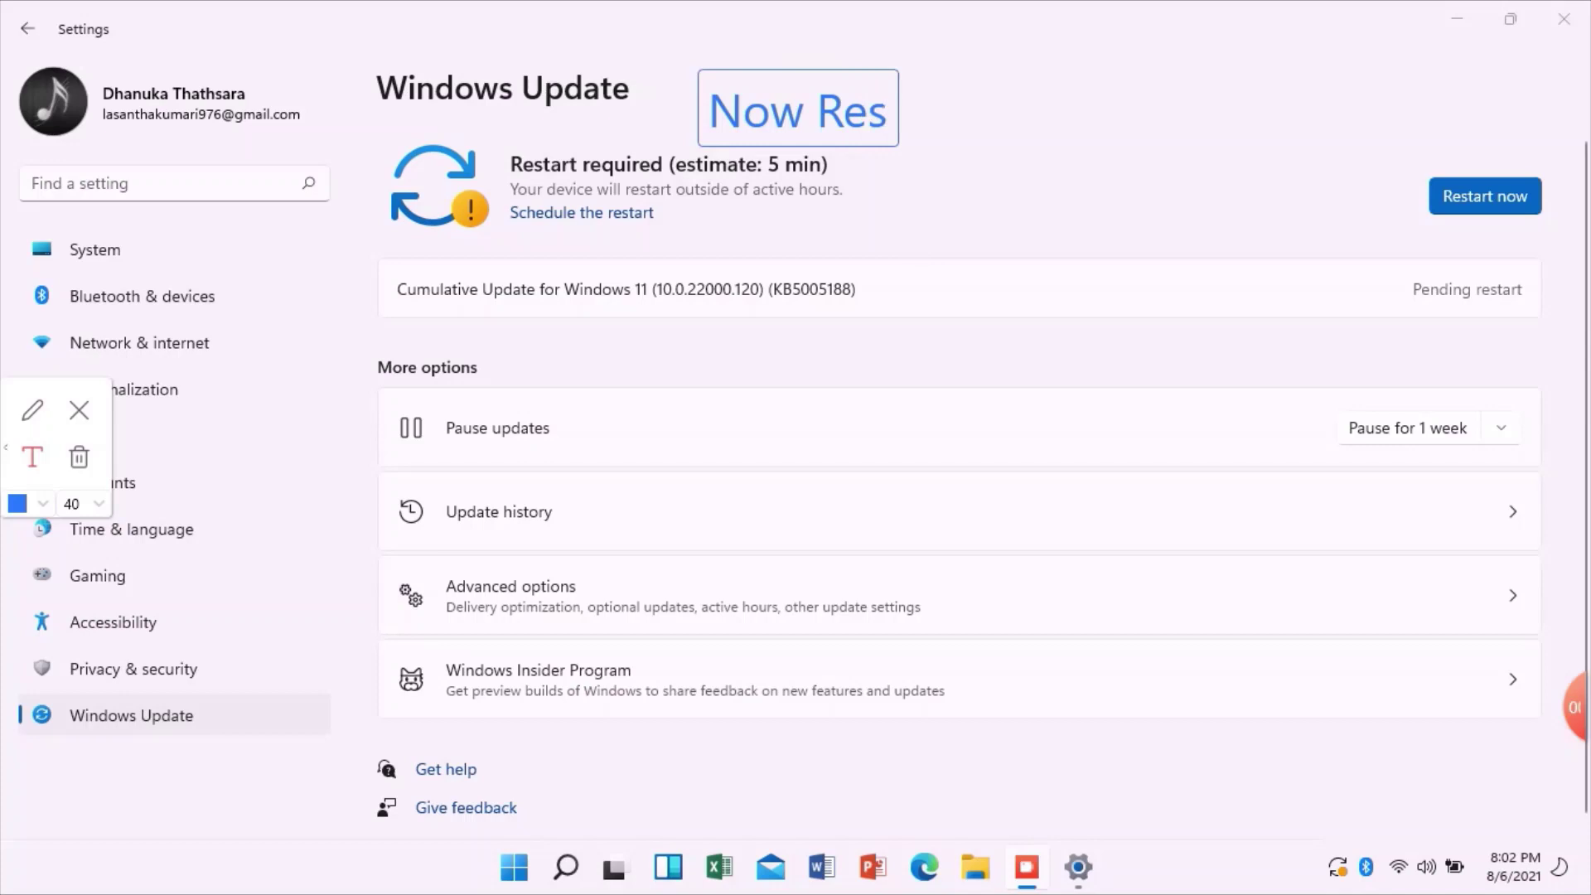
{"action": "type", "text": "art"}
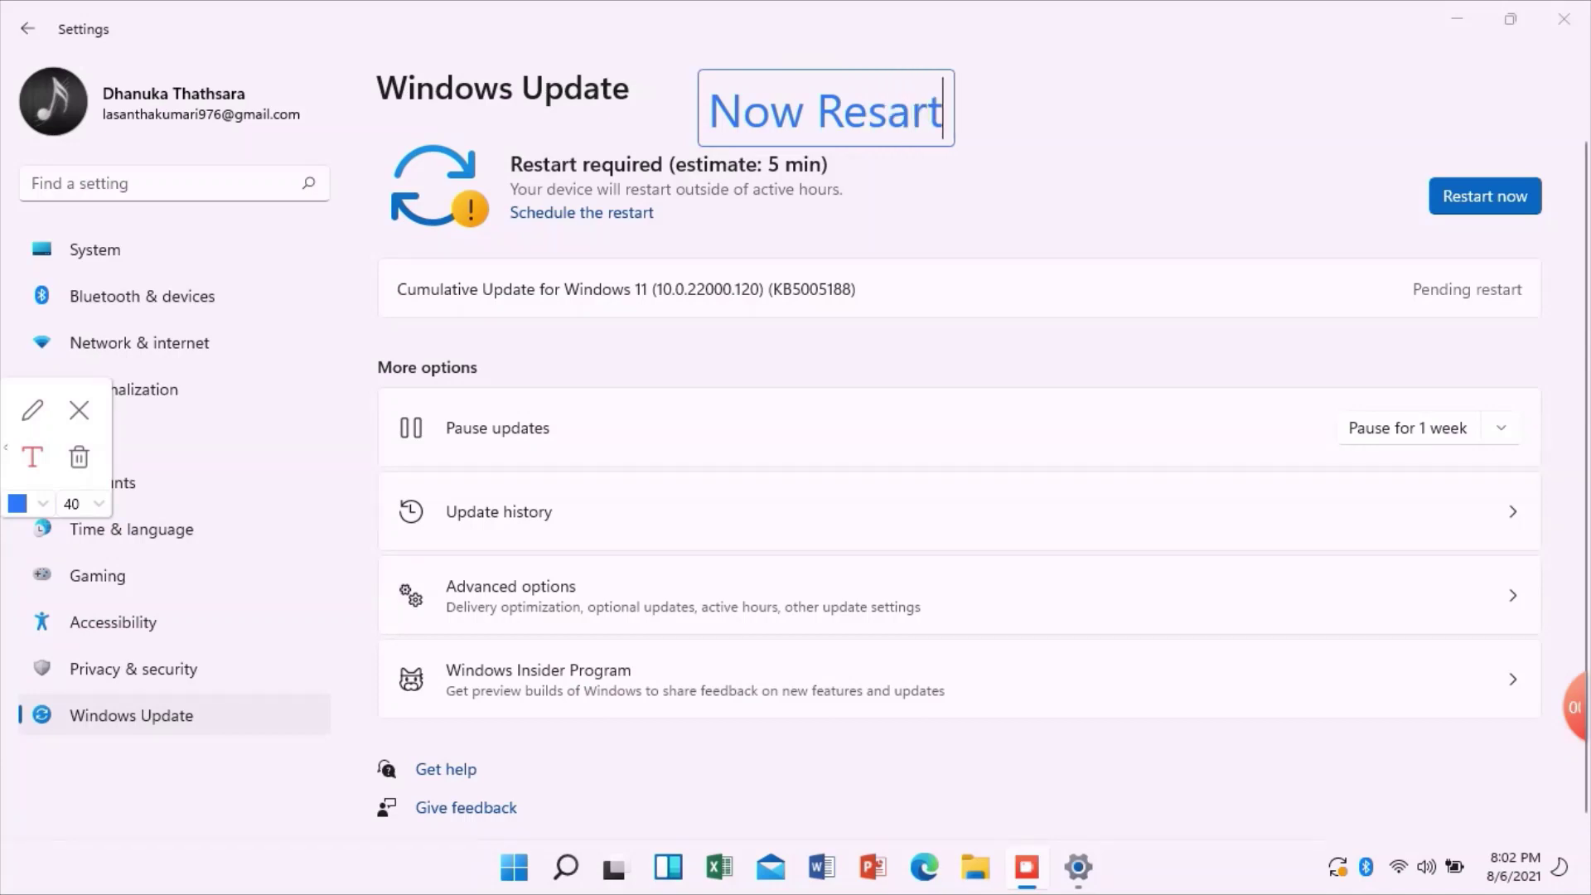
{"action": "key", "text": "BackSpace"}
{"action": "key", "text": "BackSpace"}
{"action": "key", "text": "BackSpace"}
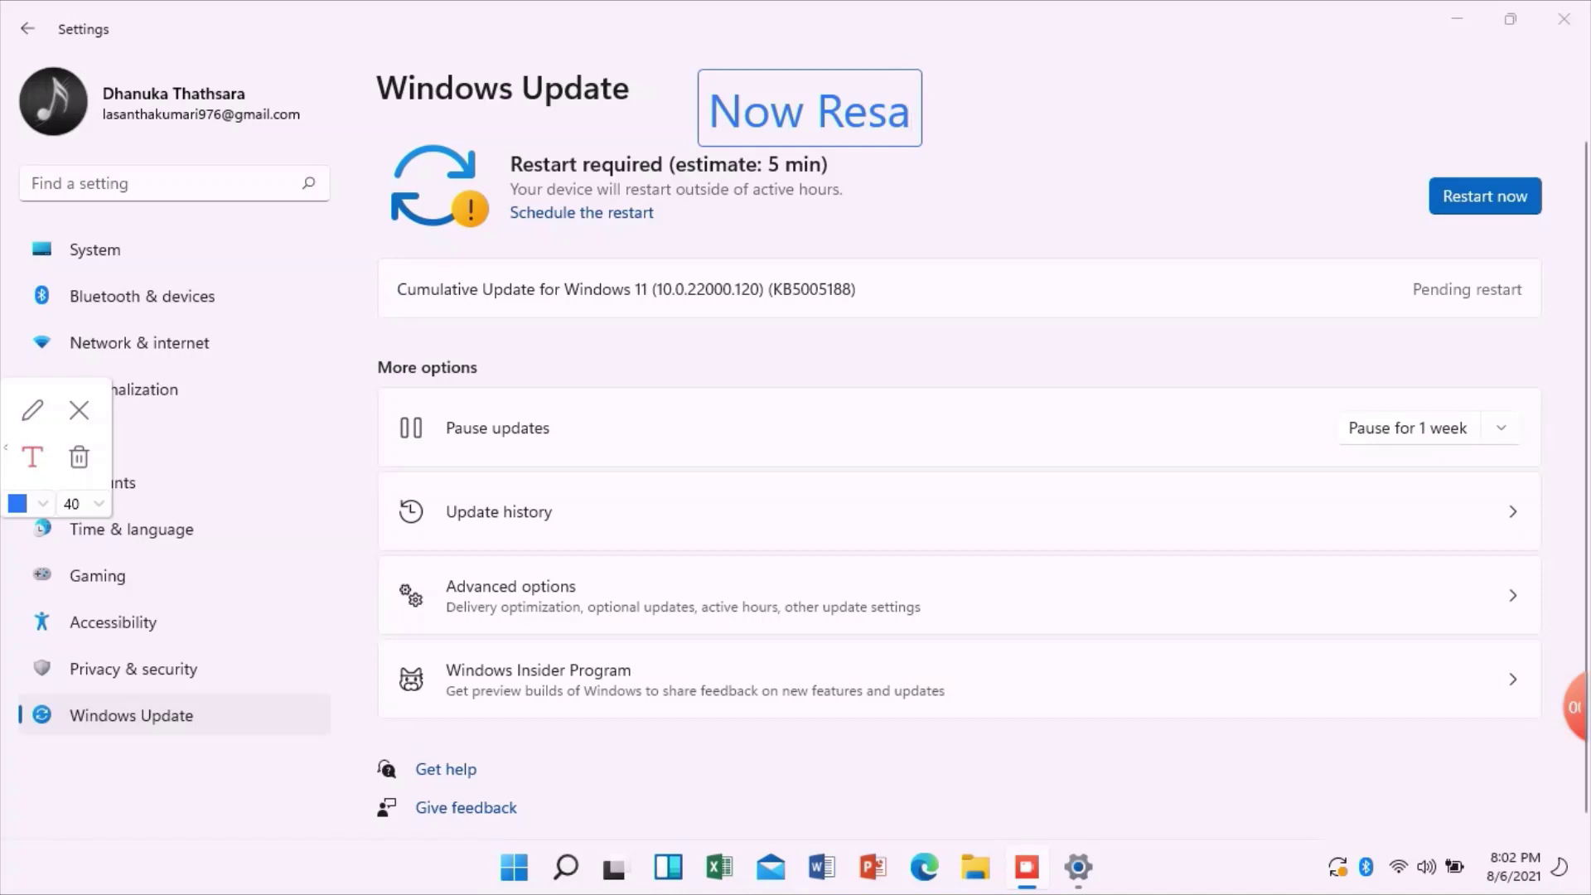
{"action": "key", "text": "BackSpace"}
{"action": "type", "text": "tart th"}
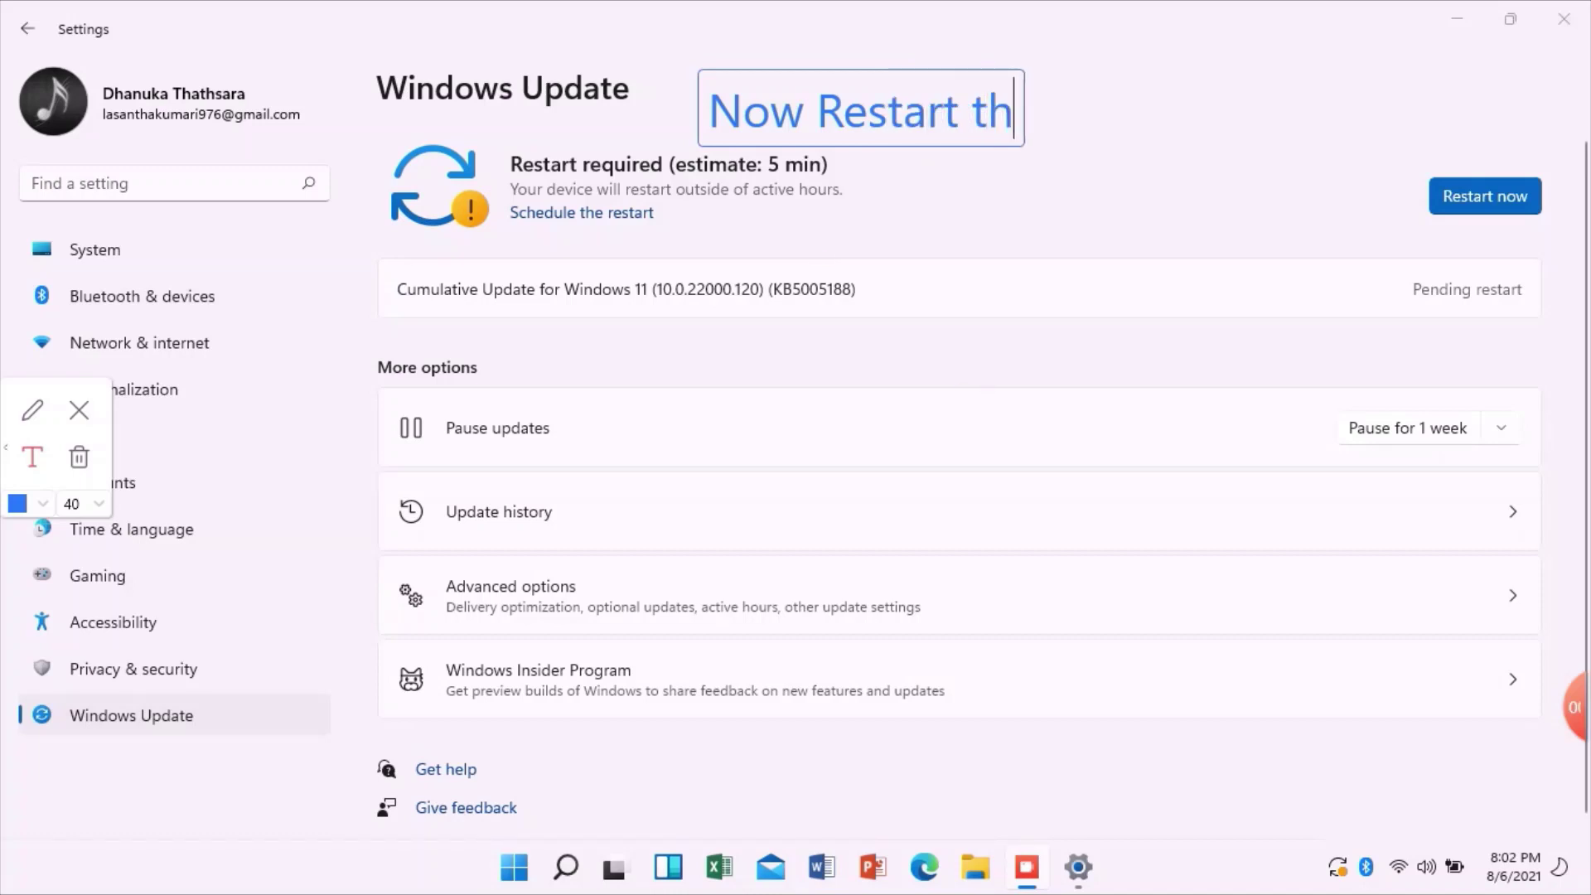
{"action": "type", "text": "e com"}
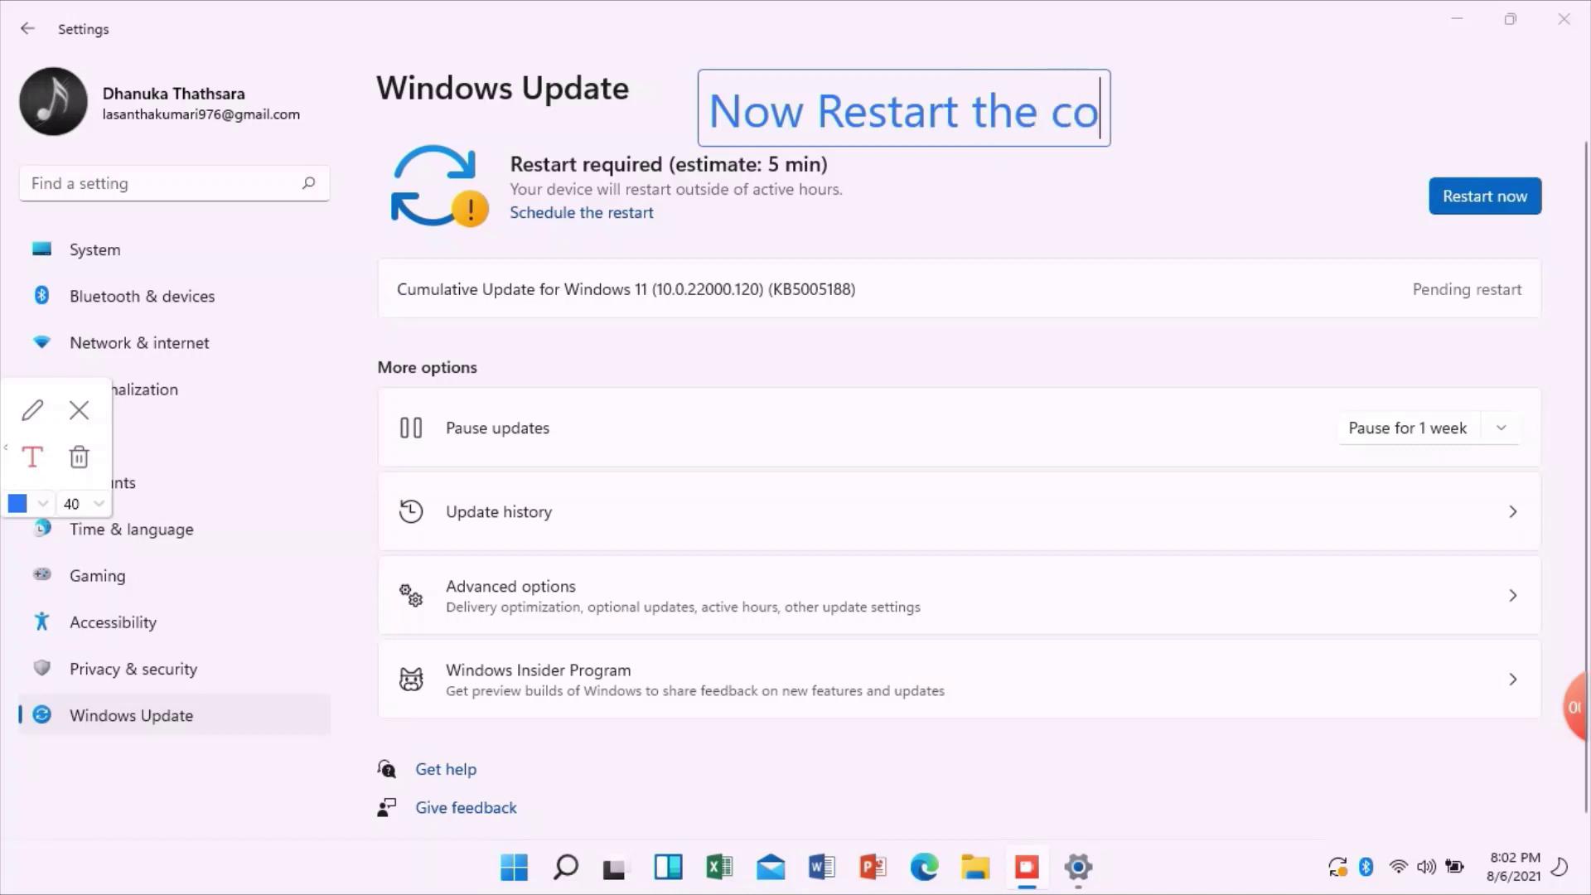
{"action": "key", "text": "BackSpace"}
{"action": "key", "text": "BackSpace"}
{"action": "key", "text": "BackSpace"}
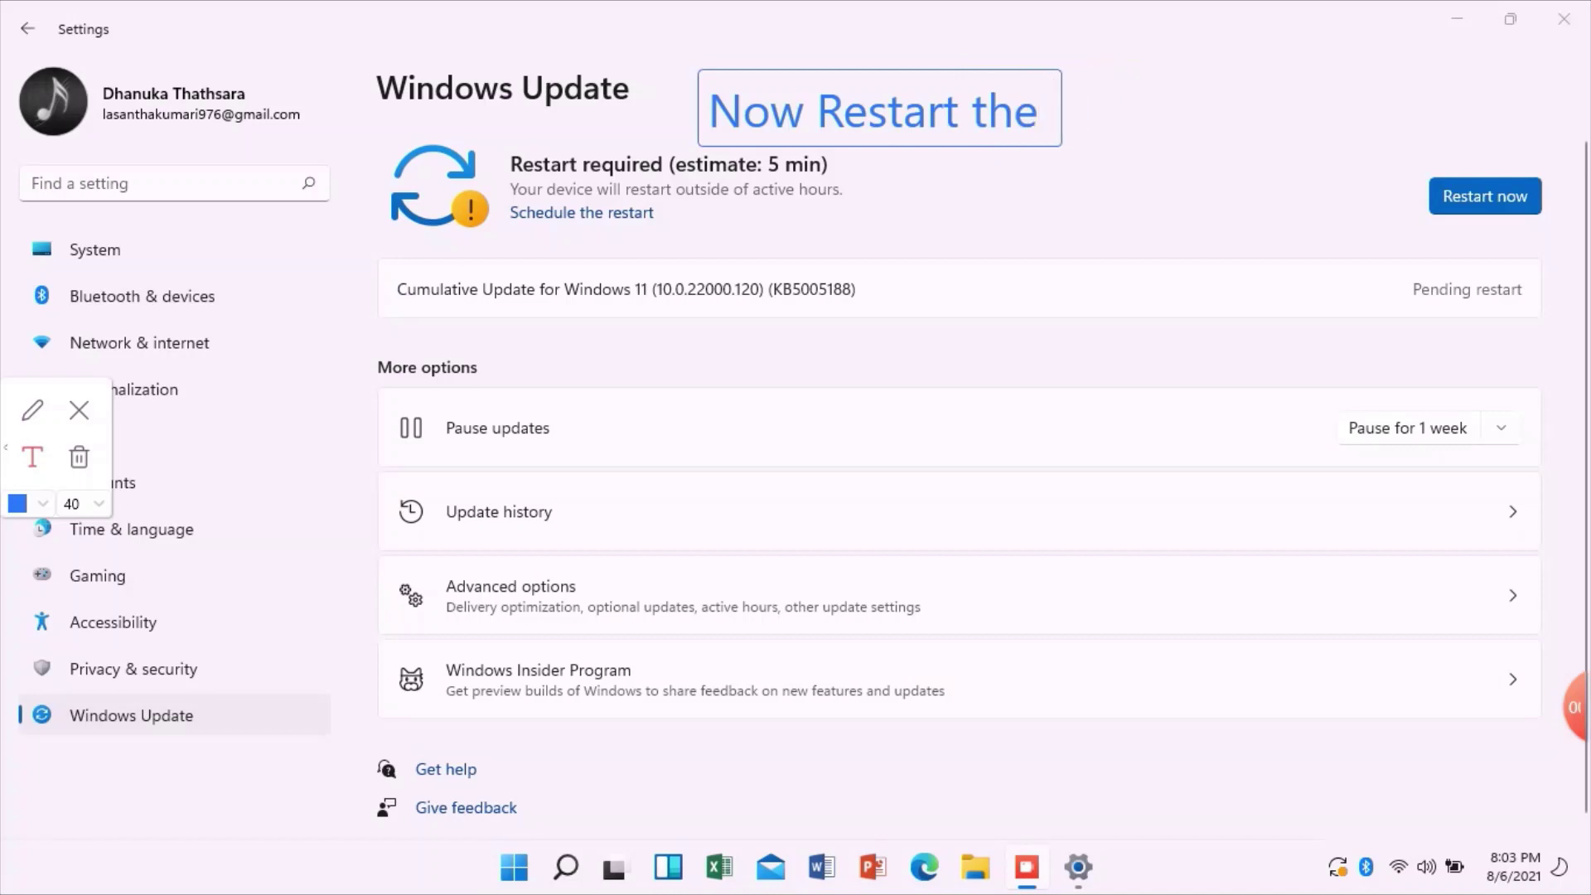
{"action": "type", "text": "pc"}
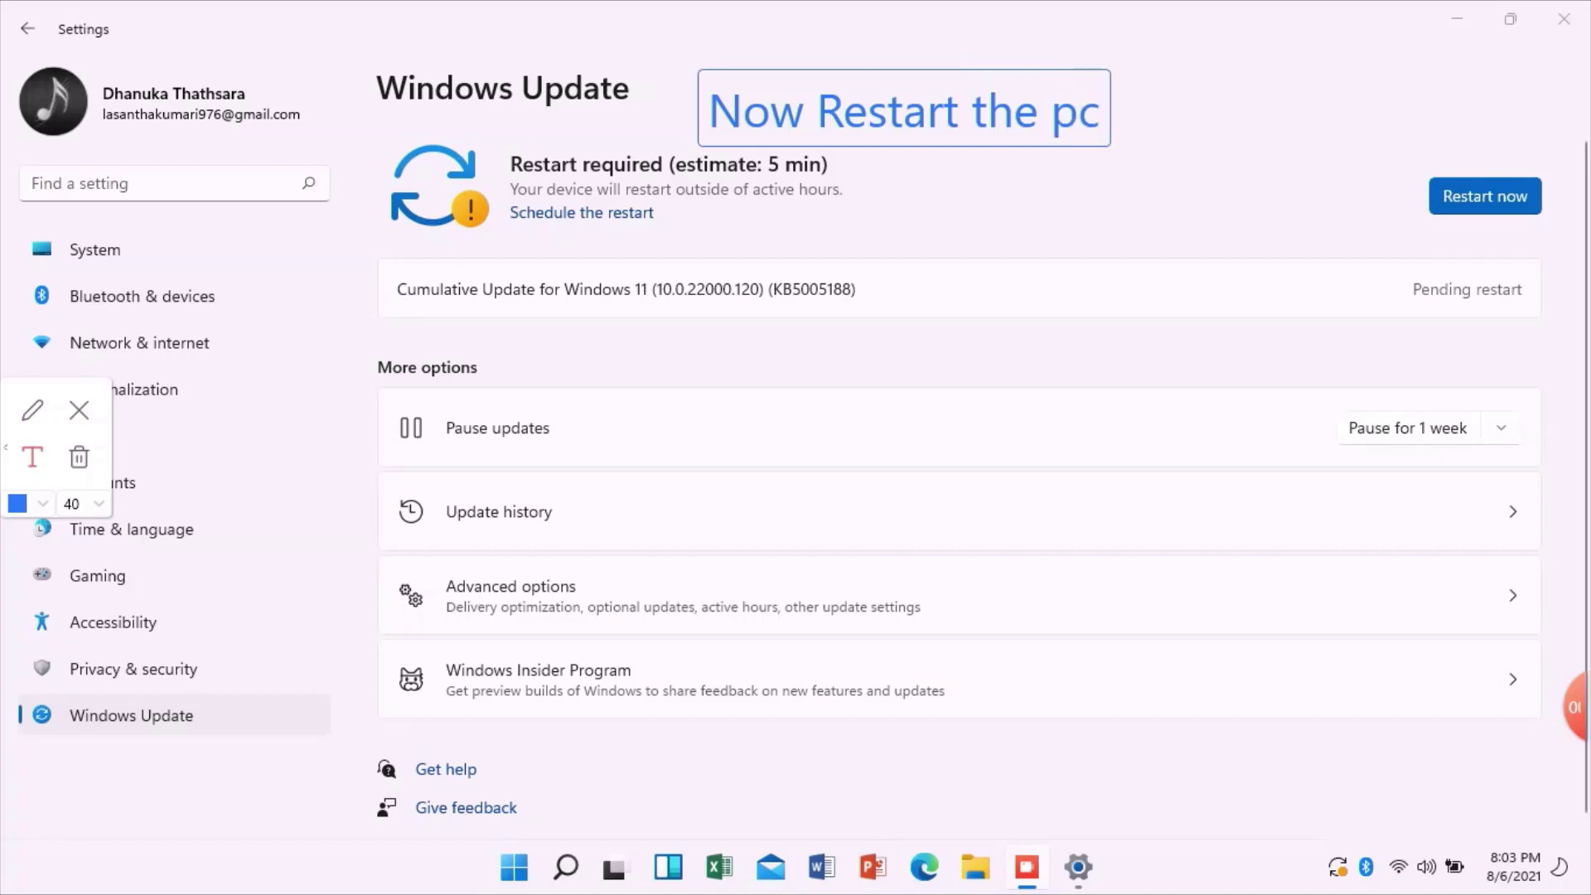
{"action": "left_click", "coordinate": [83, 414]}
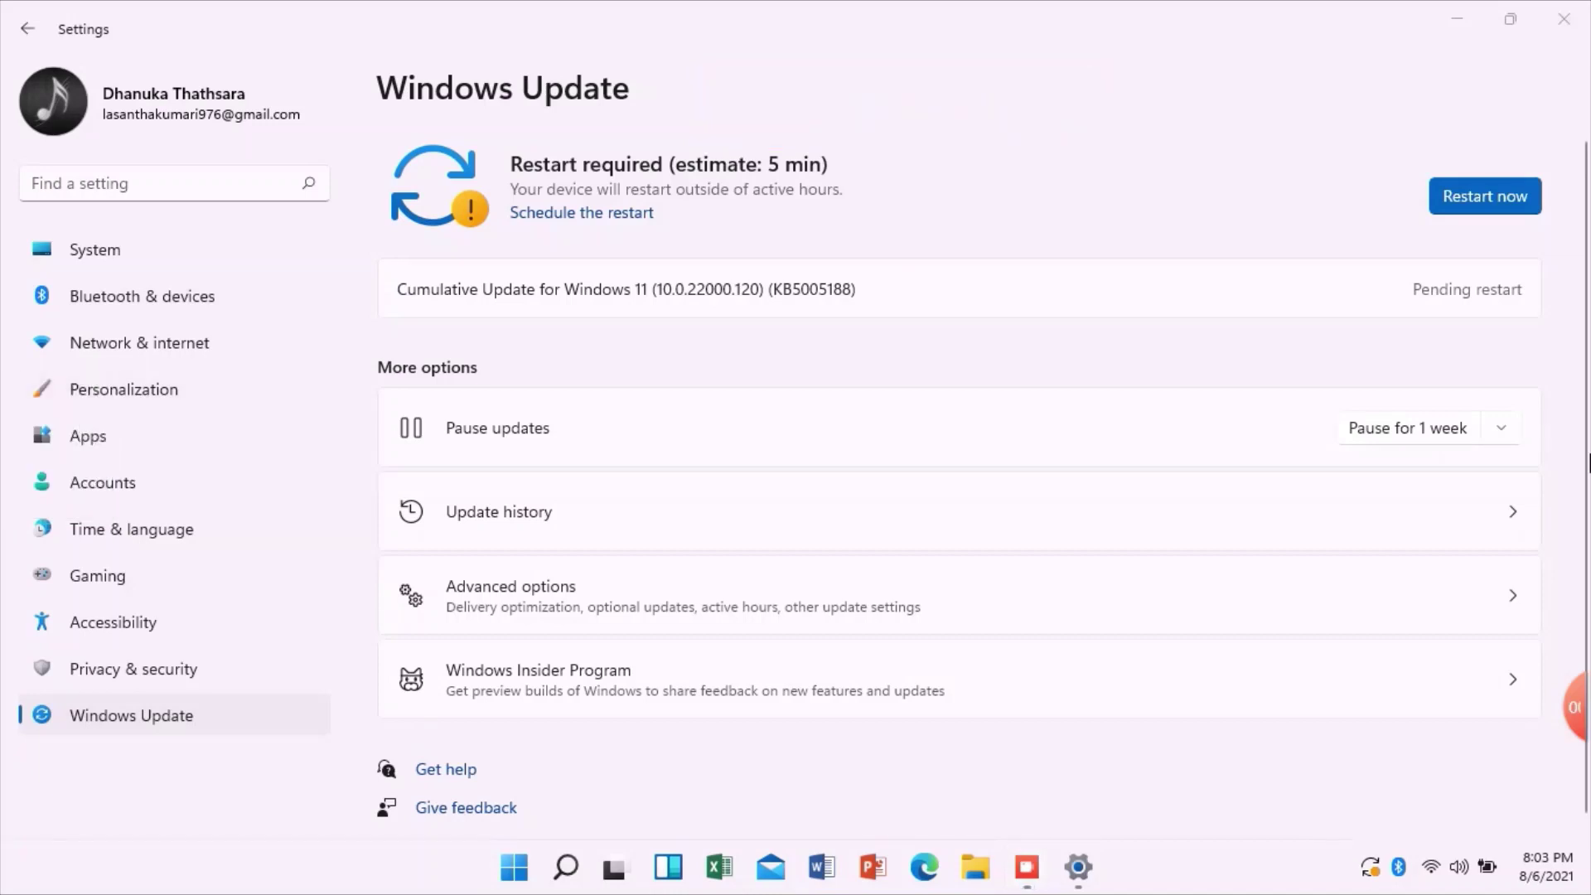
Annotate the area beside the Windows Update heading with the blue text "restart before on the wifi" at size 40, and exit the annotation mode
{"action": "mouse_move", "coordinate": [1575, 707]}
{"action": "left_click", "coordinate": [1499, 712]}
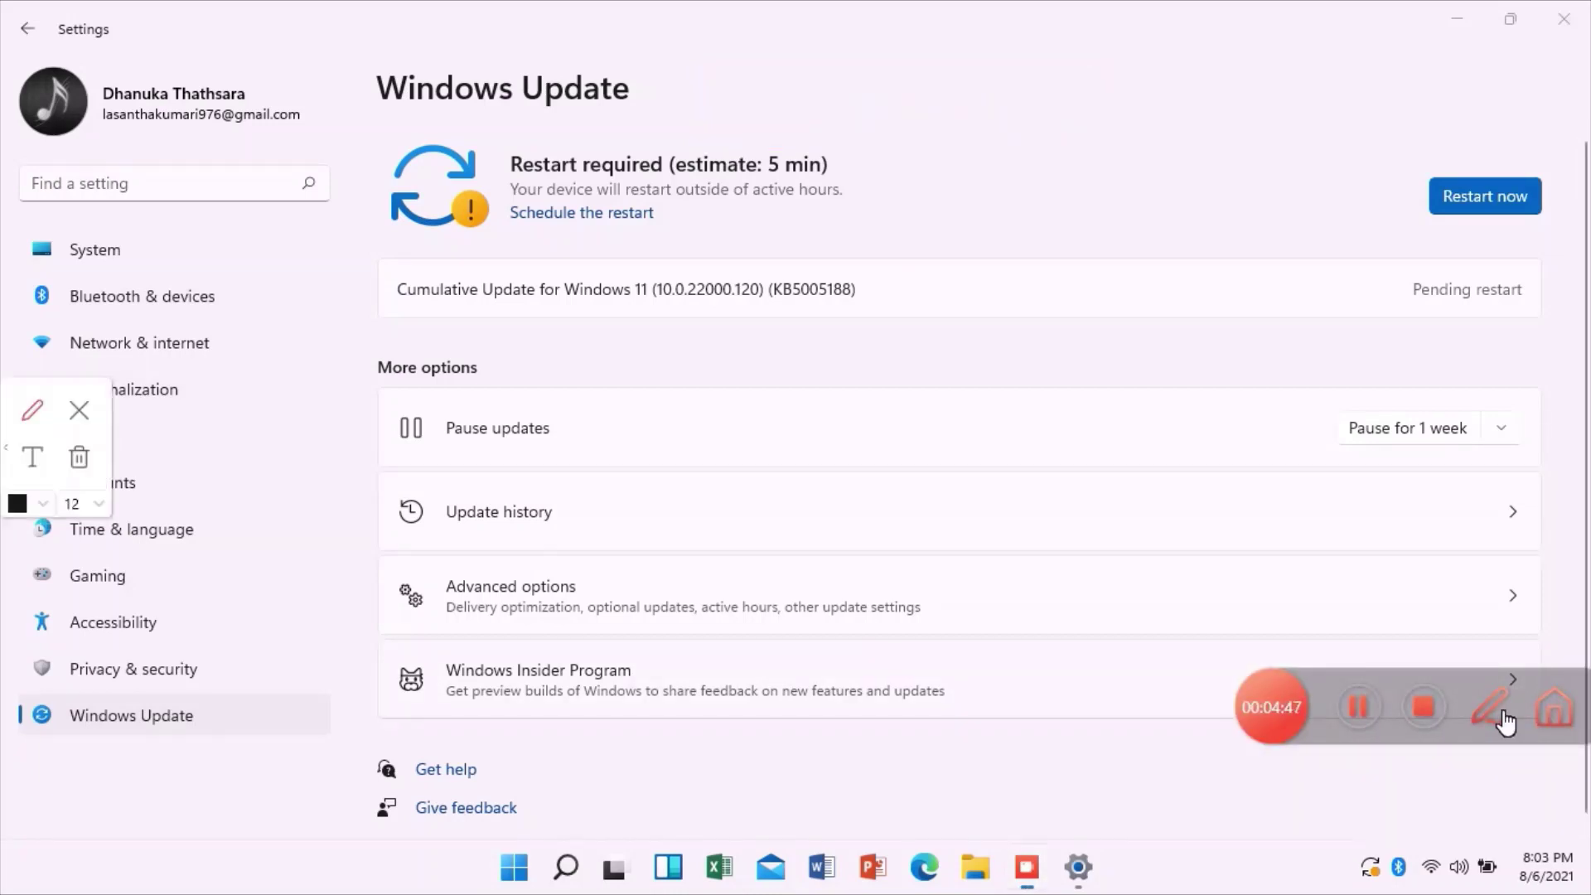
{"action": "left_click", "coordinate": [73, 512]}
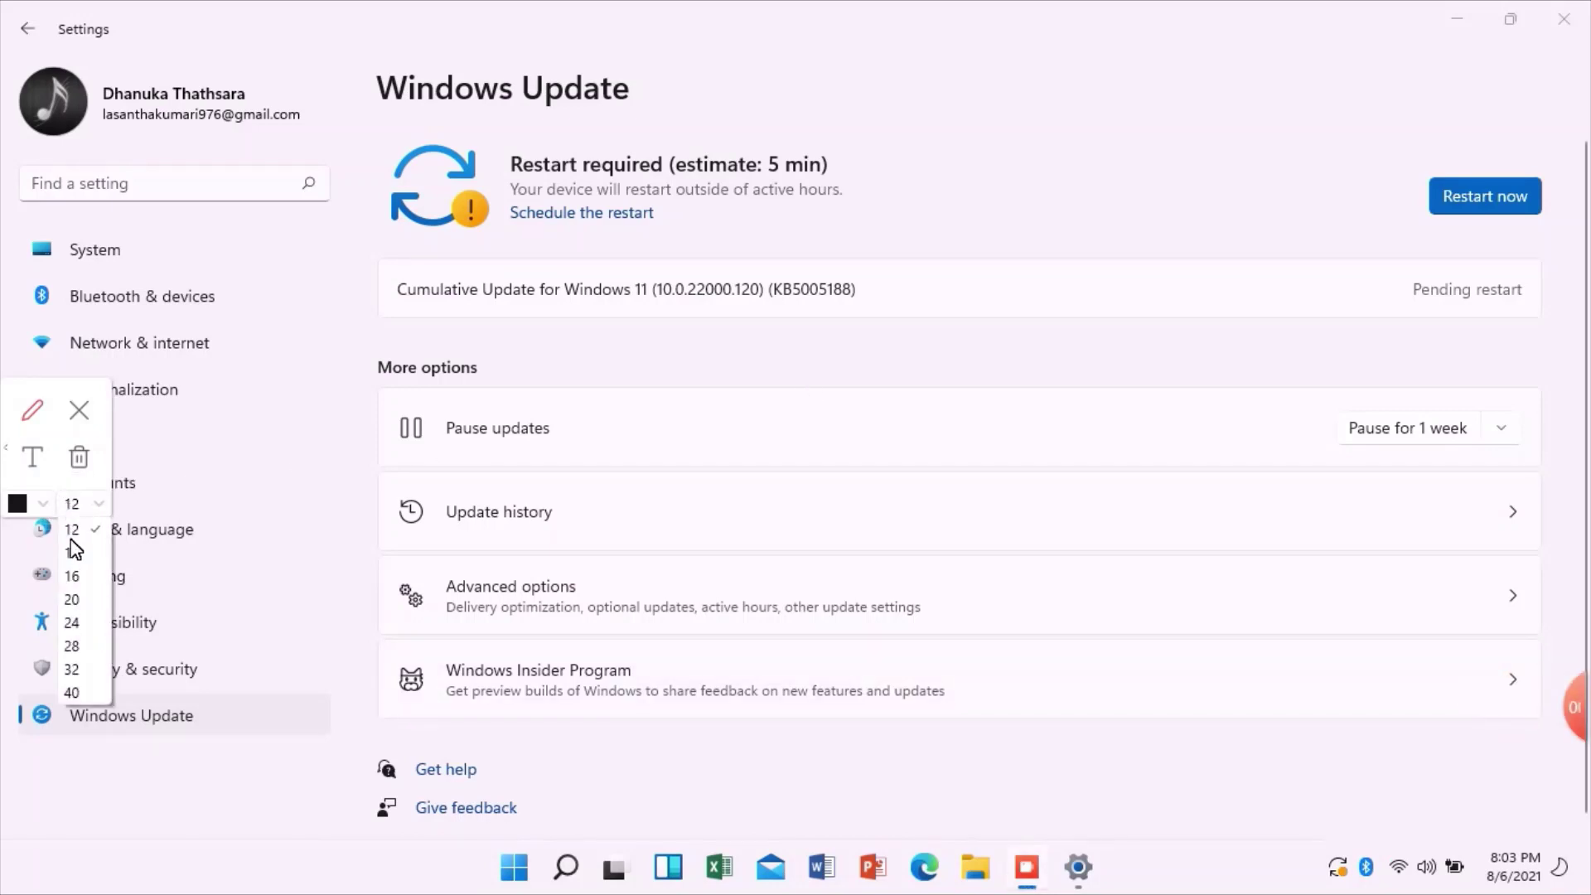
{"action": "left_click", "coordinate": [71, 693]}
{"action": "left_click", "coordinate": [34, 497]}
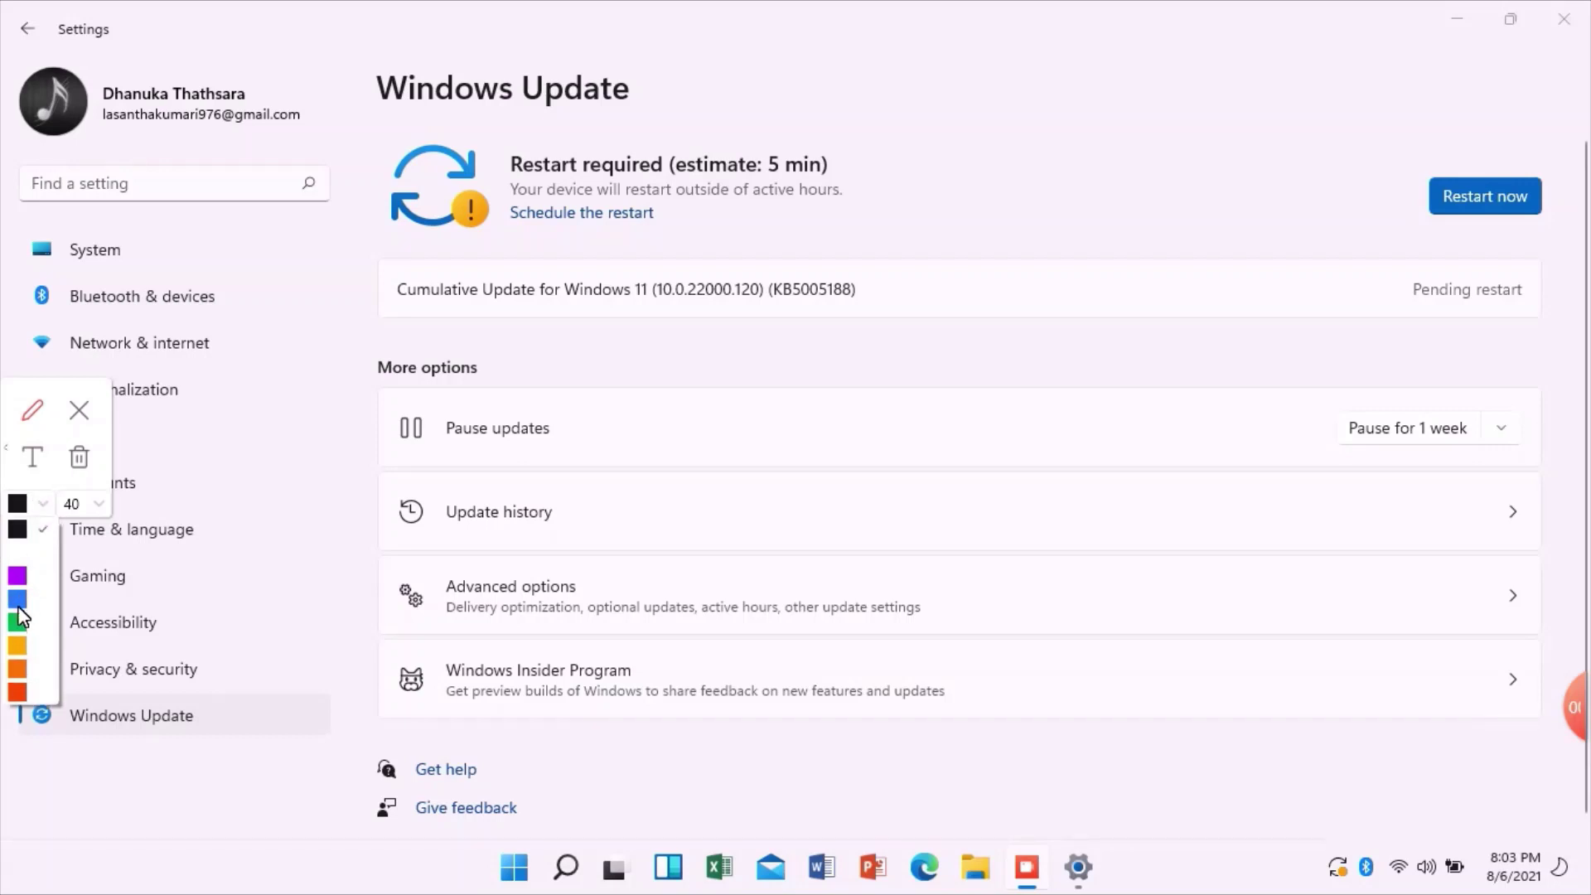
{"action": "left_click", "coordinate": [17, 598]}
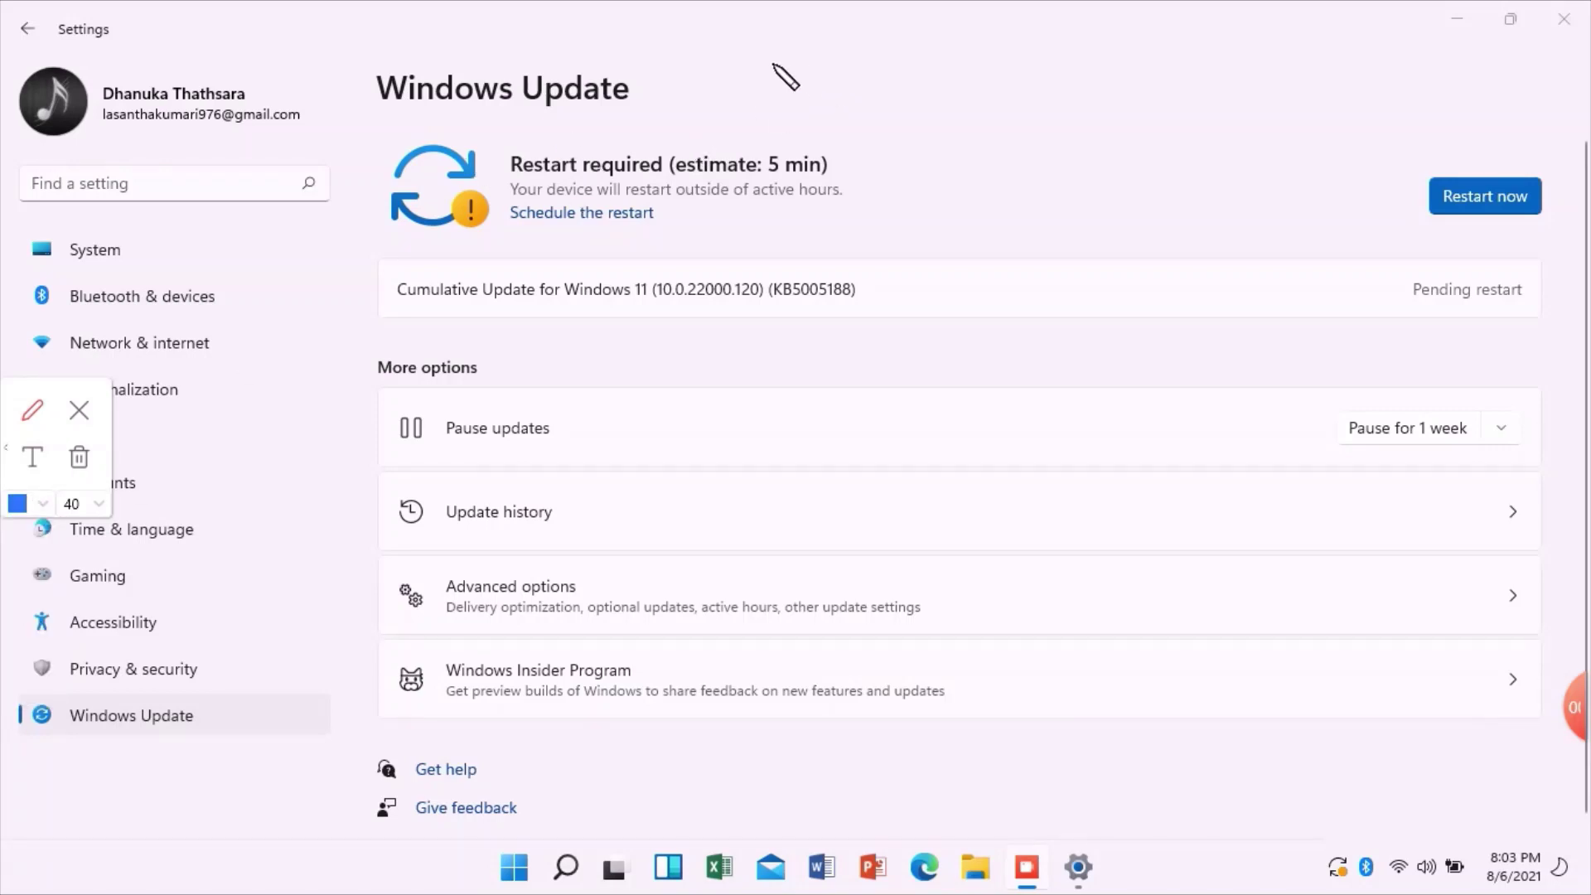
{"action": "left_click", "coordinate": [43, 461]}
{"action": "left_click", "coordinate": [798, 98]}
{"action": "type", "text": "rest"}
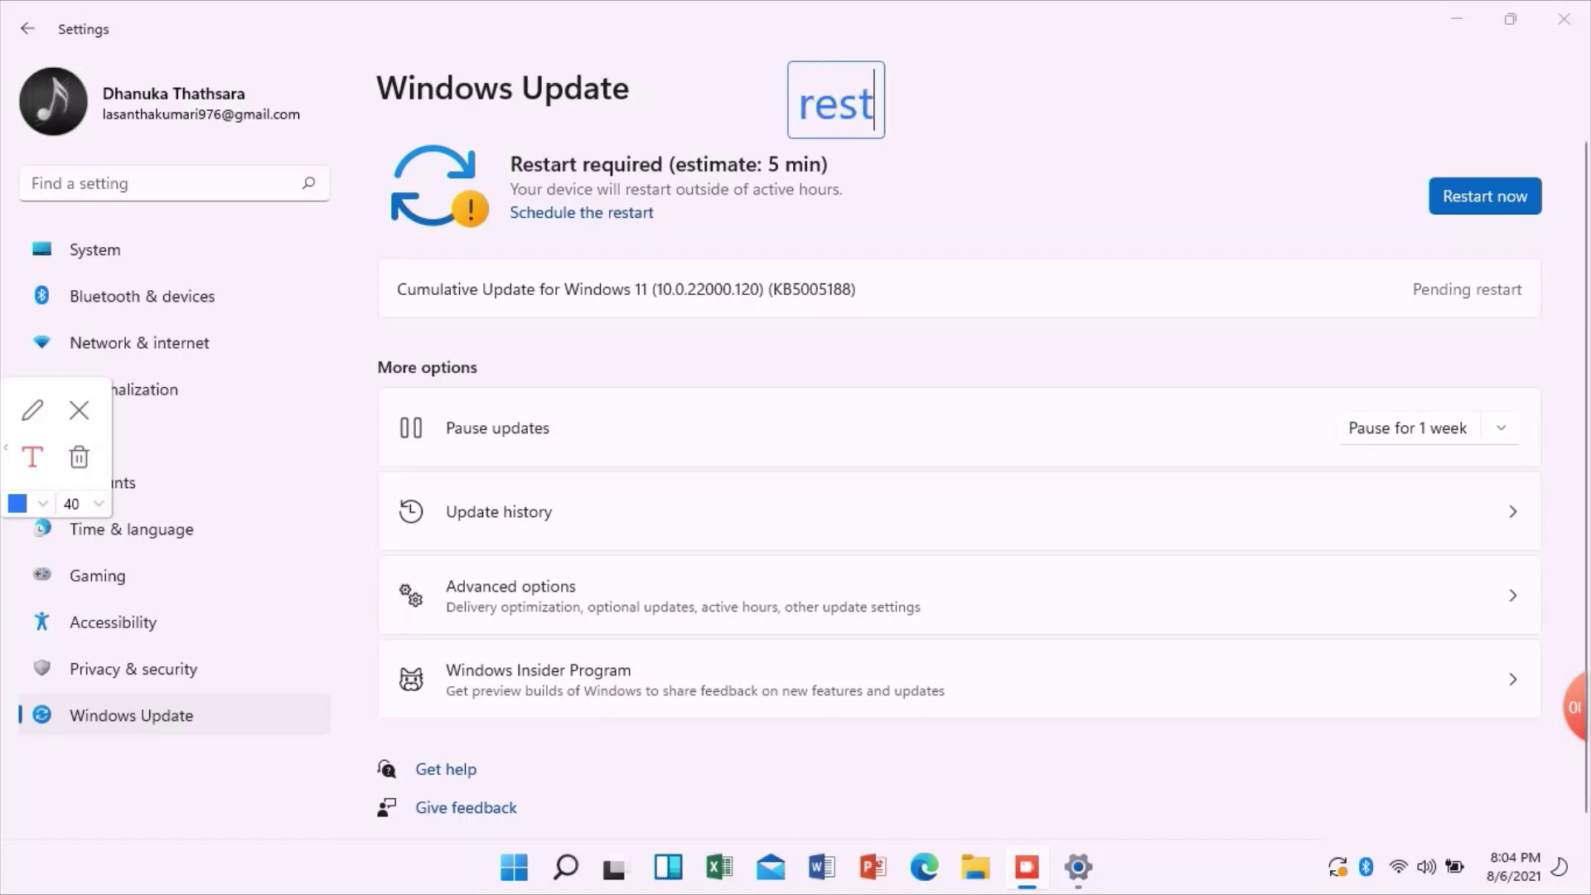
{"action": "type", "text": "art bero"}
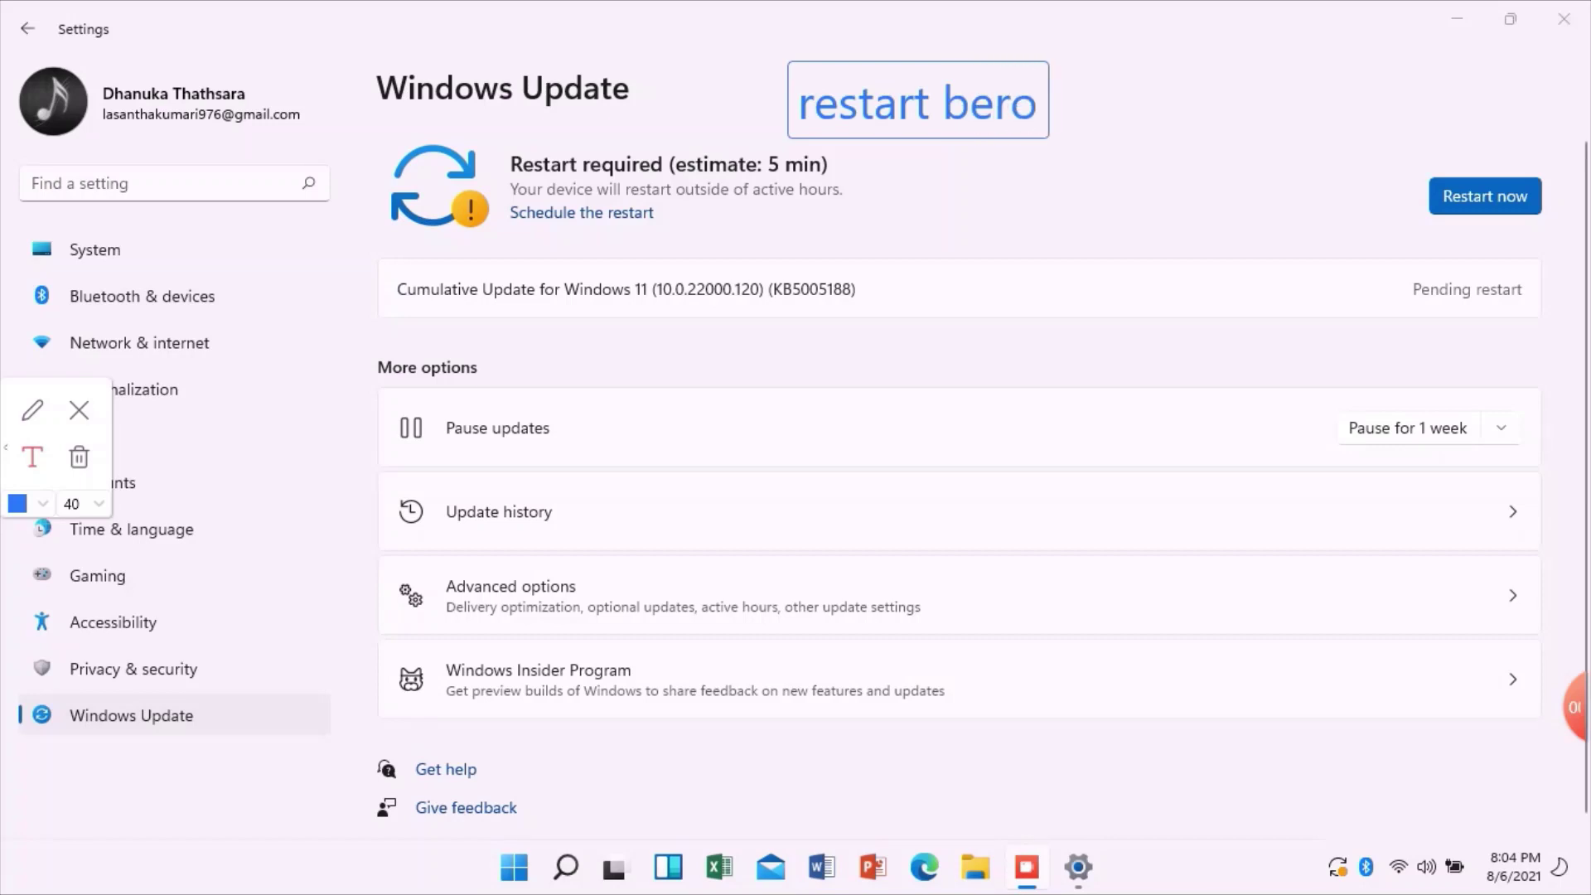
{"action": "type", "text": "e"}
{"action": "key", "text": "BackSpace"}
{"action": "key", "text": "BackSpace"}
{"action": "key", "text": "BackSpace"}
{"action": "type", "text": "fore"}
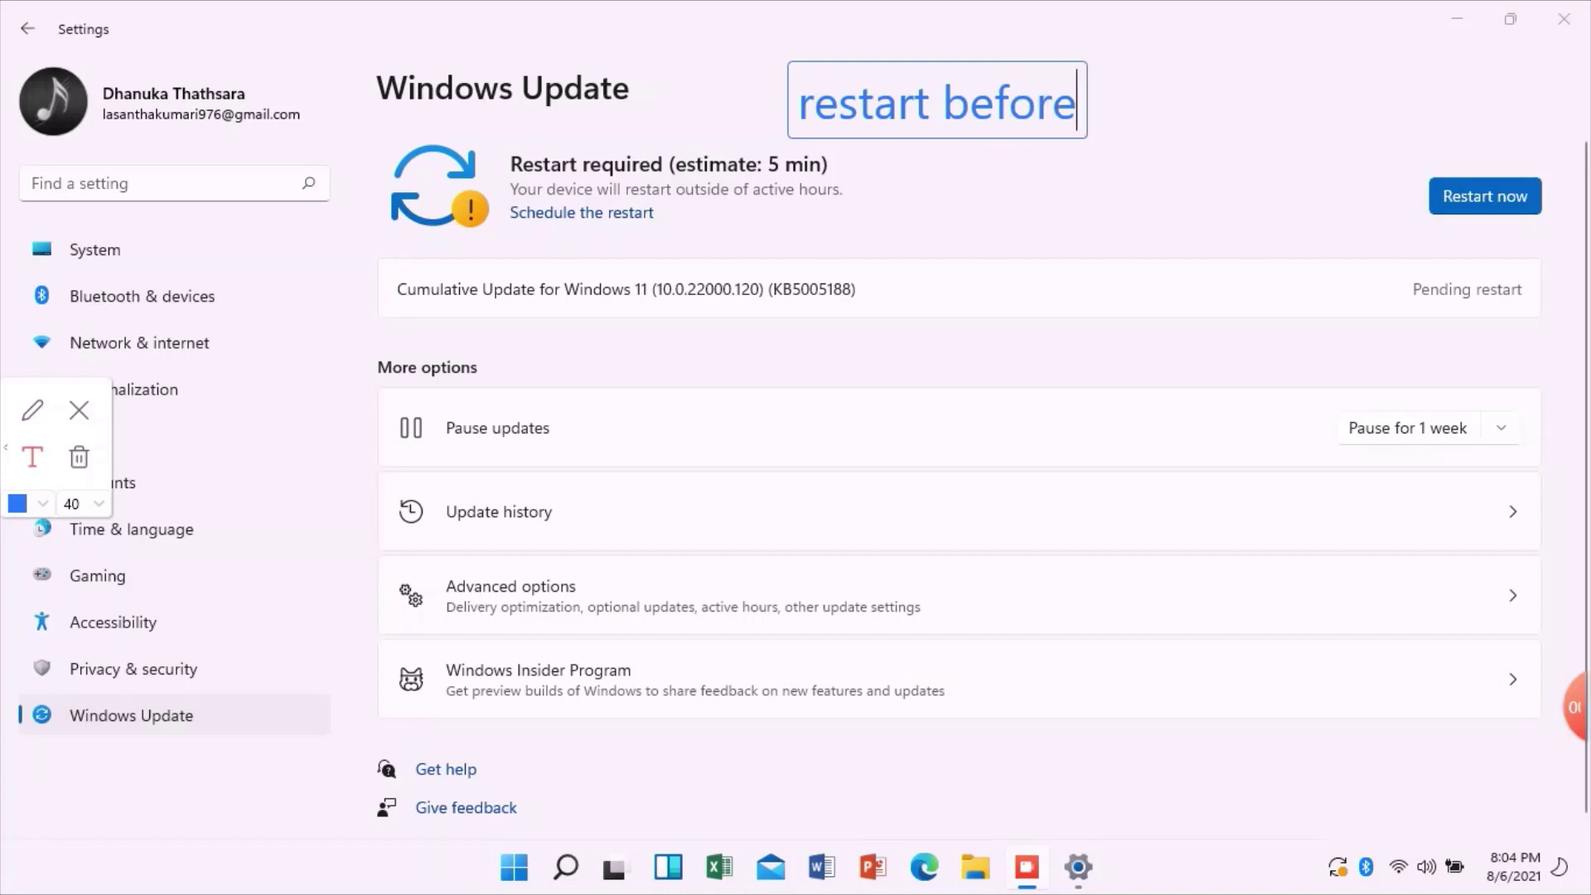
{"action": "type", "text": " o"}
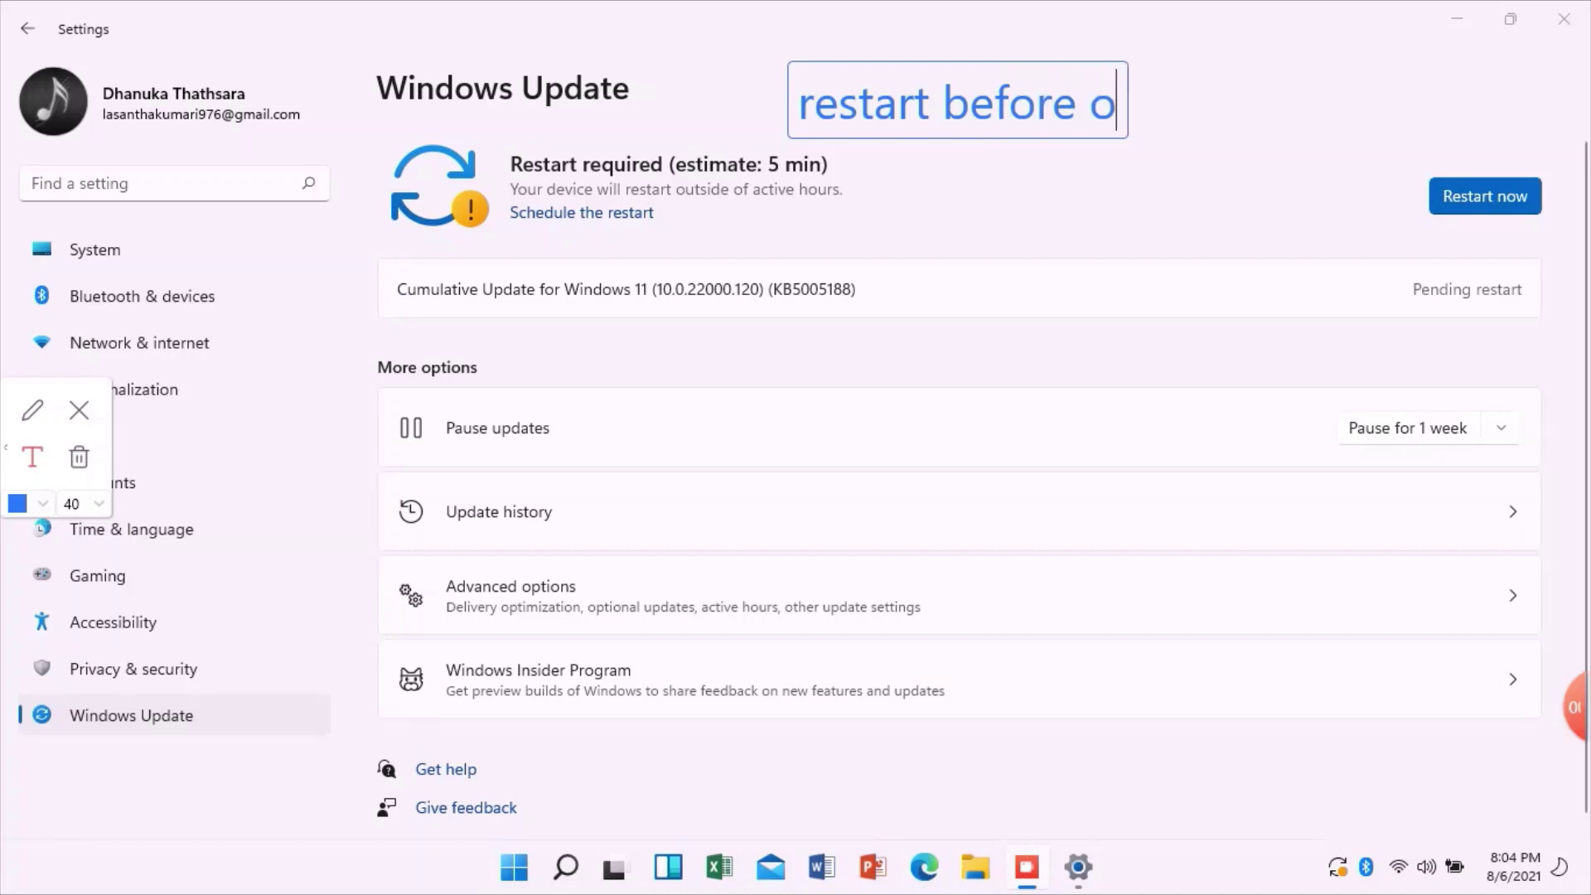
{"action": "type", "text": "n the"}
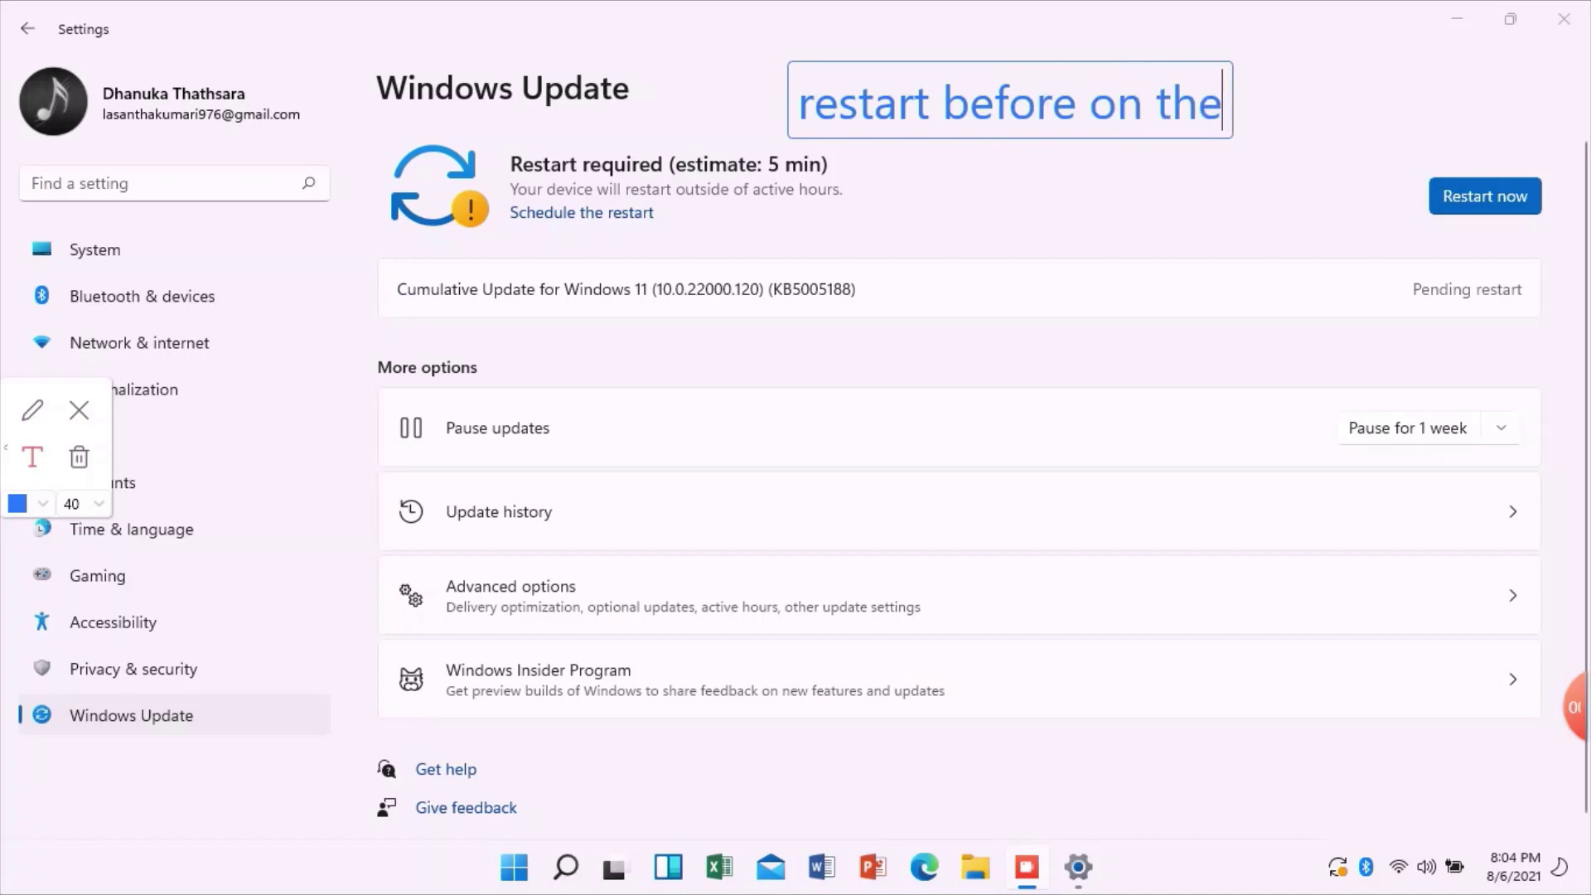
{"action": "type", "text": " wifi"}
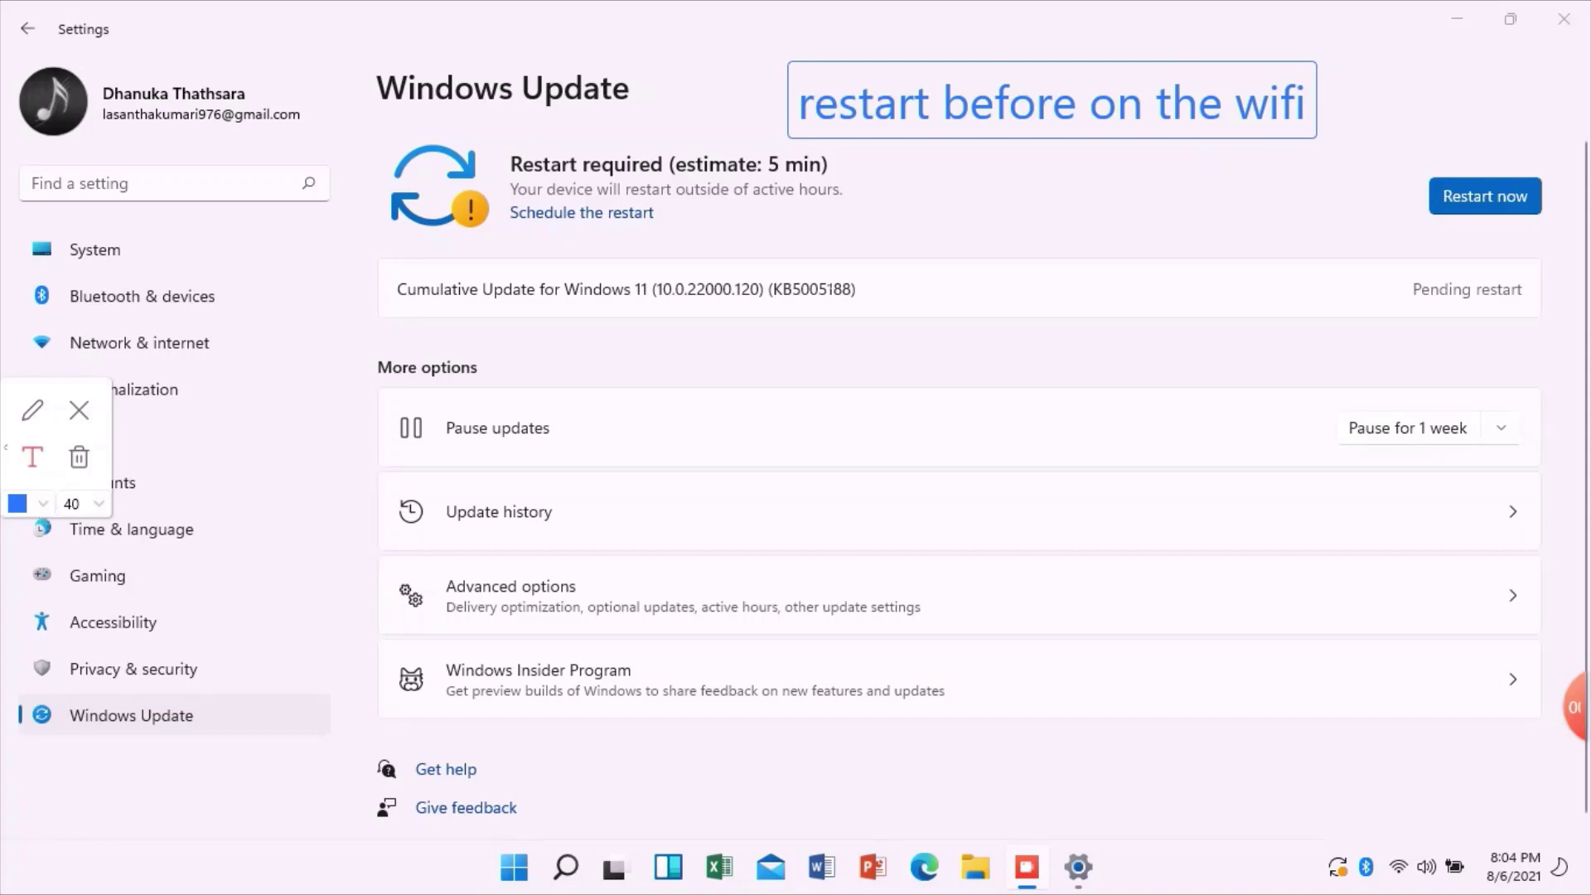
{"action": "left_click", "coordinate": [89, 417]}
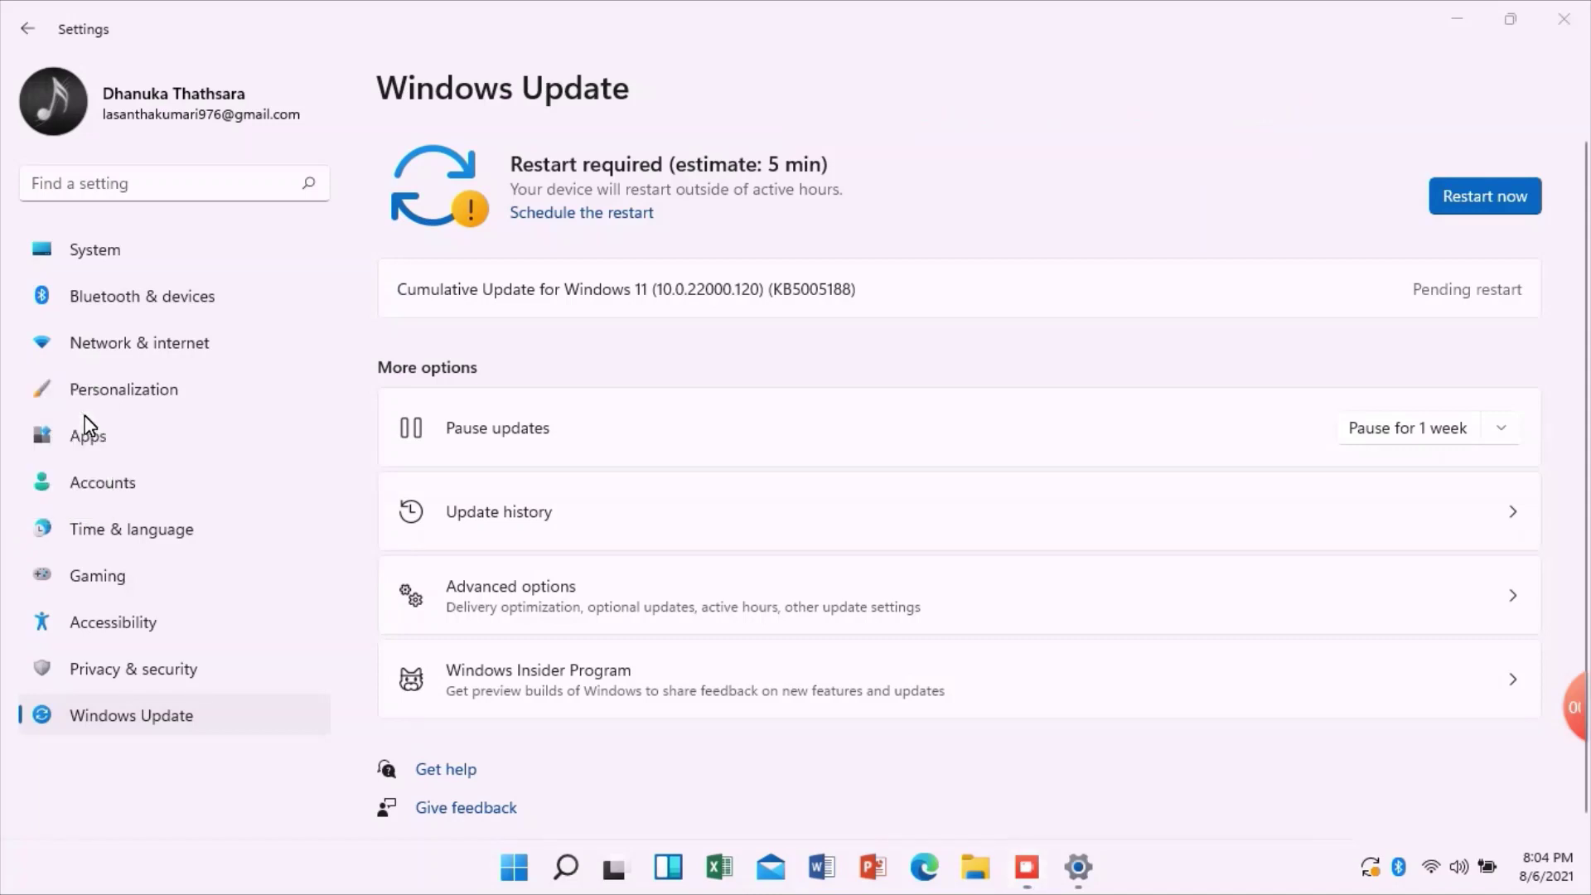
Annotate the area beside the Windows Update heading with the red text "Now restart" at size 40, and exit the annotation mode
{"action": "mouse_move", "coordinate": [1553, 720]}
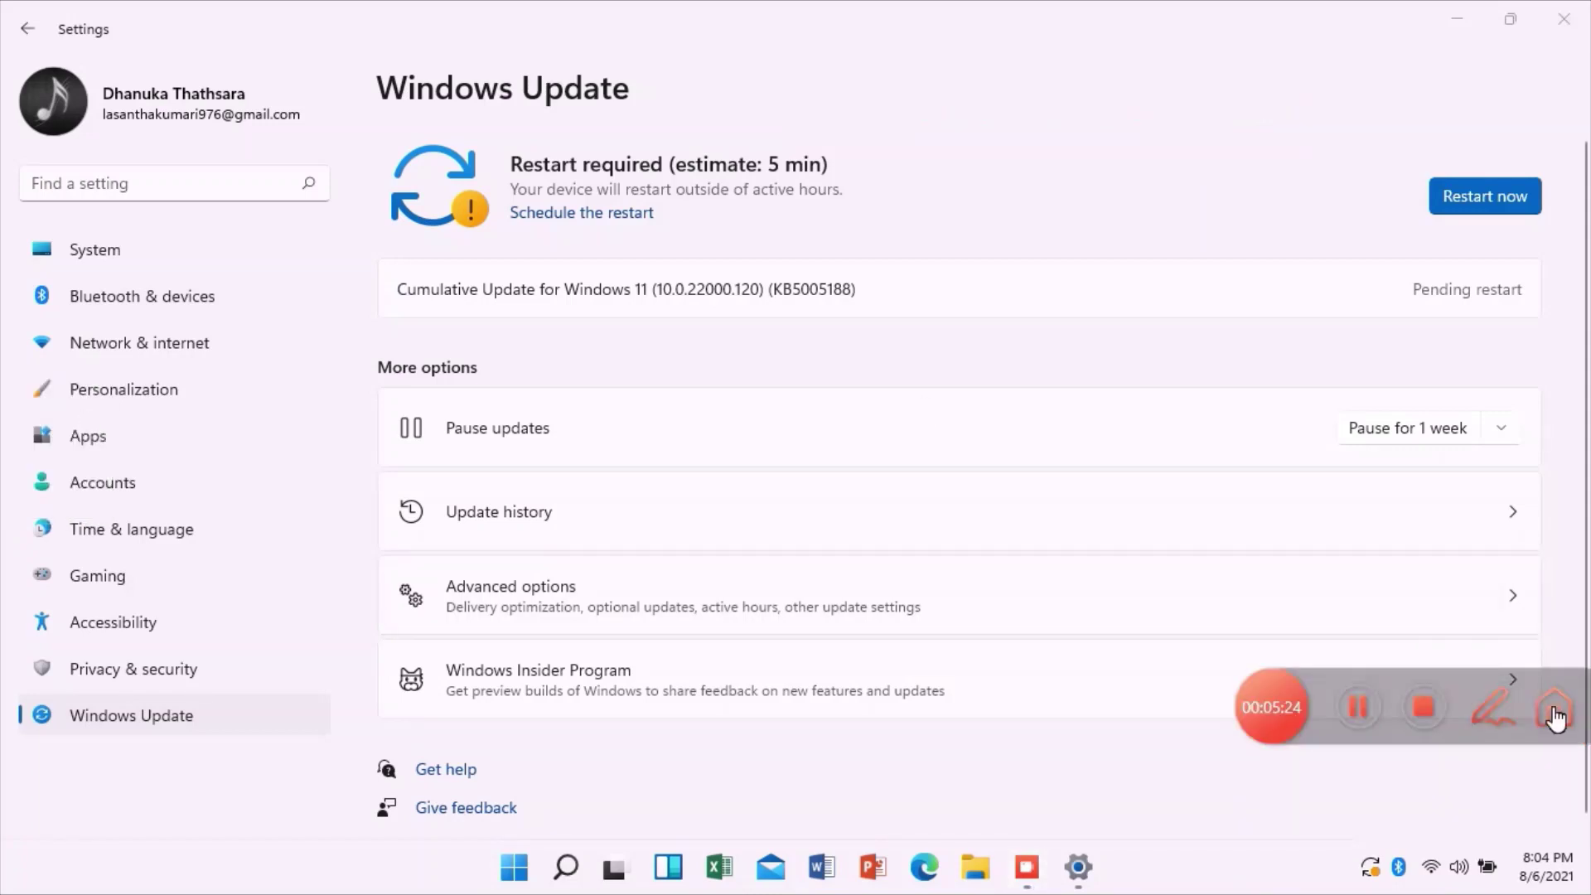
{"action": "left_click", "coordinate": [1492, 711]}
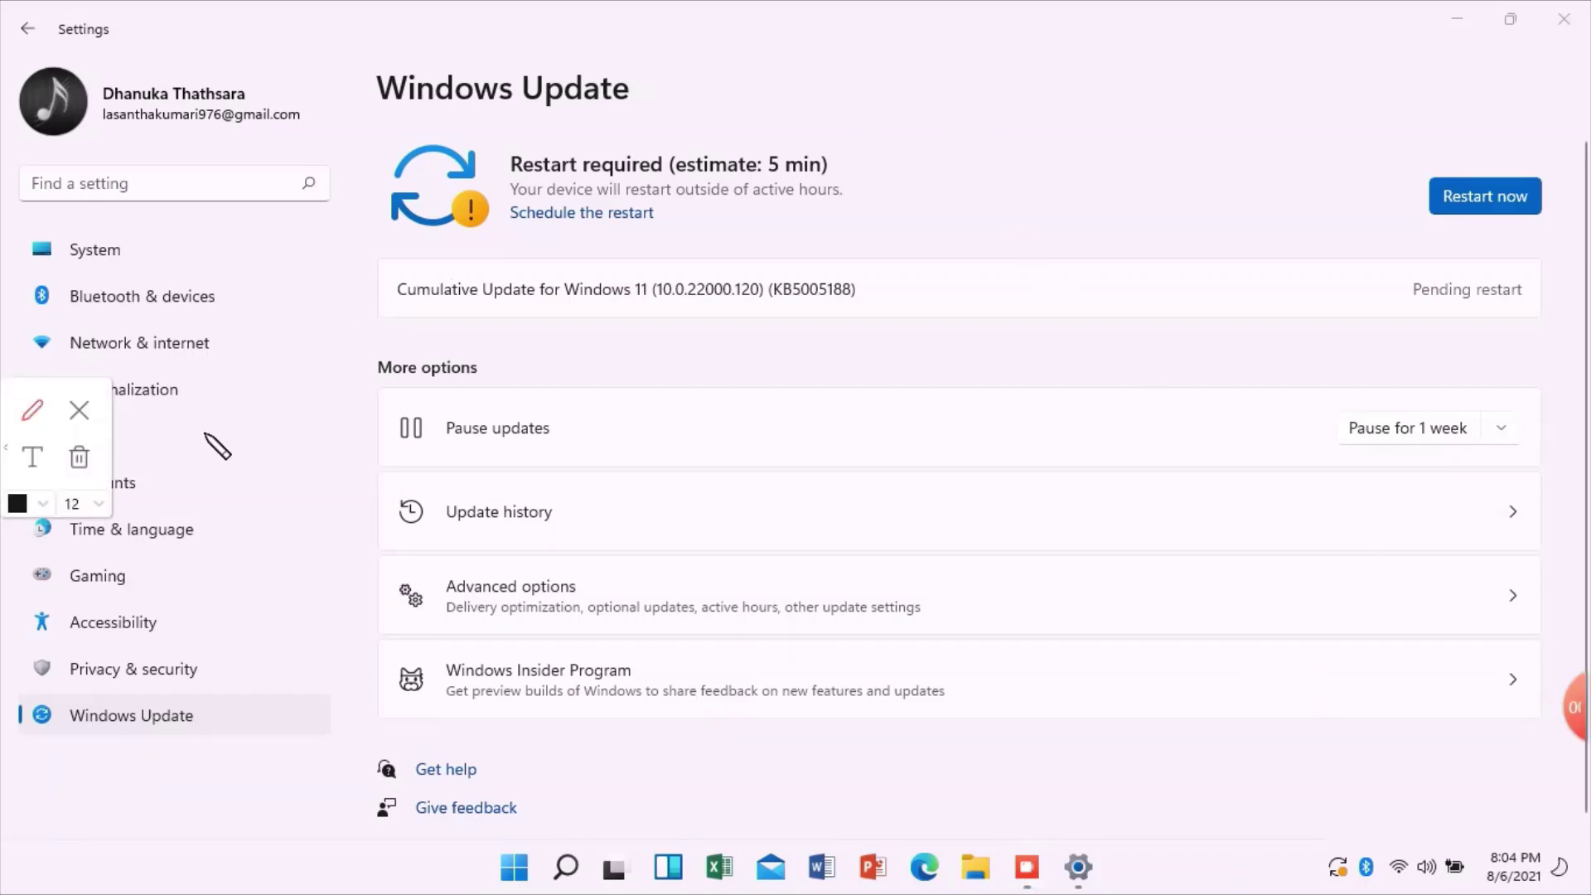
{"action": "left_click", "coordinate": [89, 504]}
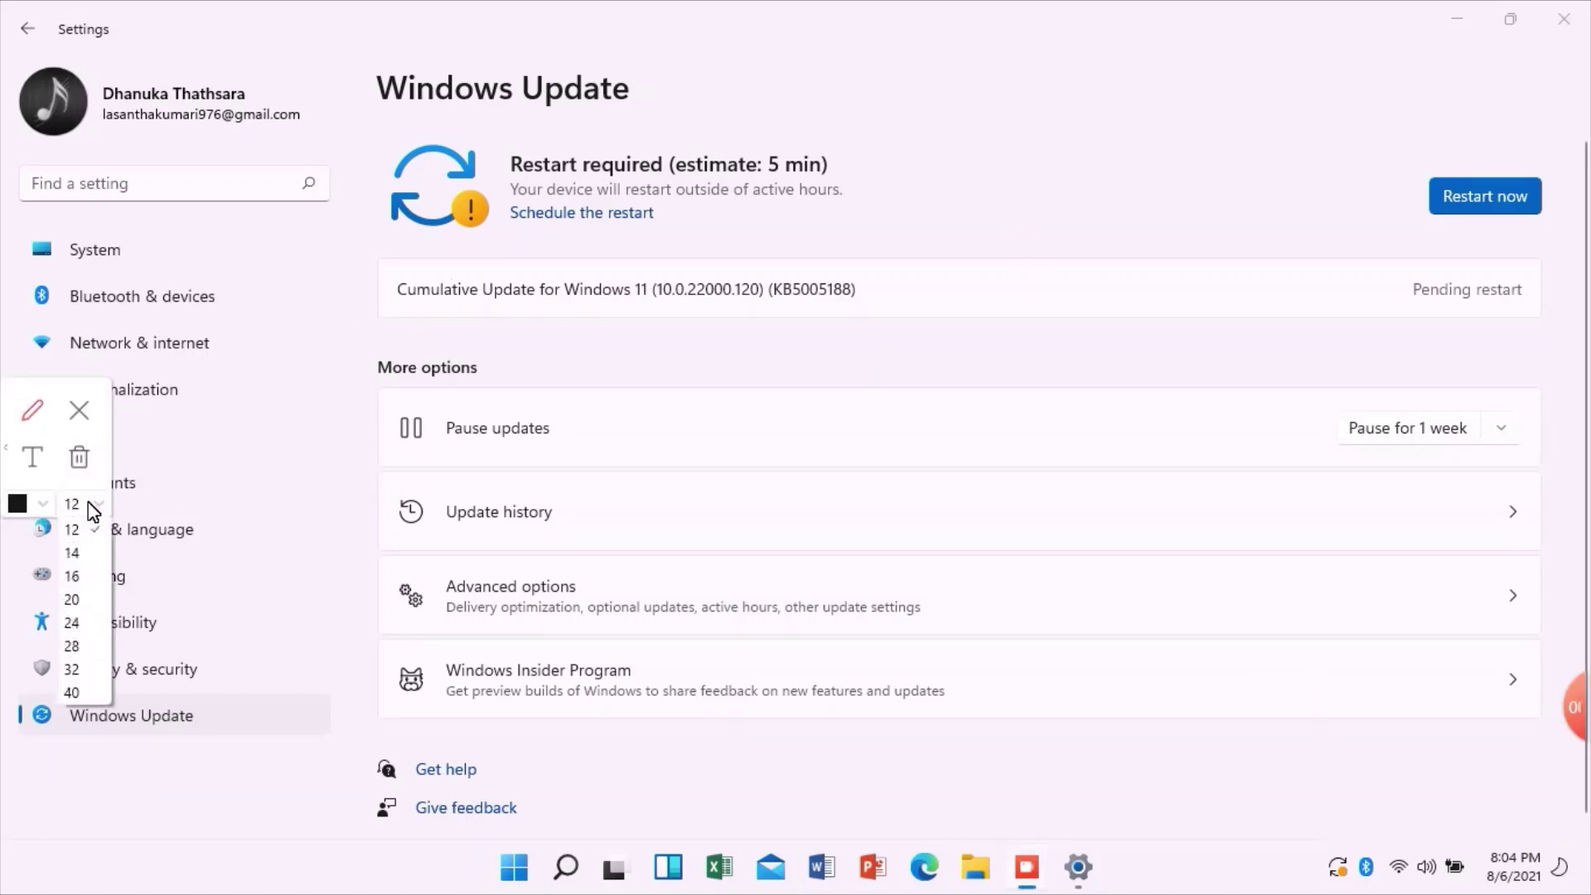
{"action": "left_click", "coordinate": [73, 691]}
{"action": "left_click", "coordinate": [22, 506]}
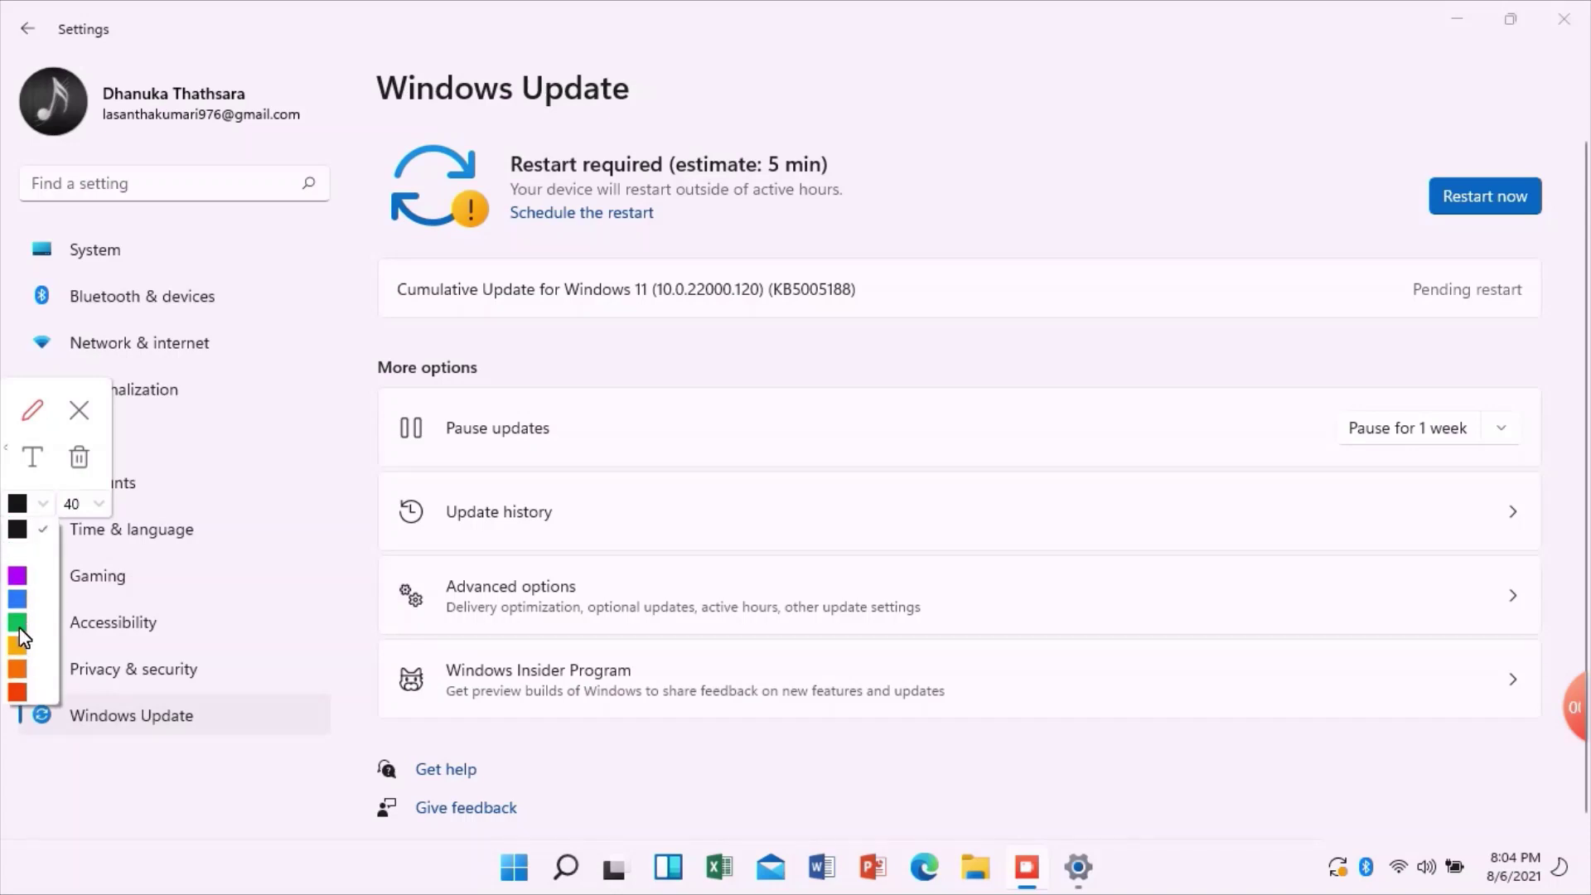
{"action": "left_click", "coordinate": [19, 698]}
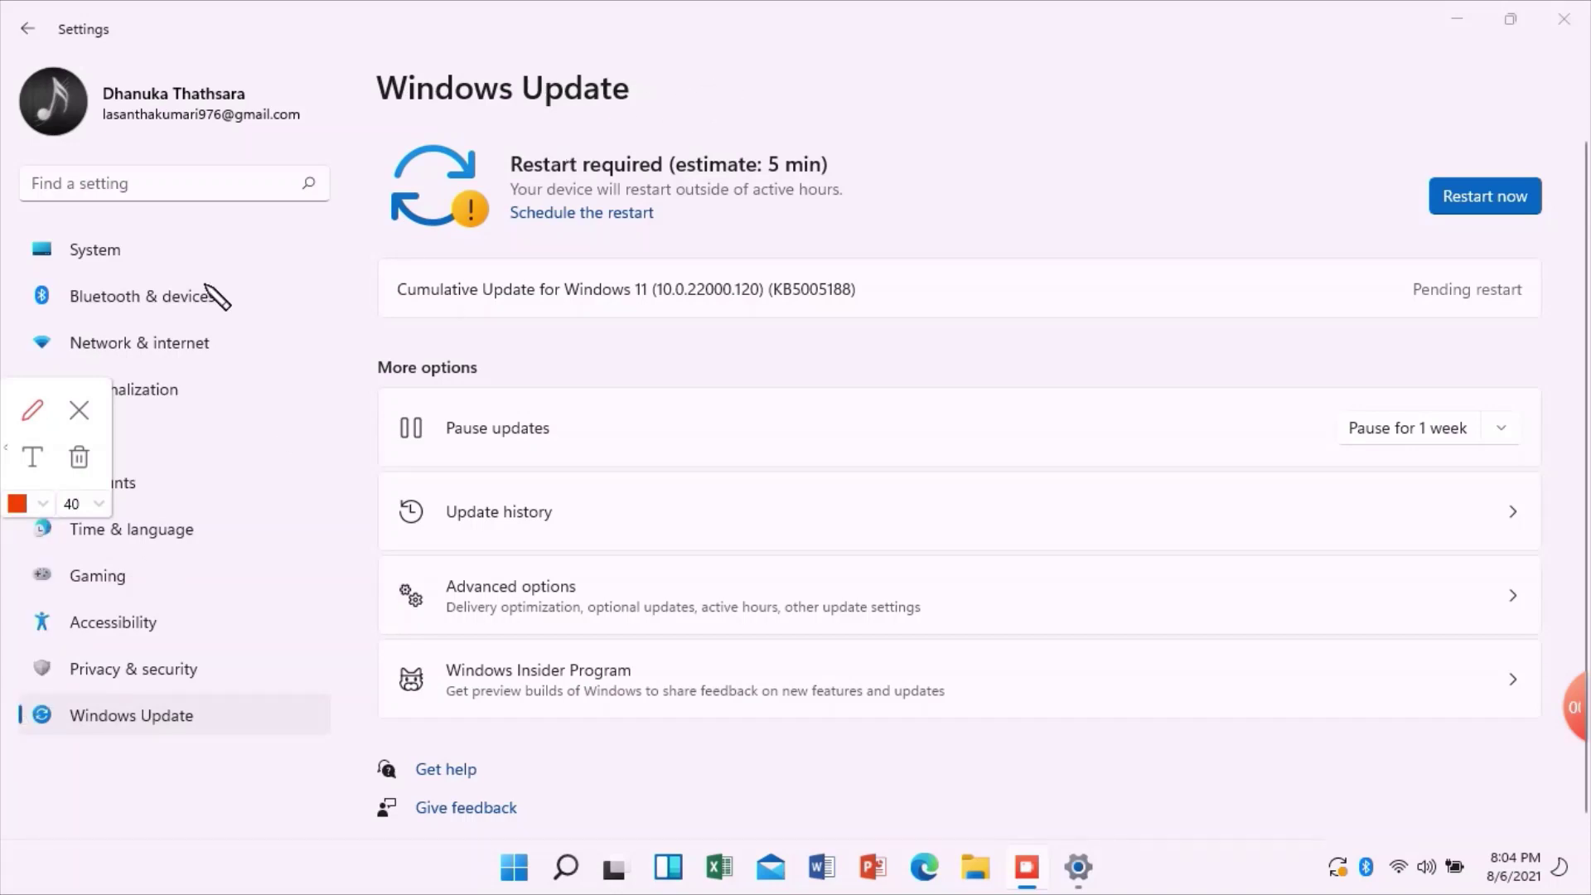
{"action": "left_click", "coordinate": [735, 83]}
{"action": "type", "text": "No"}
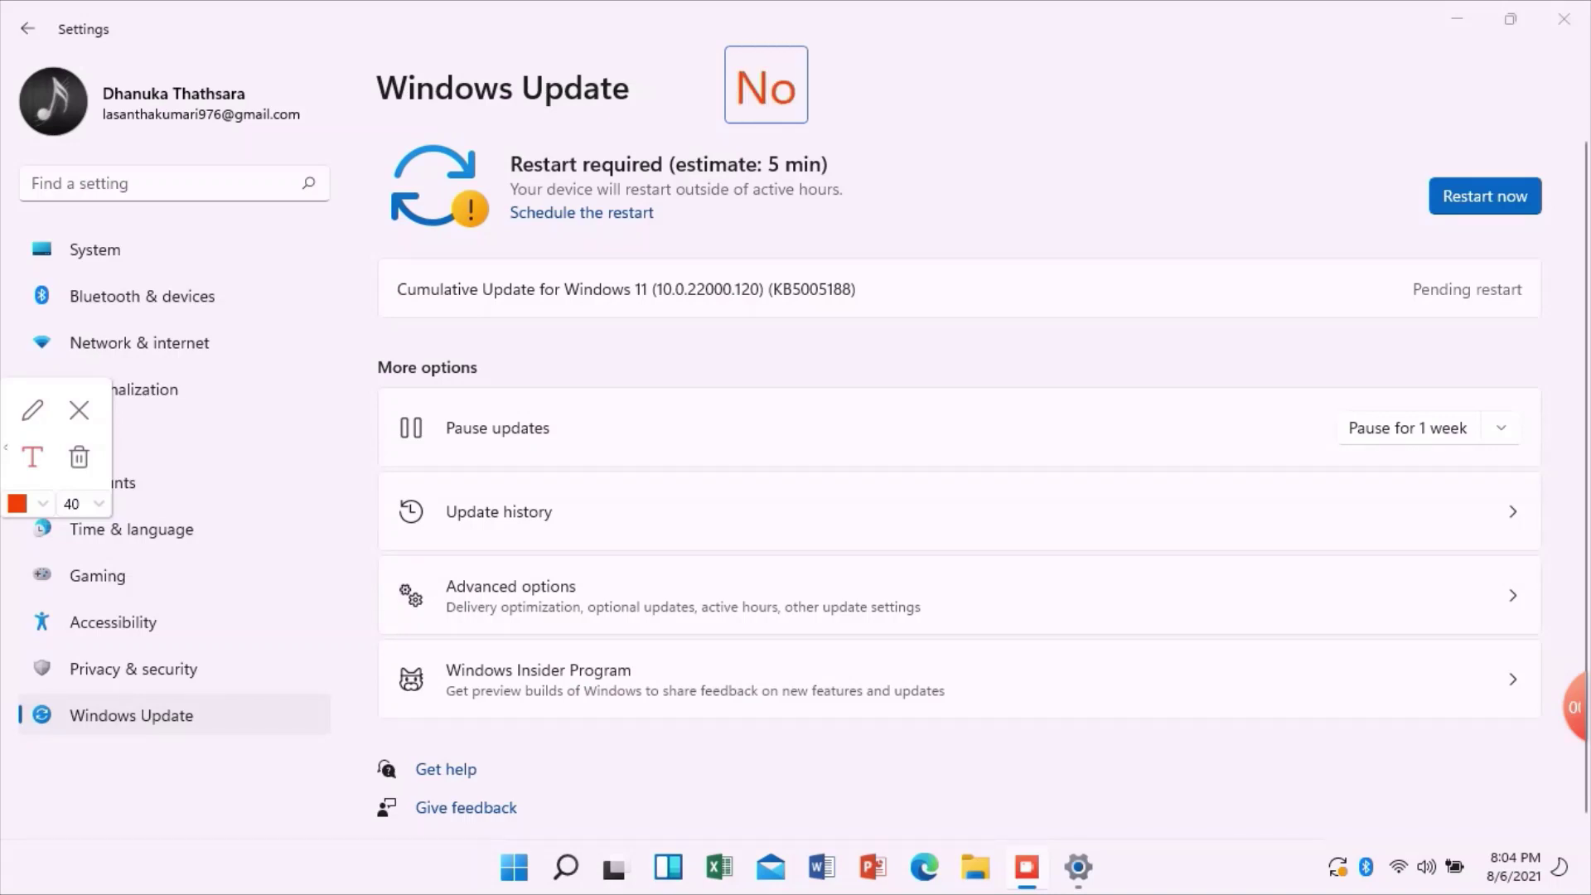
{"action": "type", "text": "w r"}
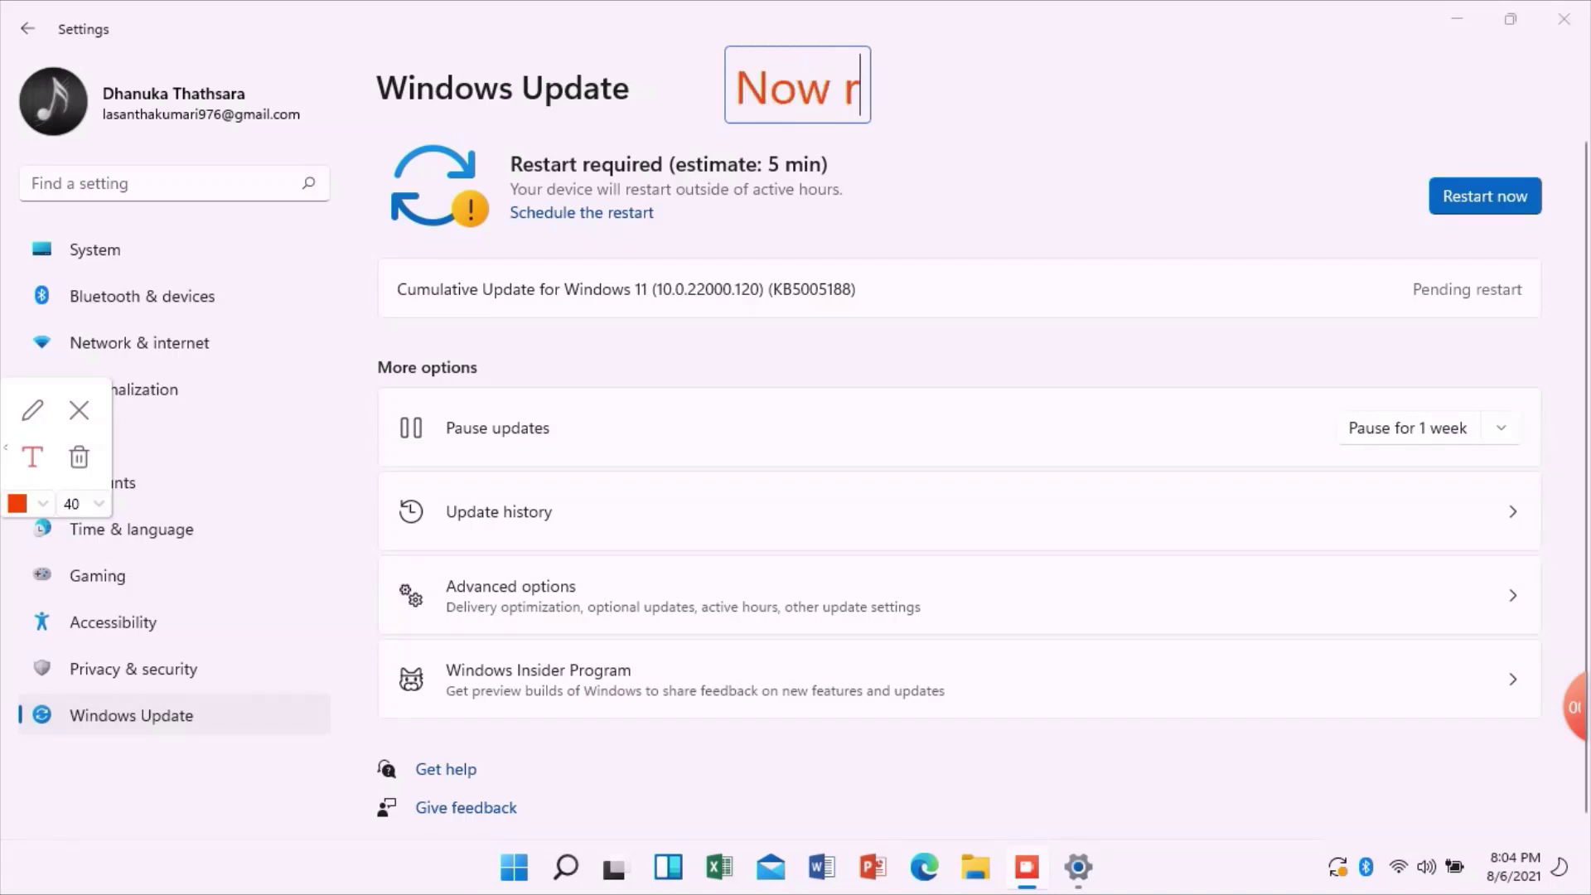
{"action": "type", "text": "estart"}
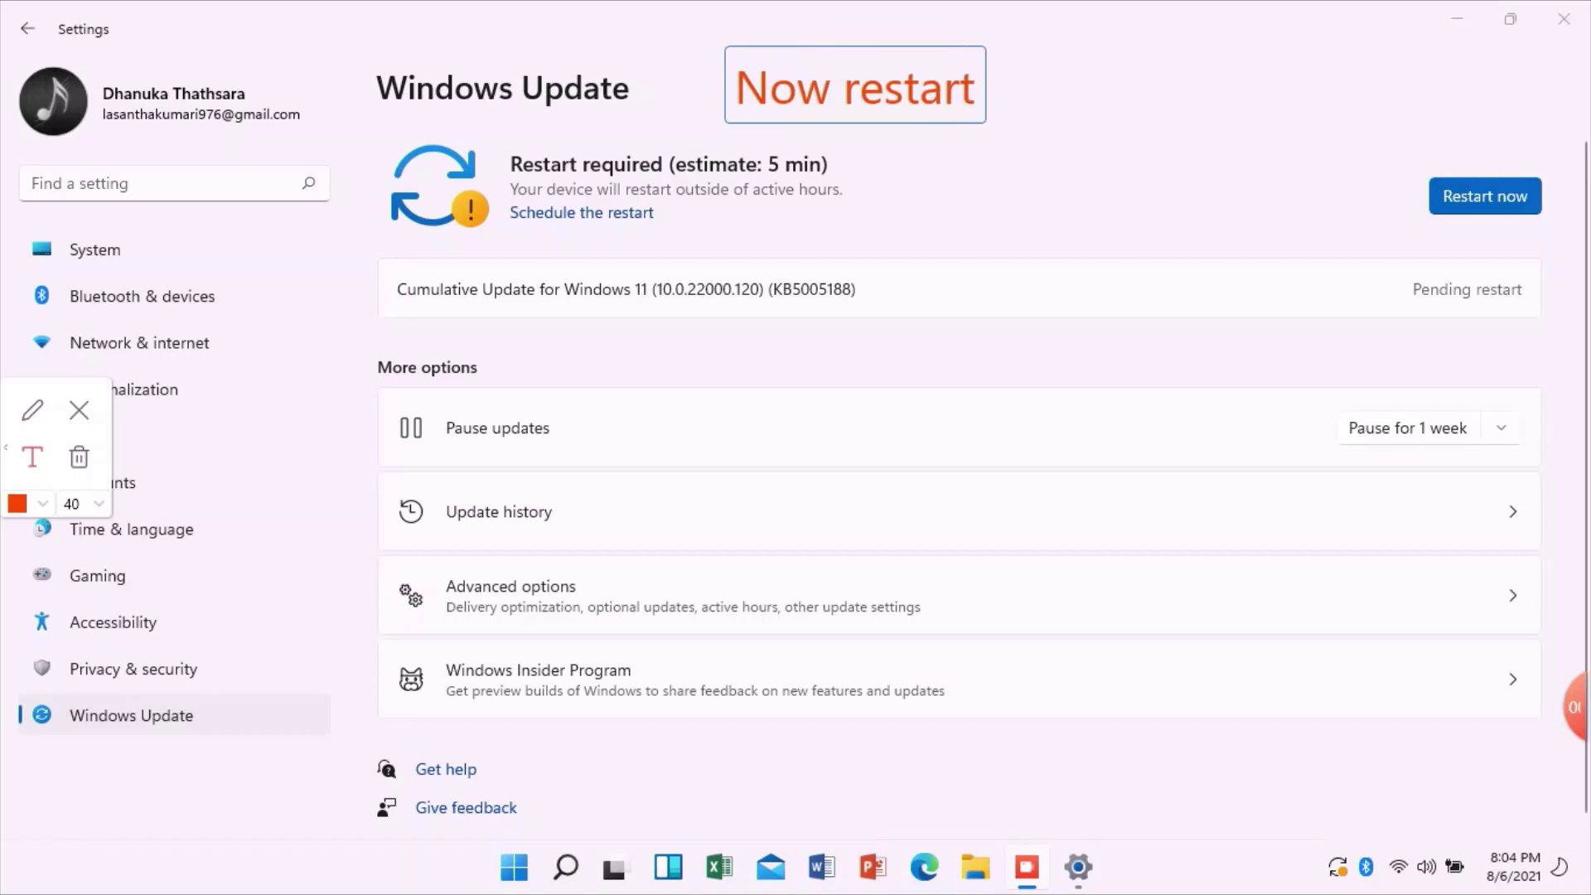
{"action": "left_click", "coordinate": [79, 409]}
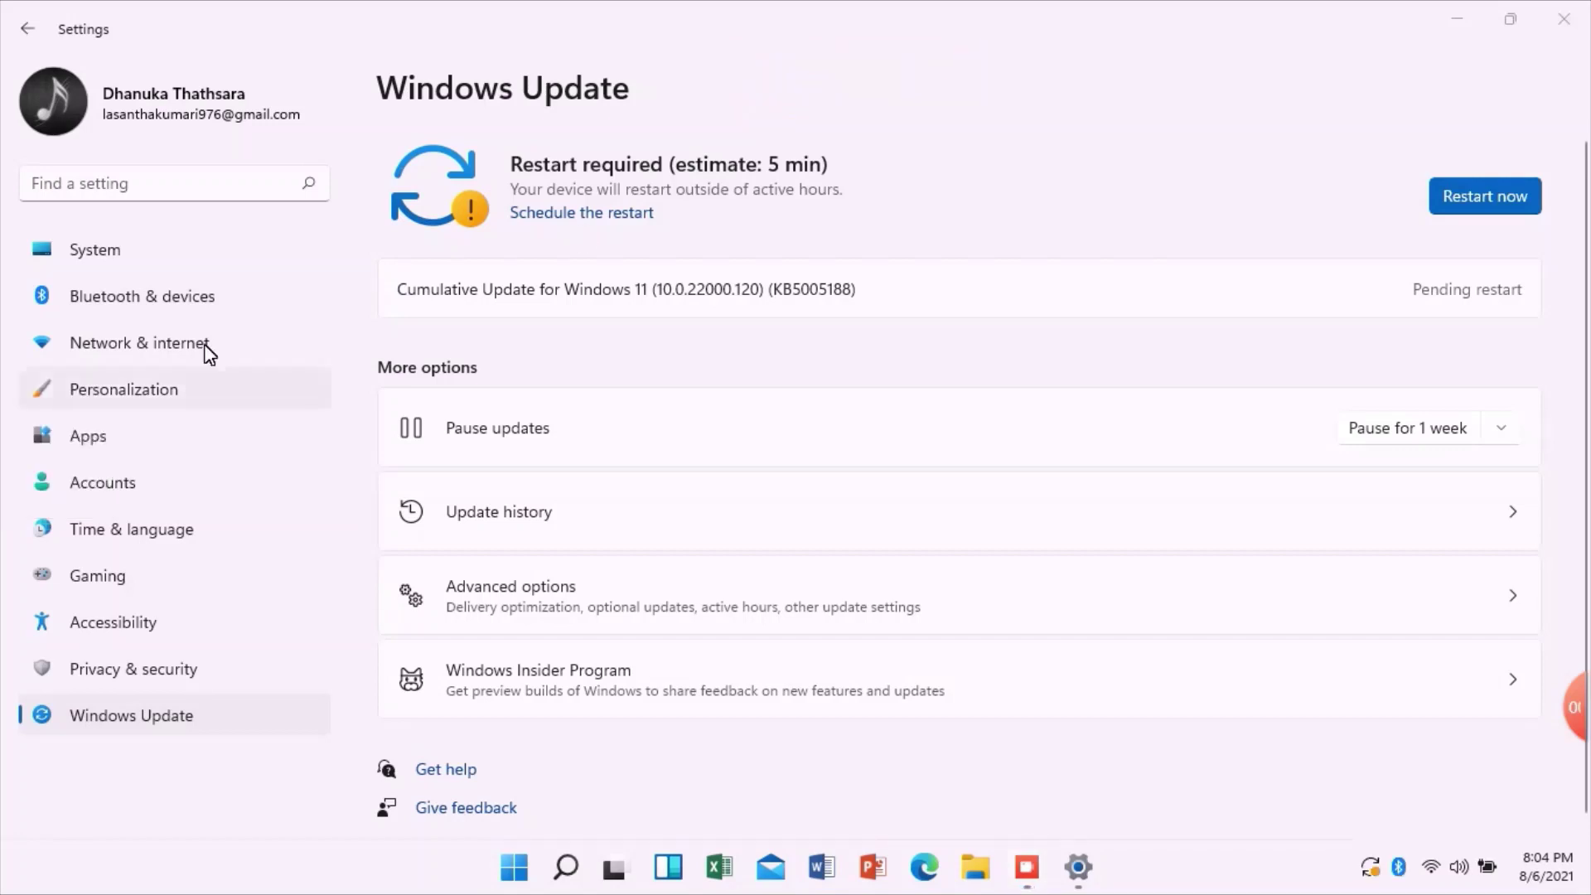
Open the Settings app and locate the About entry at the end of the System page
{"action": "mouse_move", "coordinate": [1586, 713]}
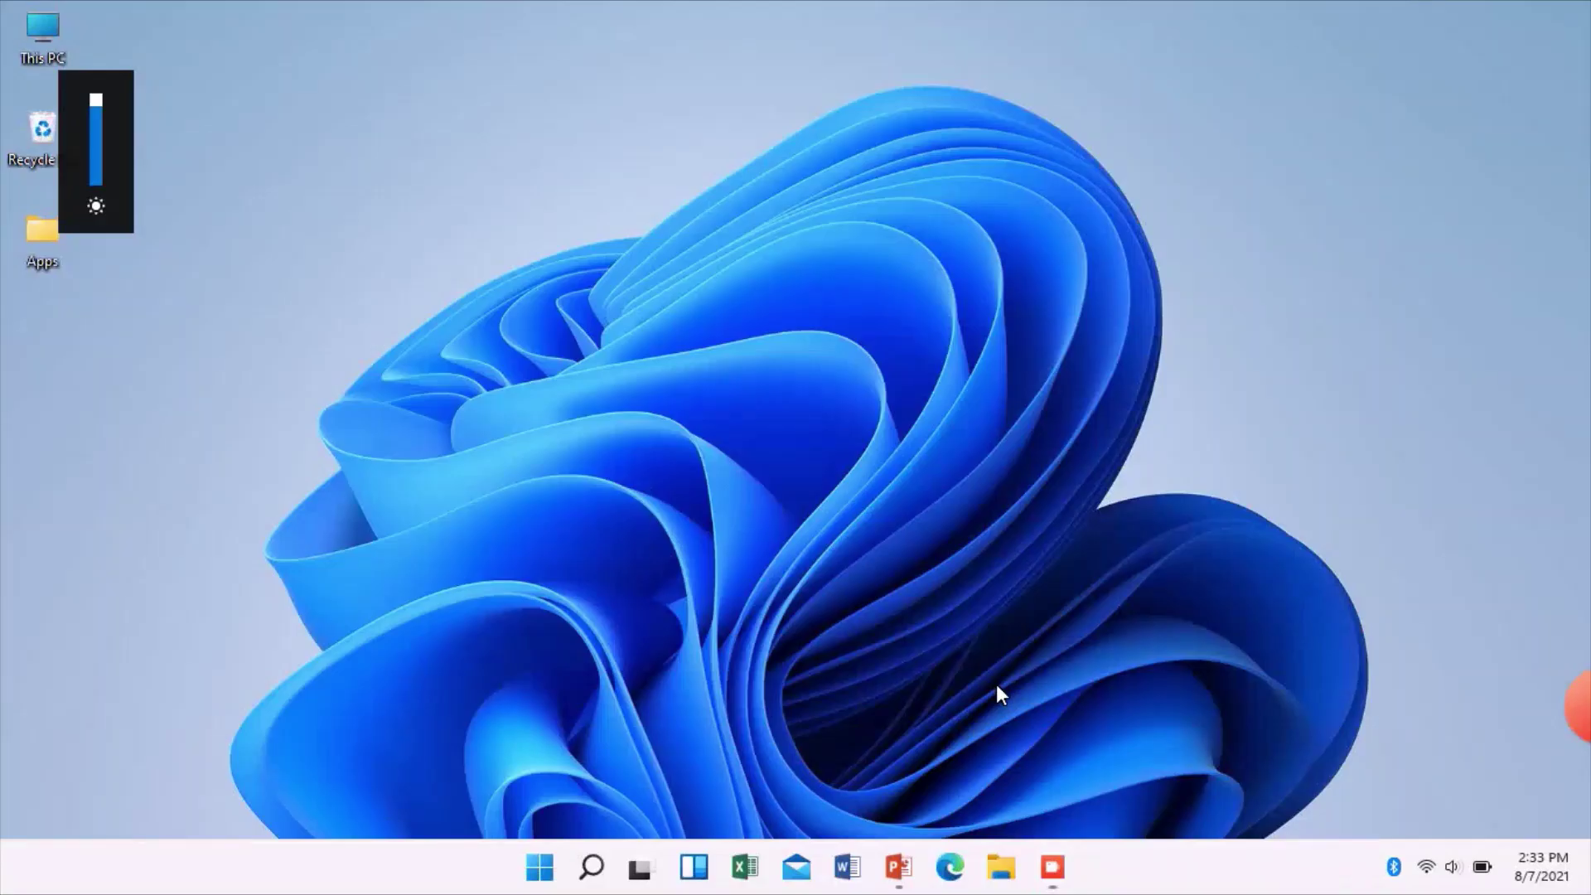
{"action": "left_click", "coordinate": [538, 871]}
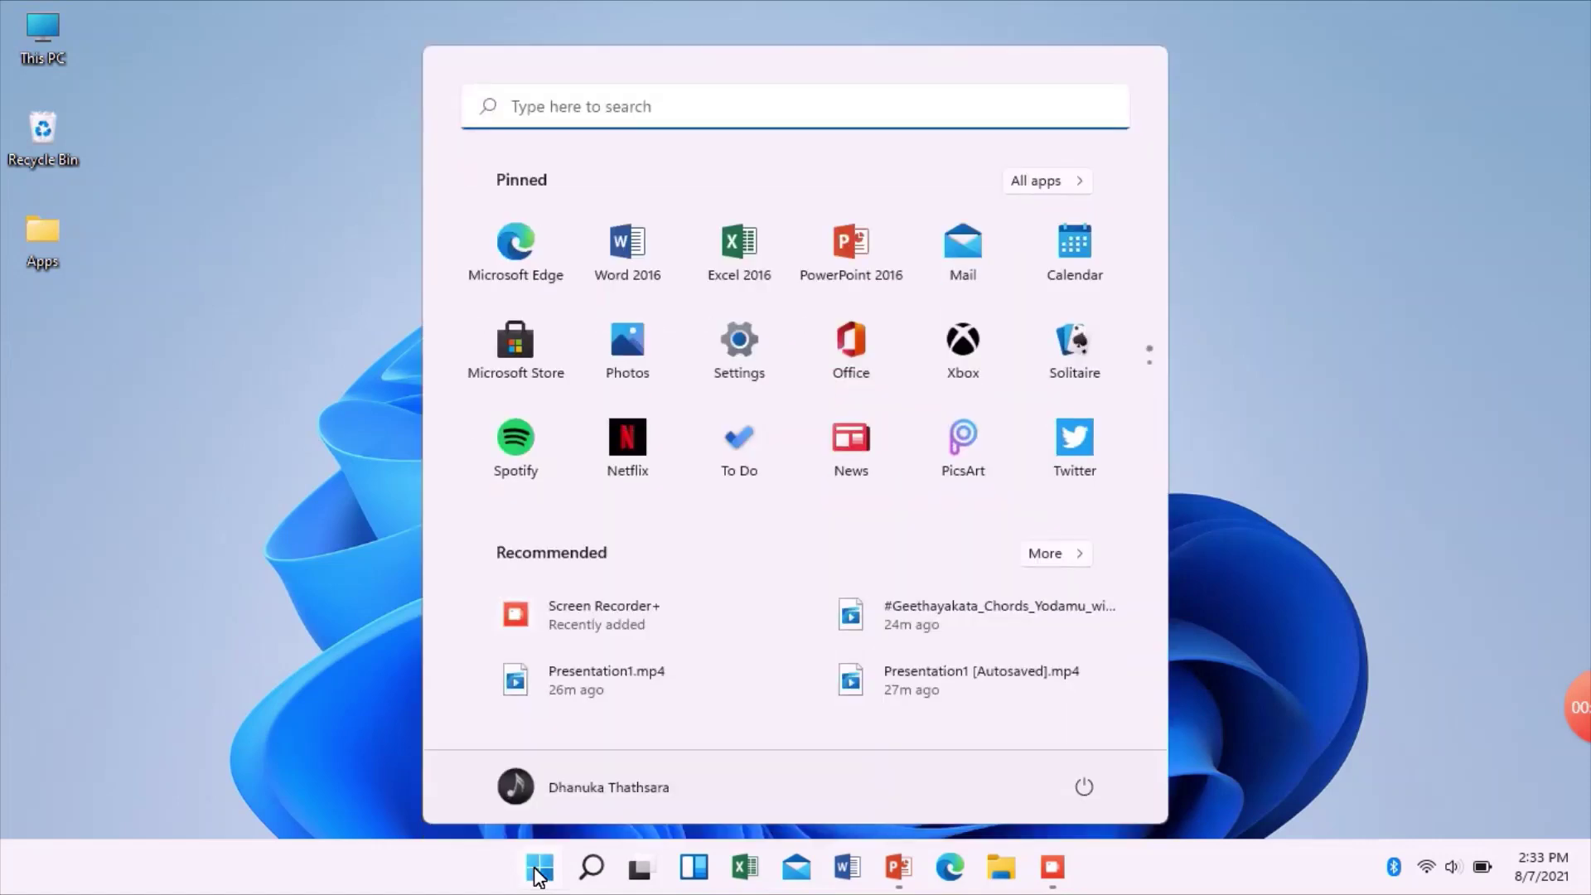
{"action": "left_click", "coordinate": [747, 351]}
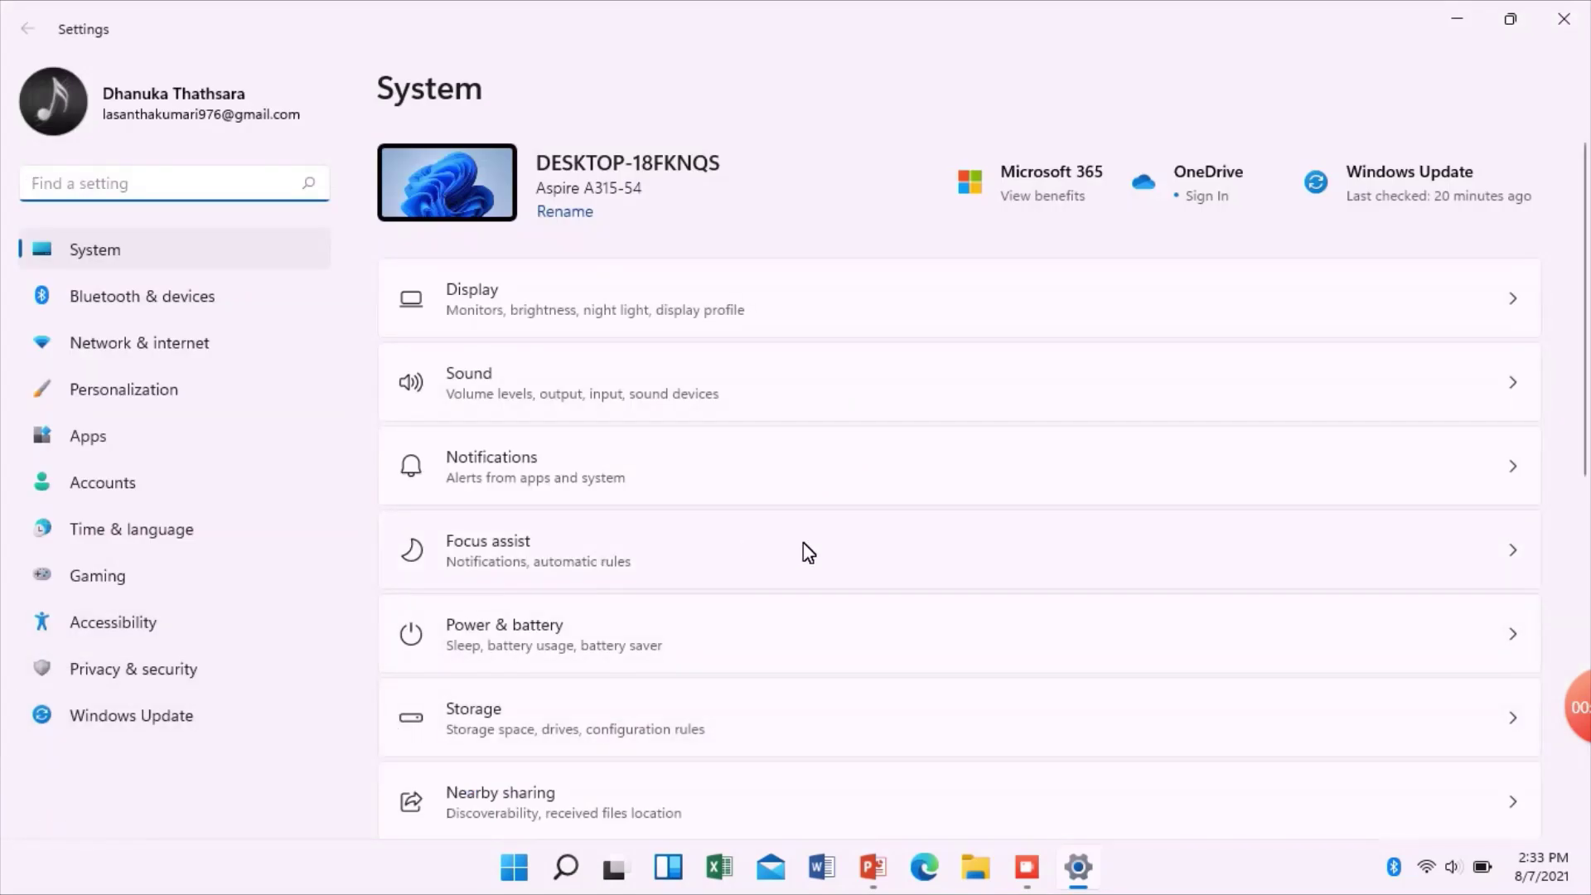
{"action": "scroll", "coordinate": [809, 553], "scroll_direction": "down", "scroll_amount": 6}
{"action": "scroll", "coordinate": [808, 551], "scroll_direction": "down", "scroll_amount": 2}
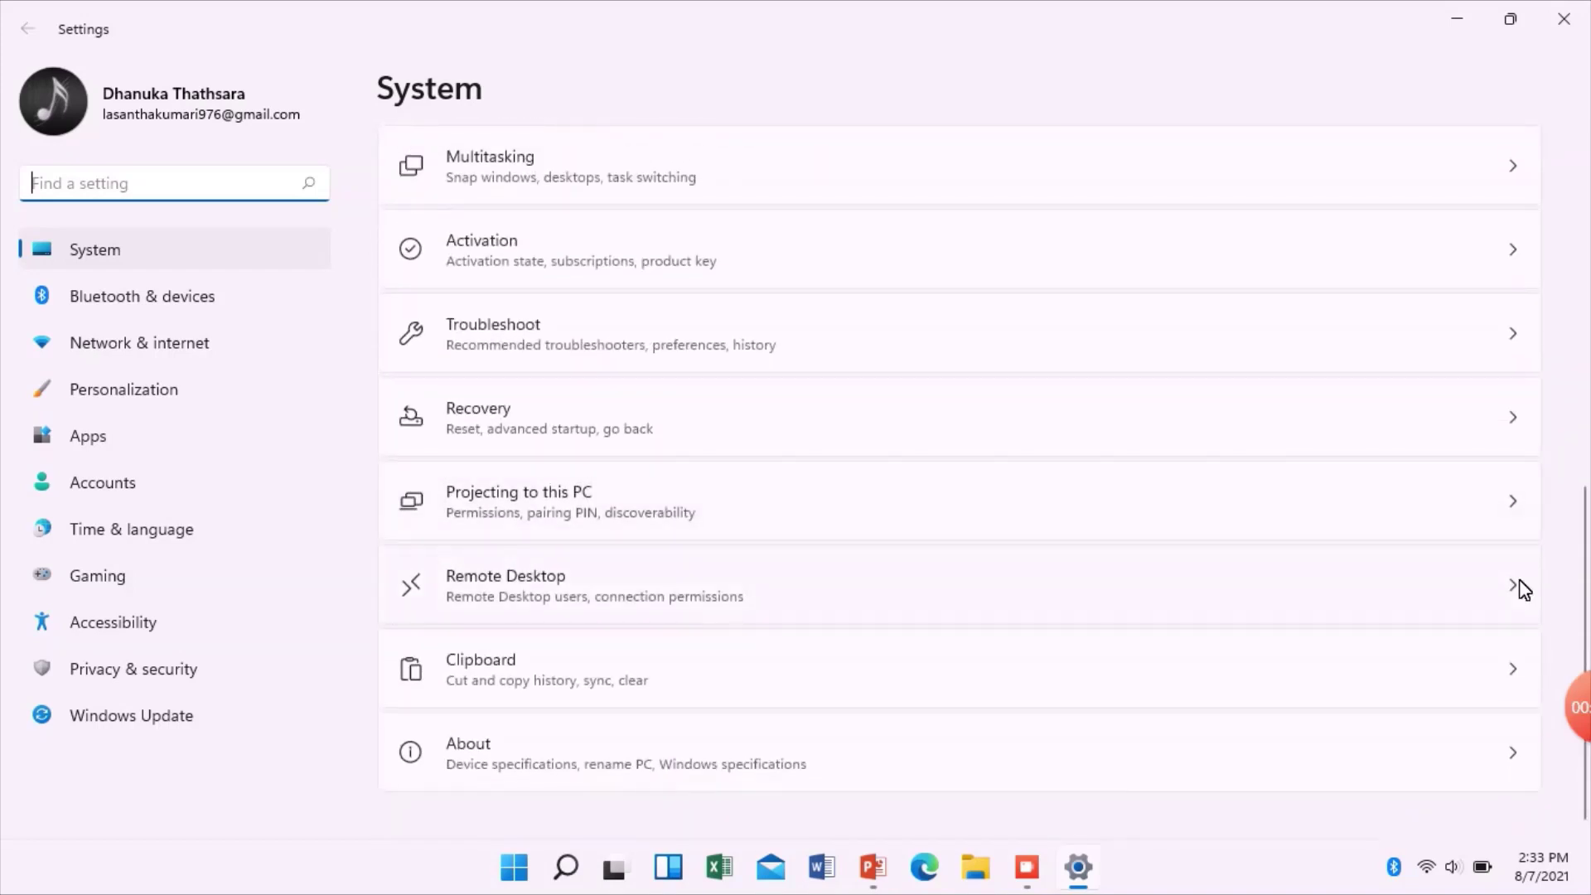
Annotate the area below the About entry with the black text "click the About" at size 40
{"action": "mouse_move", "coordinate": [1573, 705]}
{"action": "left_click", "coordinate": [1496, 718]}
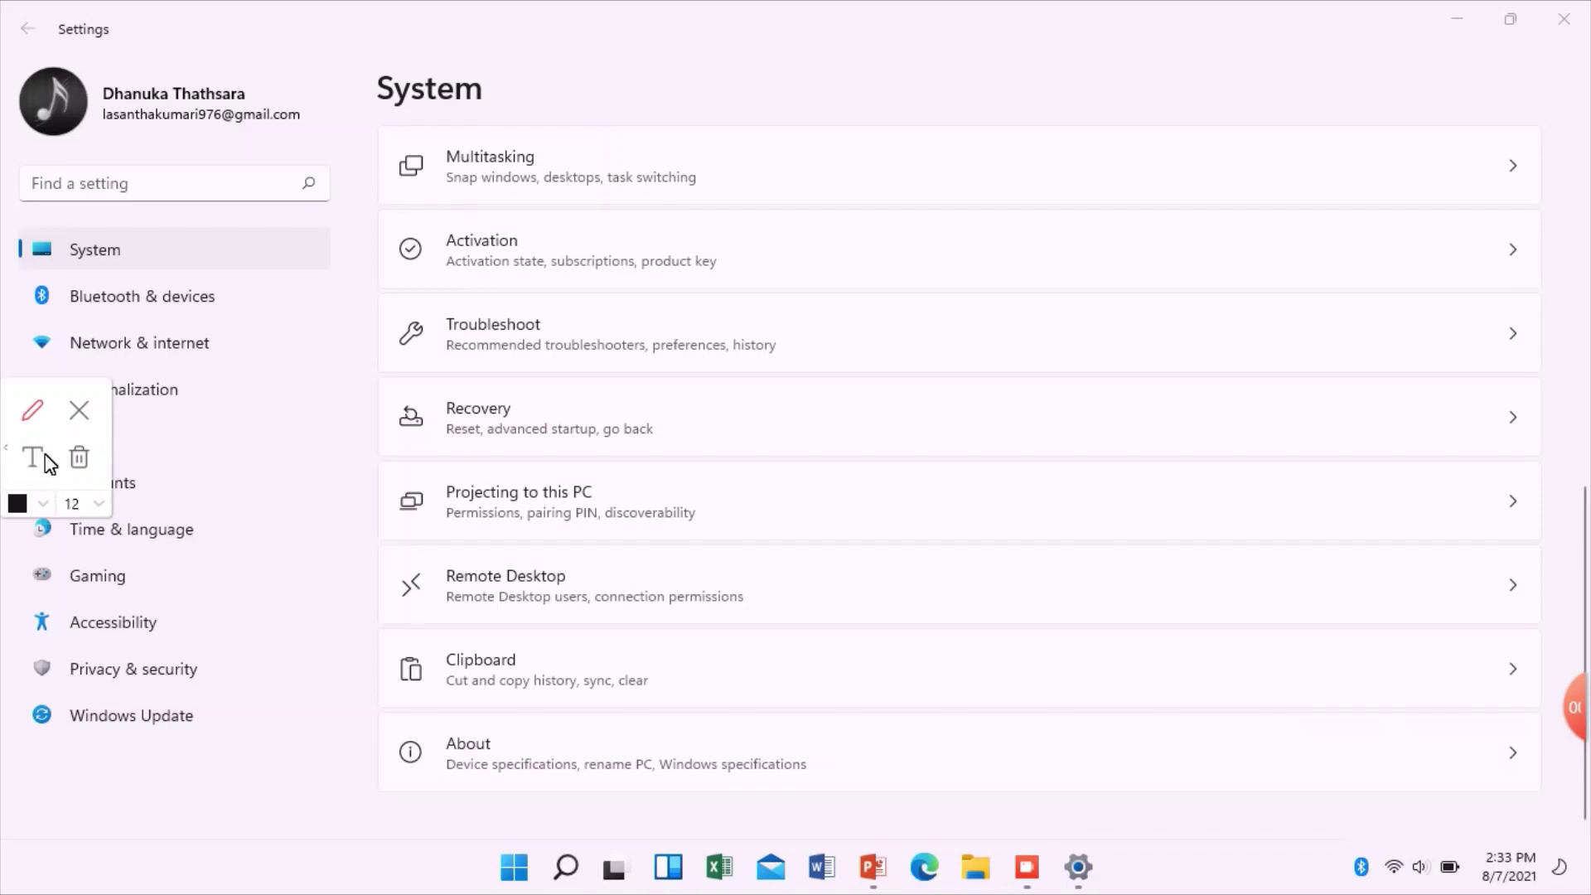
{"action": "left_click", "coordinate": [33, 458]}
{"action": "left_click", "coordinate": [83, 505]}
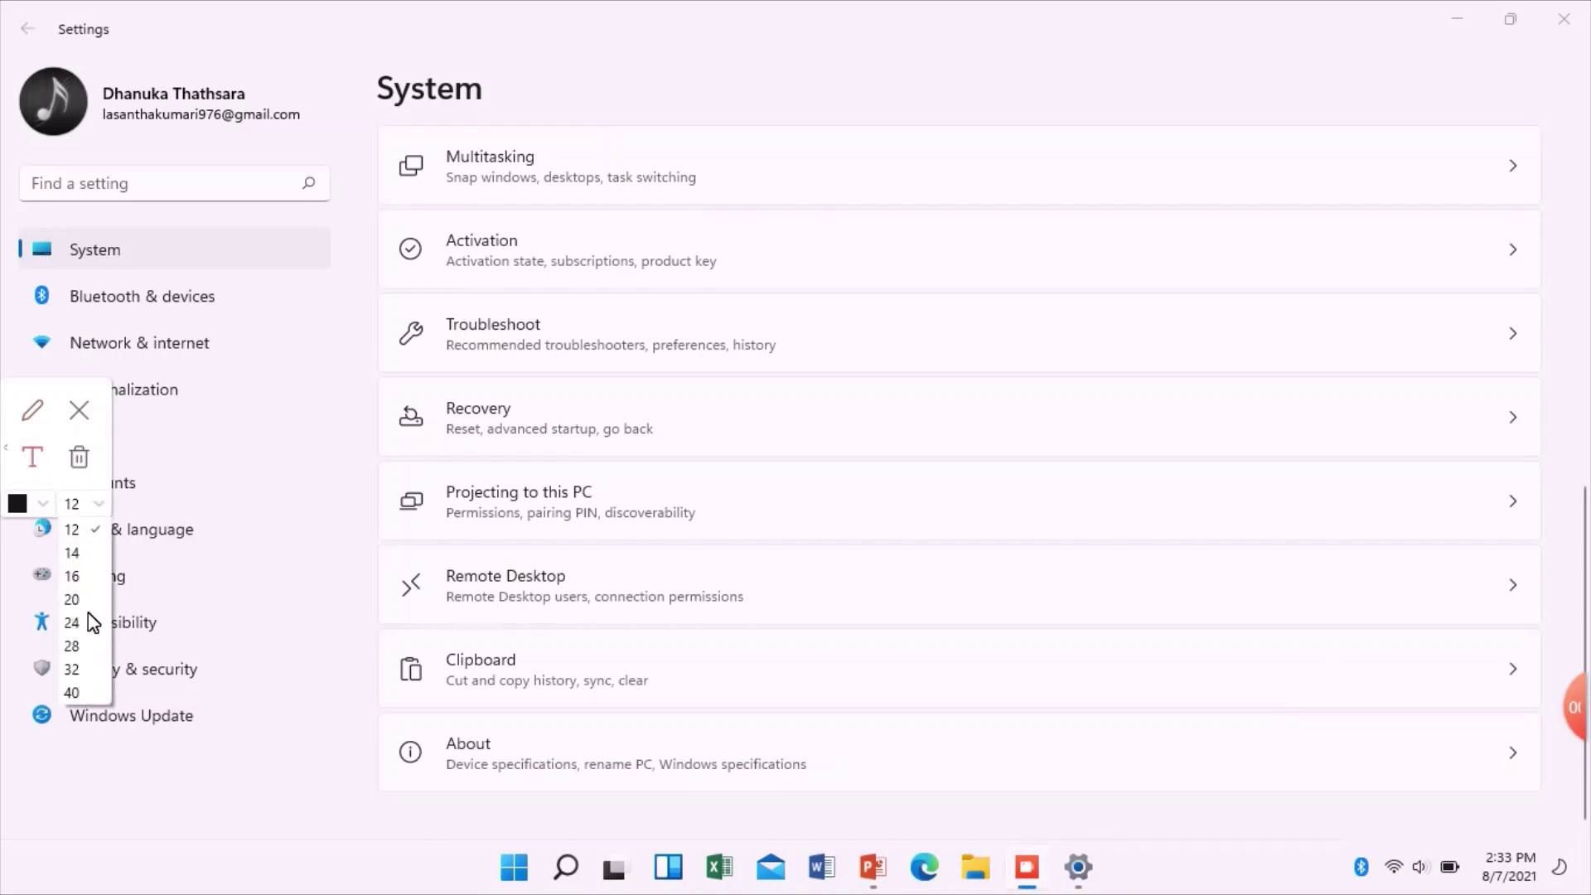
{"action": "left_click", "coordinate": [73, 693]}
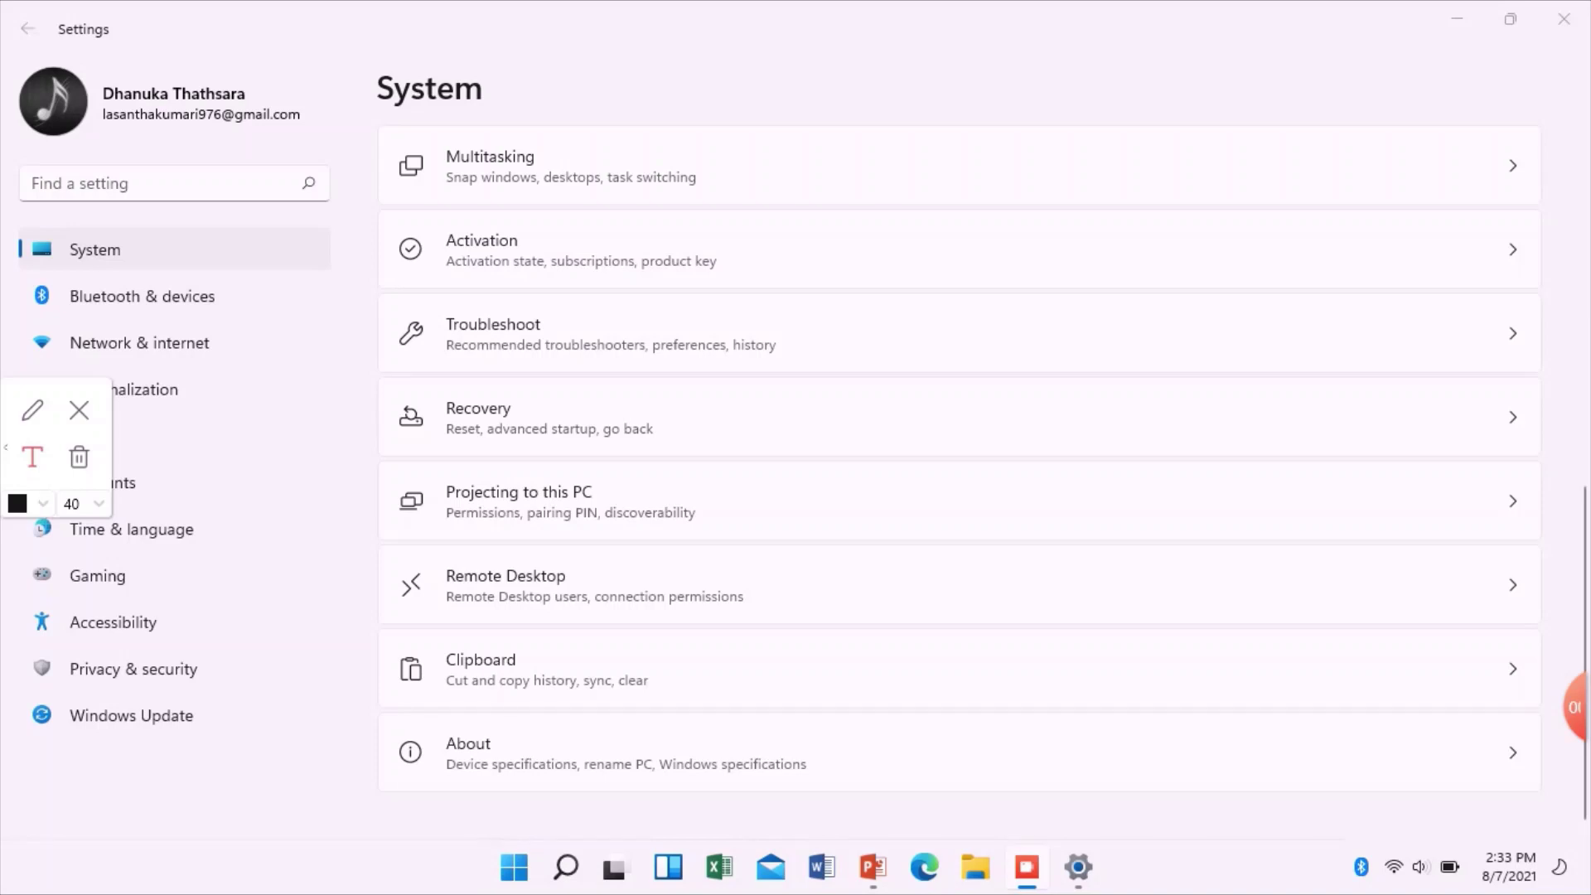
{"action": "left_click", "coordinate": [420, 836]}
{"action": "type", "text": "cli"}
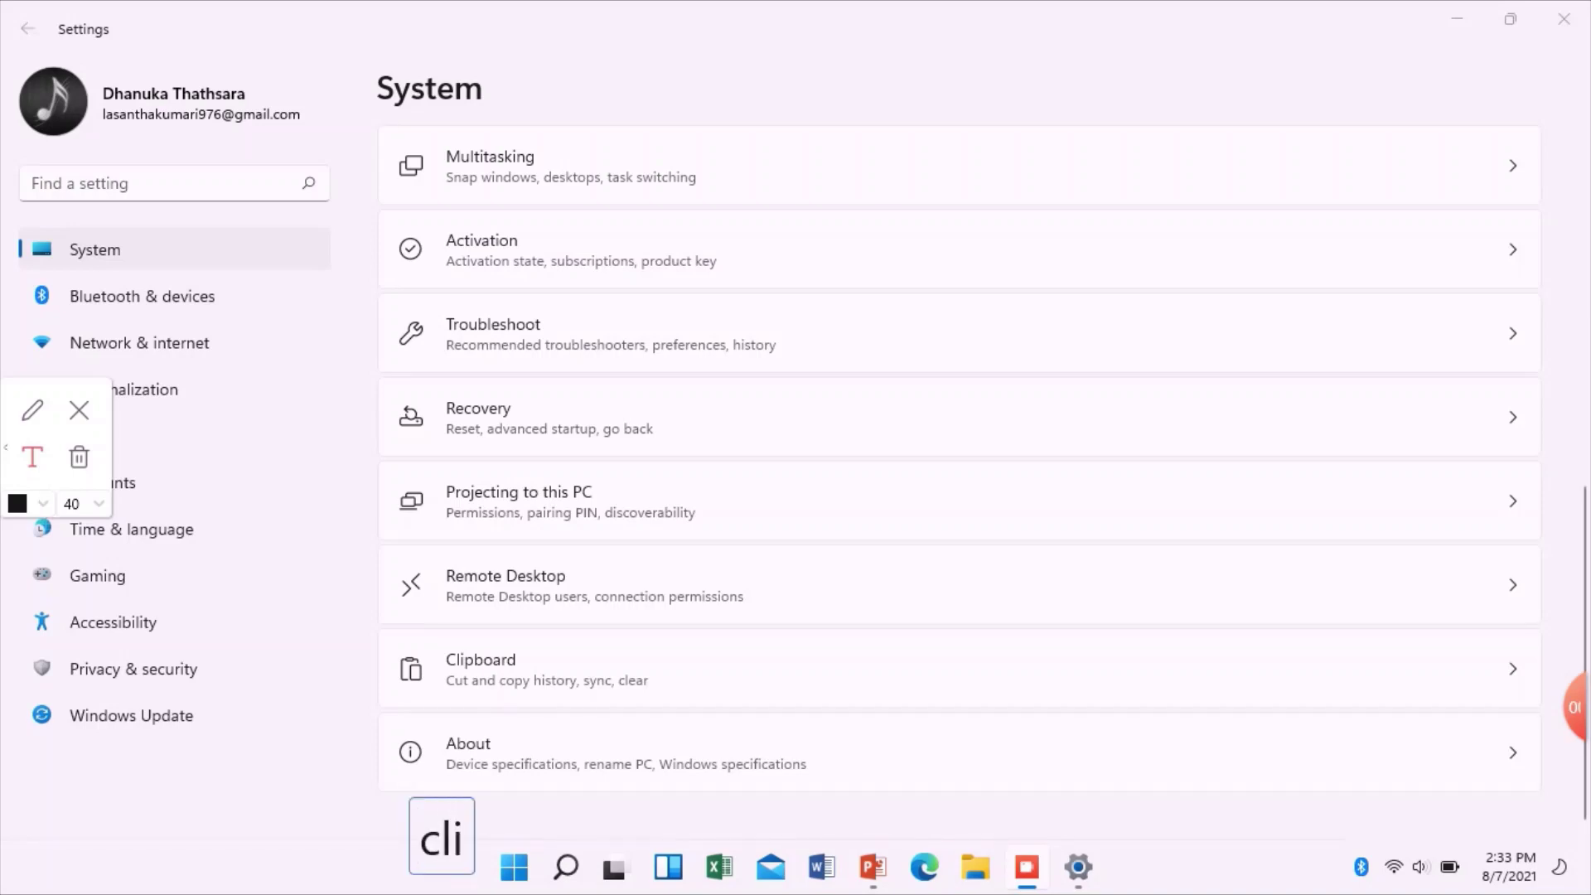
{"action": "type", "text": "ck the"}
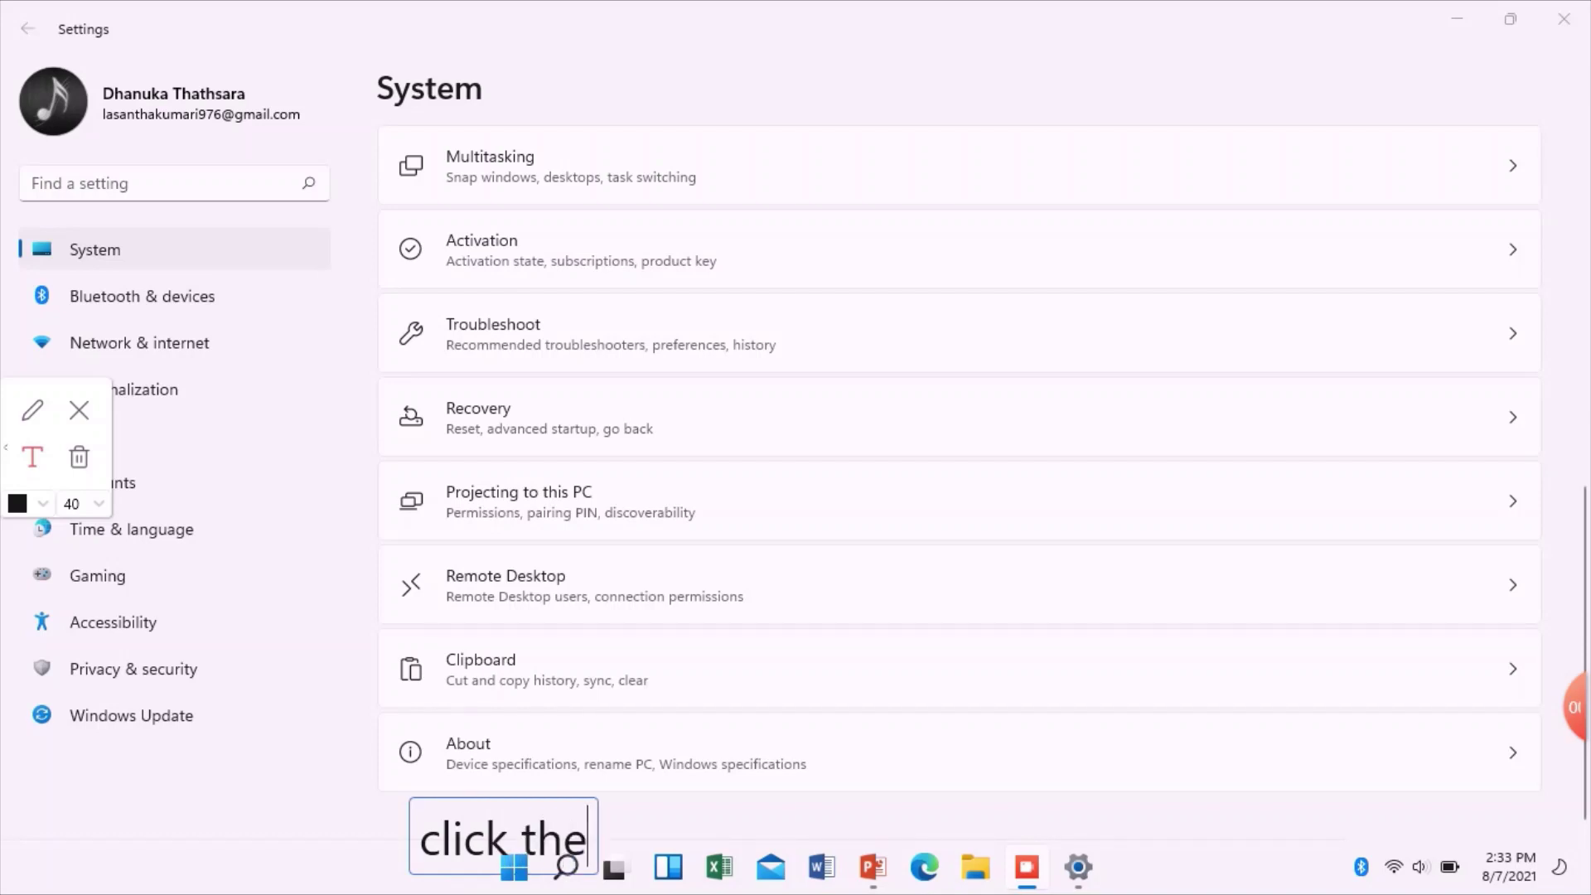
{"action": "type", "text": " A"}
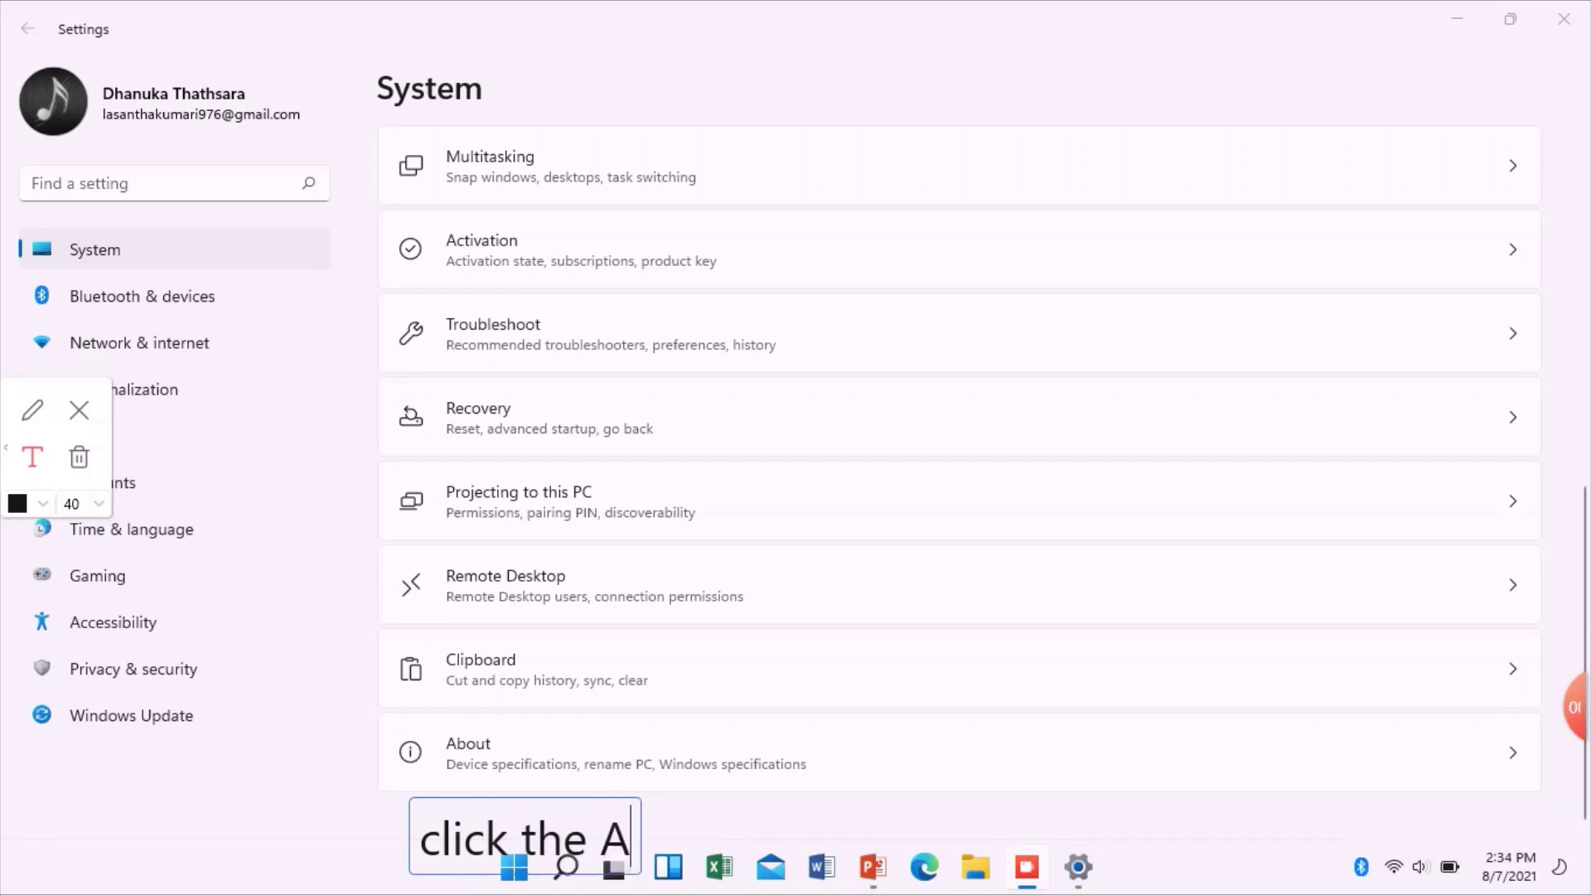
{"action": "type", "text": "bout"}
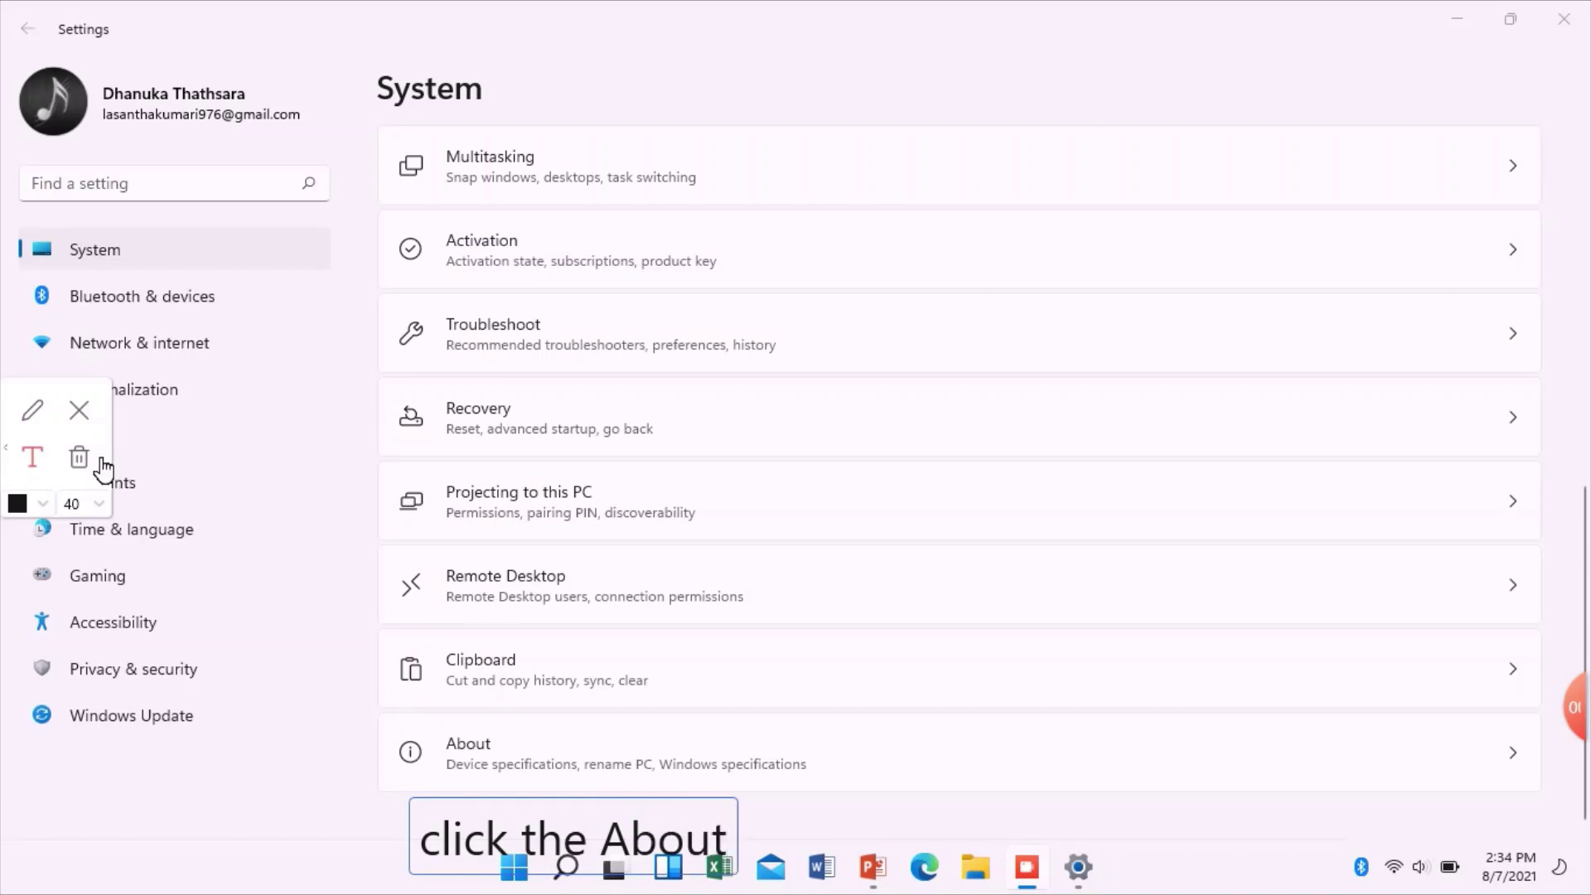
Draw a black arrow from the annotation text to the About entry and exit the annotation mode
{"action": "left_click", "coordinate": [32, 410]}
{"action": "left_click", "coordinate": [403, 819]}
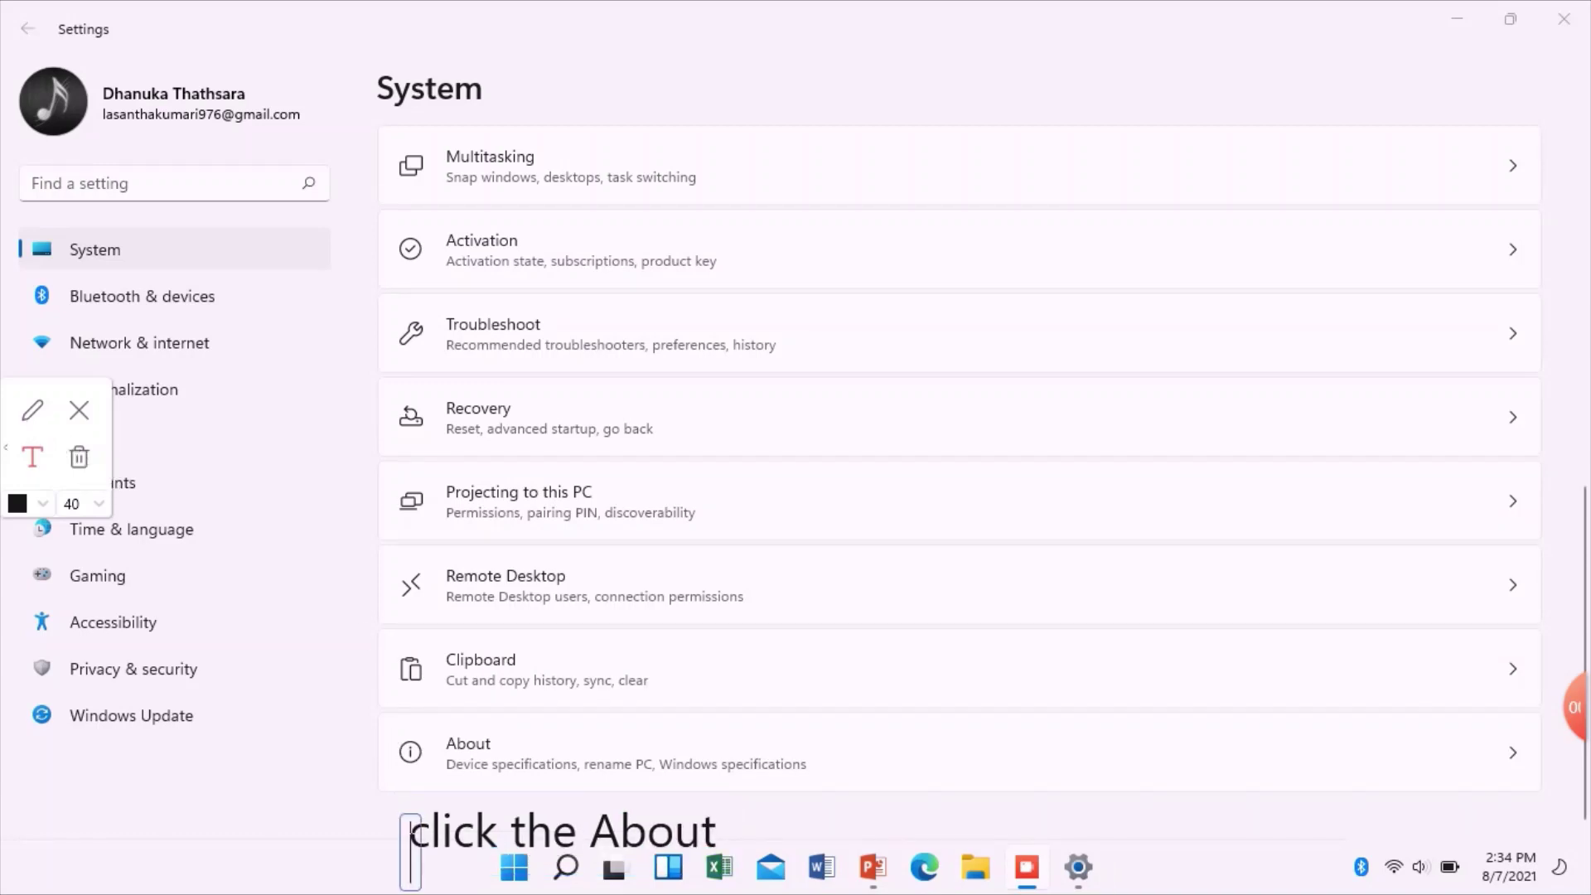
{"action": "left_click", "coordinate": [32, 410]}
{"action": "mouse_move", "coordinate": [397, 814]}
{"action": "left_mouse_down"}
{"action": "mouse_move", "coordinate": [369, 790]}
{"action": "mouse_move", "coordinate": [365, 757]}
{"action": "mouse_move", "coordinate": [386, 759]}
{"action": "mouse_move", "coordinate": [383, 742]}
{"action": "left_mouse_up"}
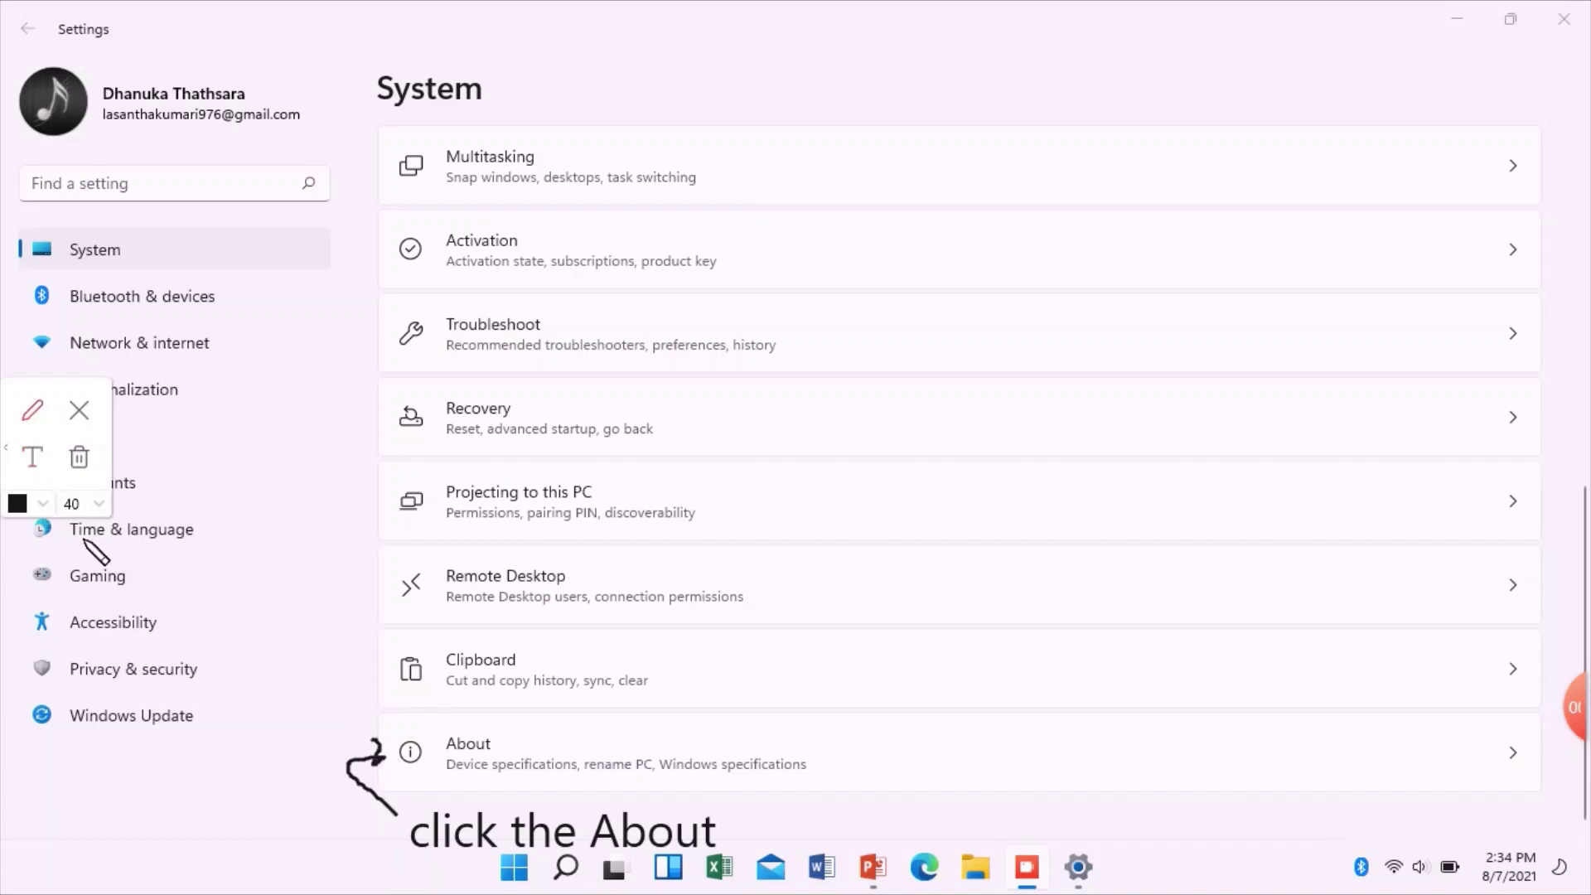
{"action": "left_click", "coordinate": [79, 410]}
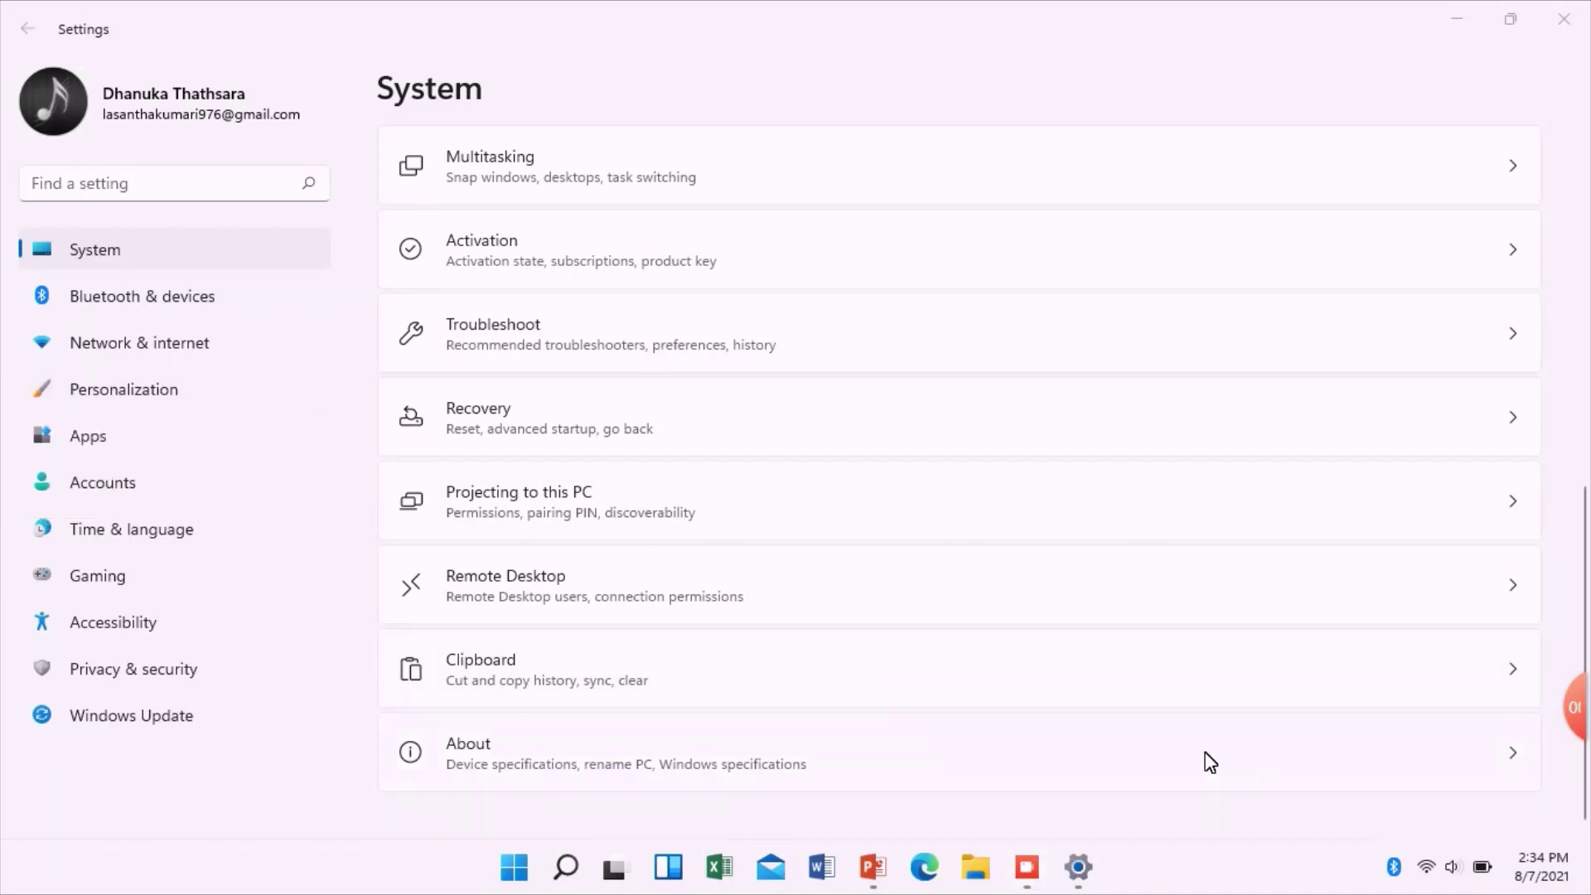
Open the About page and annotate the area beside the OS build with the blue text "Now 22000.120 new update" at size 40
{"action": "left_click", "coordinate": [1160, 759]}
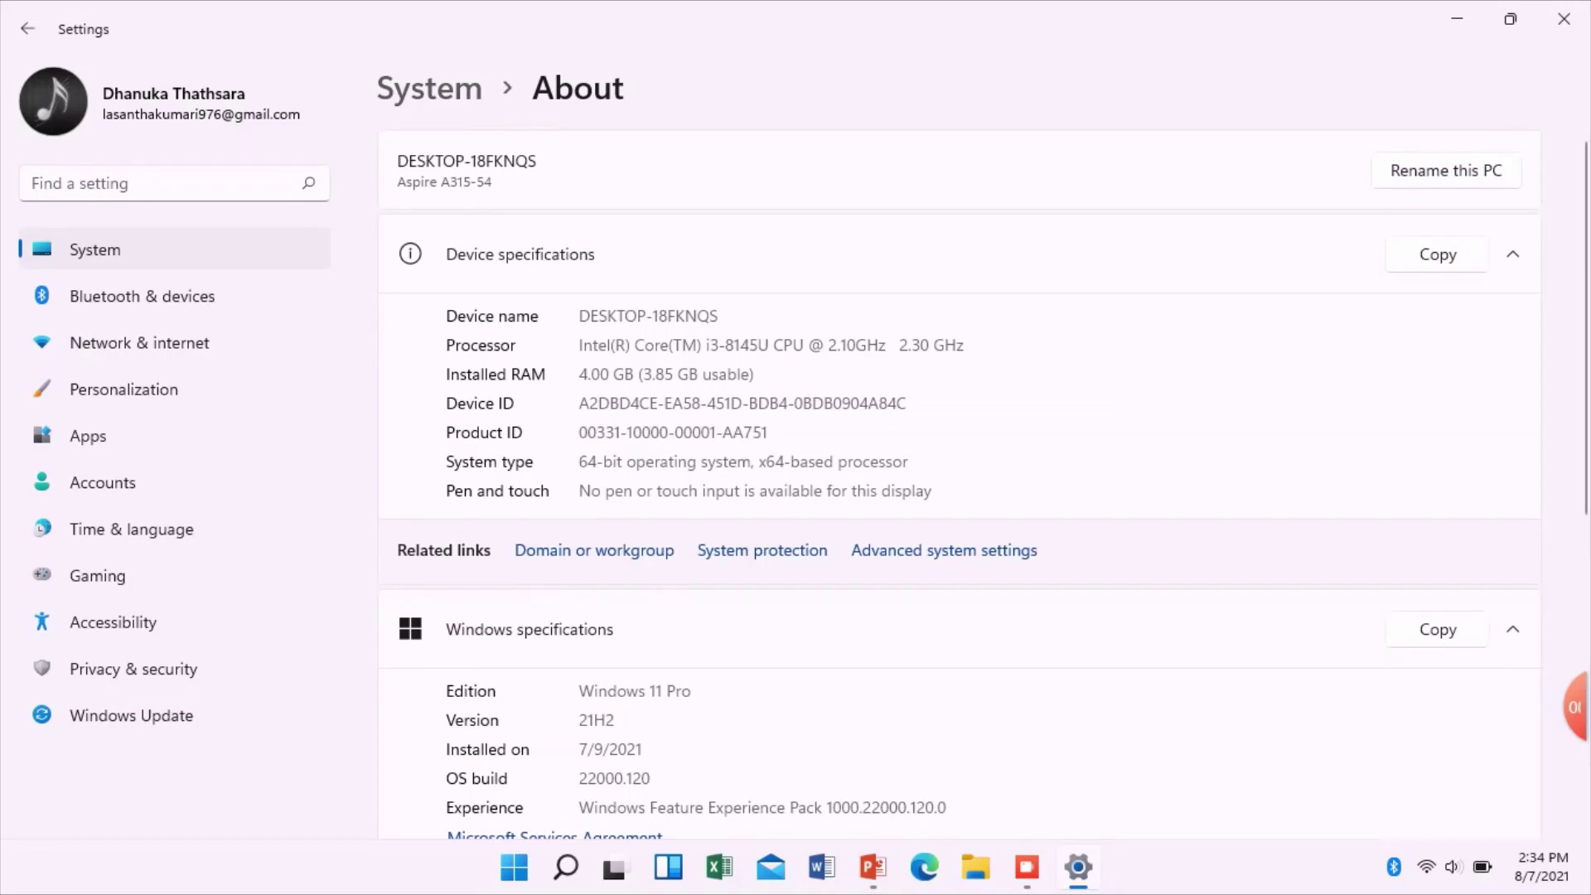
{"action": "scroll", "coordinate": [1164, 721], "scroll_direction": "down", "scroll_amount": 3}
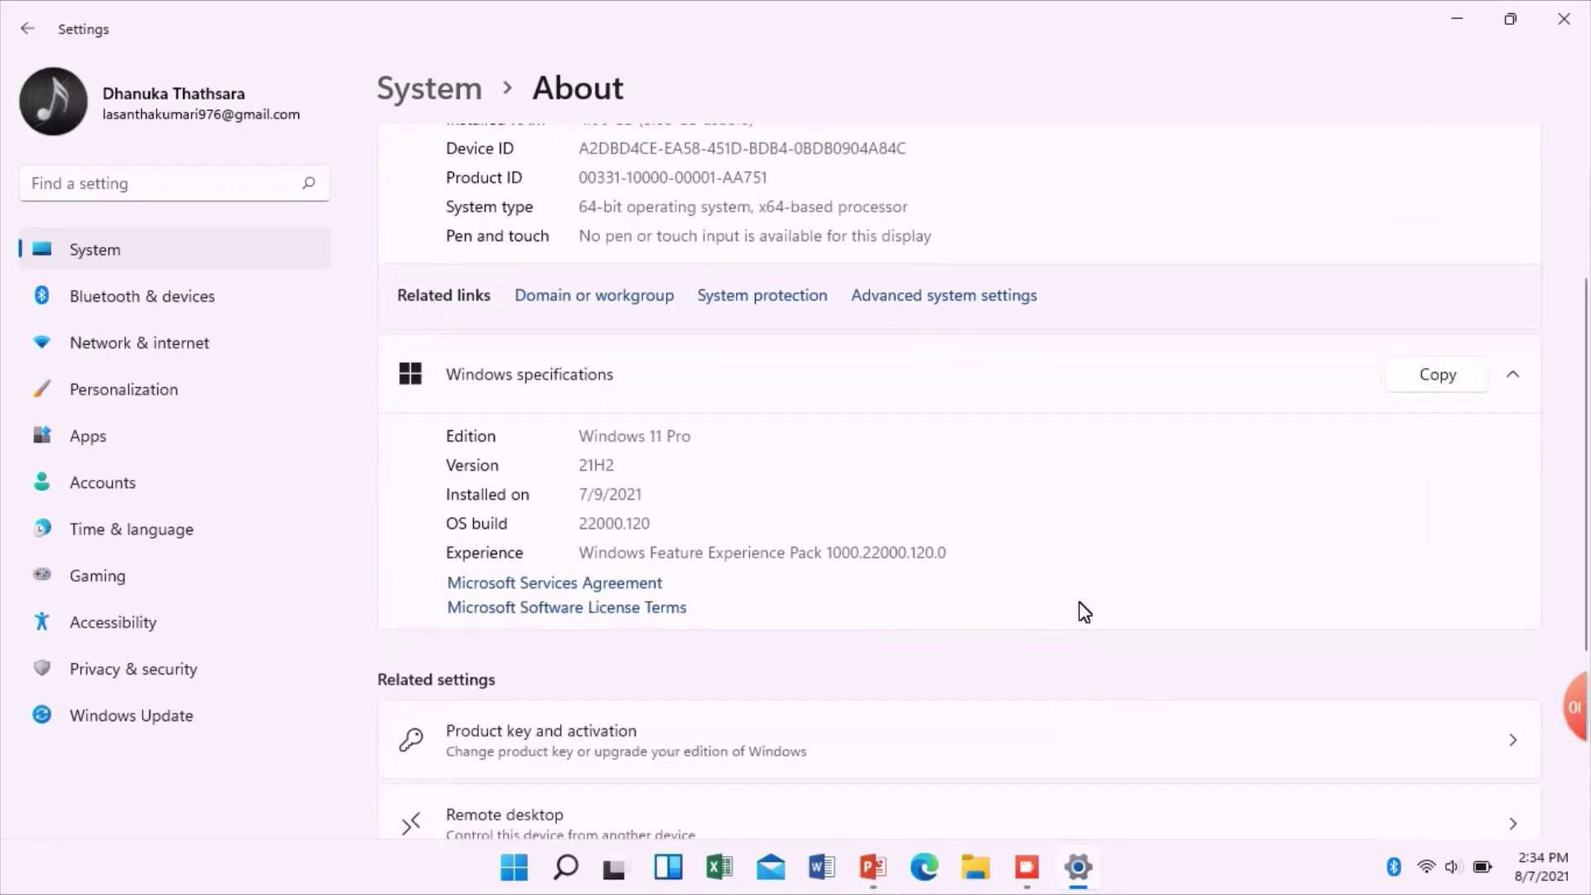
{"action": "mouse_move", "coordinate": [1574, 707]}
{"action": "left_click", "coordinate": [1500, 713]}
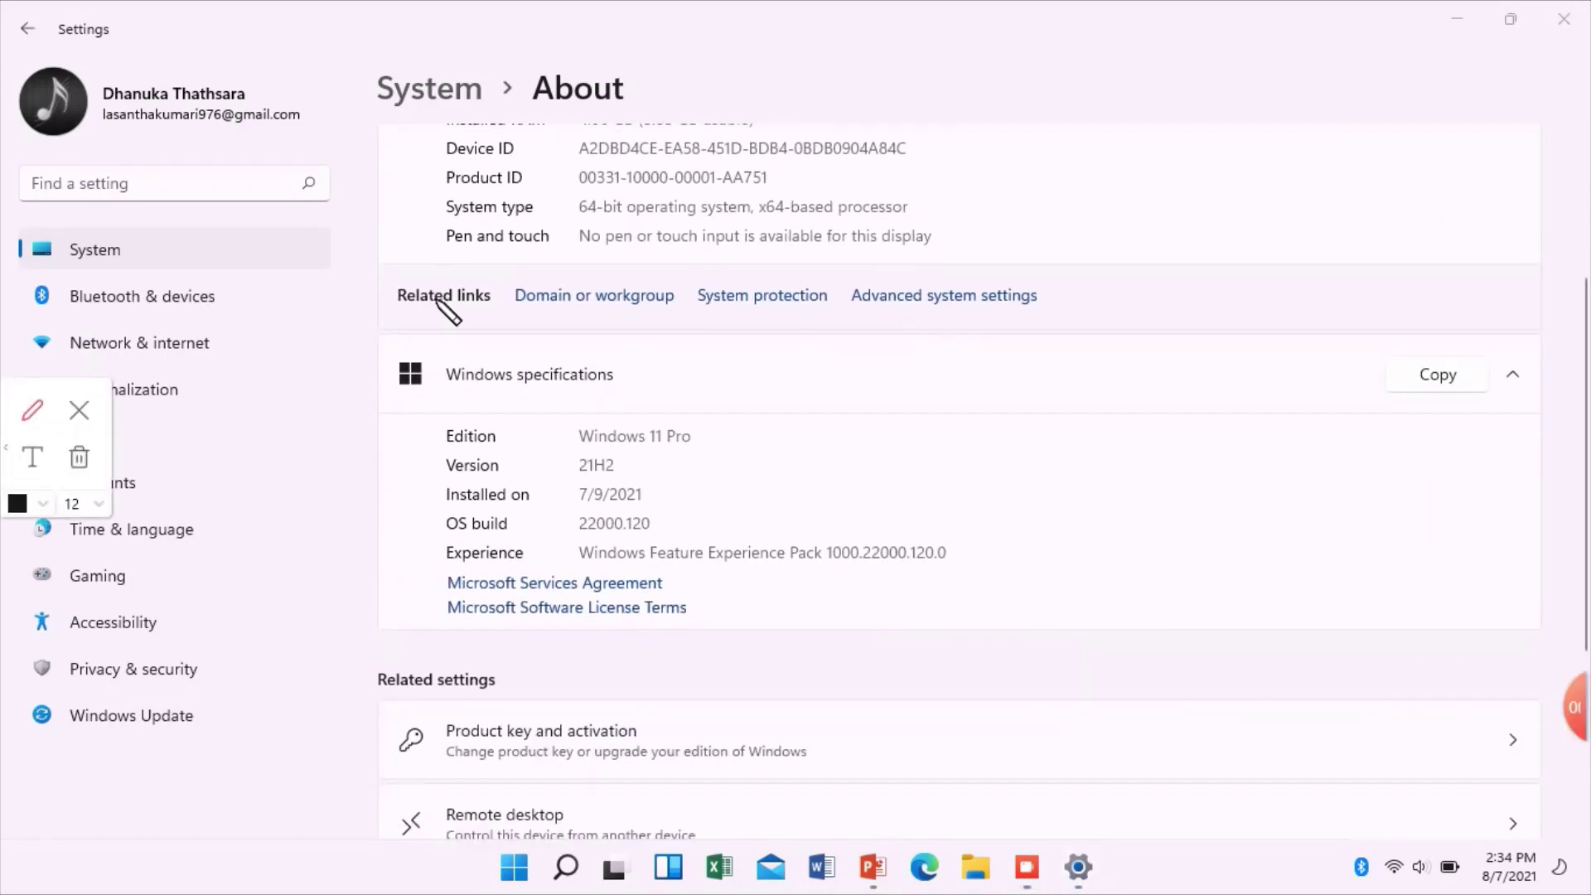
{"action": "left_click", "coordinate": [33, 460]}
{"action": "left_click", "coordinate": [43, 506]}
{"action": "left_click", "coordinate": [20, 592]}
{"action": "left_click", "coordinate": [97, 507]}
{"action": "left_click", "coordinate": [82, 694]}
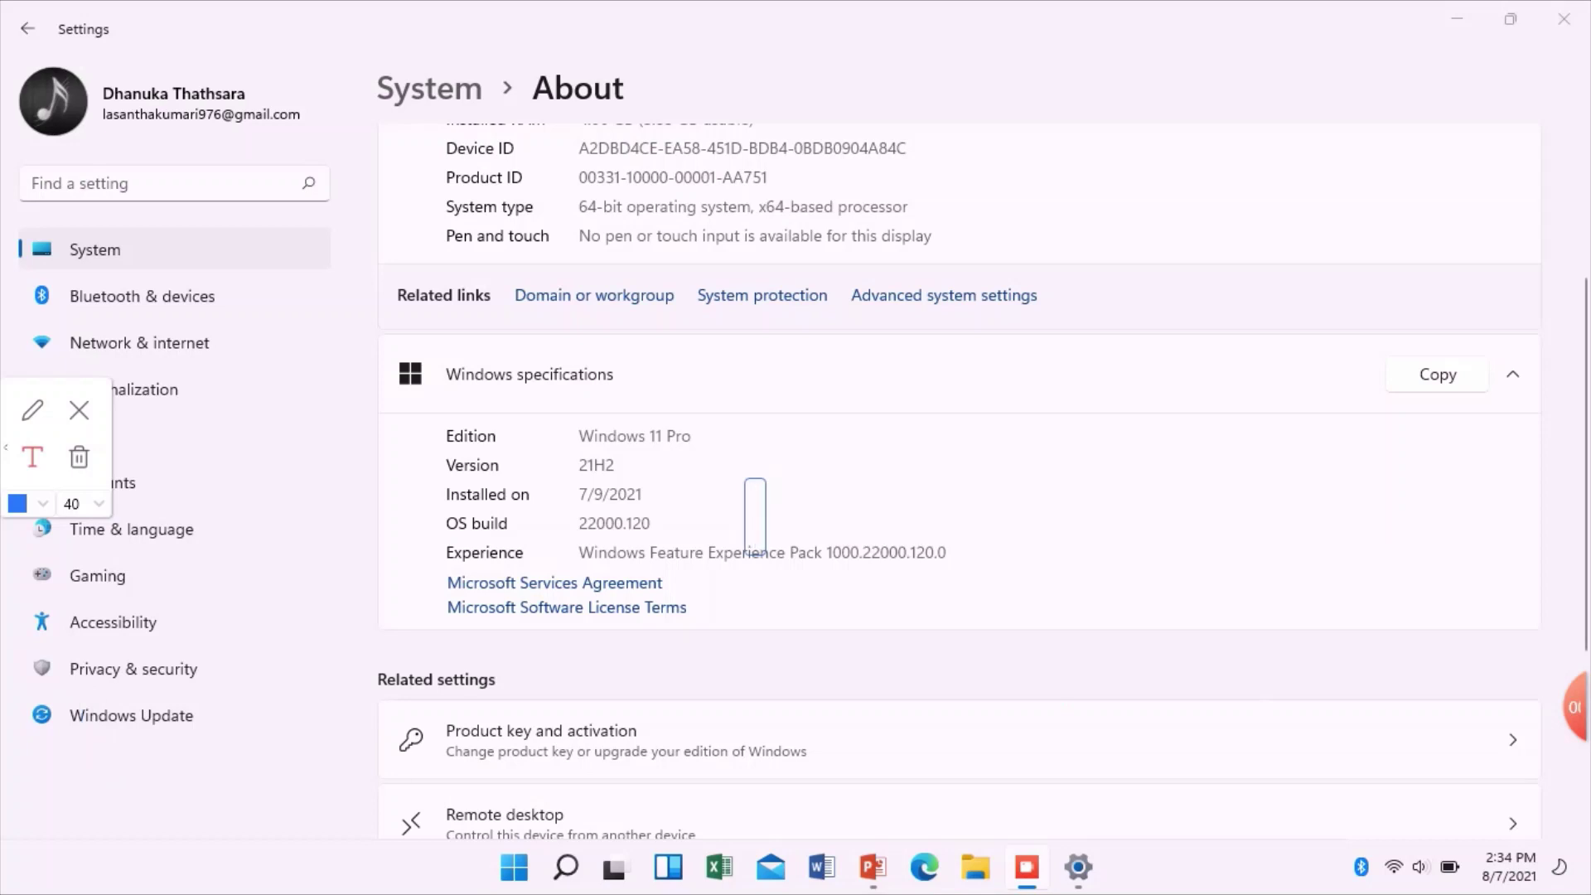
{"action": "type", "text": "No"}
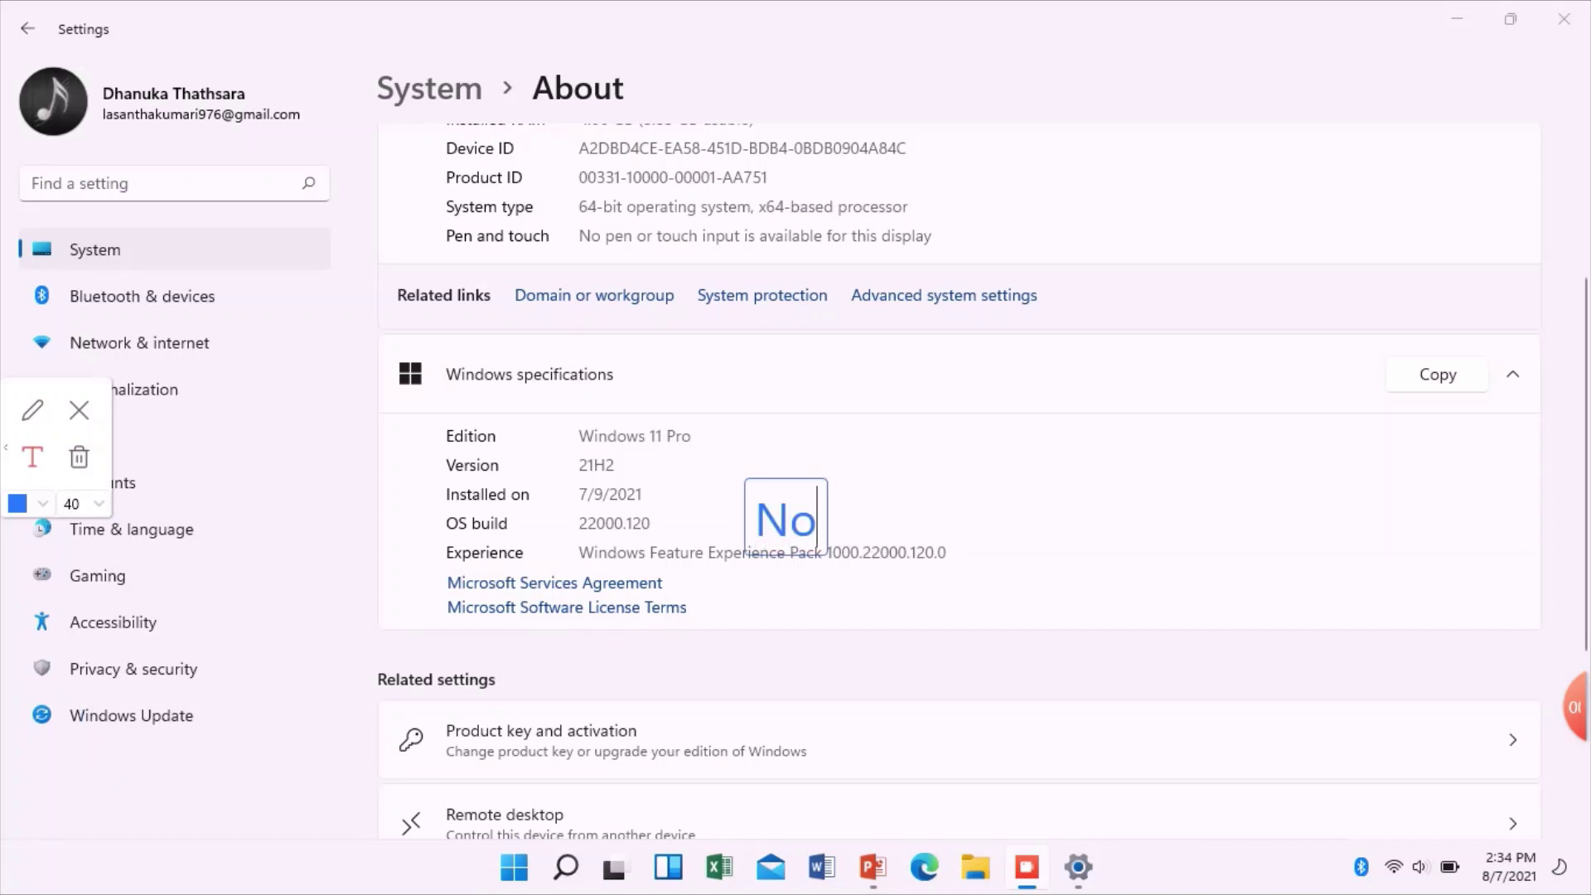
{"action": "type", "text": "w "}
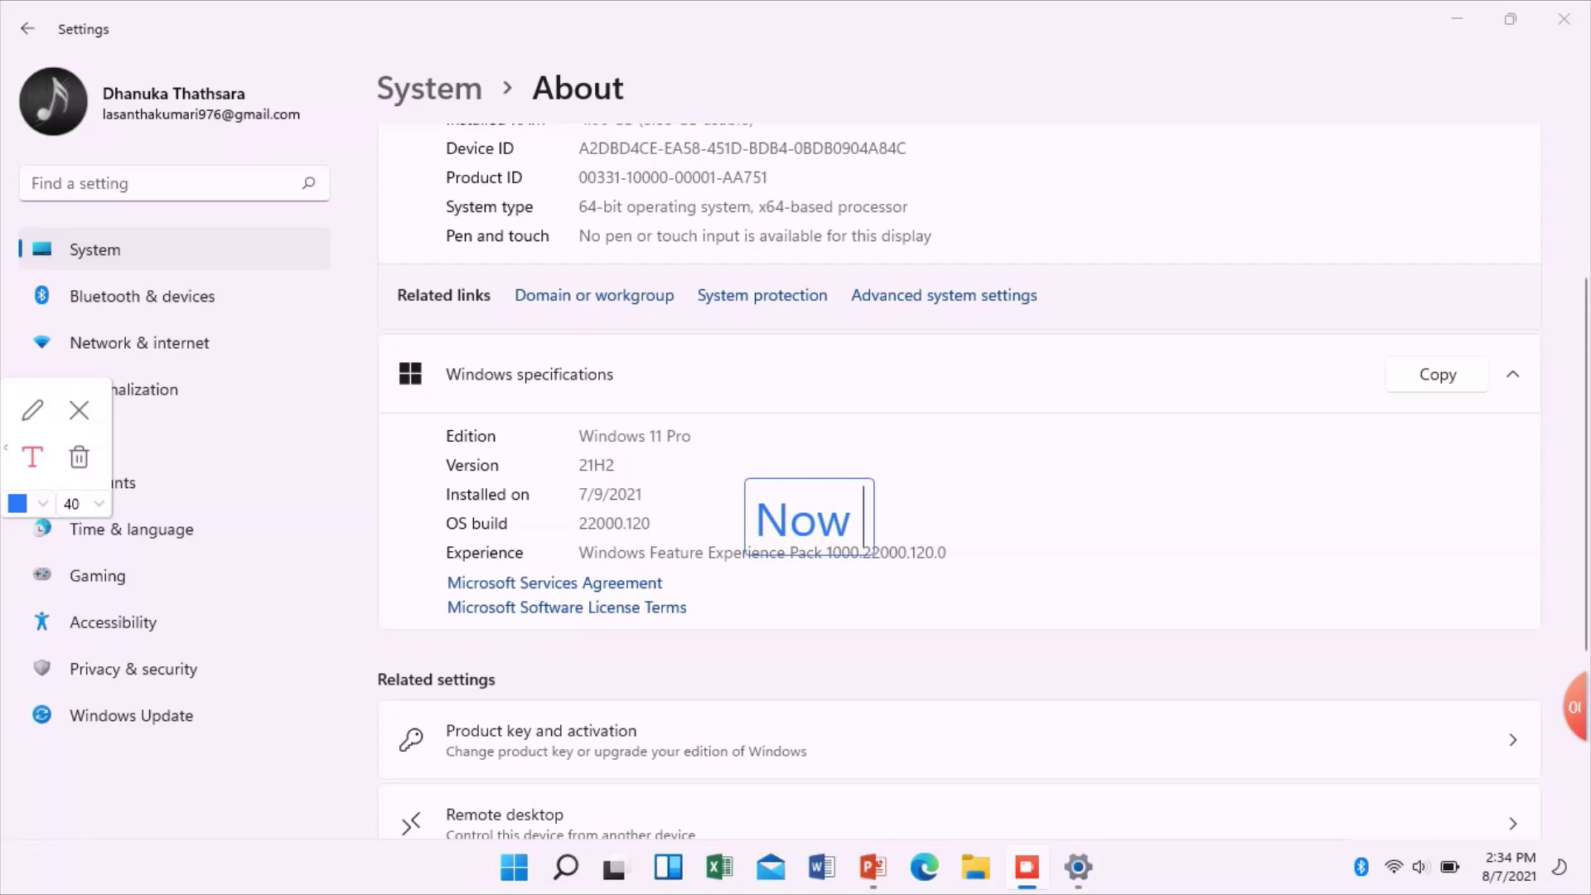
{"action": "type", "text": "22"}
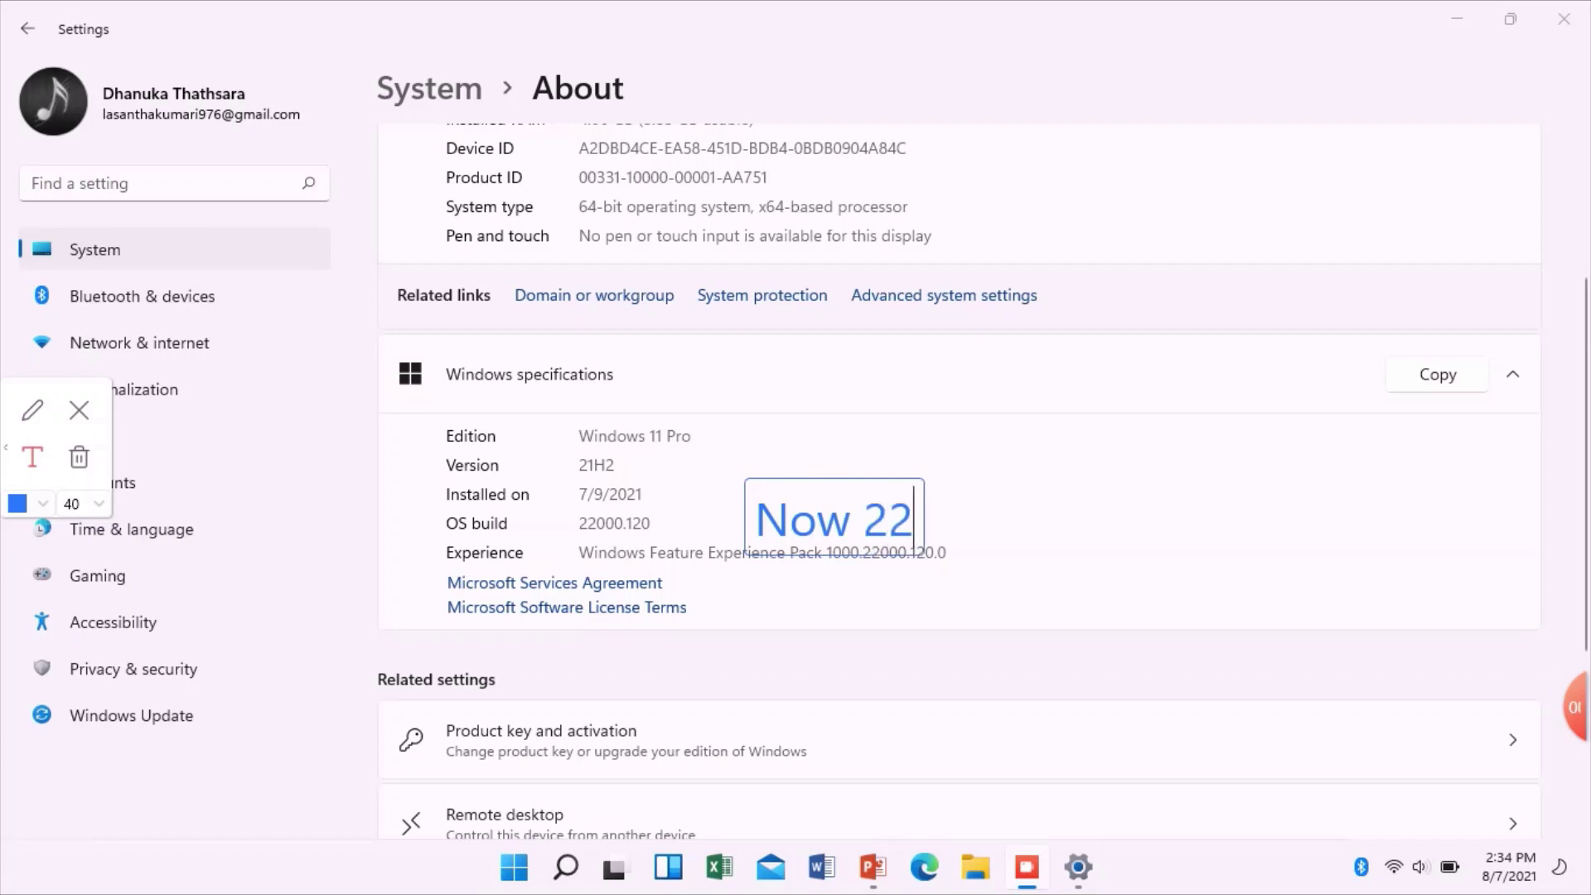
{"action": "type", "text": "000.12"}
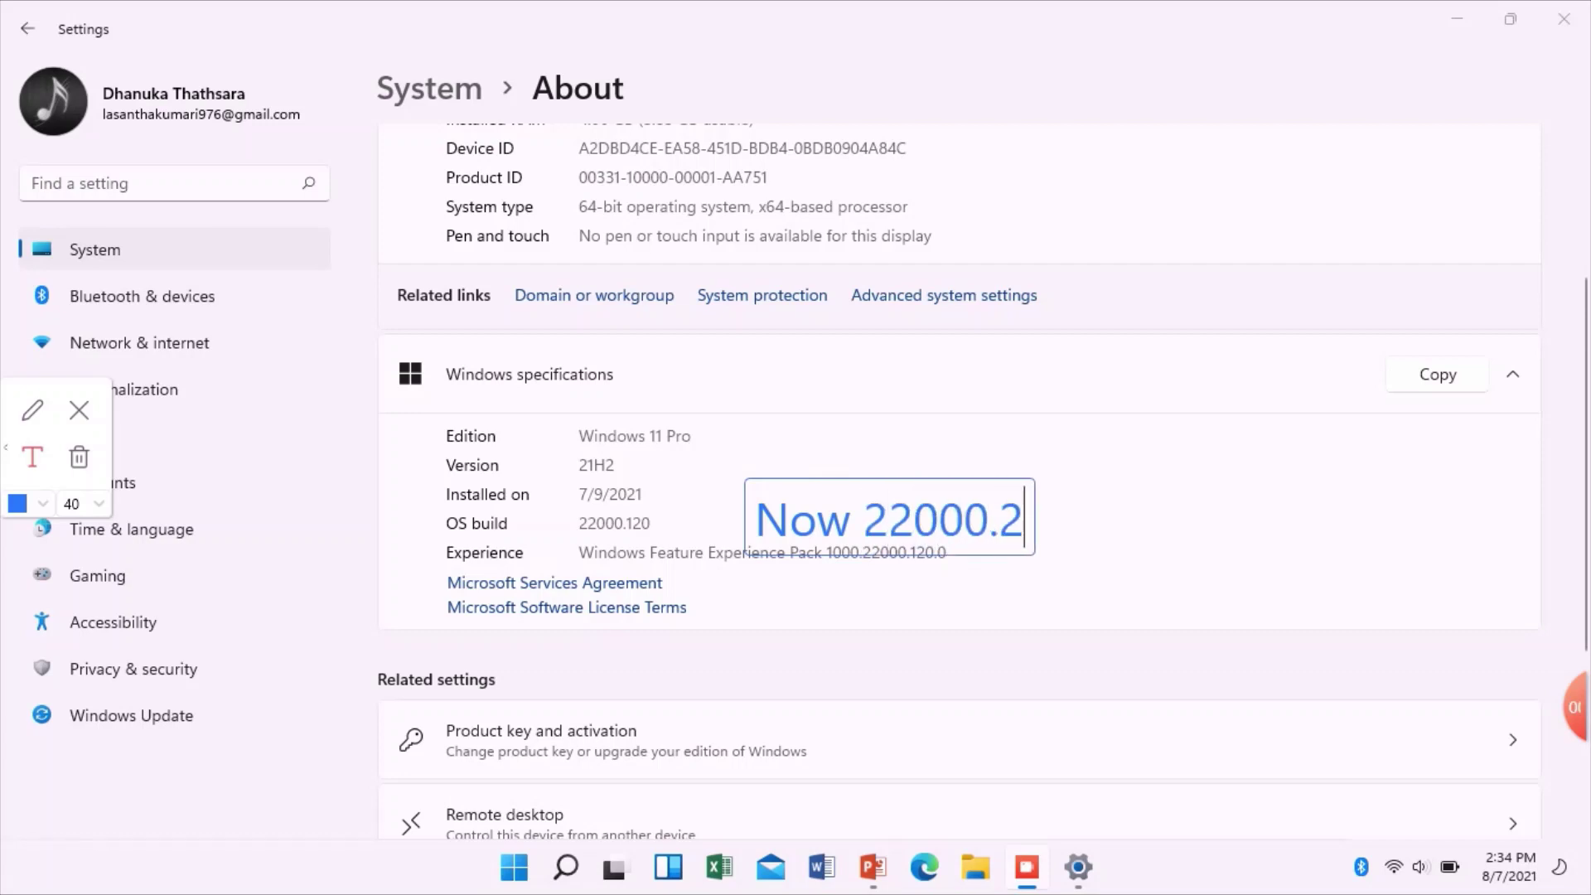
{"action": "key", "text": "BackSpace"}
{"action": "type", "text": "120 "}
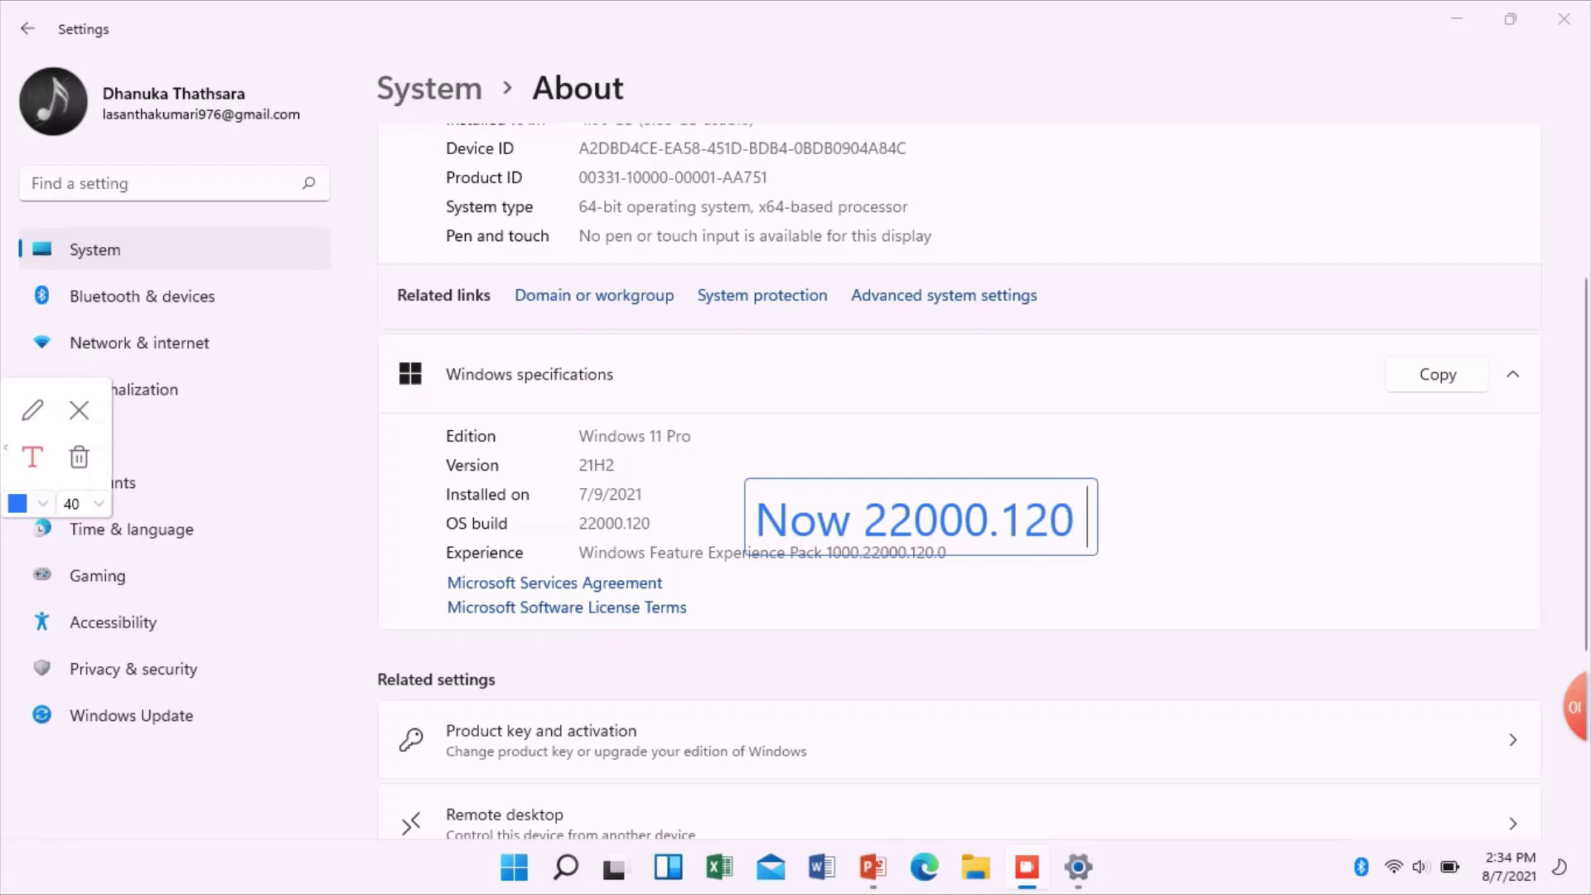
{"action": "type", "text": "new "}
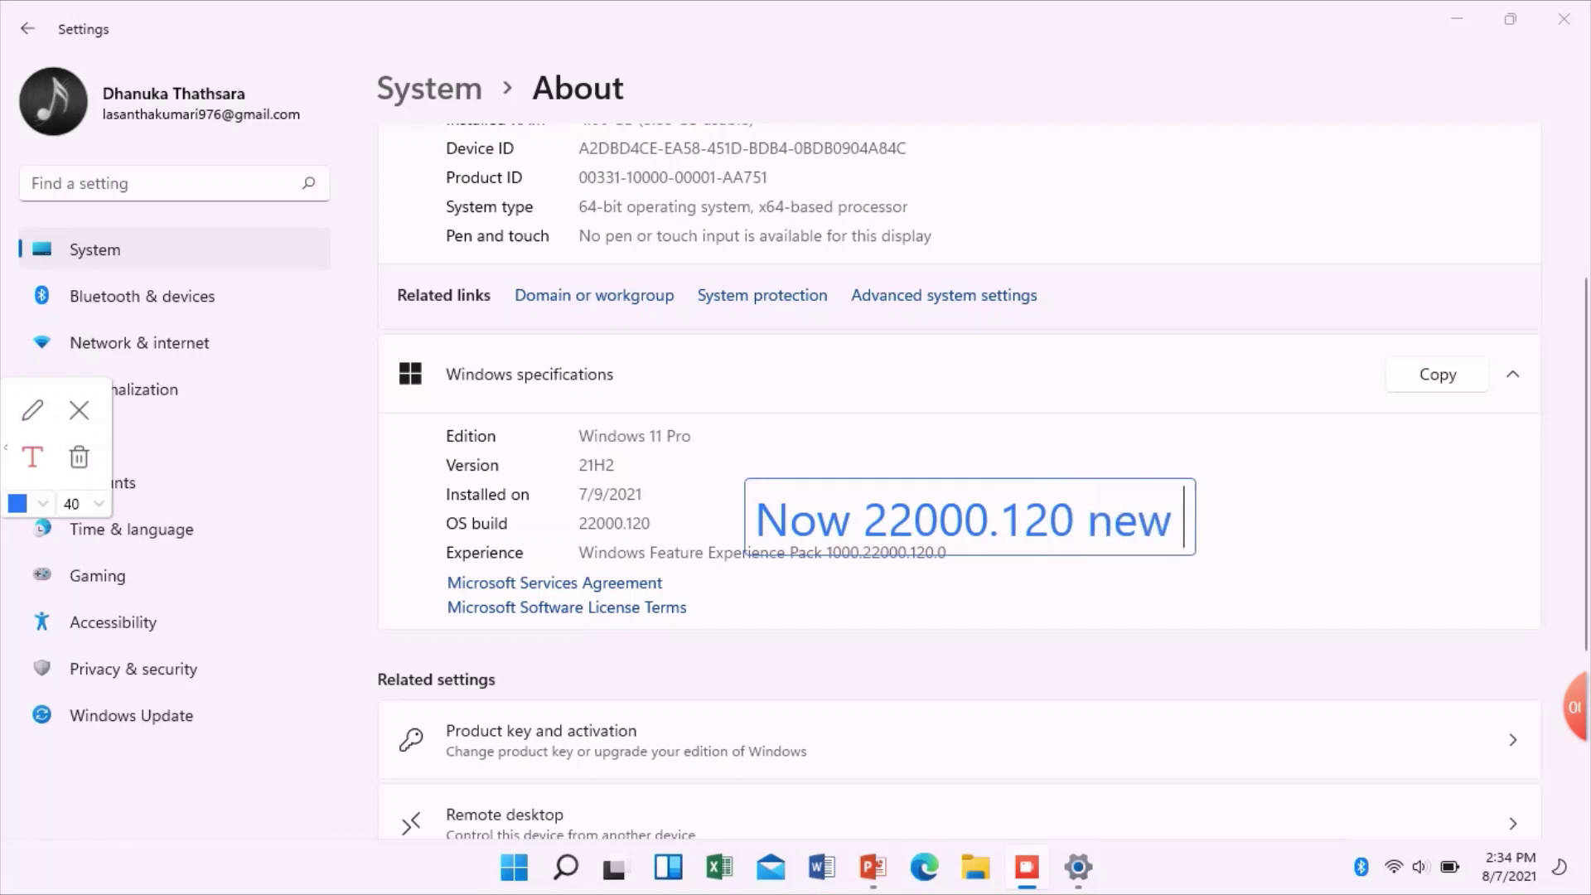
{"action": "type", "text": "upd"}
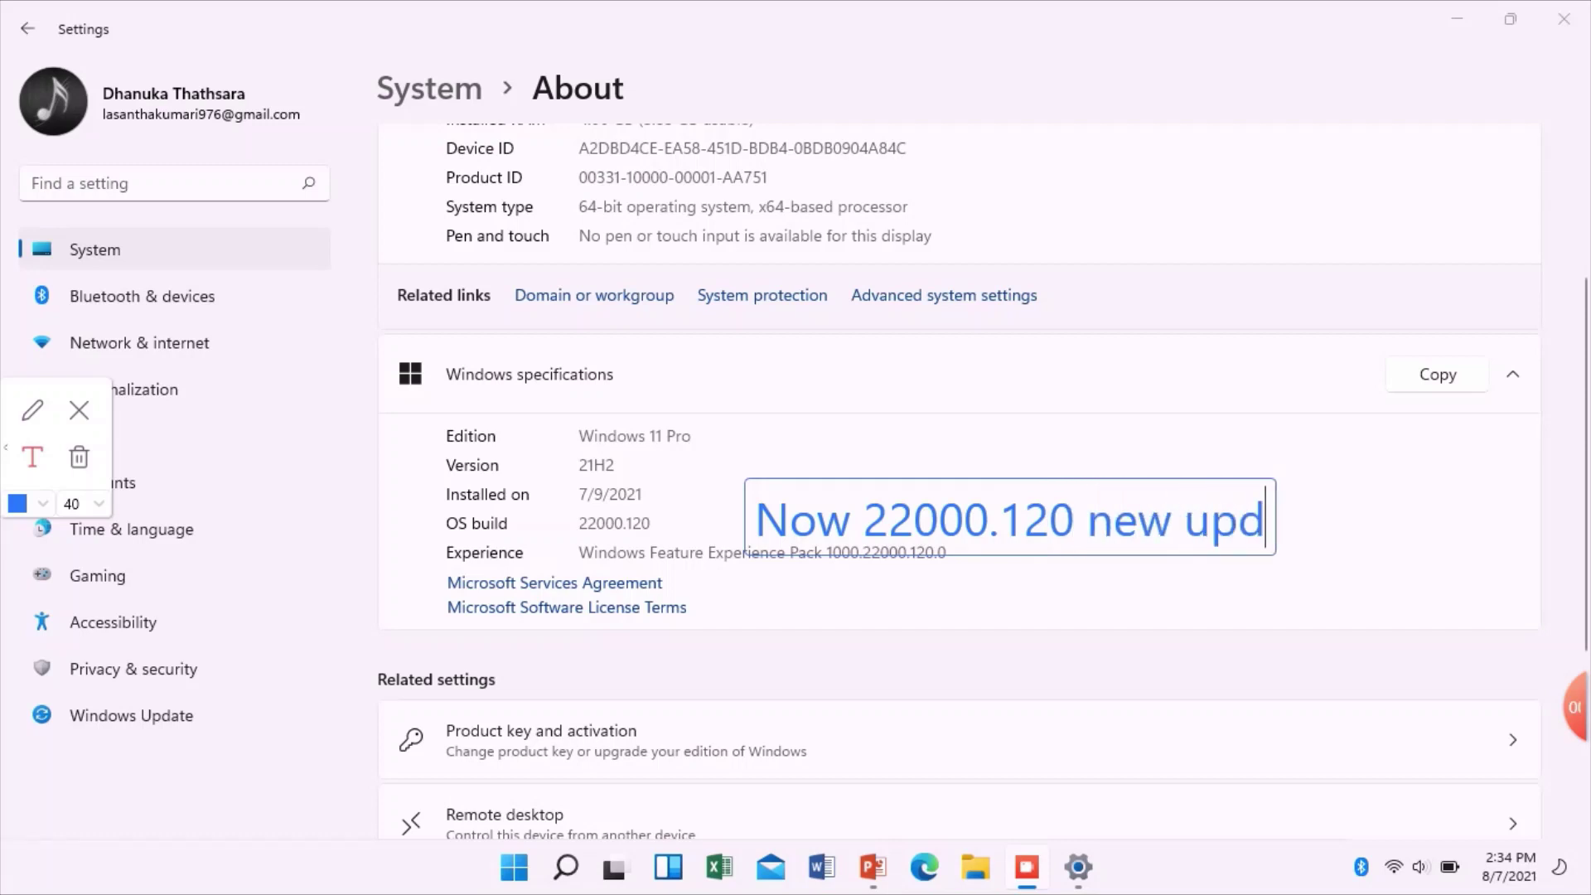
{"action": "type", "text": "ate"}
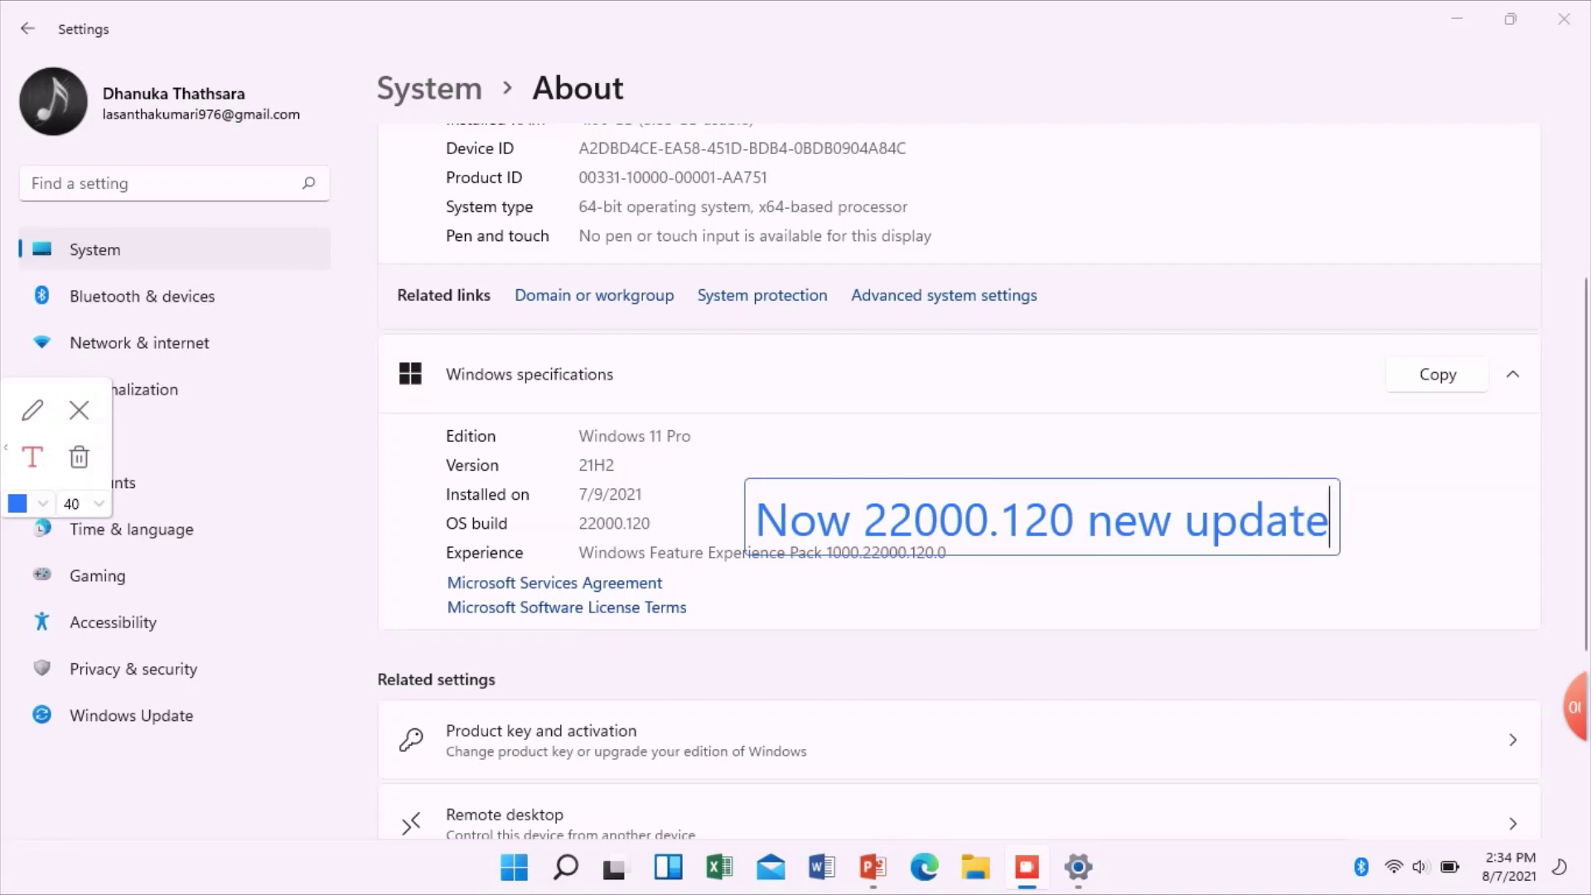
Underline the OS build number in the Windows specifications with a blue freehand stroke
{"action": "left_click", "coordinate": [33, 409]}
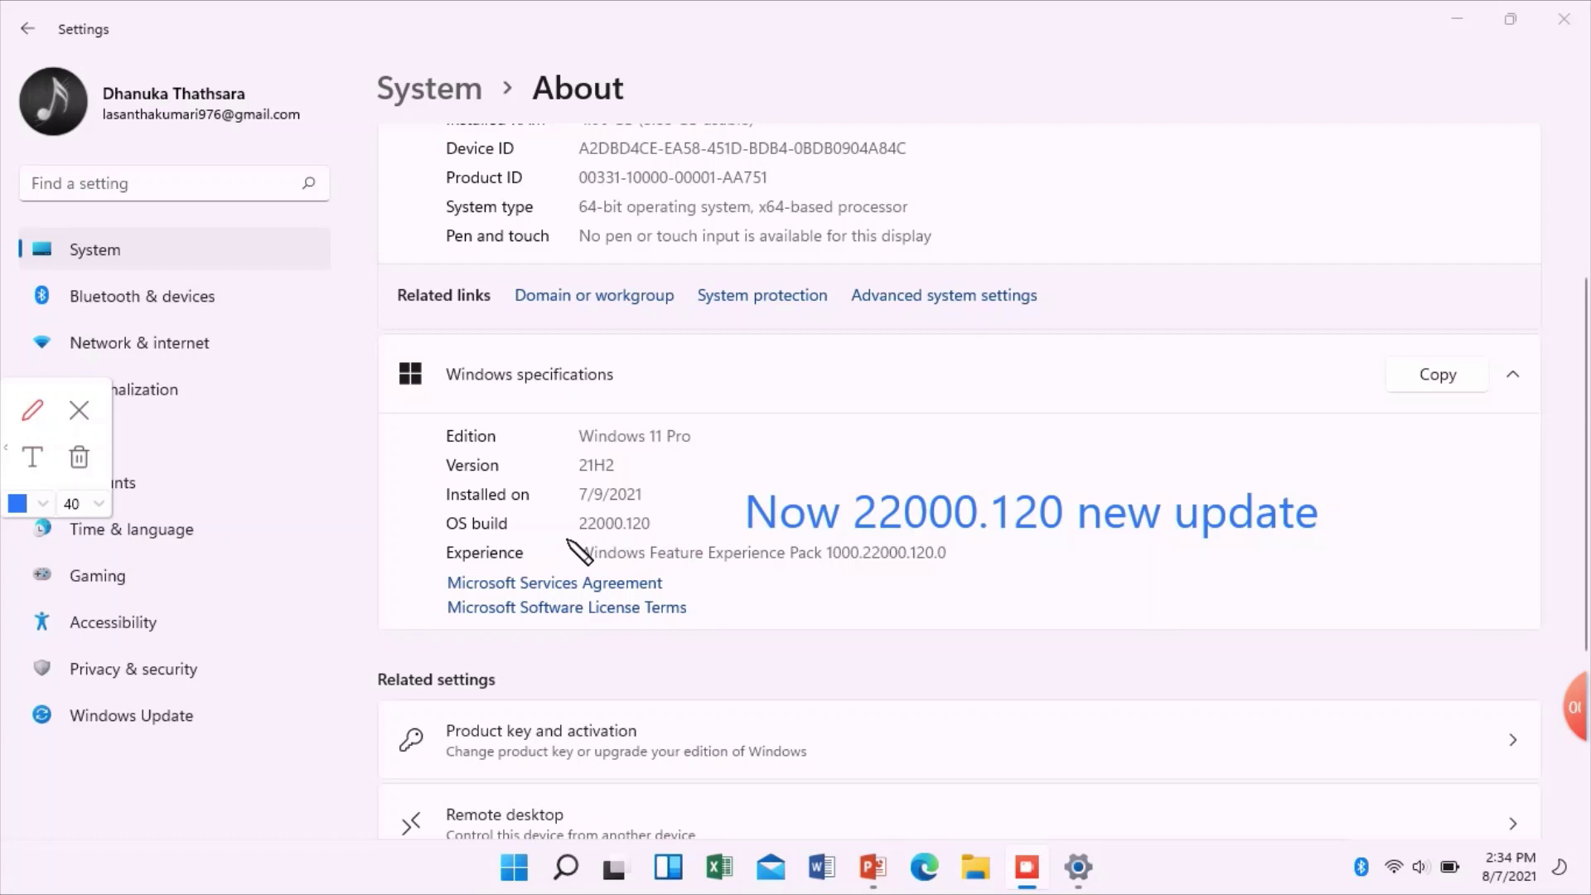
{"action": "left_click_drag", "start_coordinate": [568, 539], "coordinate": [670, 528]}
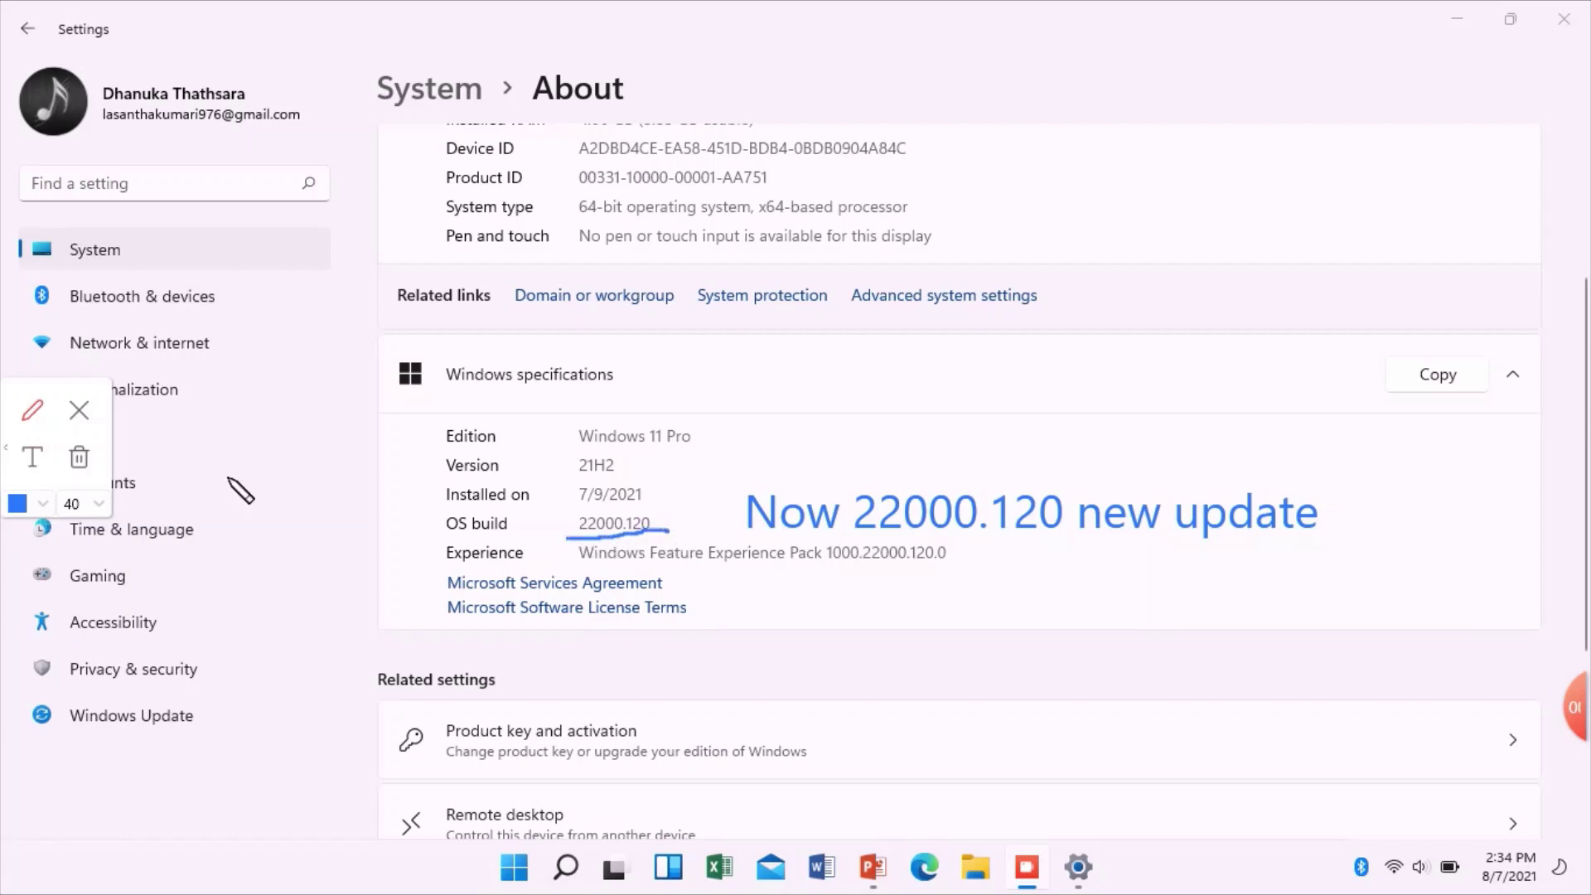
Circle the OS build number and underline the Windows edition with a red pen, and close the annotation overlay
{"action": "left_click", "coordinate": [37, 504]}
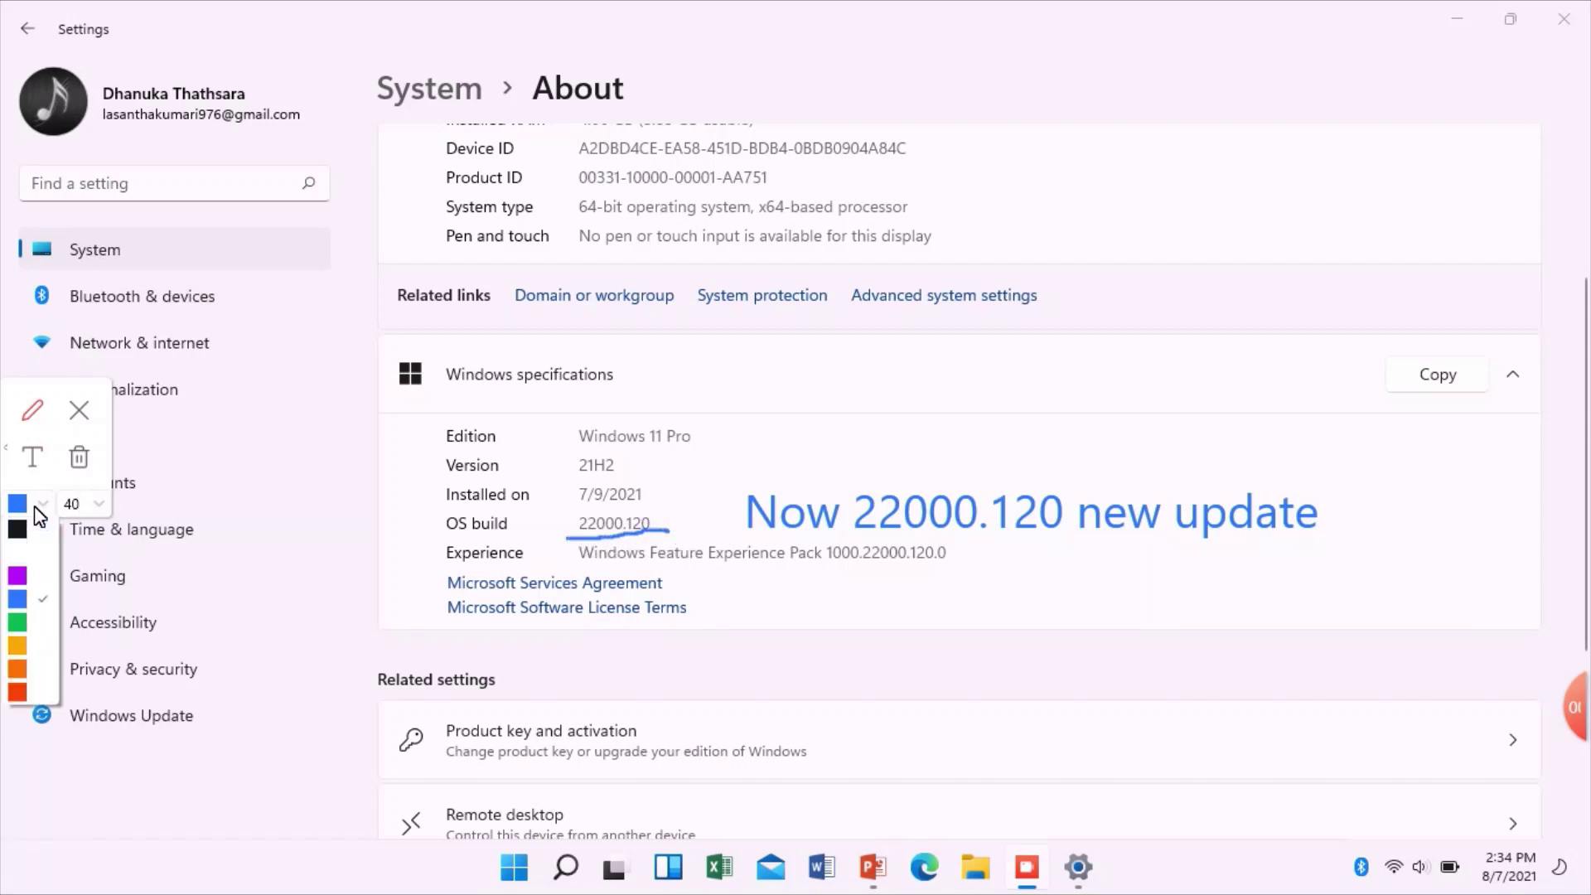
{"action": "left_click", "coordinate": [16, 693]}
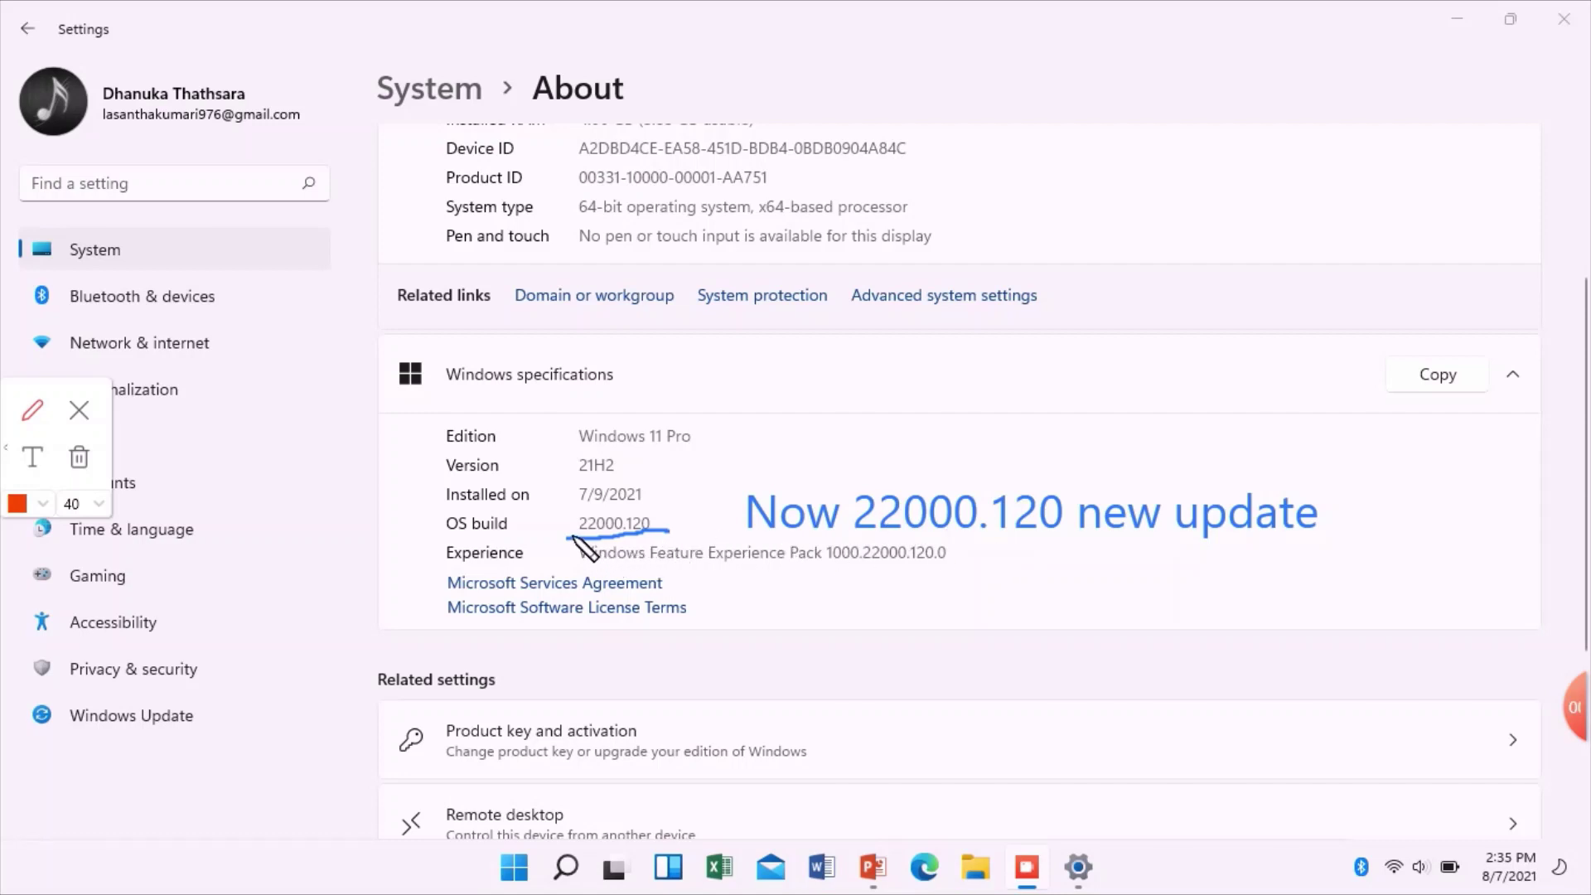
{"action": "mouse_move", "coordinate": [570, 538]}
{"action": "left_mouse_down"}
{"action": "mouse_move", "coordinate": [666, 535]}
{"action": "mouse_move", "coordinate": [663, 511]}
{"action": "mouse_move", "coordinate": [610, 507]}
{"action": "mouse_move", "coordinate": [575, 532]}
{"action": "left_mouse_up"}
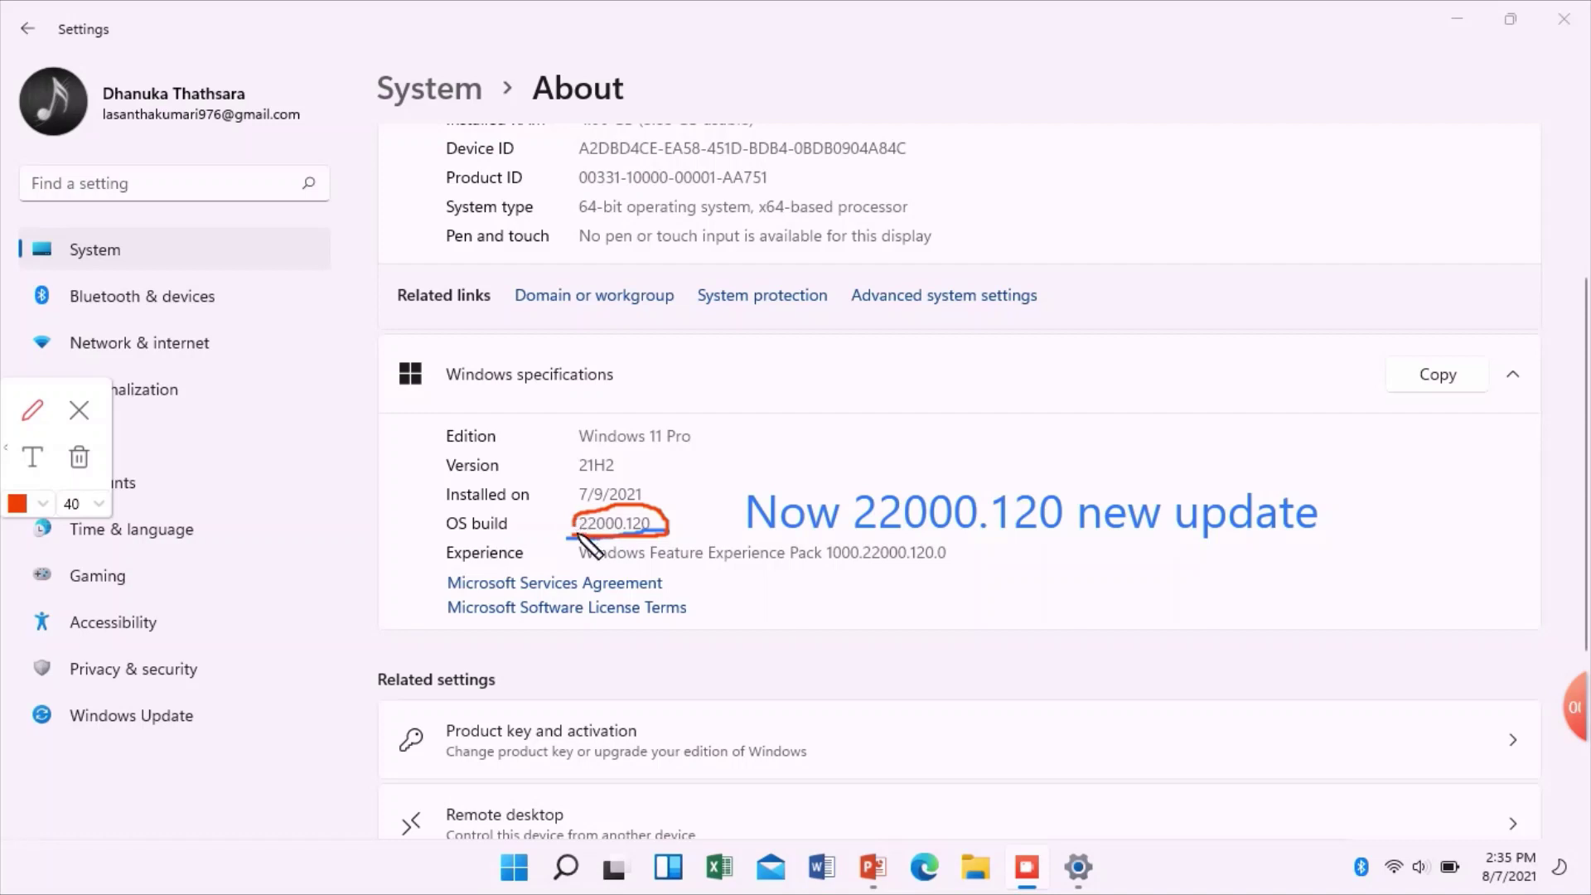
{"action": "left_click_drag", "start_coordinate": [564, 447], "coordinate": [709, 455]}
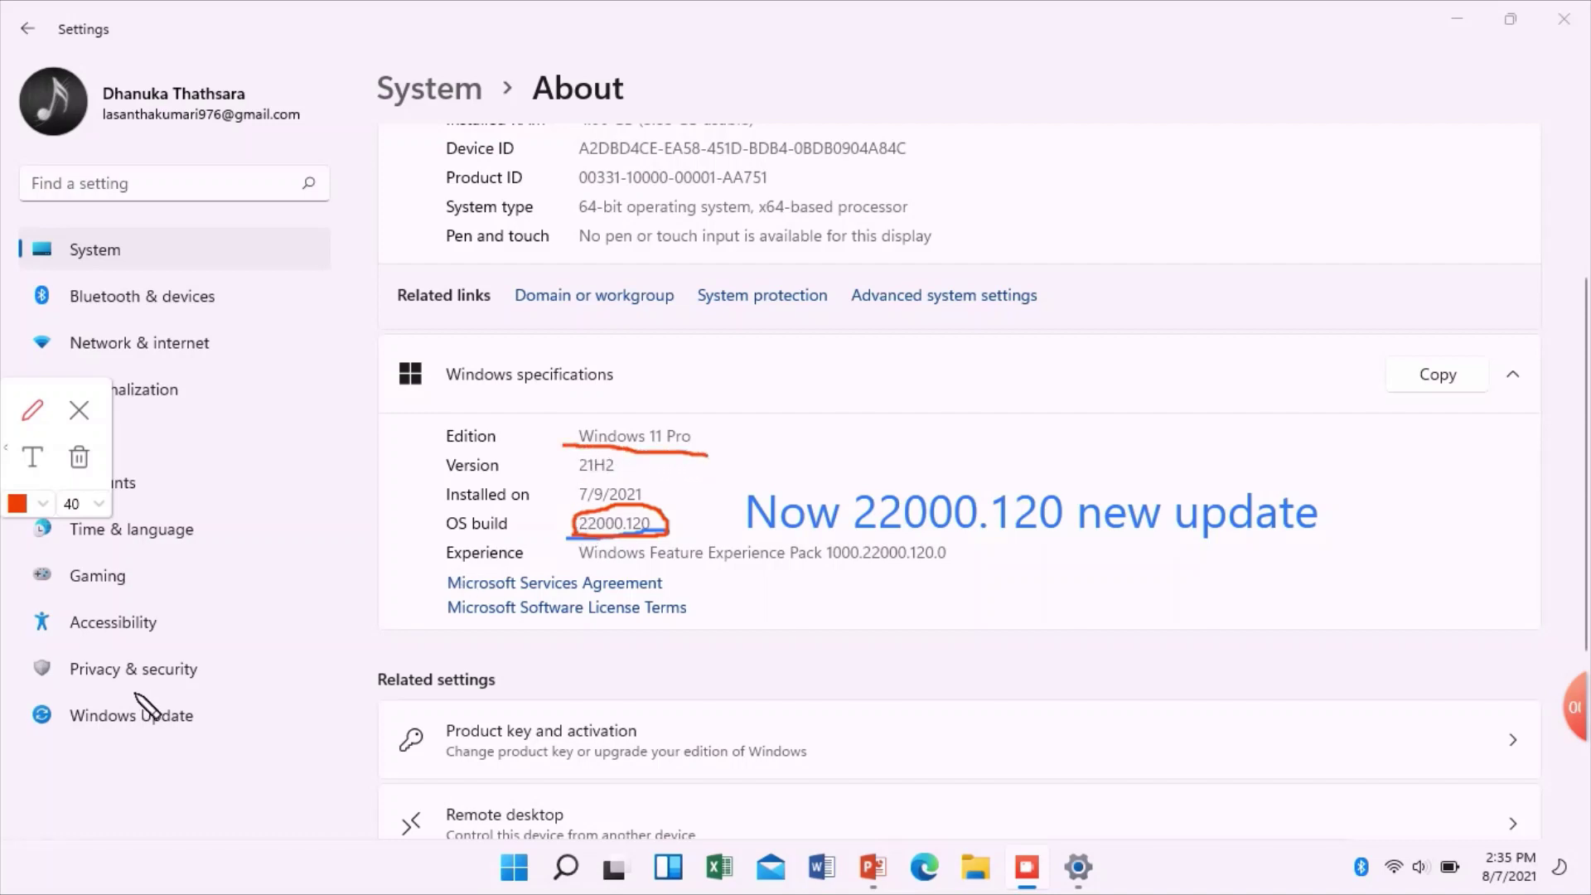
{"action": "left_click", "coordinate": [79, 409]}
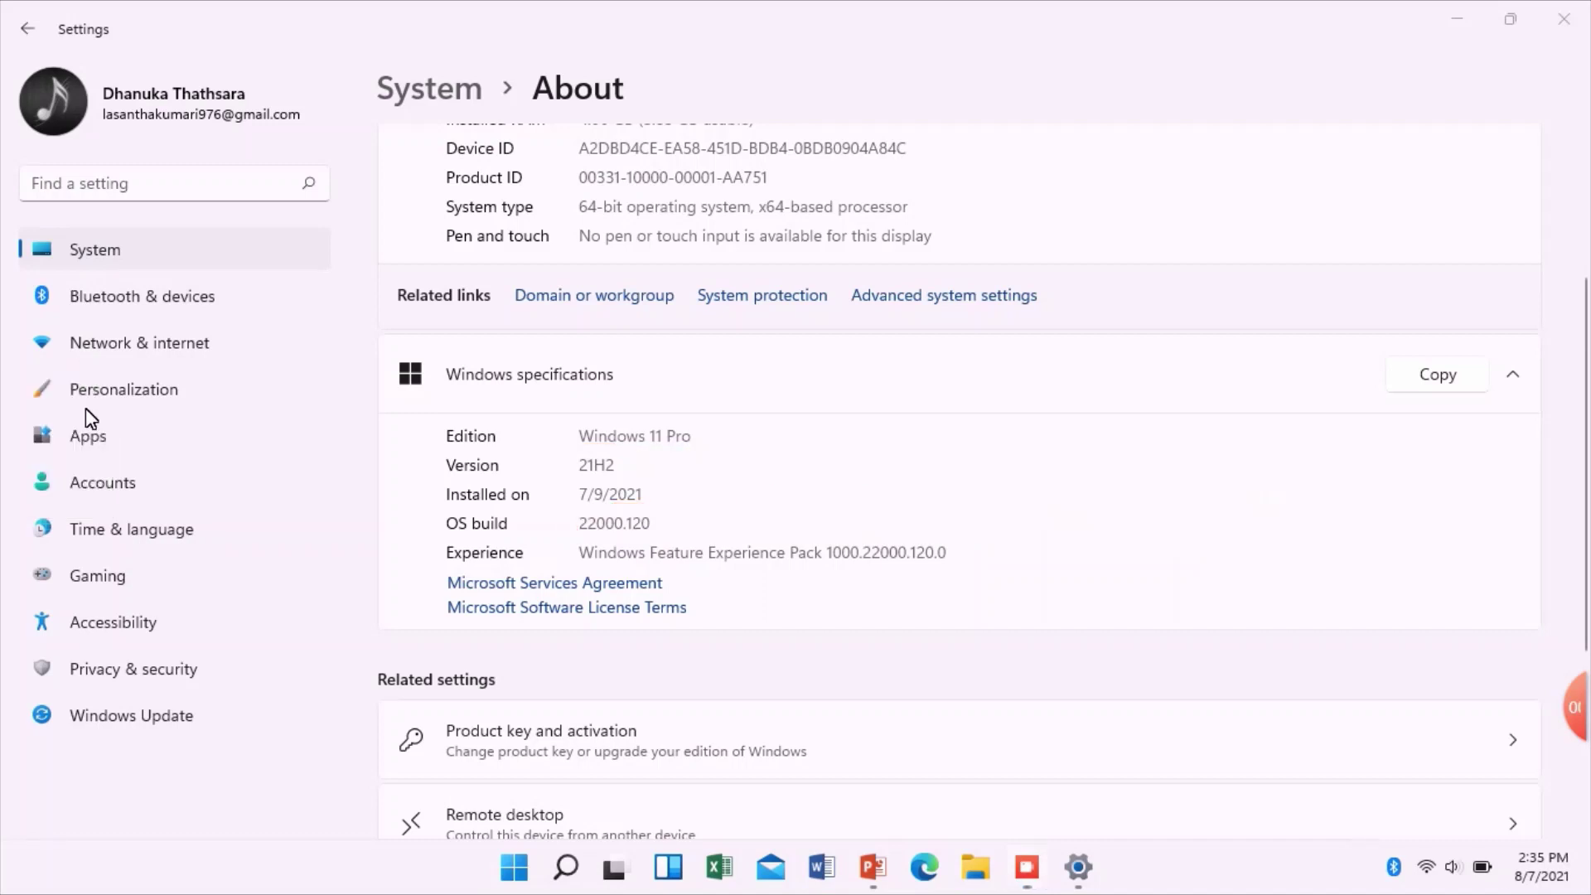
Reopen the annotation tools and draw an orange box around the OS build number
{"action": "mouse_move", "coordinate": [1567, 707]}
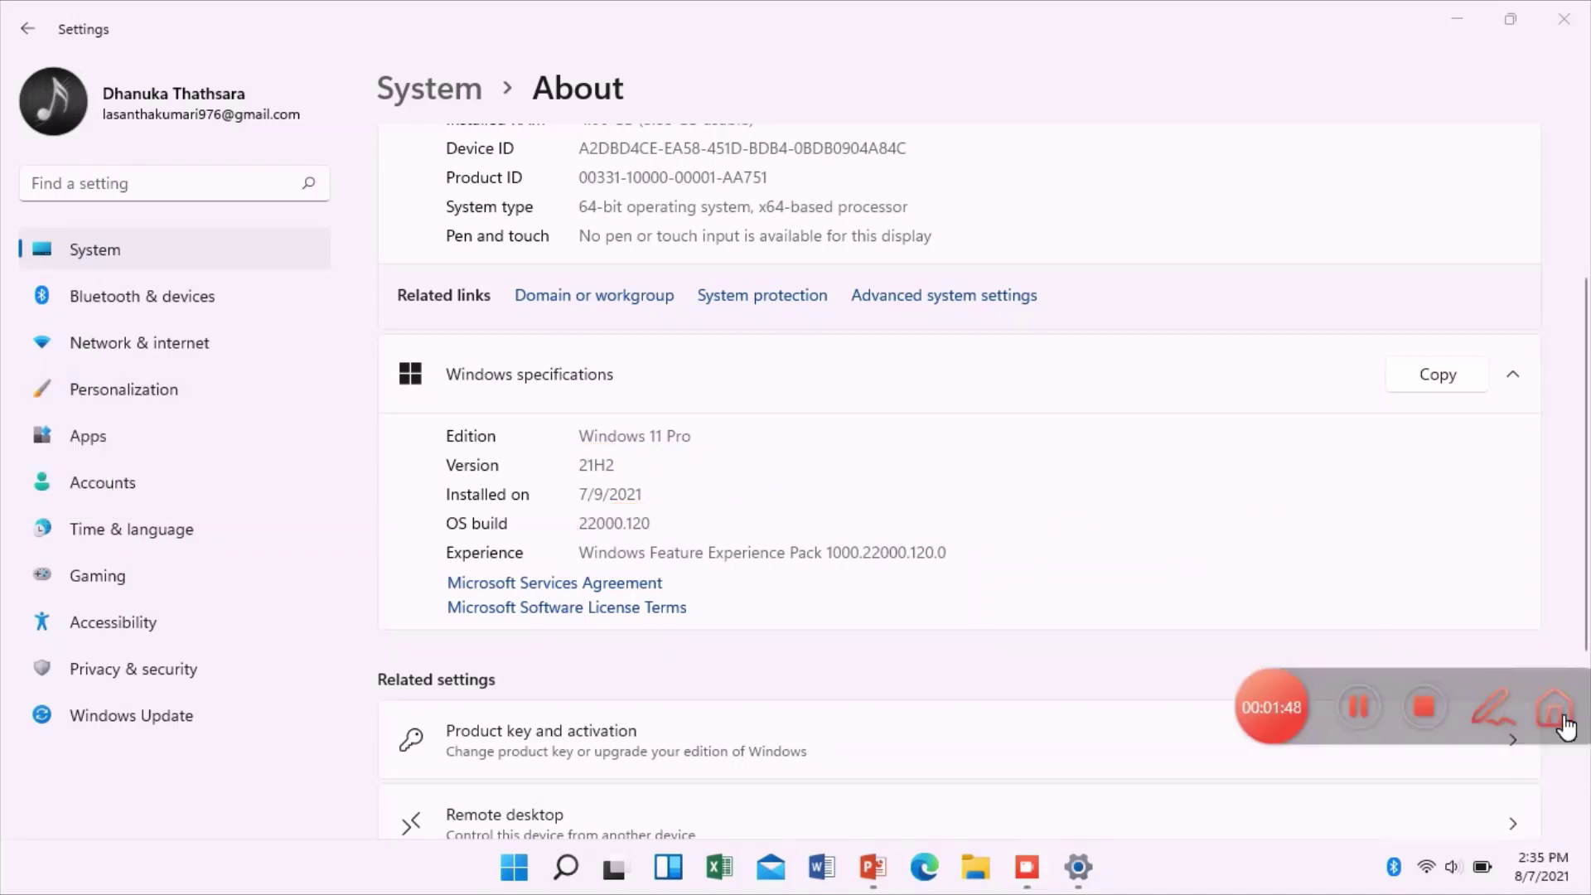
{"action": "left_click", "coordinate": [1485, 710]}
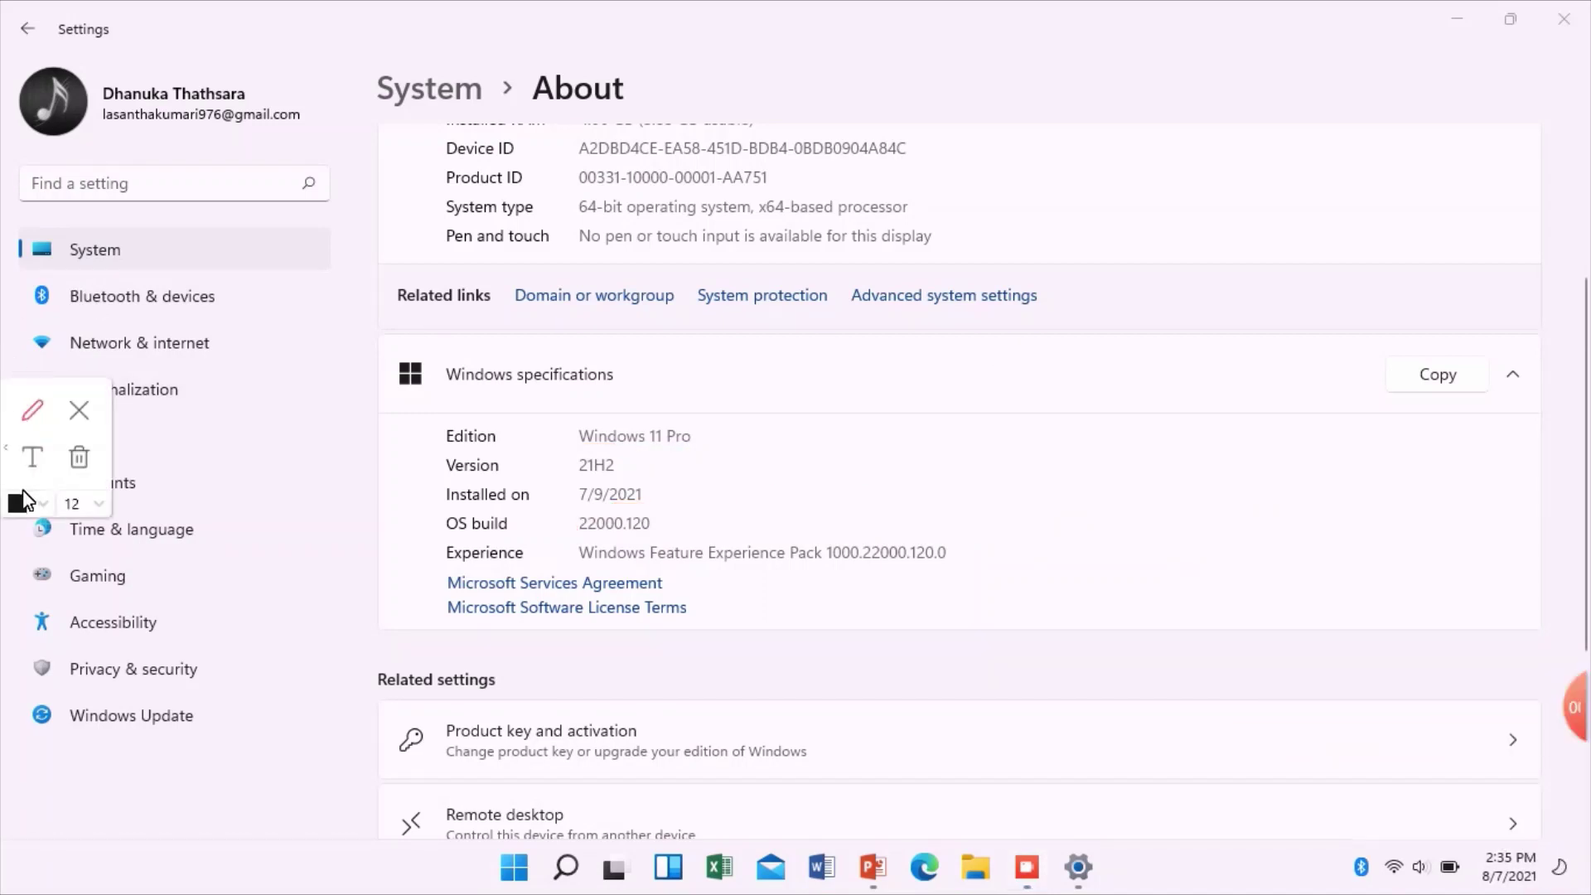
{"action": "left_click", "coordinate": [42, 503]}
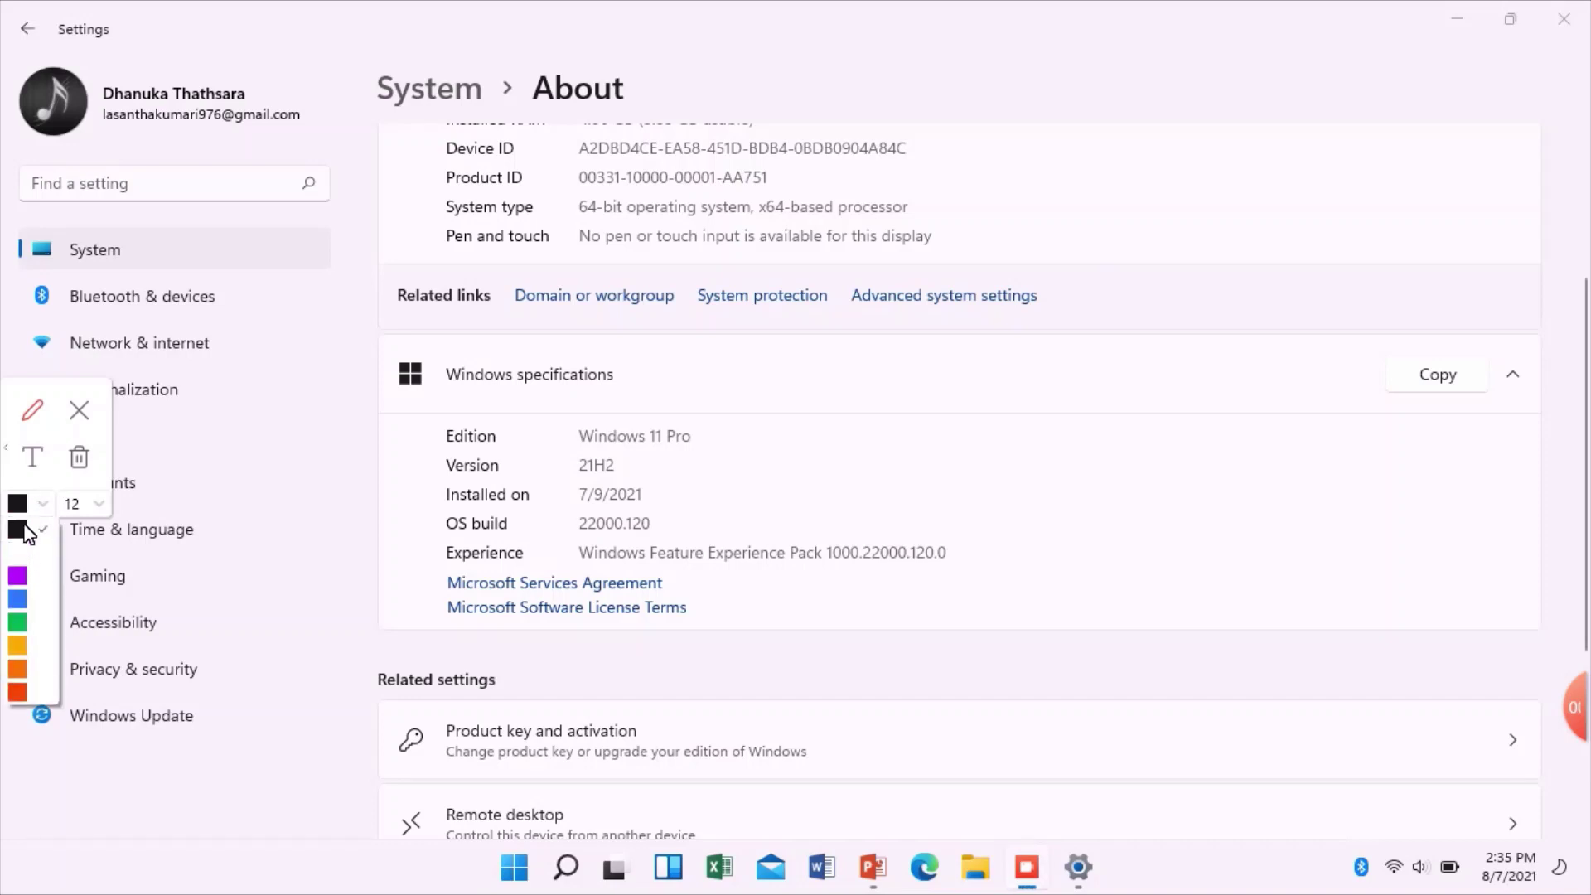
{"action": "left_click", "coordinate": [11, 670]}
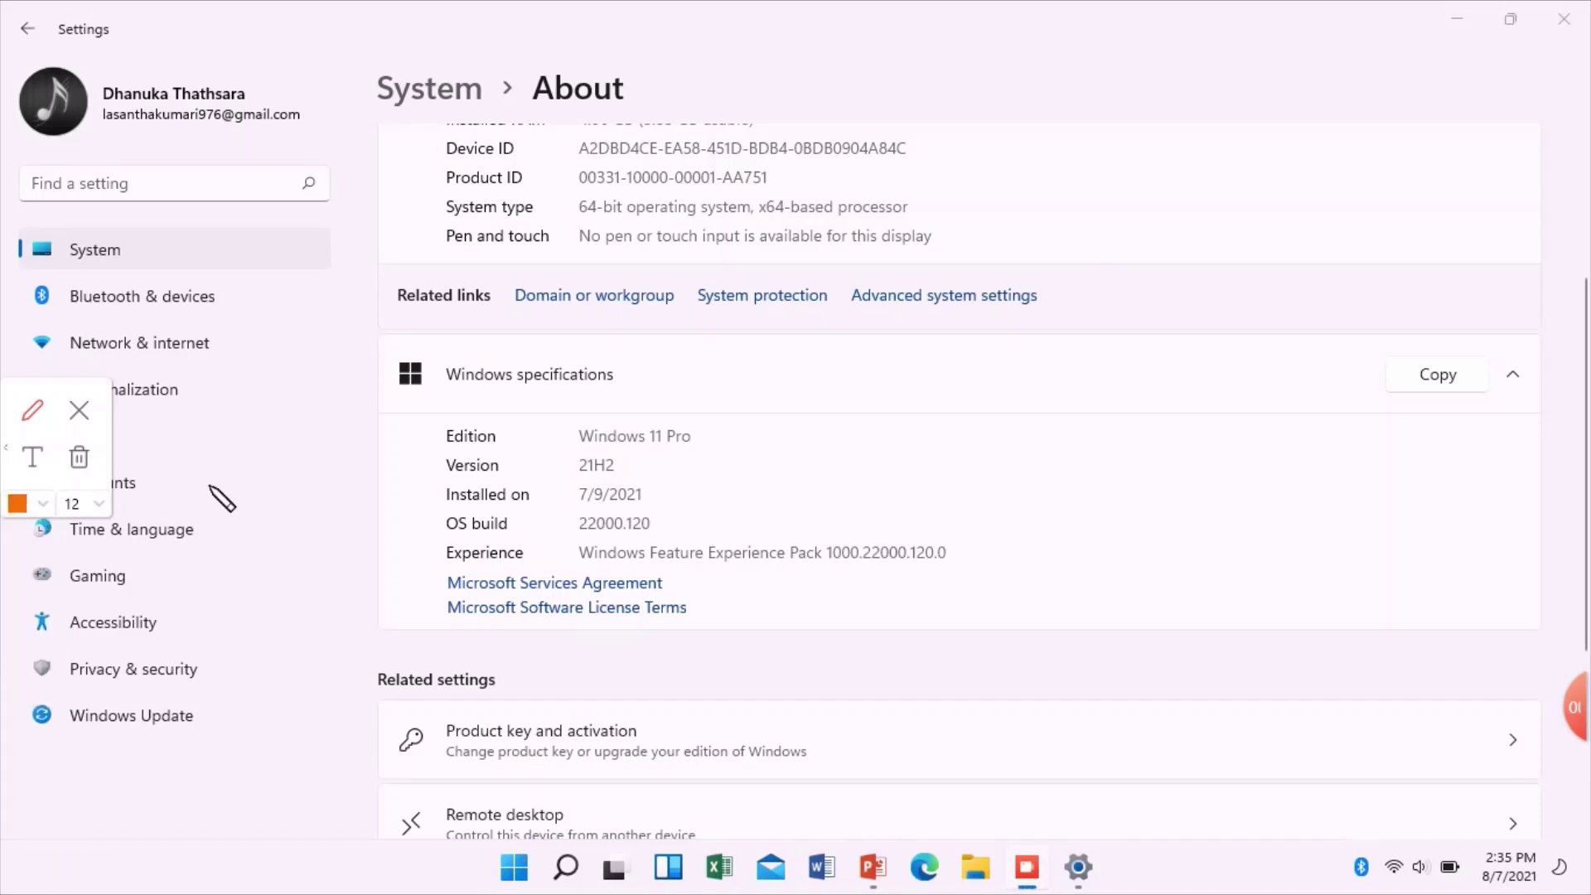
{"action": "mouse_move", "coordinate": [568, 536]}
{"action": "left_mouse_down"}
{"action": "mouse_move", "coordinate": [664, 533]}
{"action": "mouse_move", "coordinate": [659, 508]}
{"action": "mouse_move", "coordinate": [580, 507]}
{"action": "mouse_move", "coordinate": [569, 536]}
{"action": "left_mouse_up"}
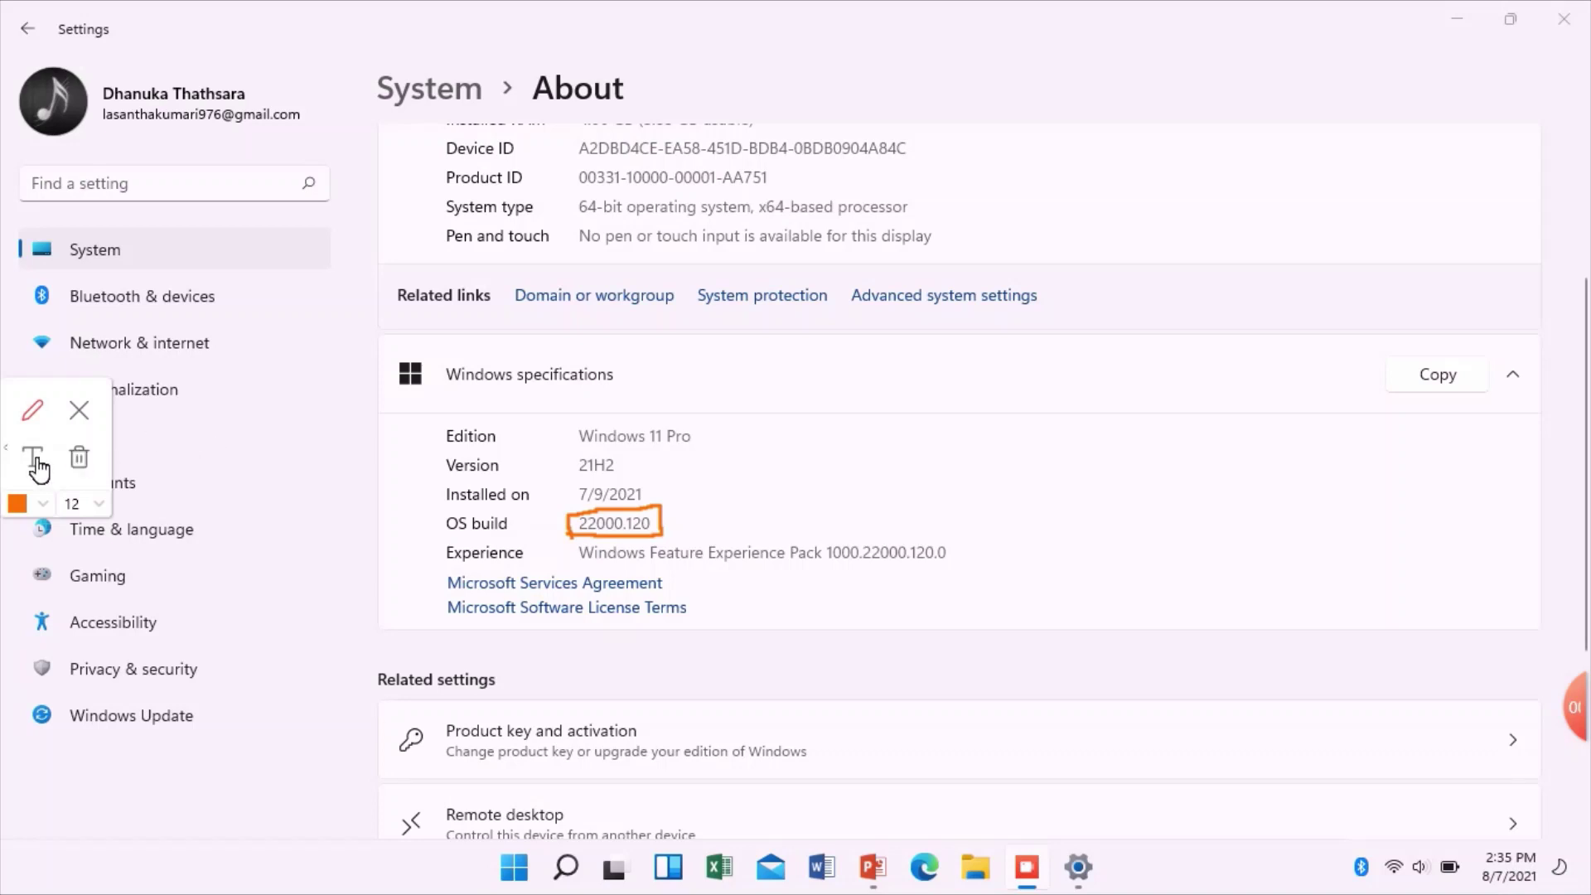
Add the black text annotation "Build 22000.120" at size 40 beside the About heading, and close the annotation overlay
{"action": "left_click", "coordinate": [37, 462]}
{"action": "left_click", "coordinate": [31, 506]}
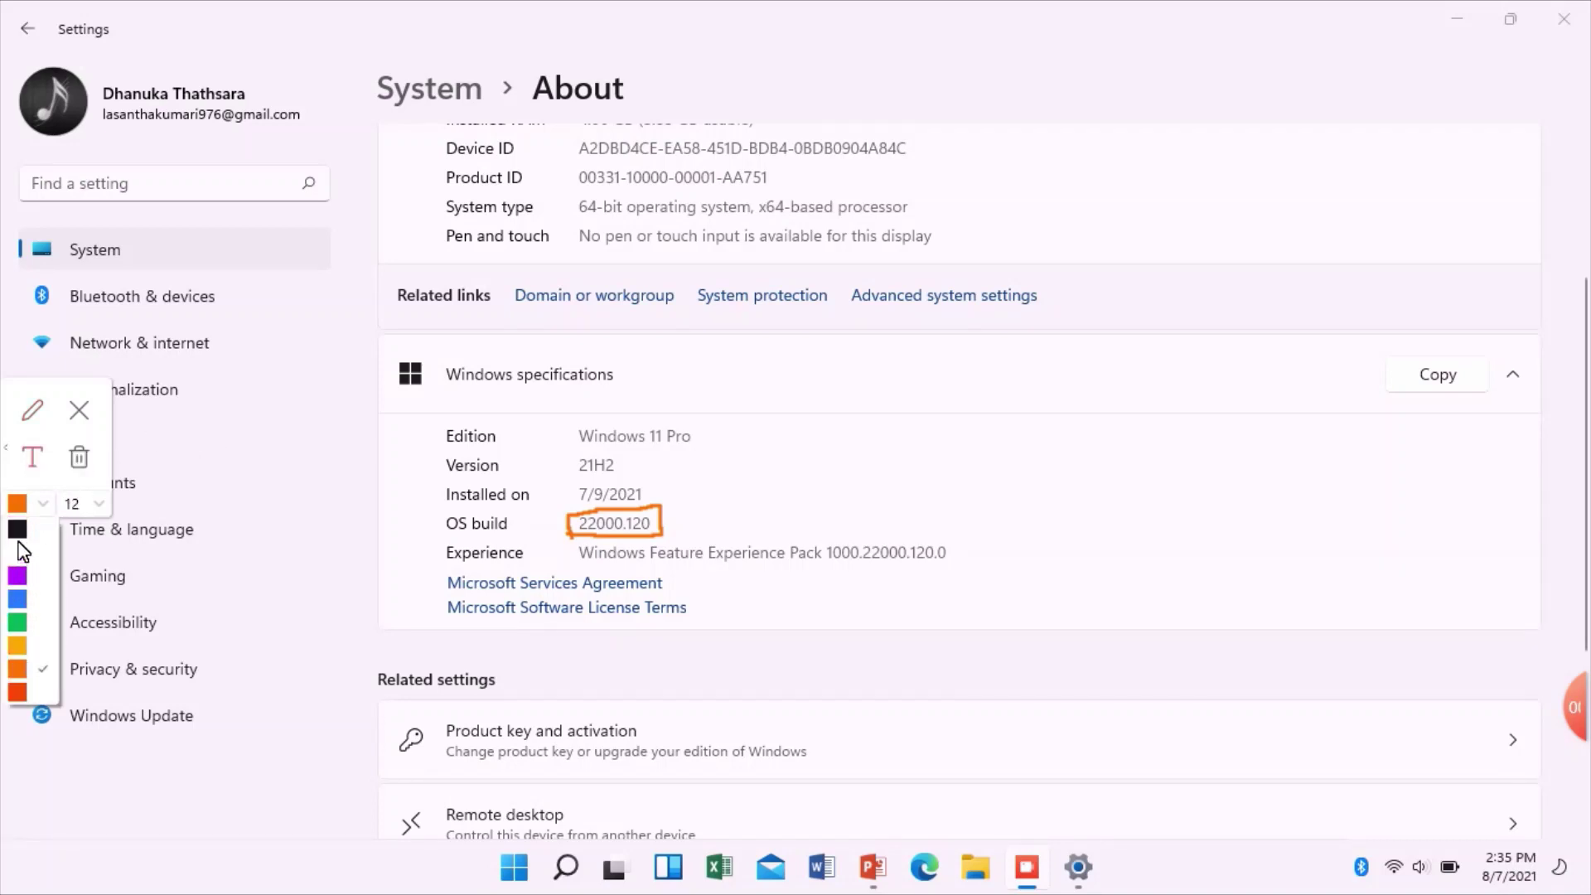
{"action": "left_click", "coordinate": [18, 531]}
{"action": "left_click", "coordinate": [91, 503]}
{"action": "left_click", "coordinate": [79, 693]}
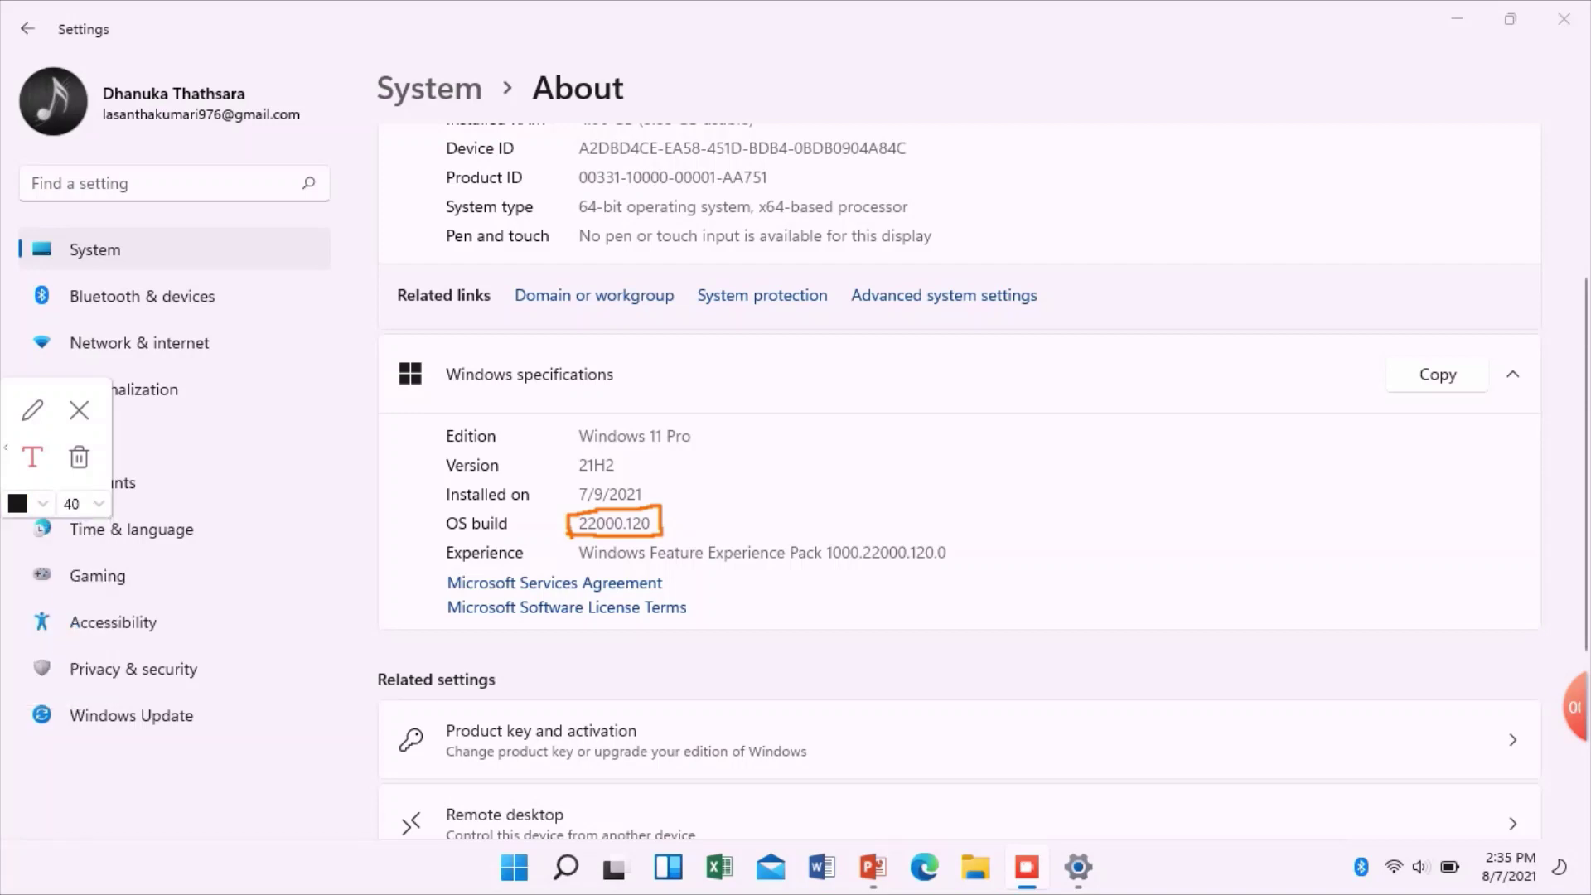
{"action": "left_click", "coordinate": [79, 700]}
{"action": "left_click", "coordinate": [776, 40]}
{"action": "type", "text": "Buil"}
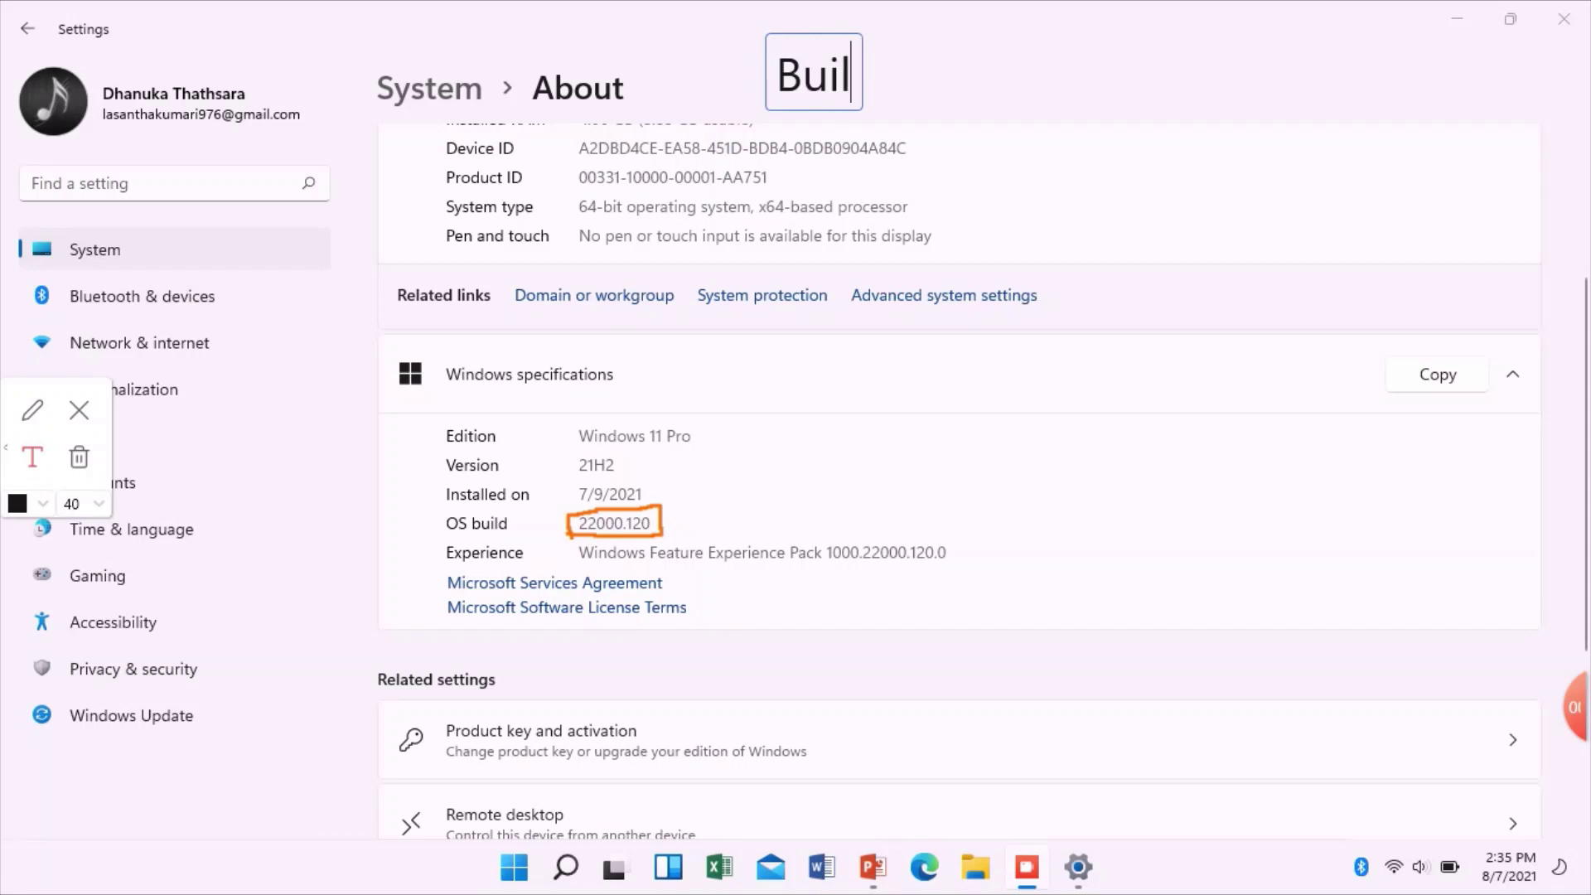
{"action": "type", "text": "d "}
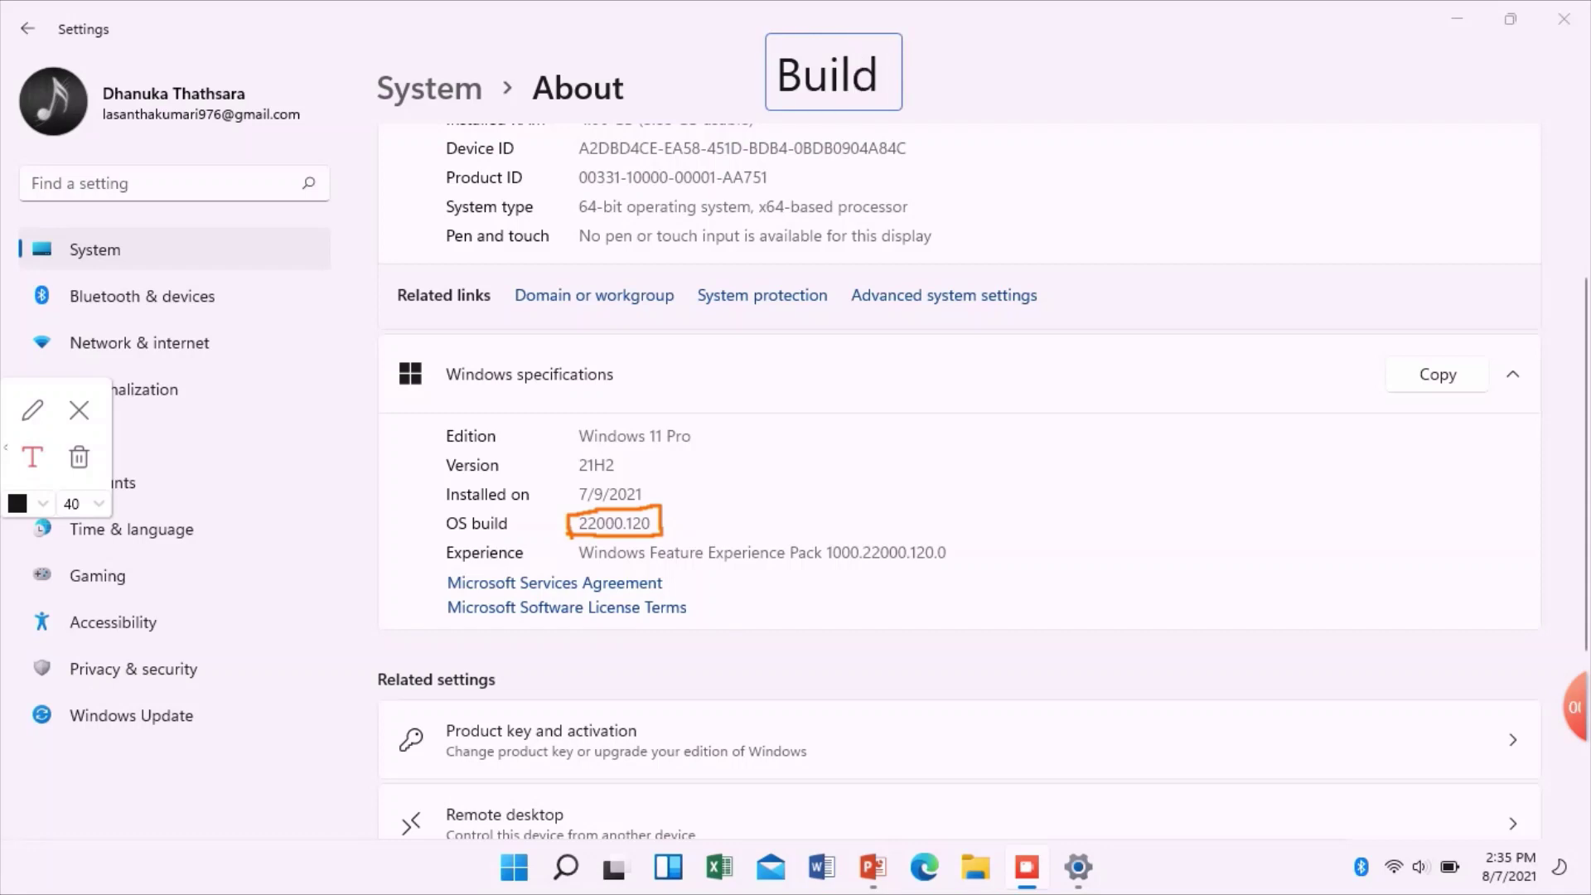
{"action": "type", "text": "22000."}
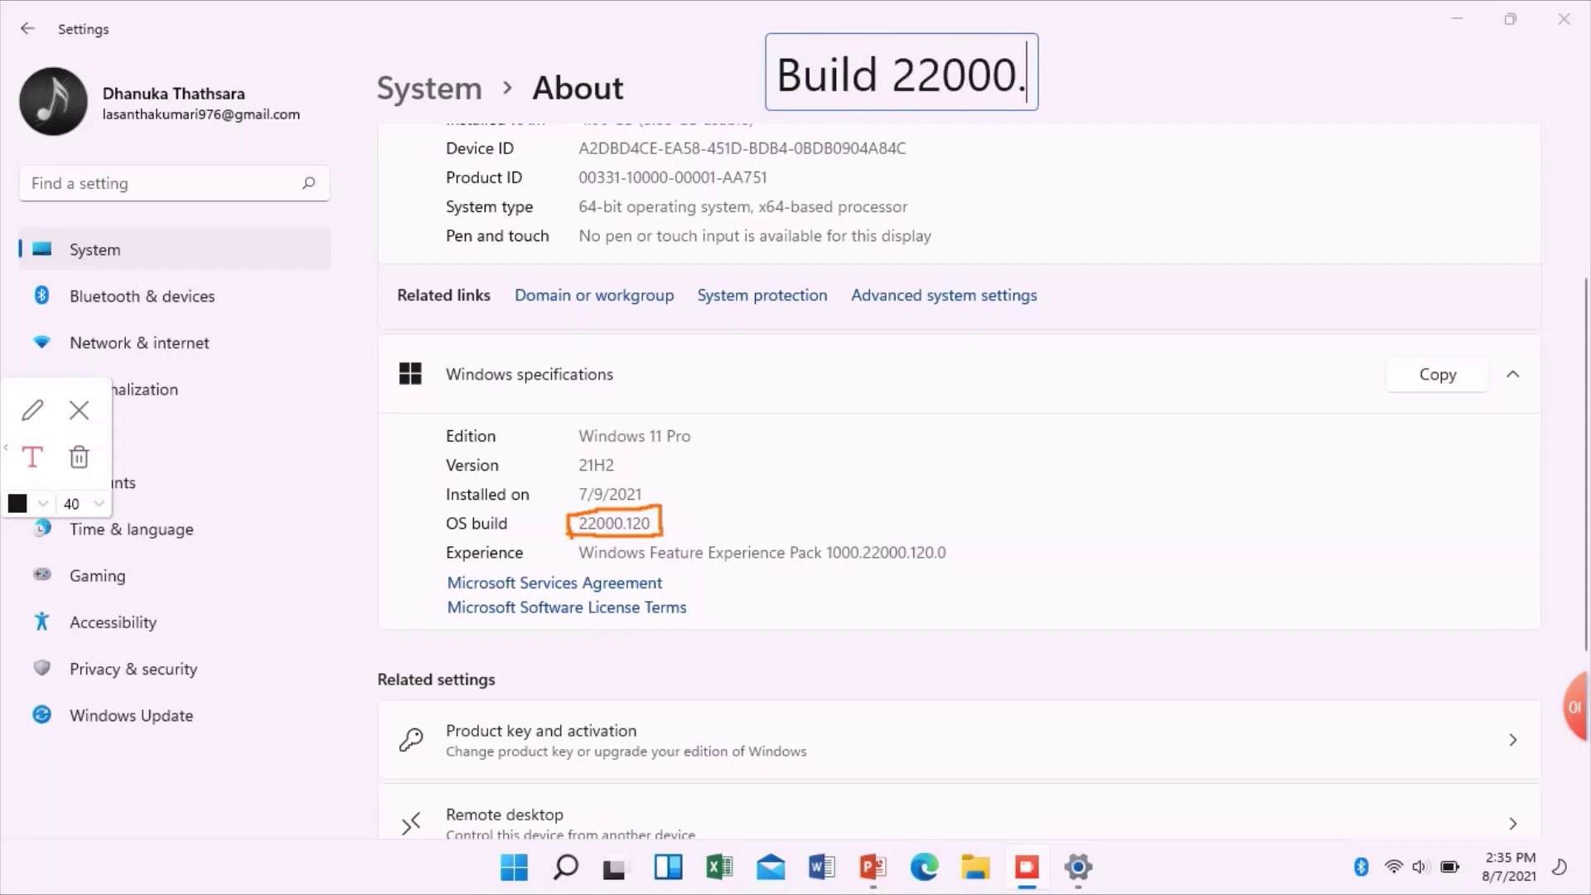
{"action": "type", "text": "120"}
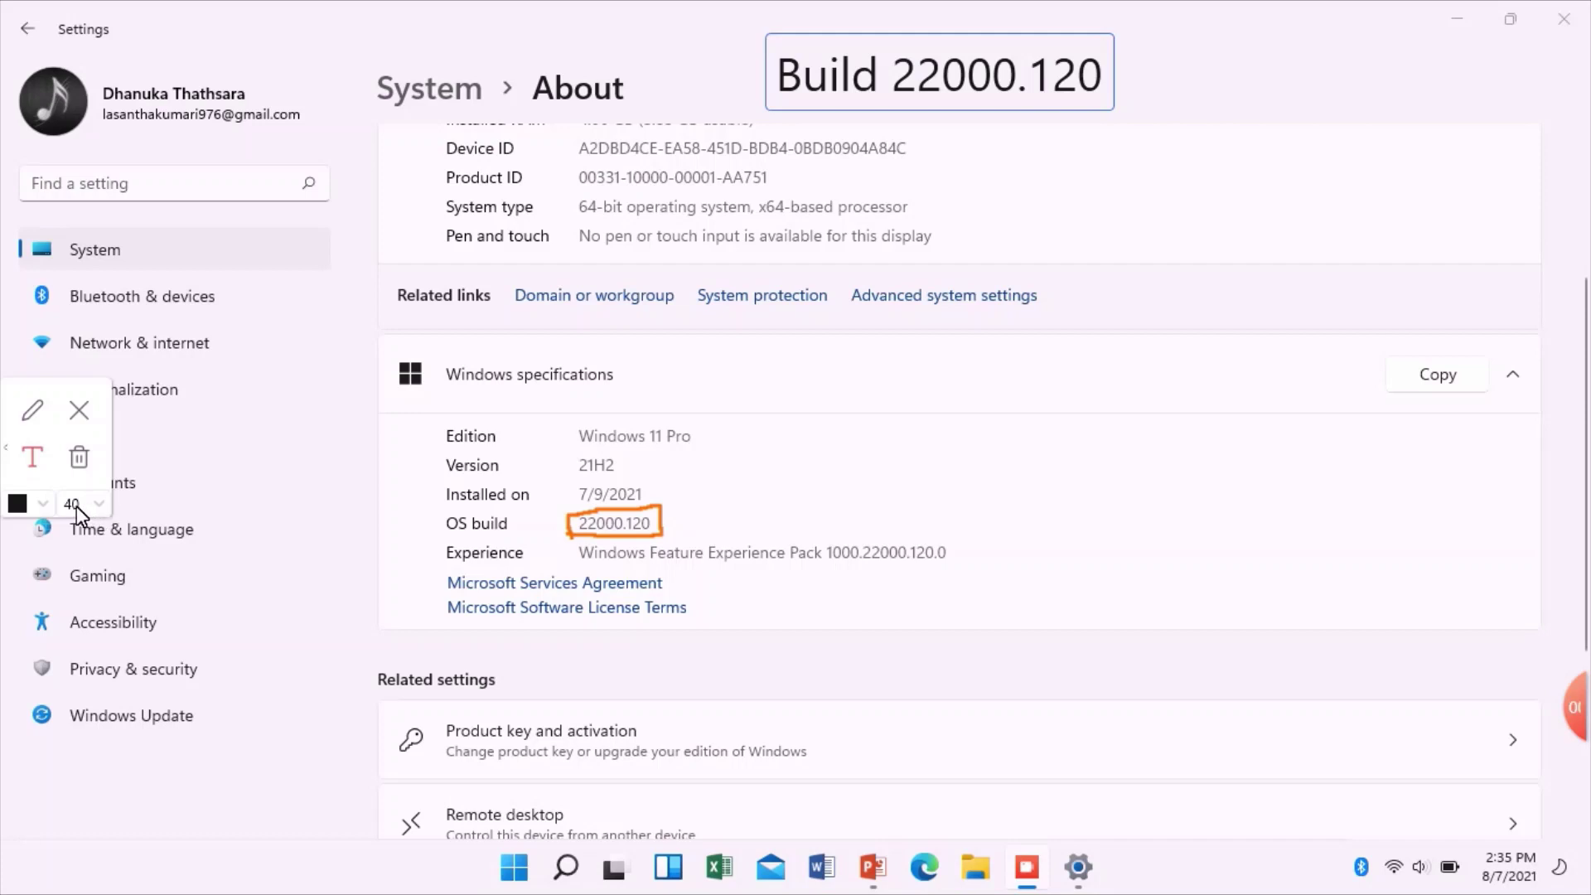
{"action": "left_click", "coordinate": [80, 409]}
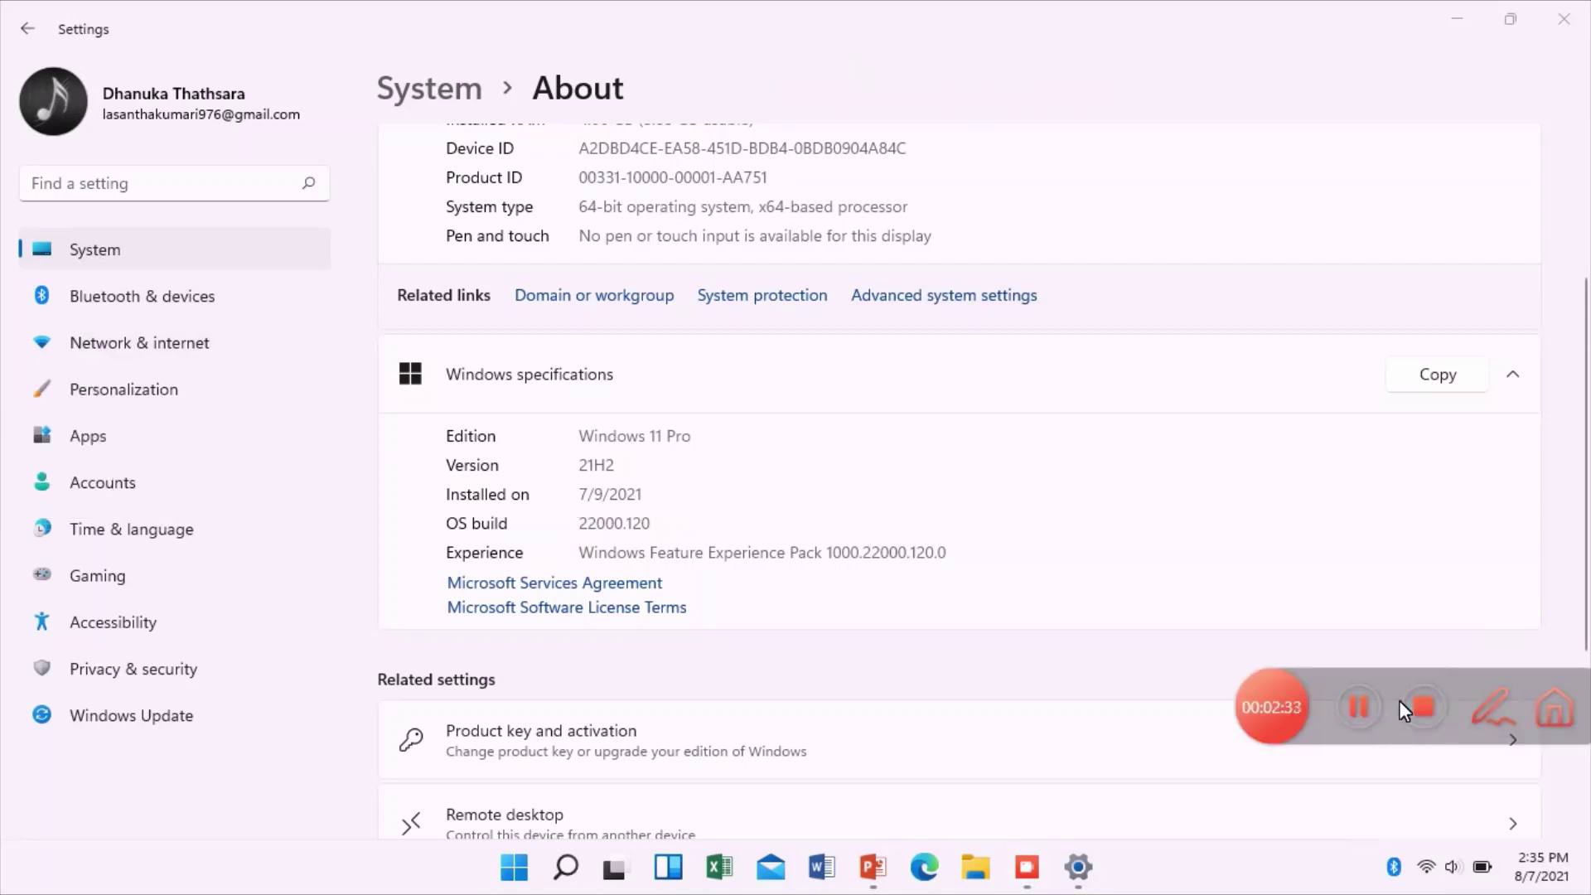
Close the Settings window and briefly show the Start menu before returning to the desktop
{"action": "left_click", "coordinate": [1564, 18]}
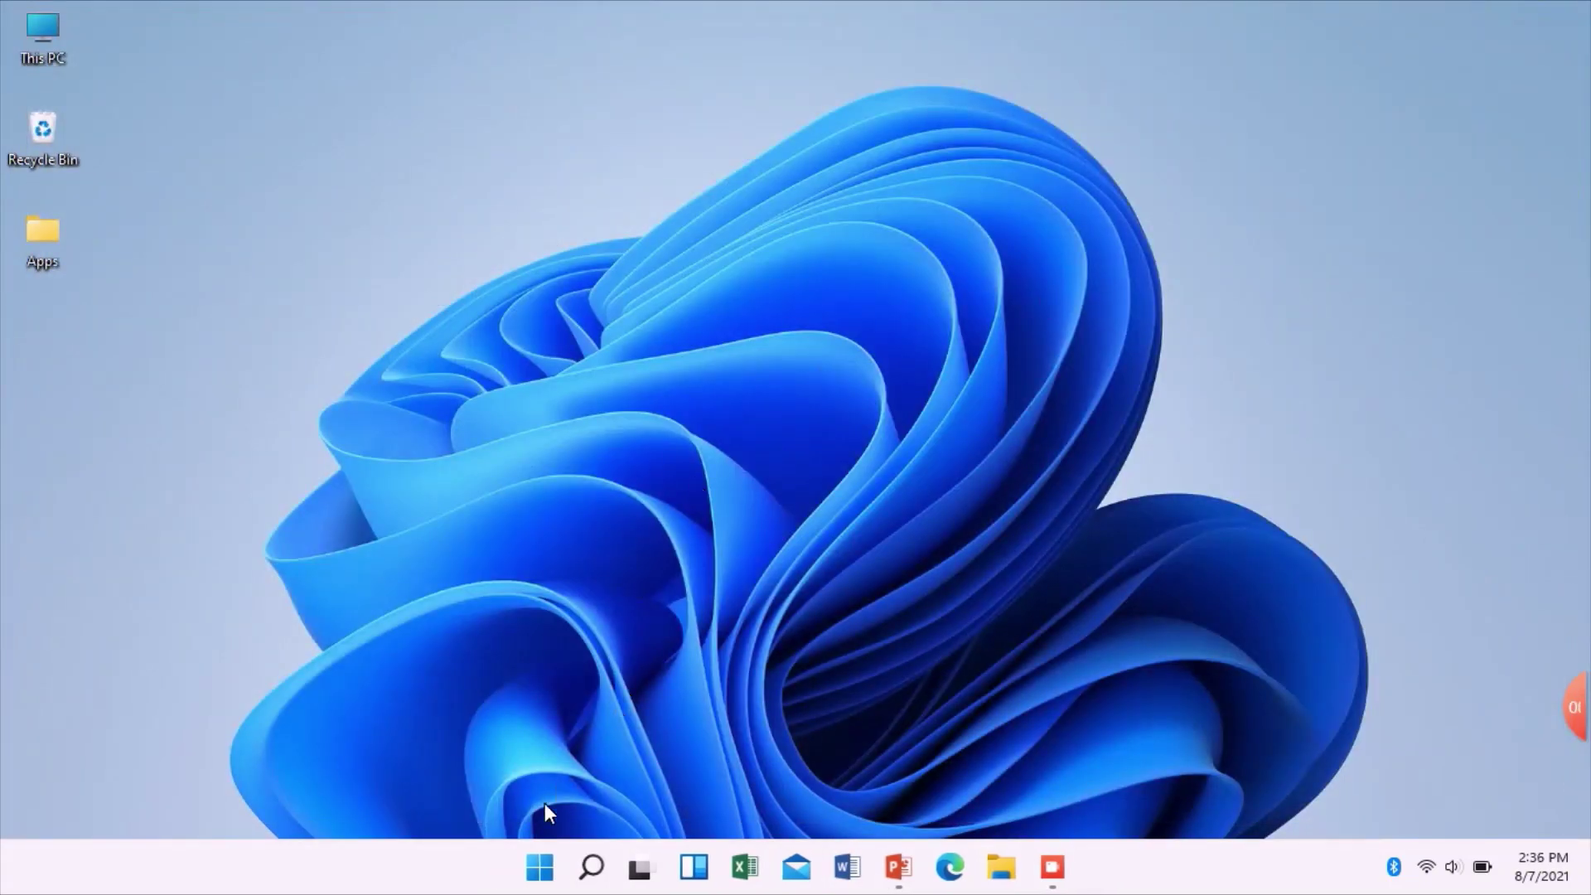
{"action": "left_click", "coordinate": [535, 868]}
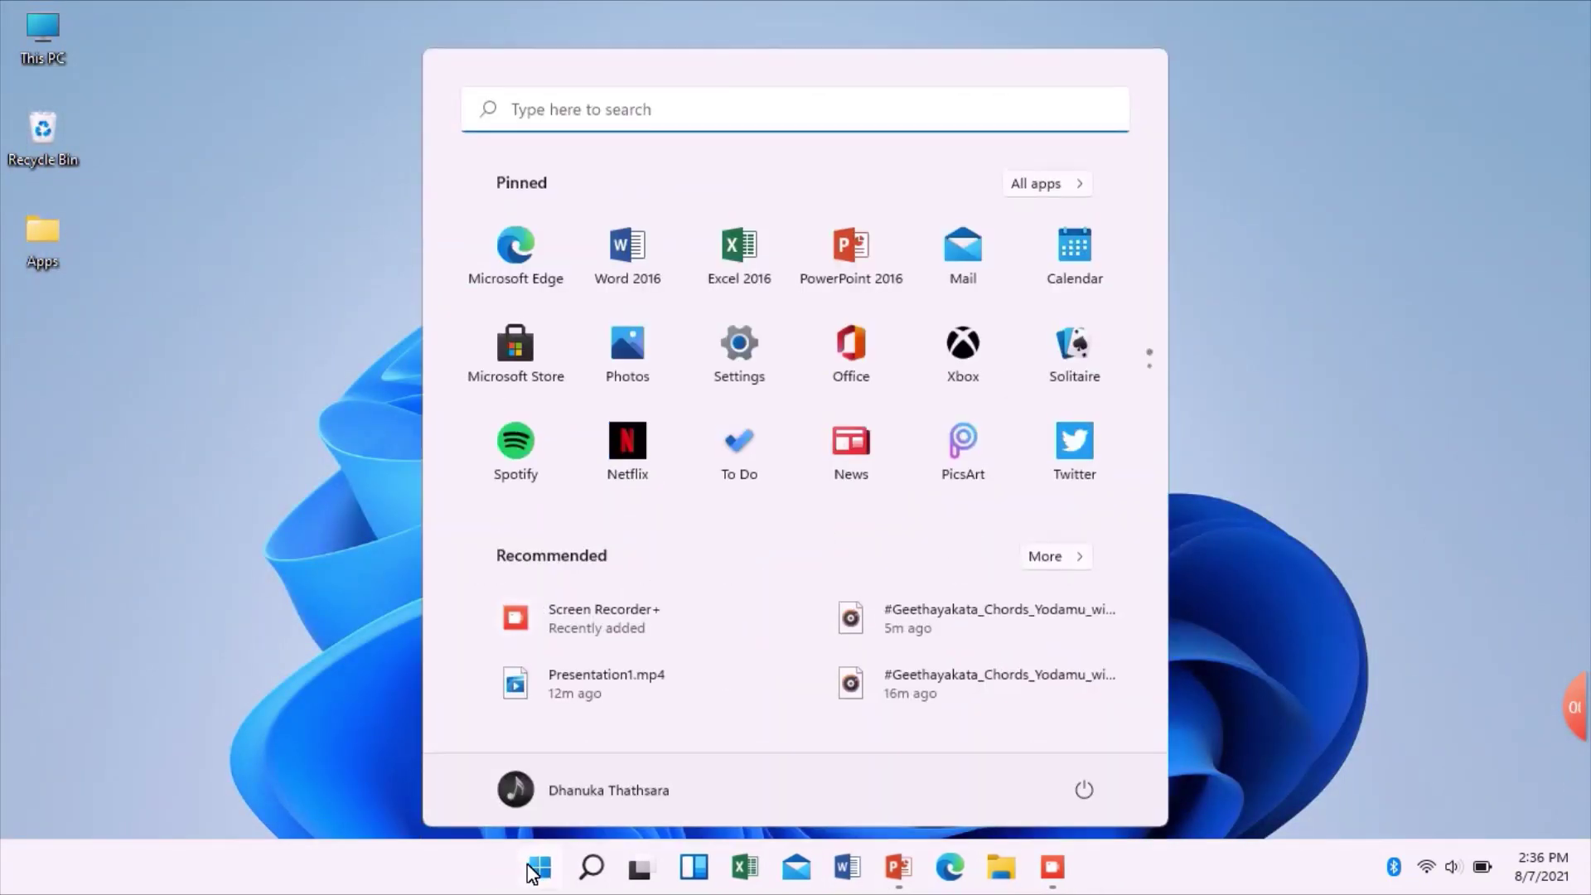
{"action": "left_click", "coordinate": [534, 868]}
{"action": "left_click", "coordinate": [534, 868]}
{"action": "left_click", "coordinate": [535, 868]}
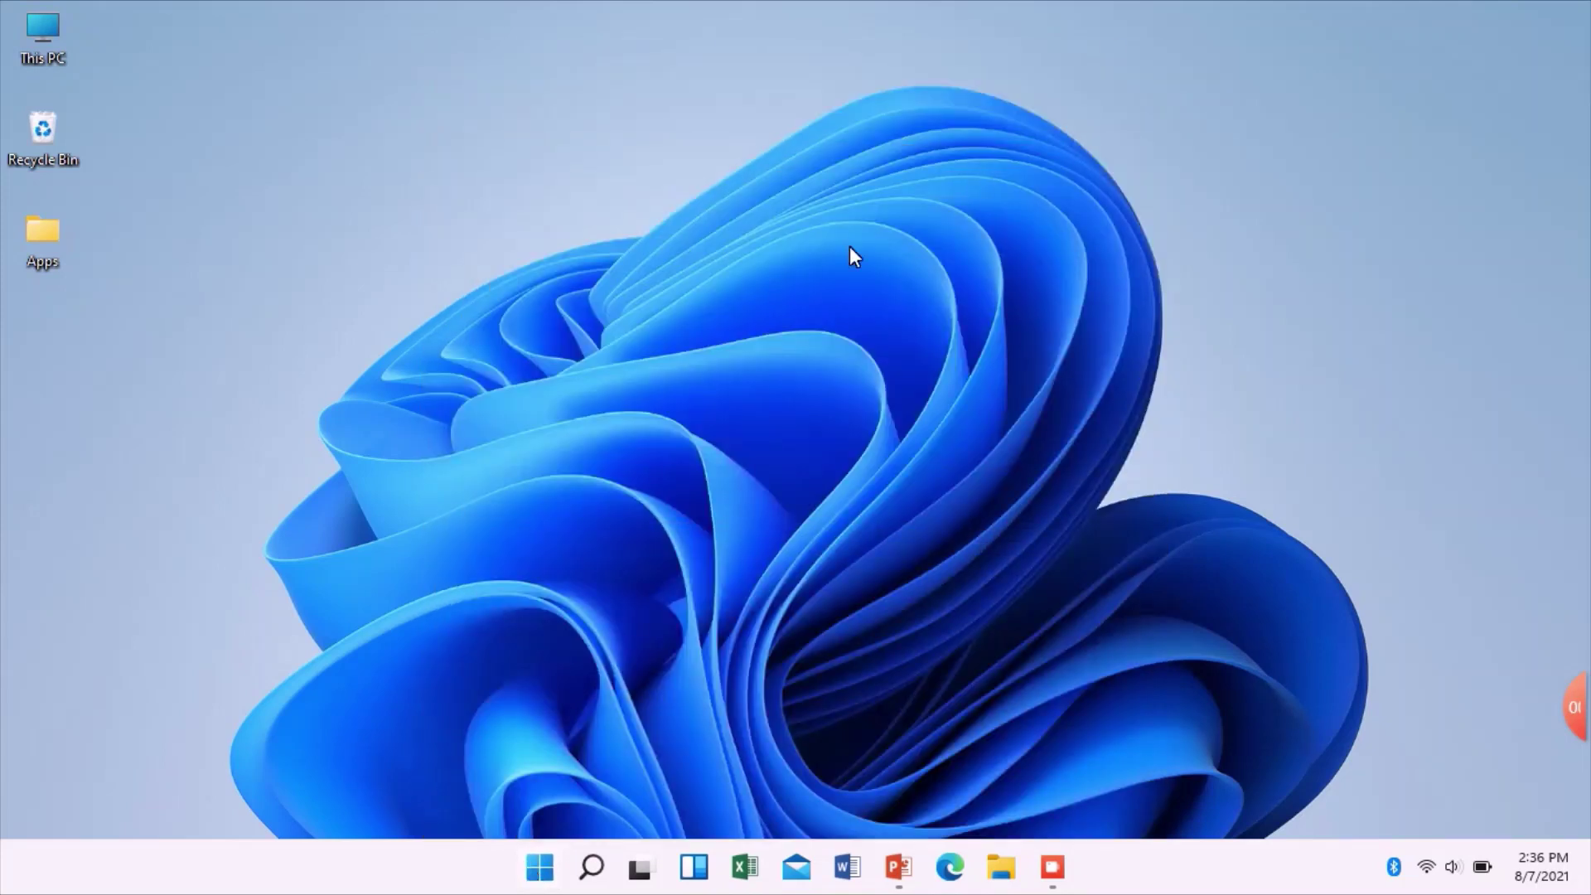
Stop the screen recording from the recorder's floating controls
{"action": "left_click", "coordinate": [1535, 854]}
{"action": "mouse_move", "coordinate": [1563, 732]}
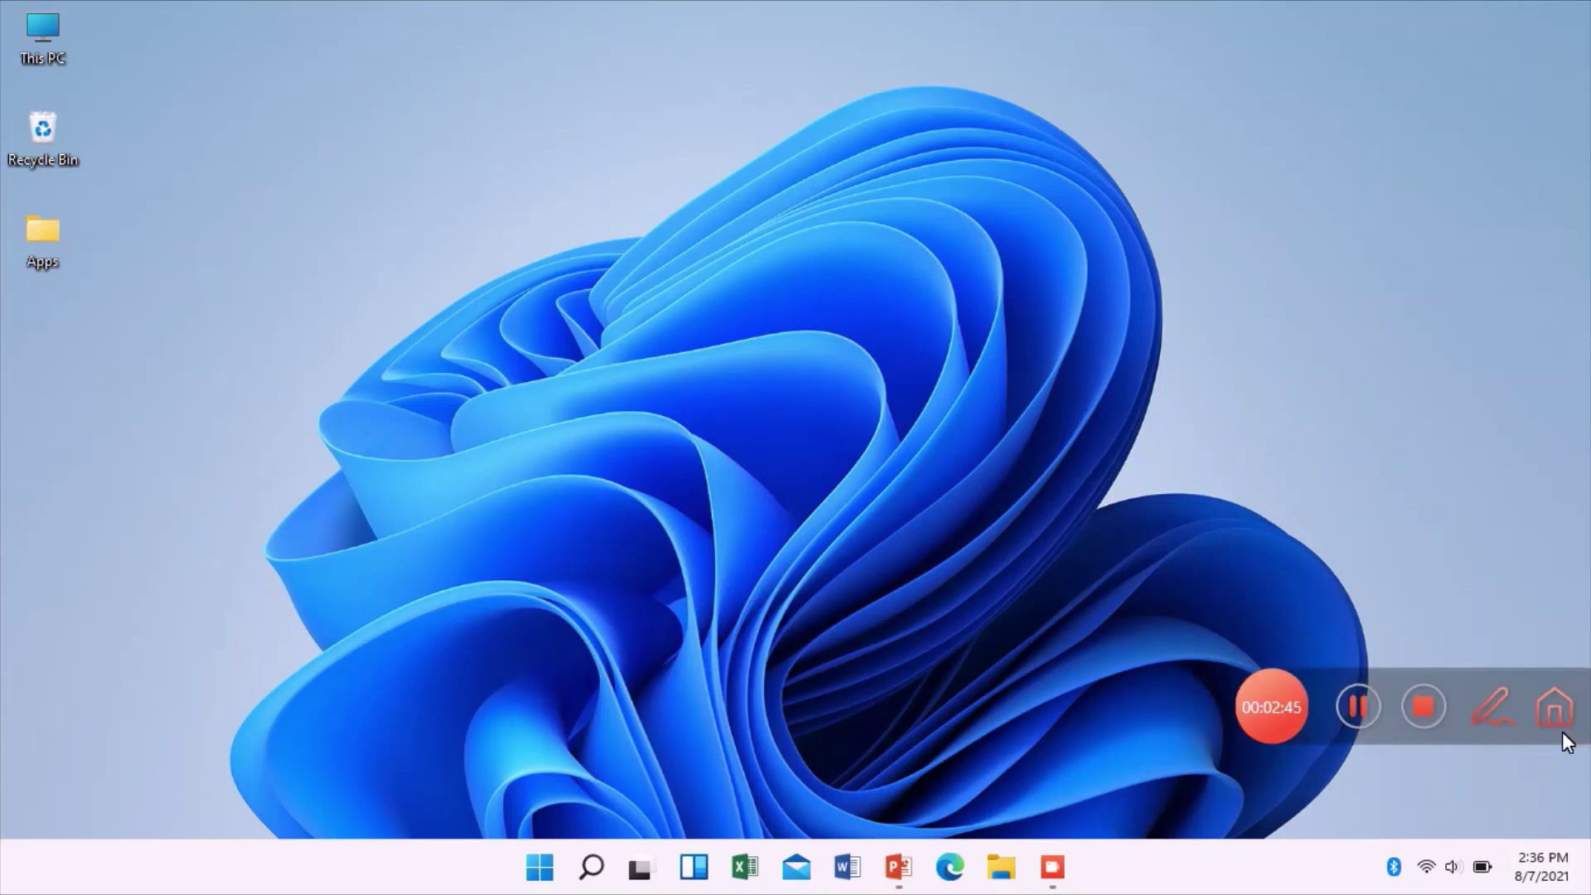
{"action": "left_click", "coordinate": [1418, 722]}
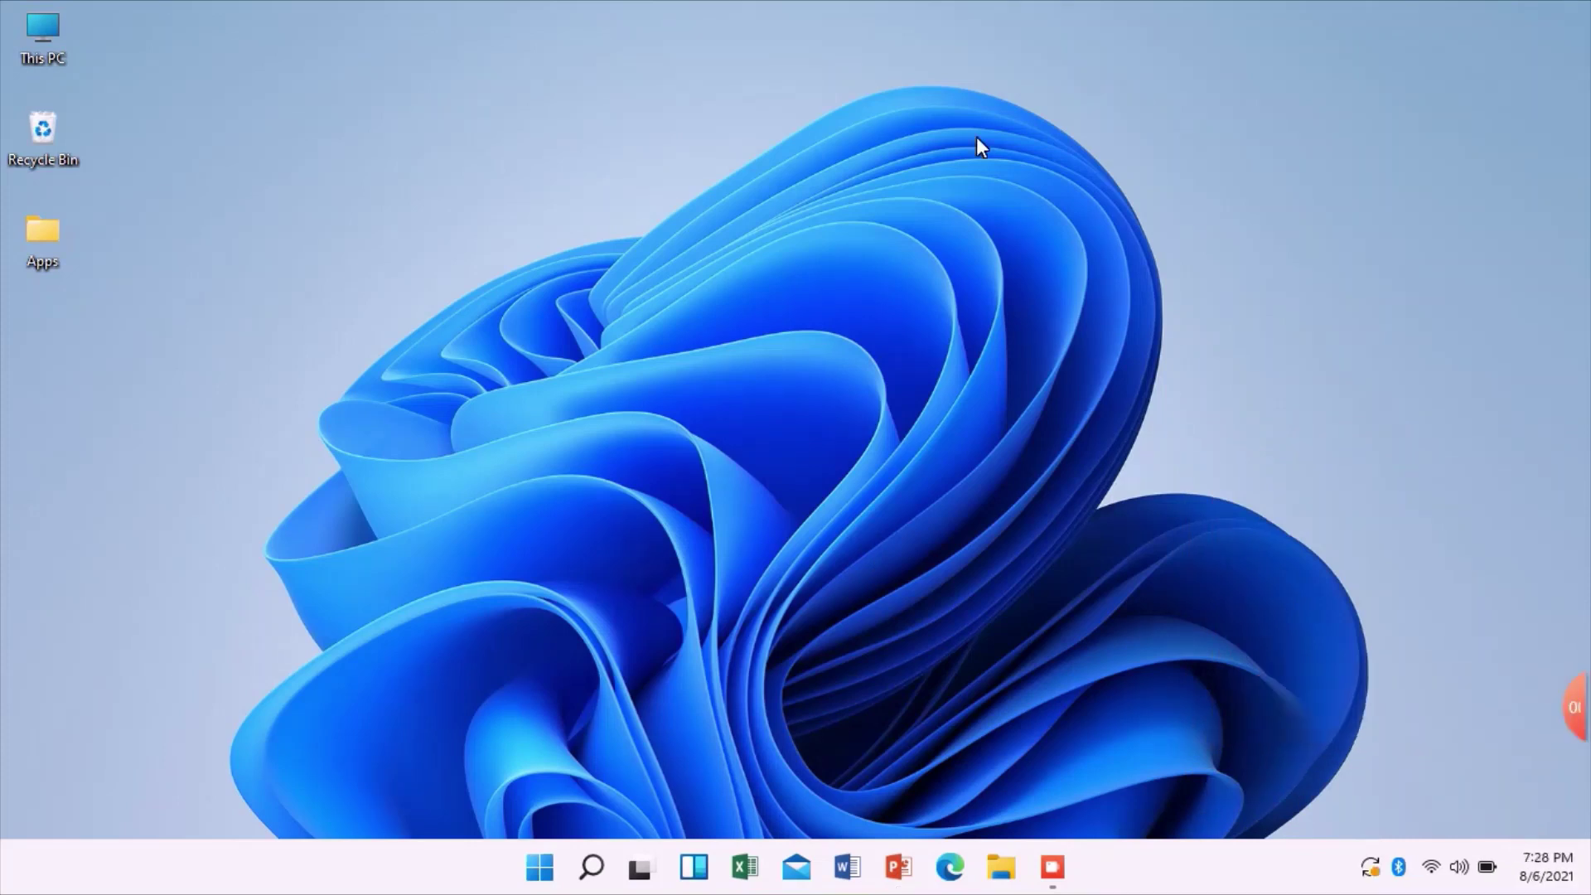
Open the desktop personalization settings, apply the dark theme with colorful petal shapes and red accent, and show the desktop
{"action": "right_click", "coordinate": [976, 136]}
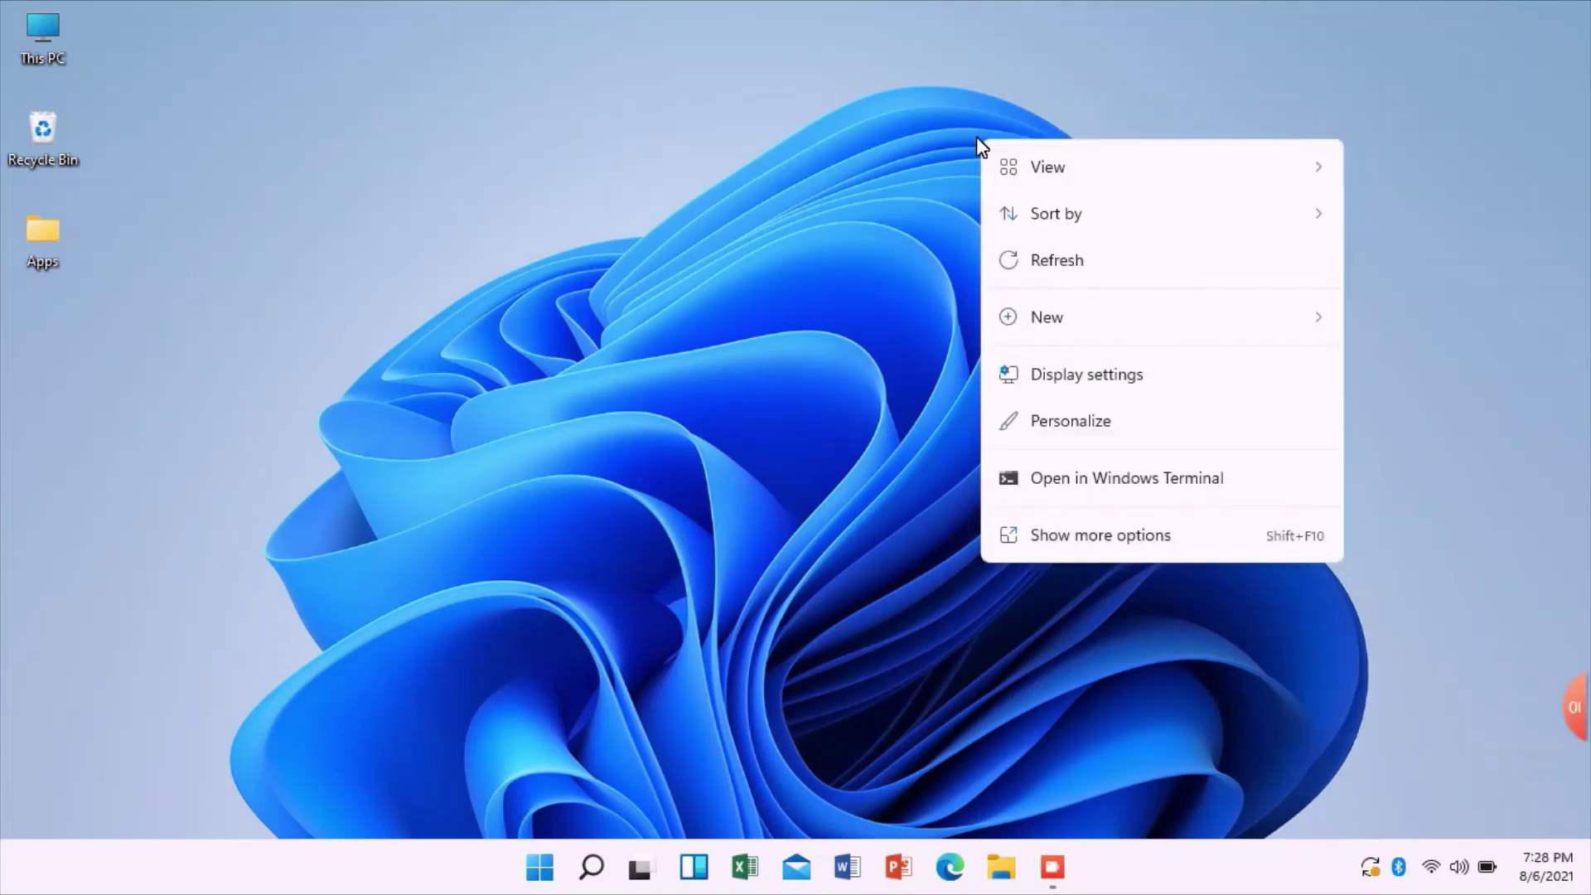
{"action": "left_click", "coordinate": [1027, 414]}
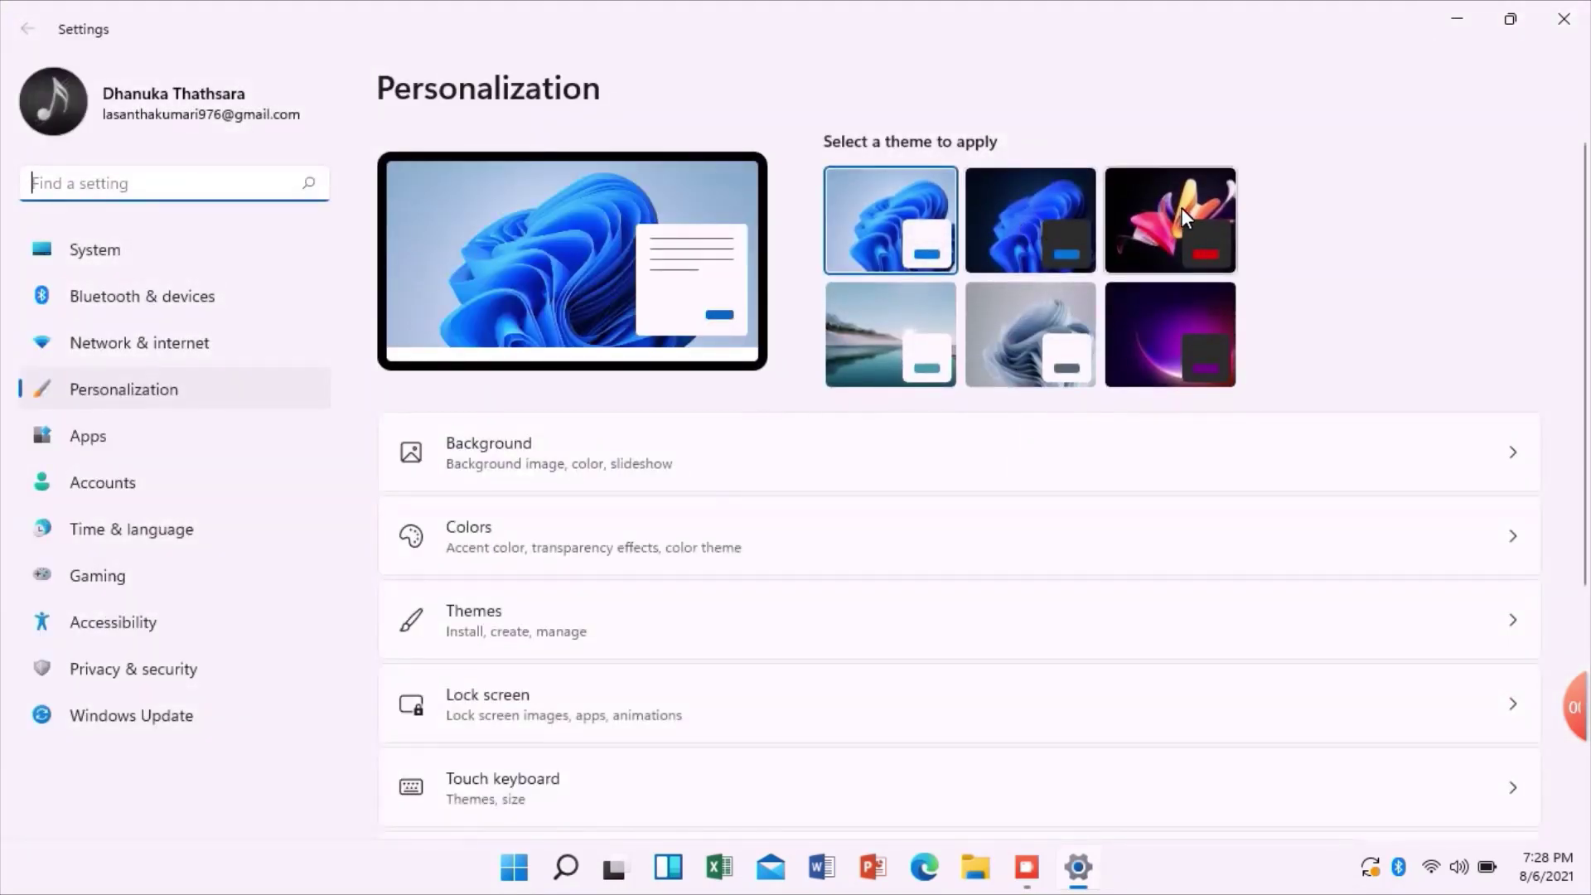
{"action": "left_click", "coordinate": [1182, 207]}
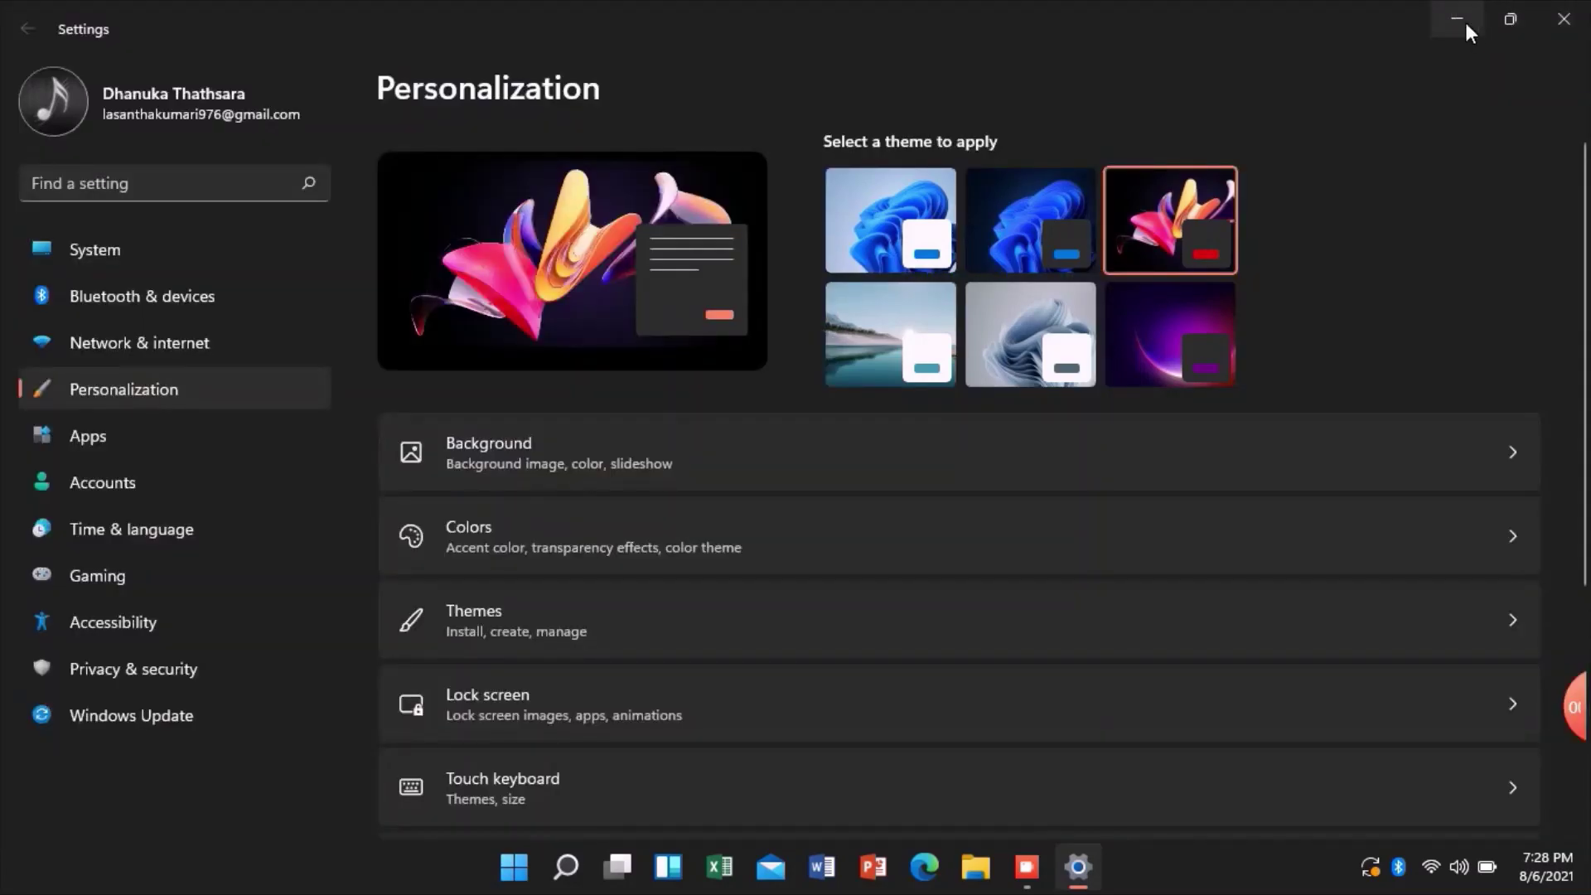
{"action": "left_click", "coordinate": [1457, 17]}
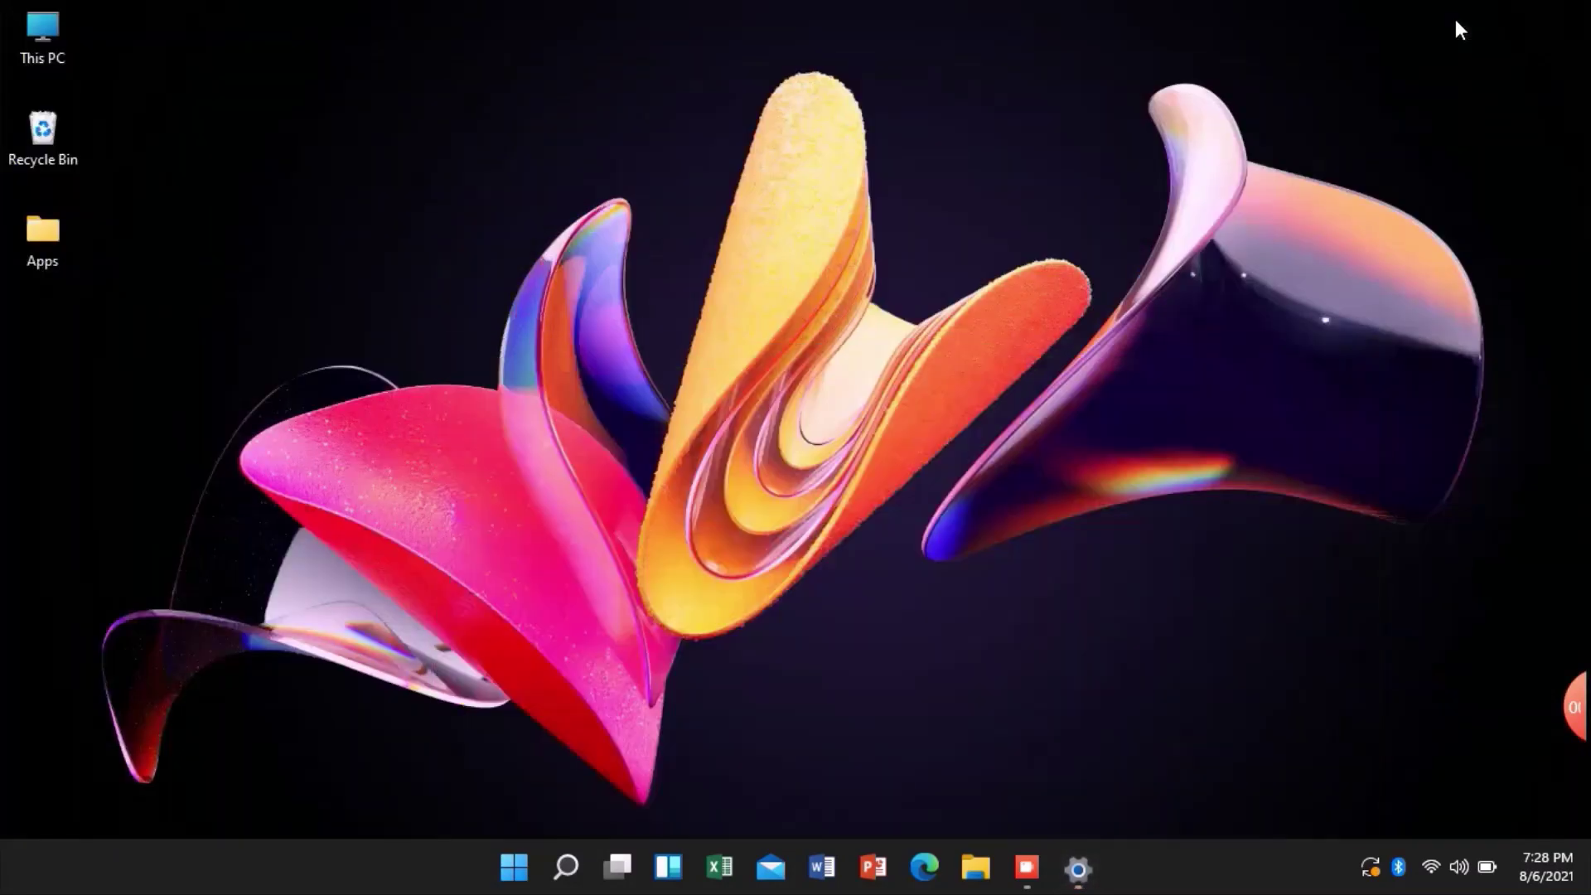
Advance the desktop background to the theme's next image three times
{"action": "right_click", "coordinate": [1042, 205]}
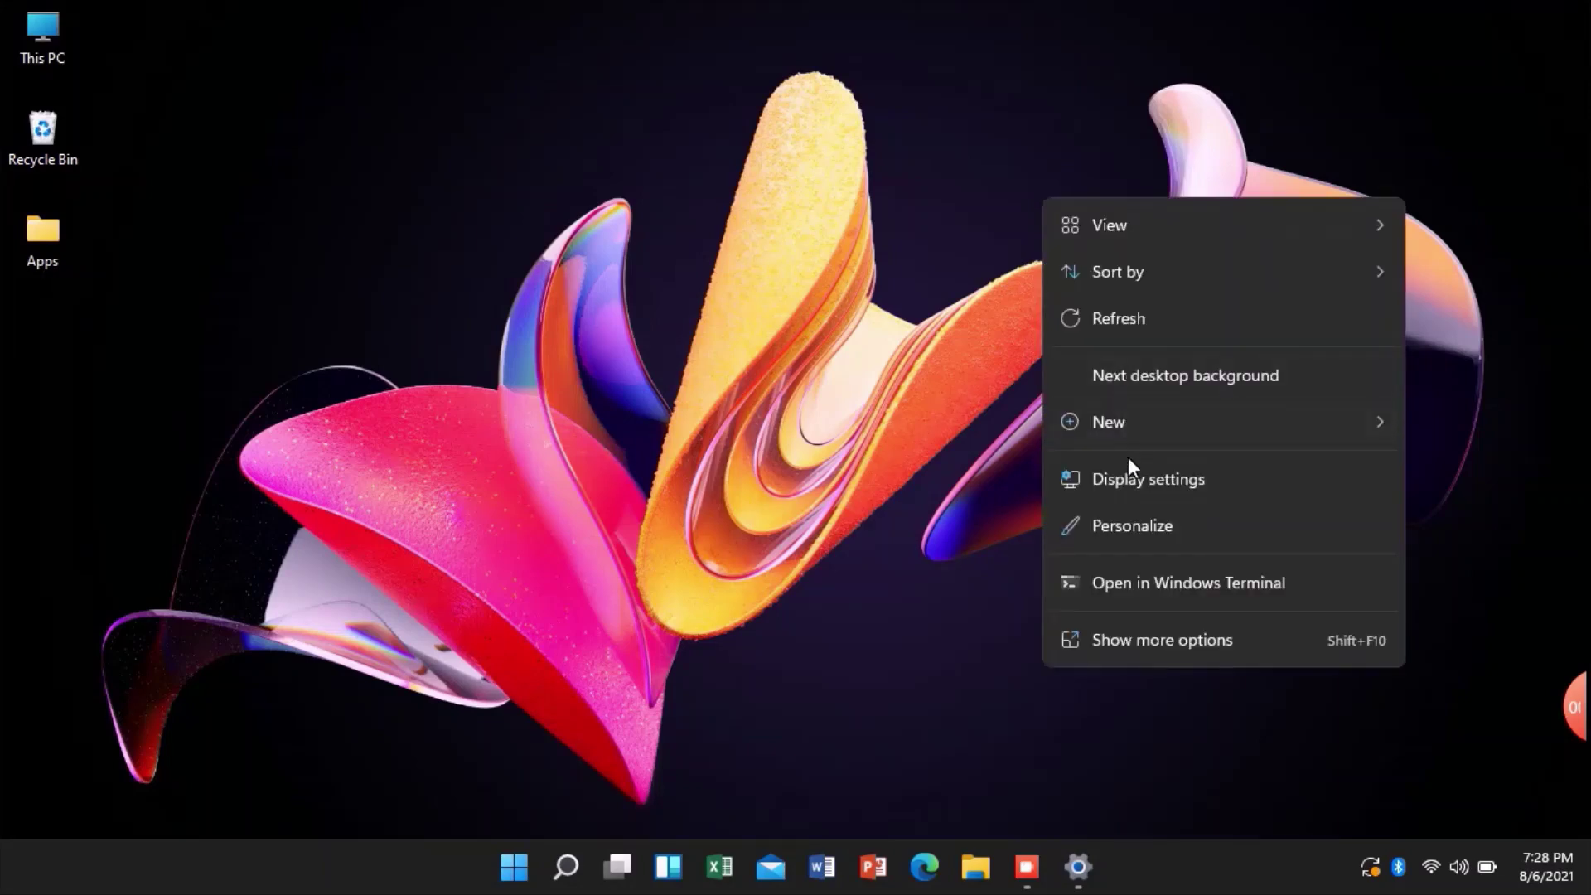
{"action": "left_click", "coordinate": [1161, 375]}
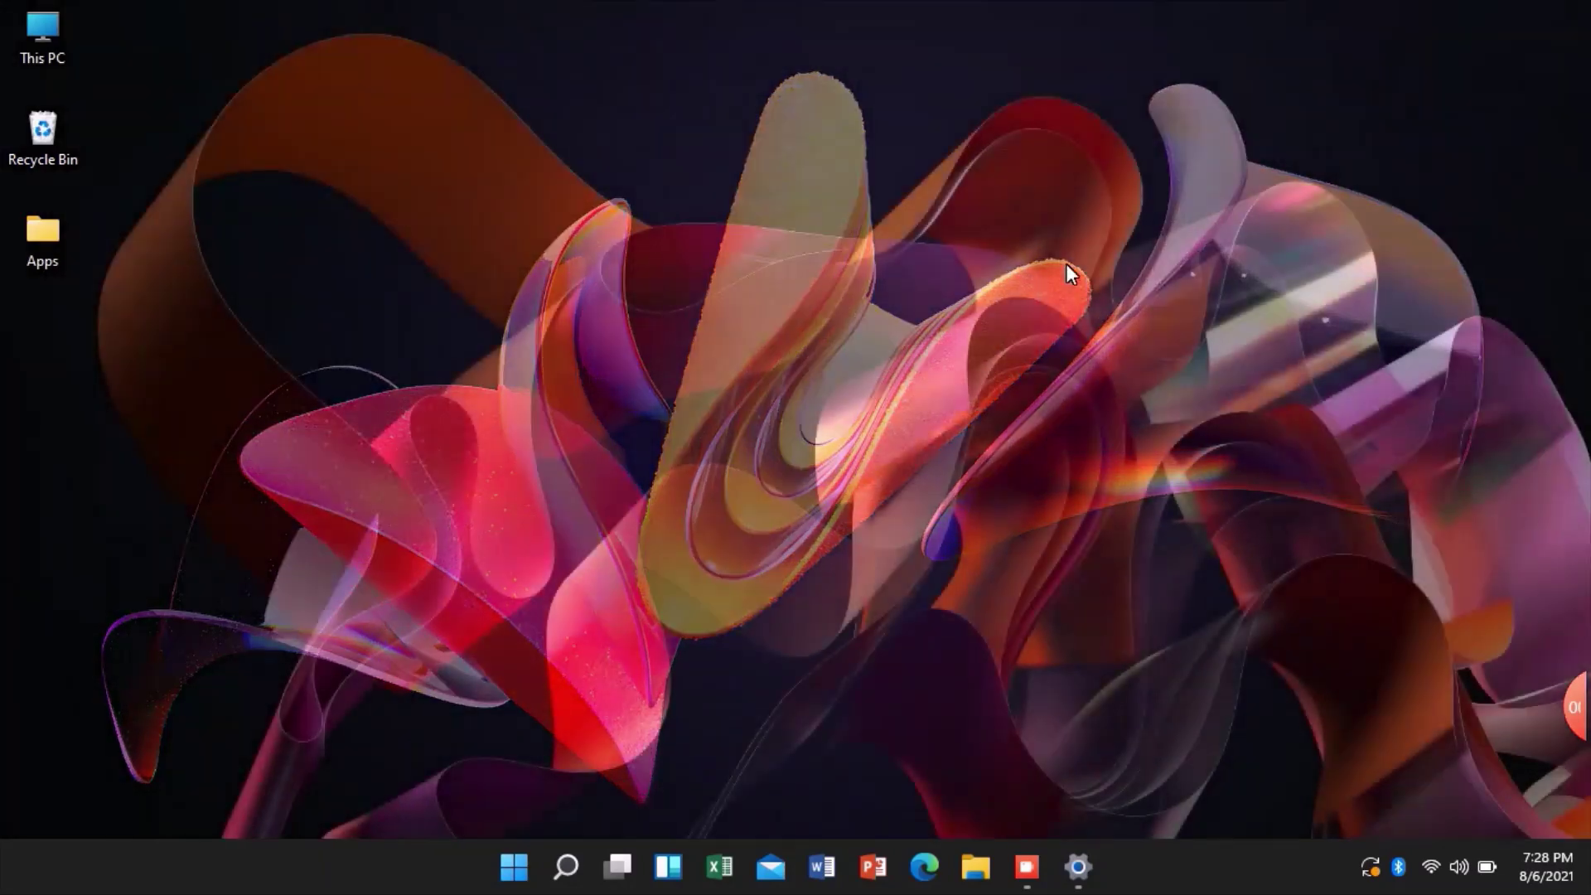
{"action": "right_click", "coordinate": [1066, 263]}
{"action": "left_click", "coordinate": [1146, 445]}
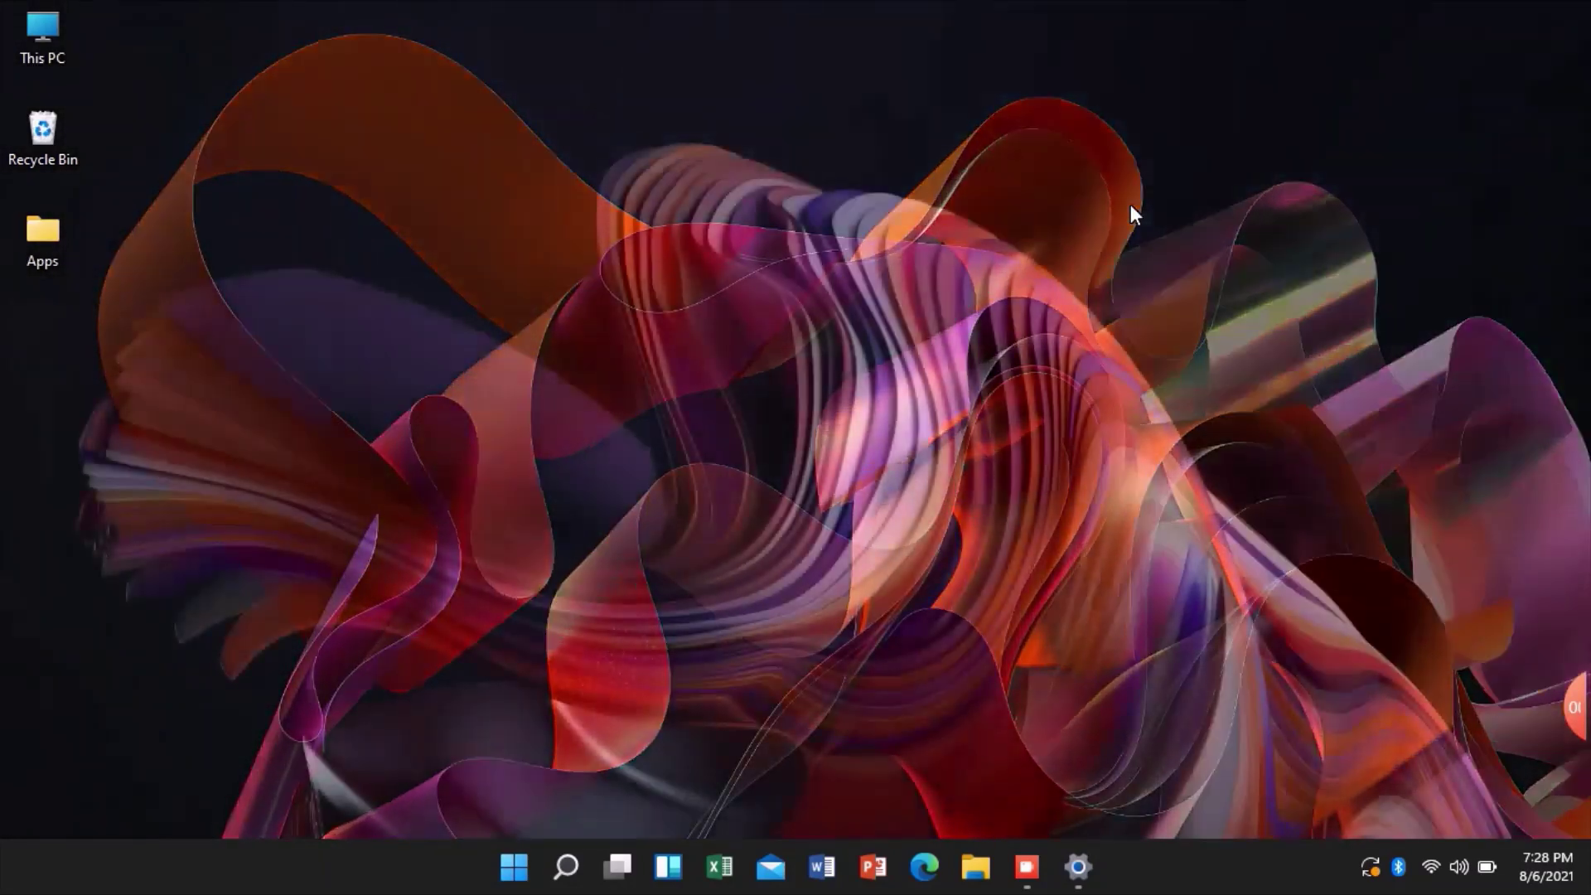
{"action": "right_click", "coordinate": [1130, 204]}
{"action": "left_click", "coordinate": [1217, 382]}
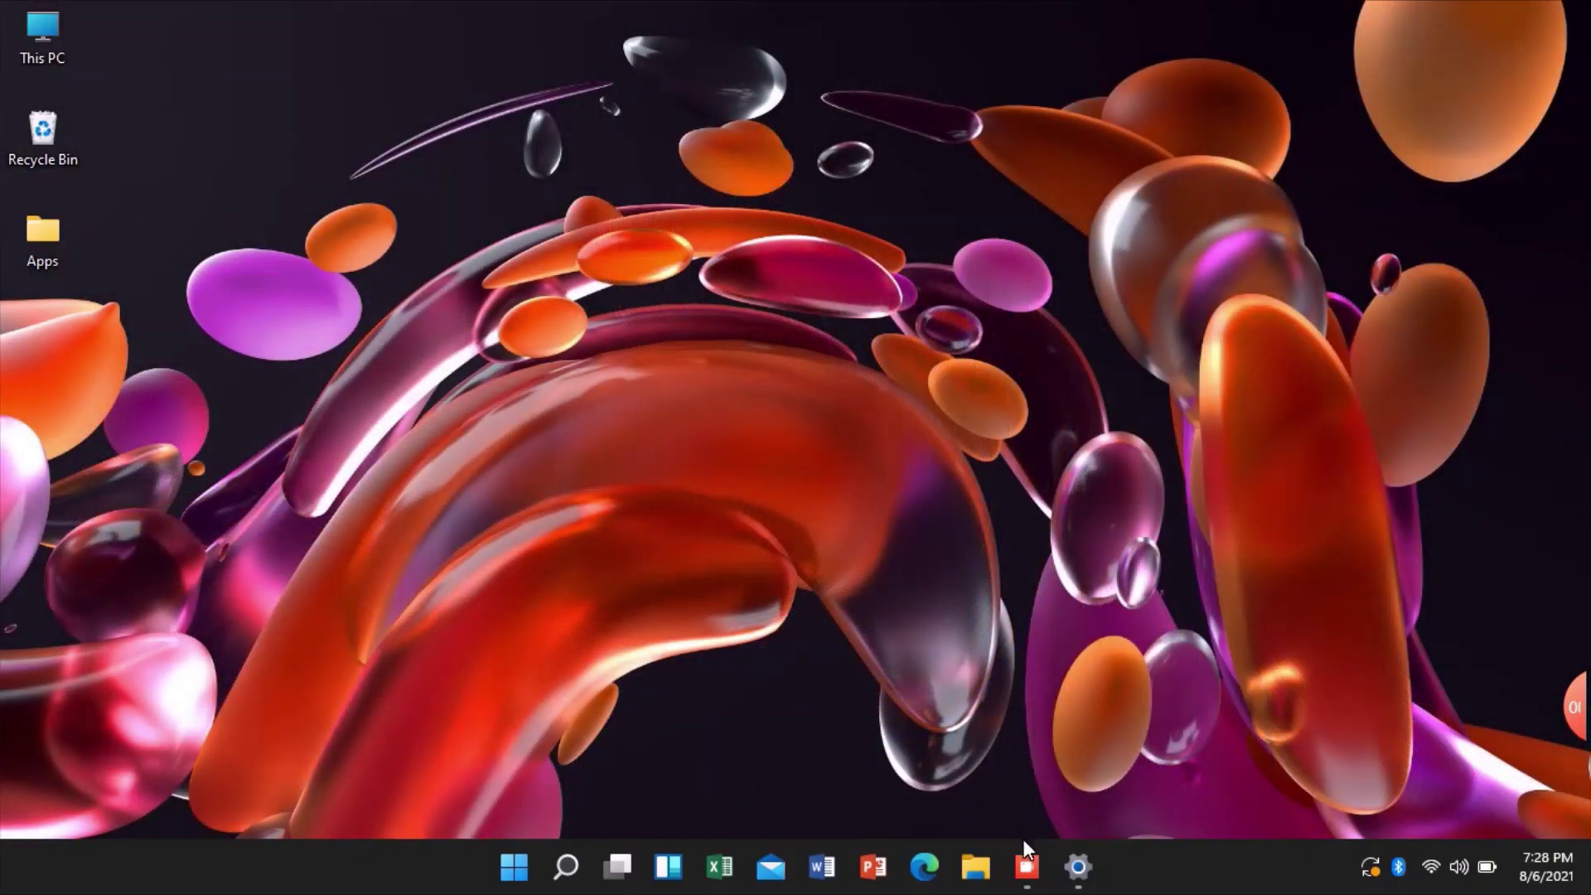
Return to the personalization settings, apply the dark blue bloom theme, and show the desktop
{"action": "mouse_move", "coordinate": [1077, 866]}
{"action": "left_click", "coordinate": [1076, 757]}
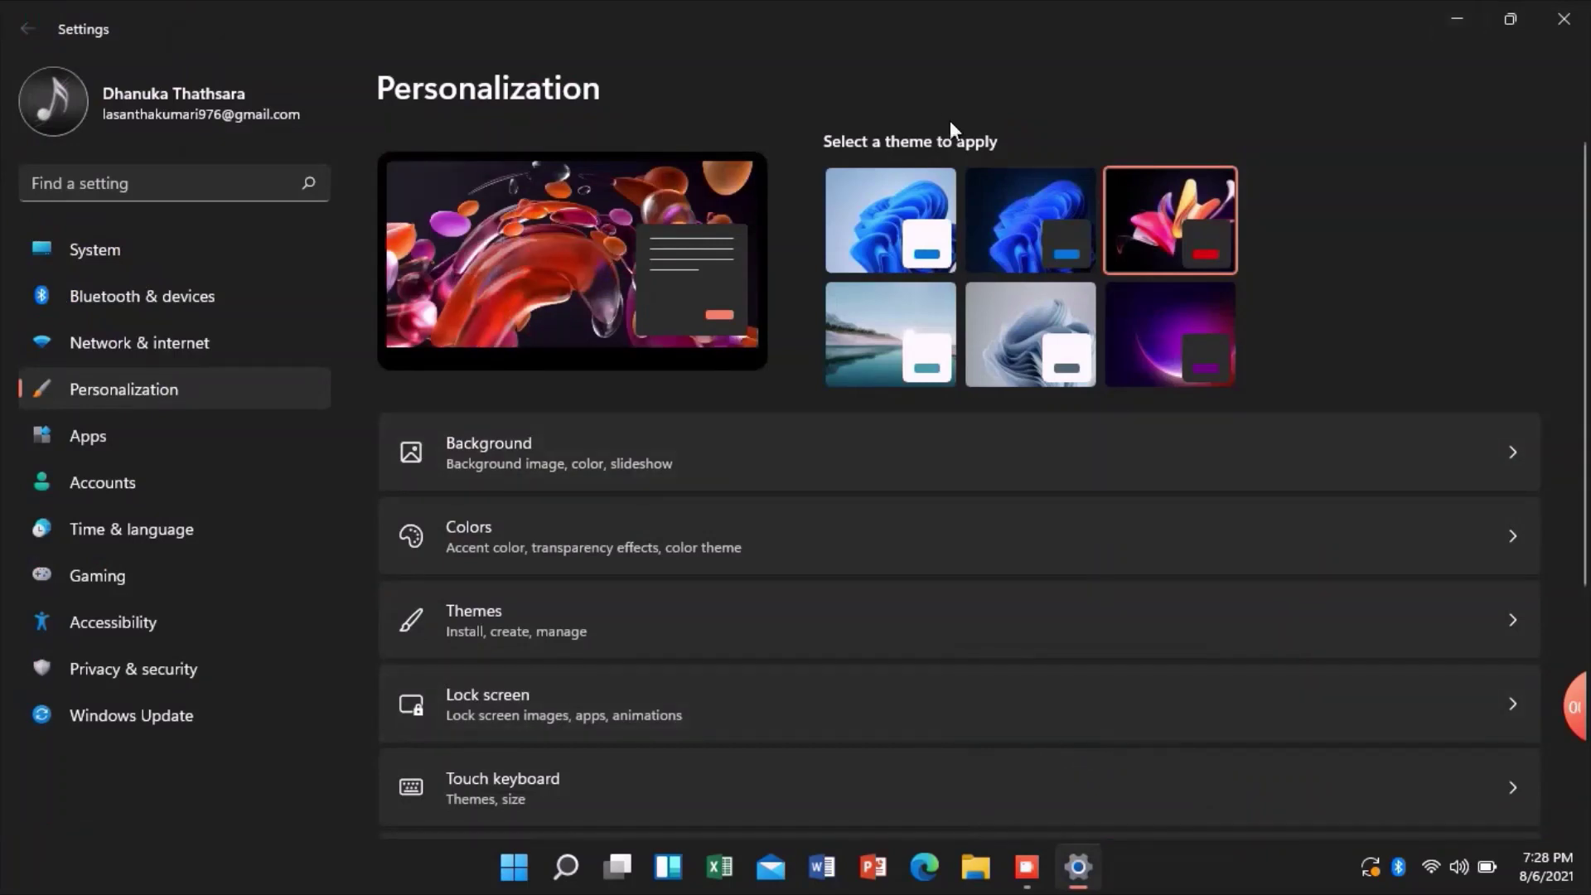
{"action": "left_click", "coordinate": [1017, 222]}
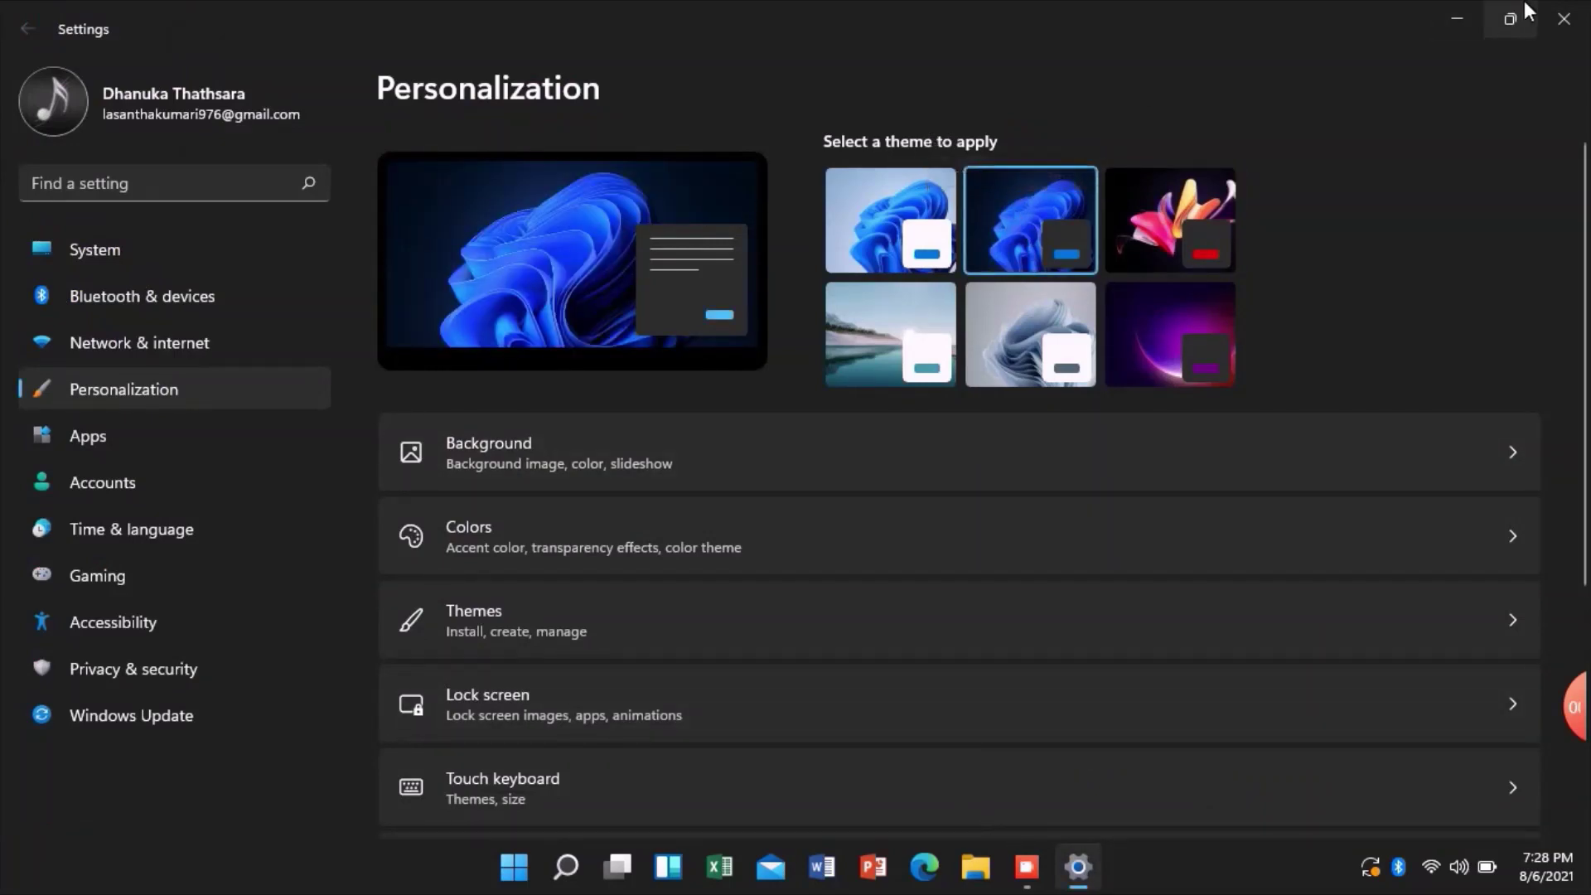
{"action": "left_click", "coordinate": [1467, 16]}
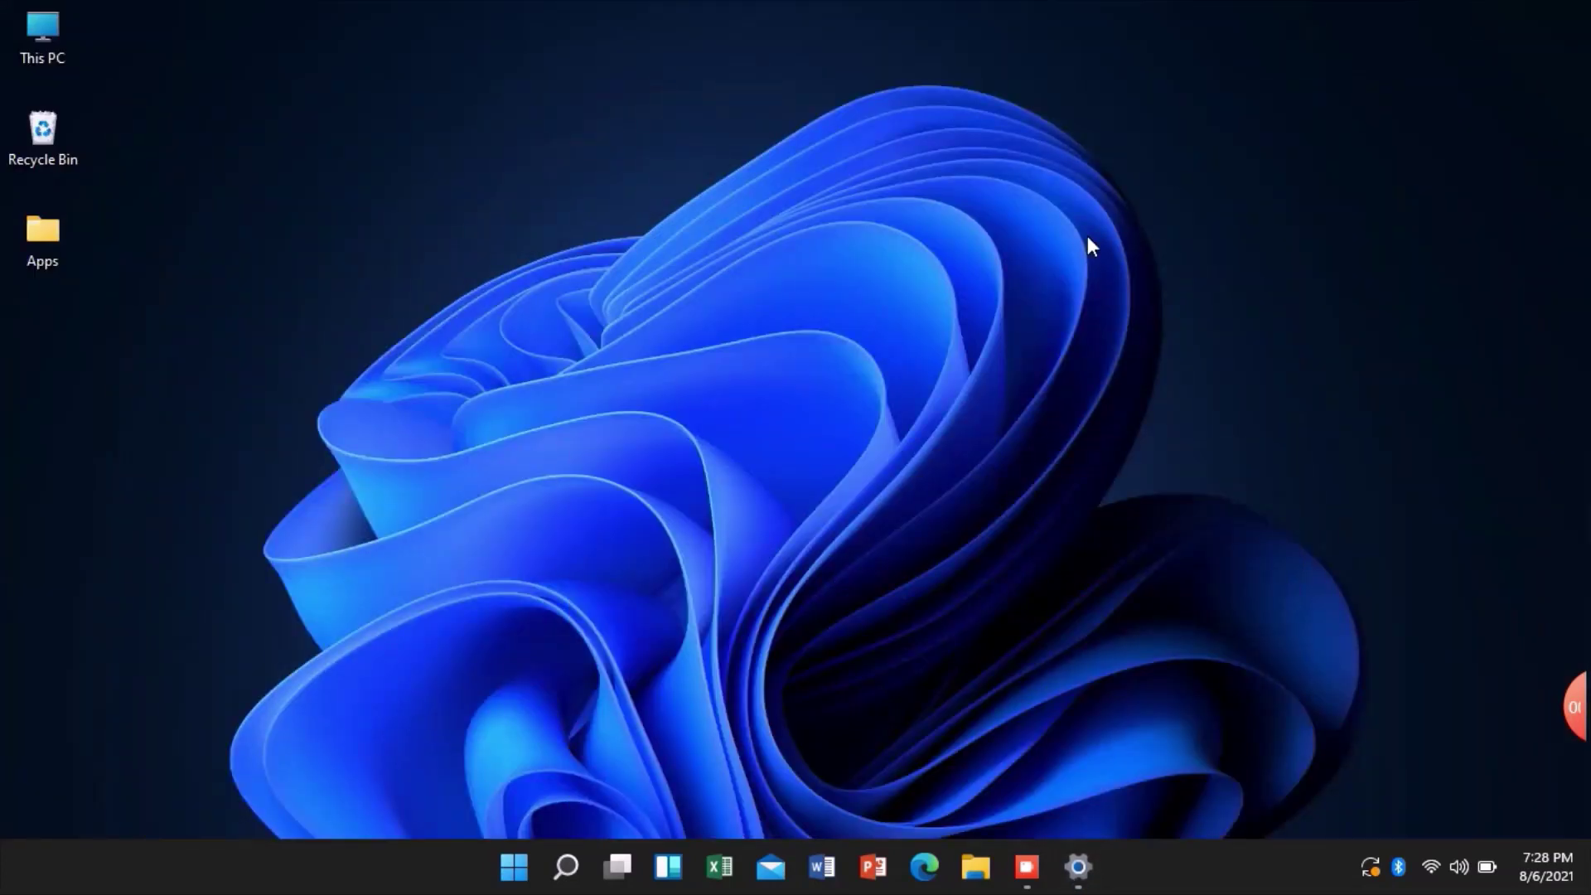
Return to the personalization settings, apply the dark theme with the glowing purple arc, and show the desktop
{"action": "mouse_move", "coordinate": [1078, 866]}
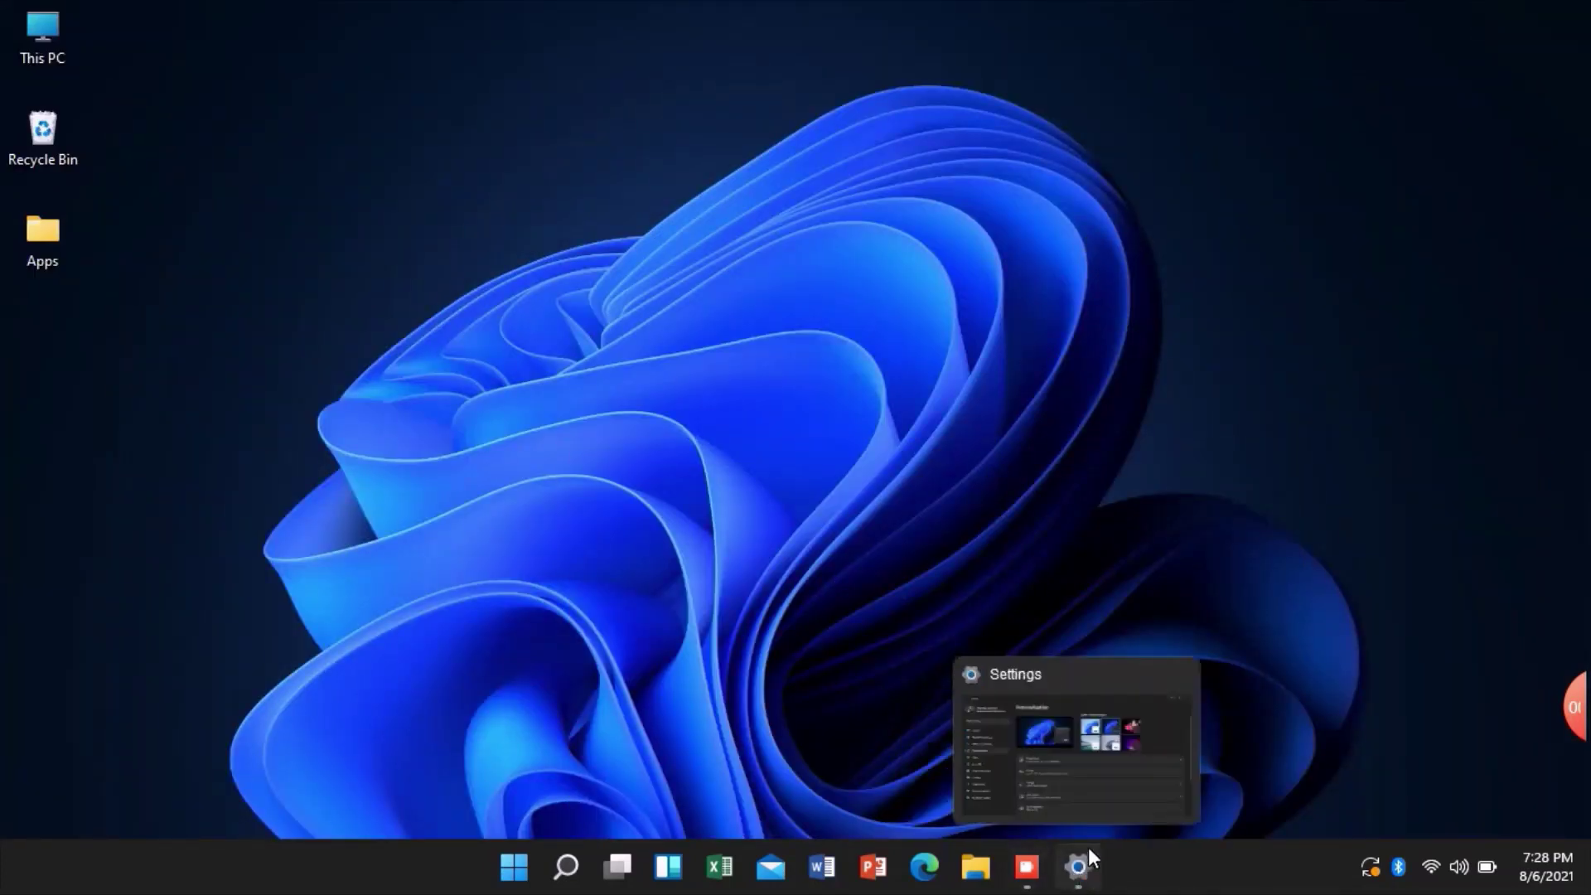
{"action": "left_click", "coordinate": [1077, 761]}
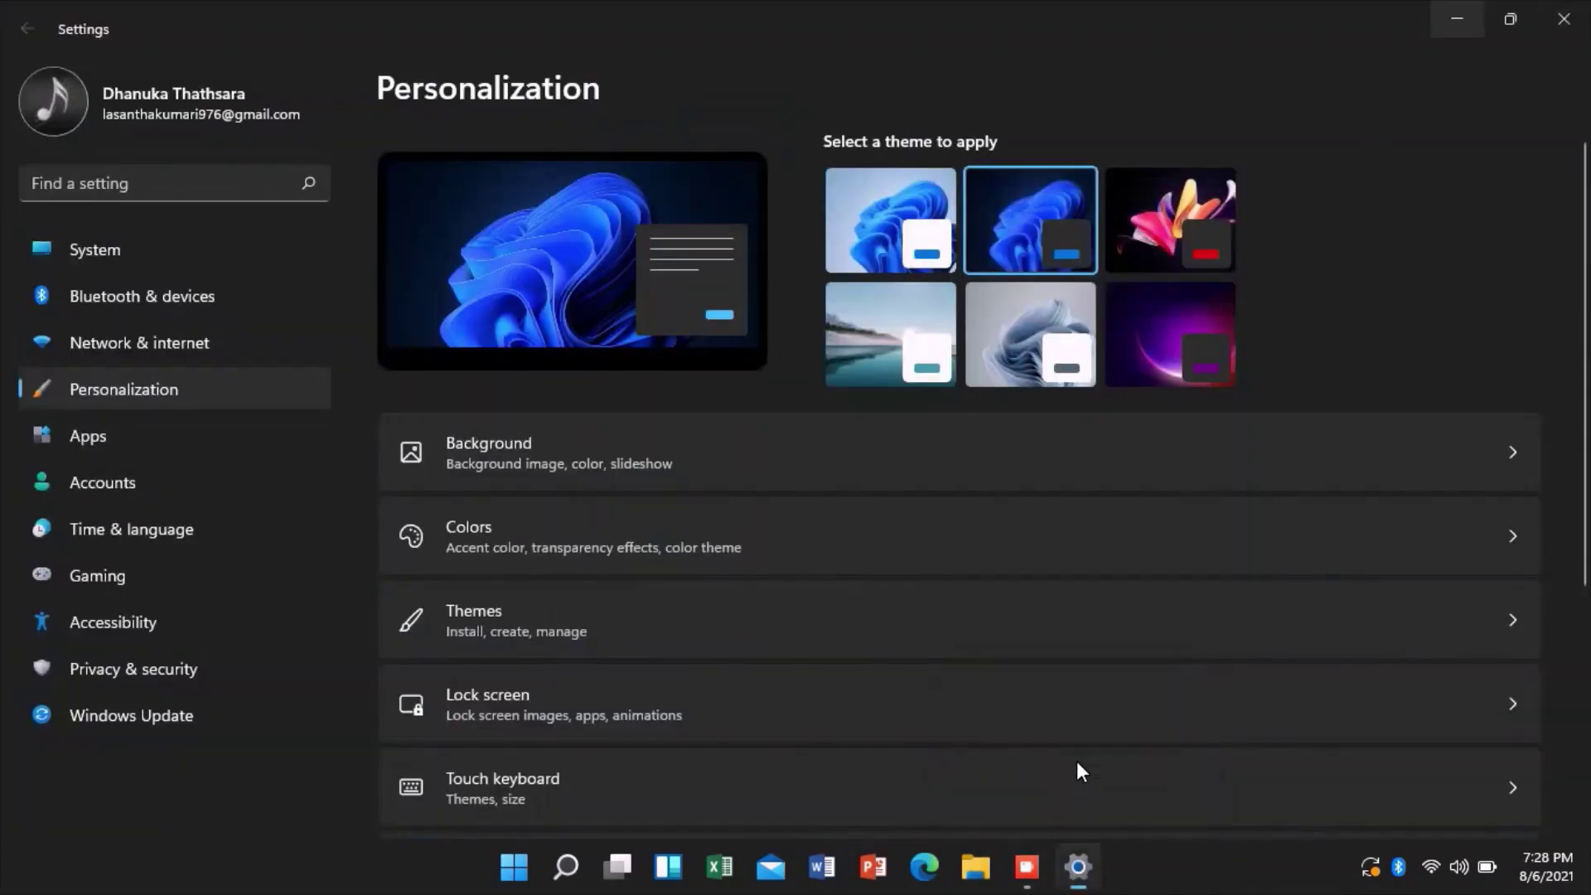
{"action": "left_click", "coordinate": [1166, 325]}
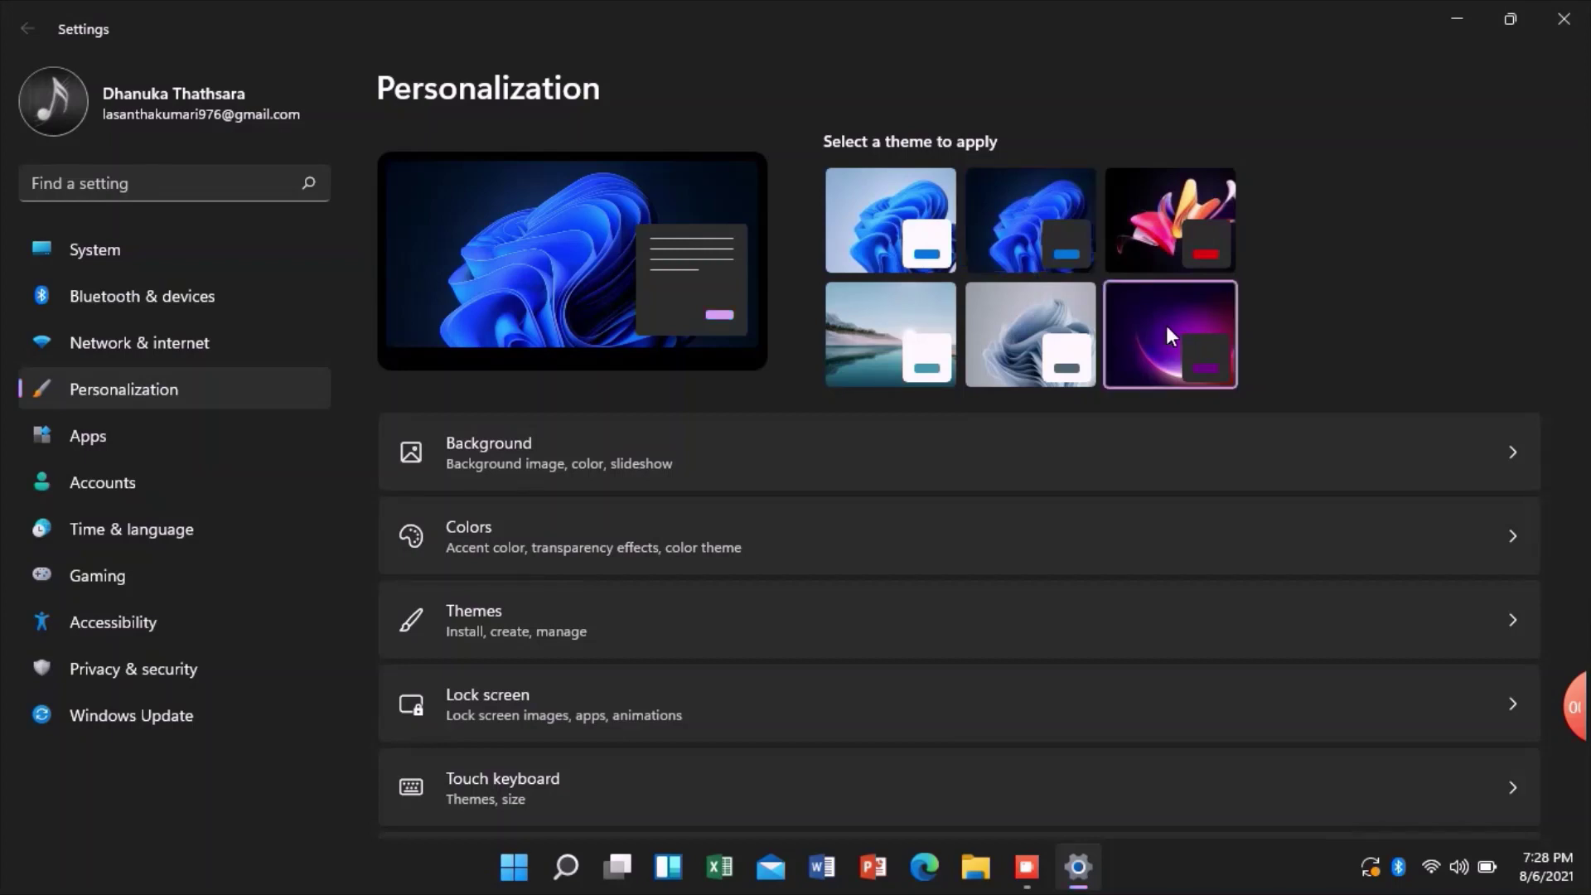
{"action": "left_click", "coordinate": [1460, 2]}
Advance the desktop background to the glow theme's next image five times
{"action": "right_click", "coordinate": [1094, 235]}
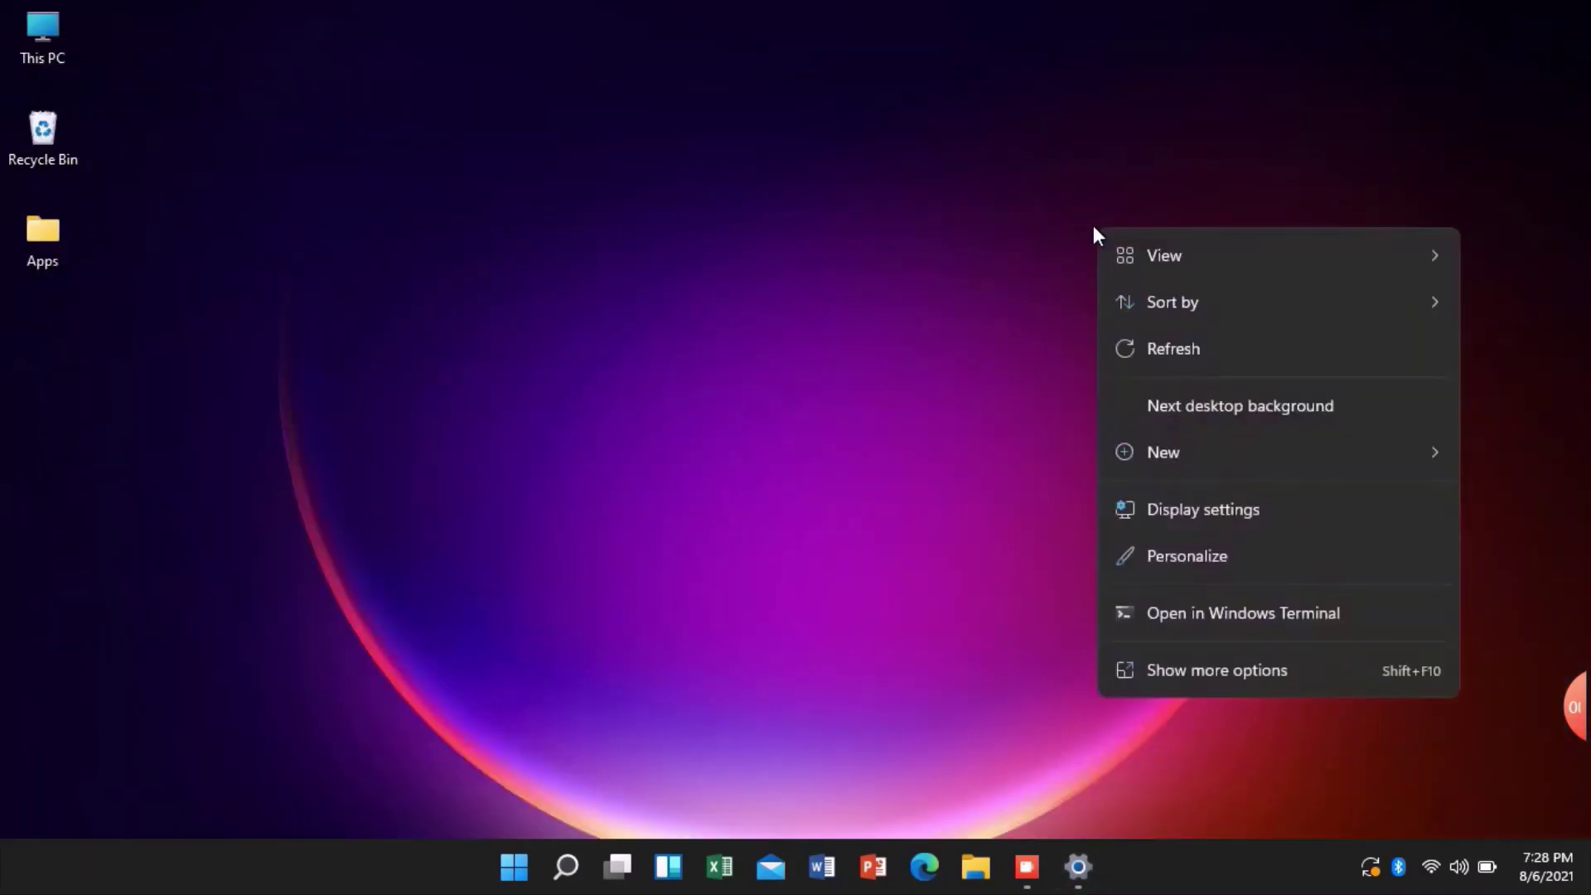
{"action": "left_click", "coordinate": [1215, 405]}
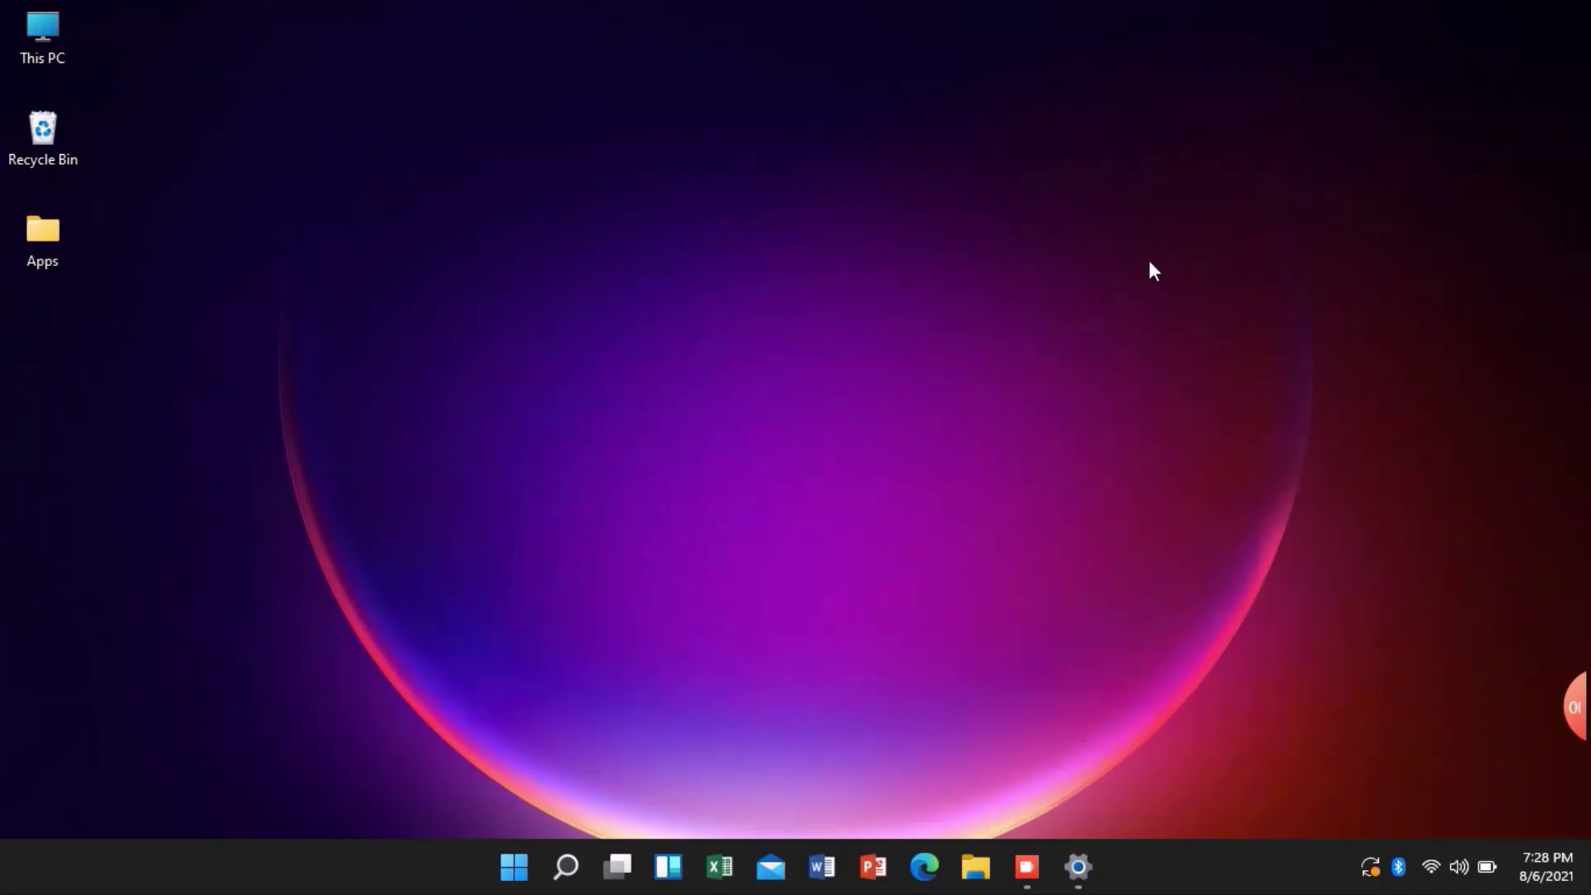
{"action": "right_click", "coordinate": [1142, 237]}
{"action": "left_click", "coordinate": [1215, 405]}
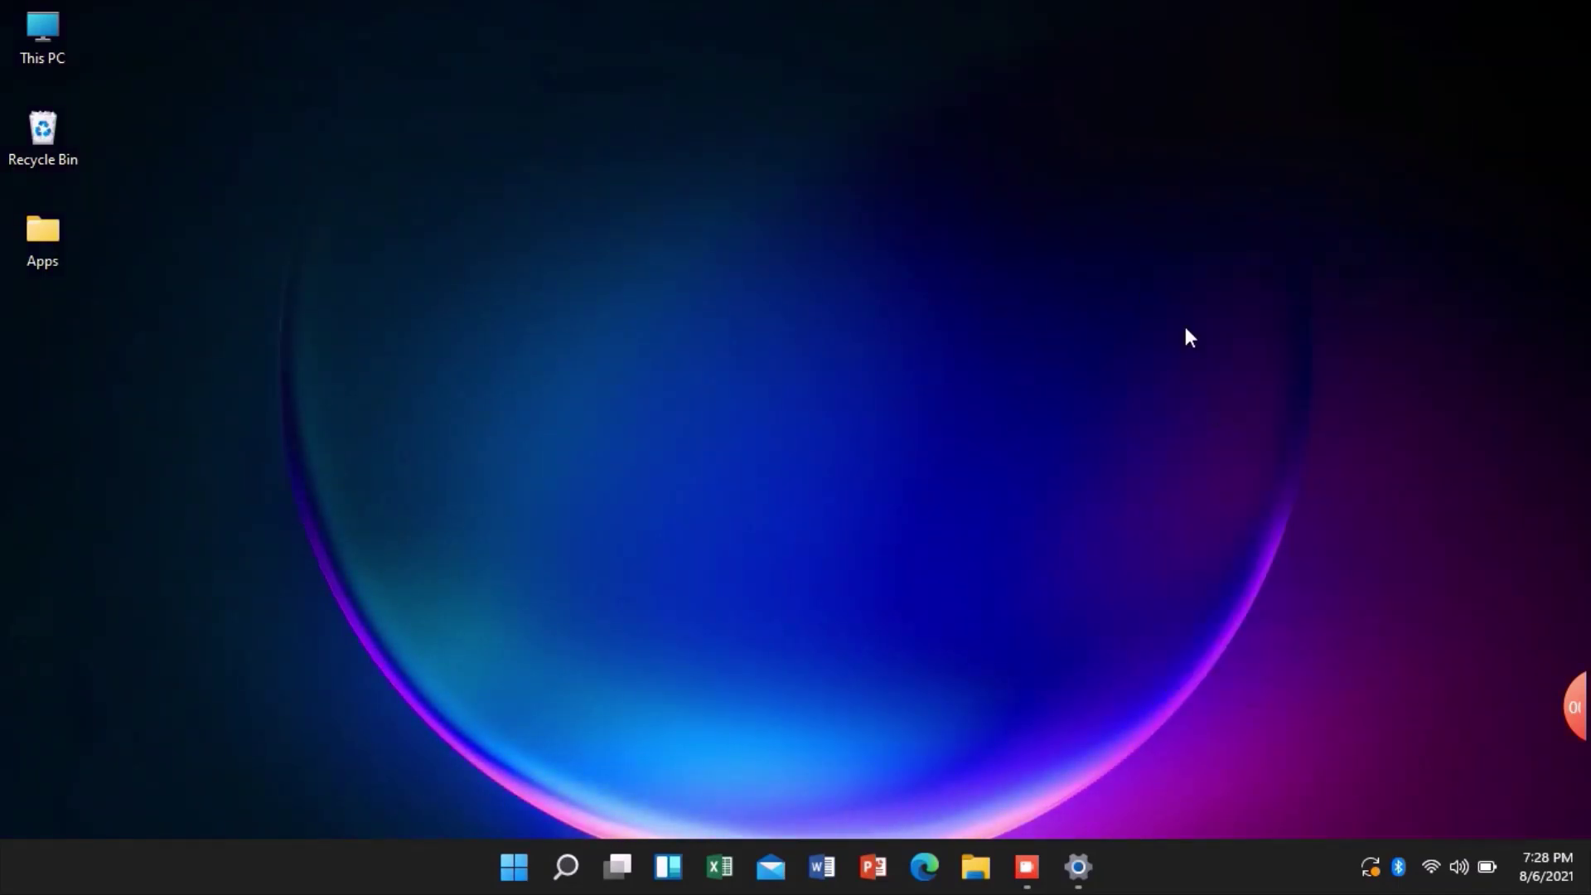
{"action": "right_click", "coordinate": [1170, 253]}
{"action": "left_click", "coordinate": [1261, 425]}
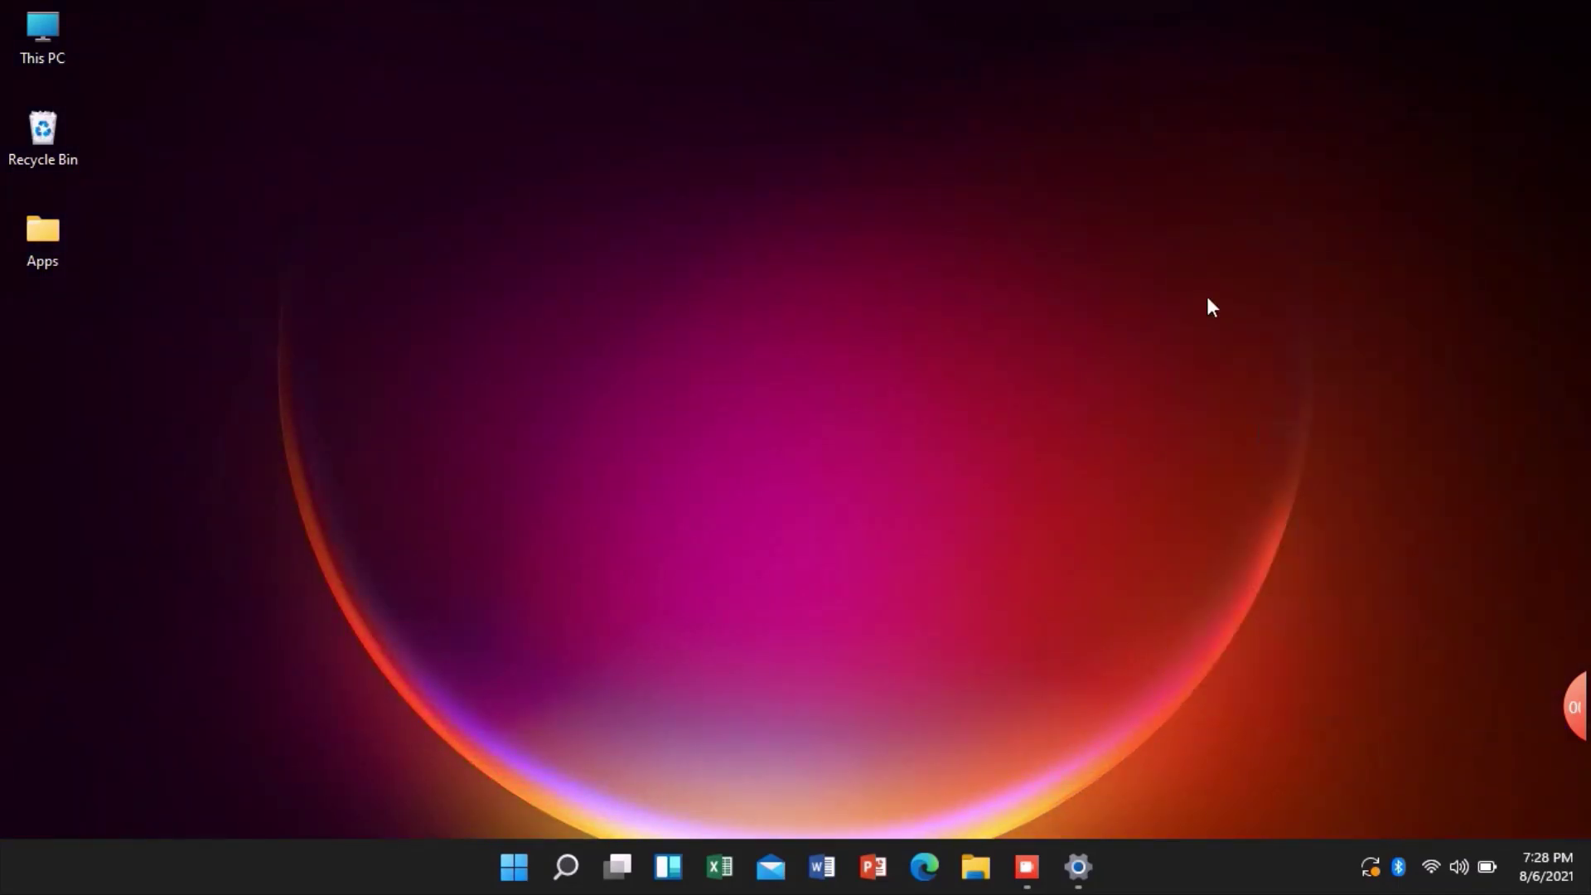
{"action": "right_click", "coordinate": [1194, 269]}
{"action": "left_click", "coordinate": [1245, 434]}
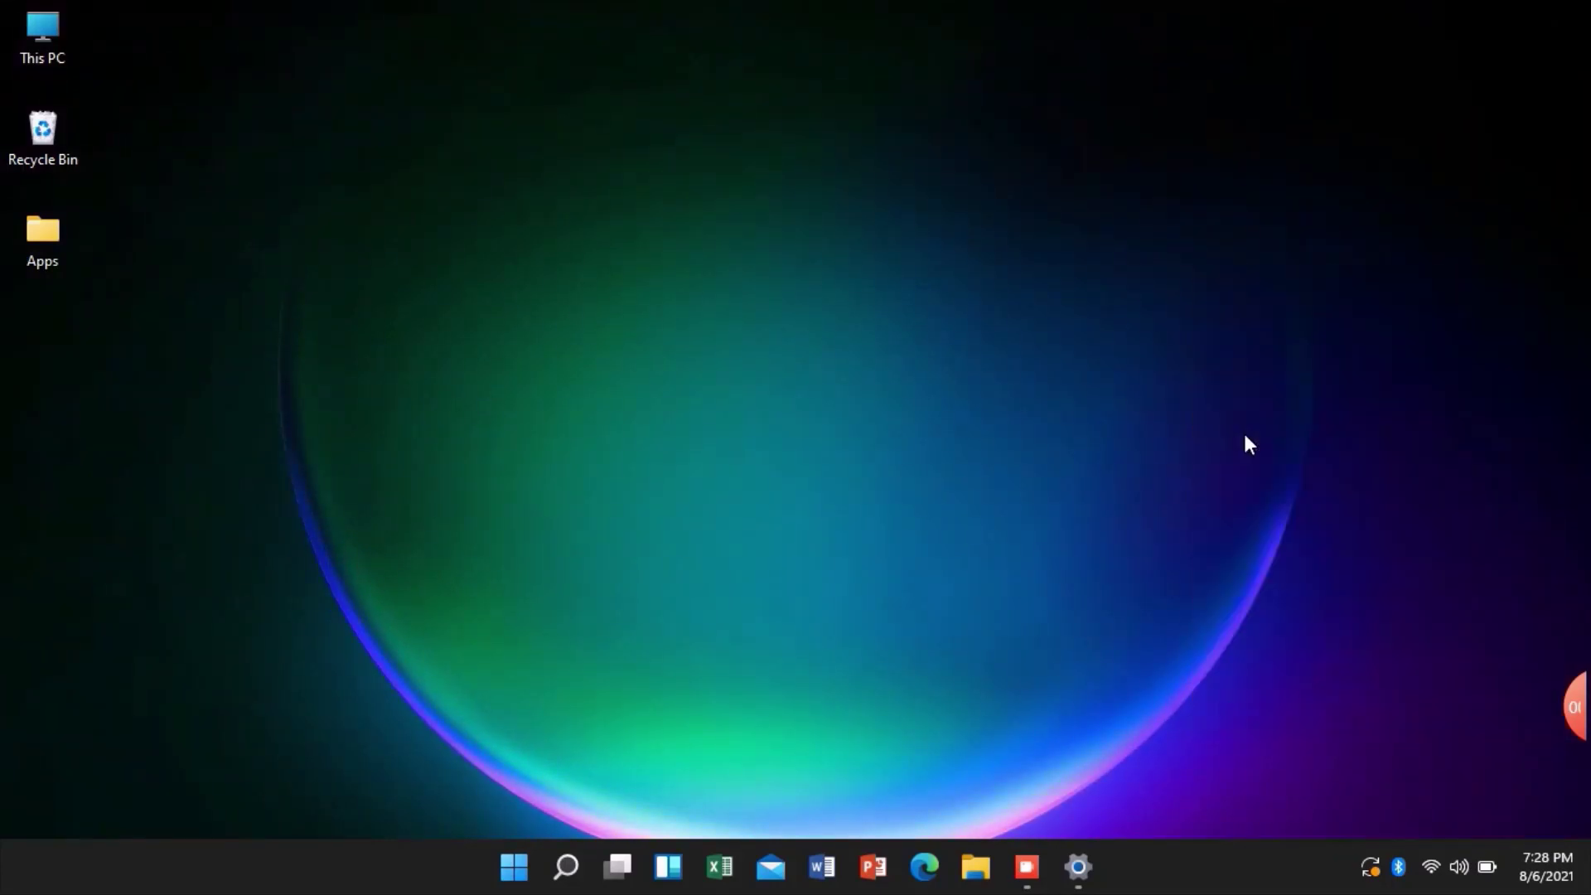
{"action": "right_click", "coordinate": [1185, 174]}
{"action": "left_click", "coordinate": [1272, 351]}
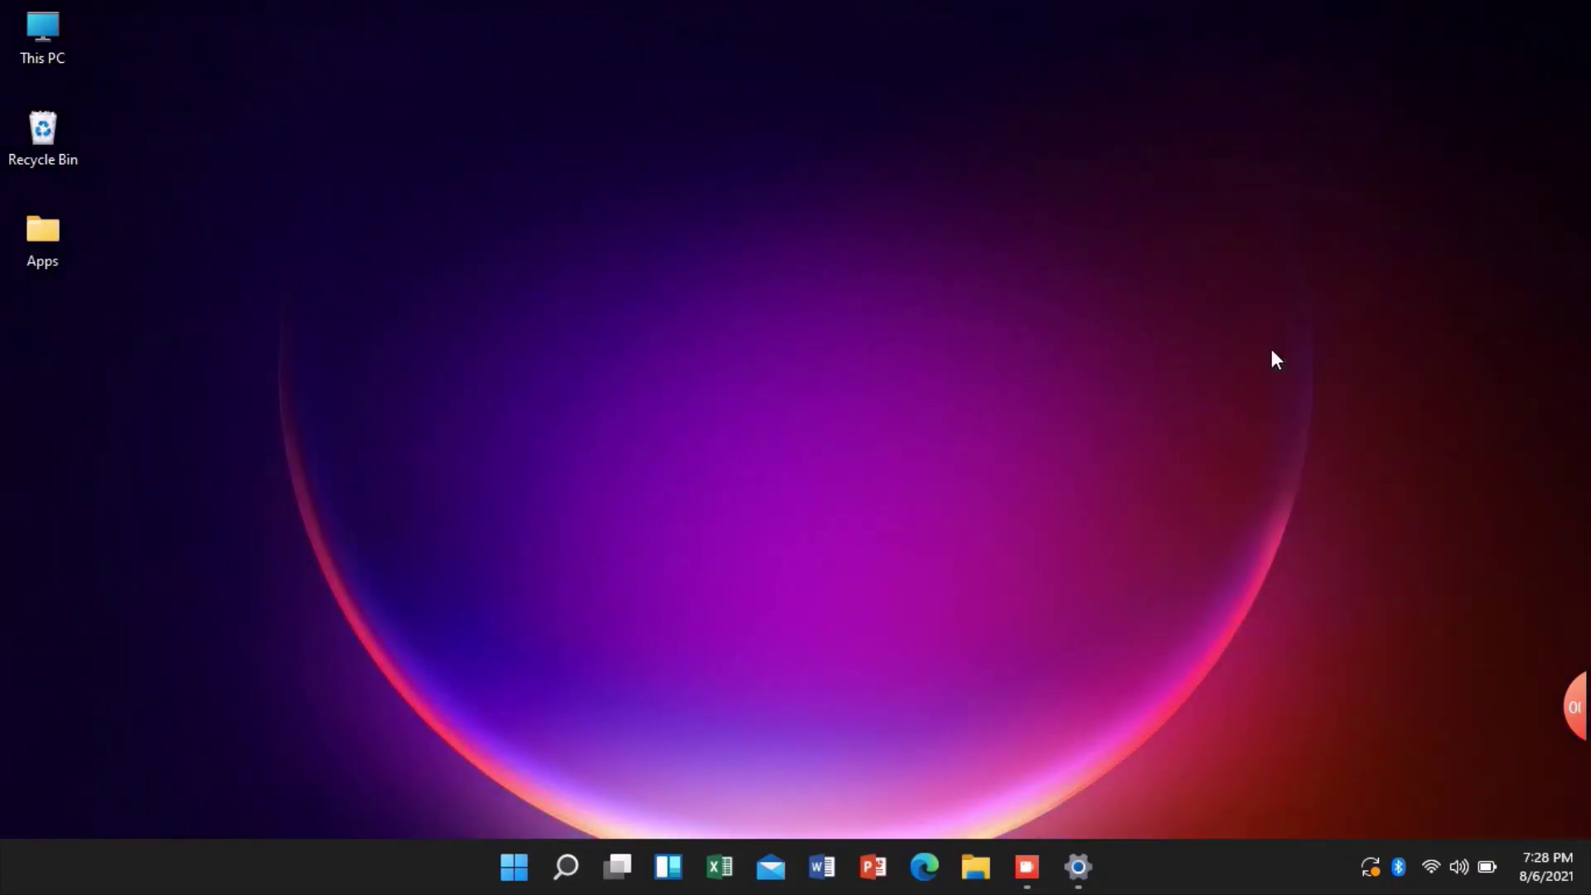
Return to the personalization settings and apply the Windows (light) theme
{"action": "mouse_move", "coordinate": [1077, 867]}
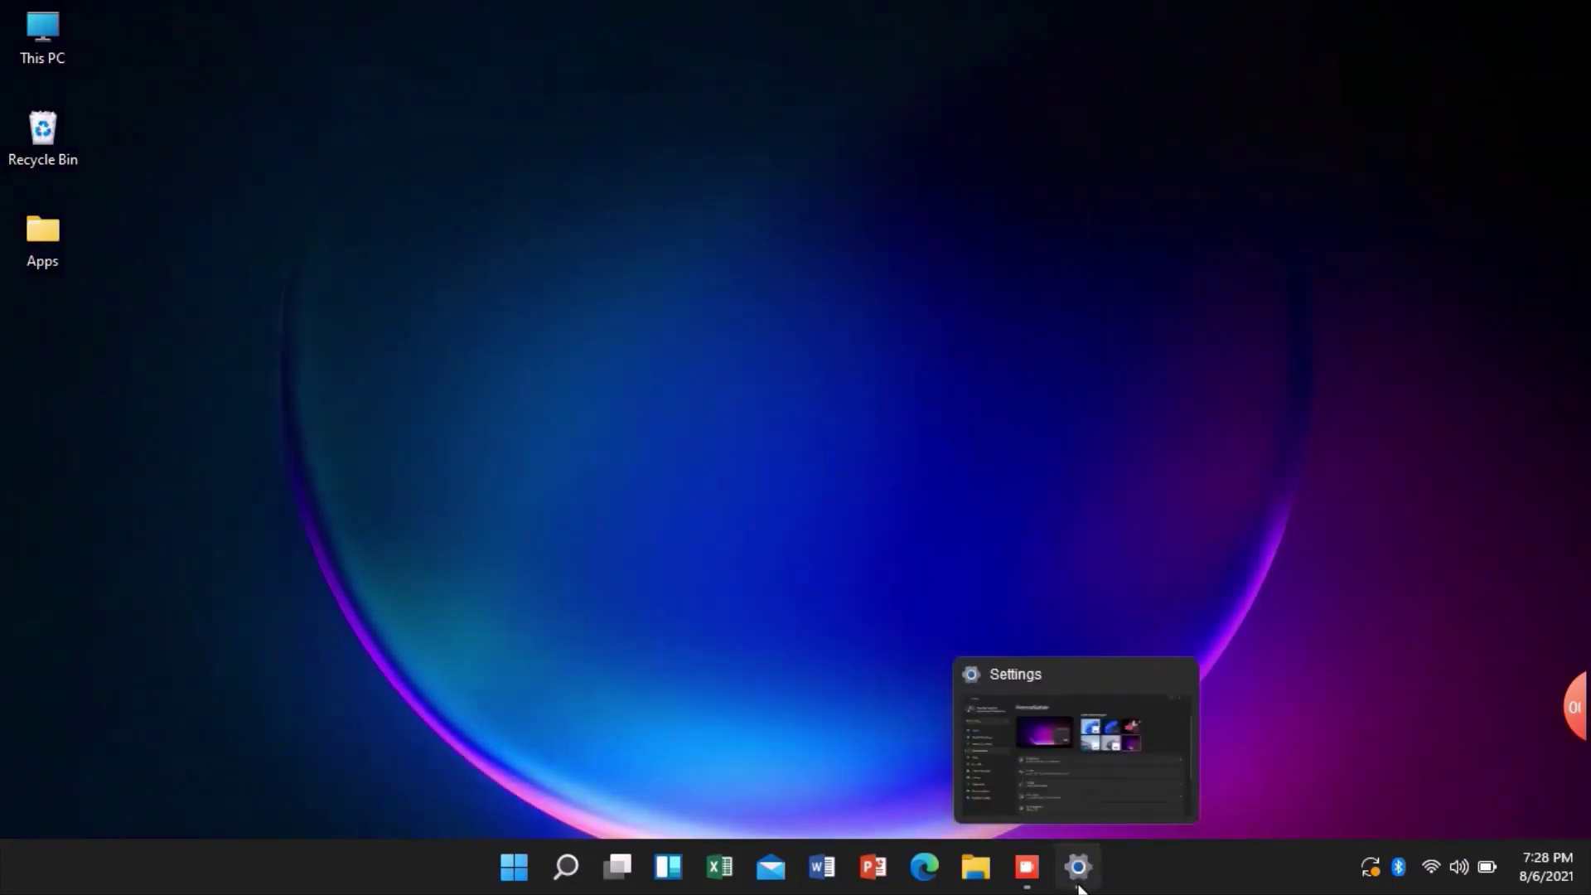
{"action": "left_click", "coordinate": [1085, 787]}
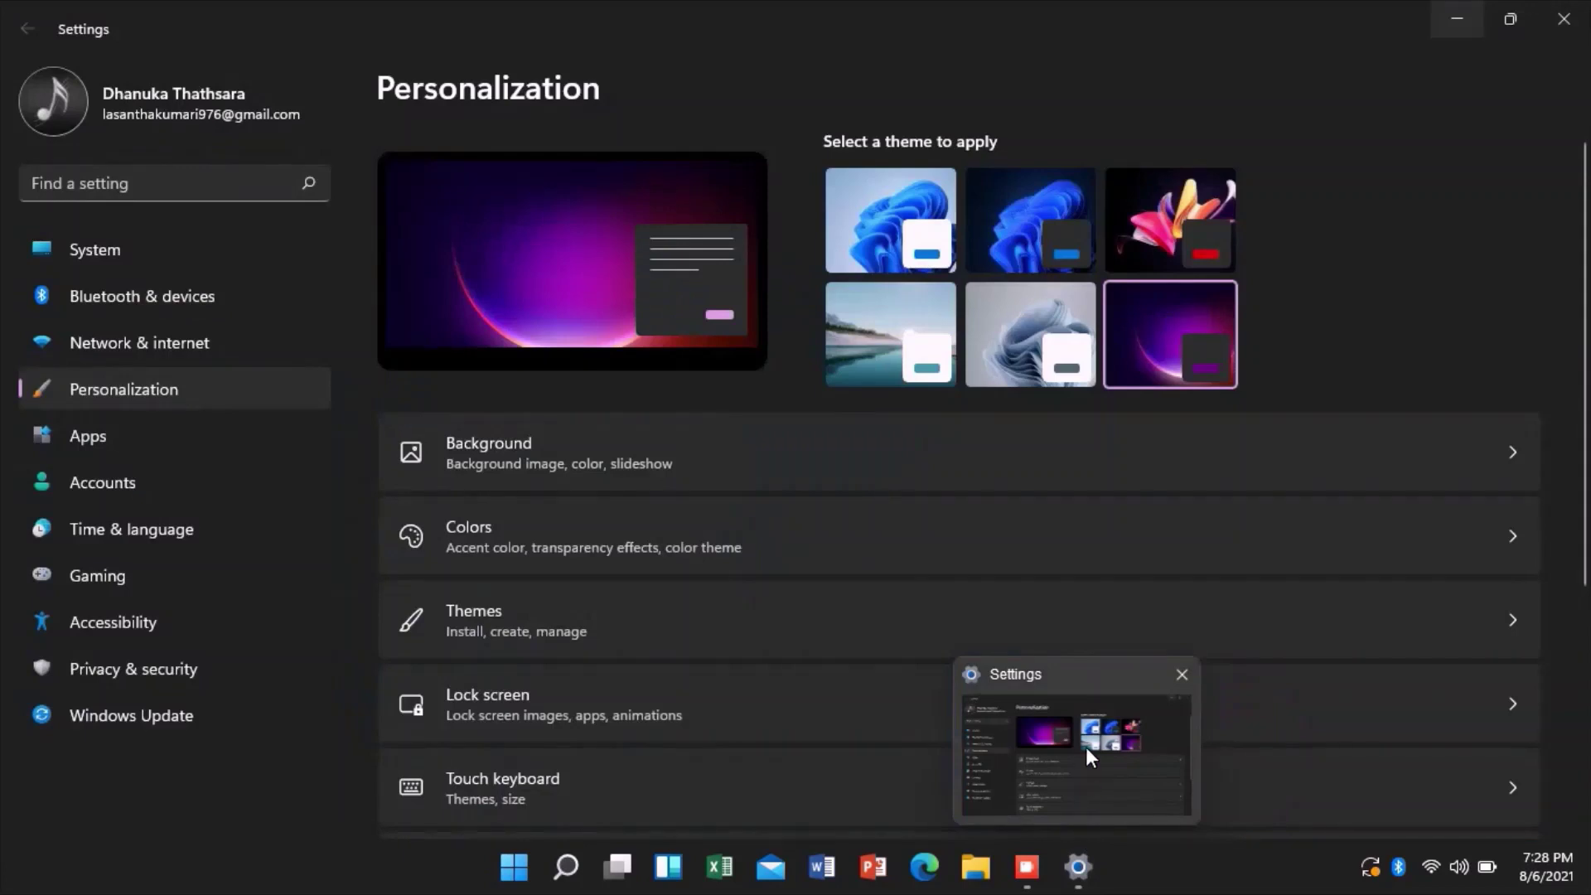
{"action": "left_click", "coordinate": [882, 192]}
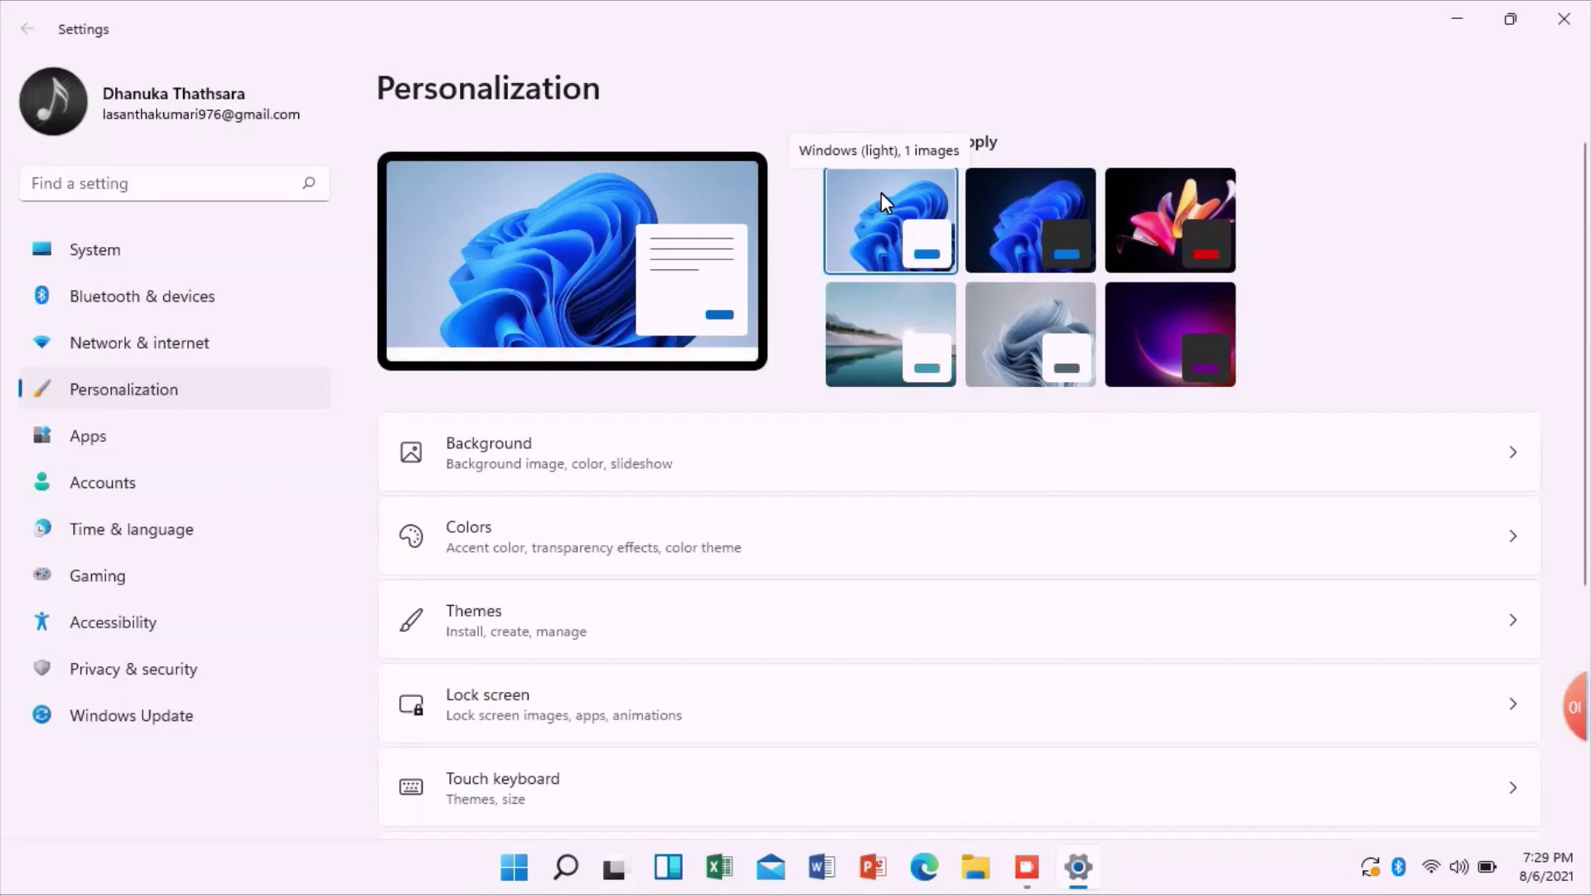
Open the screen recorder's annotation tools and set up the text tool with size 40 and blue color
{"action": "mouse_move", "coordinate": [1483, 715]}
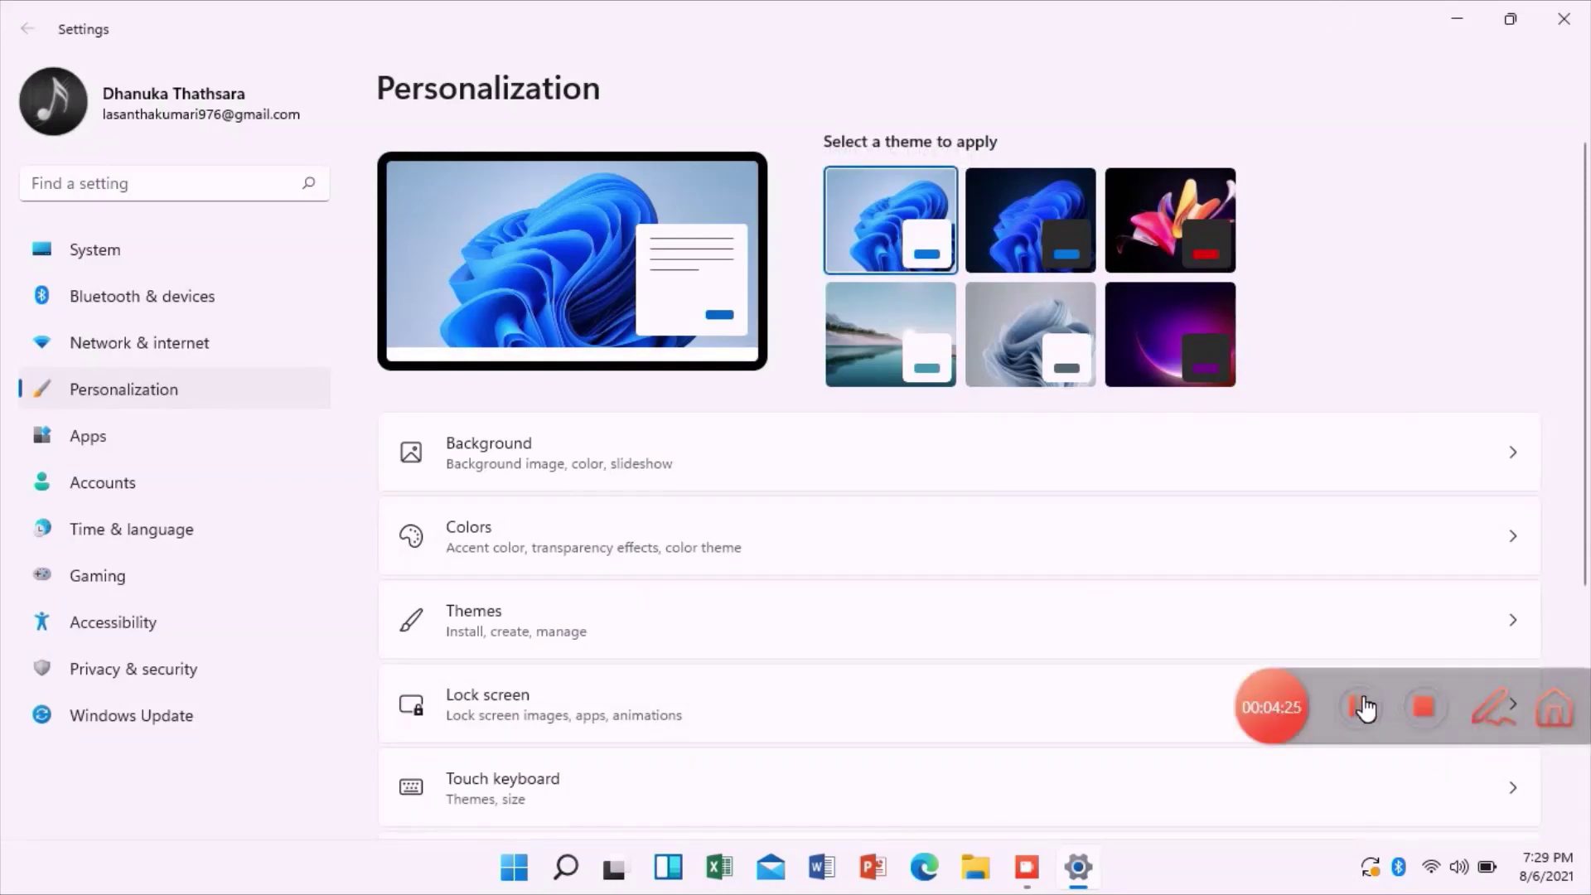
{"action": "left_click", "coordinate": [1504, 715]}
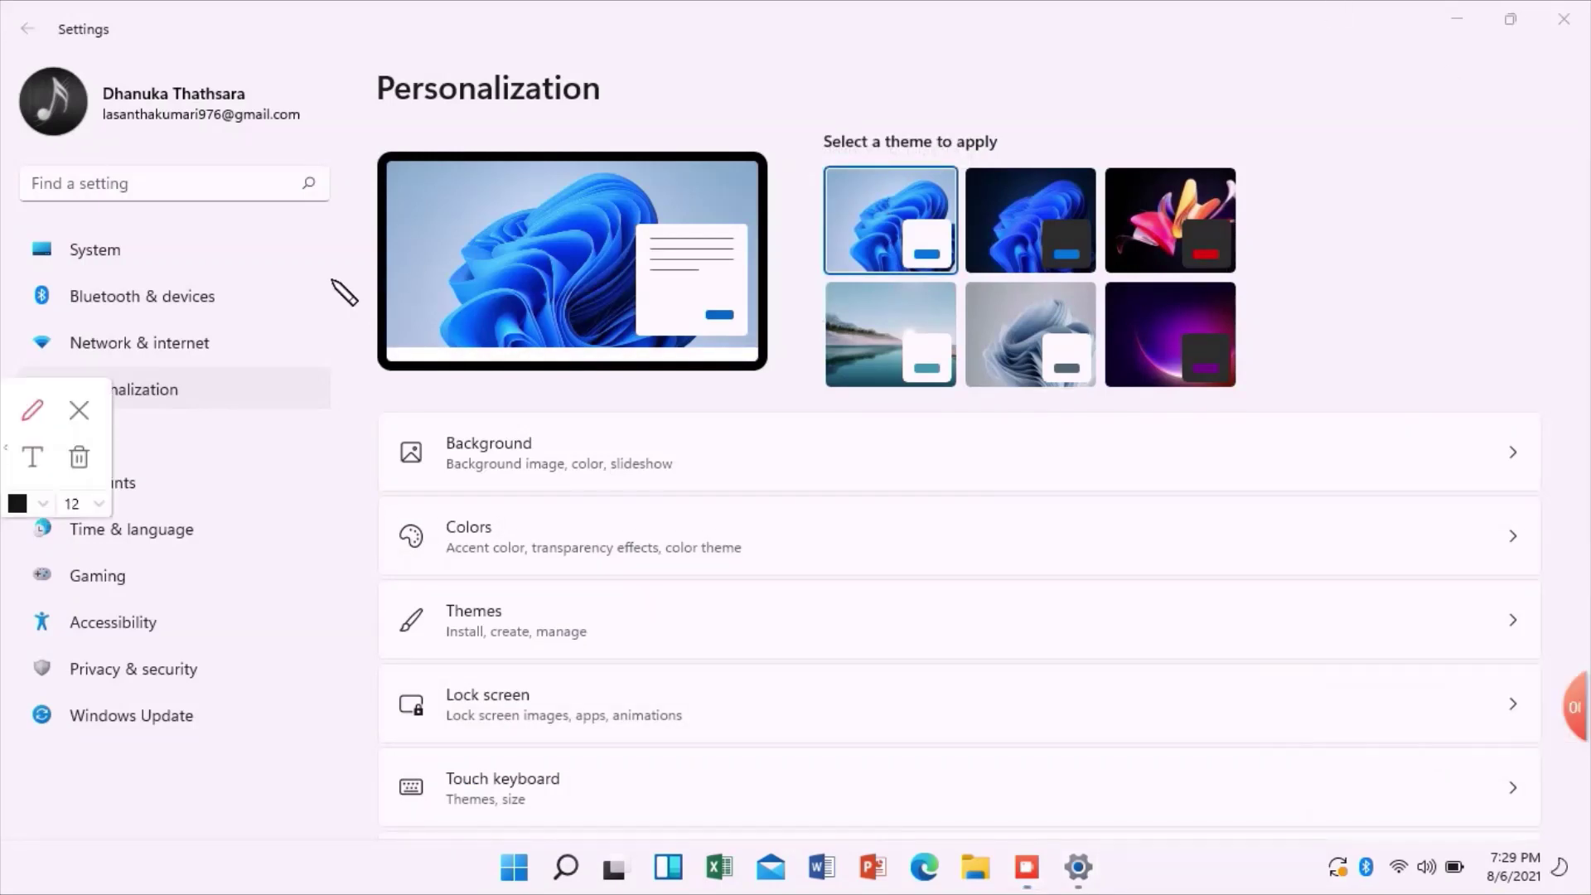
{"action": "left_click", "coordinate": [56, 458]}
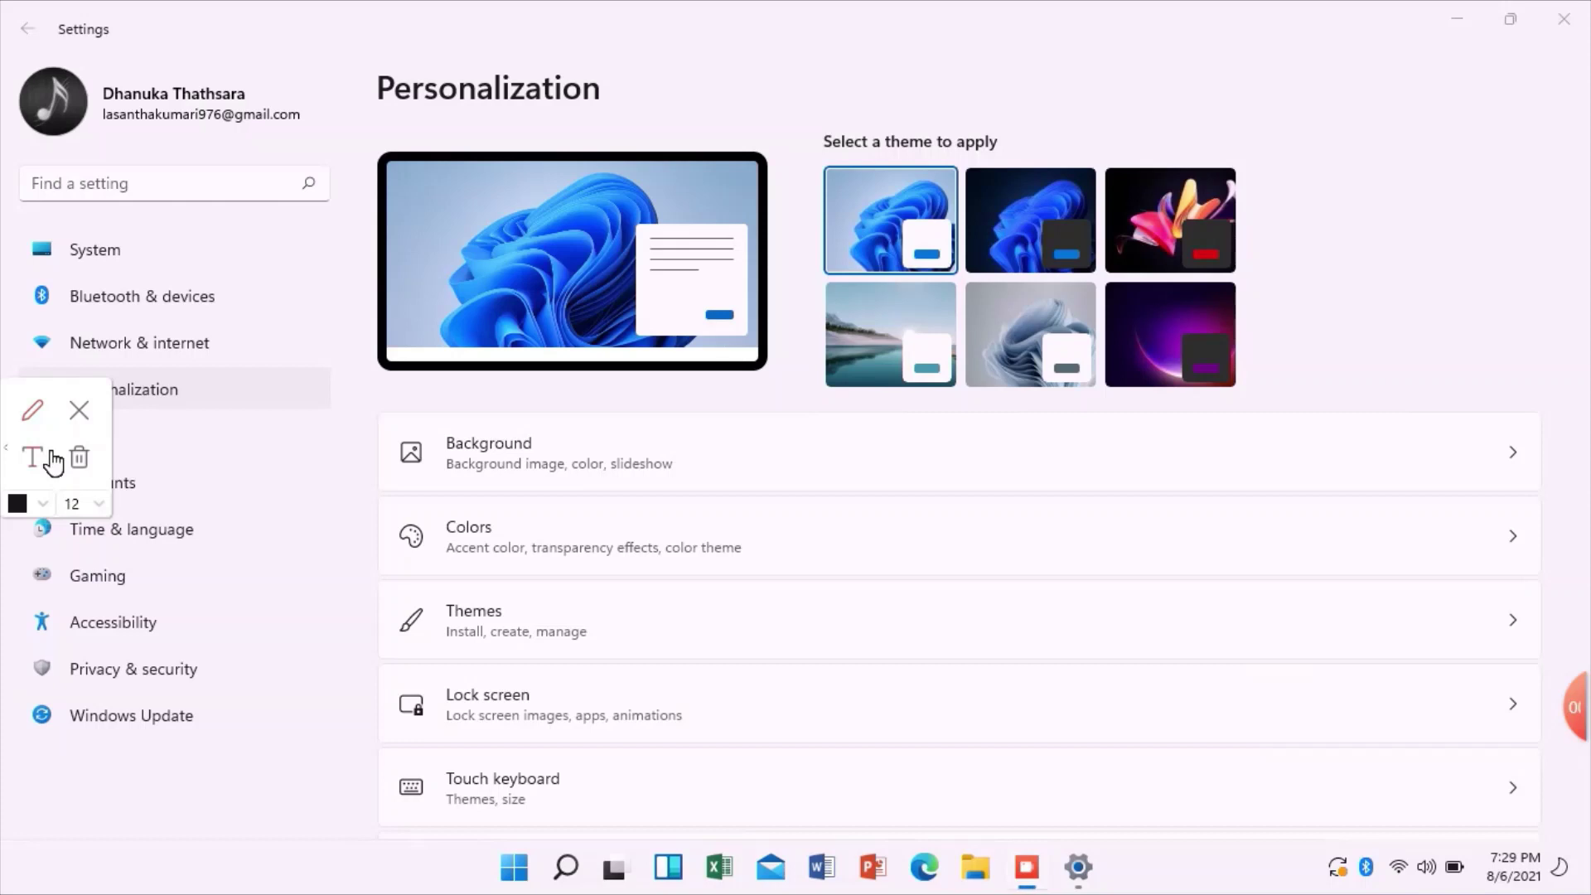
{"action": "left_click", "coordinate": [98, 504]}
{"action": "left_click", "coordinate": [71, 693]}
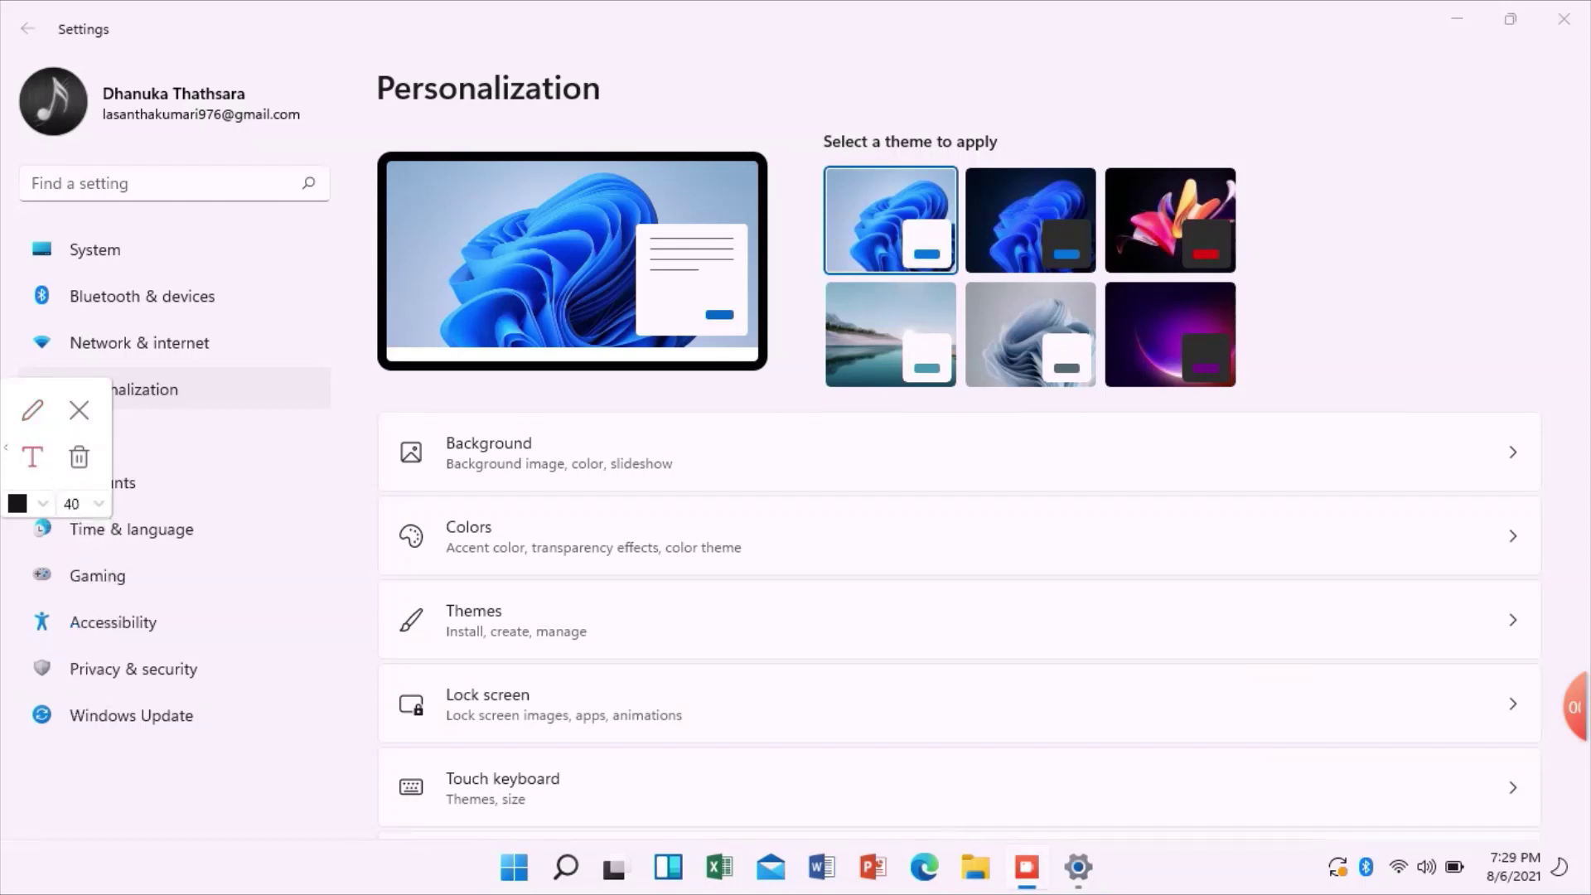
{"action": "left_click", "coordinate": [36, 506]}
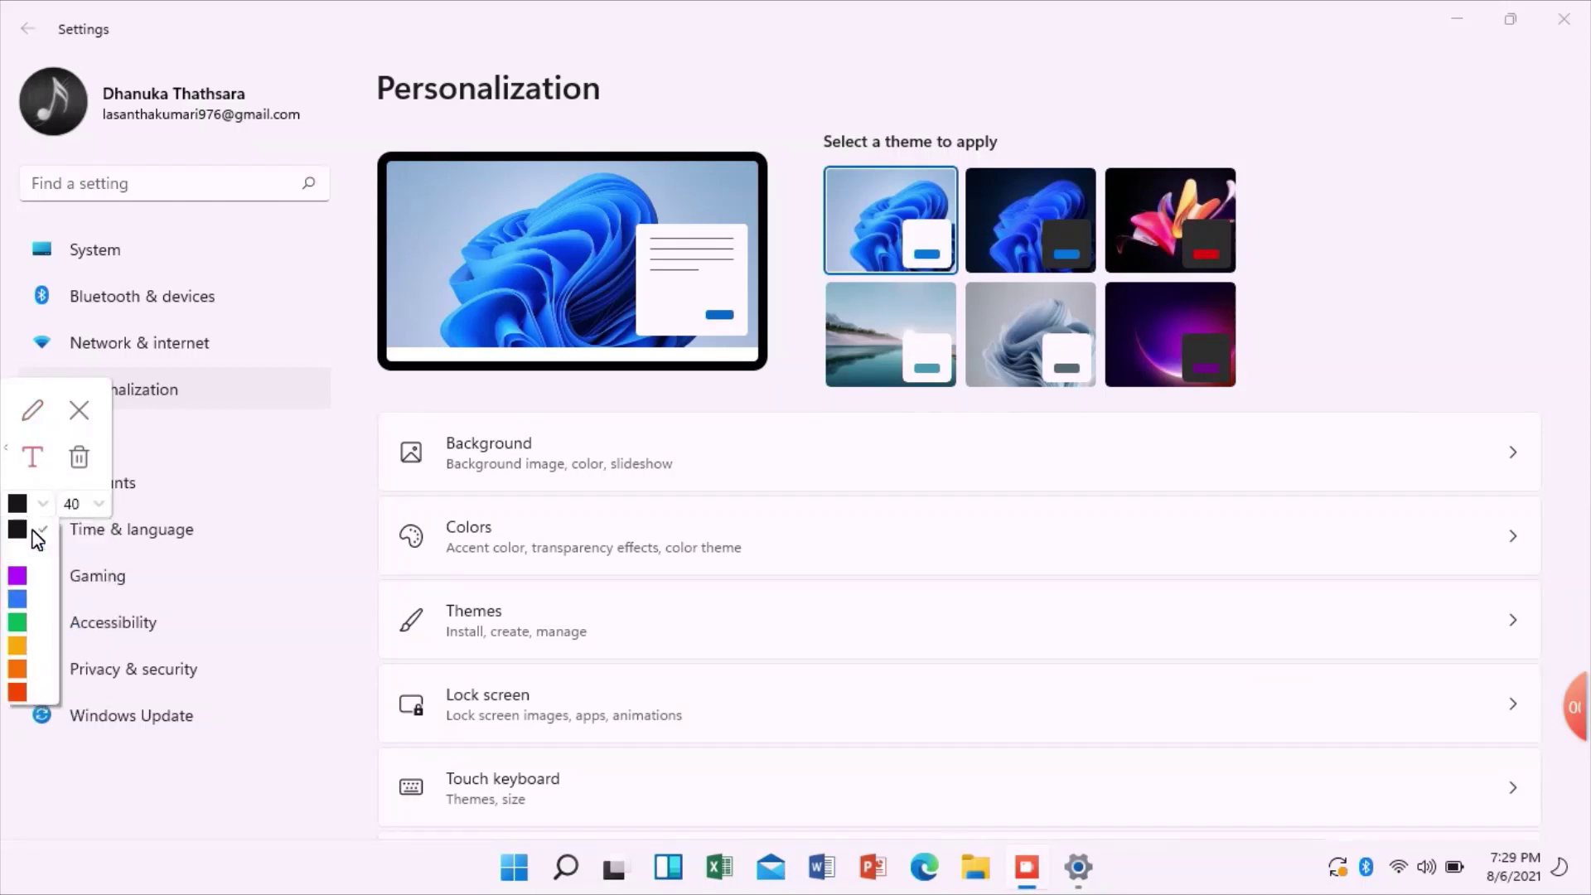
{"action": "left_click", "coordinate": [20, 599]}
Place the text "ALL THE new wallpapers" above the theme thumbnails, then close the annotation tools
{"action": "left_click", "coordinate": [741, 88]}
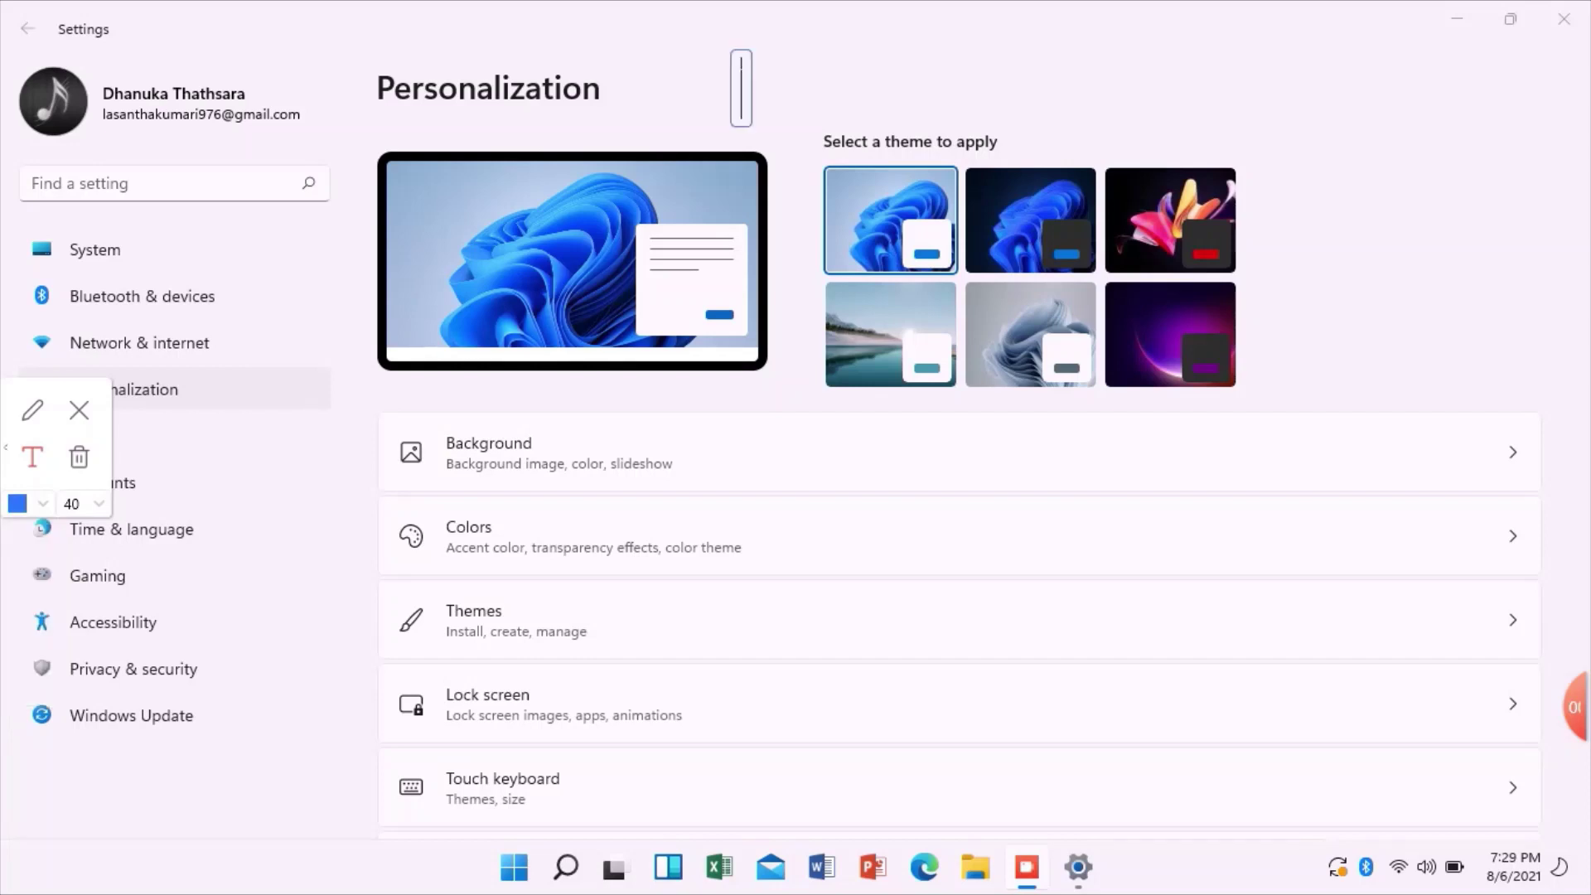
{"action": "type", "text": "ALL THE"}
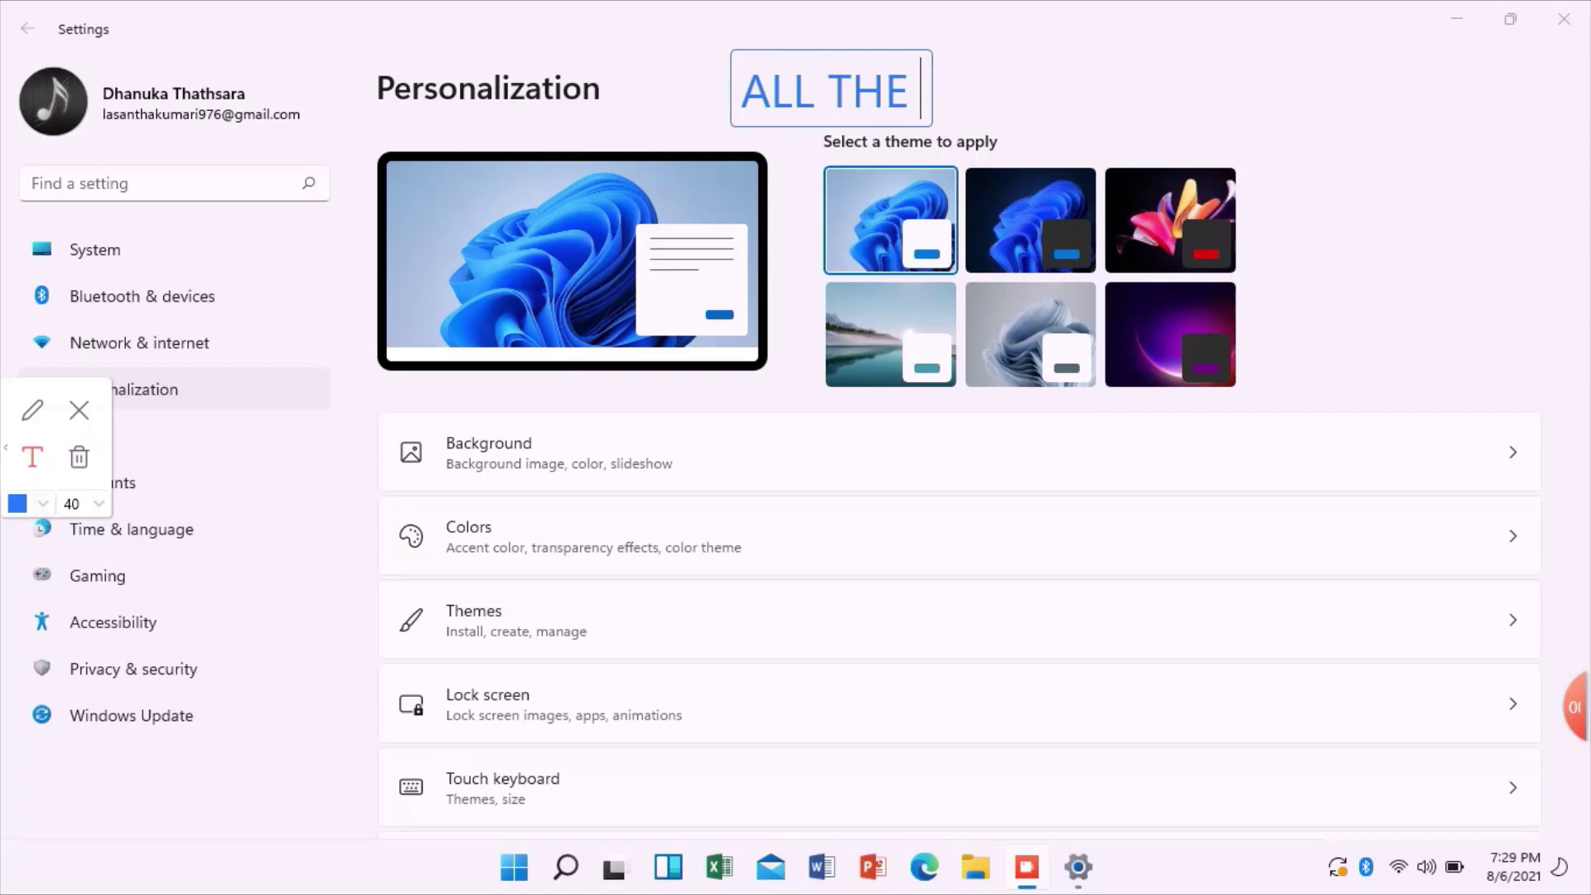
{"action": "type", "text": " new  w"}
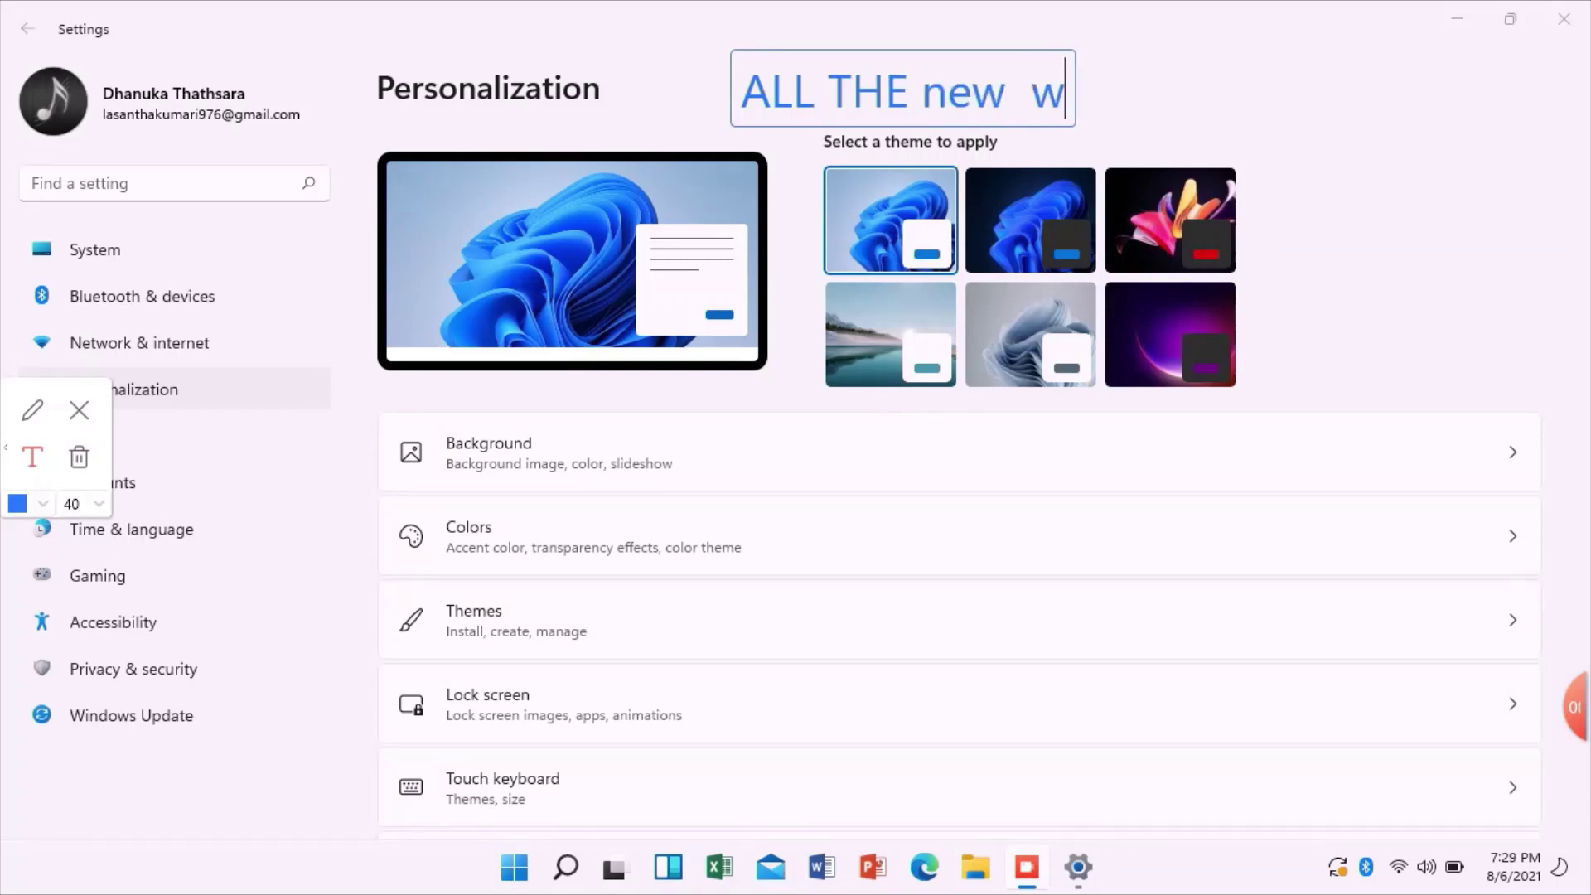
{"action": "type", "text": "allpap"}
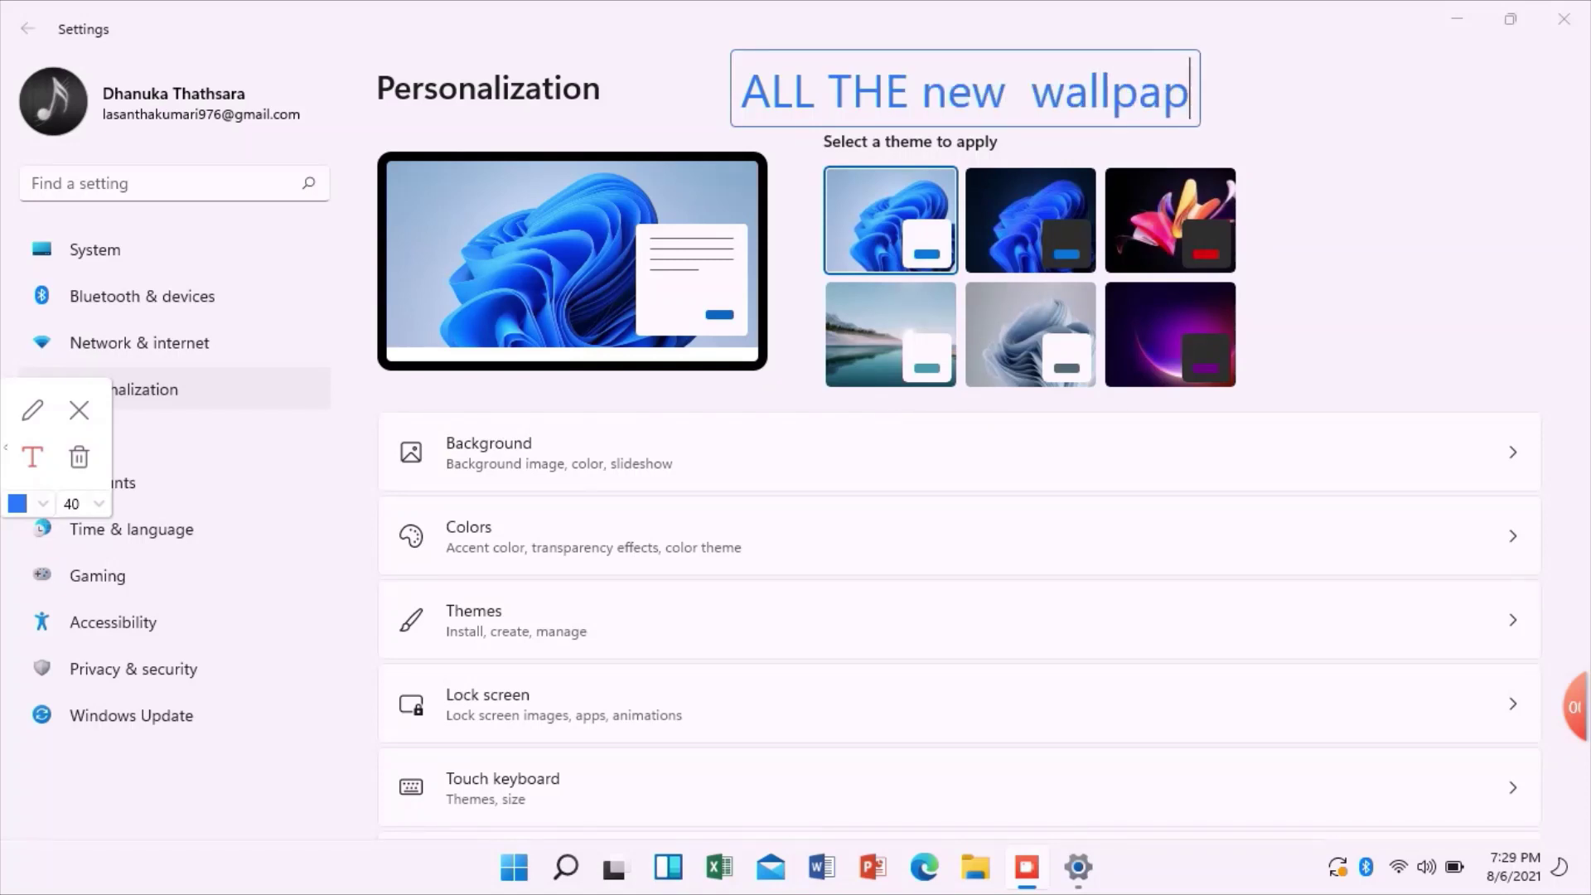
{"action": "type", "text": "ers"}
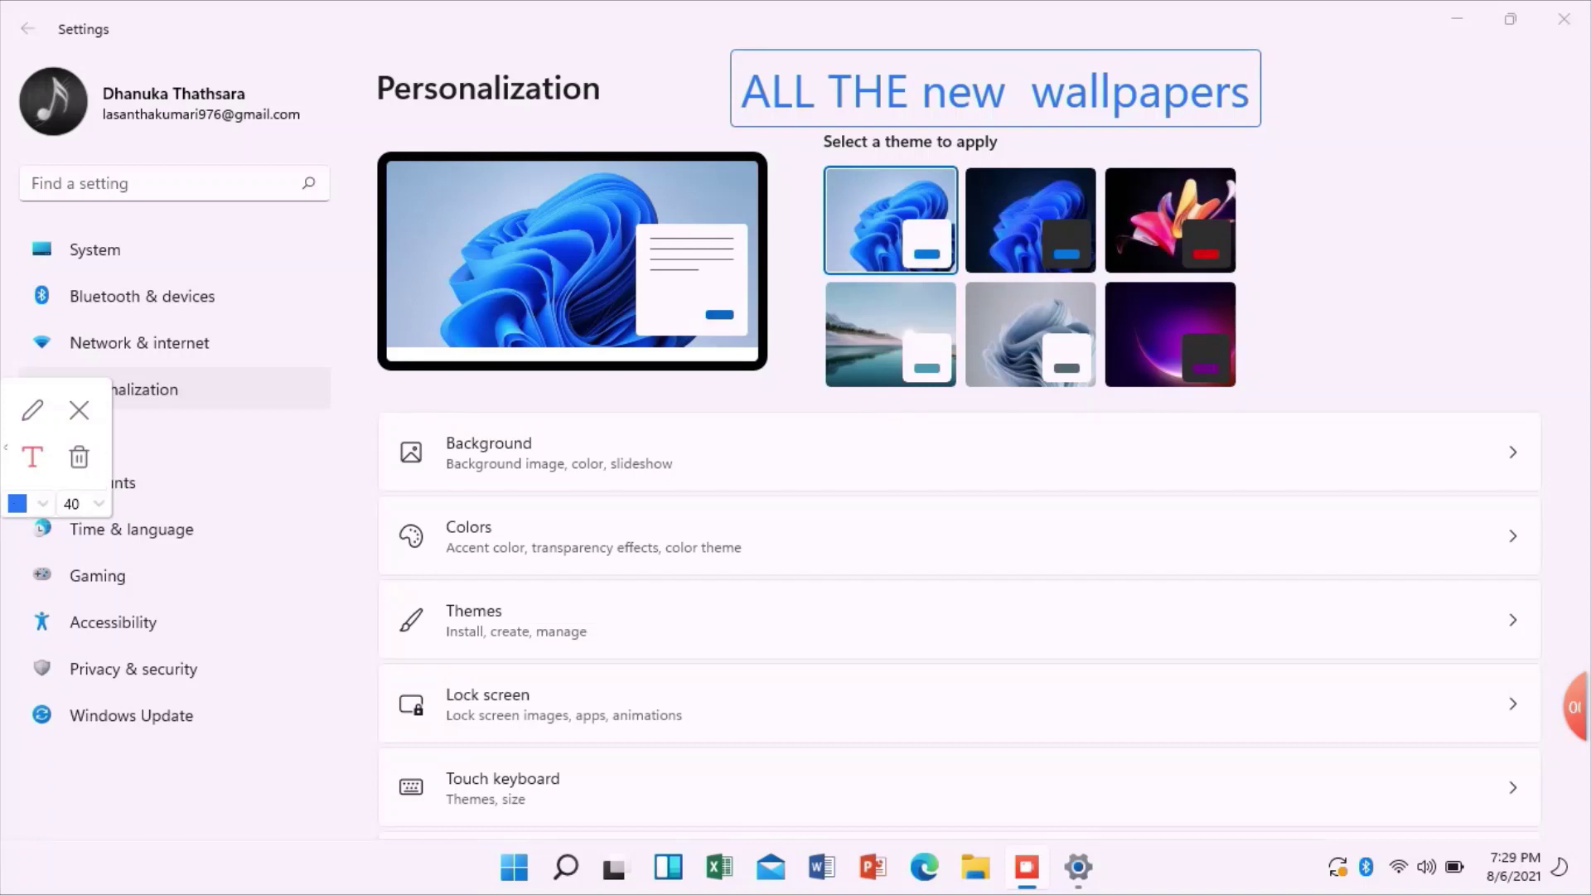
{"action": "left_click", "coordinate": [80, 412]}
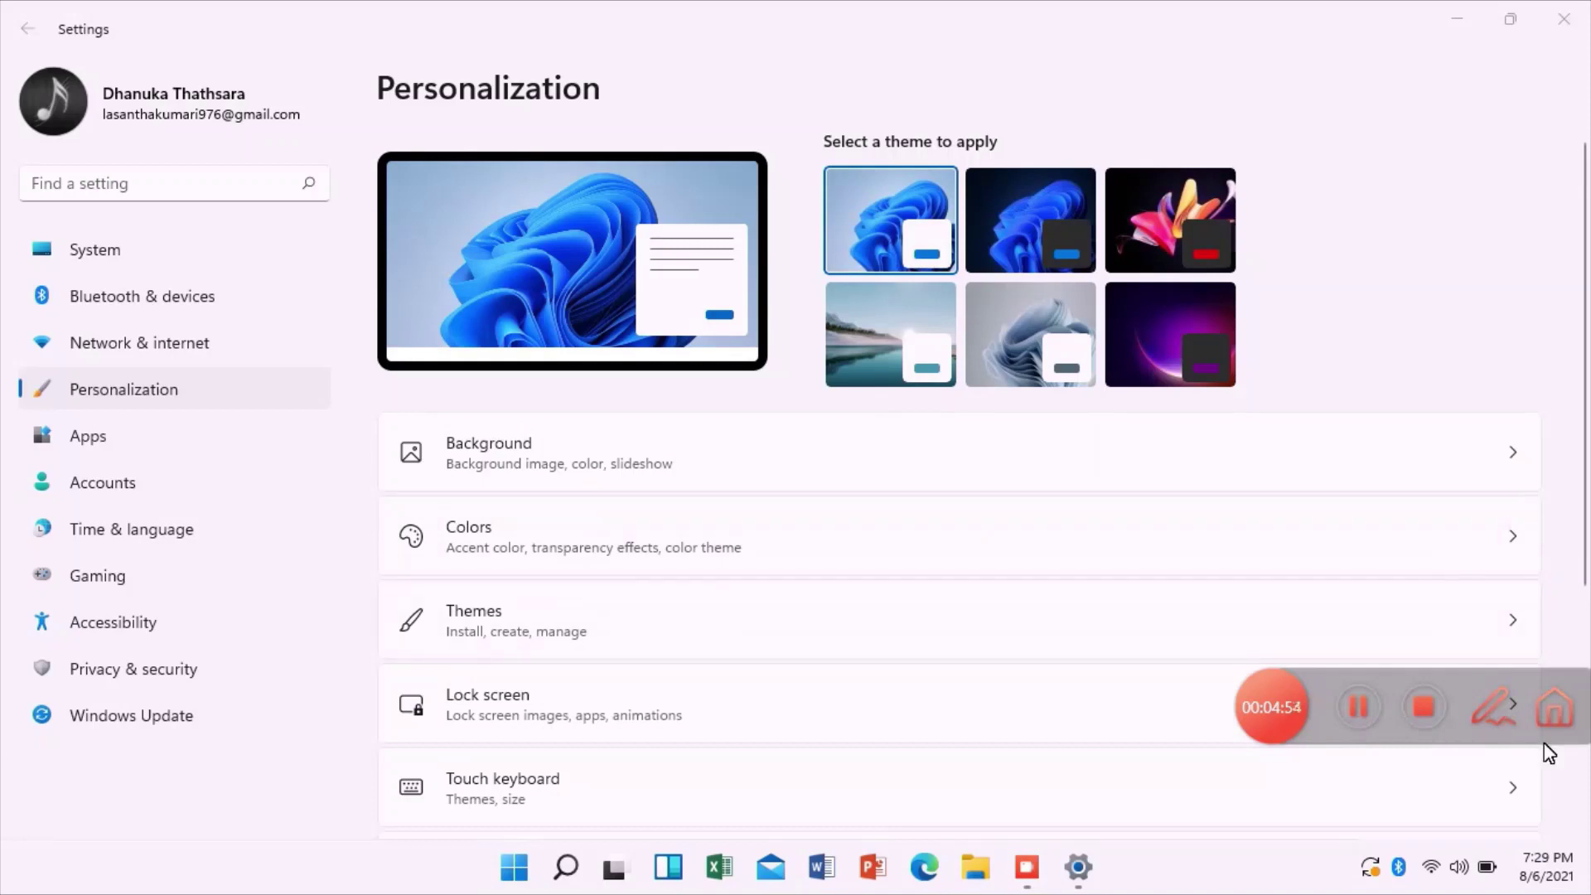
{"action": "left_click", "coordinate": [1500, 703]}
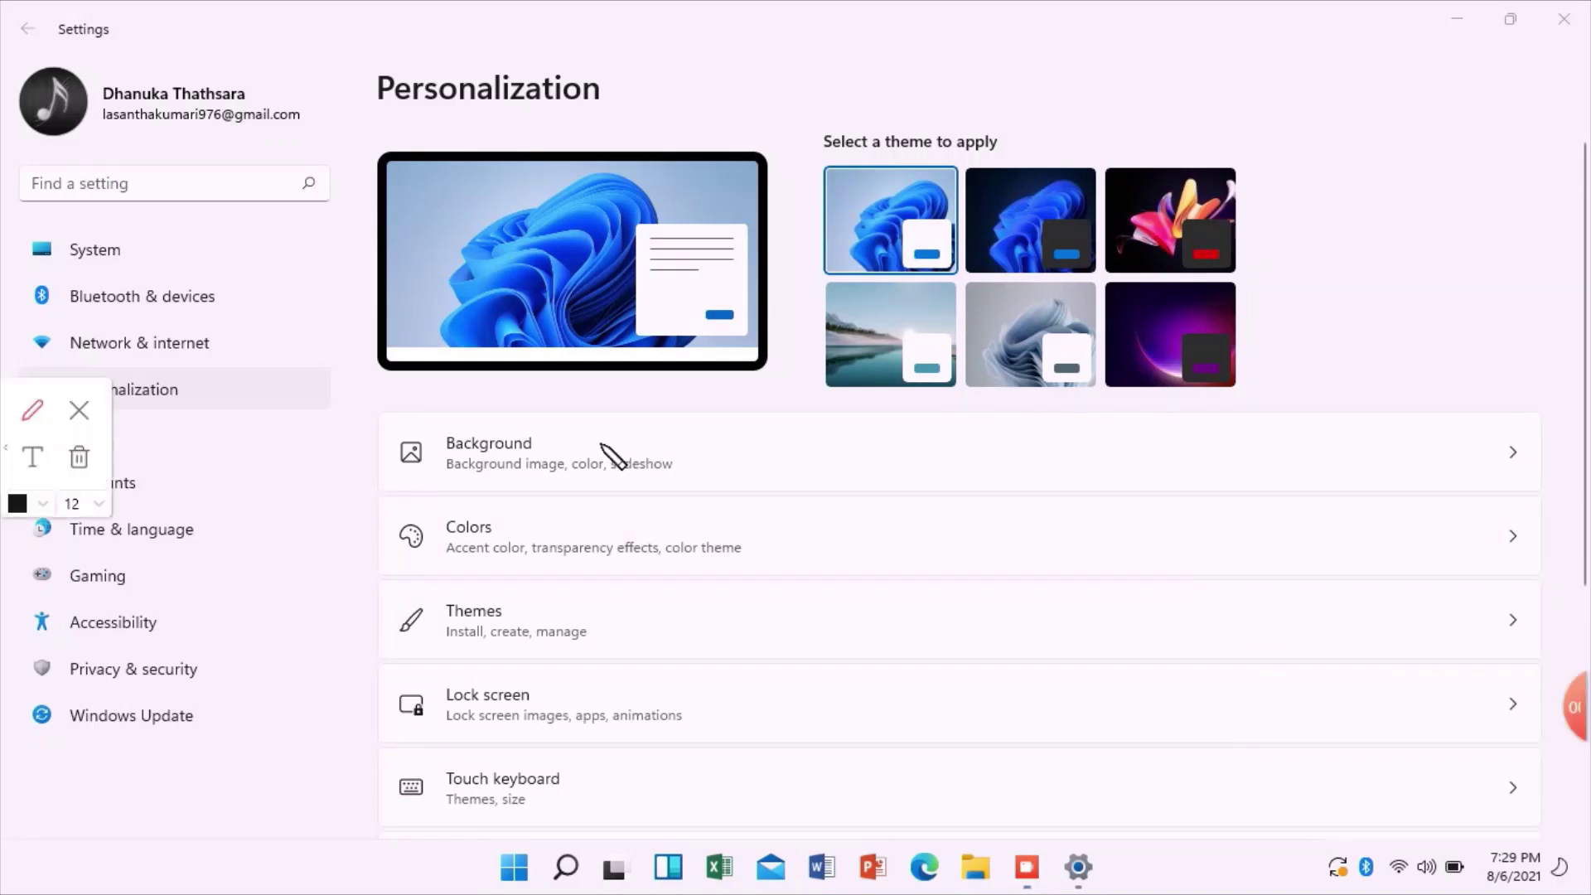
{"action": "left_click", "coordinate": [83, 411]}
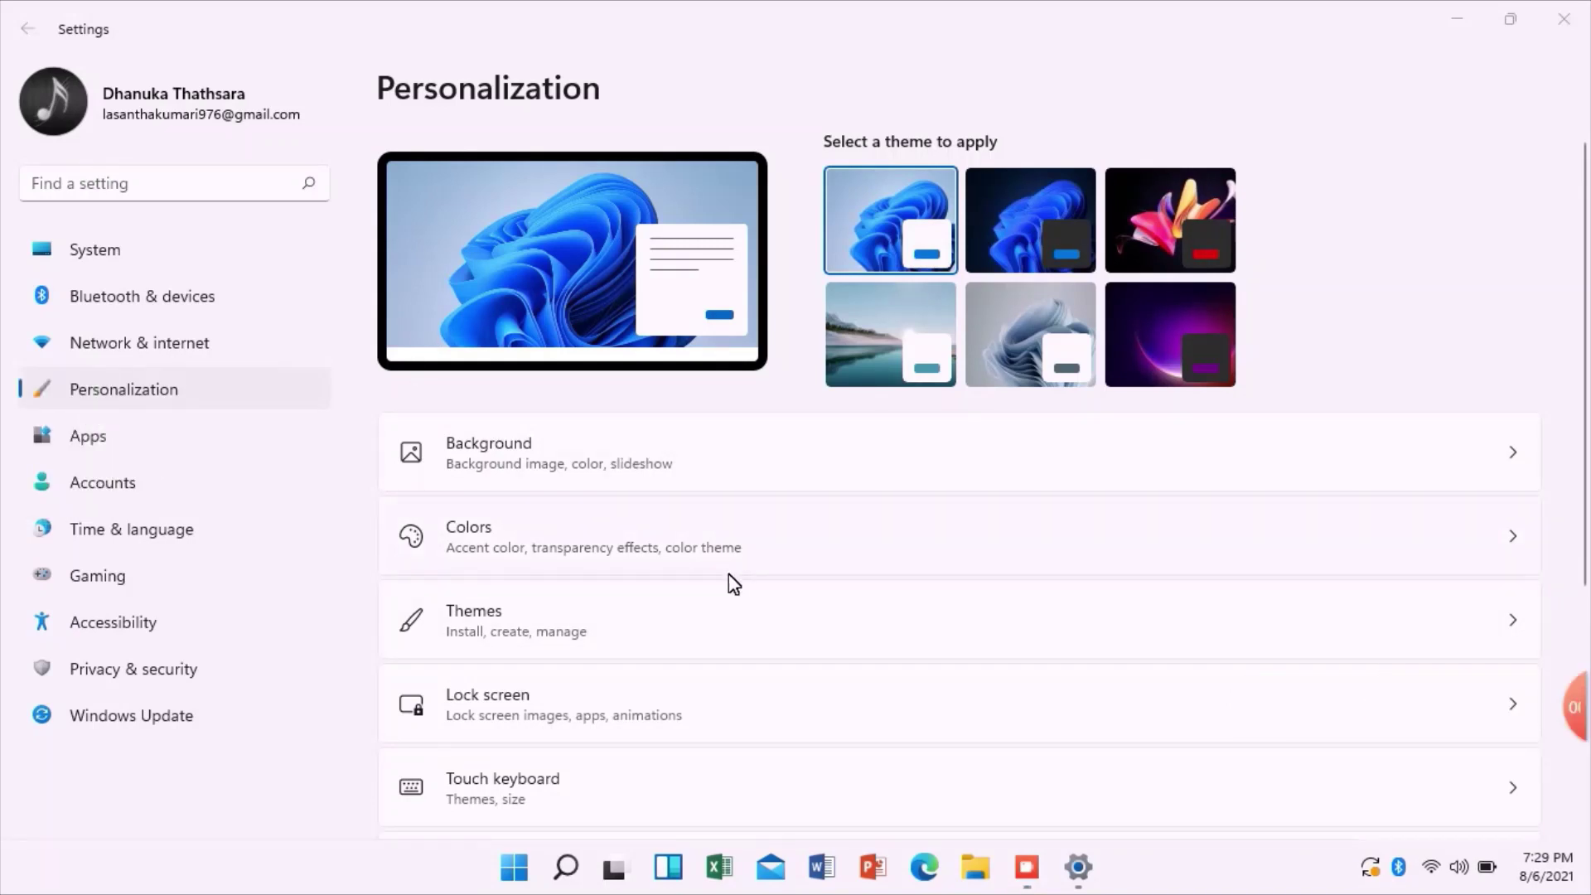
Look at the Themes page and go back to the Personalization overview
{"action": "left_click", "coordinate": [688, 628]}
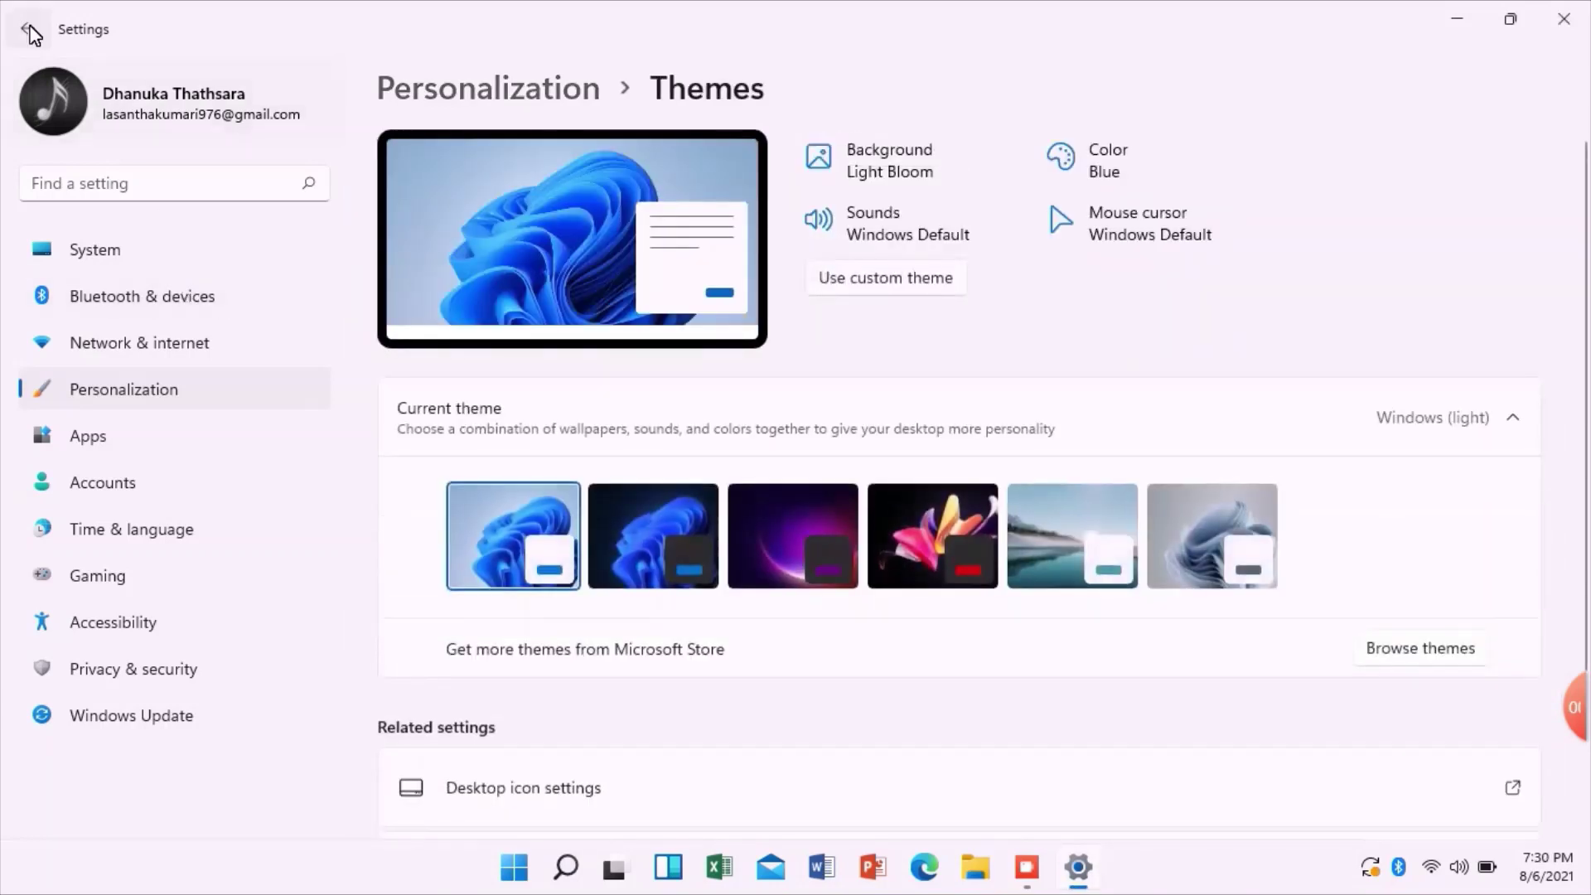
{"action": "left_click", "coordinate": [29, 27]}
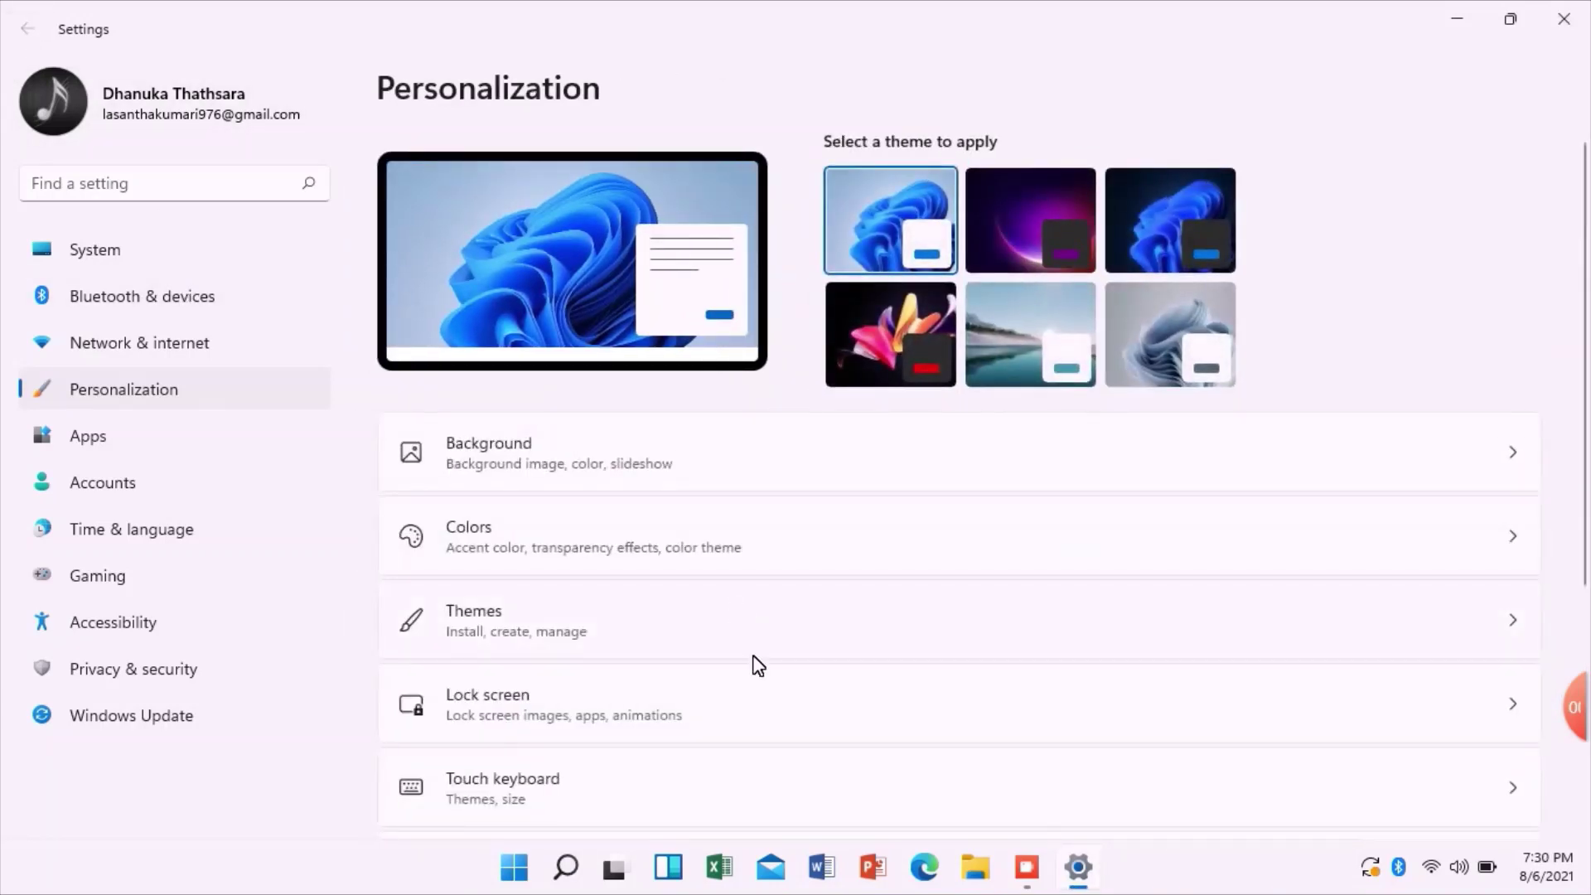
Open the lock screen settings, switch the lock screen personalization to Picture, and set it back to Windows spotlight
{"action": "left_click", "coordinate": [882, 724]}
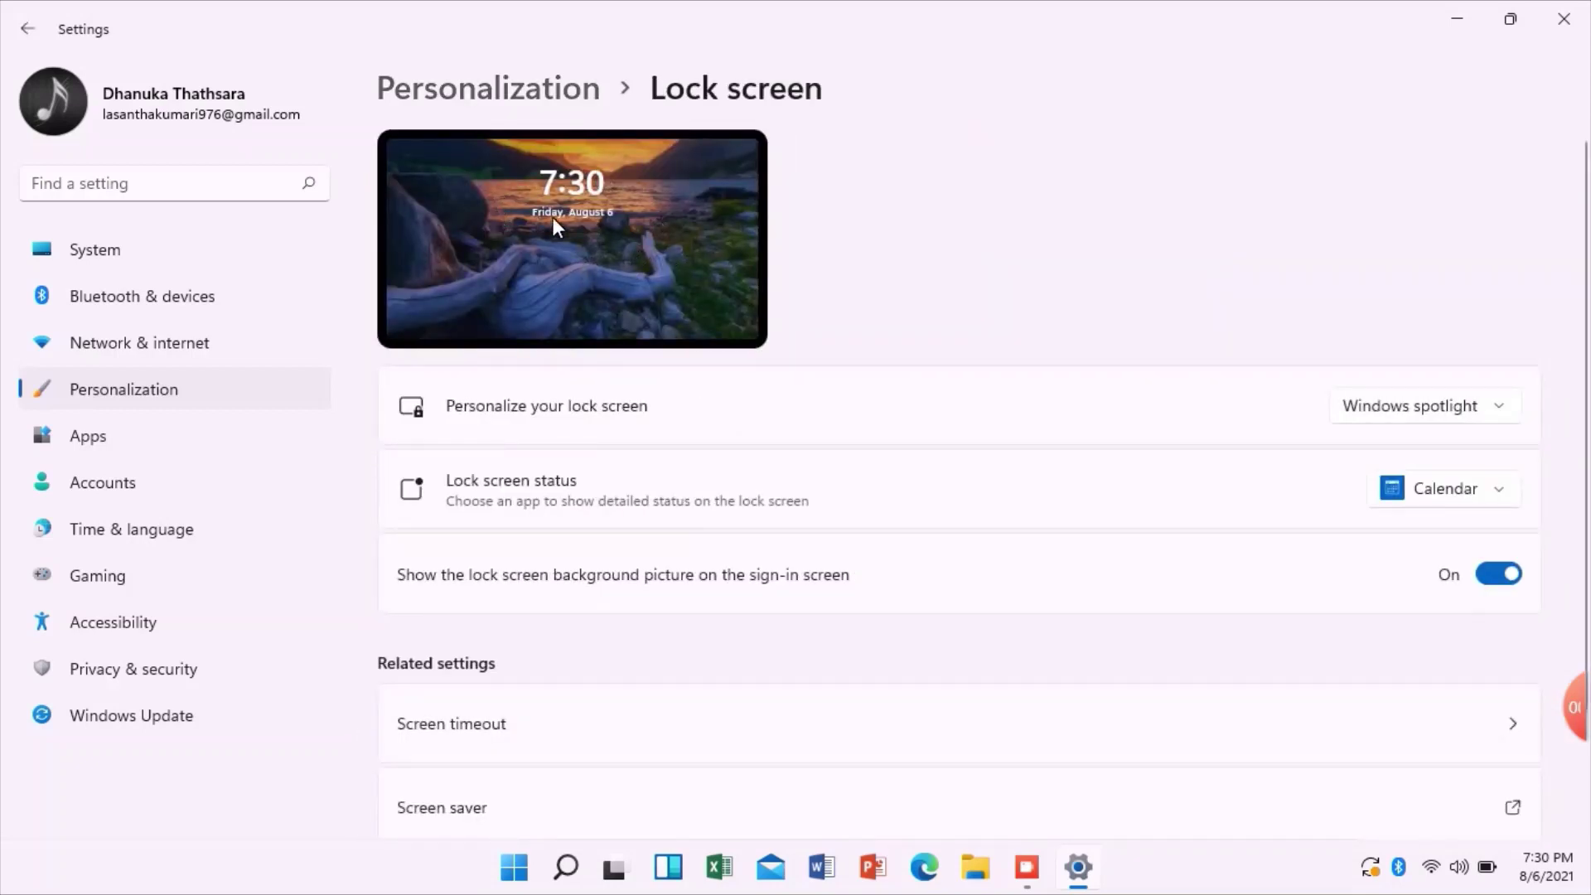
{"action": "left_click", "coordinate": [1449, 398]}
{"action": "left_click", "coordinate": [1404, 451]}
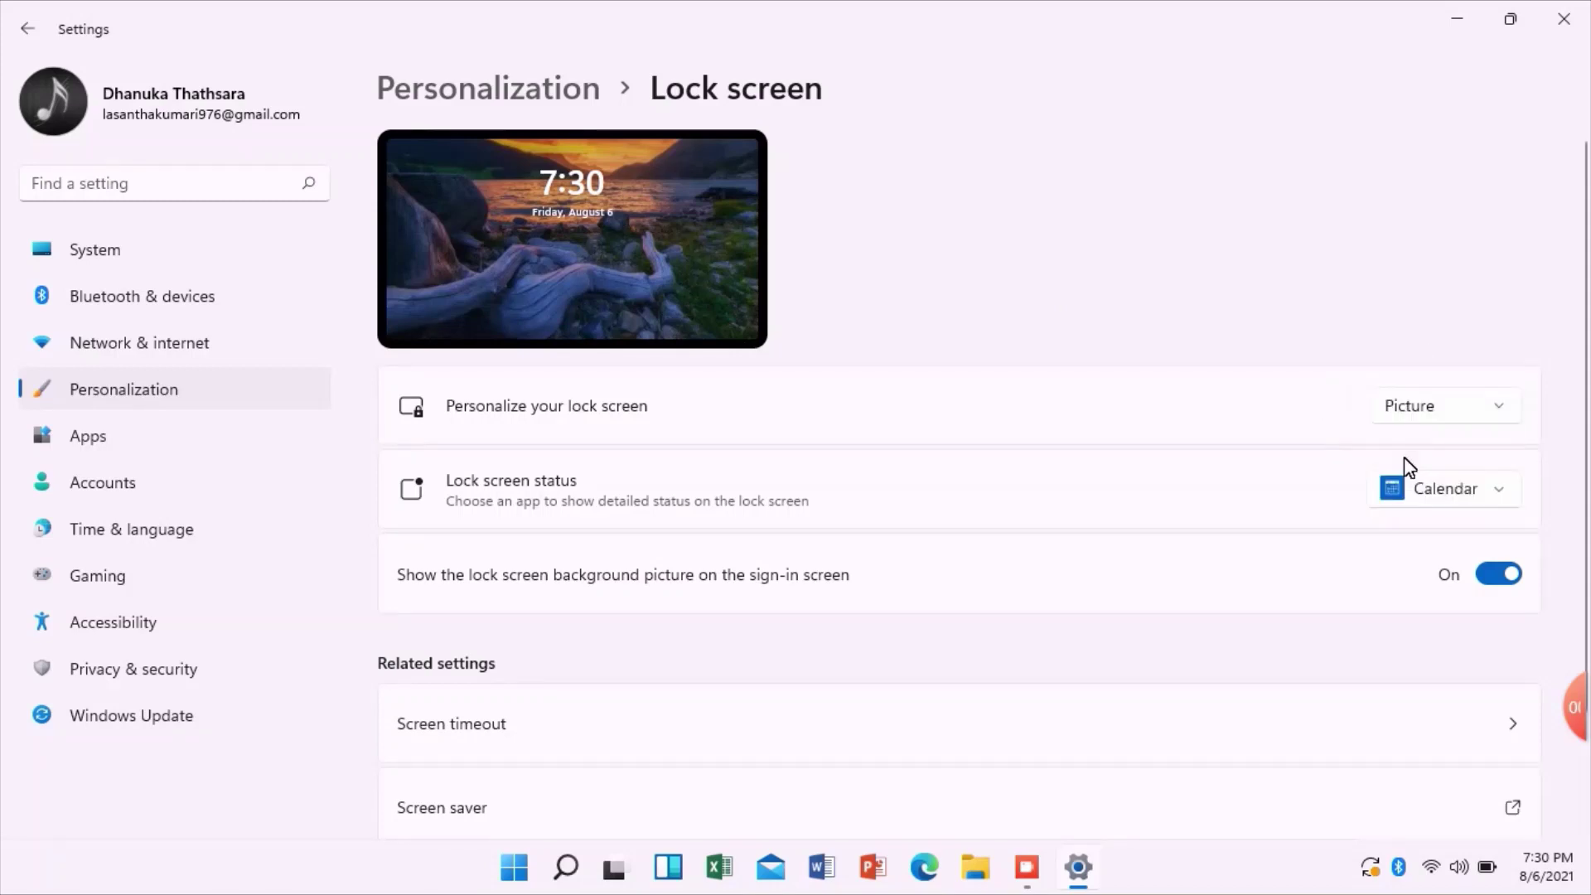
{"action": "left_click", "coordinate": [1497, 402]}
{"action": "left_click", "coordinate": [1468, 405]}
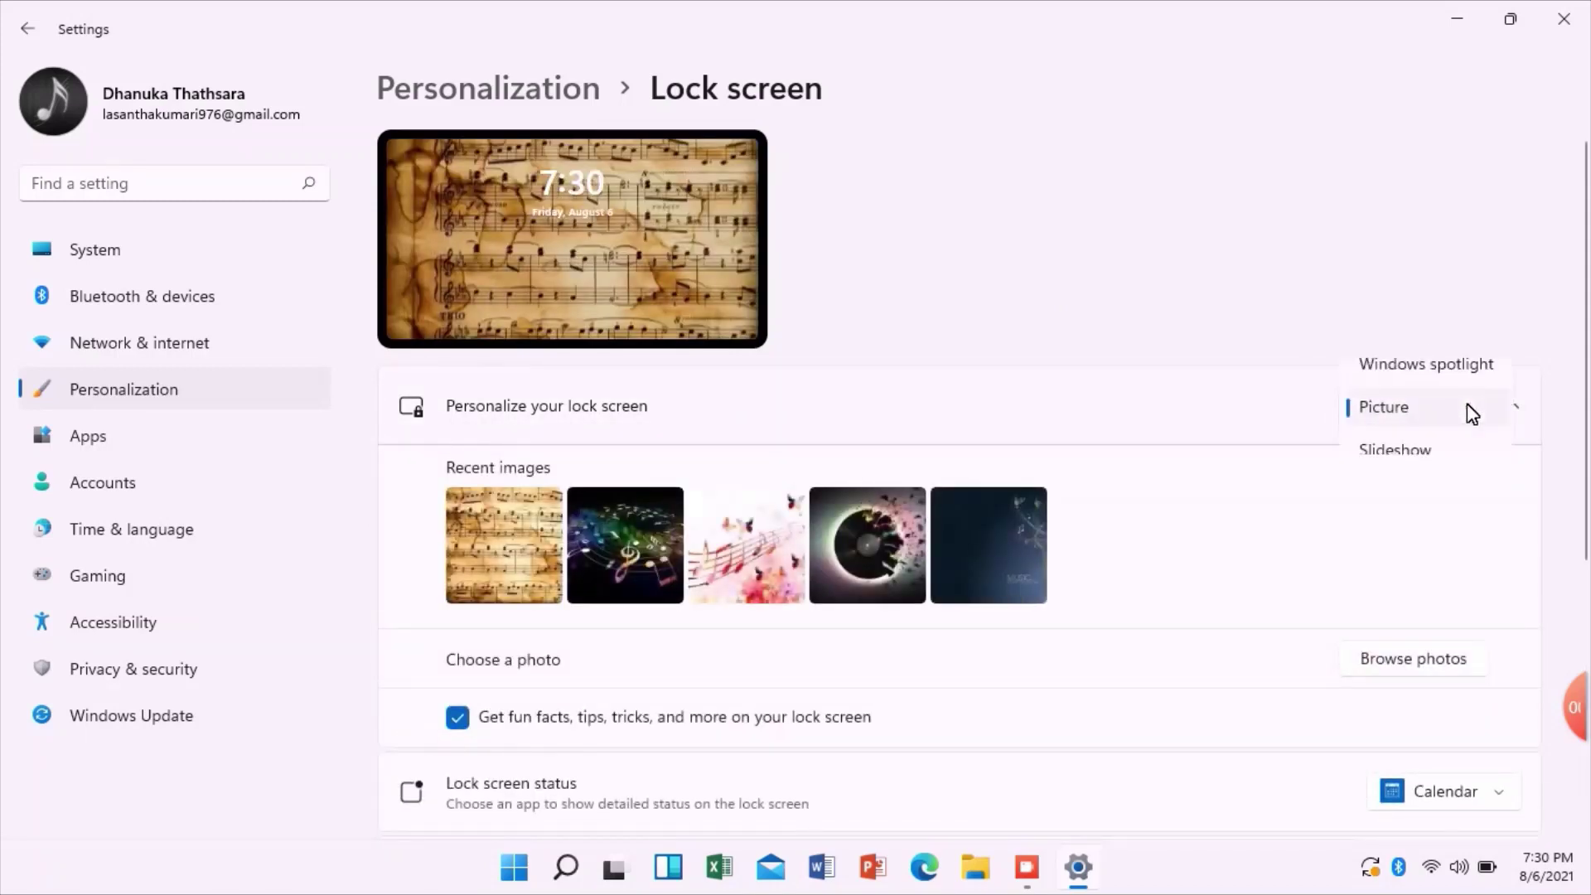
{"action": "left_click", "coordinate": [1387, 363]}
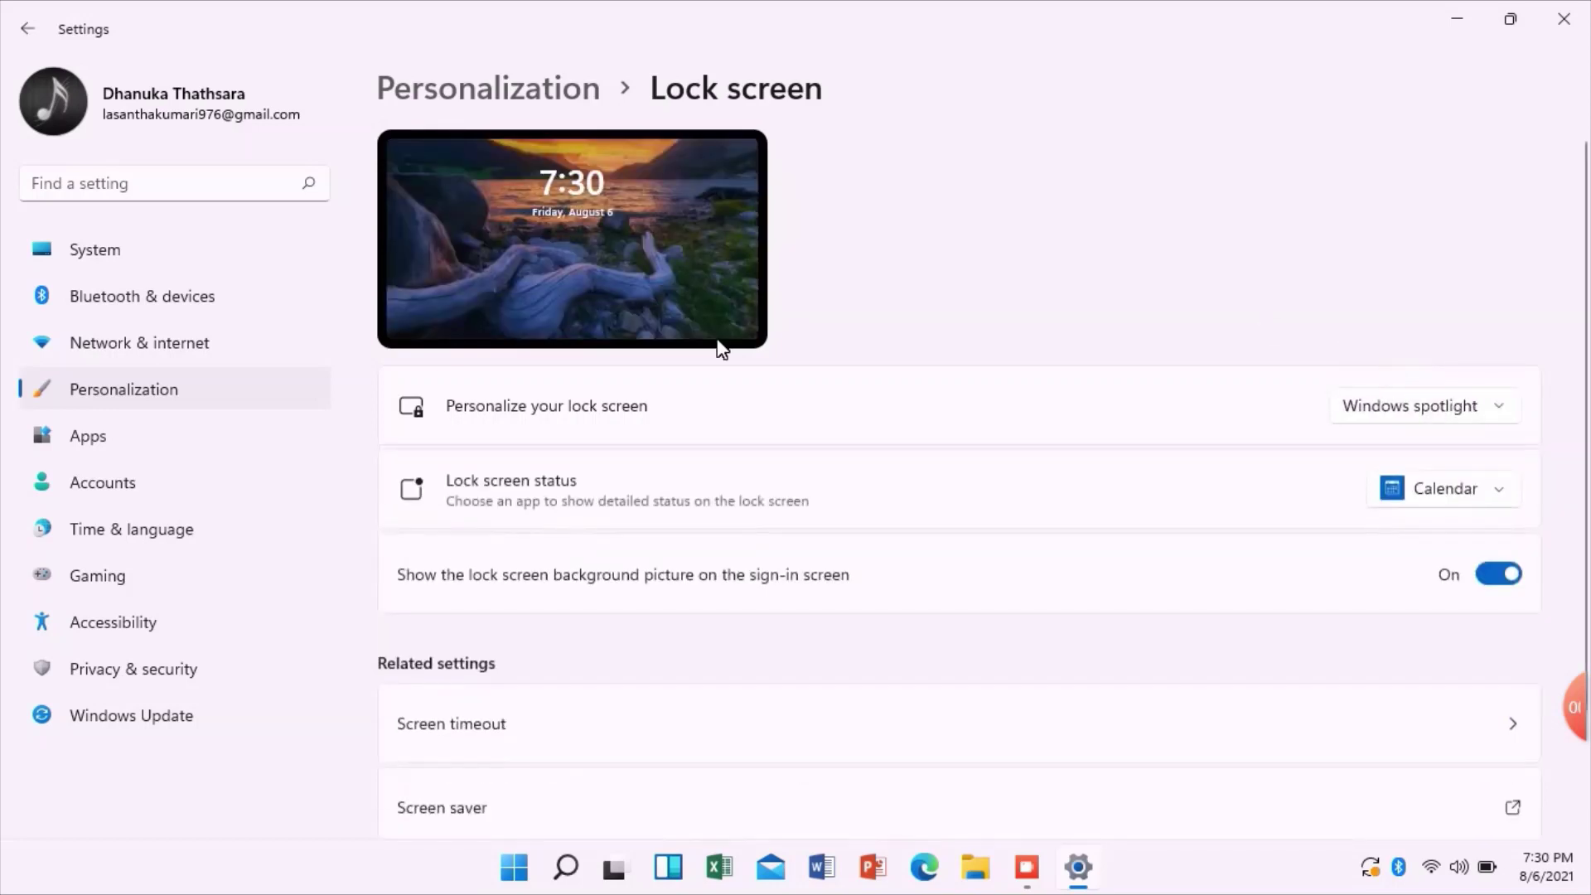
Leave the lock screen page and close Settings to show the desktop
{"action": "left_click", "coordinate": [30, 28]}
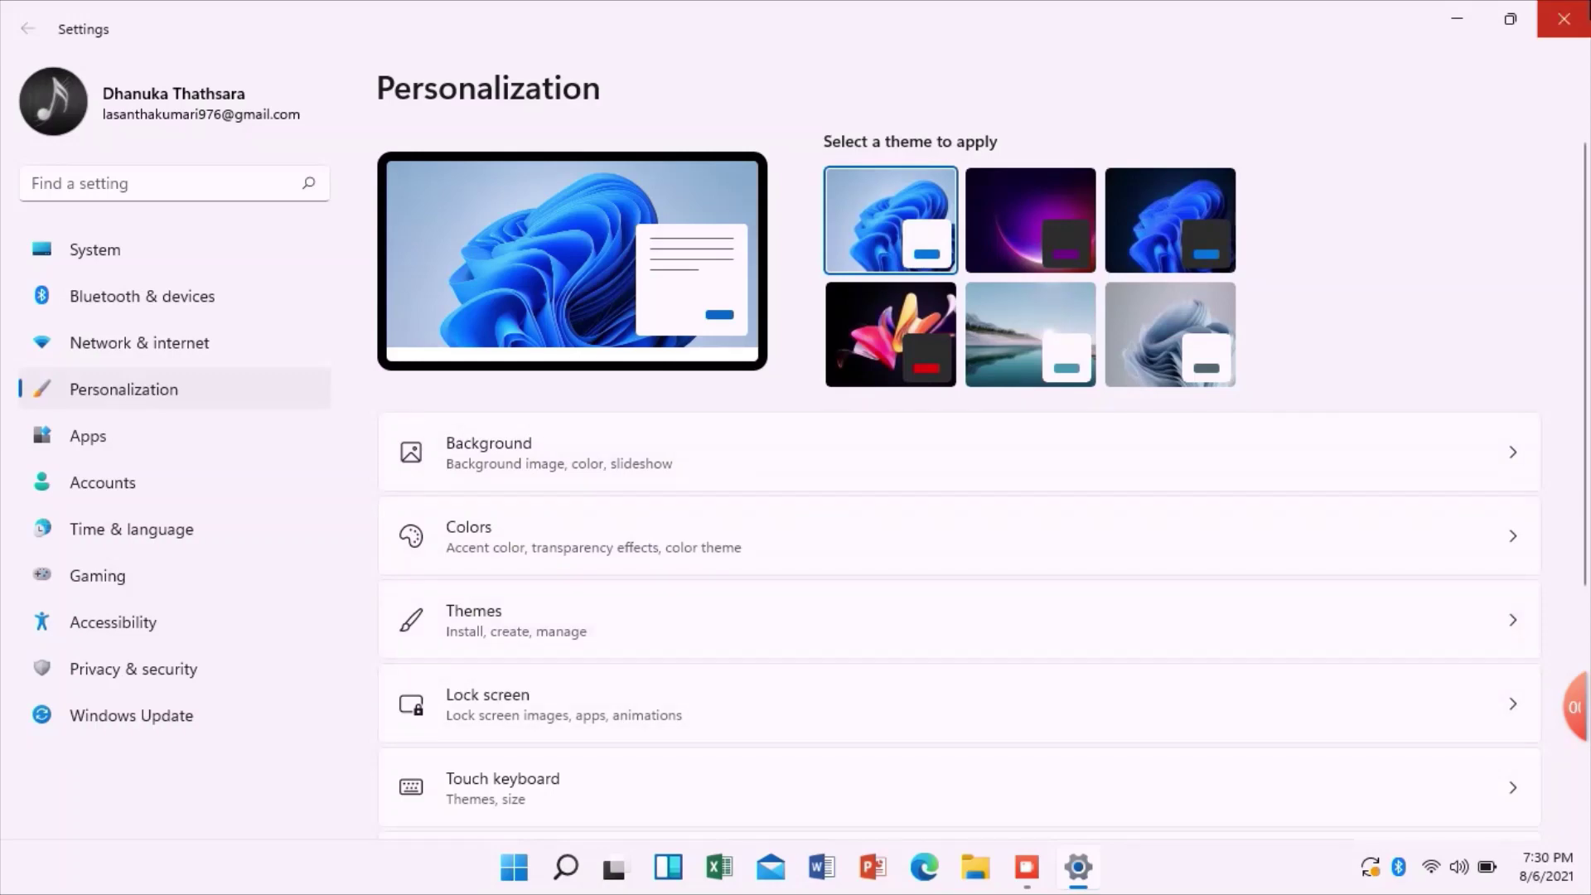
{"action": "left_click", "coordinate": [1564, 18]}
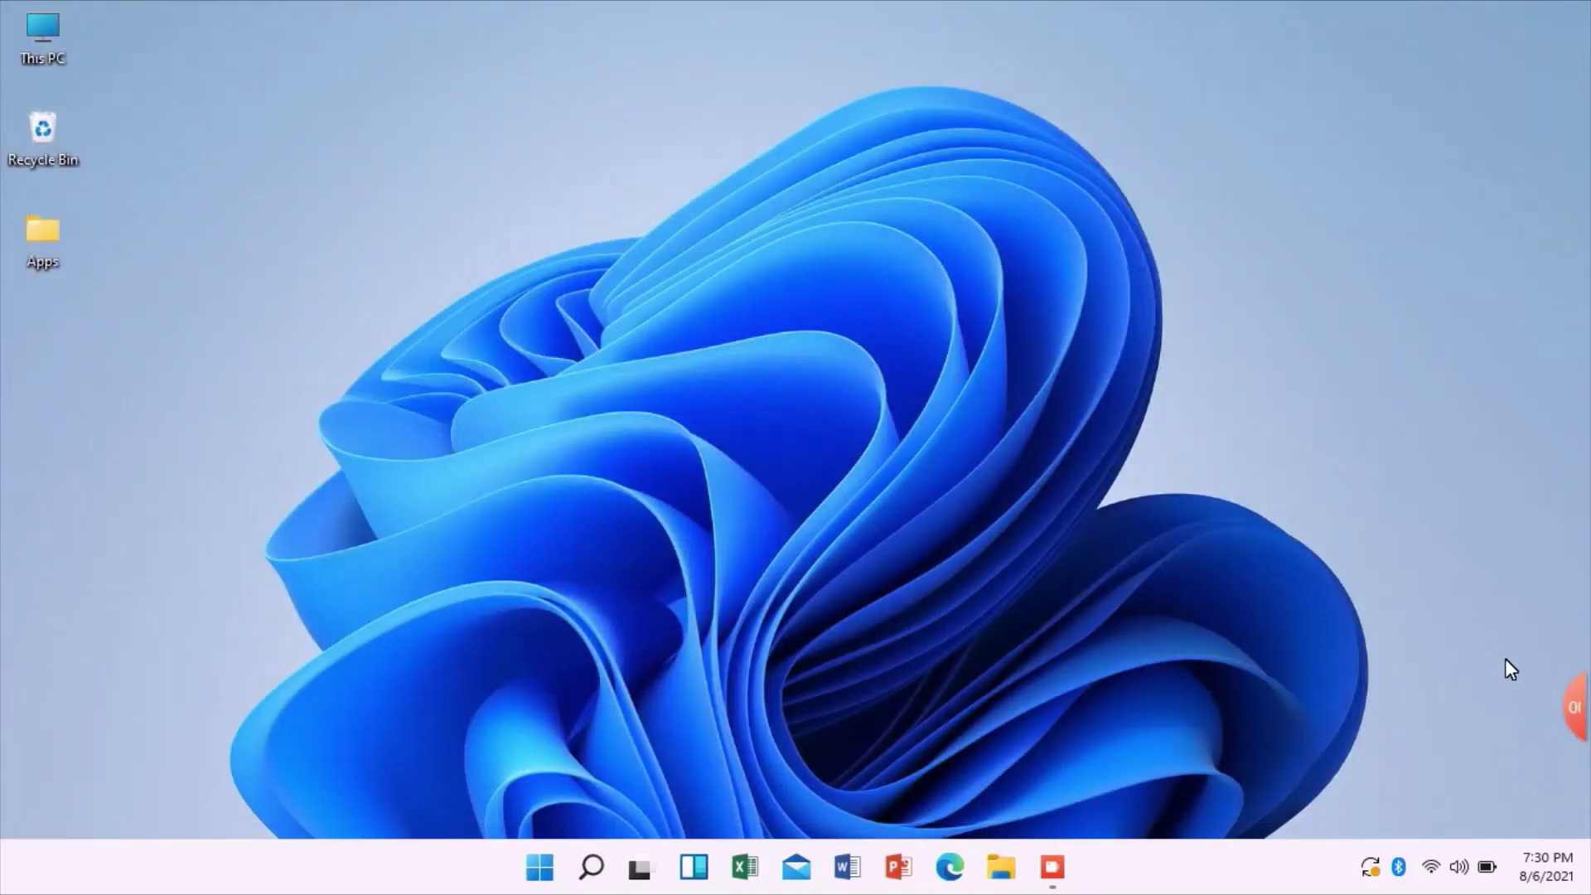
Open the This PC window from the desktop, and open and dismiss the annotation tools
{"action": "double_click", "coordinate": [38, 38]}
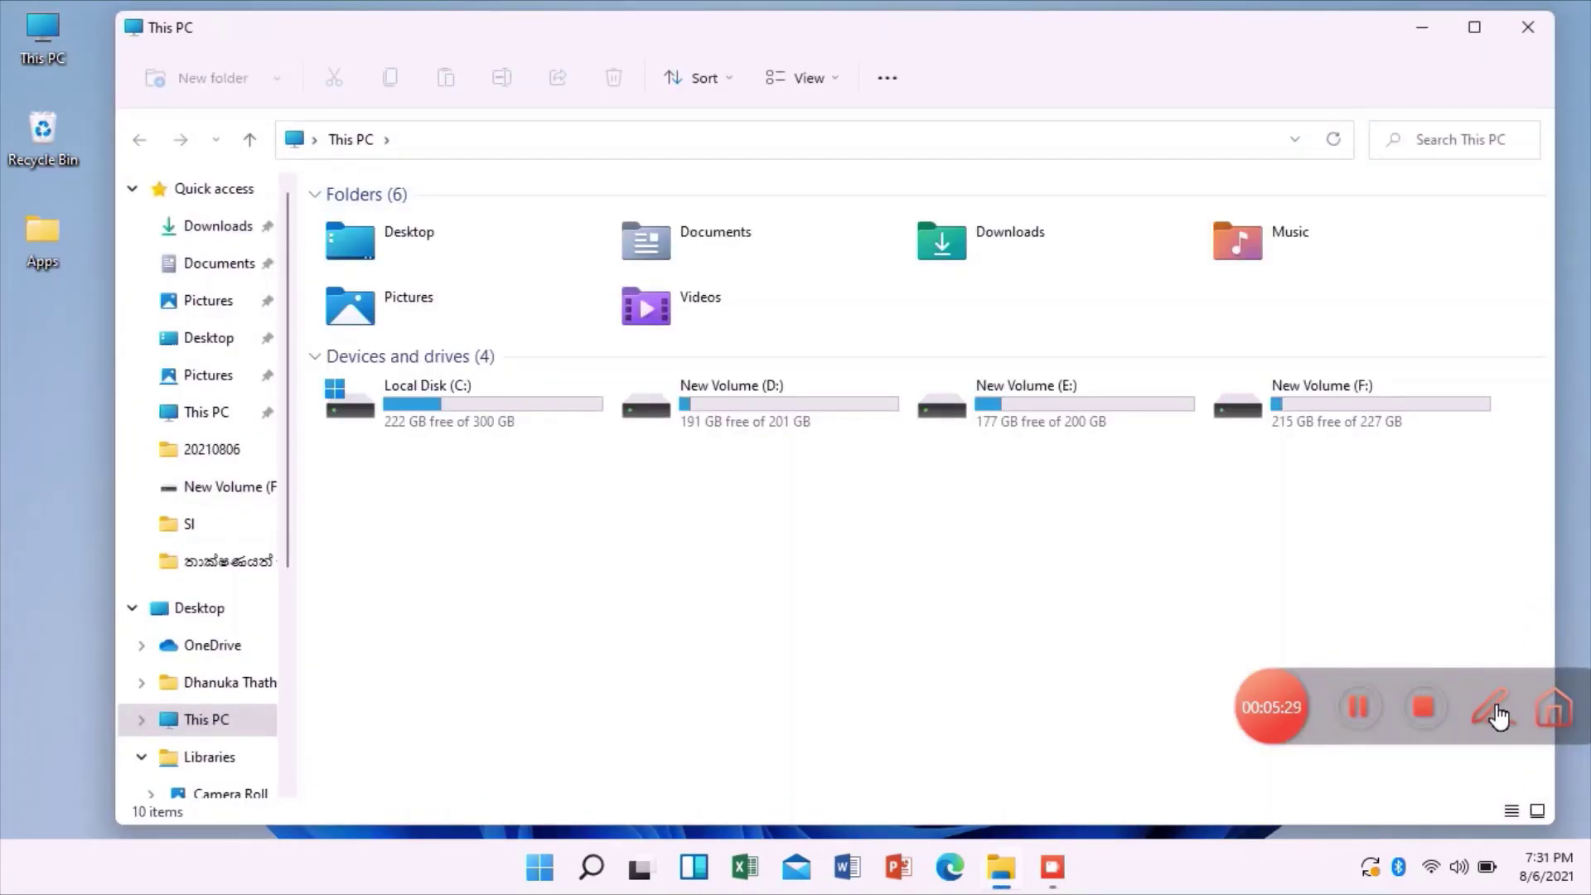
{"action": "left_click", "coordinate": [1497, 714]}
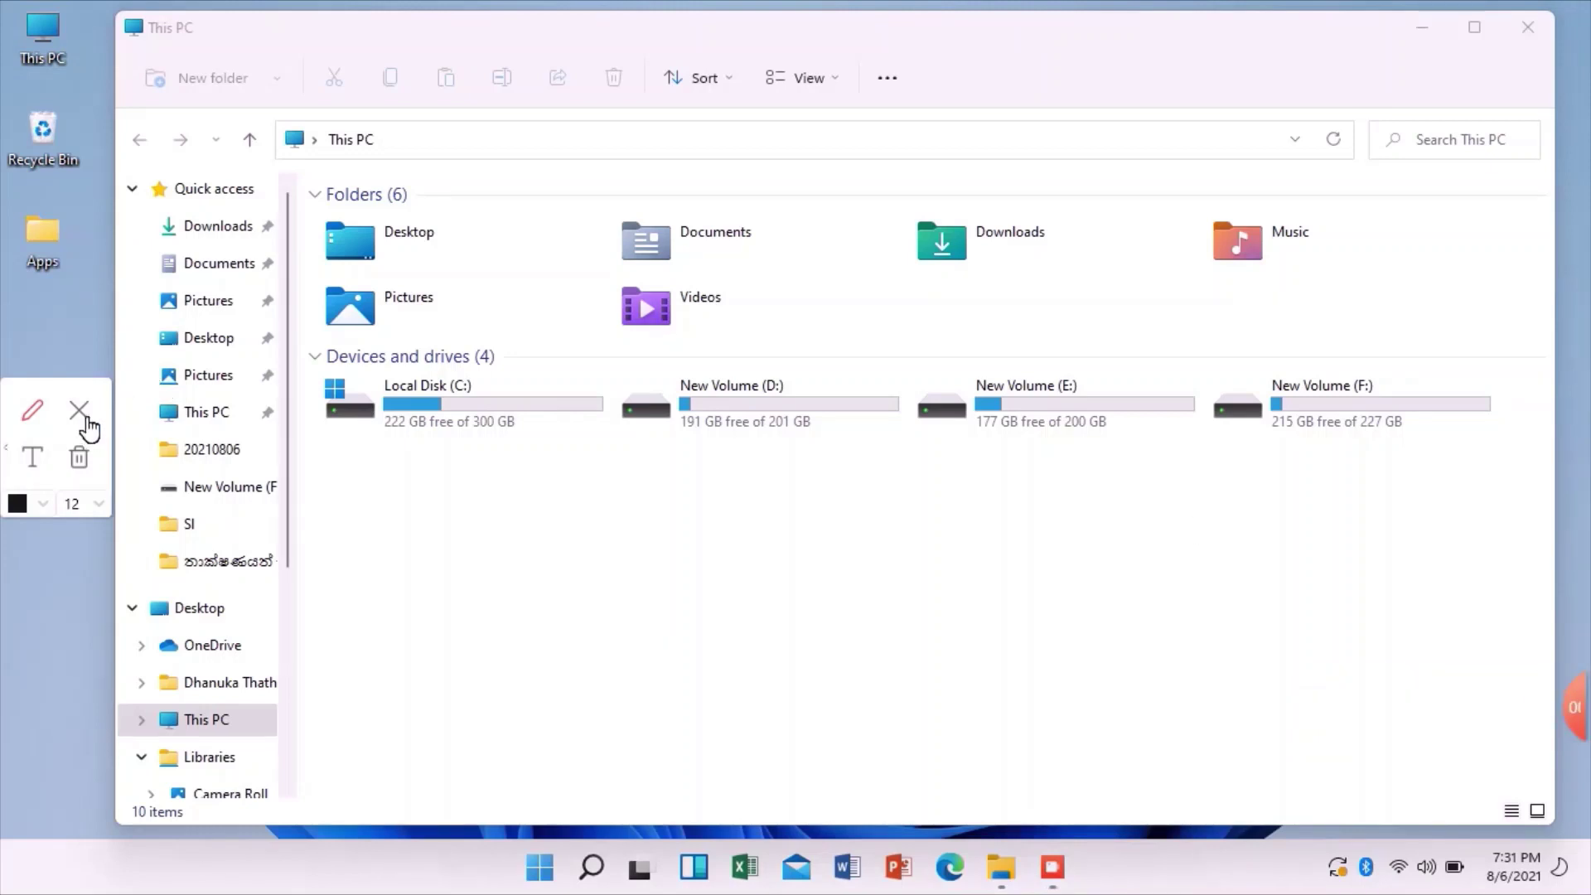
{"action": "left_click", "coordinate": [79, 410]}
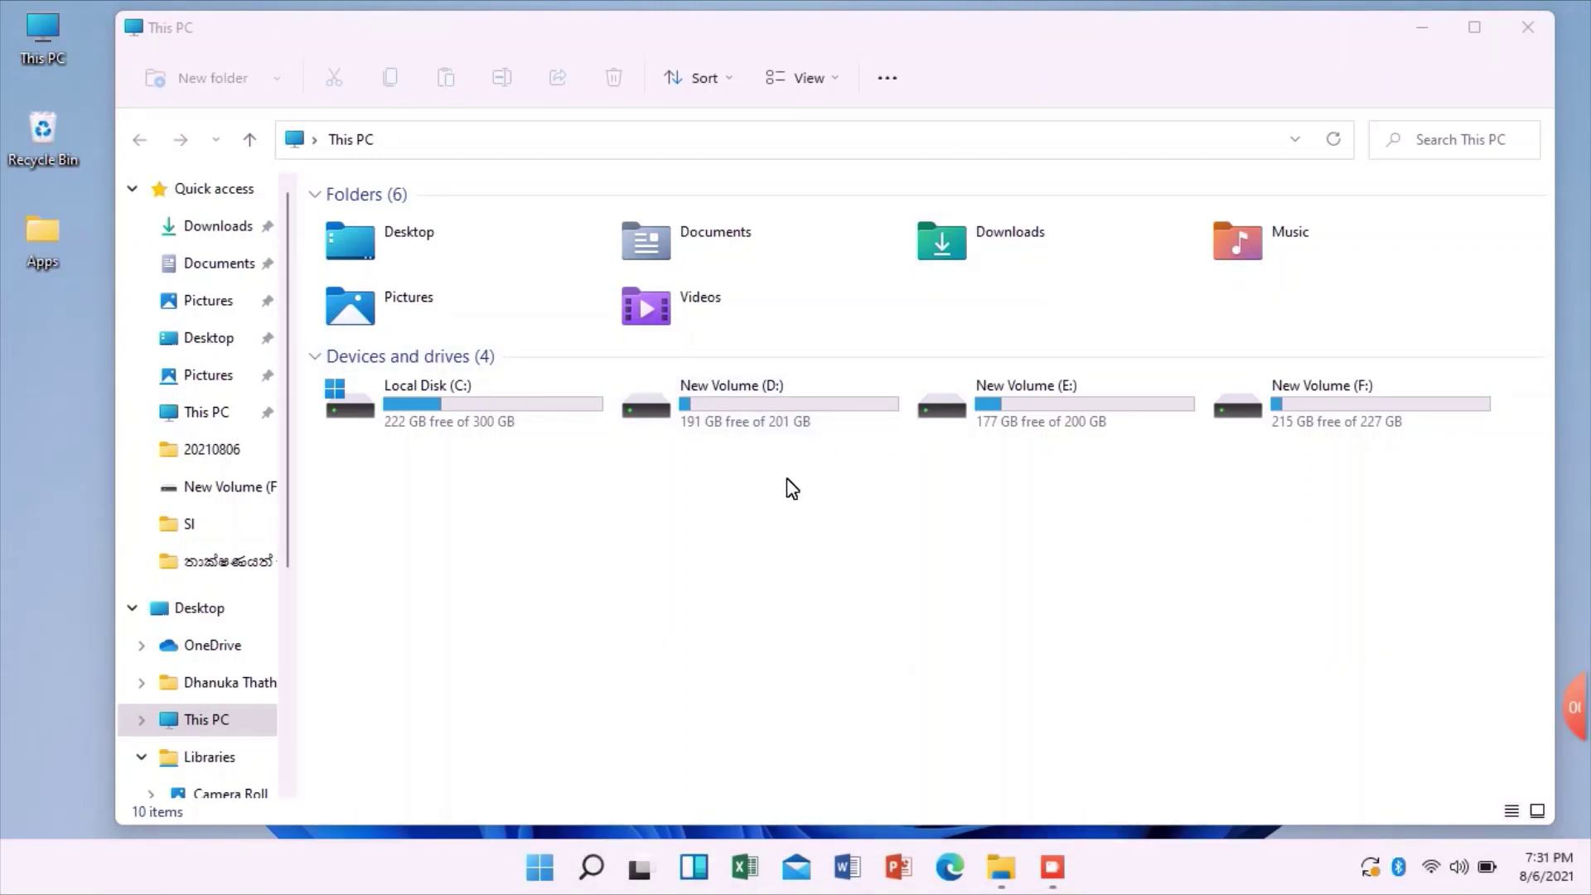
Add the text annotation "All the New Icons" in red at size 40 in the empty area below the drives
{"action": "mouse_move", "coordinate": [1575, 707]}
{"action": "left_click", "coordinate": [1500, 719]}
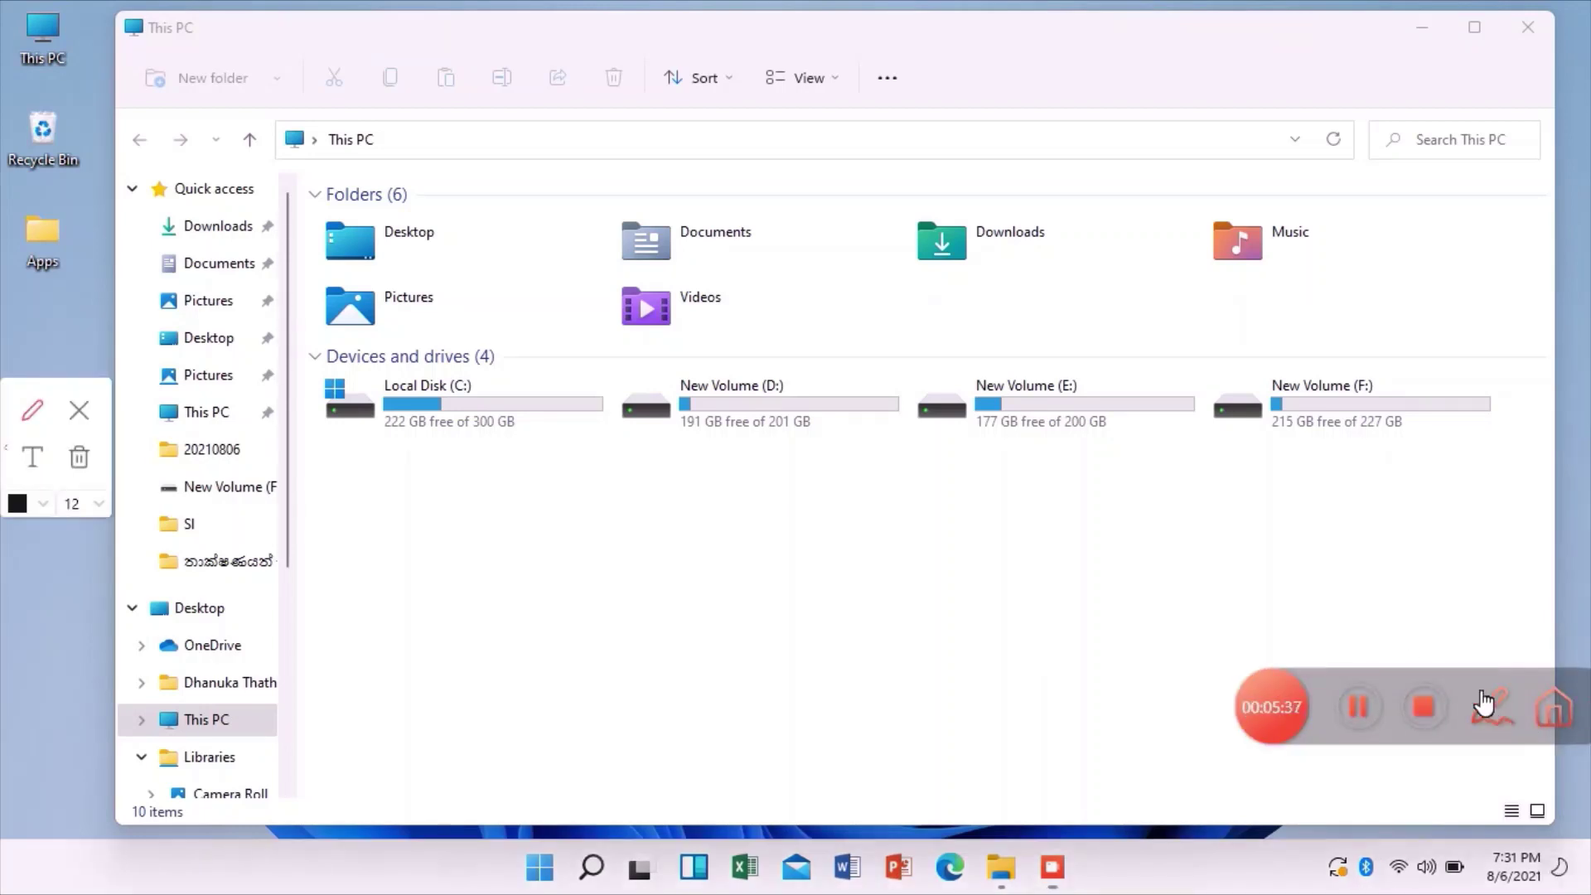
{"action": "left_click", "coordinate": [33, 460]}
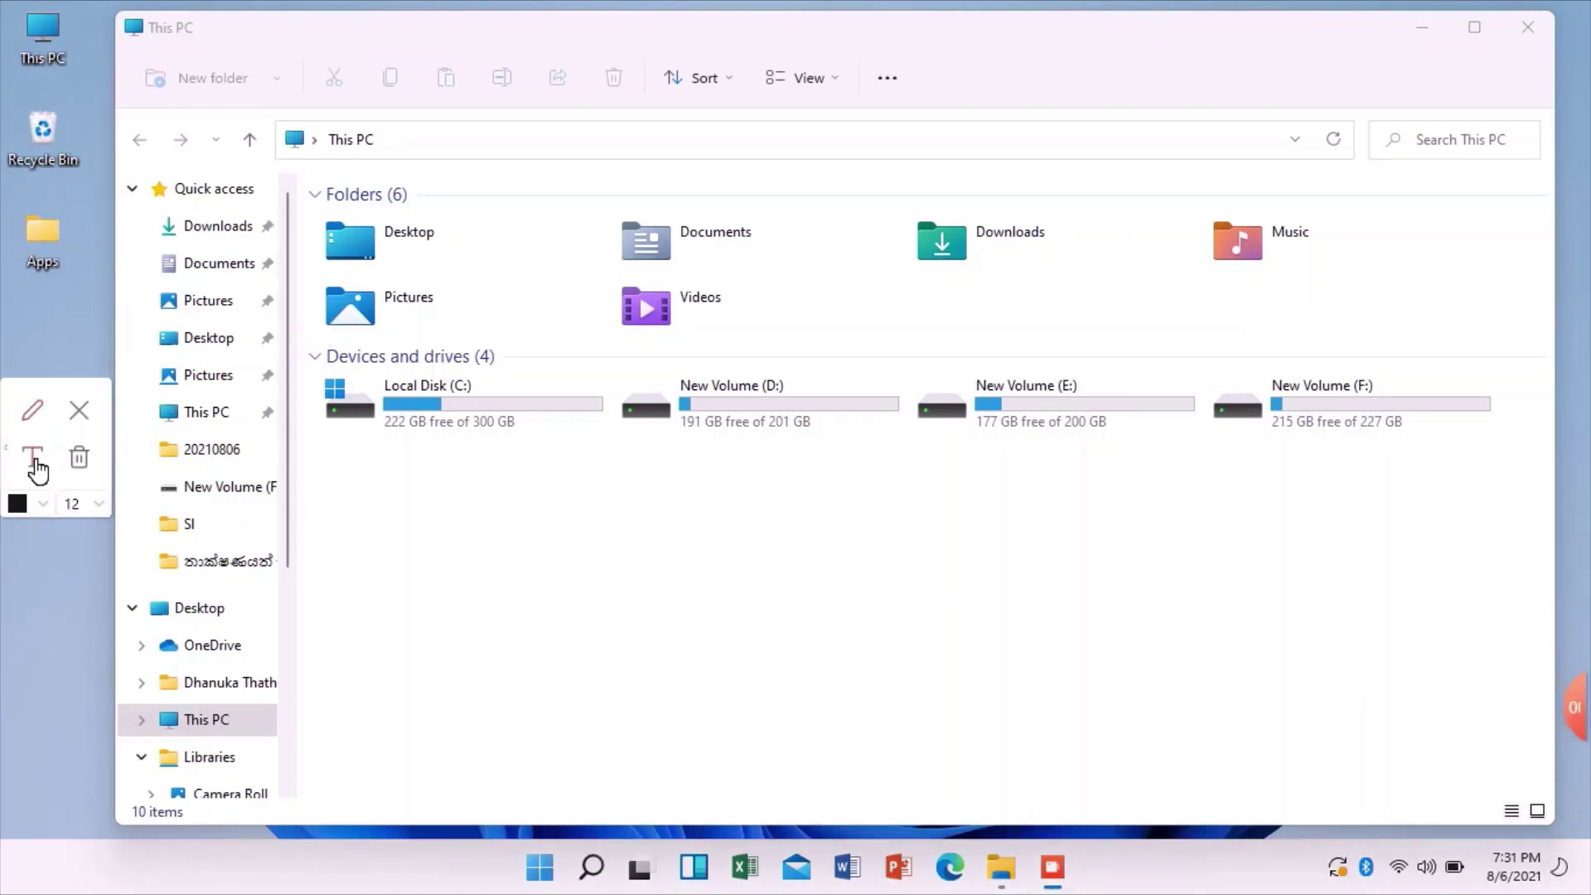
{"action": "left_click", "coordinate": [87, 509]}
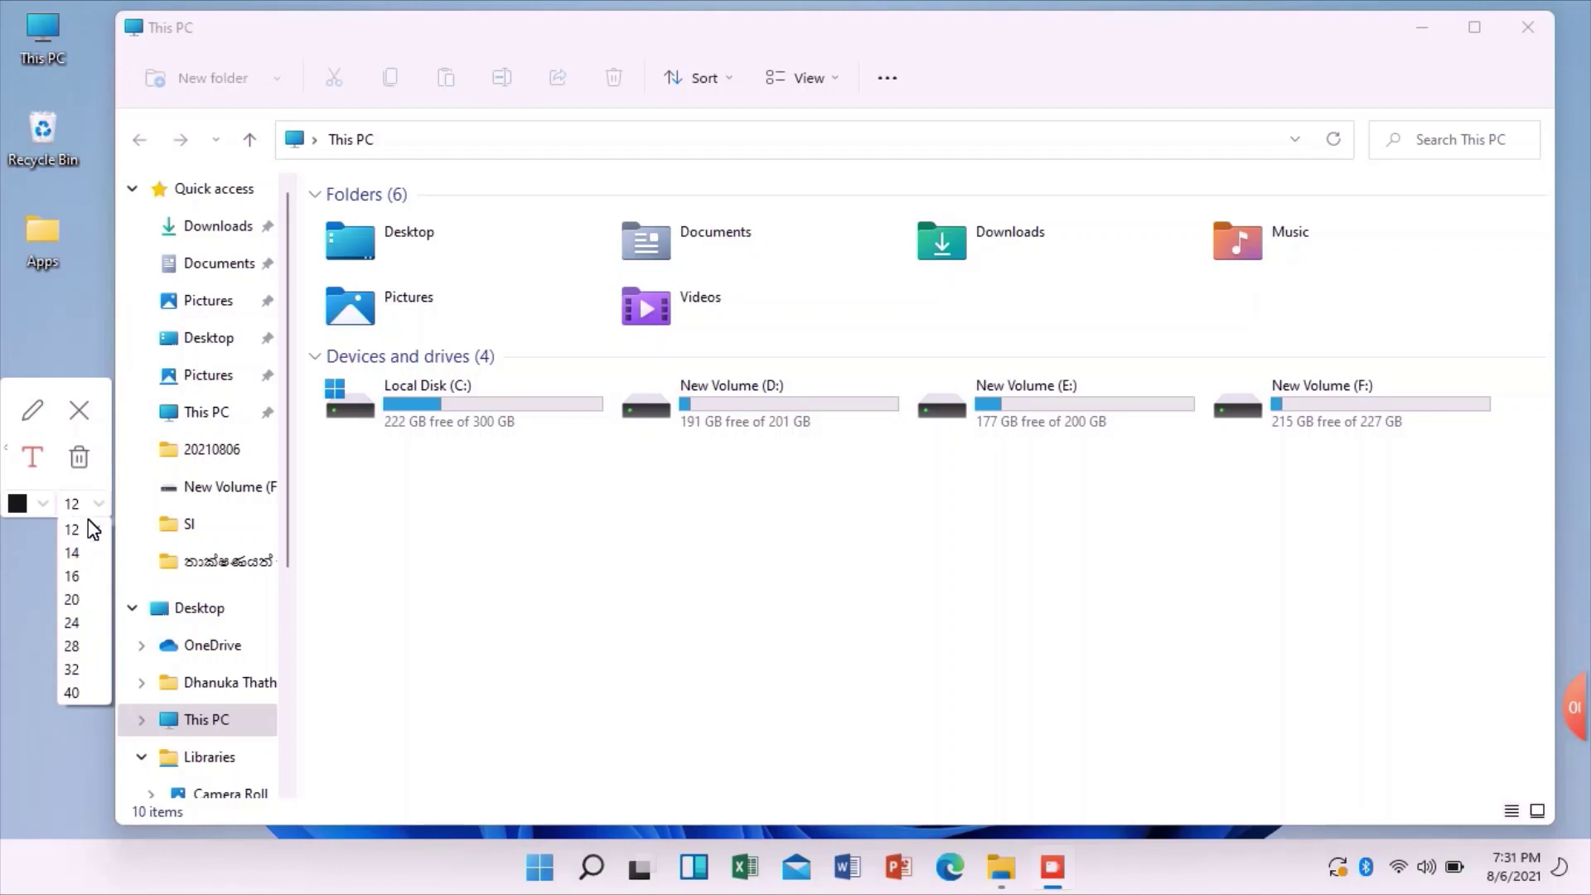
{"action": "left_click", "coordinate": [82, 688]}
{"action": "left_click", "coordinate": [44, 505]}
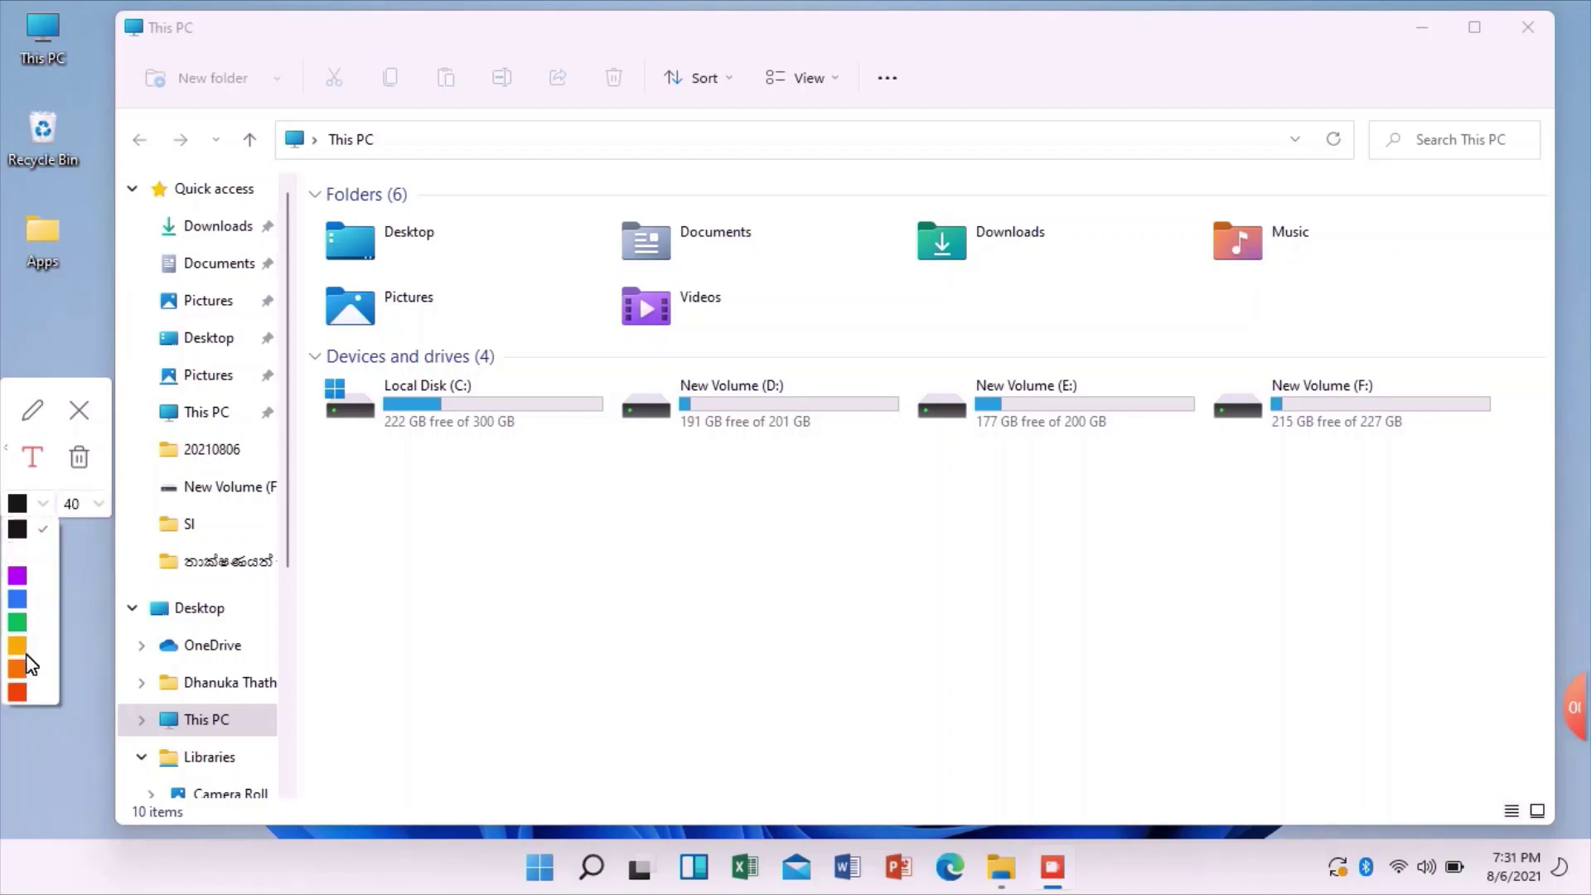
{"action": "left_click", "coordinate": [18, 691]}
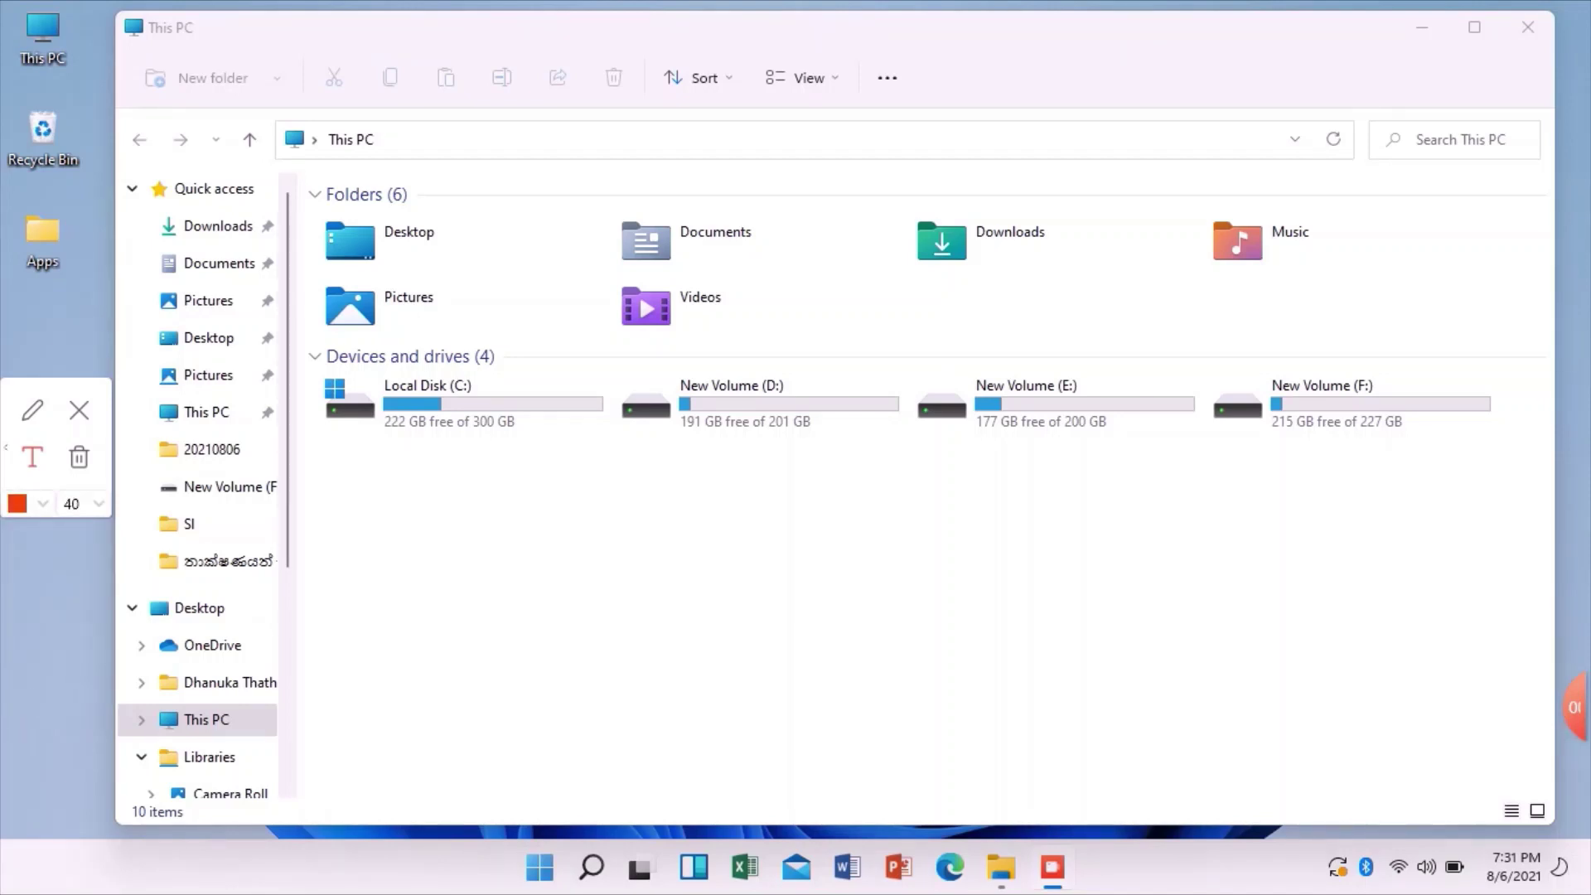
{"action": "left_click", "coordinate": [494, 644]}
{"action": "type", "text": "All the "}
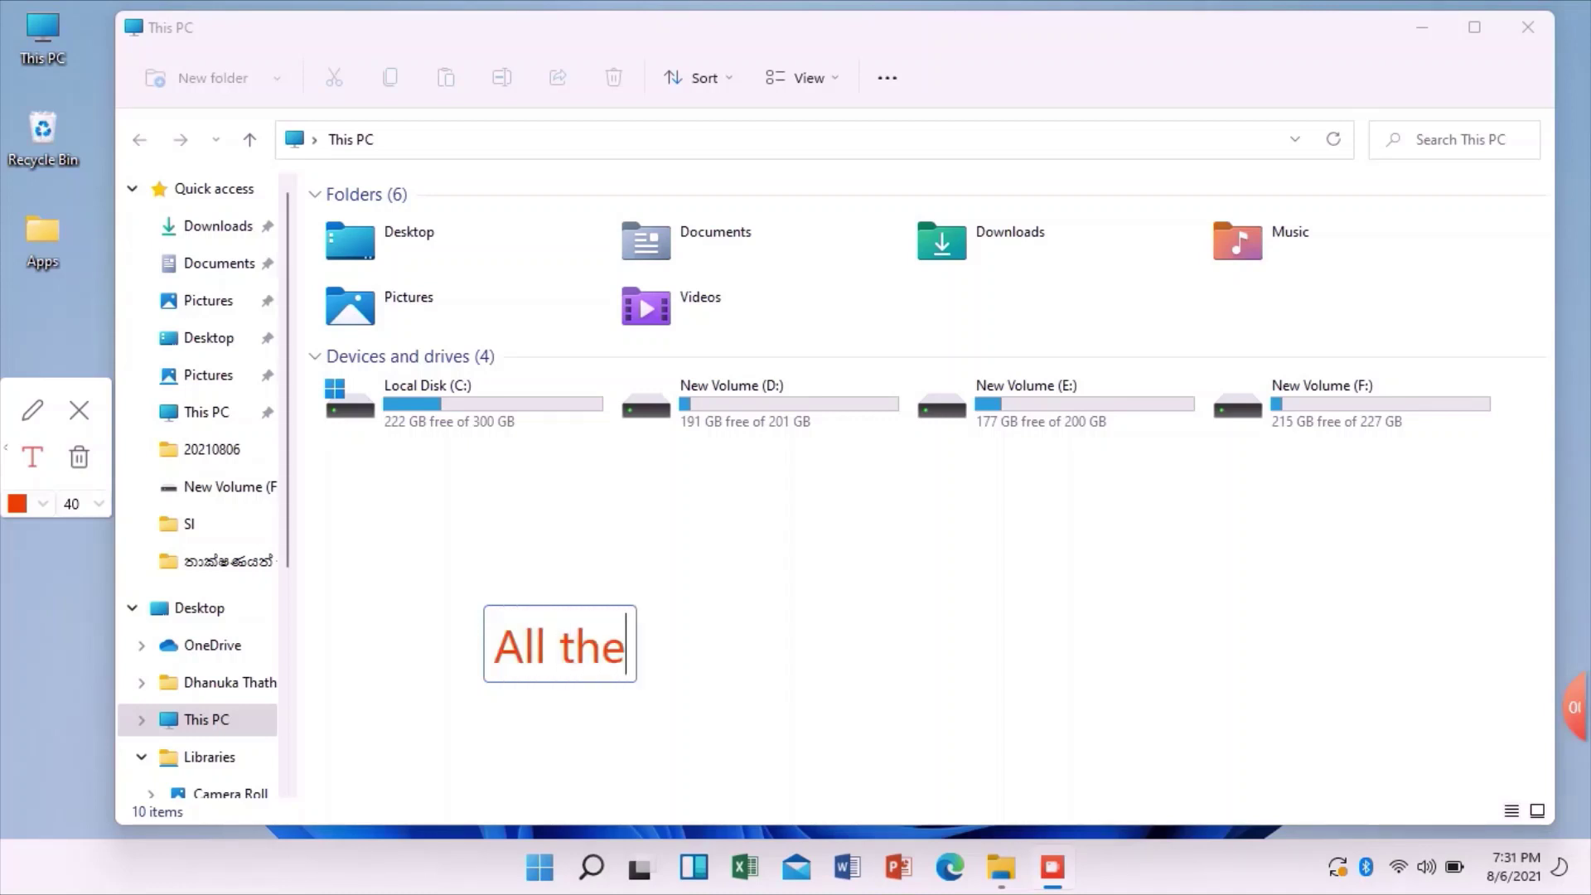
{"action": "type", "text": "New "}
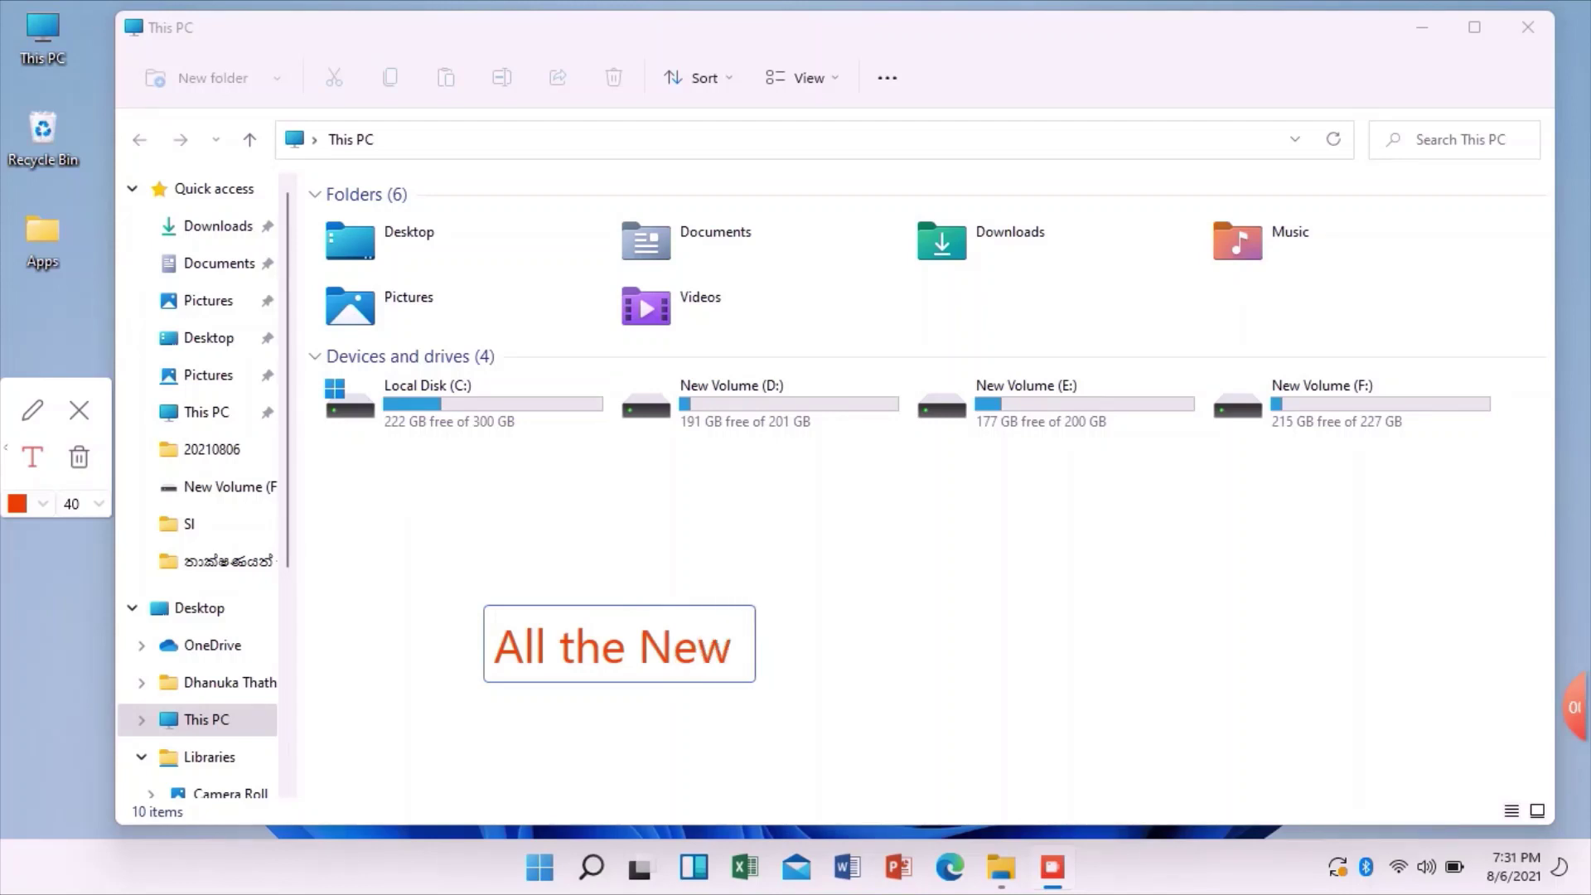
{"action": "type", "text": "Icons"}
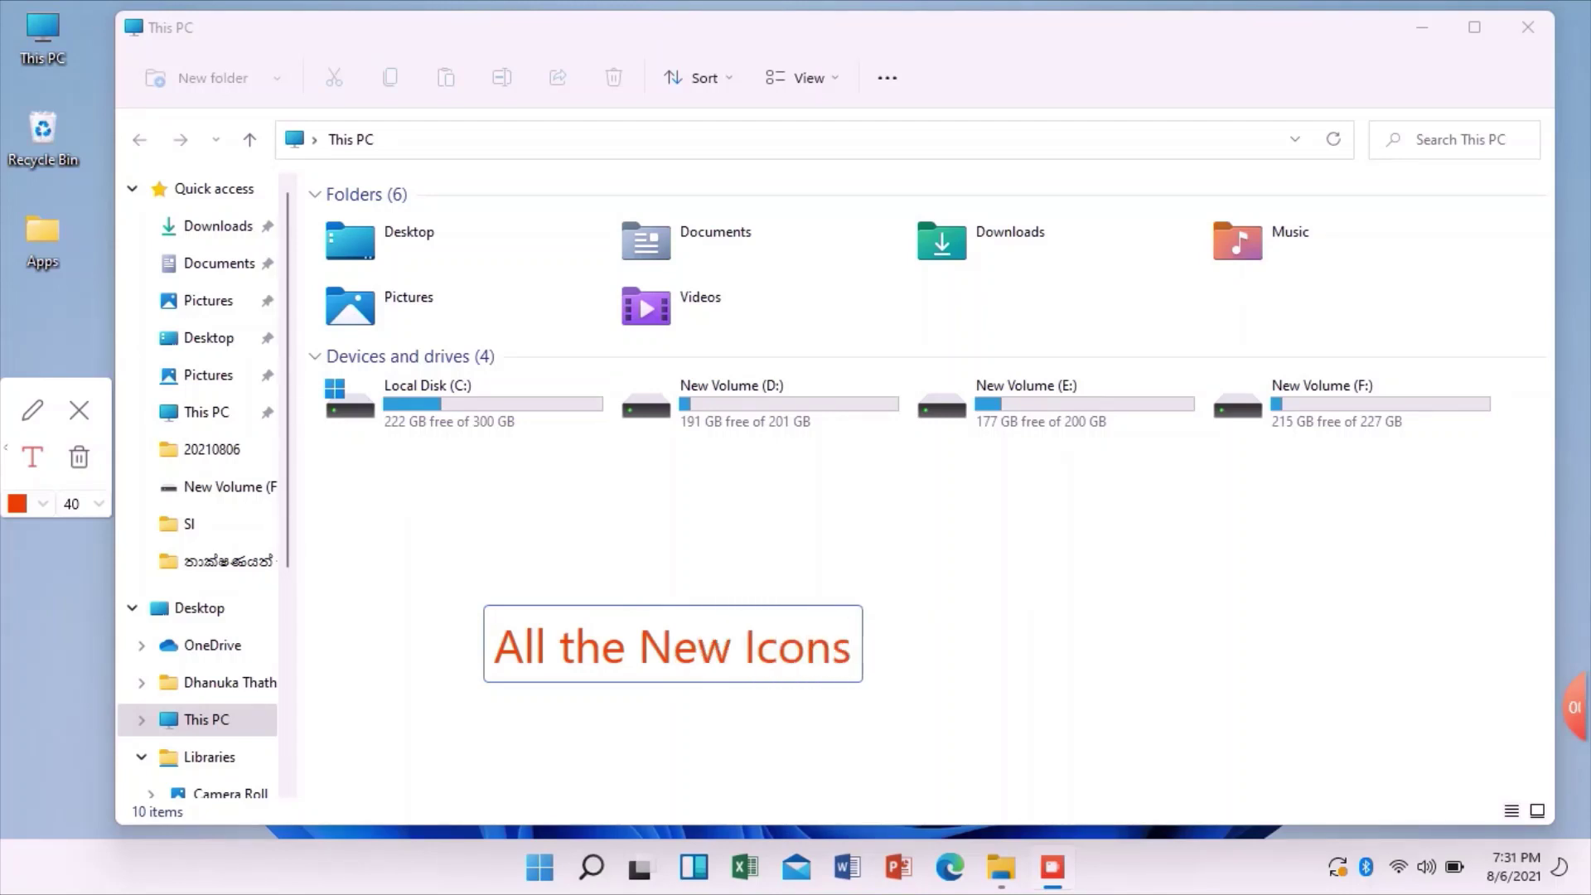
Draw a freehand arrow from the annotation text up to the New Volume (E:) drive icon and close the annotation tools
{"action": "left_click", "coordinate": [34, 410]}
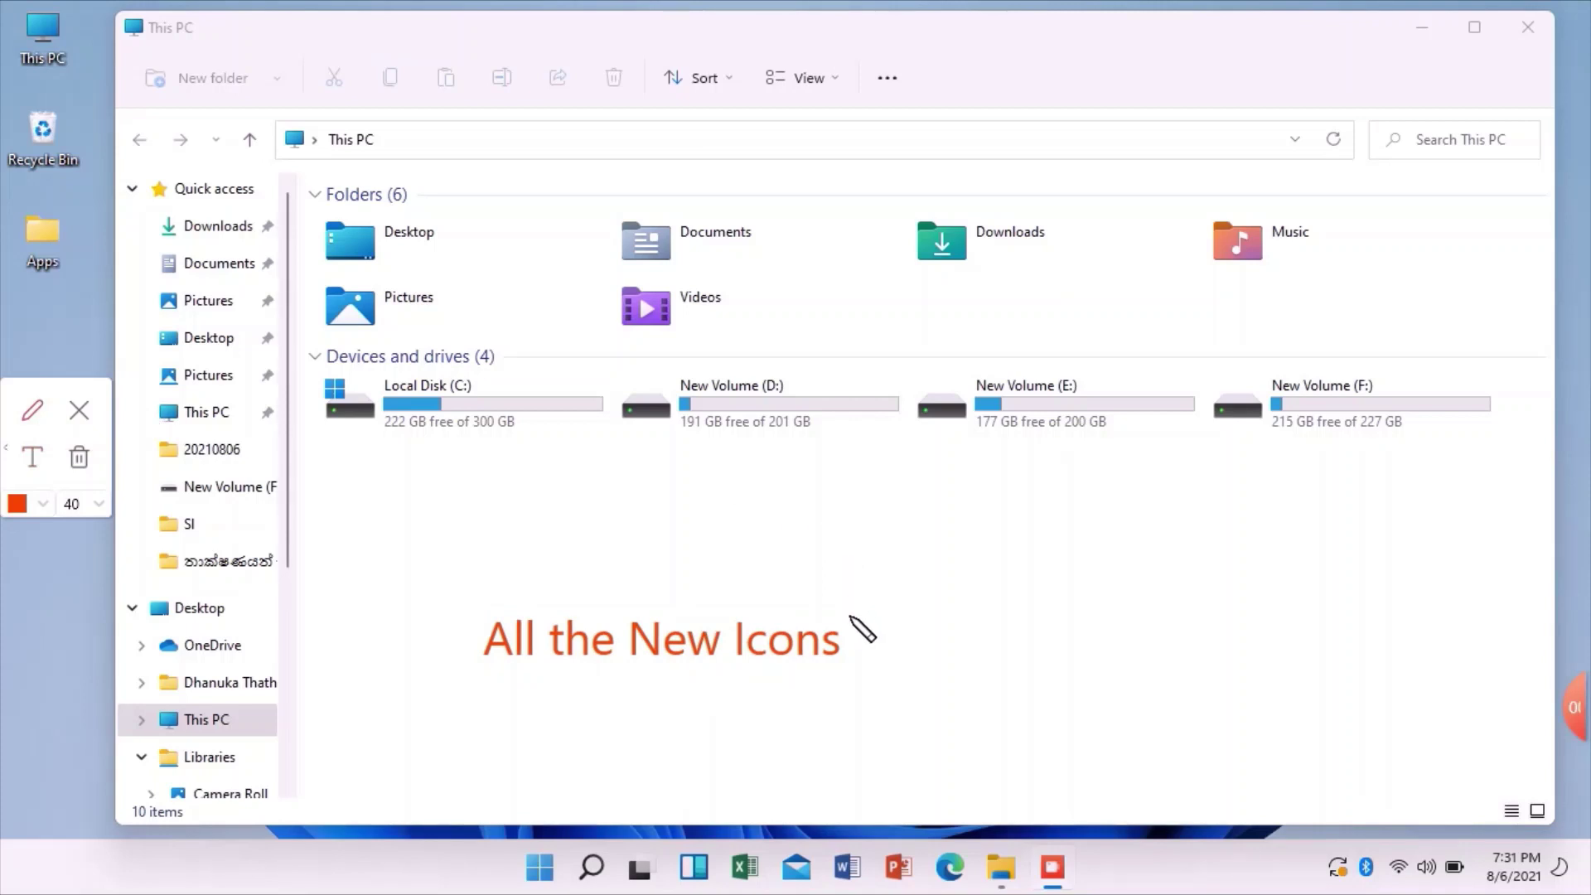
{"action": "mouse_move", "coordinate": [852, 617]}
{"action": "left_mouse_down"}
{"action": "mouse_move", "coordinate": [912, 448]}
{"action": "mouse_move", "coordinate": [941, 479]}
{"action": "left_mouse_up"}
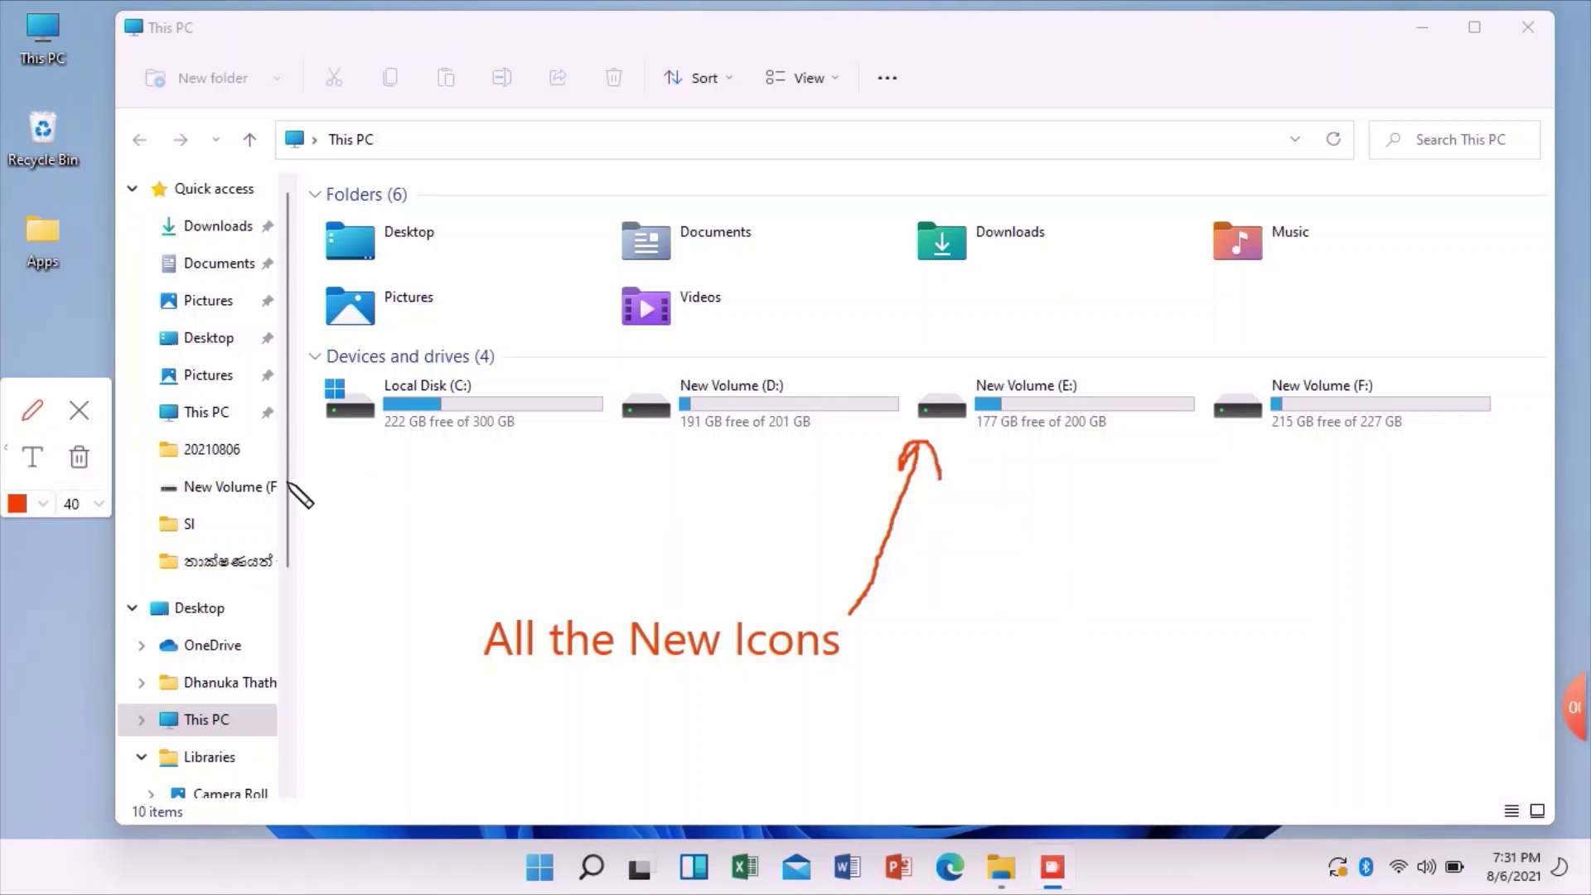
{"action": "left_click", "coordinate": [78, 411]}
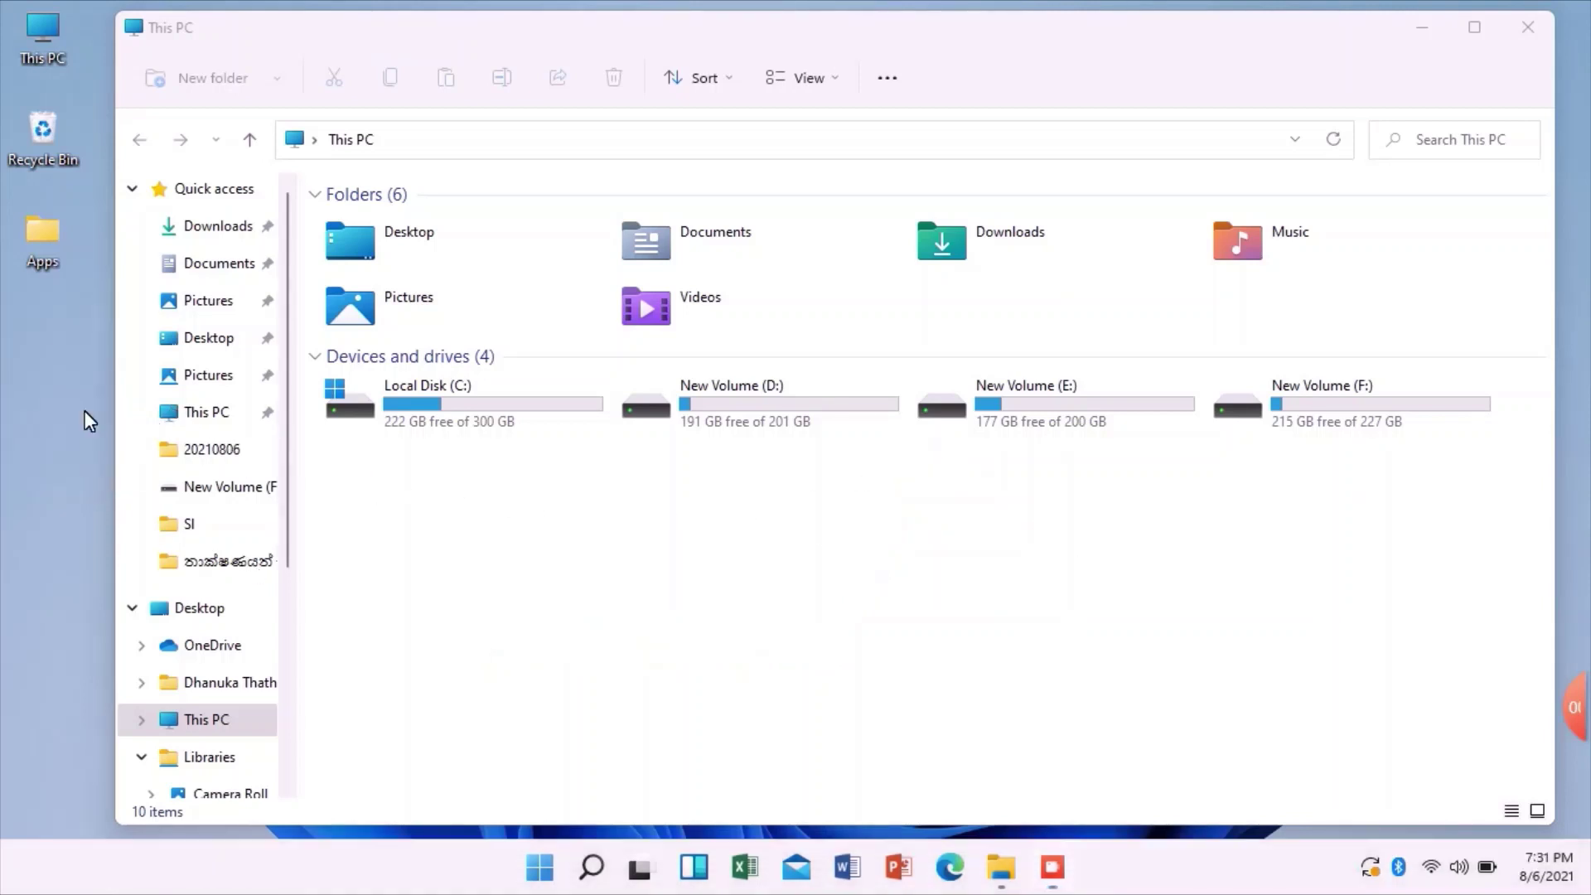
Add the text annotation "corner slides" in black at size 40 near the lower-right corner of the This PC window
{"action": "mouse_move", "coordinate": [1570, 707]}
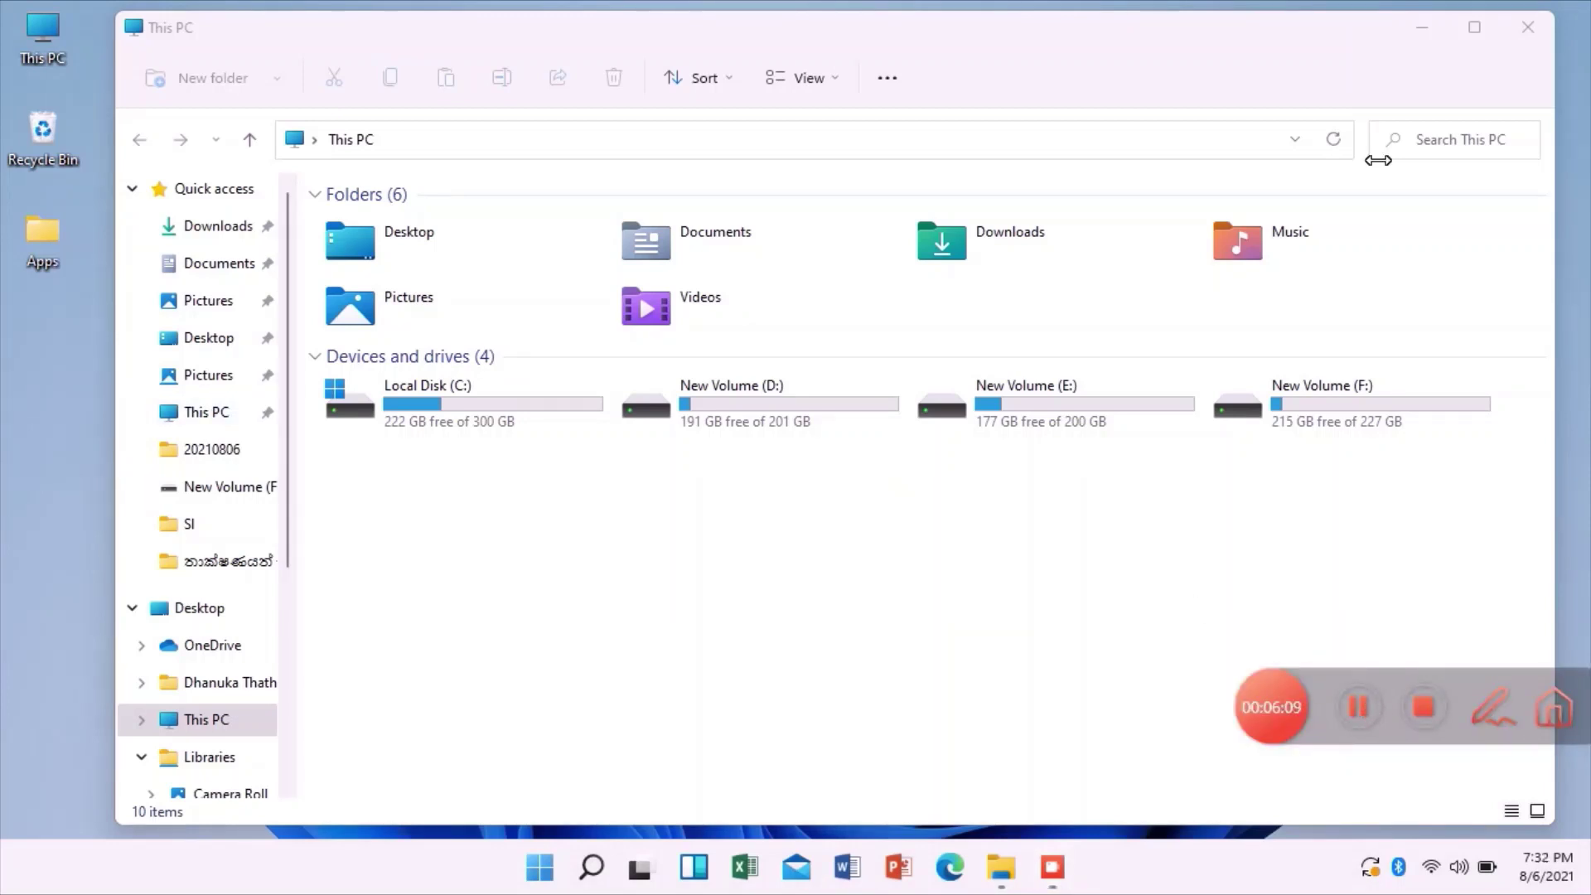
{"action": "mouse_move", "coordinate": [1472, 36]}
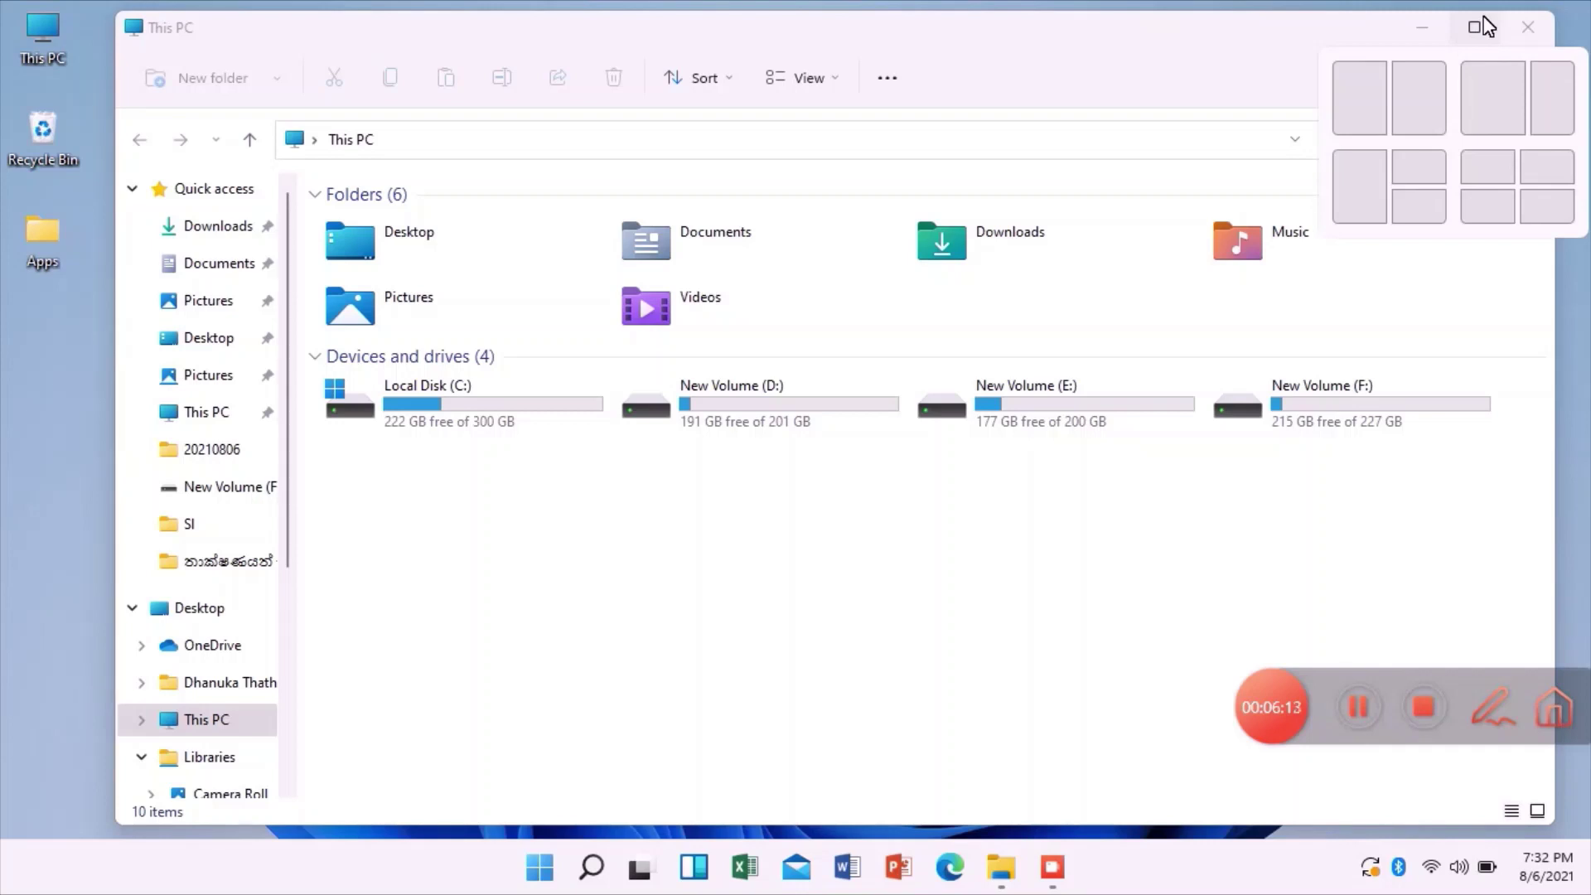
{"action": "left_click", "coordinate": [1496, 709]}
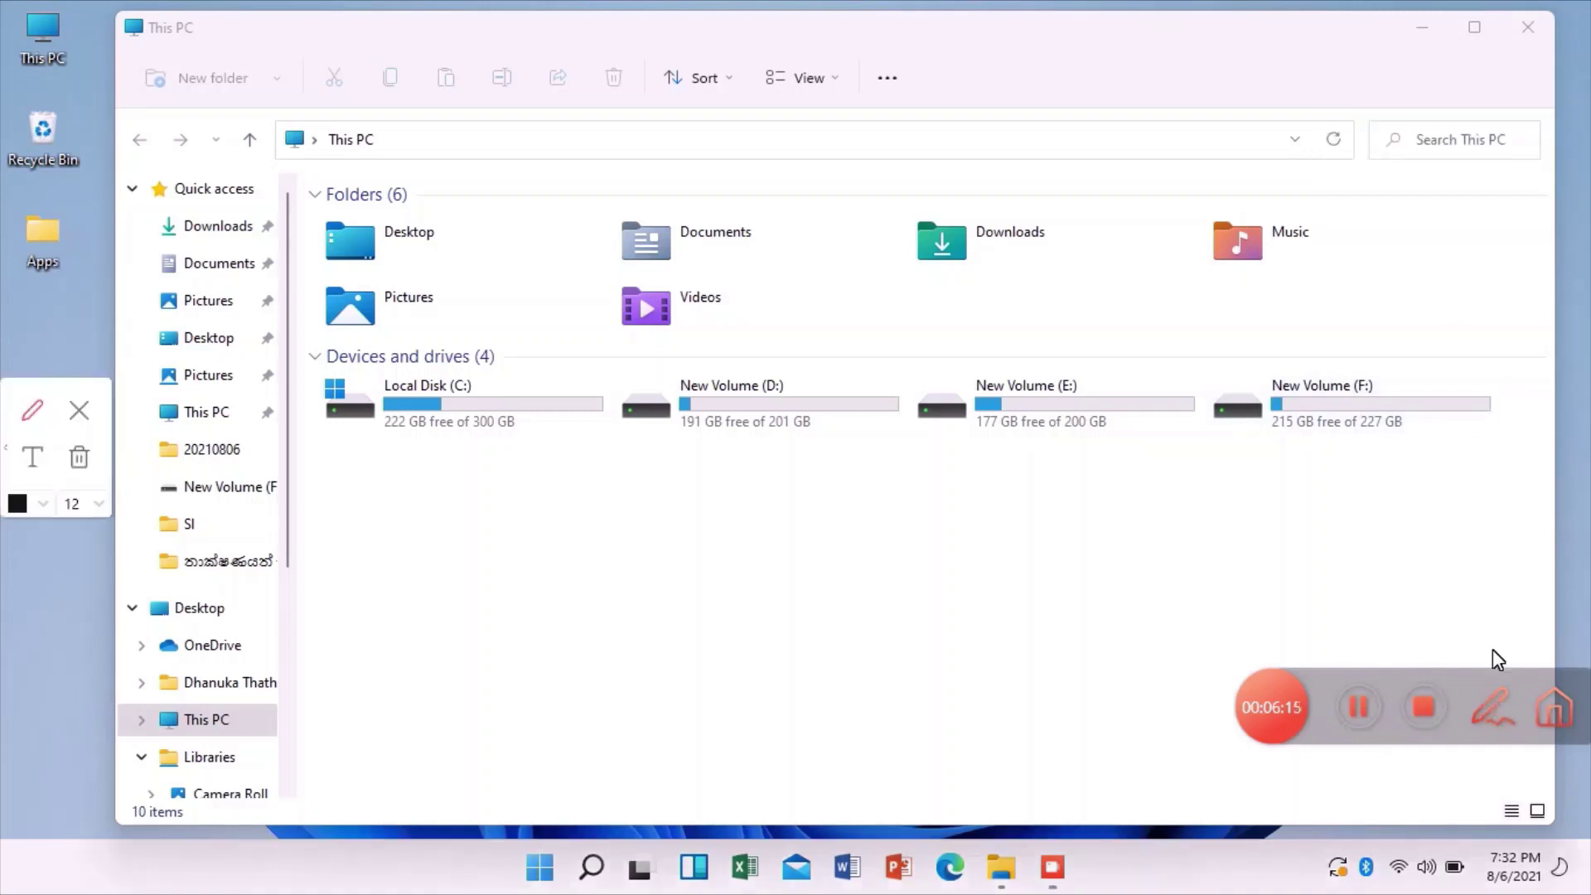
{"action": "left_click", "coordinate": [37, 457]}
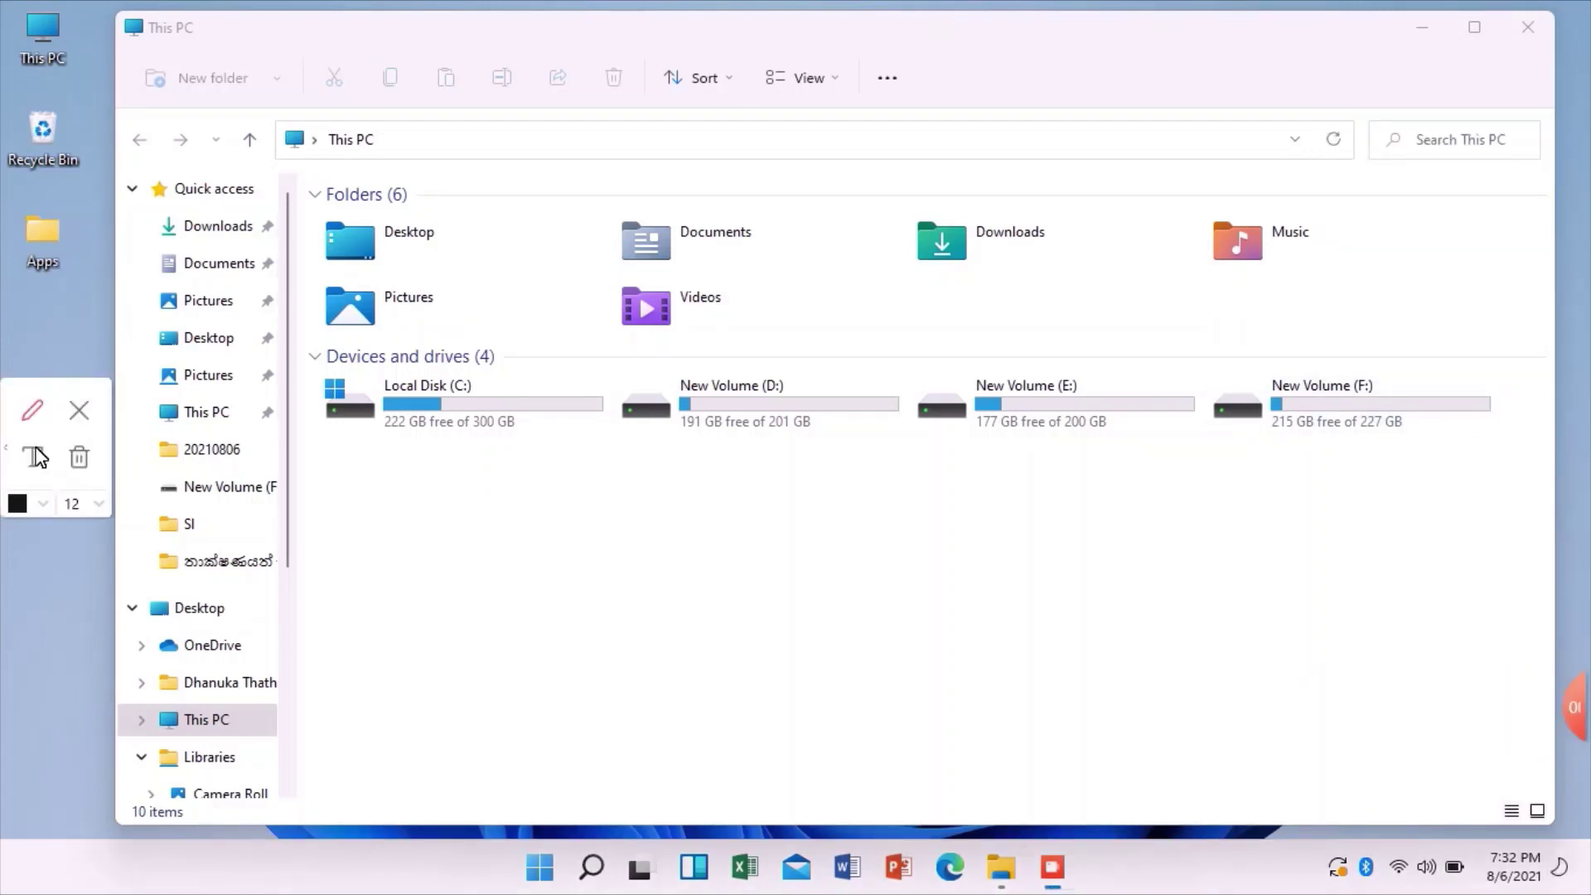
{"action": "left_click", "coordinate": [41, 459]}
{"action": "left_click", "coordinate": [1154, 693]}
{"action": "left_click", "coordinate": [81, 505]}
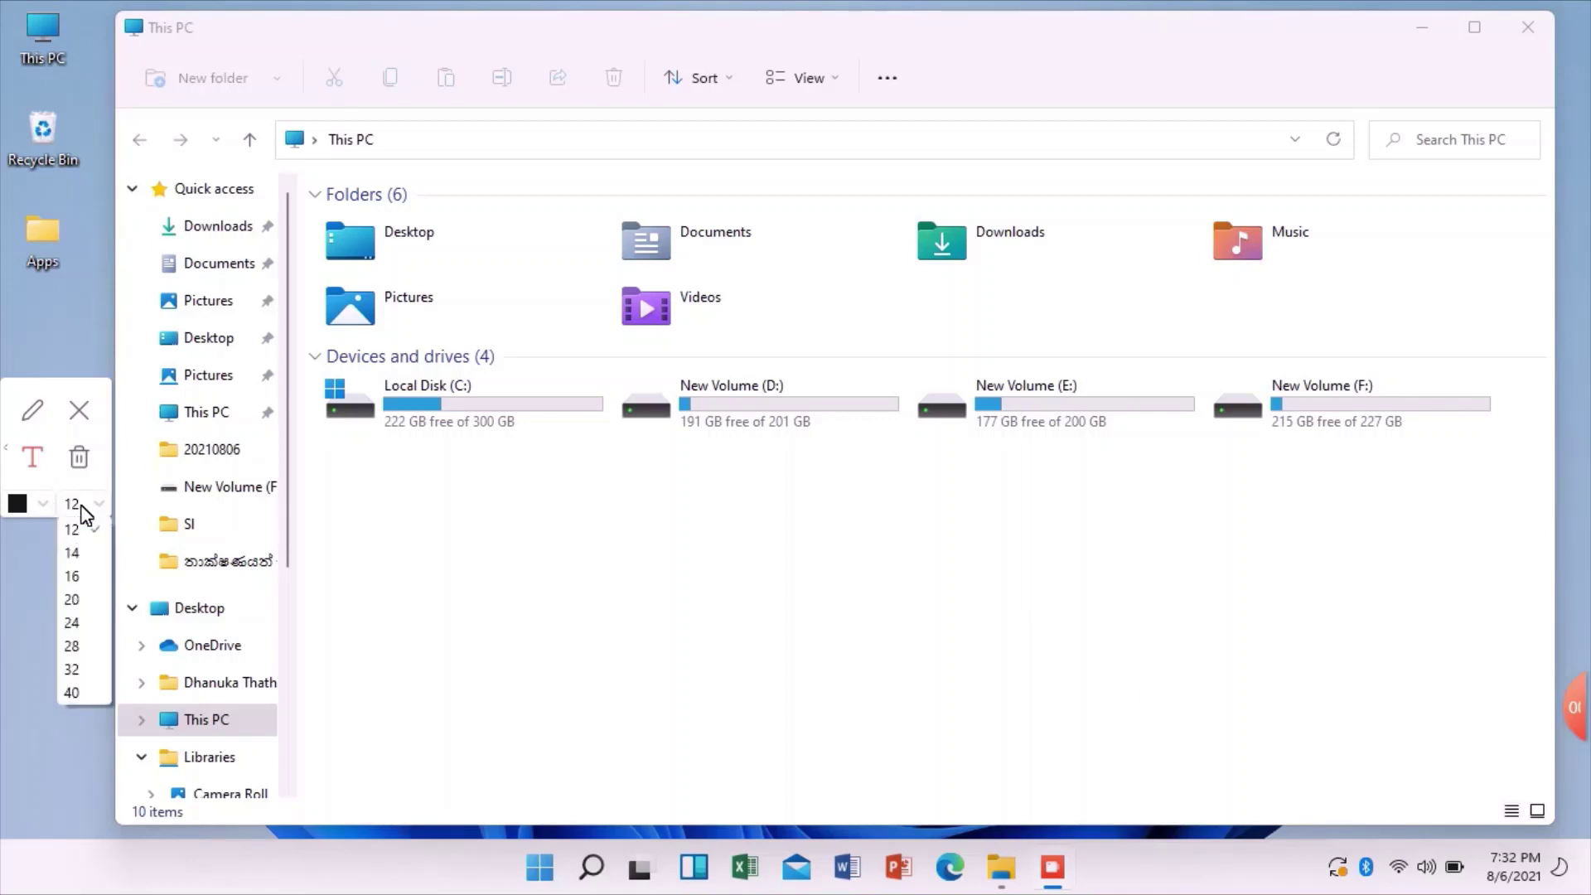
{"action": "left_click", "coordinate": [90, 697]}
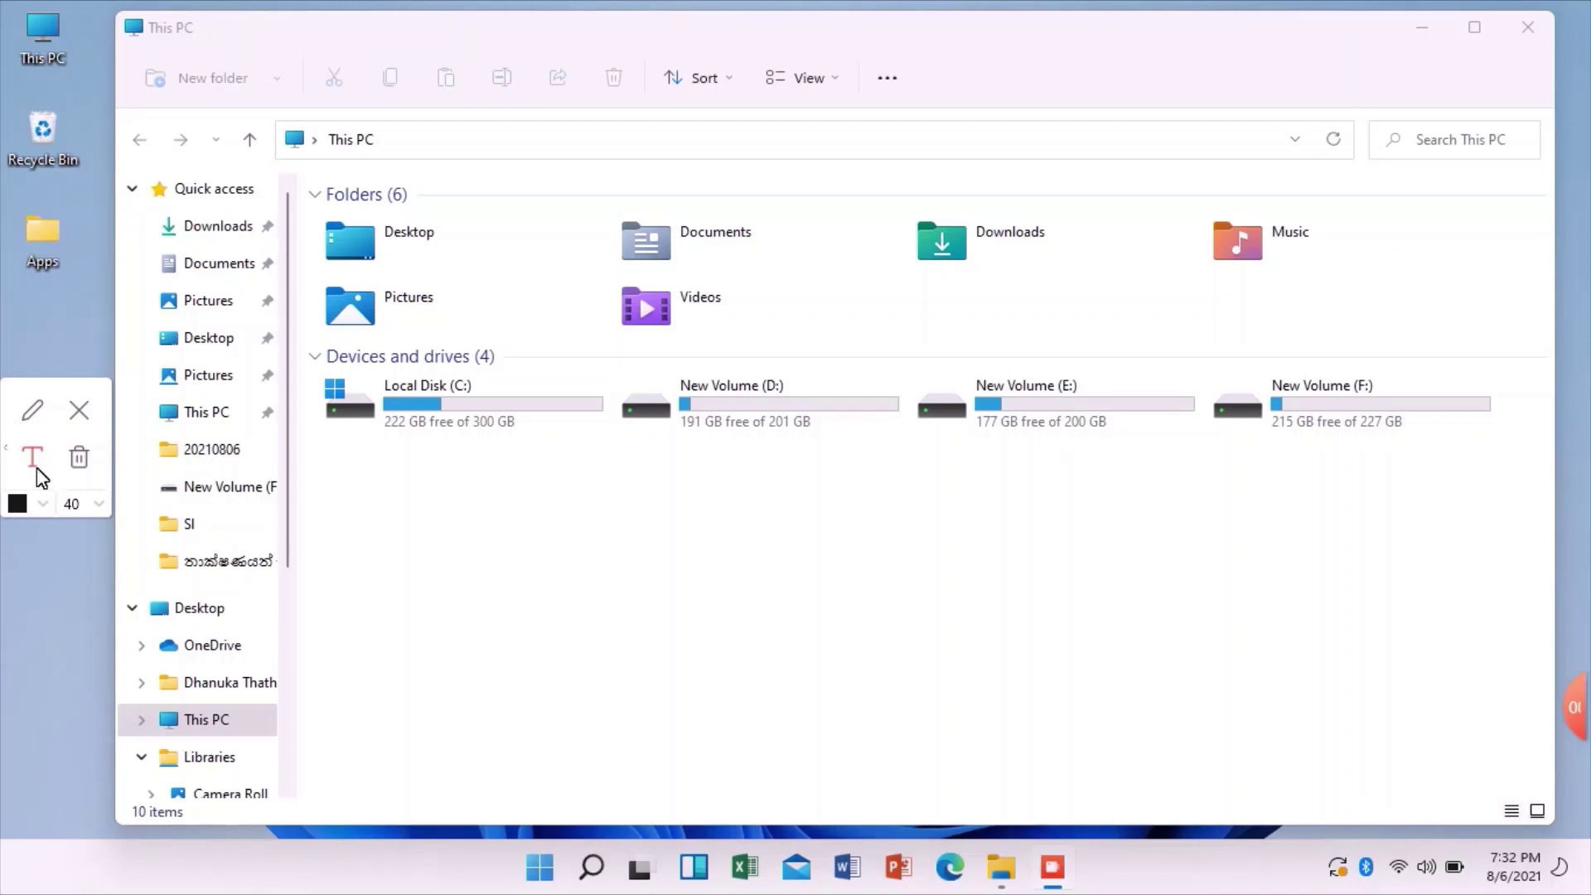
{"action": "left_click", "coordinate": [1069, 742]}
{"action": "type", "text": "Corner"}
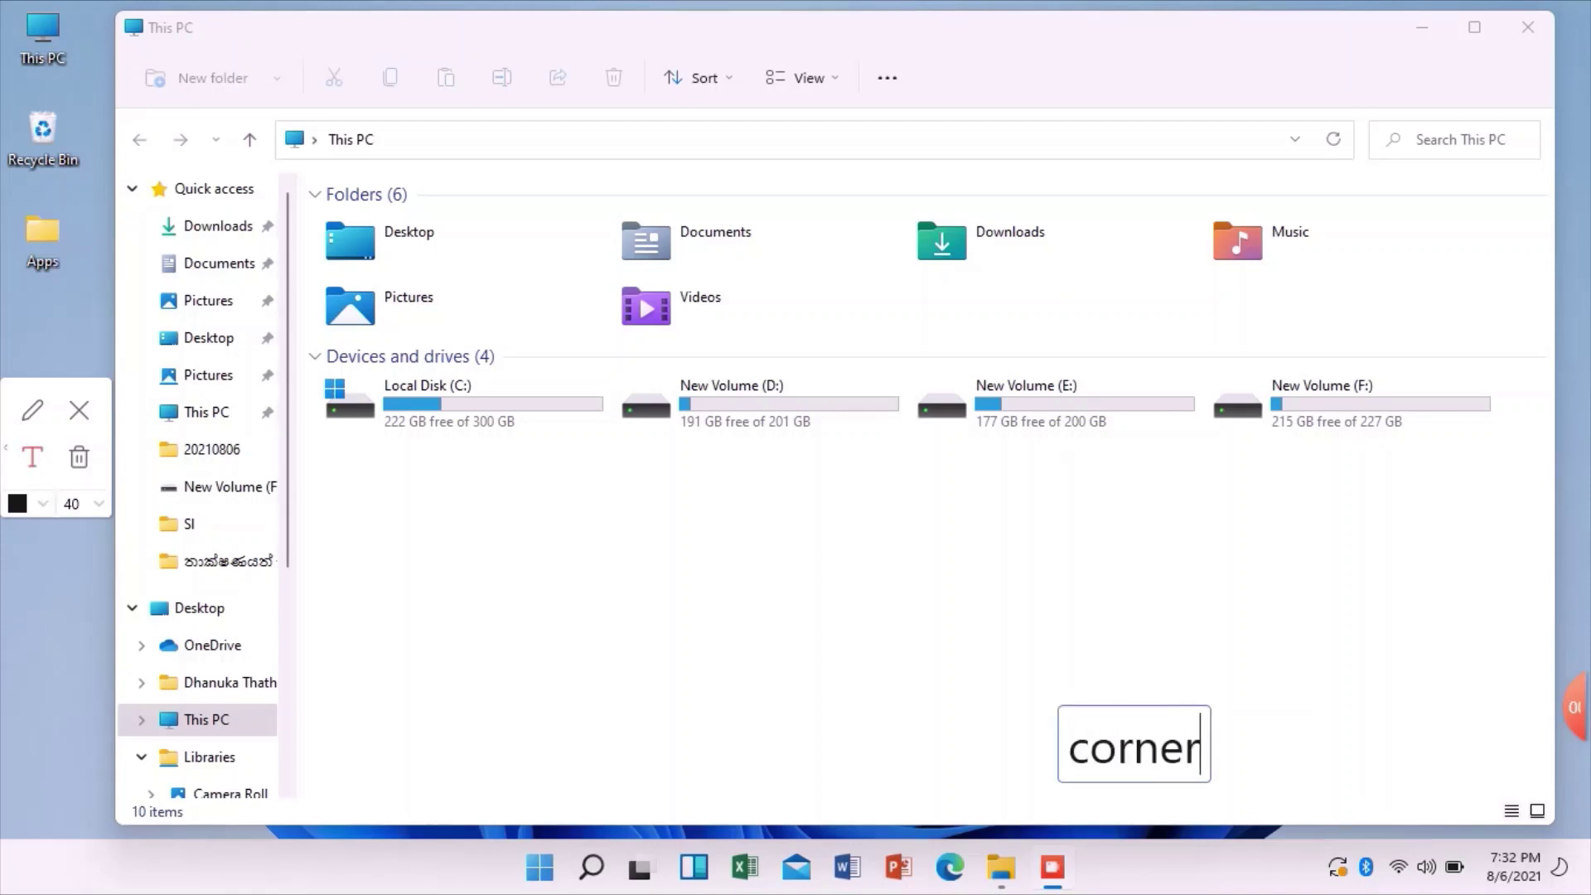
{"action": "type", "text": " s"}
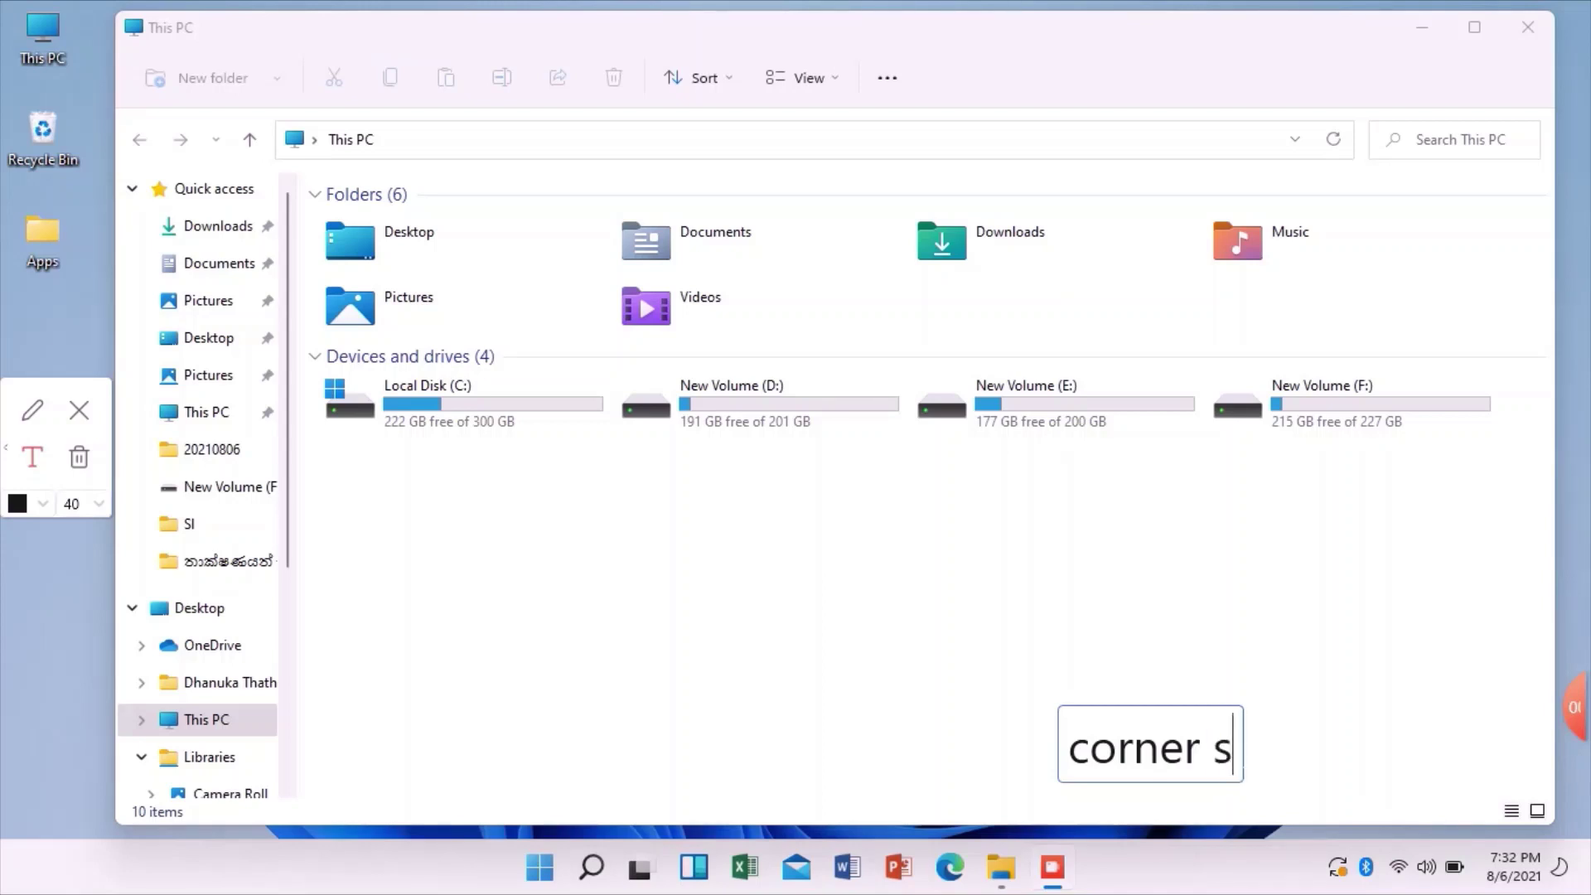
{"action": "type", "text": "lides"}
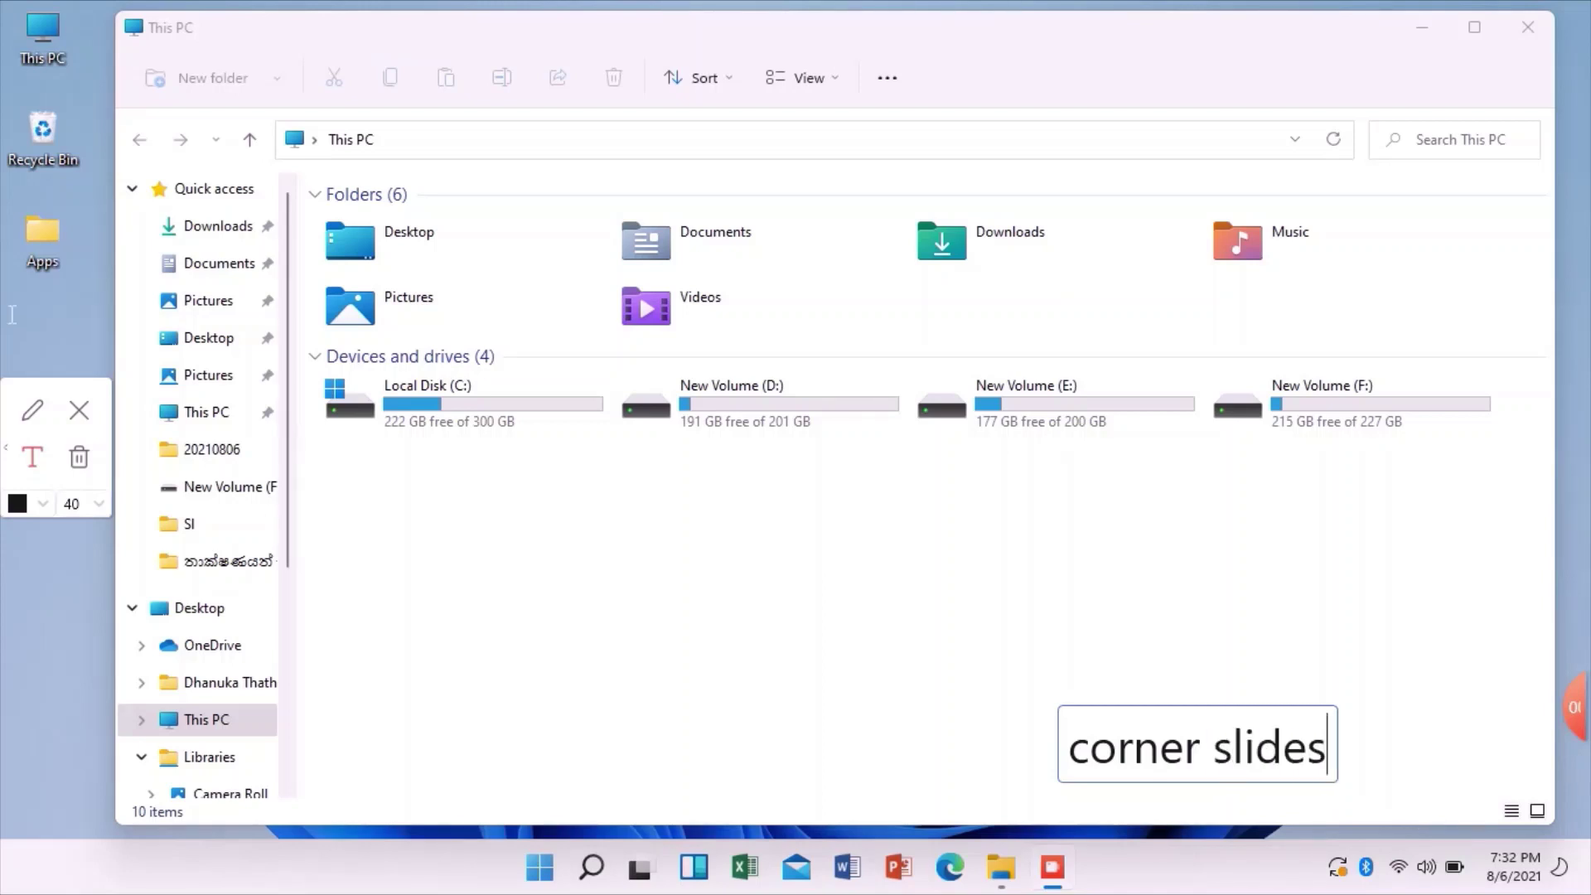
Draw a freehand arrow from "corner slides" to the window's rounded lower-right corner and close the annotation tools
{"action": "left_click", "coordinate": [34, 414]}
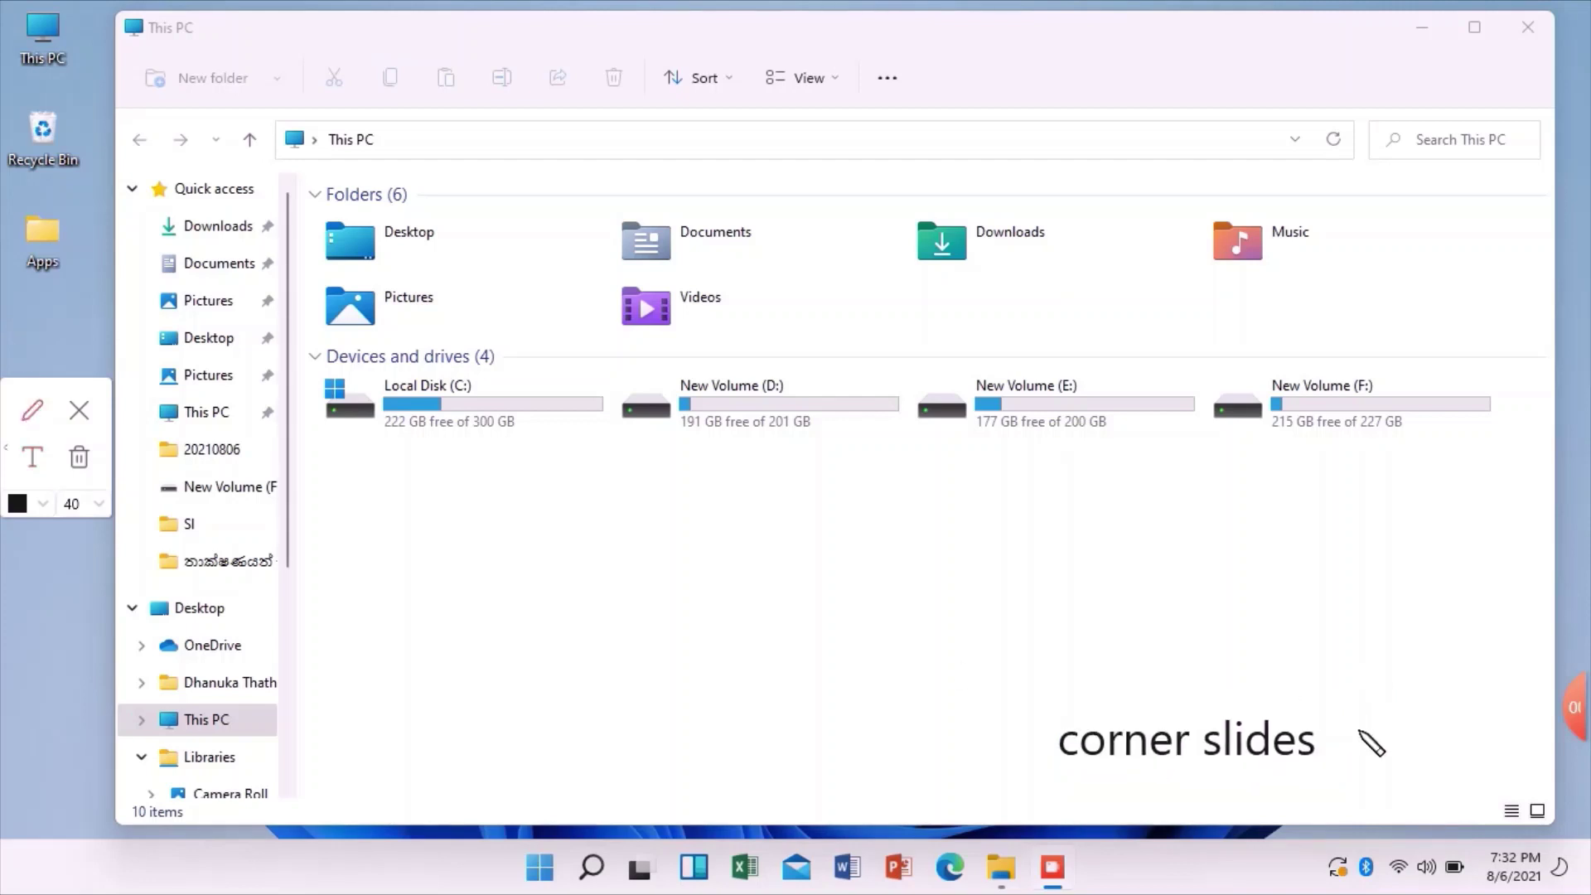
{"action": "mouse_move", "coordinate": [1335, 735]}
{"action": "left_mouse_down"}
{"action": "mouse_move", "coordinate": [1457, 736]}
{"action": "mouse_move", "coordinate": [1547, 779]}
{"action": "mouse_move", "coordinate": [1560, 816]}
{"action": "mouse_move", "coordinate": [1533, 802]}
{"action": "left_mouse_up"}
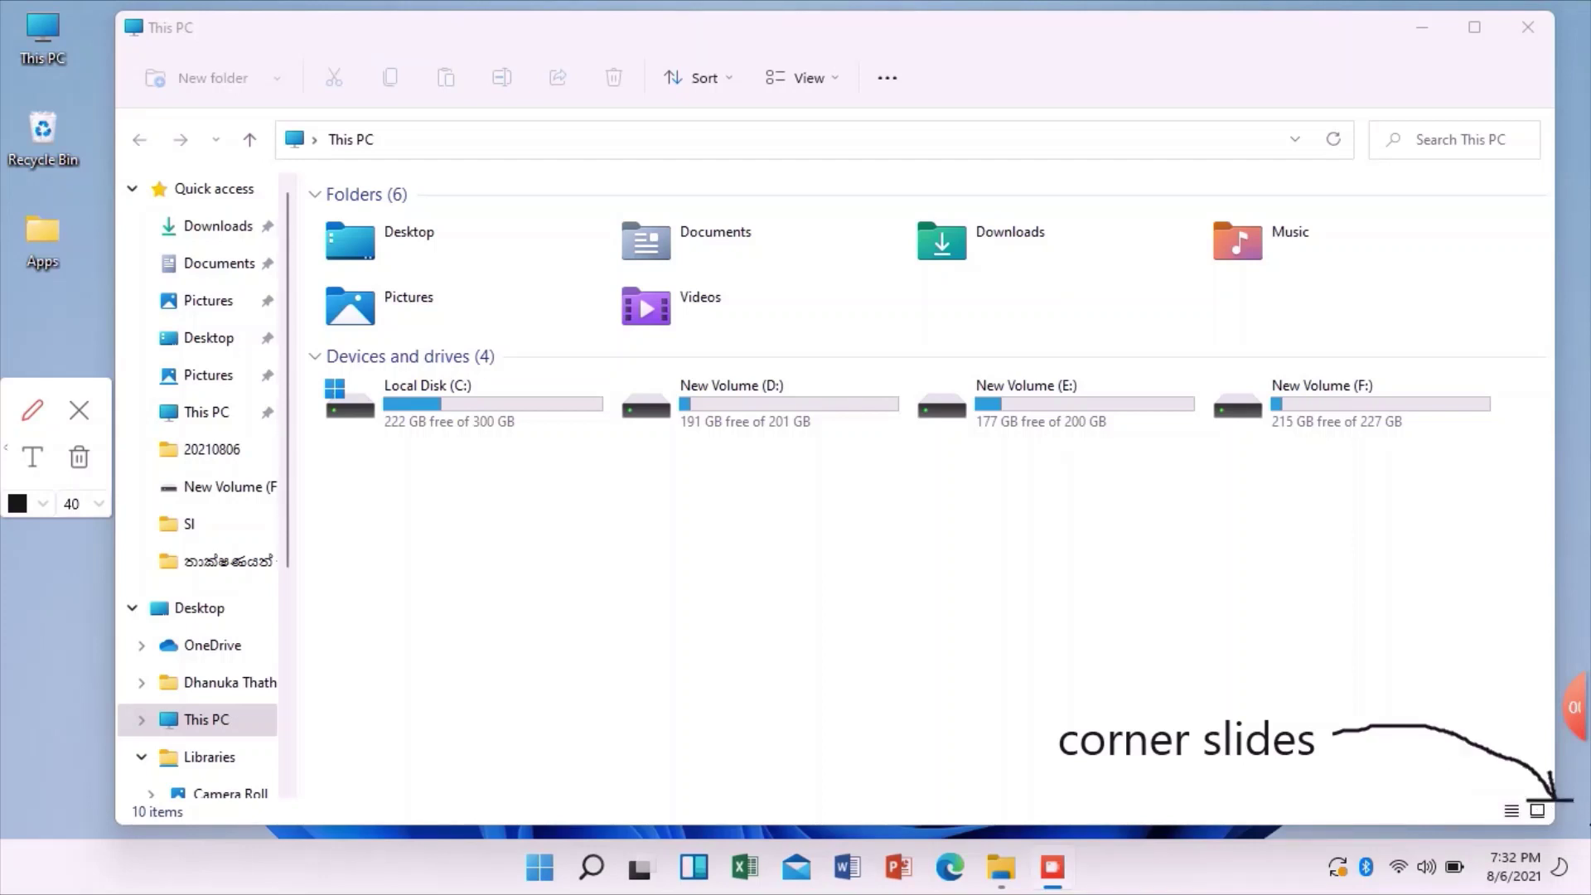
{"action": "mouse_move", "coordinate": [1568, 817]}
{"action": "left_mouse_down"}
{"action": "mouse_move", "coordinate": [1569, 837]}
{"action": "mouse_move", "coordinate": [1522, 837]}
{"action": "left_mouse_up"}
{"action": "left_click", "coordinate": [79, 411]}
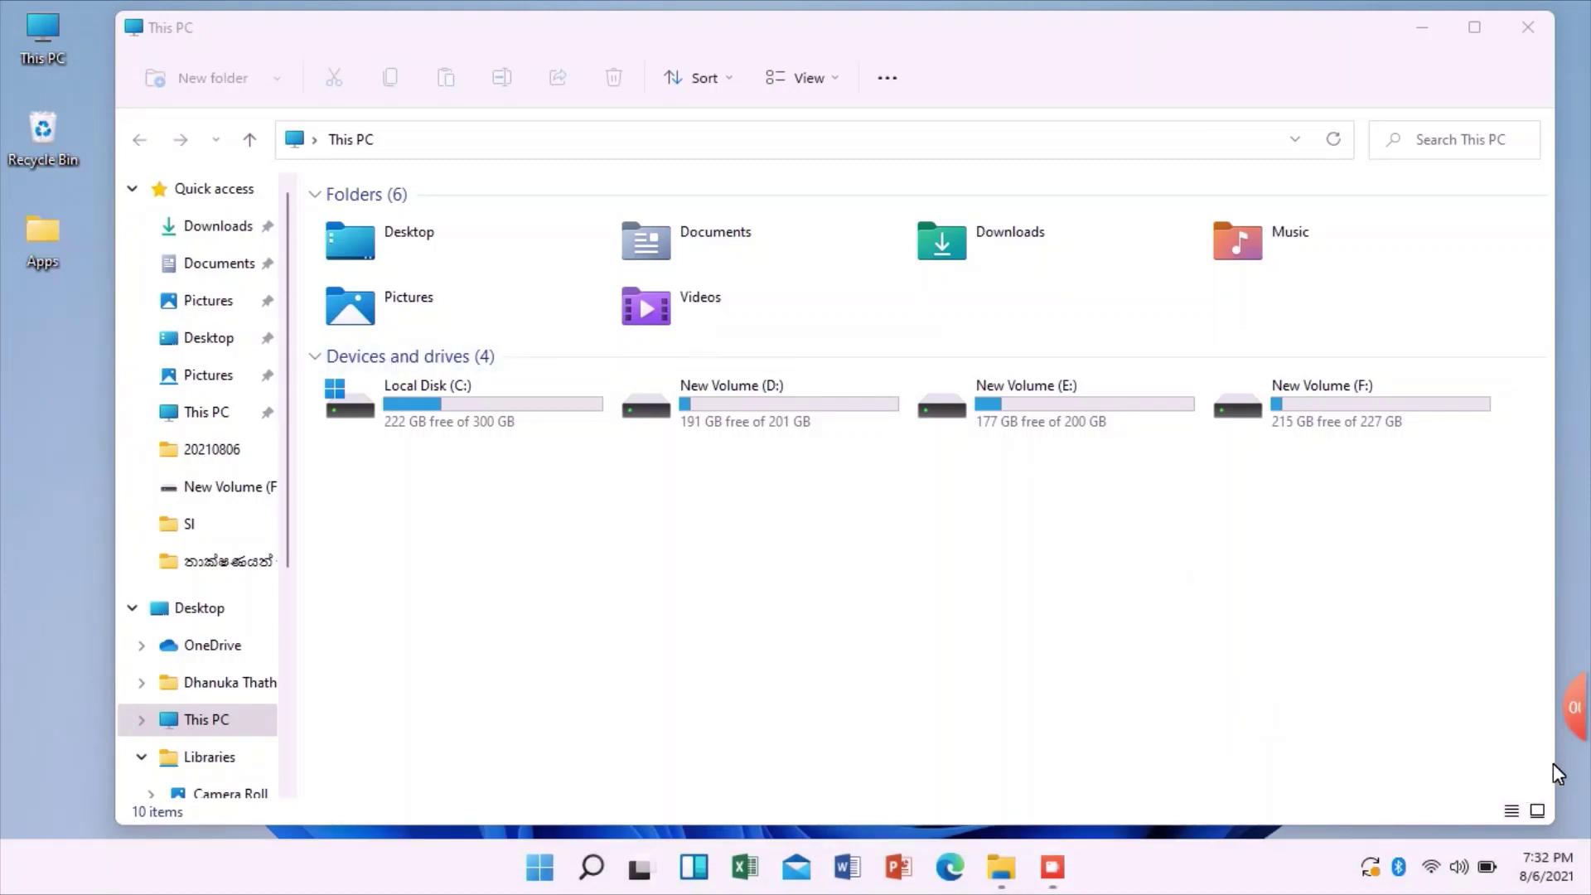
Look inside the New Volume (D:) drive and its ICT folder, and go back to This PC
{"action": "left_click", "coordinate": [736, 418]}
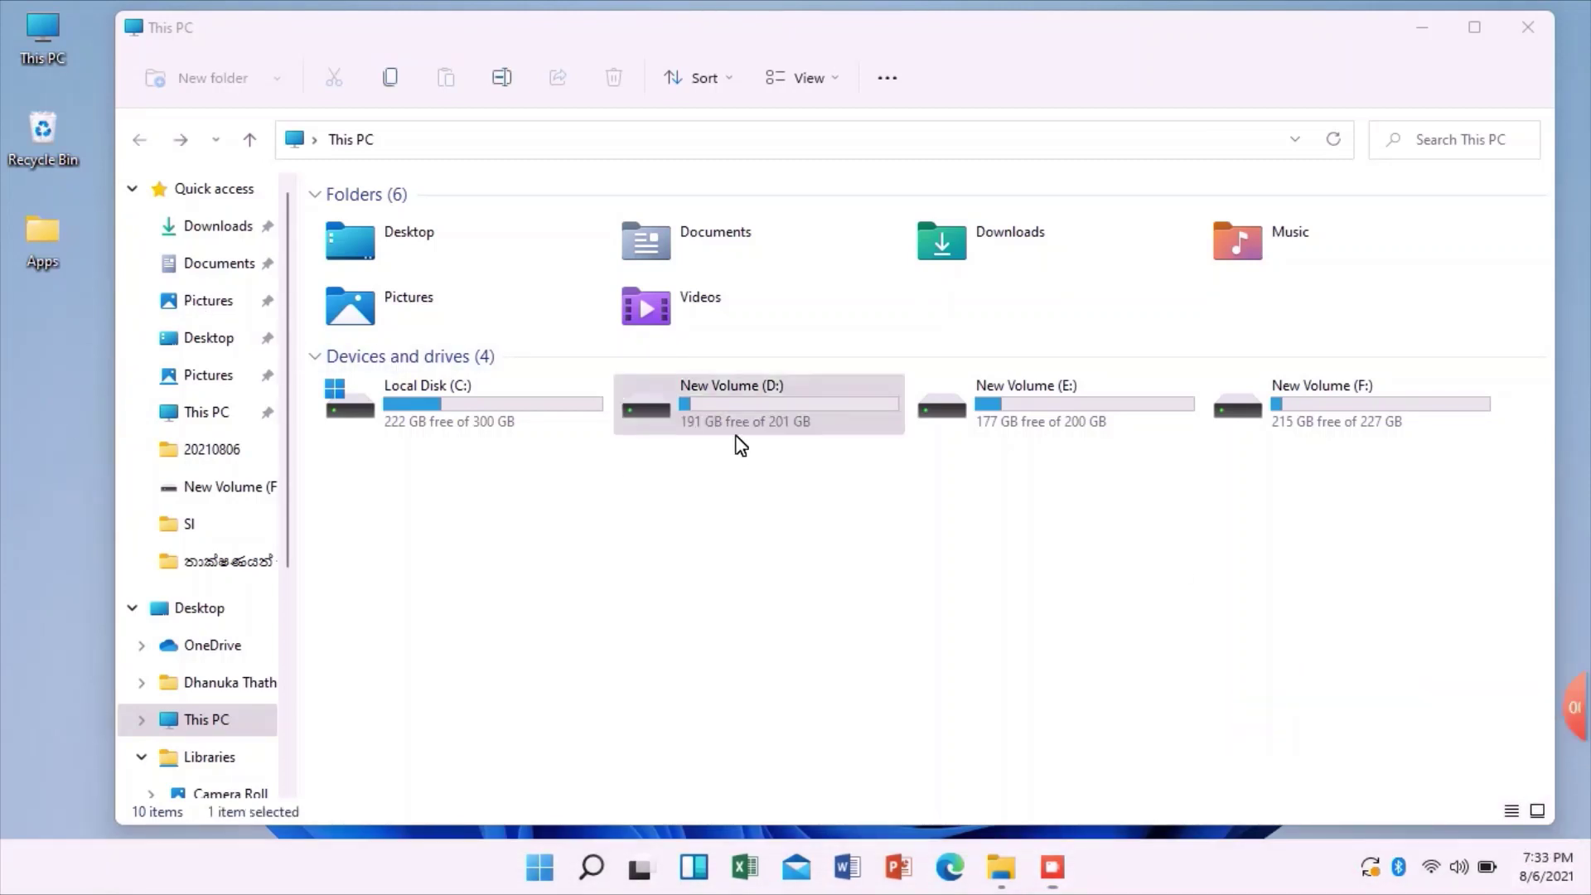
{"action": "double_click", "coordinate": [734, 408]}
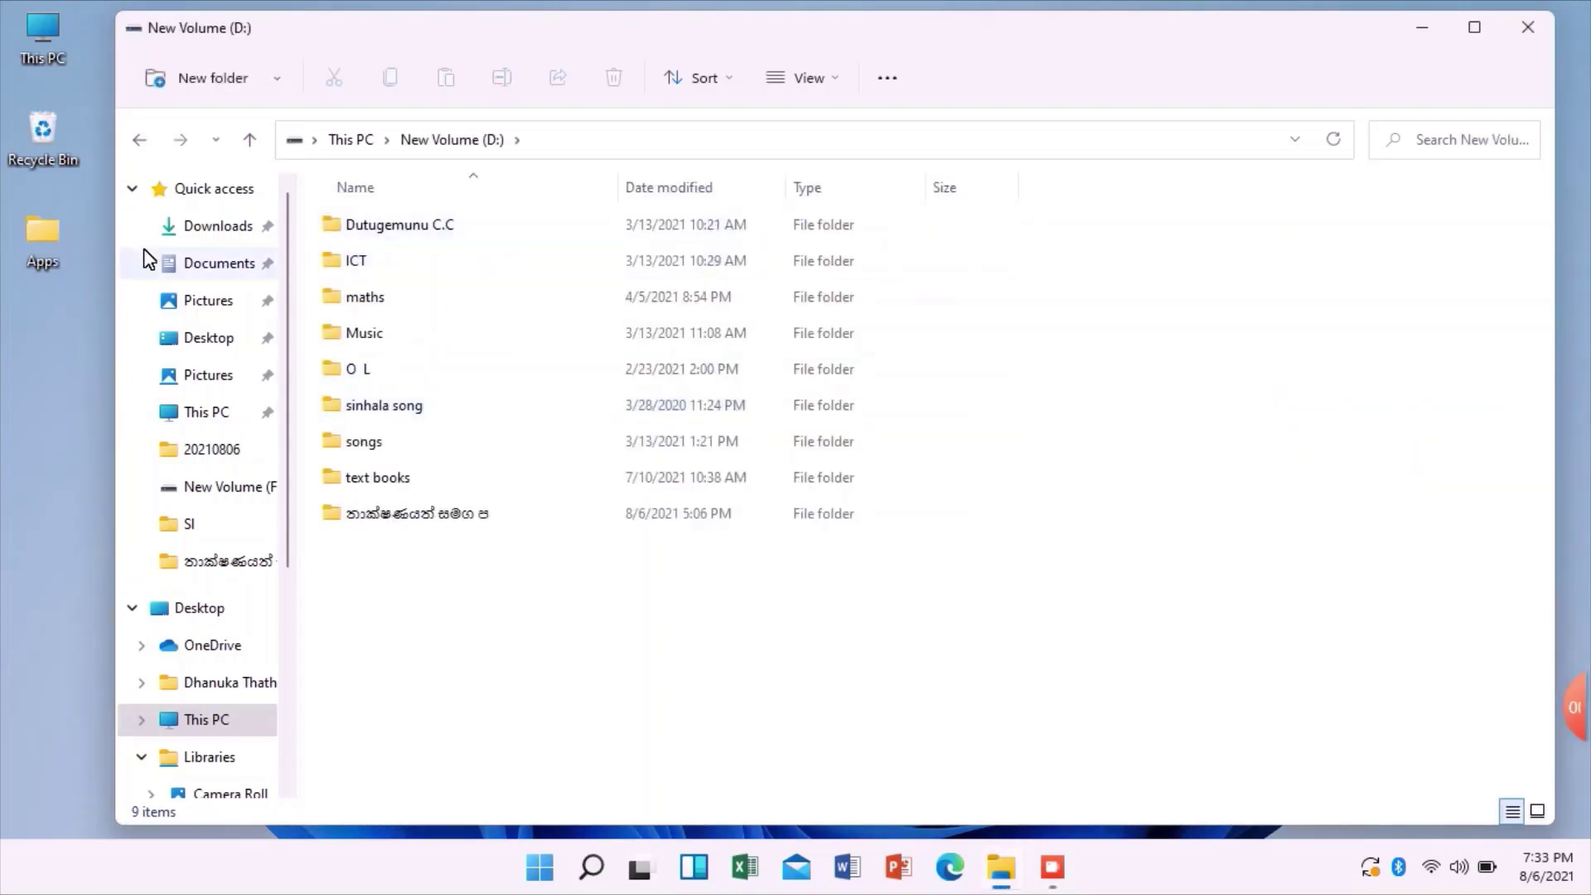
{"action": "double_click", "coordinate": [346, 261]}
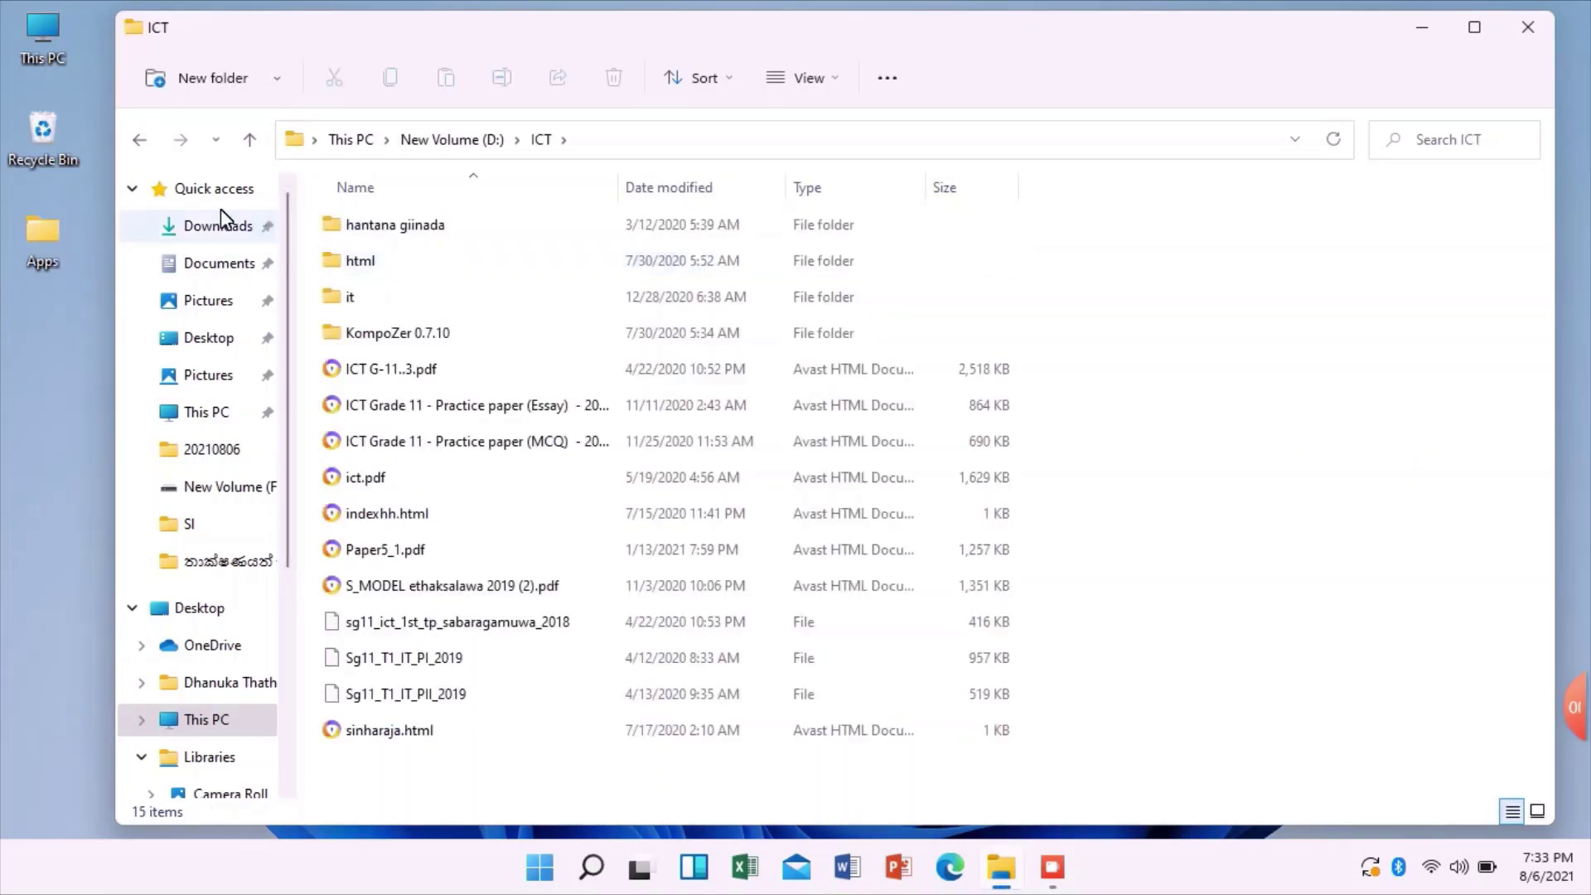
{"action": "left_click", "coordinate": [143, 146]}
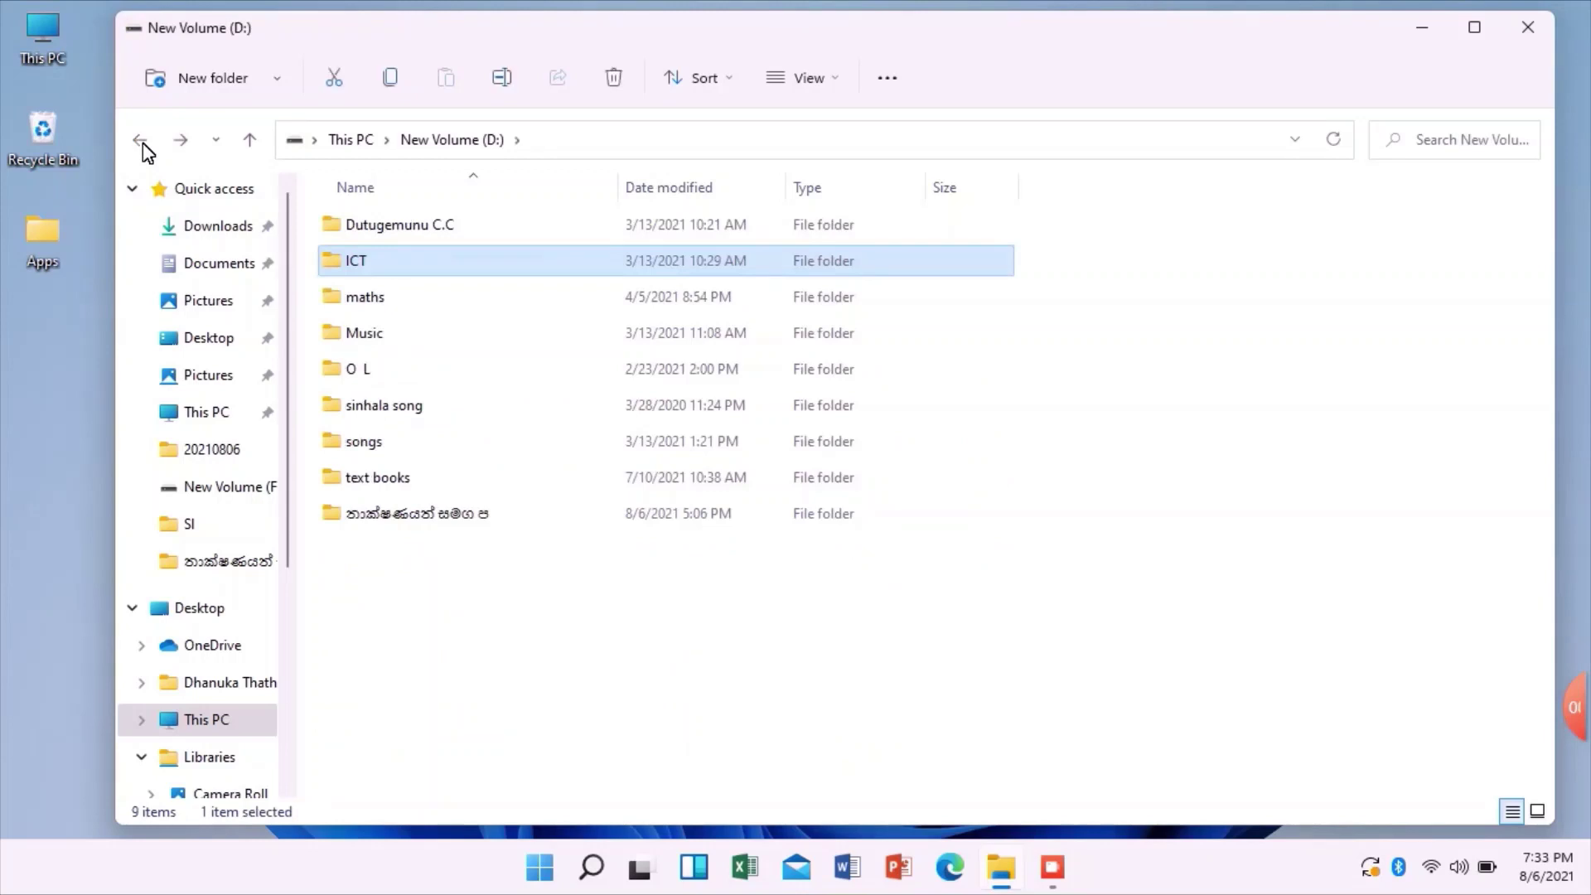
{"action": "left_click", "coordinate": [142, 146]}
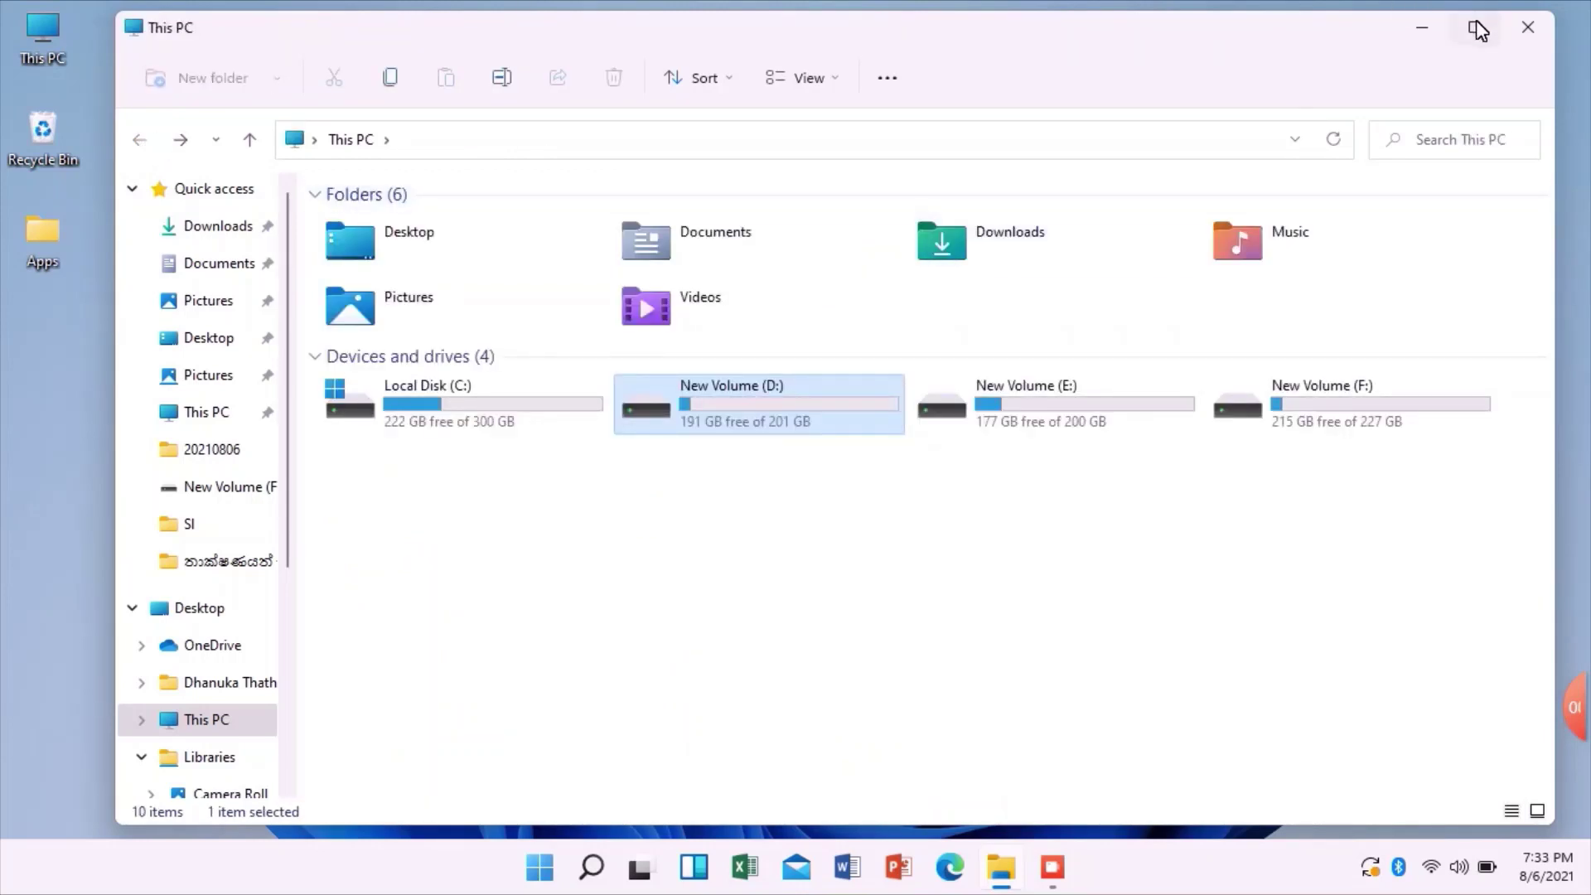
Use snap layouts to place the This PC window in the screen's right half, left half, upper-right quarter and lower-left quarter in turn
{"action": "mouse_move", "coordinate": [1480, 30]}
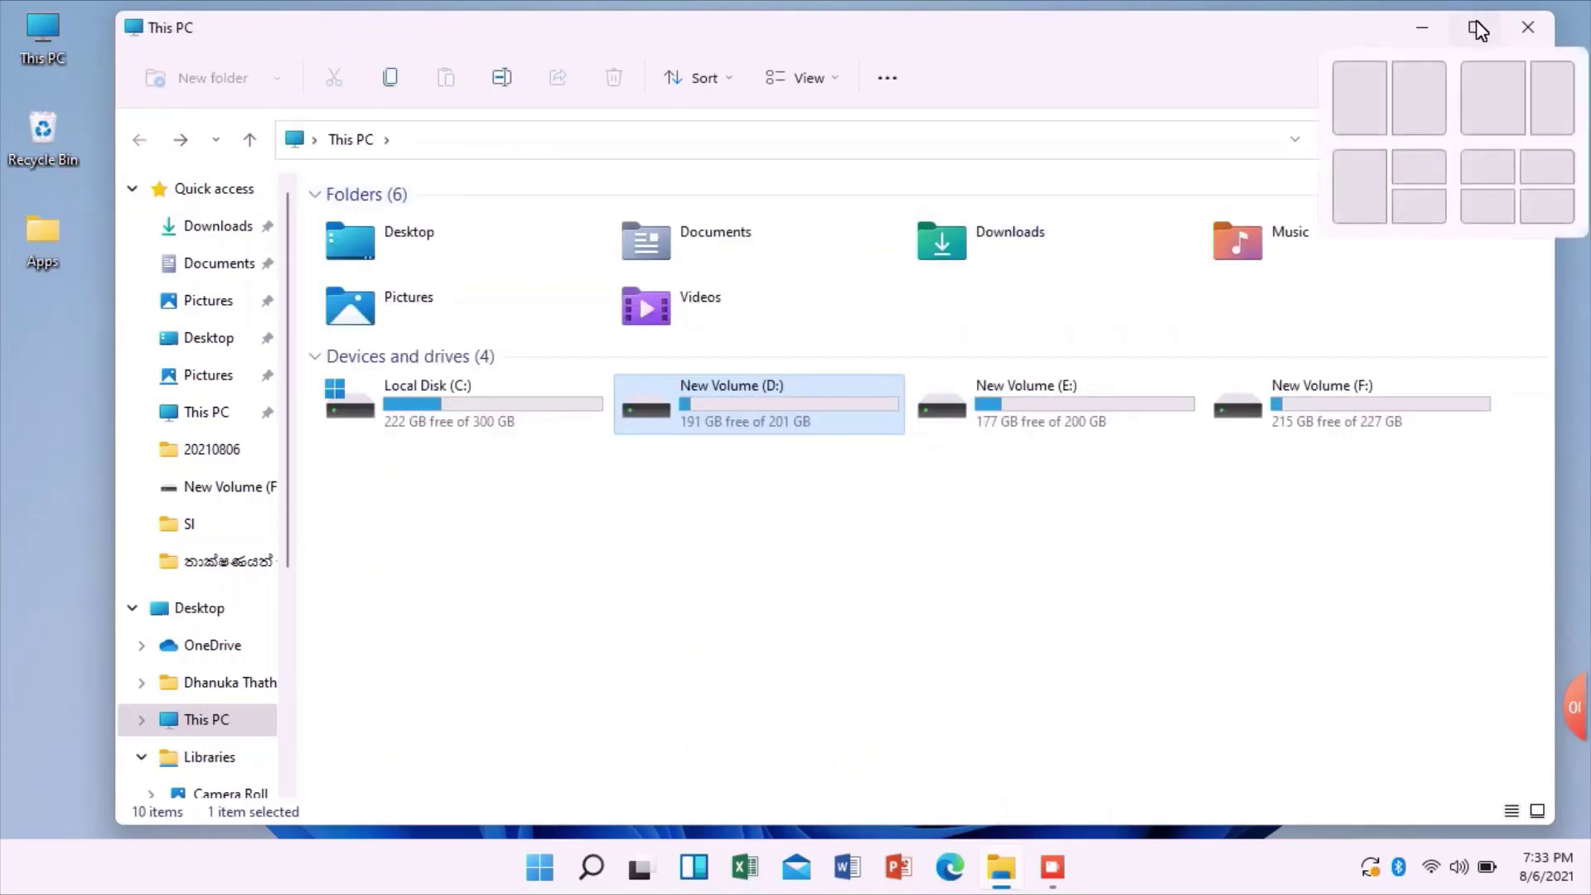
{"action": "left_click", "coordinate": [1415, 103]}
{"action": "mouse_move", "coordinate": [1510, 21]}
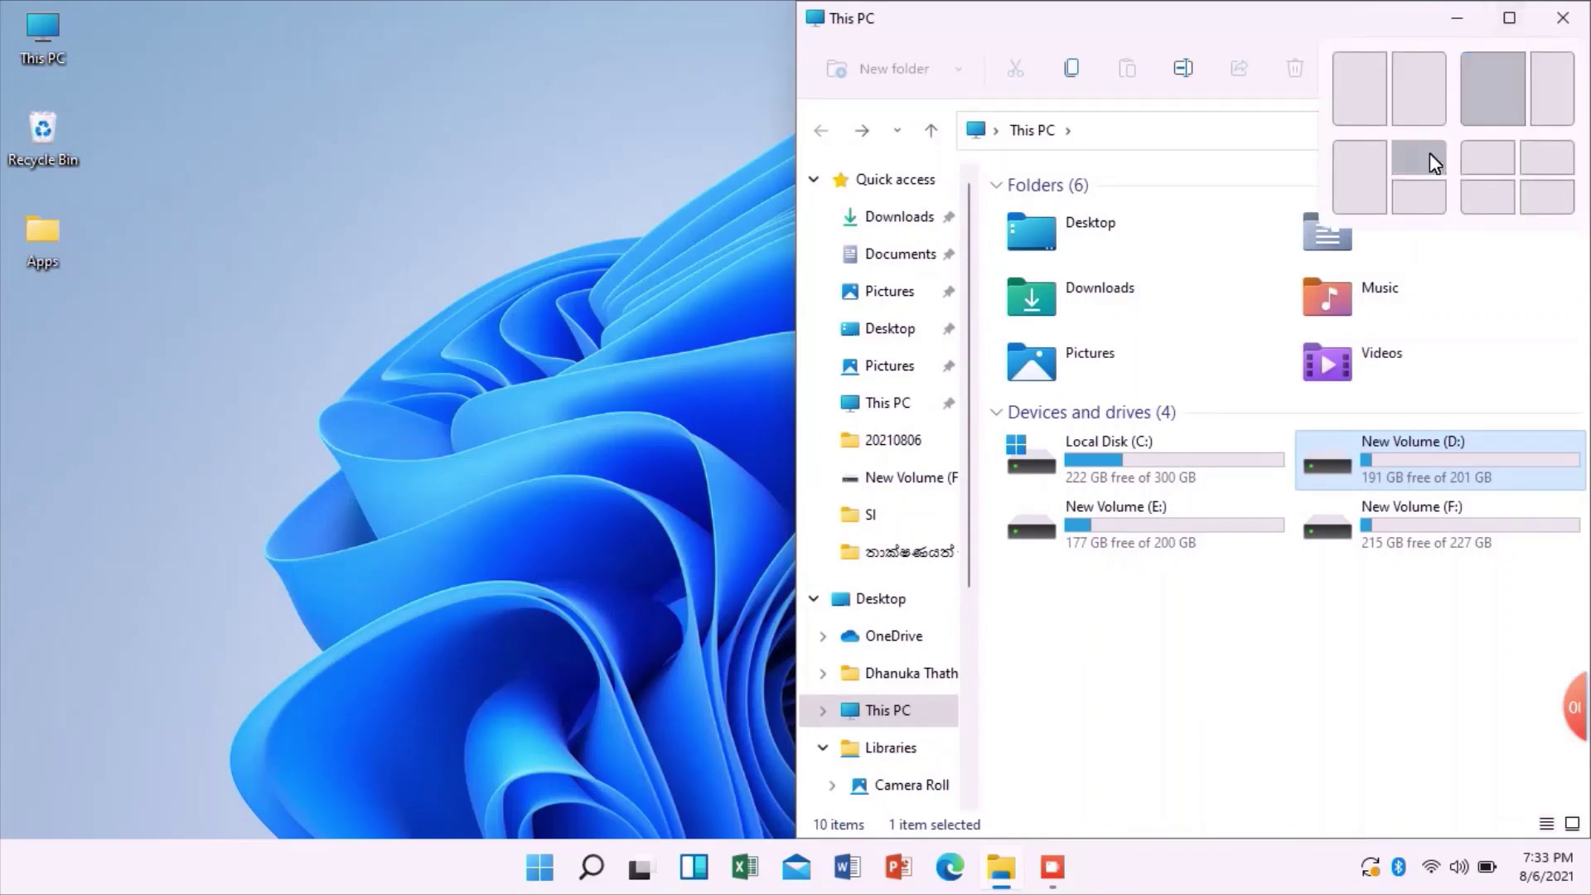
{"action": "left_click", "coordinate": [1378, 182]}
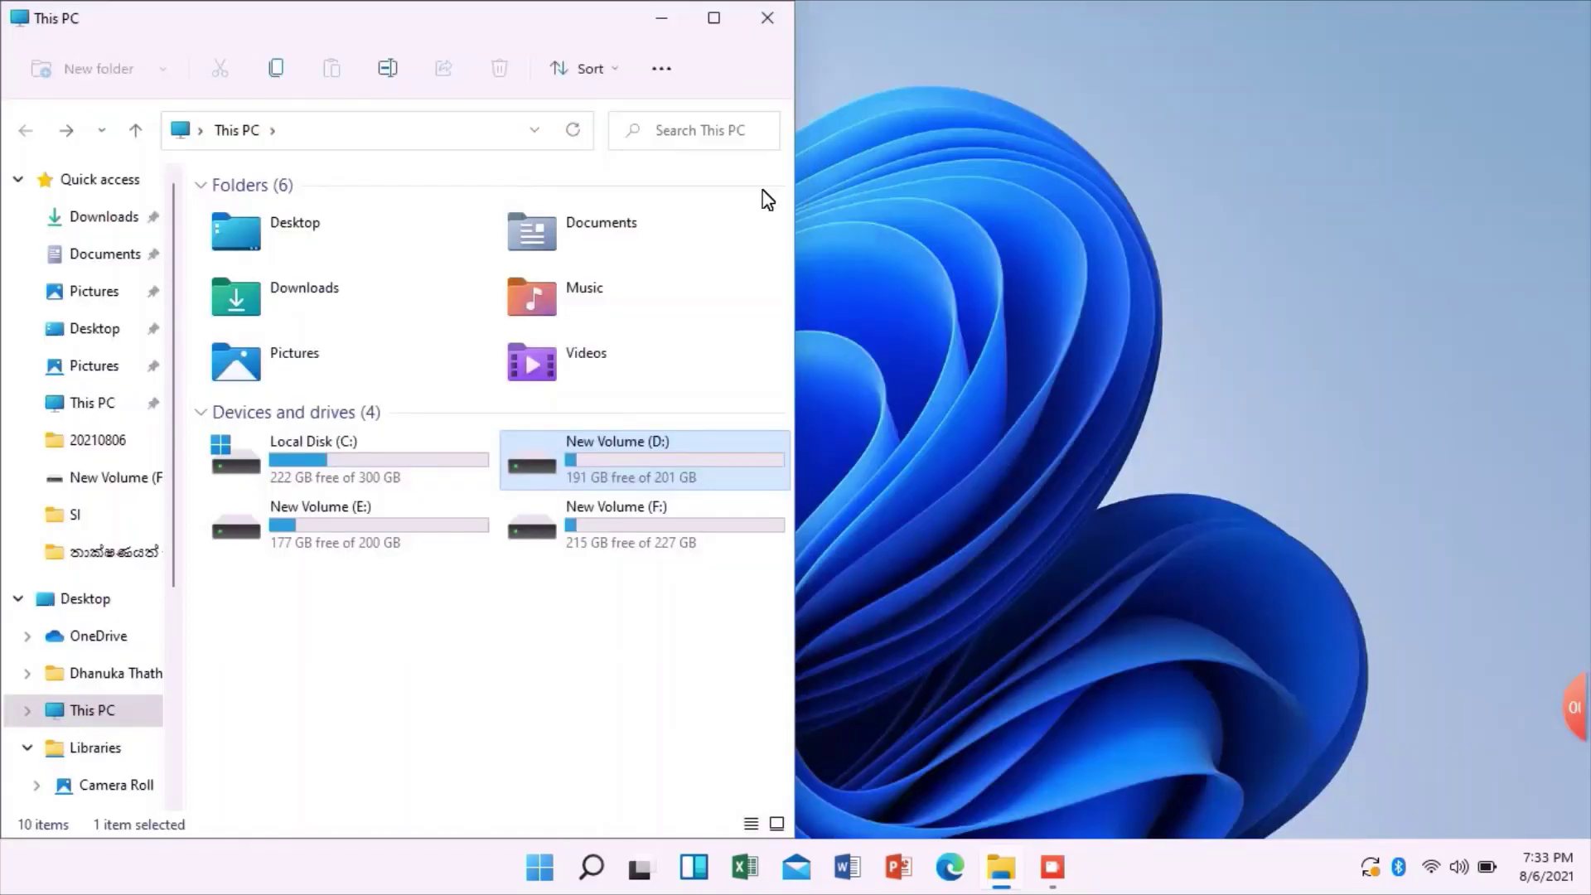
{"action": "mouse_move", "coordinate": [710, 25]}
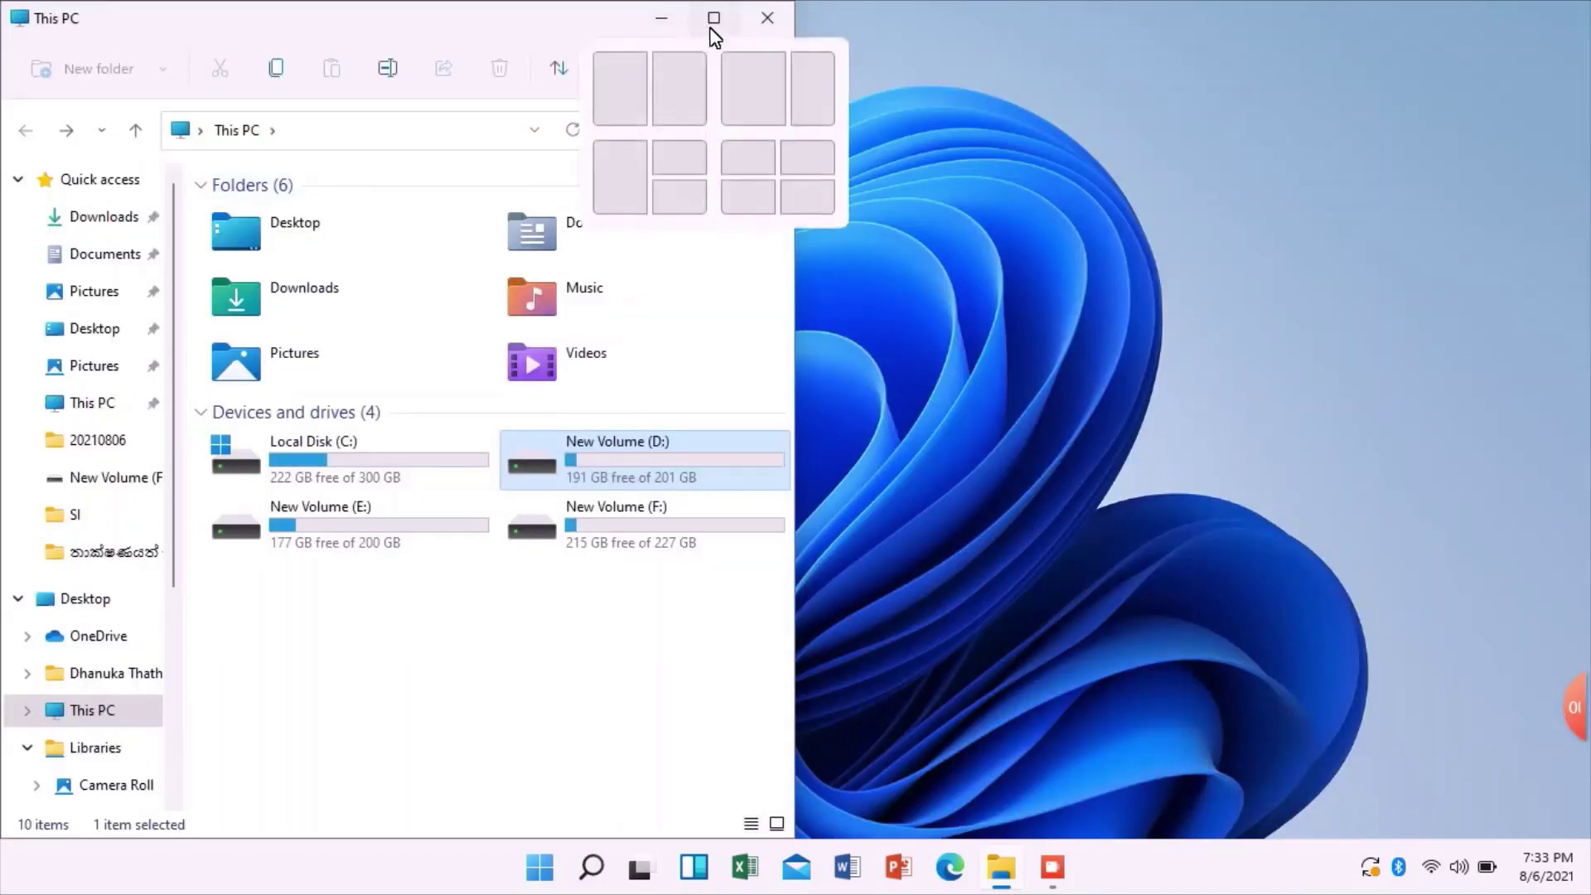
{"action": "left_click", "coordinate": [800, 156]}
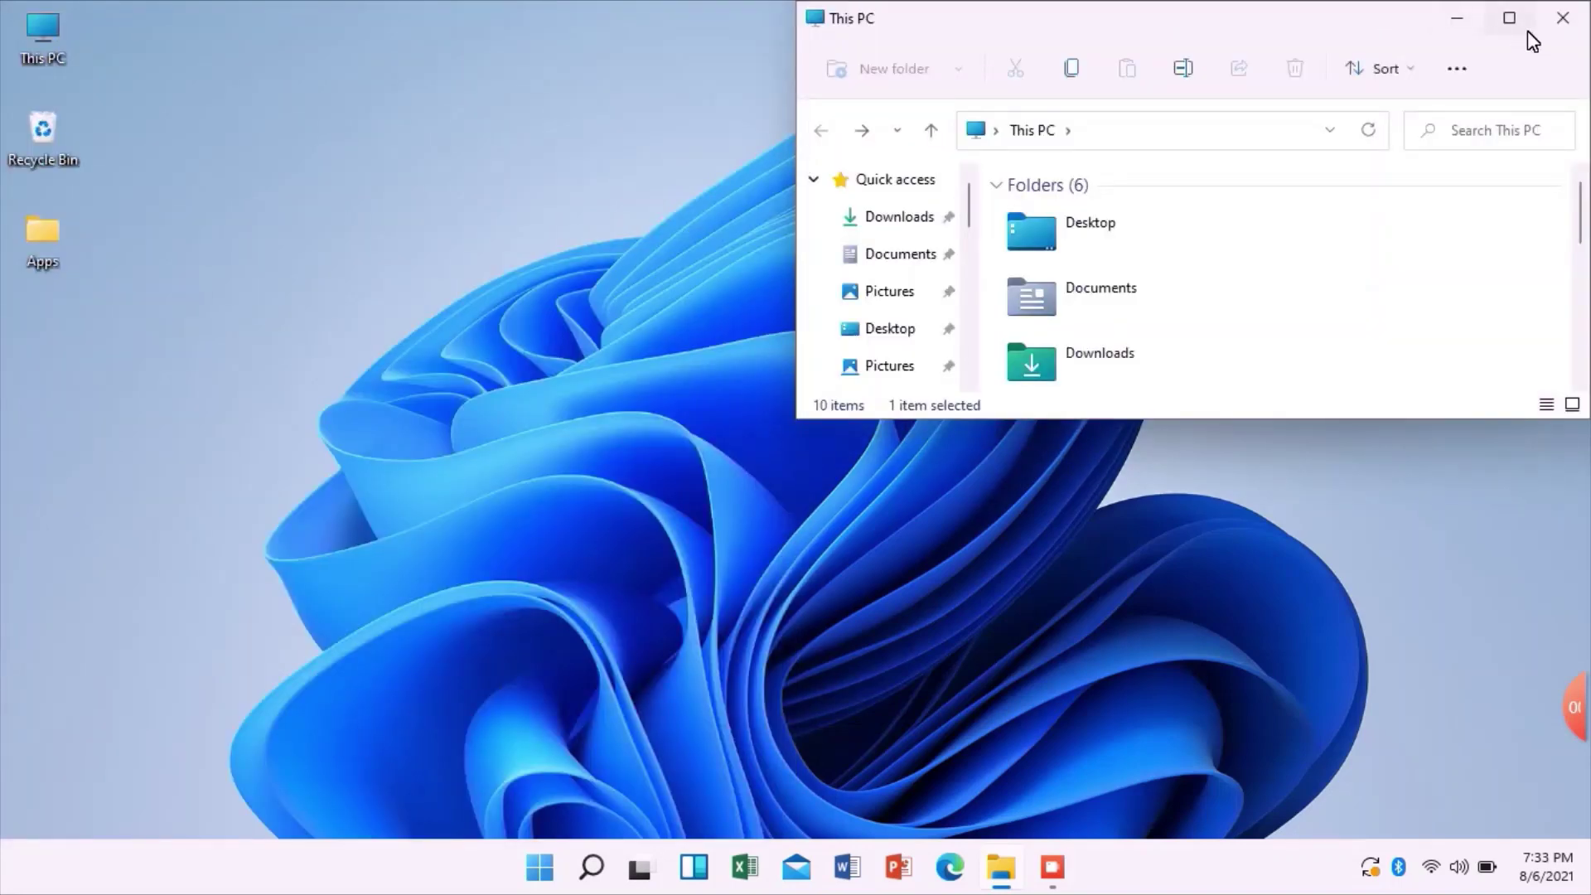
{"action": "mouse_move", "coordinate": [1528, 31]}
{"action": "left_click", "coordinate": [1493, 189]}
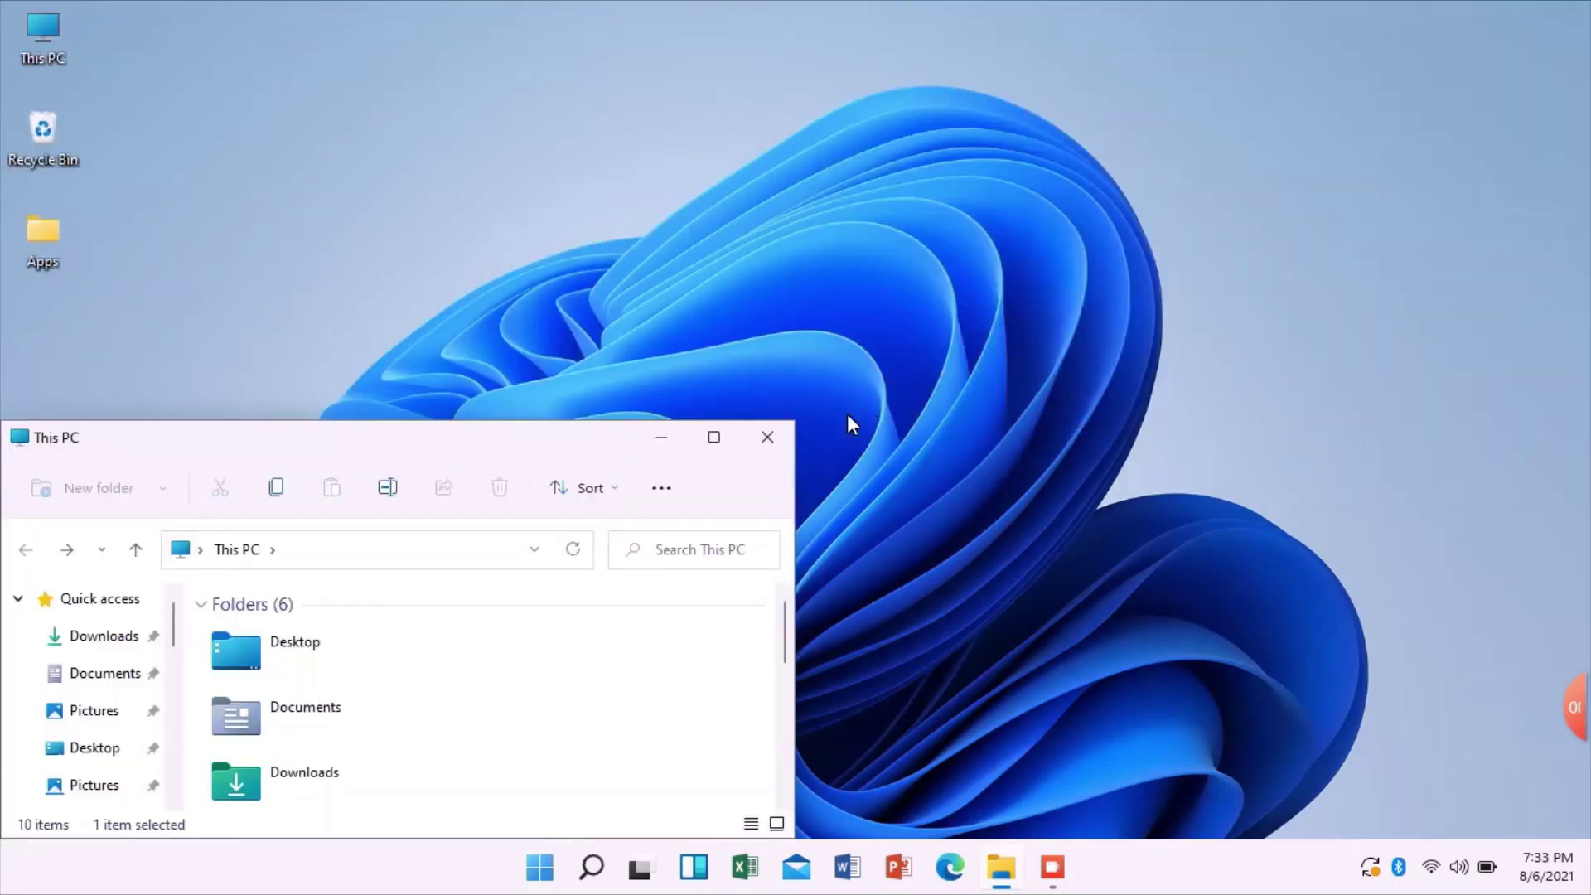
Maximize the This PC window and close it
{"action": "left_click", "coordinate": [714, 439]}
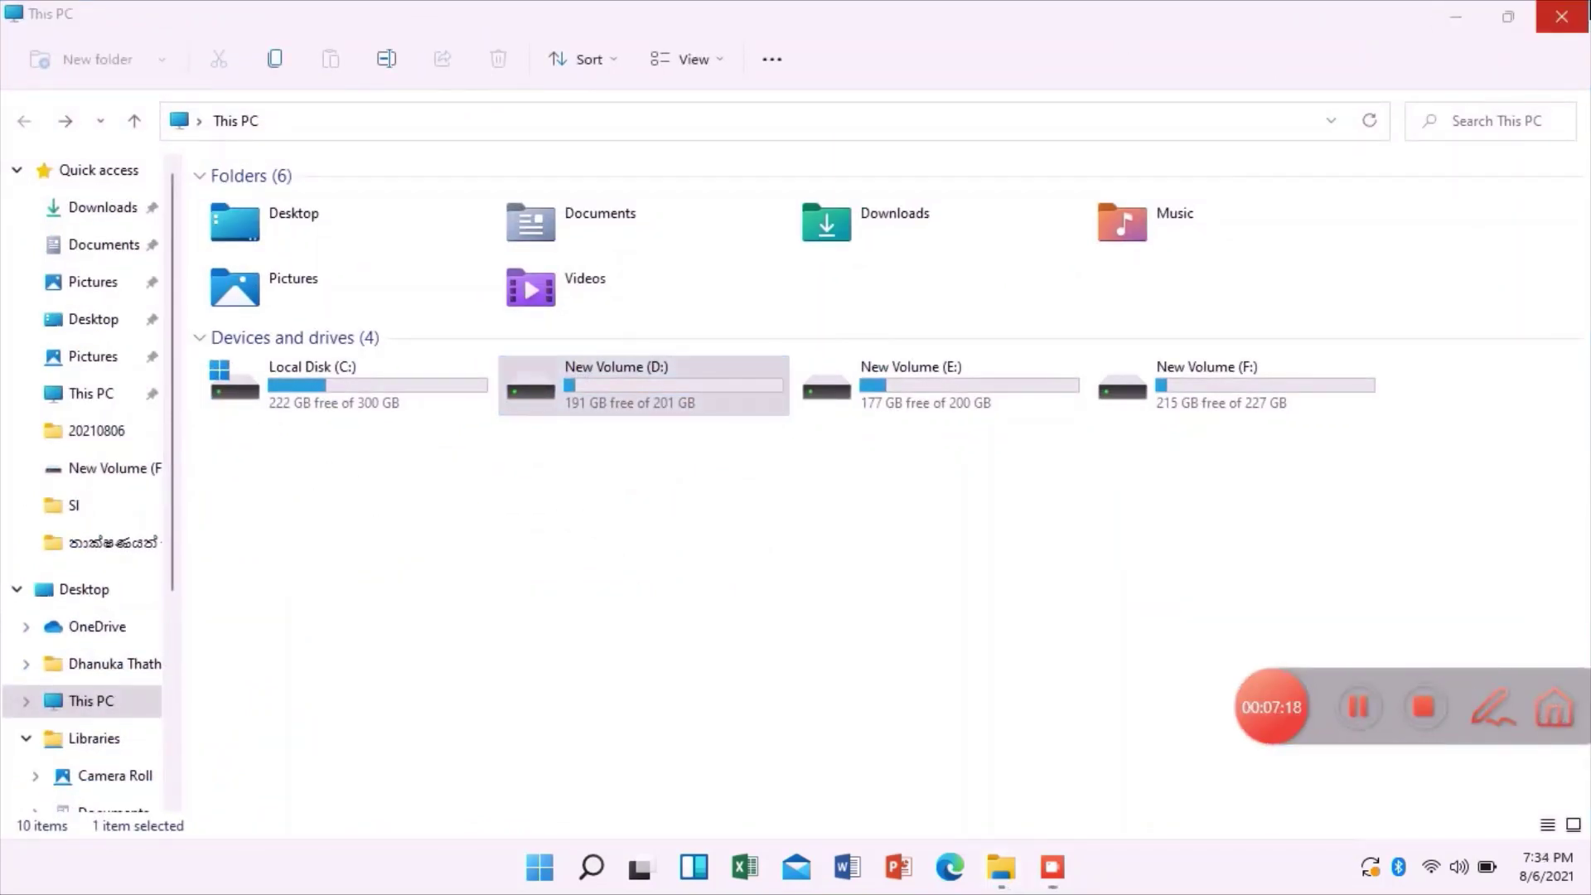
{"action": "left_click", "coordinate": [1562, 16]}
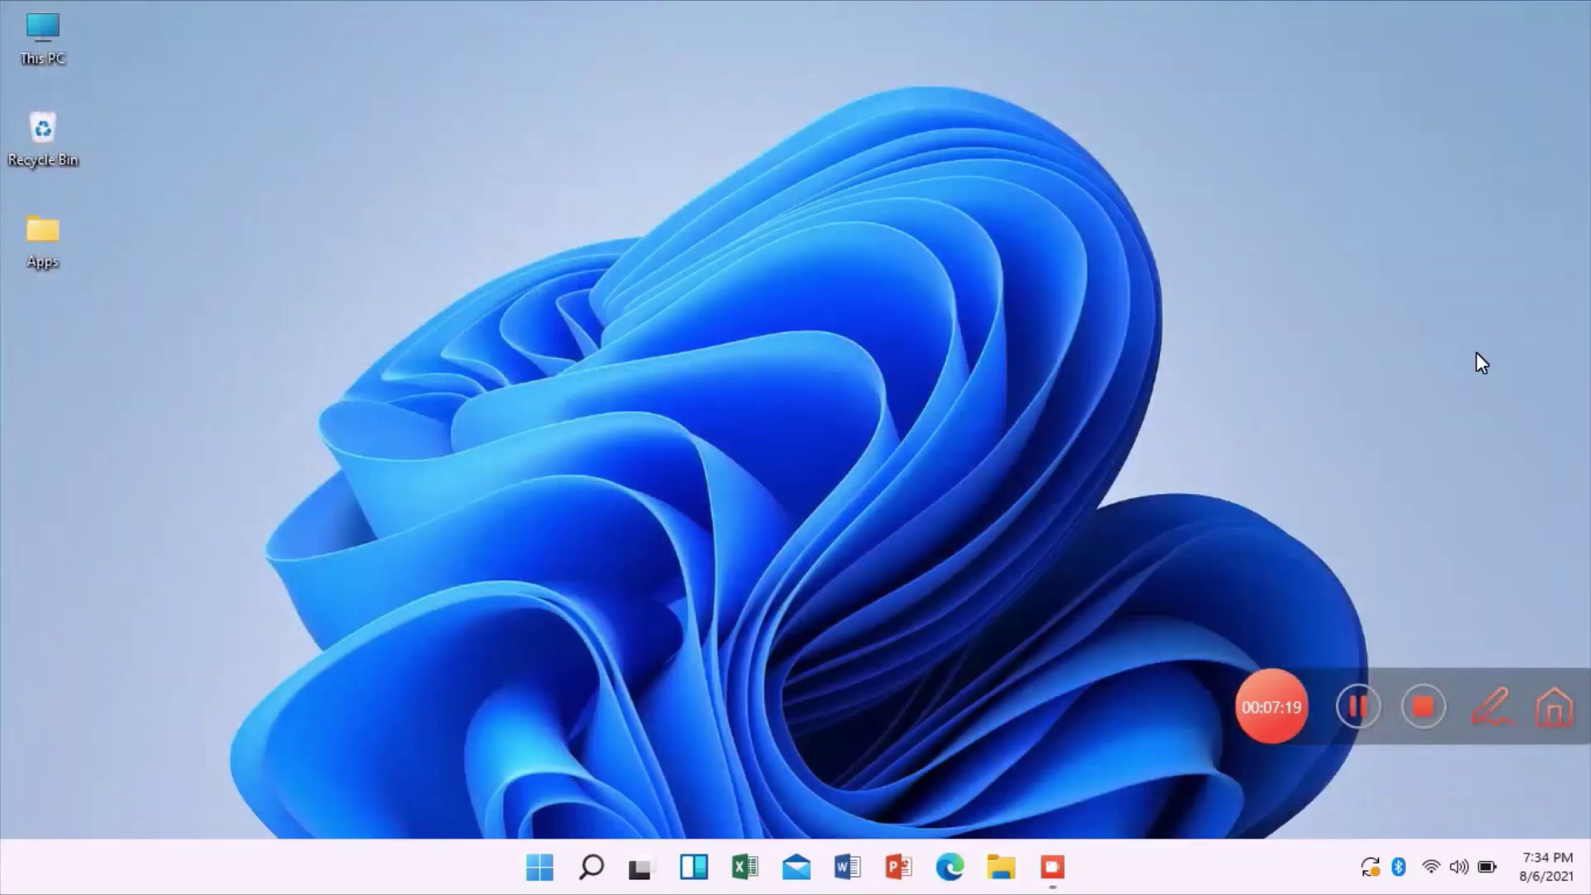
Write the text annotation "Windows 11 pro" in black at size 40 on the upper desktop and close the annotation tools
{"action": "left_click", "coordinate": [1510, 718]}
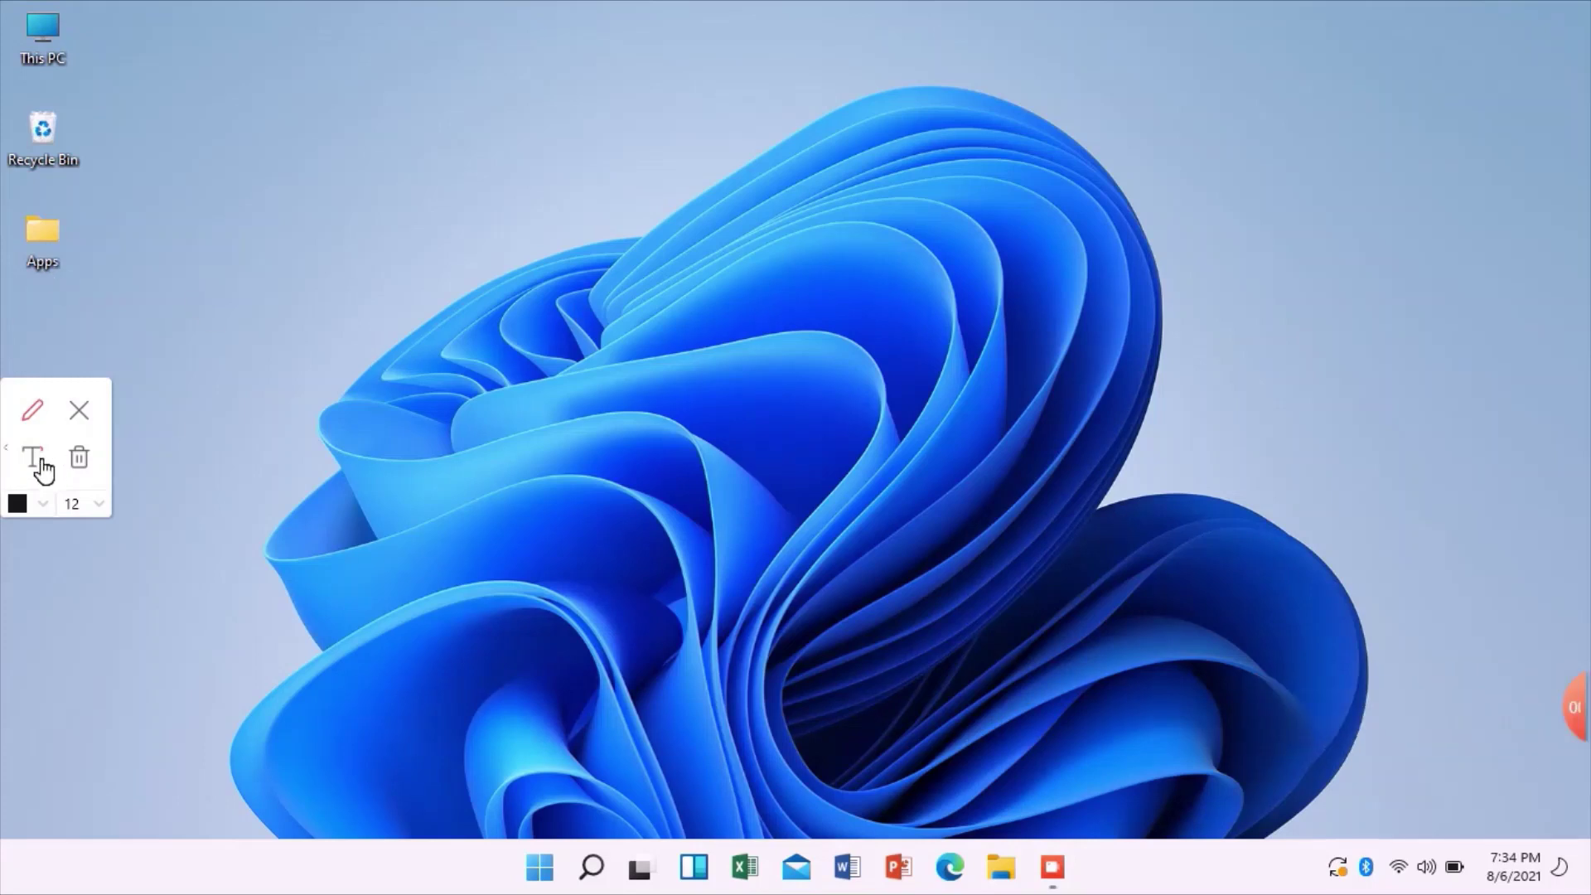
{"action": "left_click", "coordinate": [97, 501]}
{"action": "left_click", "coordinate": [71, 693]}
{"action": "left_click", "coordinate": [275, 101]}
{"action": "type", "text": "Wind"}
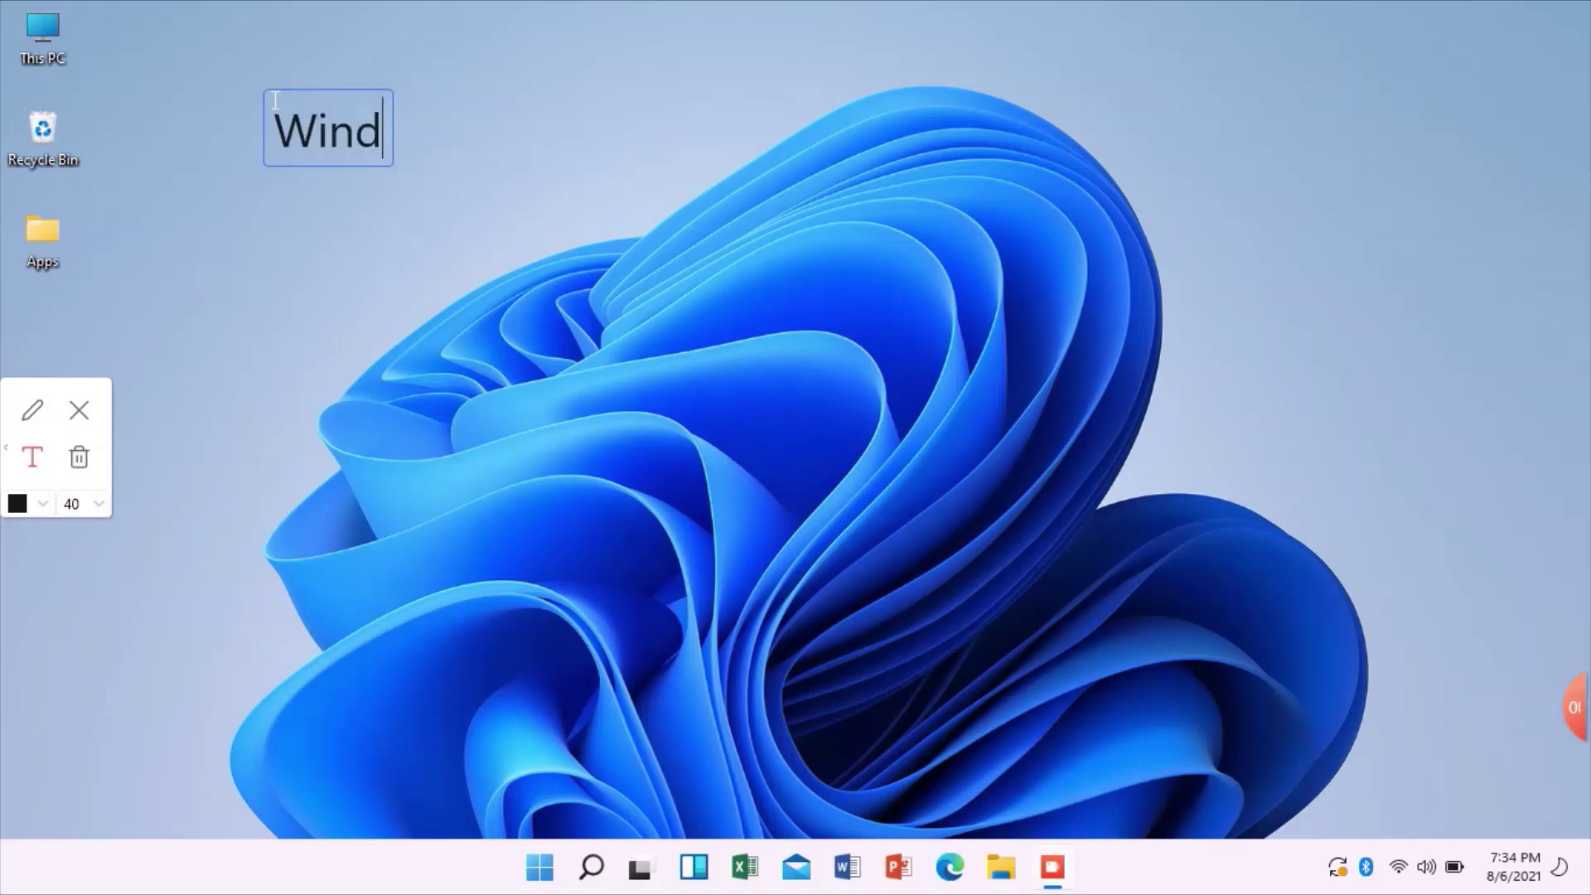
{"action": "type", "text": "ows 11 "}
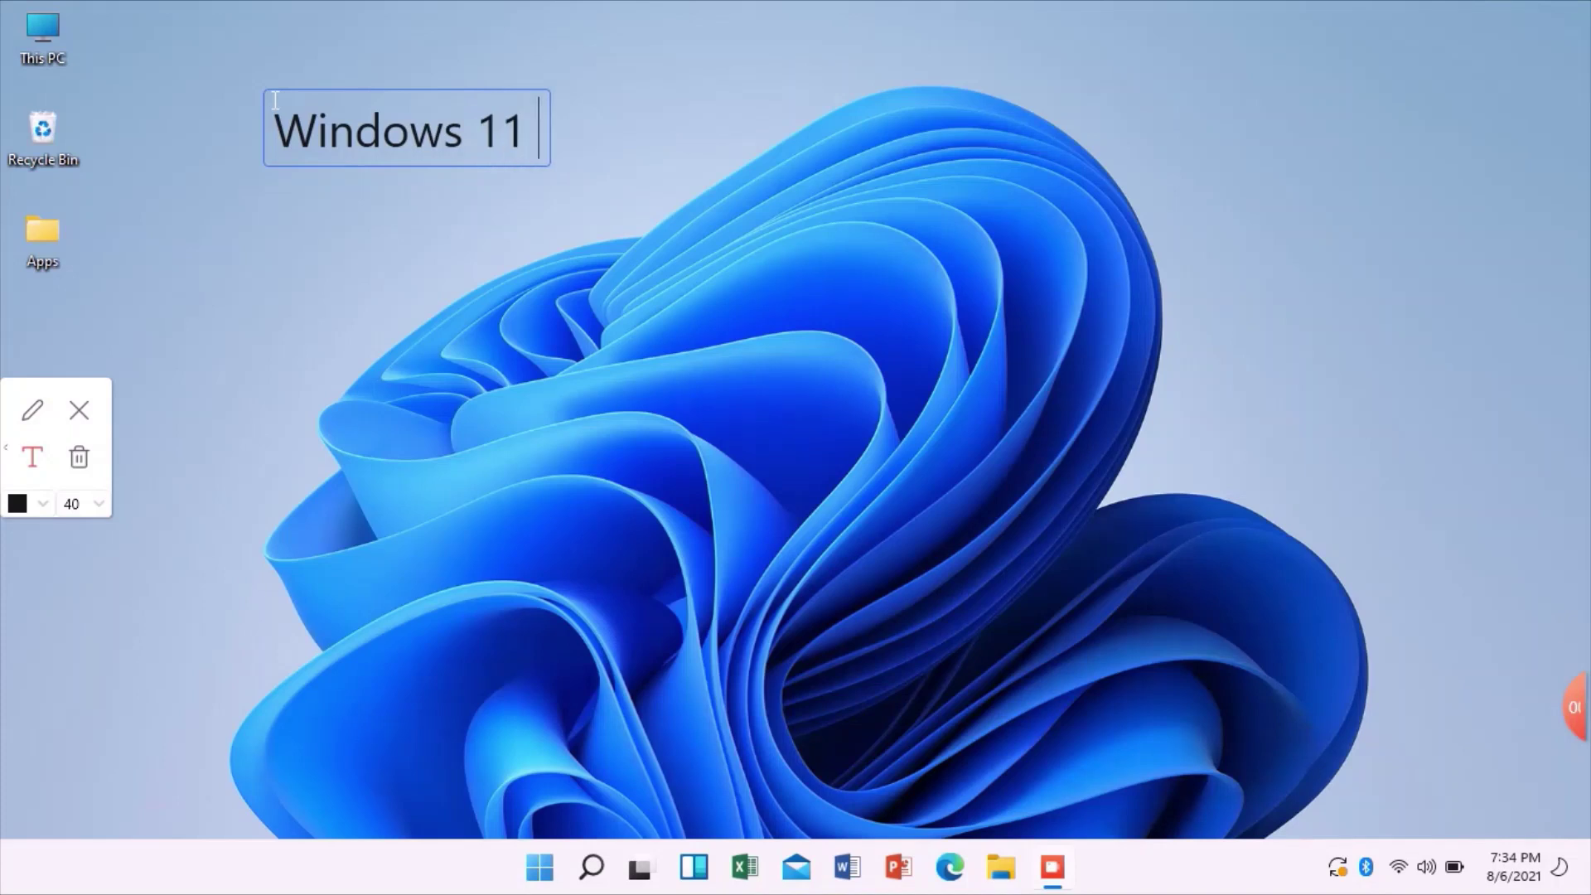
{"action": "type", "text": "pro"}
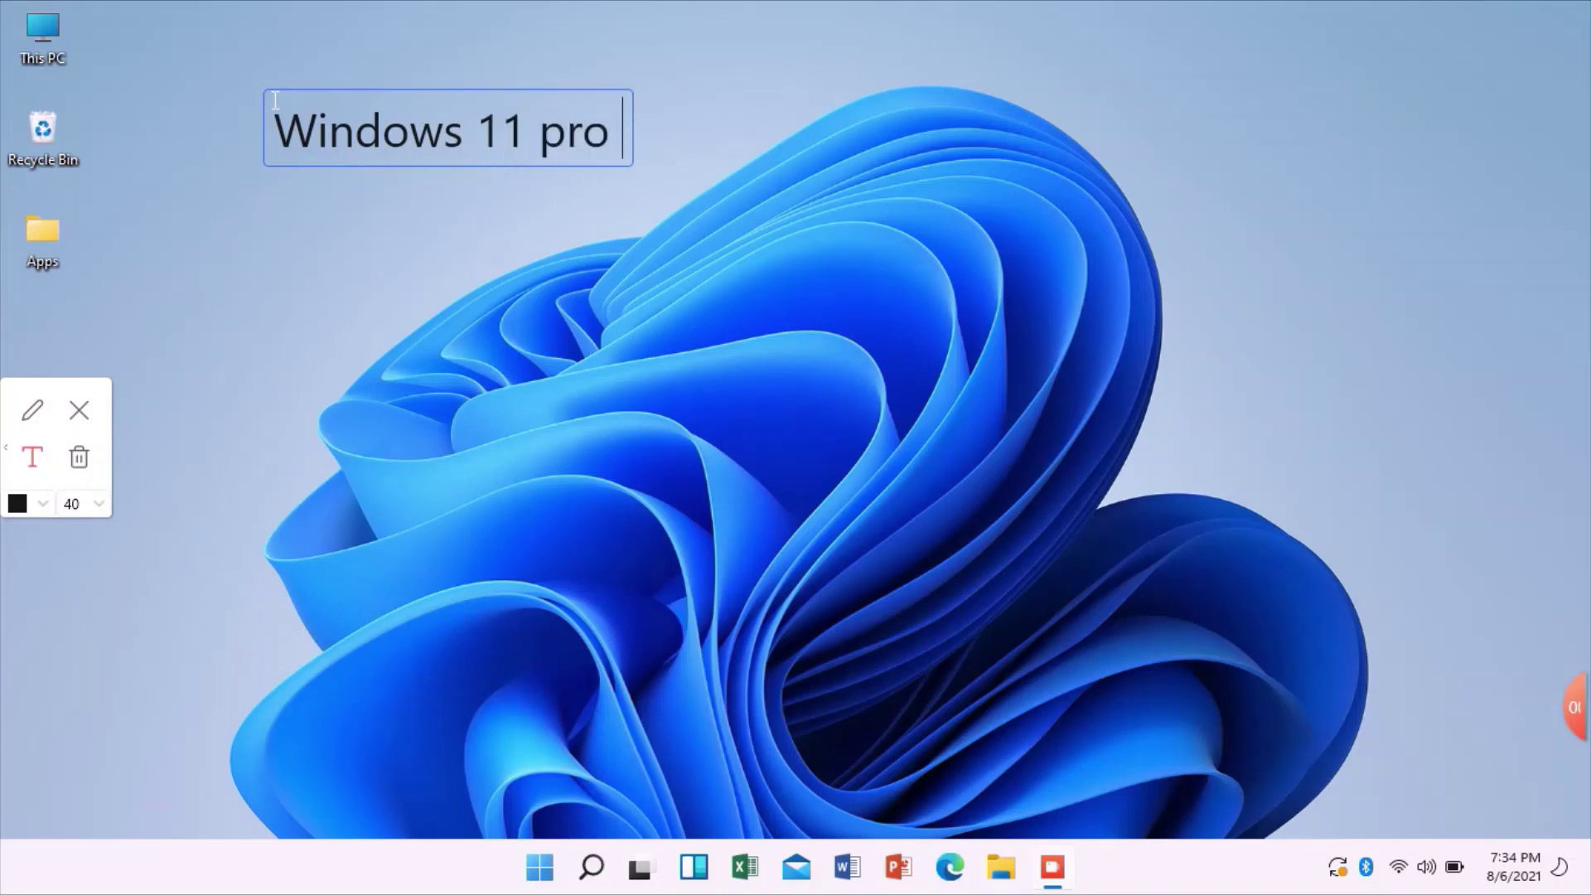
{"action": "left_click", "coordinate": [78, 412]}
Write the text annotation "Now go to the task bar setting" in black at size 40 on the desktop and close the annotation tools
{"action": "mouse_move", "coordinate": [1430, 715]}
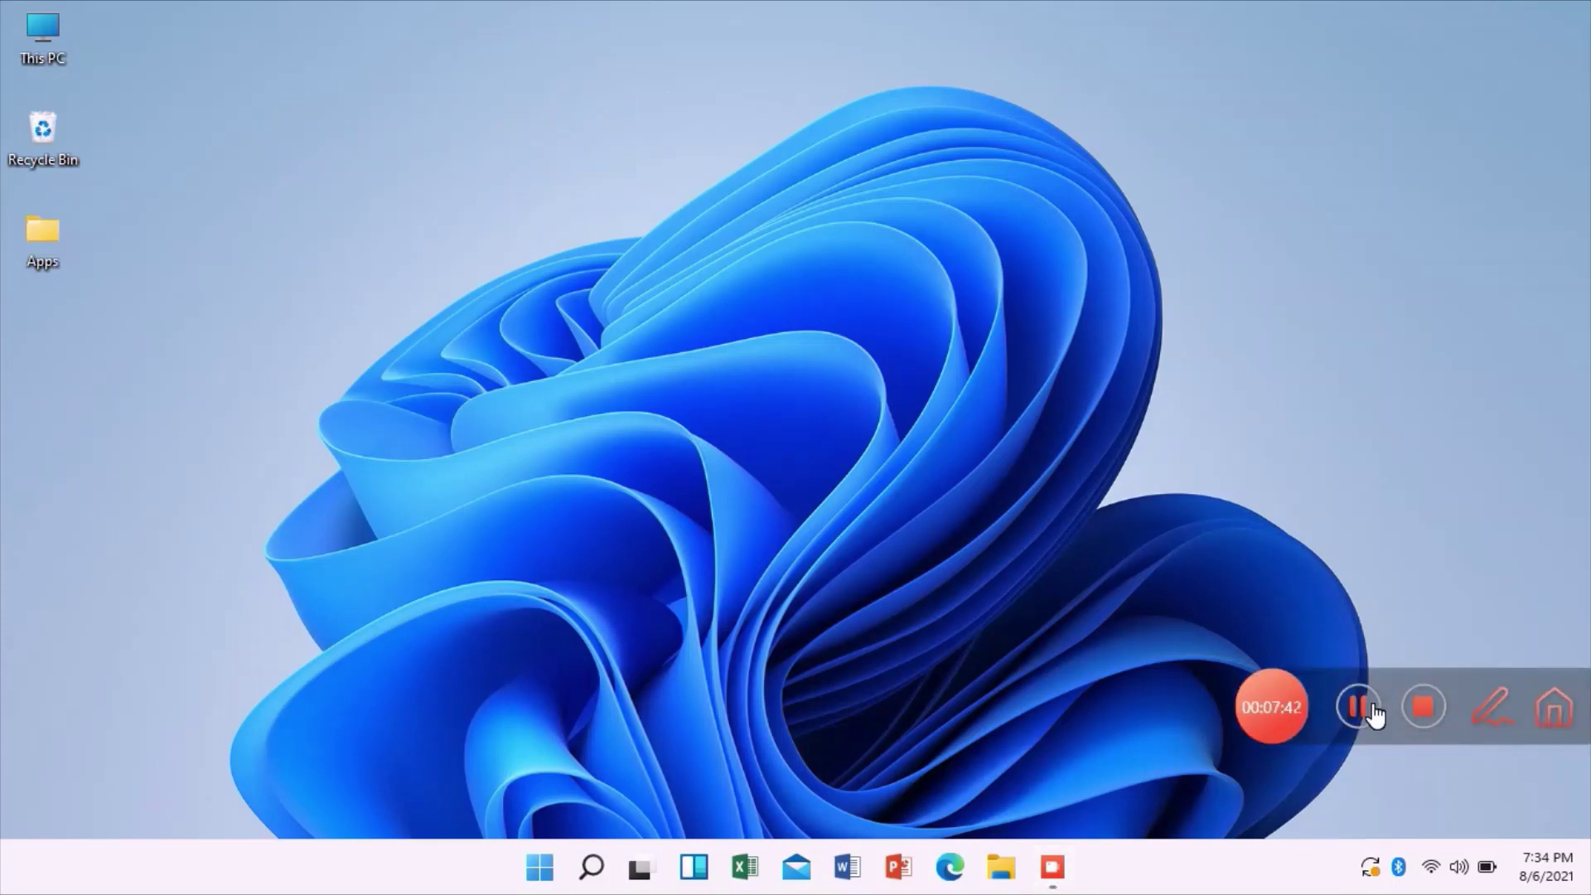
{"action": "left_click", "coordinate": [1496, 718]}
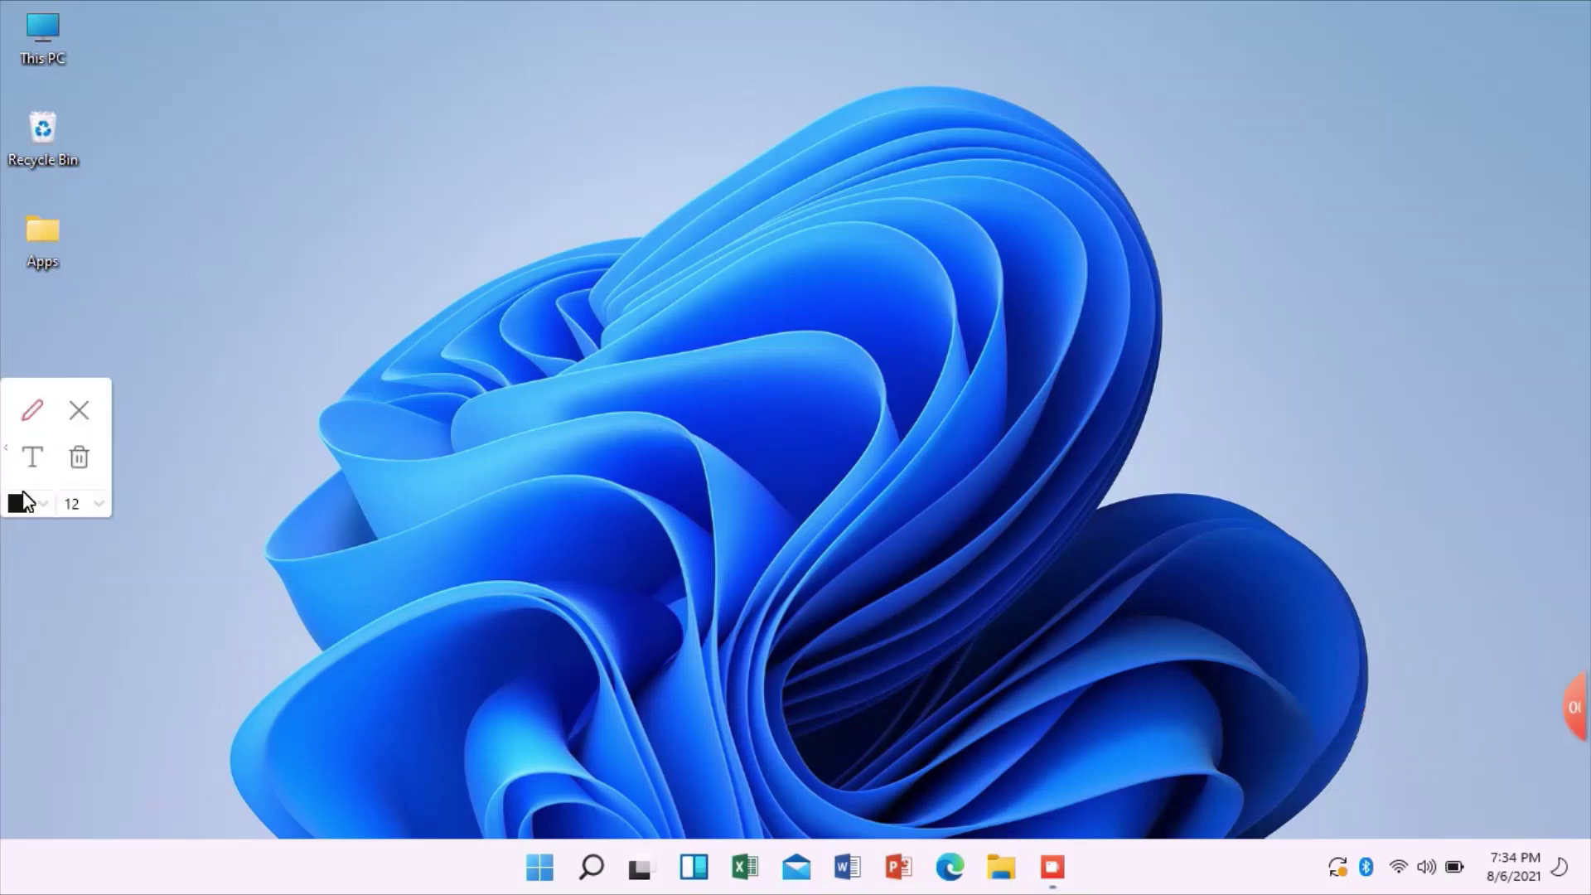
{"action": "left_click", "coordinate": [83, 505]}
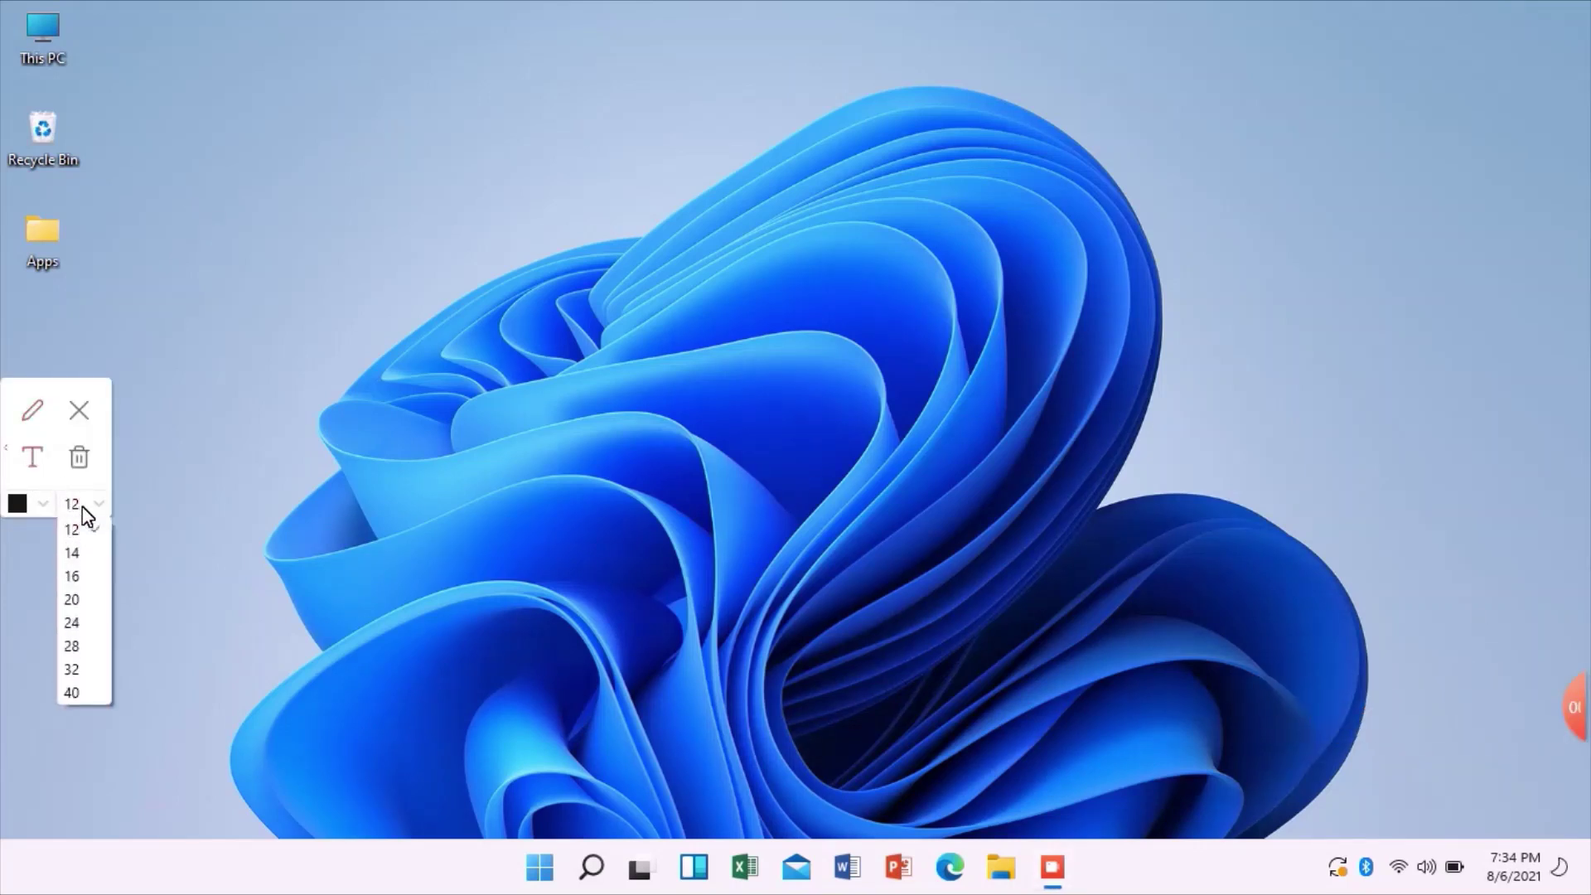
{"action": "left_click", "coordinate": [73, 693]}
{"action": "left_click", "coordinate": [220, 132]}
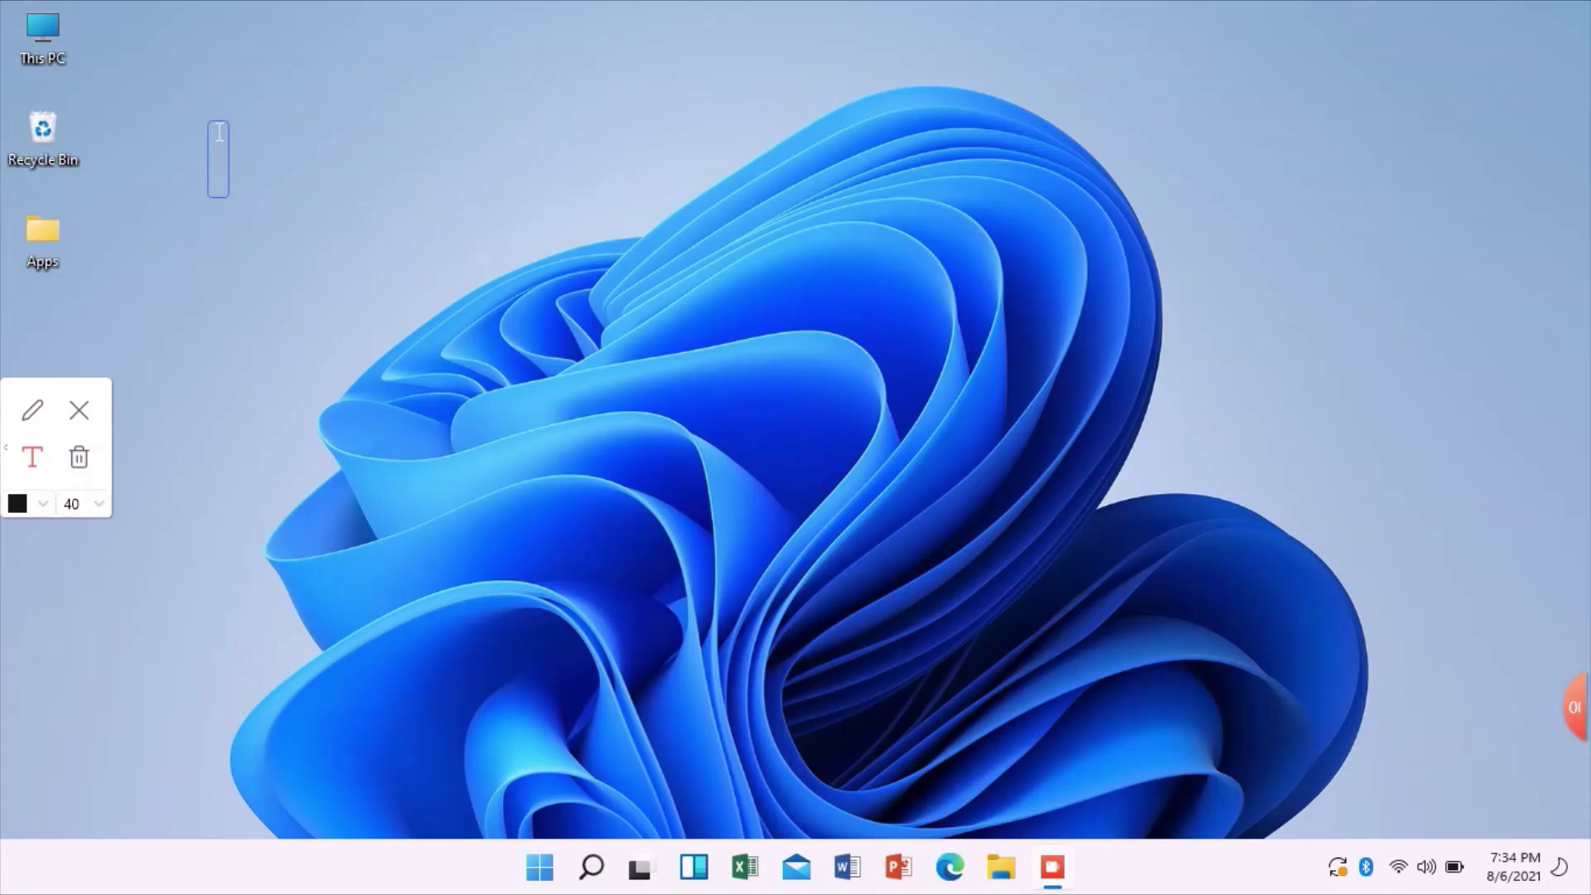
{"action": "type", "text": "No"}
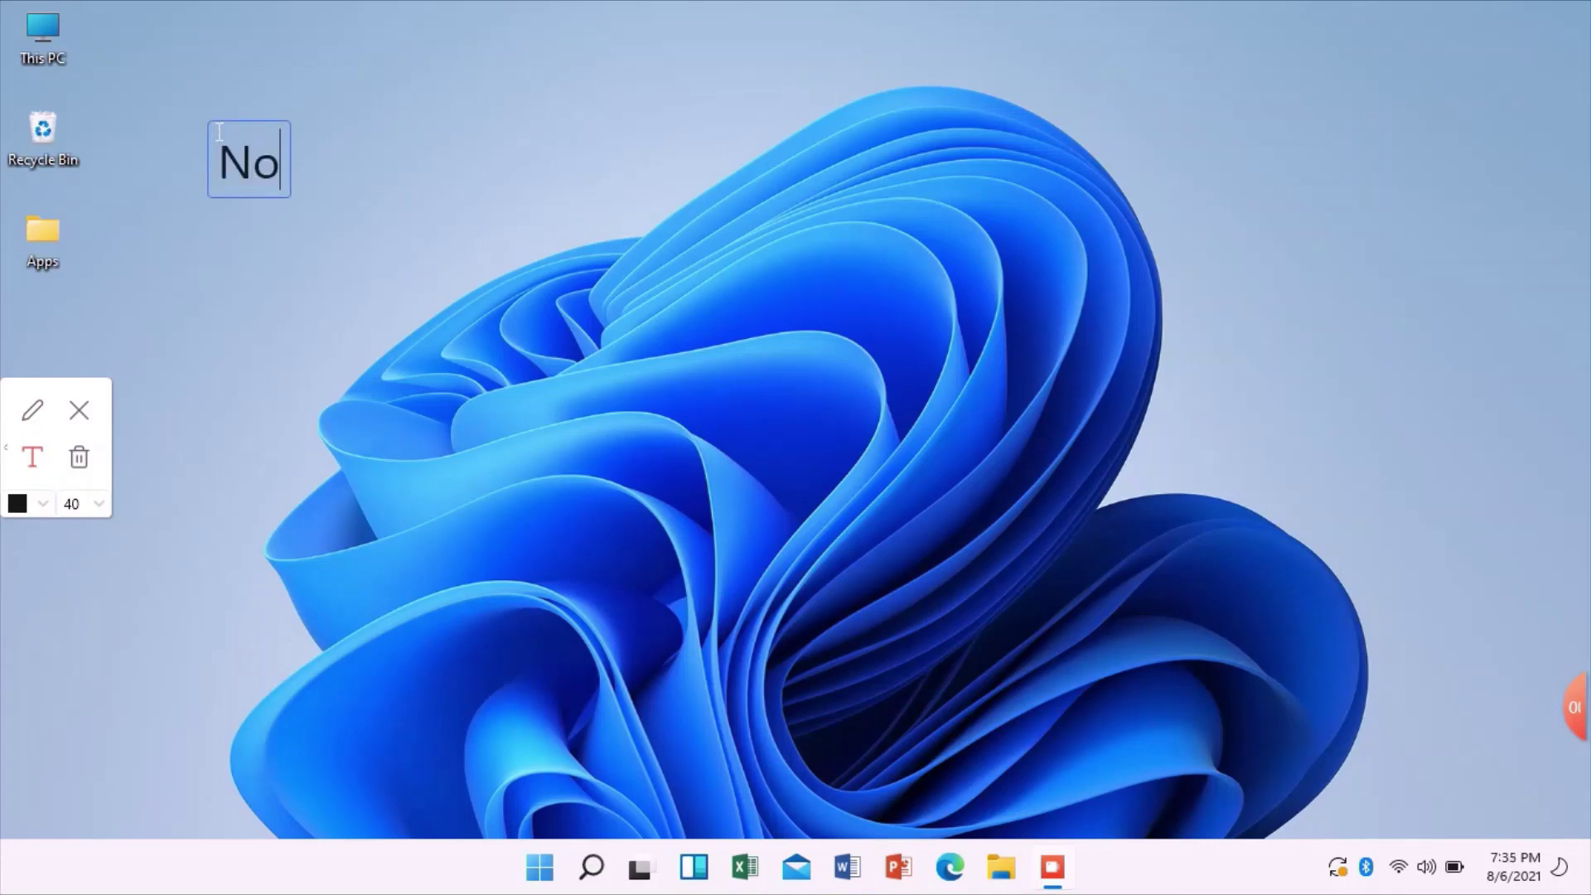
{"action": "type", "text": "w "}
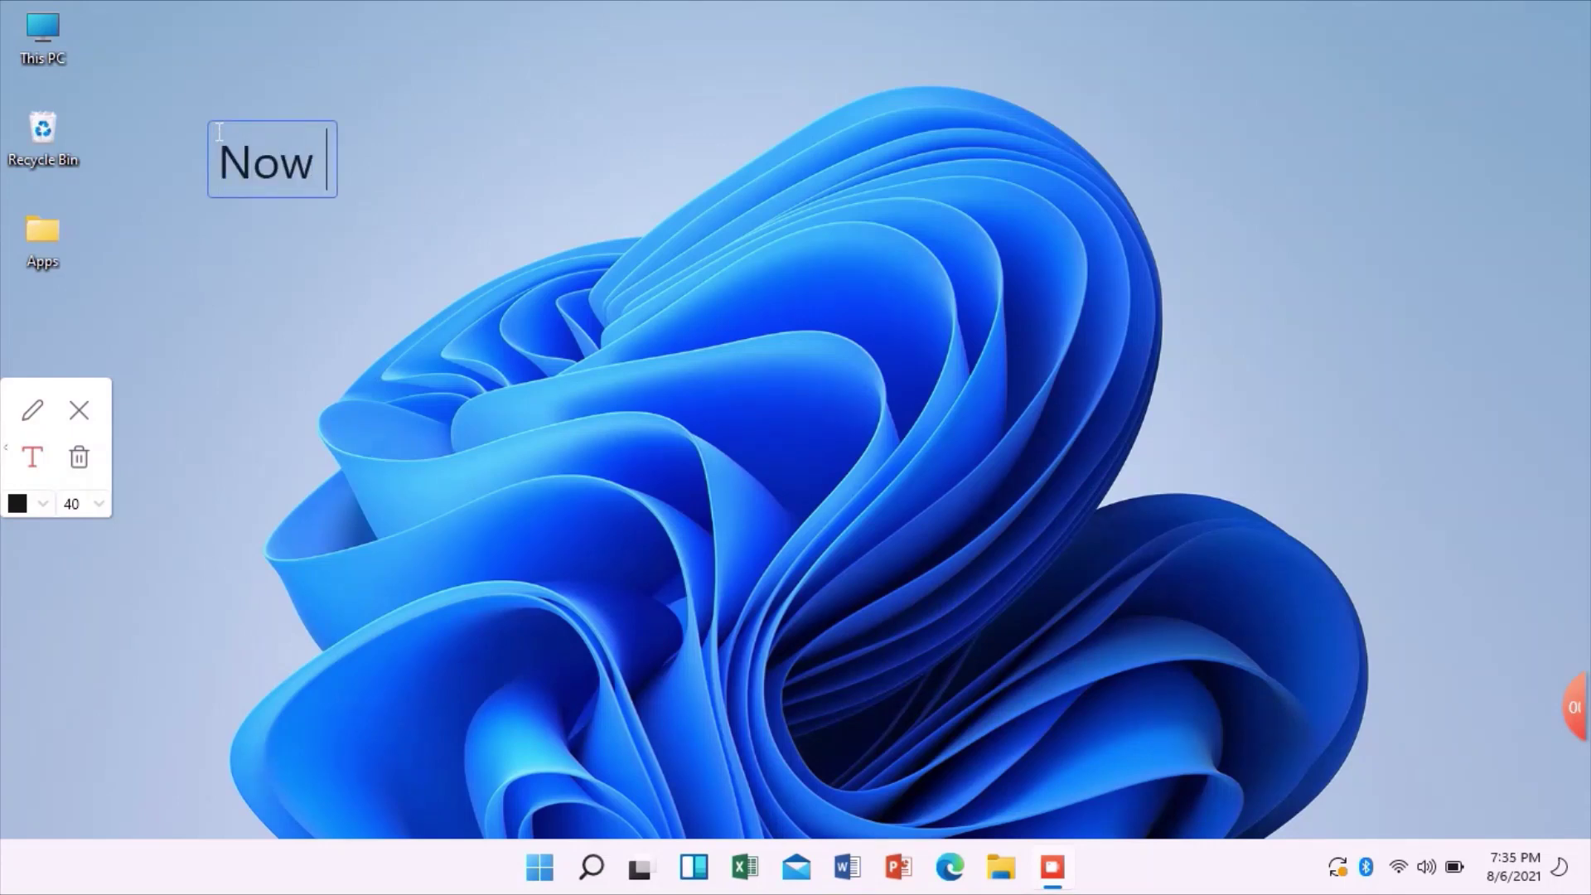
{"action": "type", "text": "go to "}
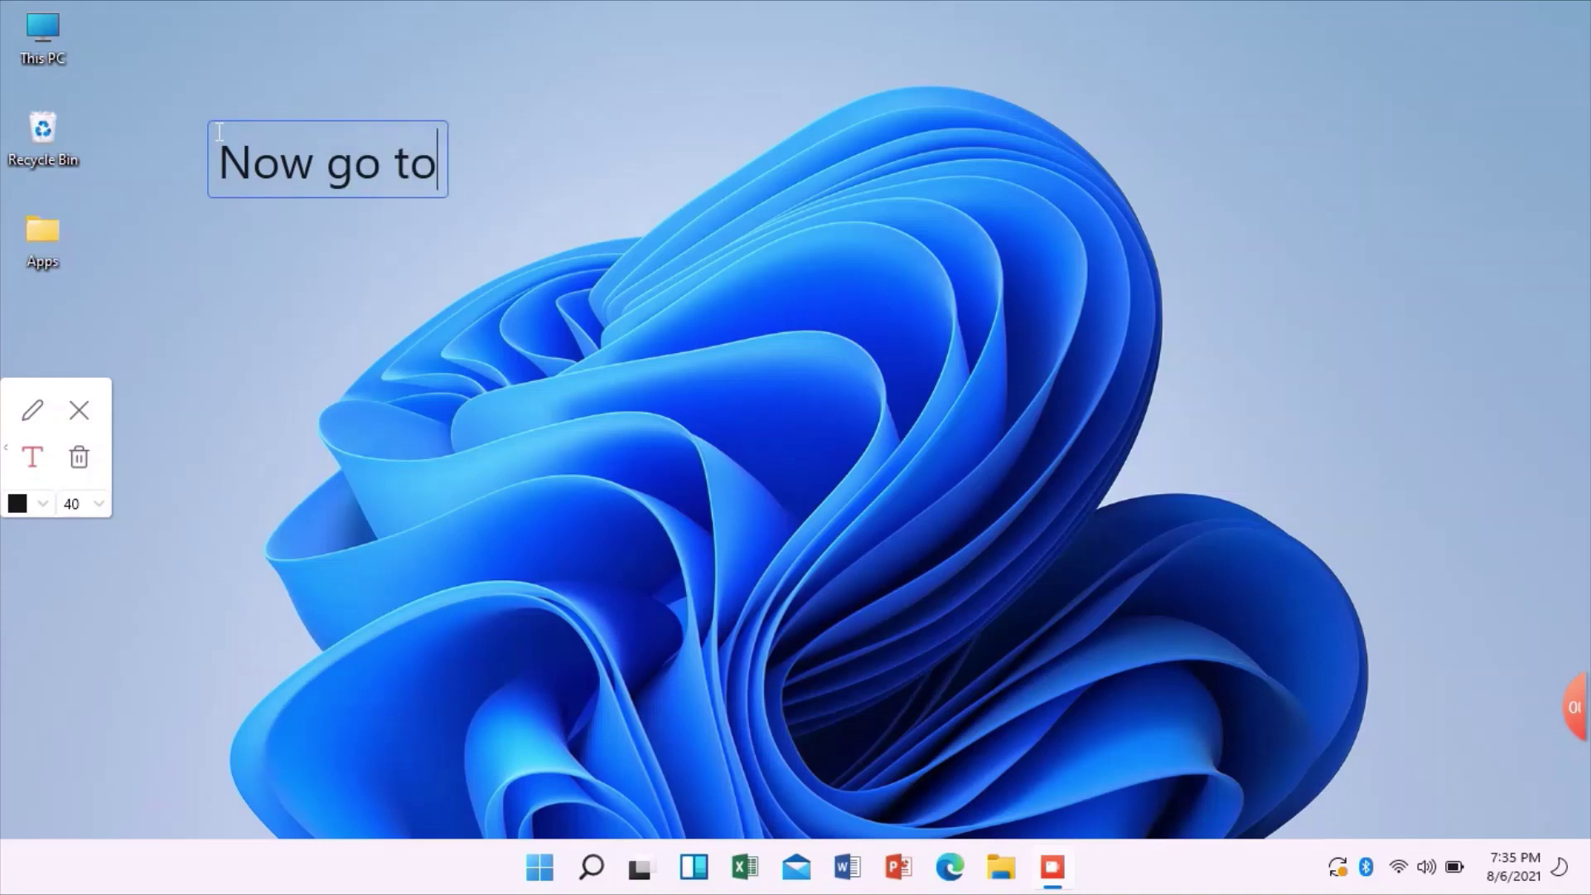
{"action": "type", "text": "the "}
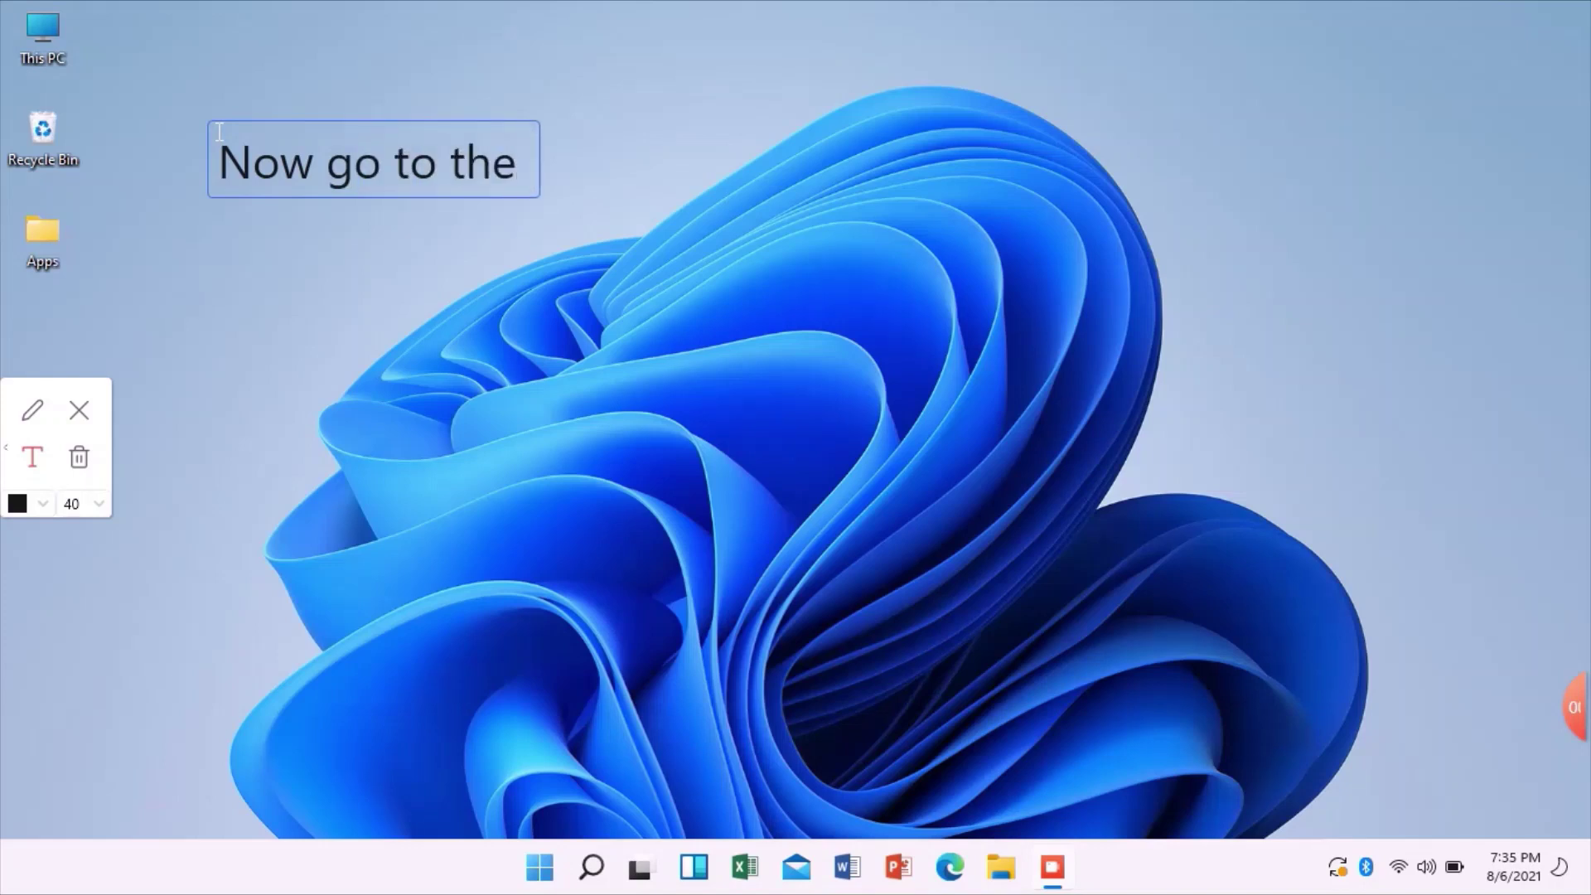
{"action": "type", "text": "task bar"}
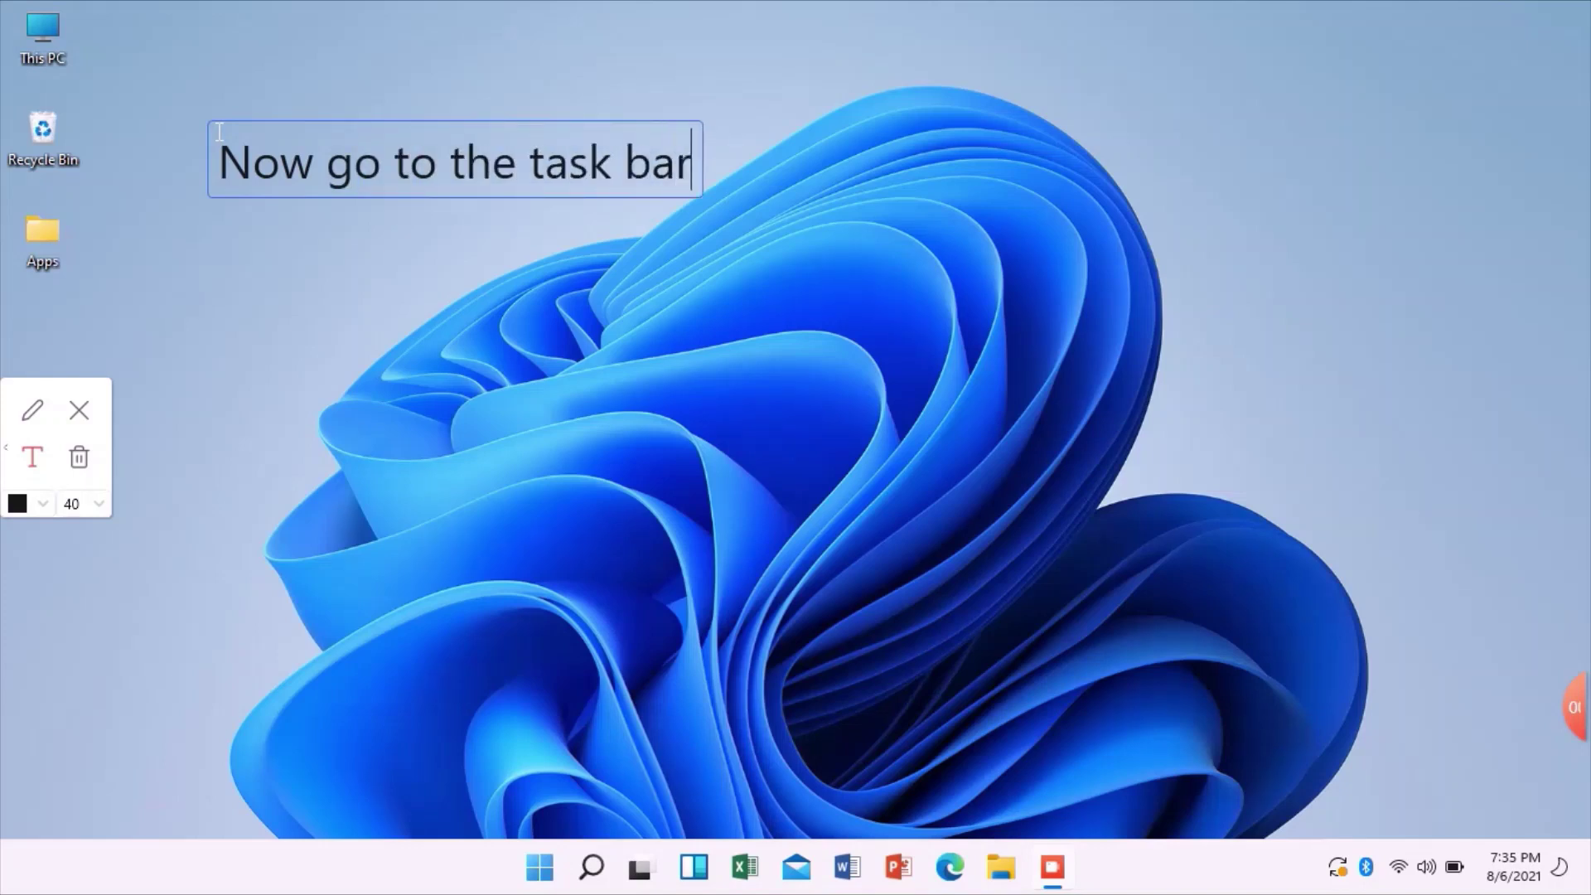
{"action": "type", "text": " settin"}
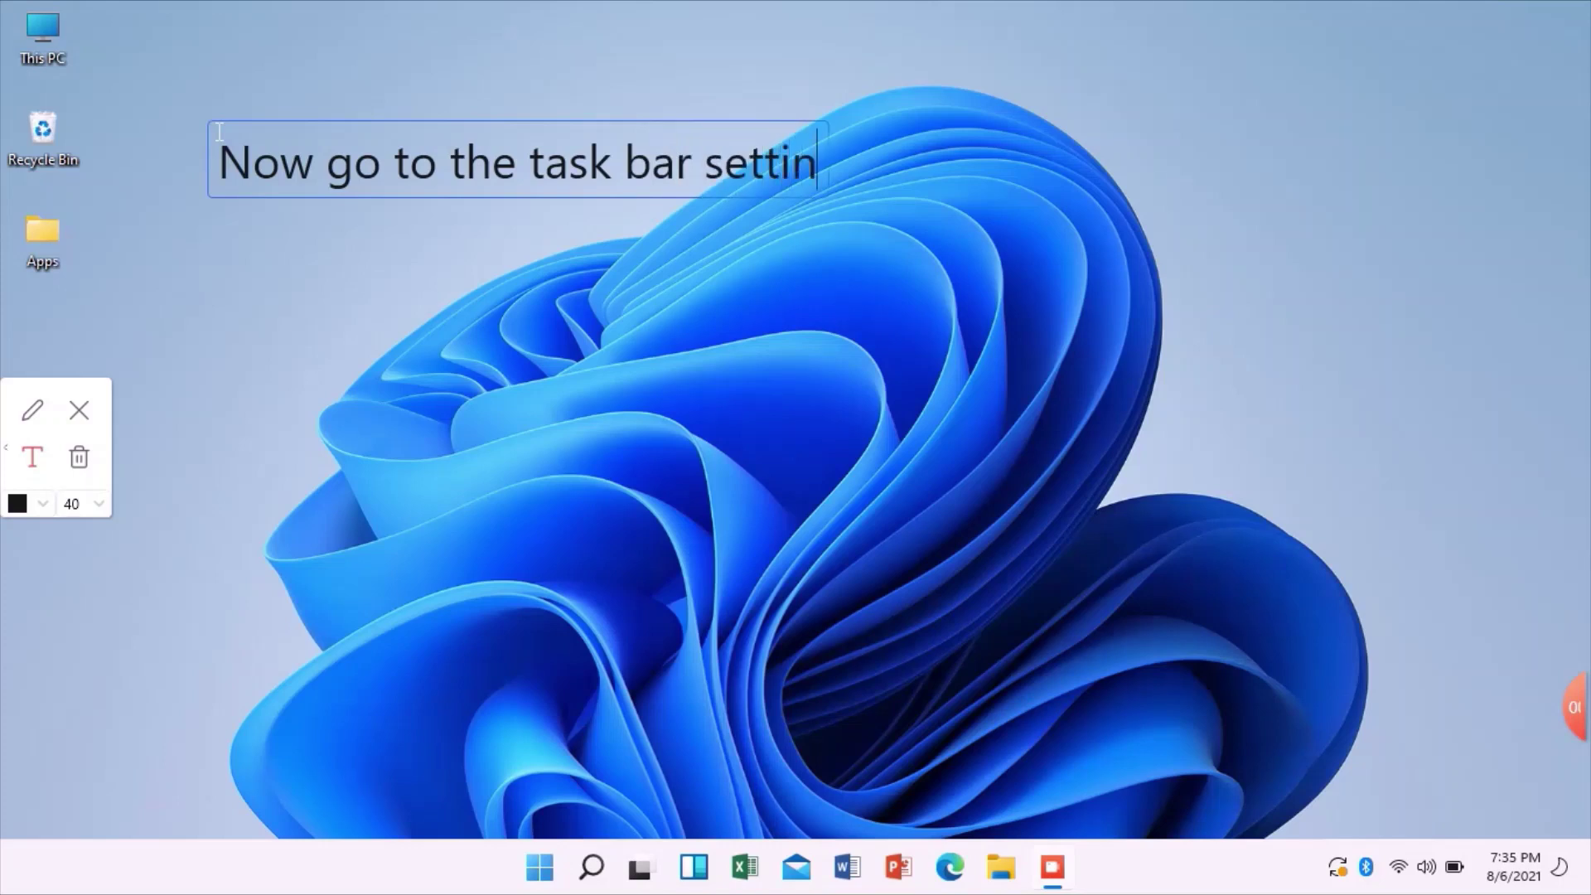
{"action": "type", "text": "g"}
{"action": "left_click", "coordinate": [78, 411]}
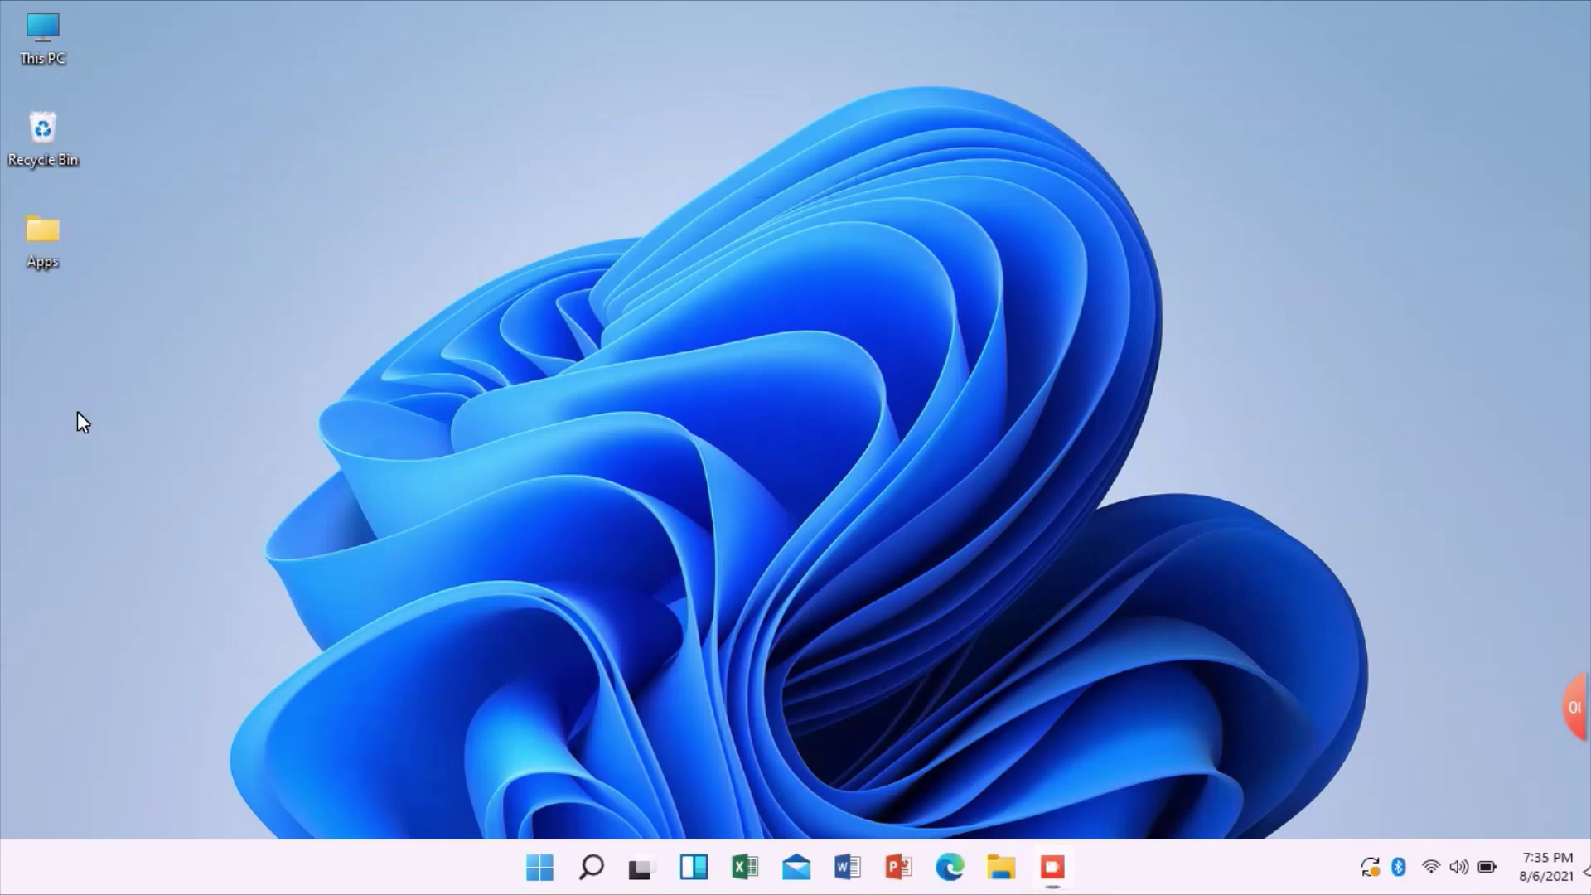
Open the Taskbar page of the Personalization settings and expand the Taskbar behaviors section
{"action": "right_click", "coordinate": [445, 866]}
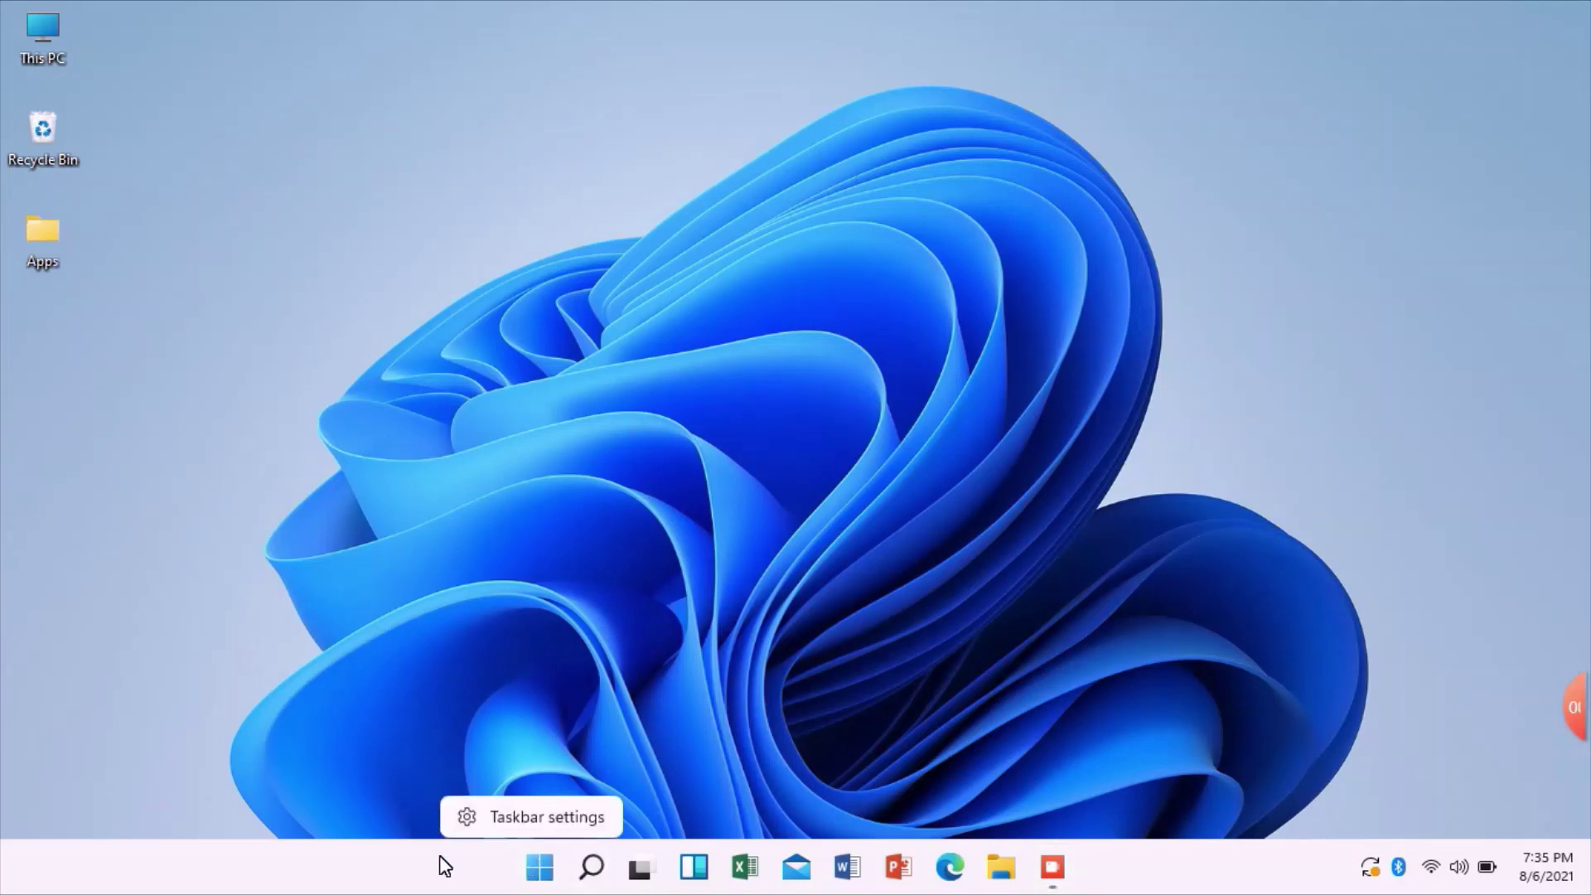
{"action": "left_click", "coordinate": [516, 818]}
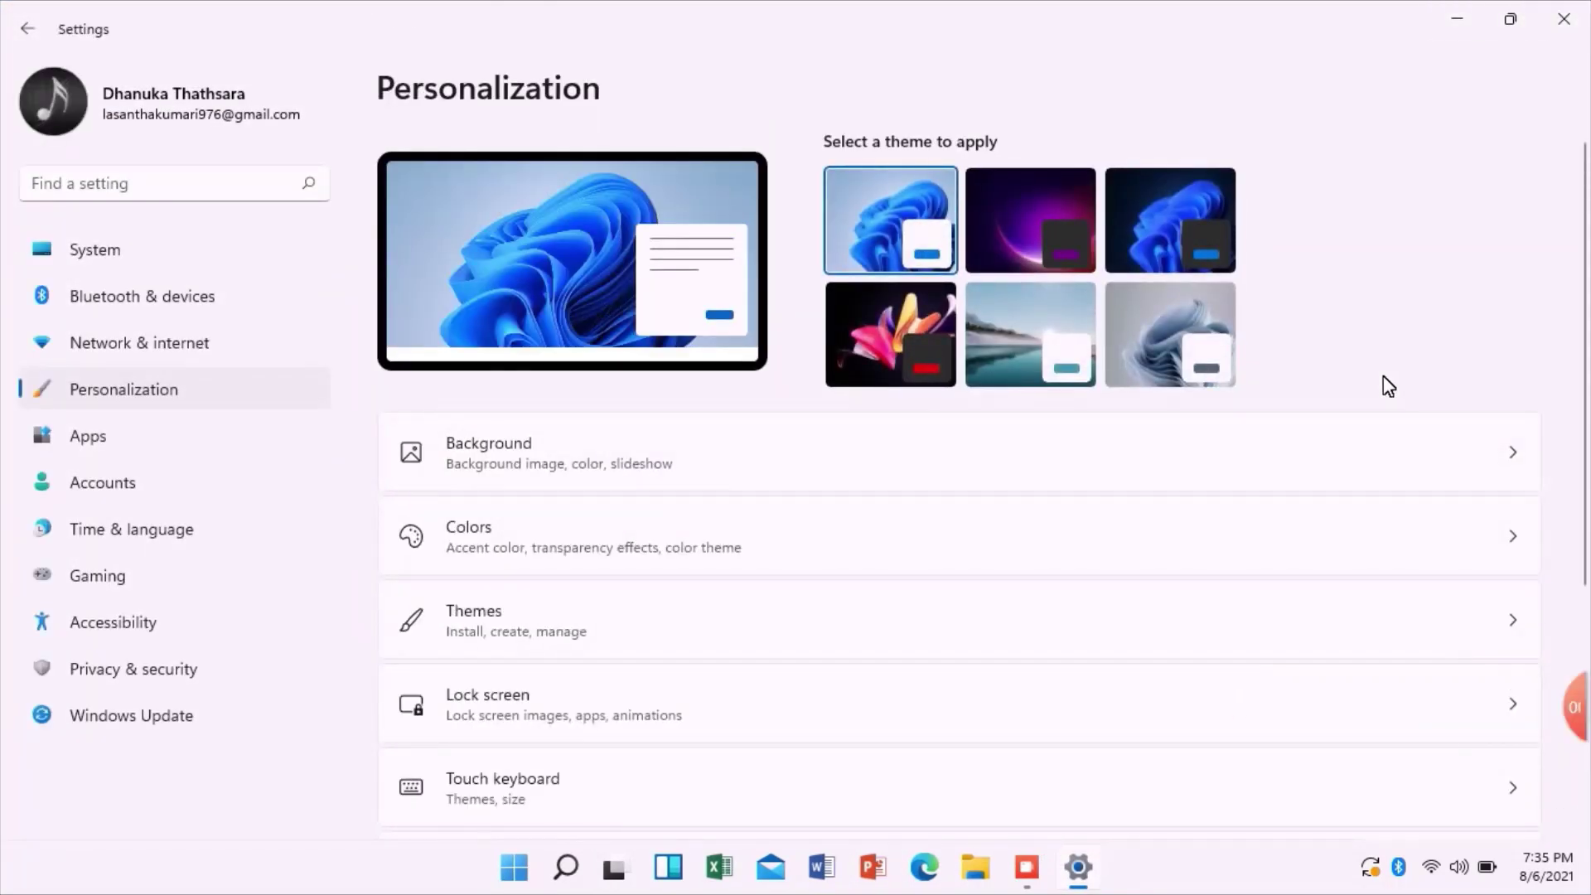
{"action": "scroll", "coordinate": [773, 493], "scroll_direction": "down", "scroll_amount": 5}
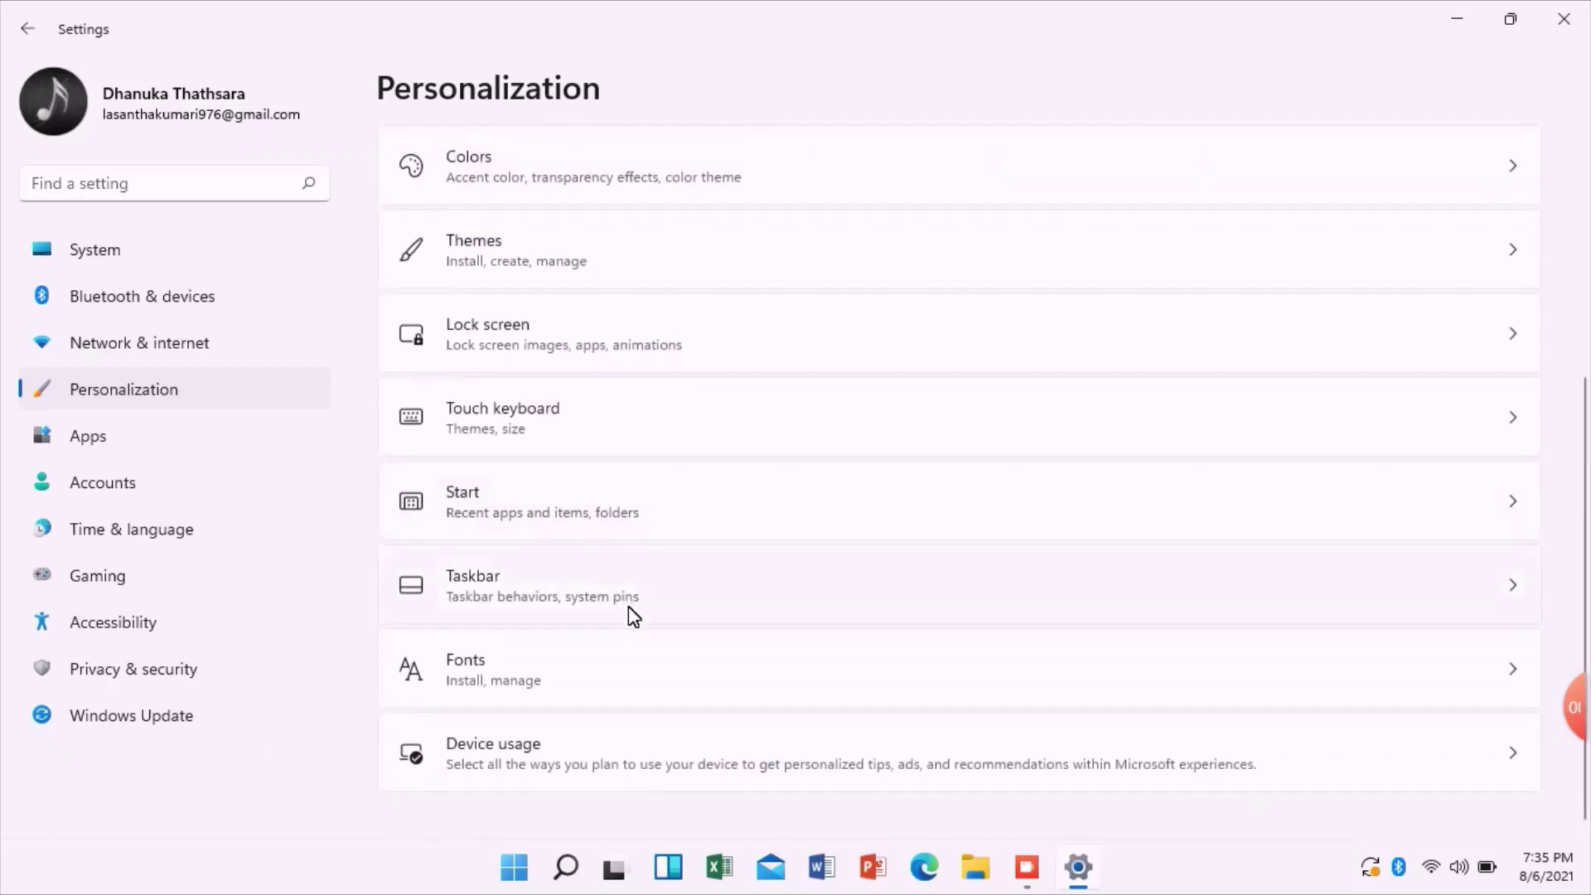
{"action": "left_click", "coordinate": [629, 609]}
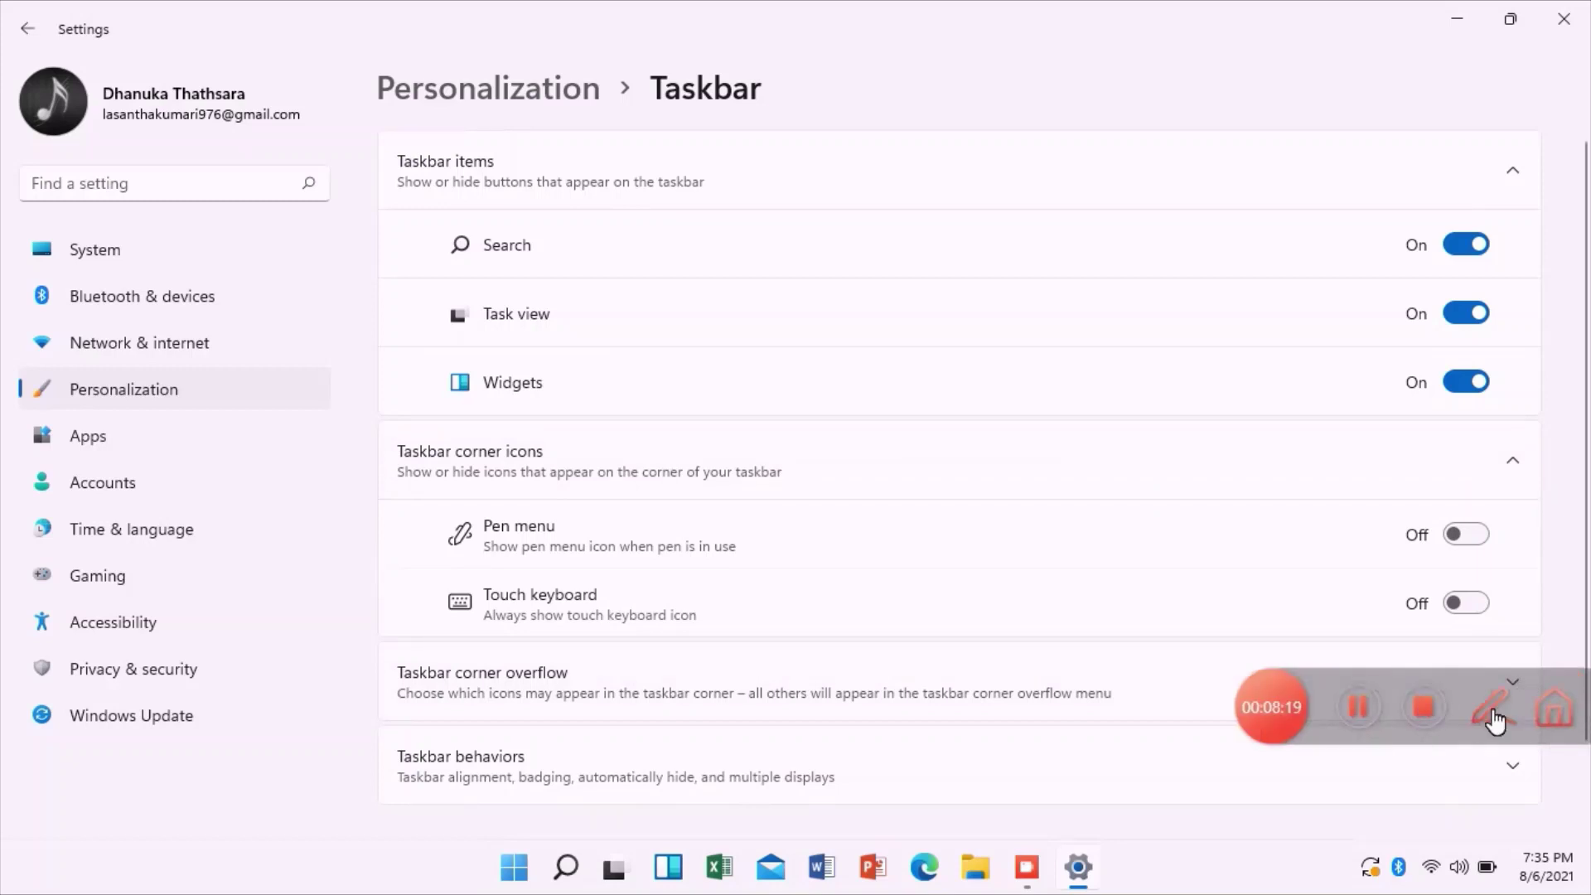
{"action": "scroll", "coordinate": [1160, 721], "scroll_direction": "down", "scroll_amount": 1}
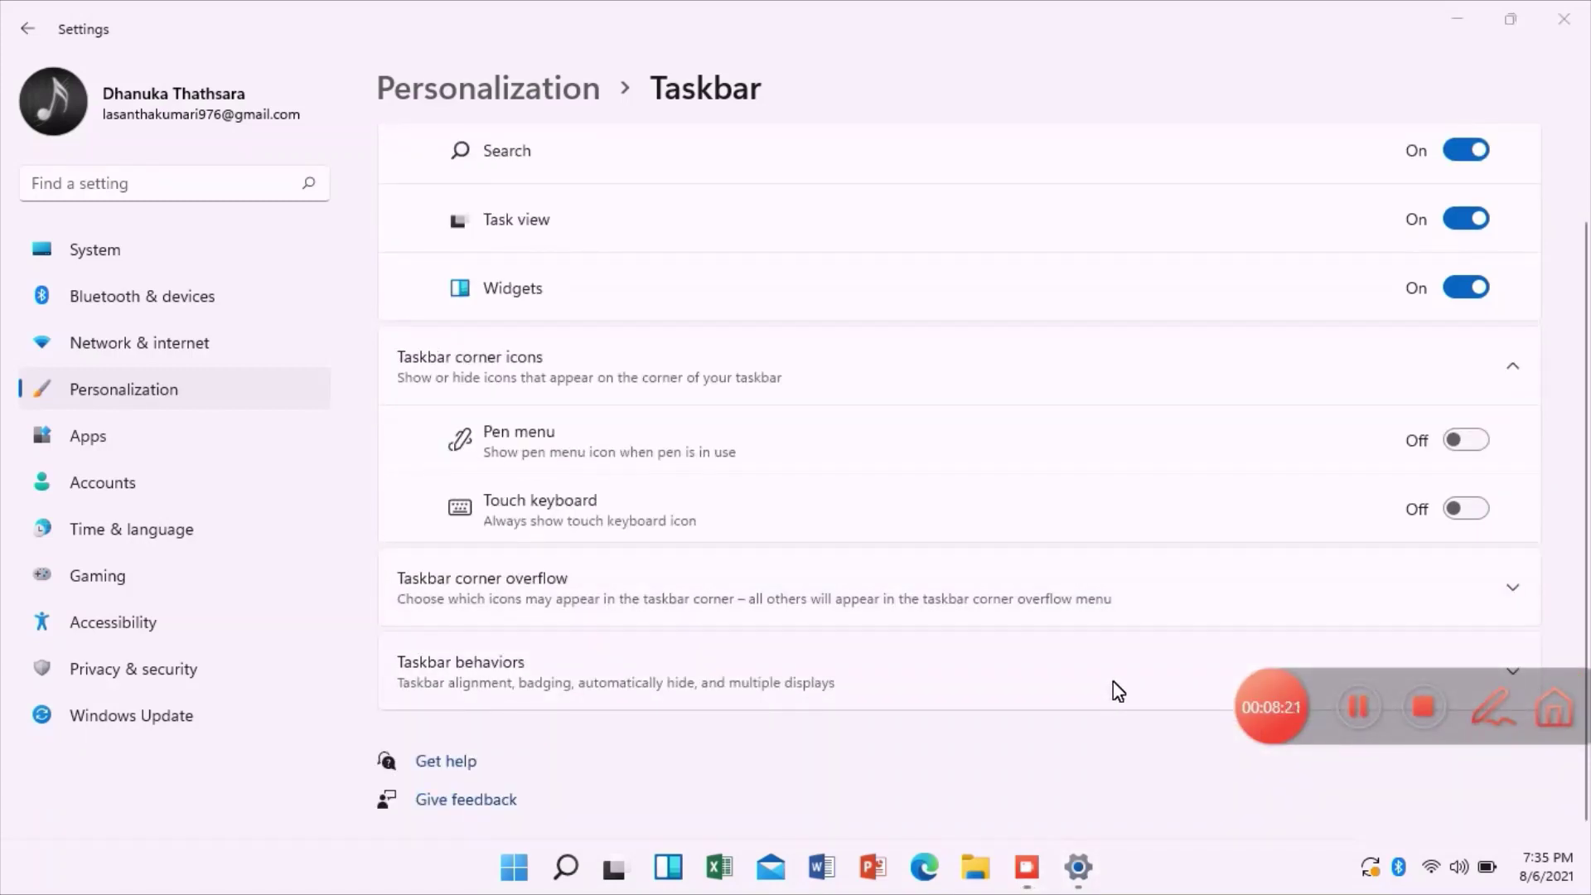
{"action": "left_click", "coordinate": [1115, 687]}
{"action": "scroll", "coordinate": [841, 708], "scroll_direction": "down", "scroll_amount": 3}
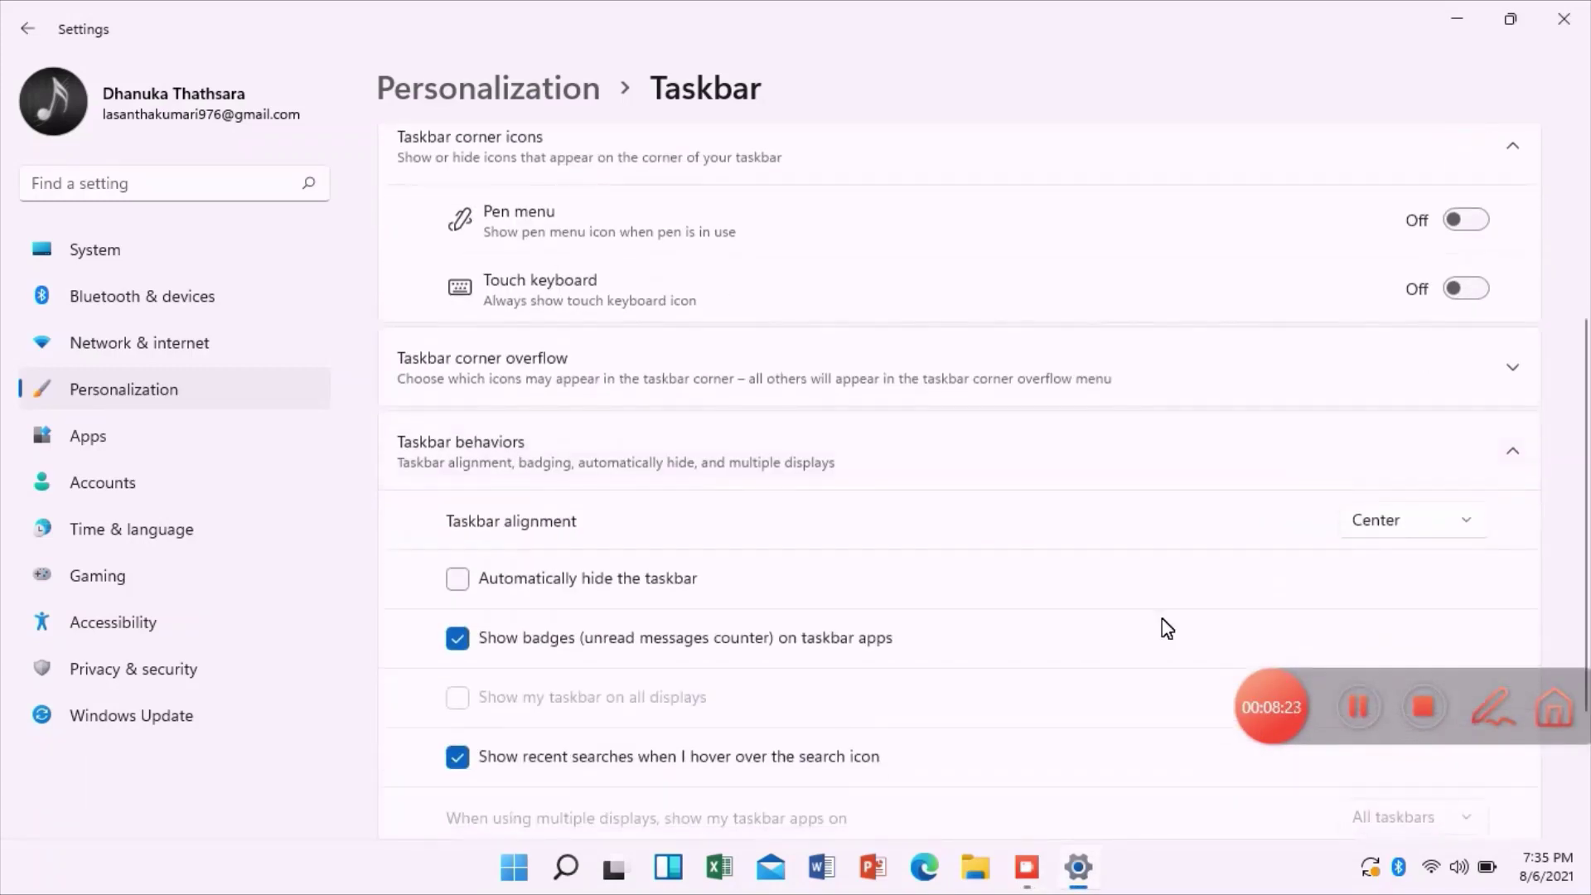
{"action": "left_click", "coordinate": [1493, 709]}
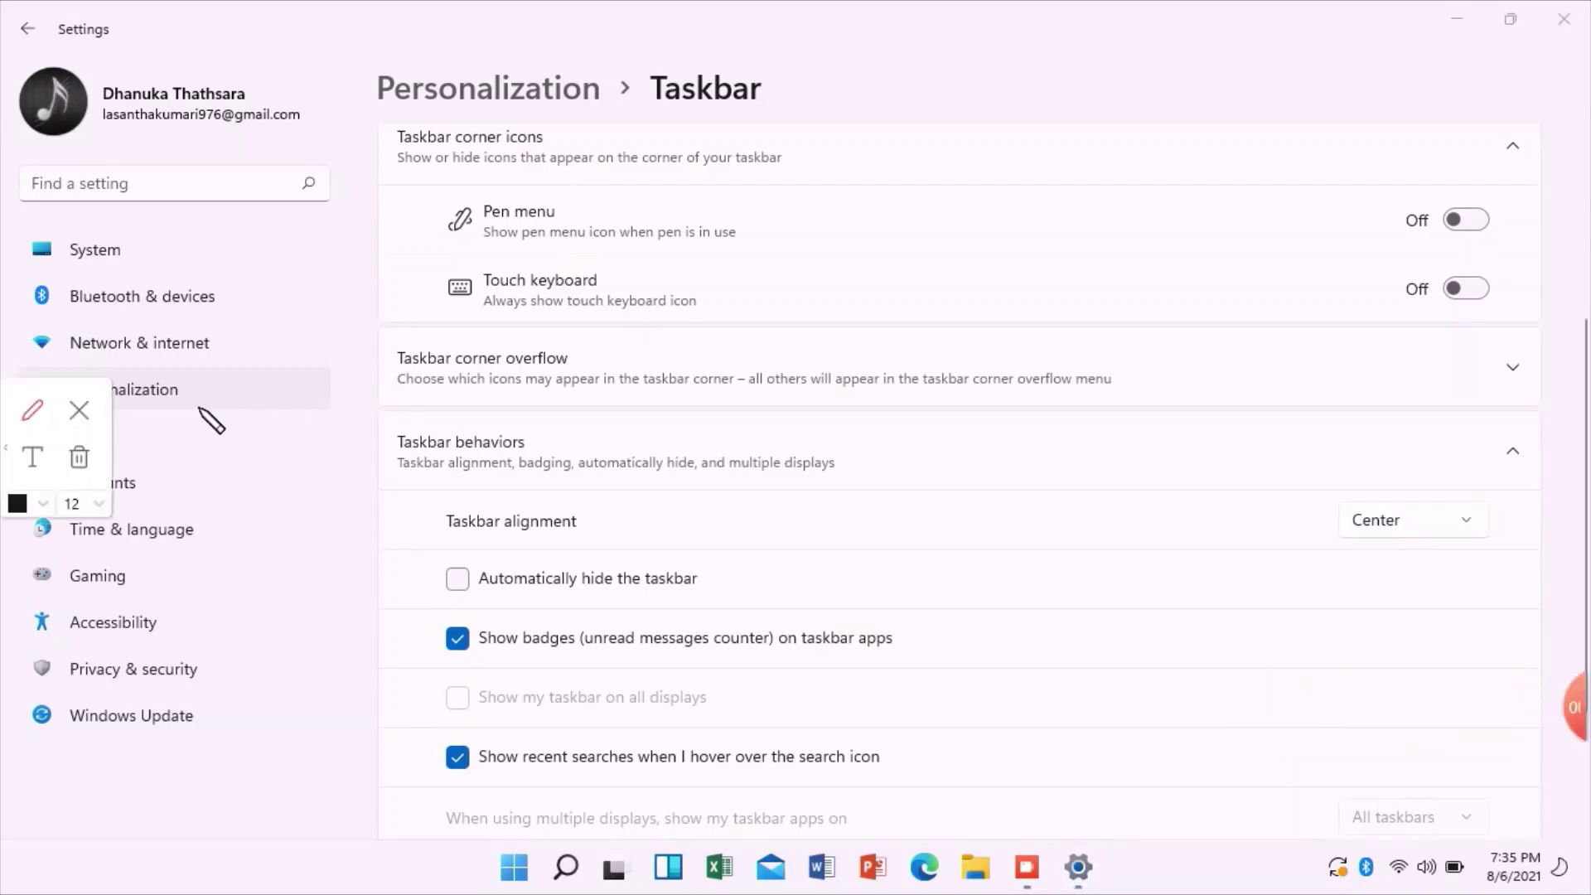
{"action": "left_click", "coordinate": [80, 411]}
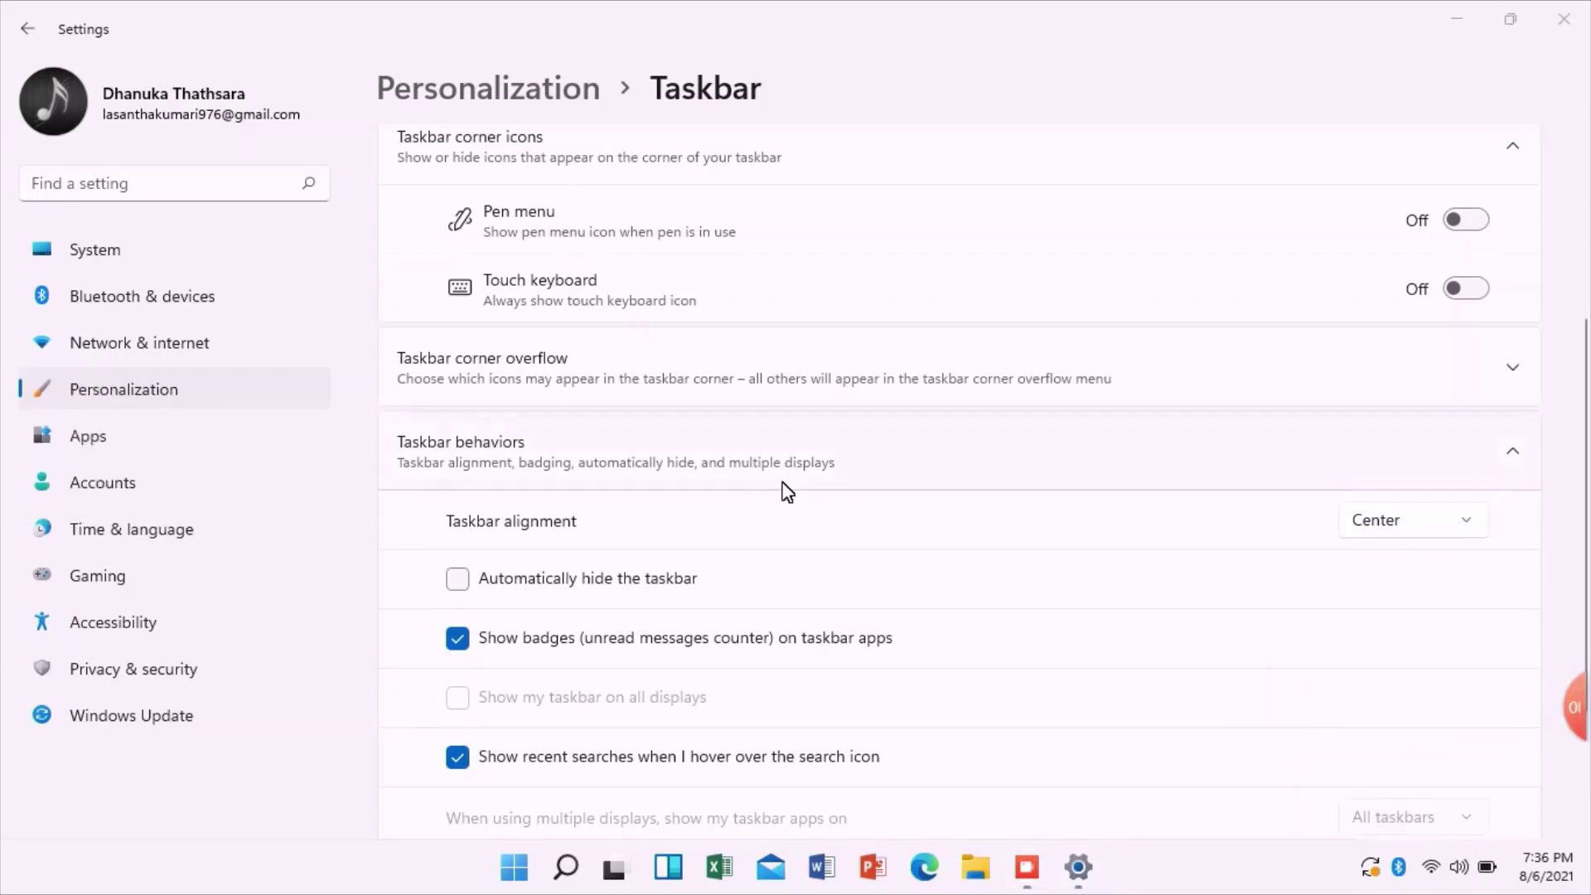
Switch the taskbar alignment to Left, back to Center, and to Left again
{"action": "scroll", "coordinate": [785, 490], "scroll_direction": "down", "scroll_amount": 3}
{"action": "left_click", "coordinate": [1392, 323]}
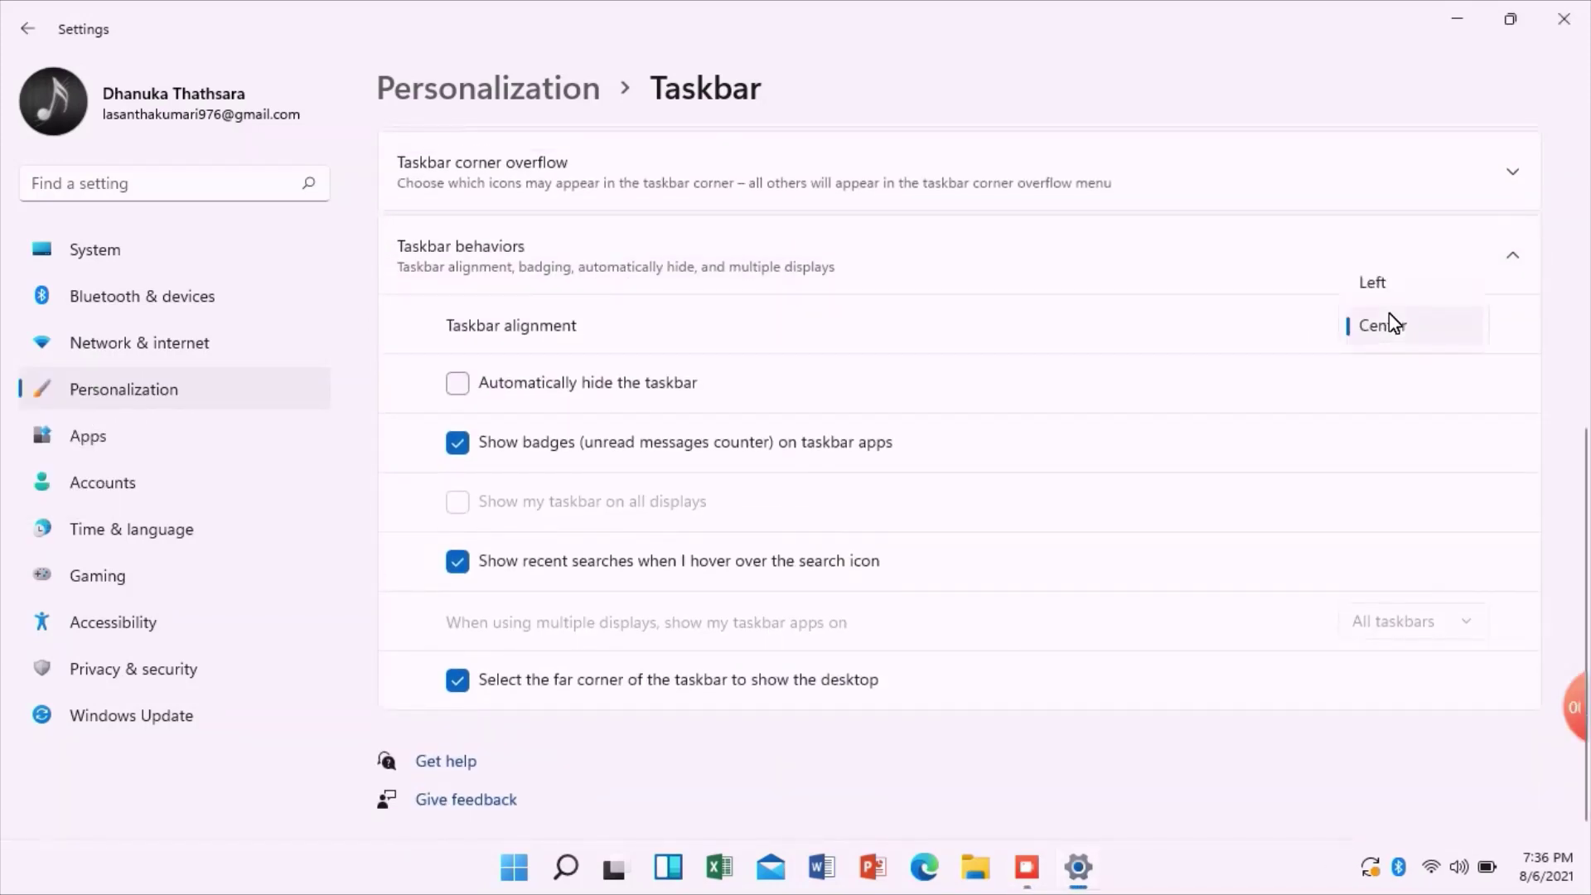
{"action": "left_click", "coordinate": [1373, 282]}
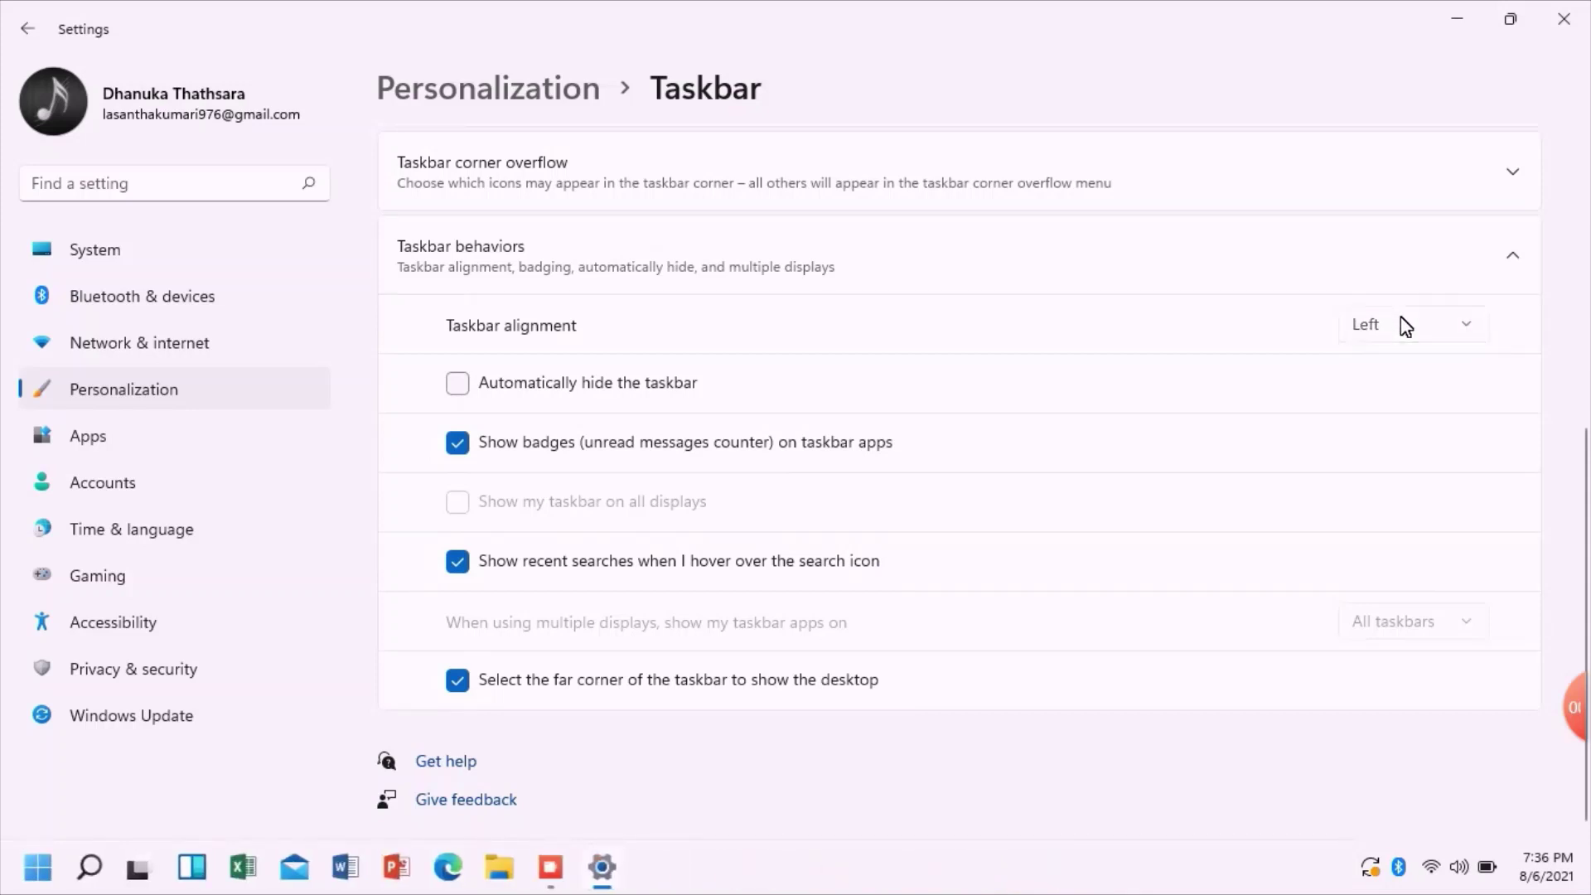
{"action": "left_click", "coordinate": [1404, 323]}
{"action": "left_click", "coordinate": [1373, 380]}
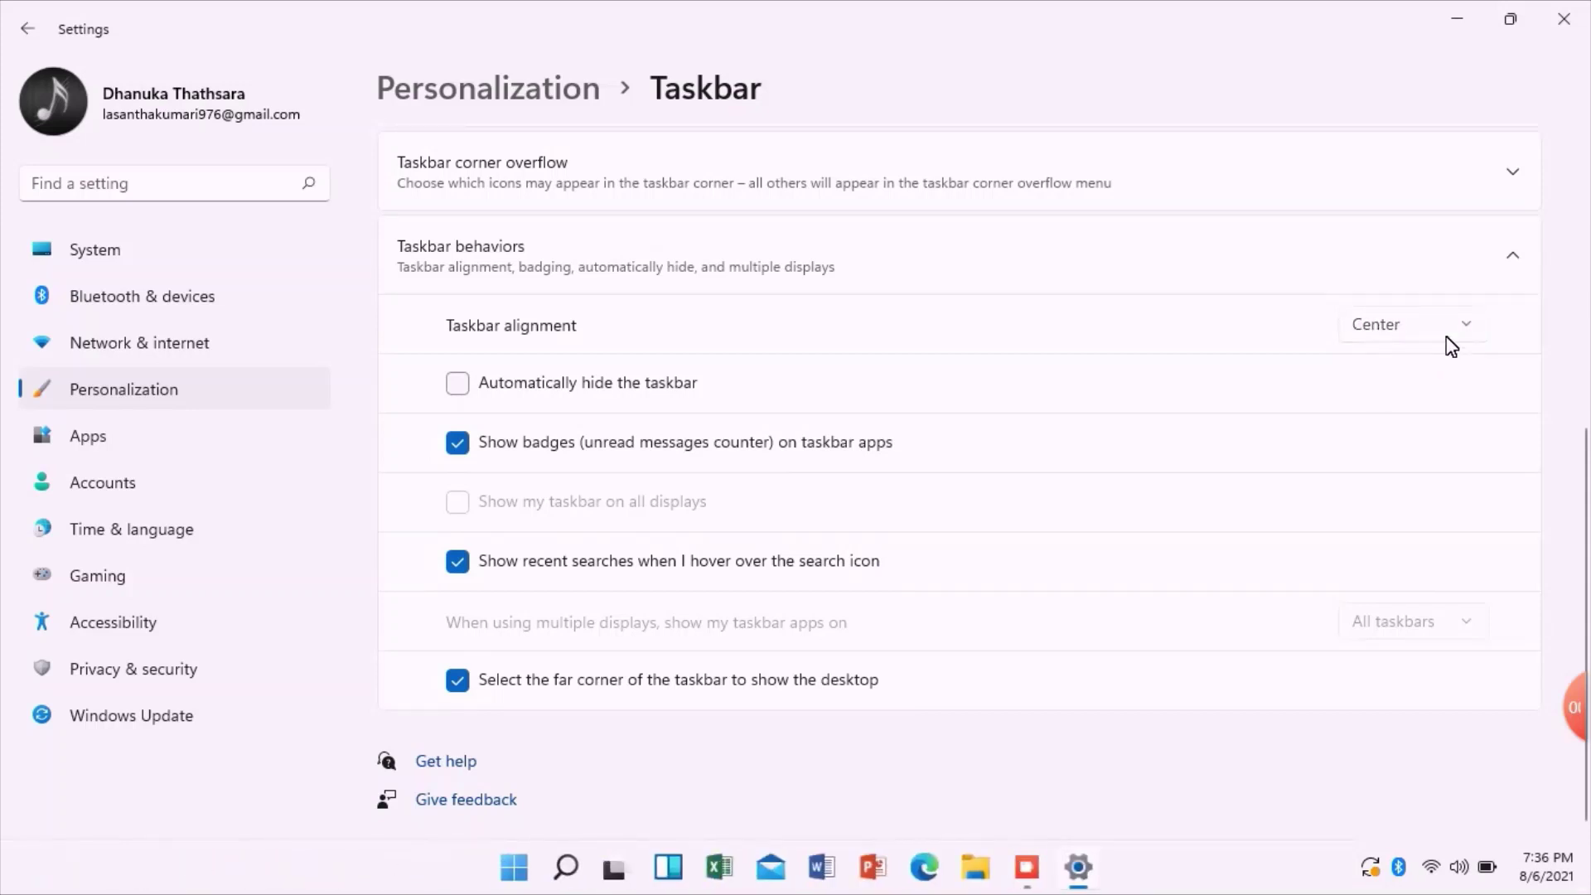
{"action": "left_click", "coordinate": [1413, 323]}
{"action": "left_click", "coordinate": [1379, 284]}
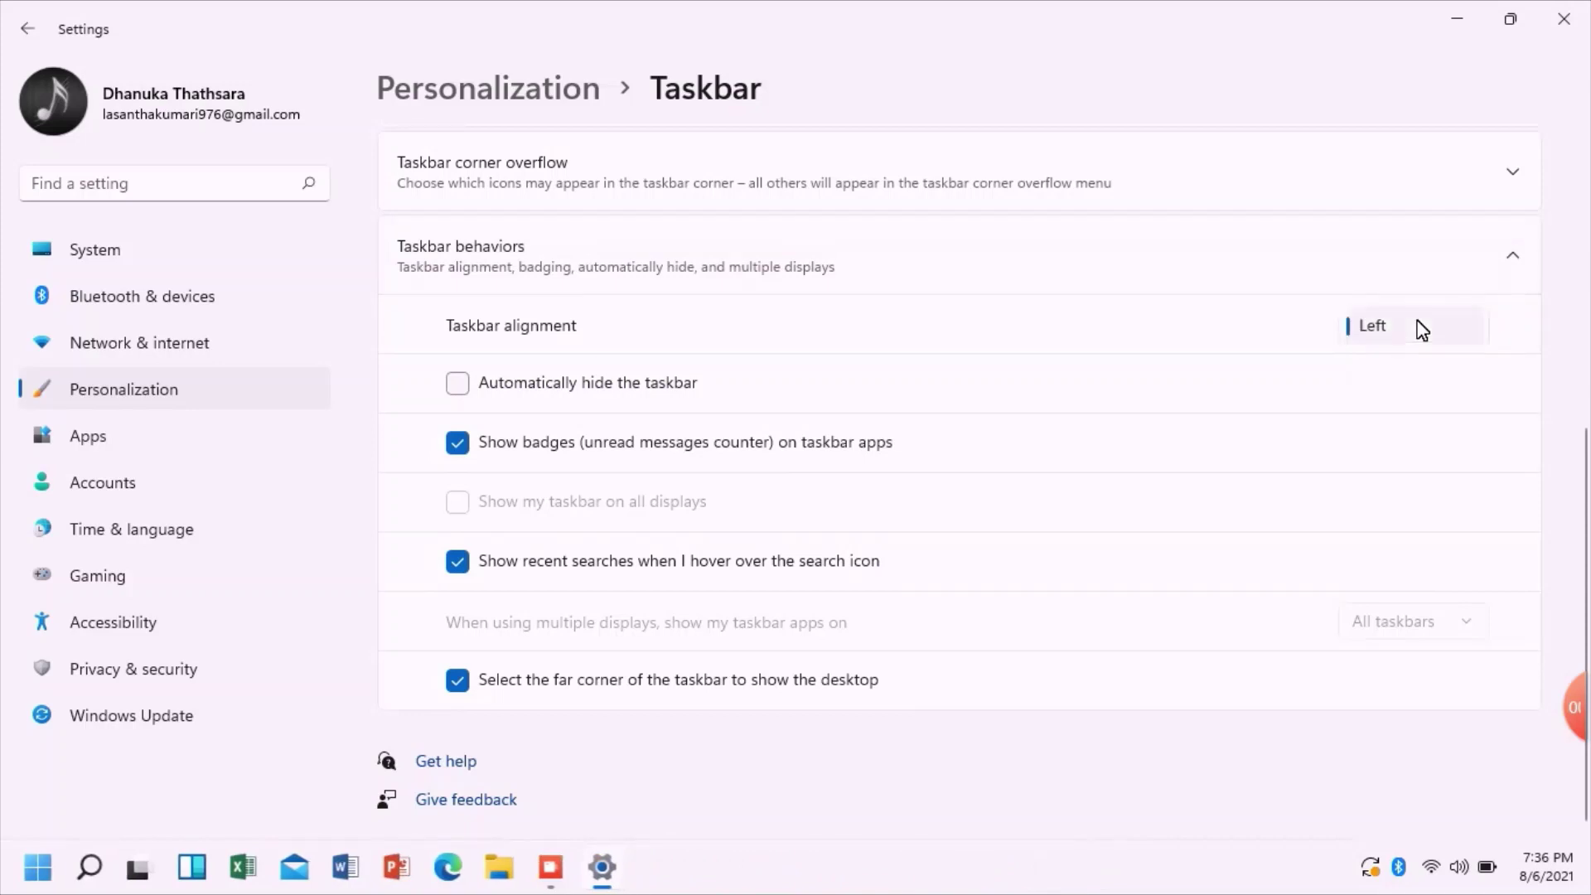
Set the taskbar alignment back to Center
{"action": "left_click", "coordinate": [1423, 329]}
{"action": "left_click", "coordinate": [1376, 371]}
Write the text annotation "task bar set the middle or left" in blue at size 40 beside the Taskbar heading and close the annotation tools
{"action": "mouse_move", "coordinate": [1583, 709]}
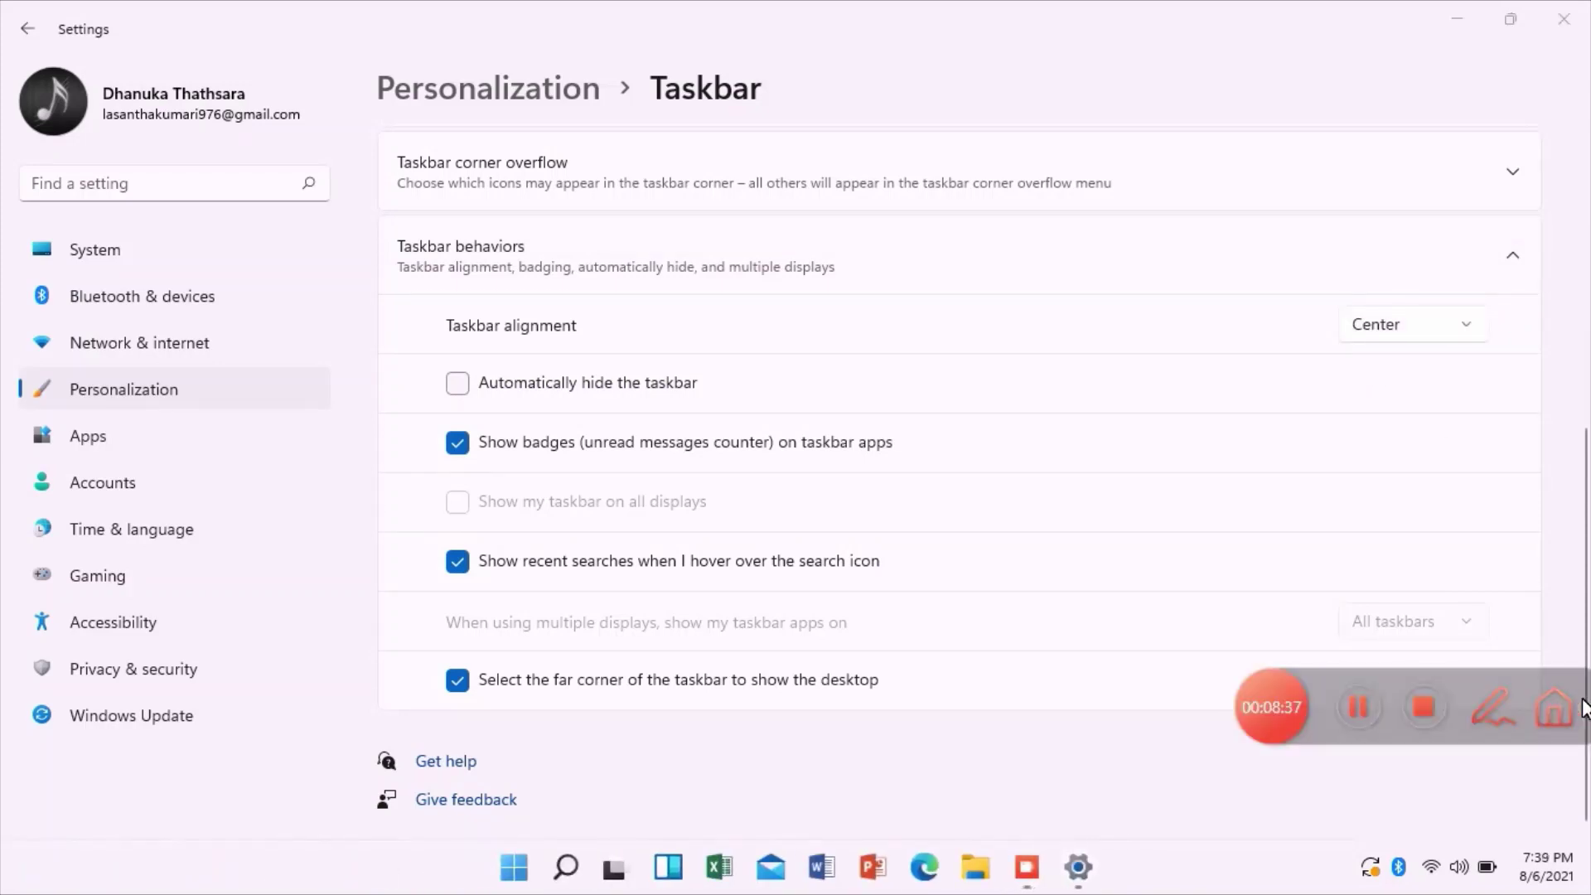
{"action": "left_click", "coordinate": [1492, 707]}
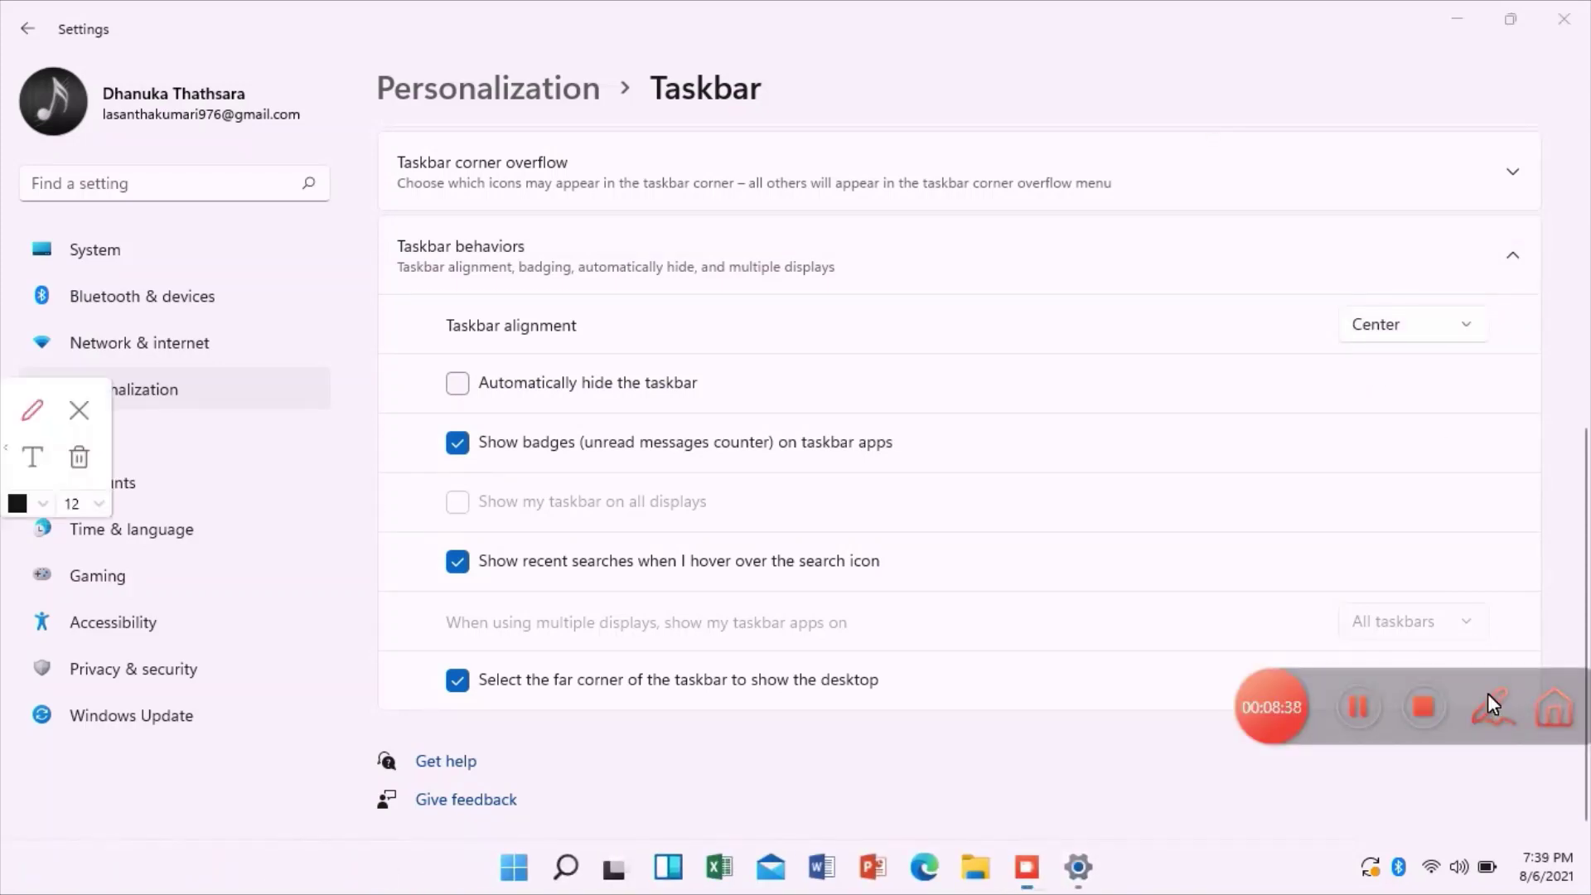
{"action": "left_click", "coordinate": [91, 503]}
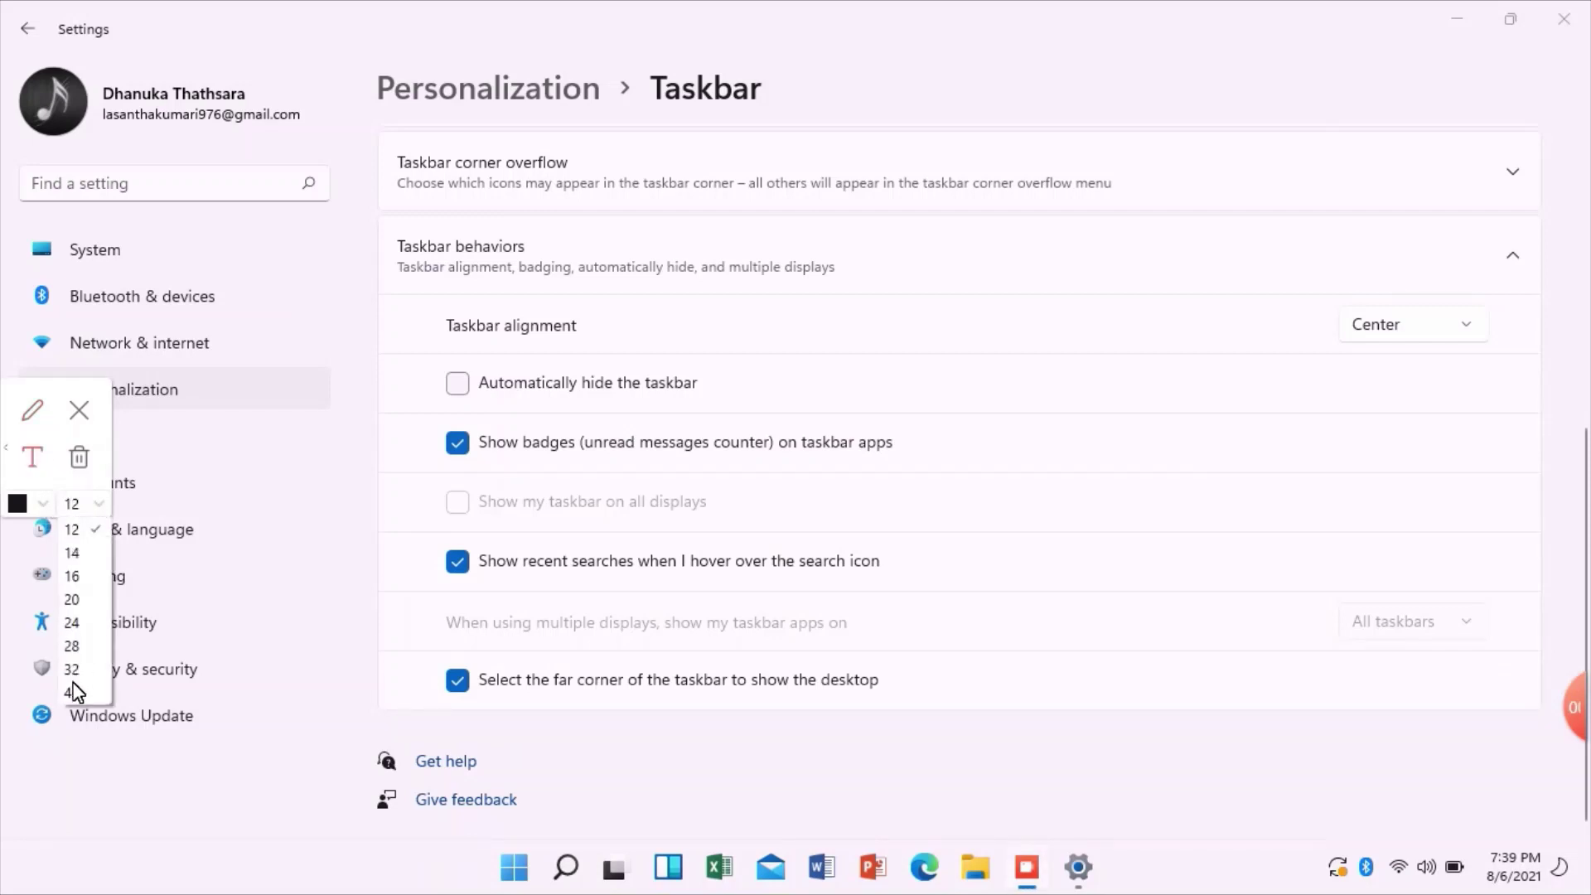
{"action": "left_click", "coordinate": [75, 693]}
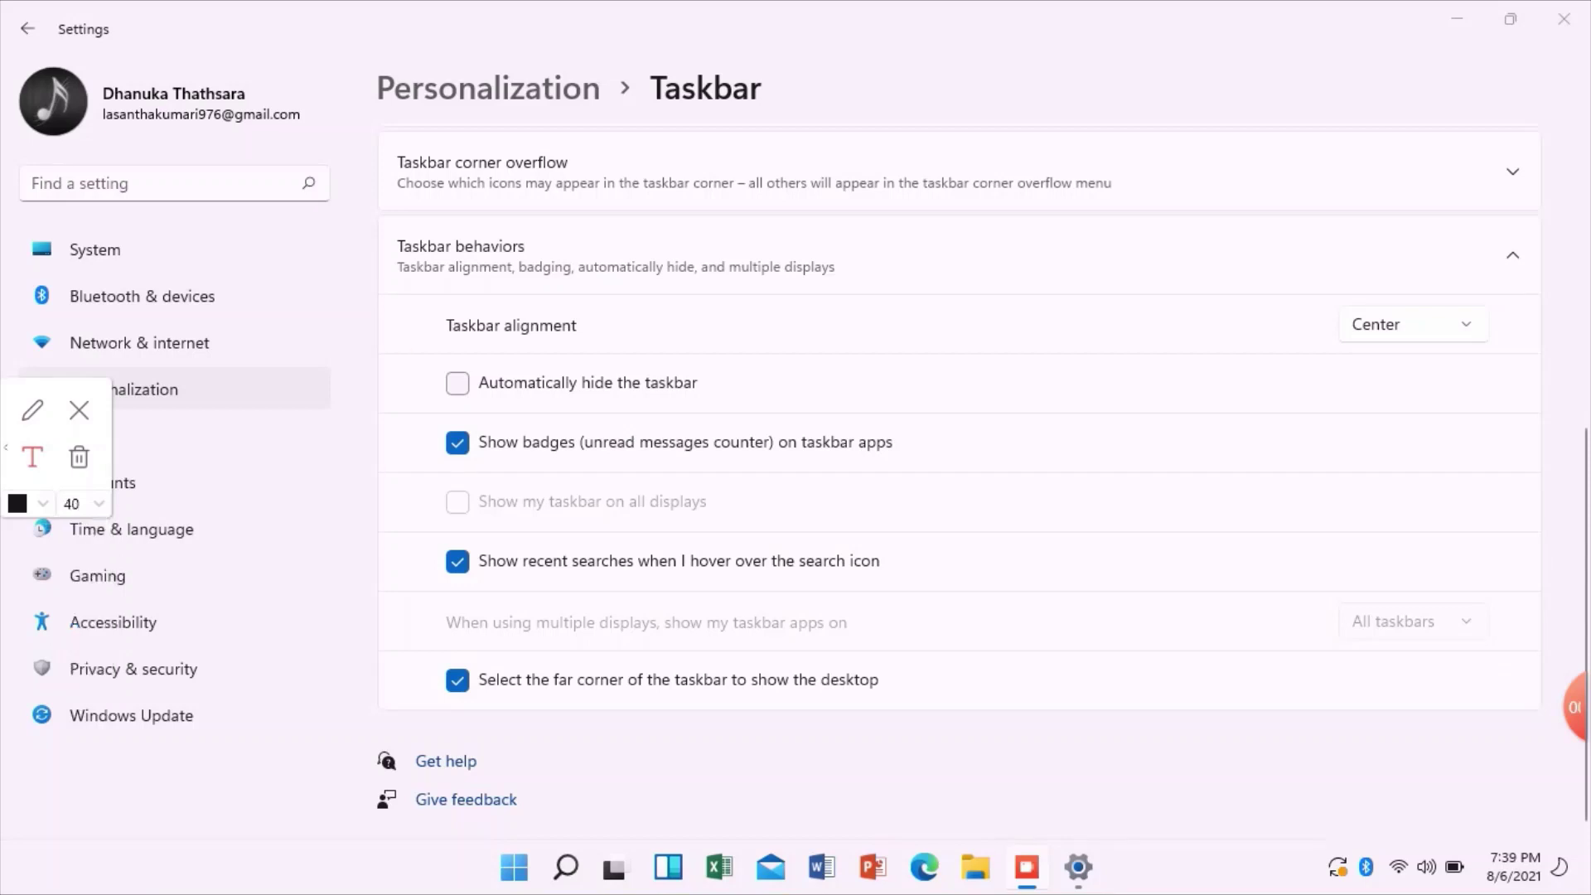
{"action": "left_click", "coordinate": [43, 503]}
{"action": "left_click", "coordinate": [17, 599]}
{"action": "left_click", "coordinate": [809, 106]}
{"action": "type", "text": "task bar"}
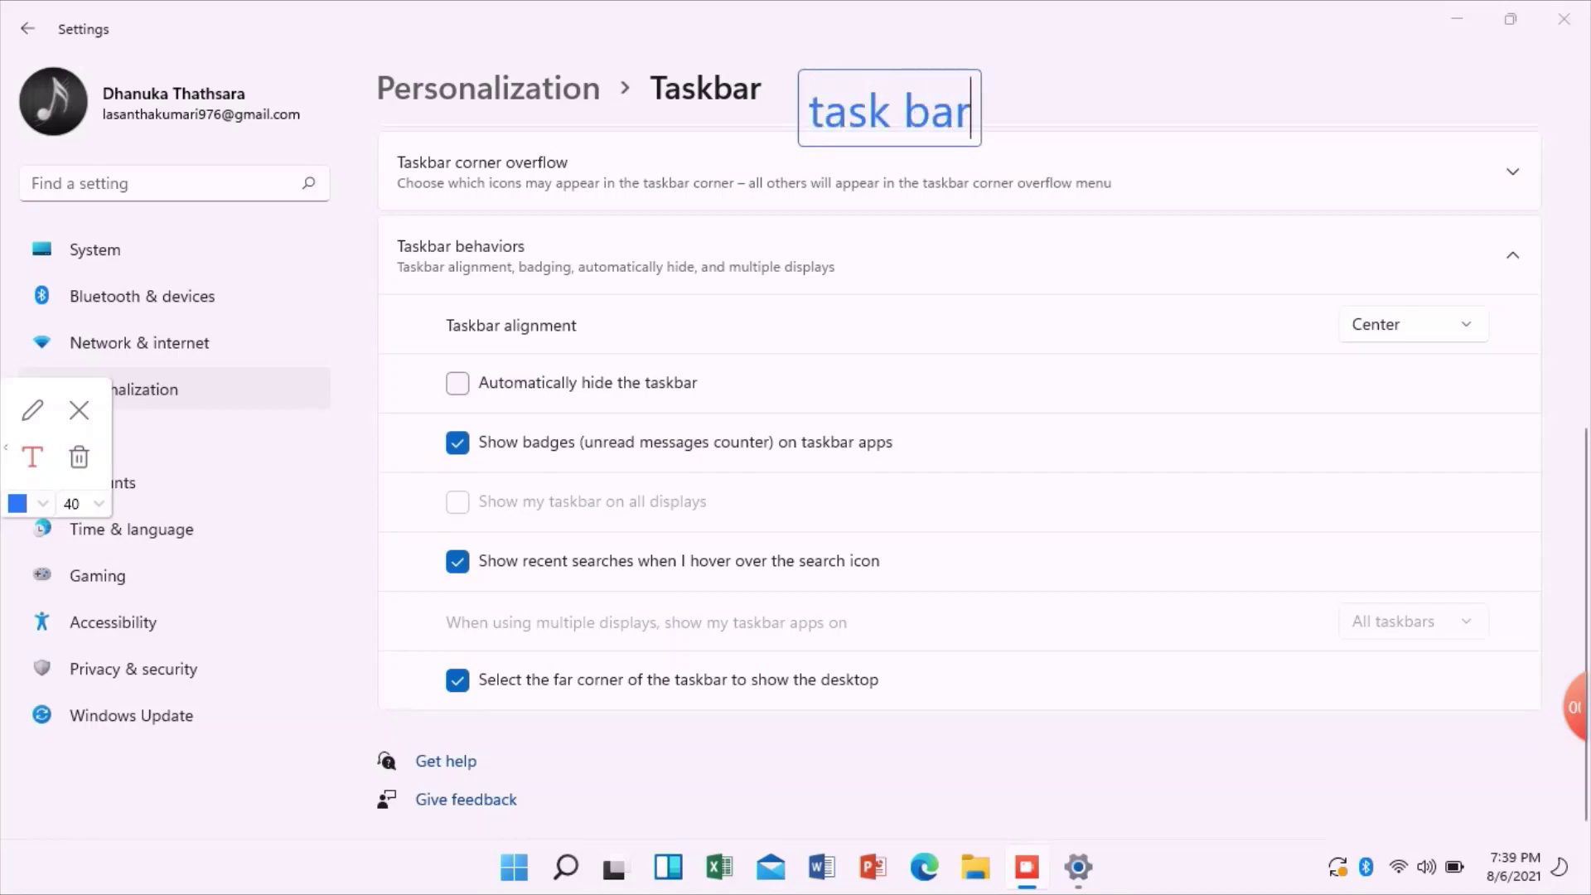
{"action": "type", "text": " set th"}
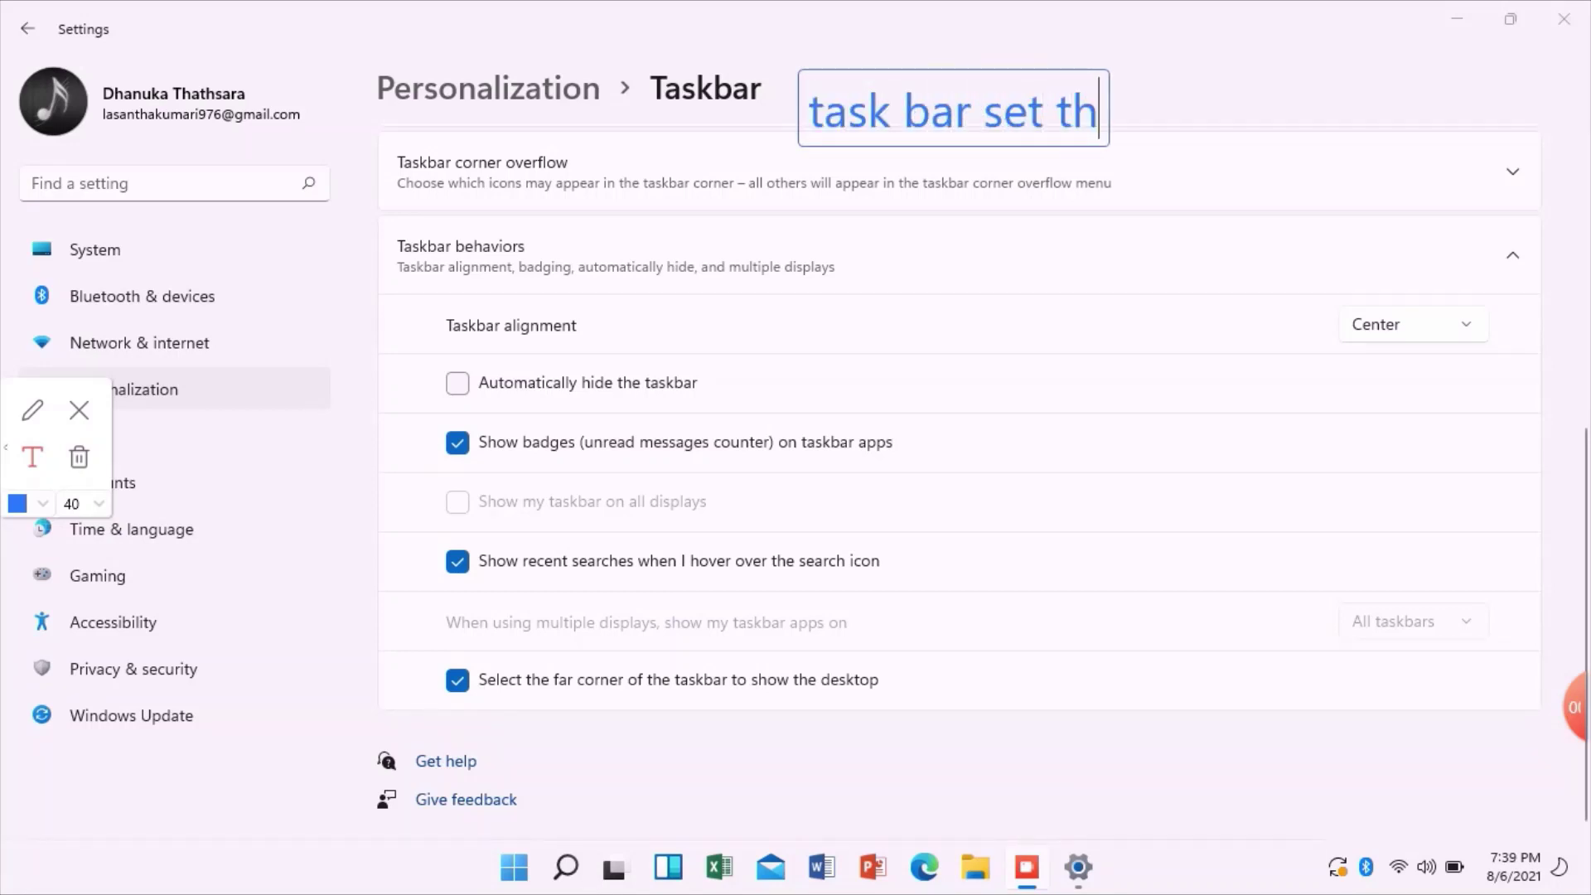
{"action": "type", "text": "e middl"}
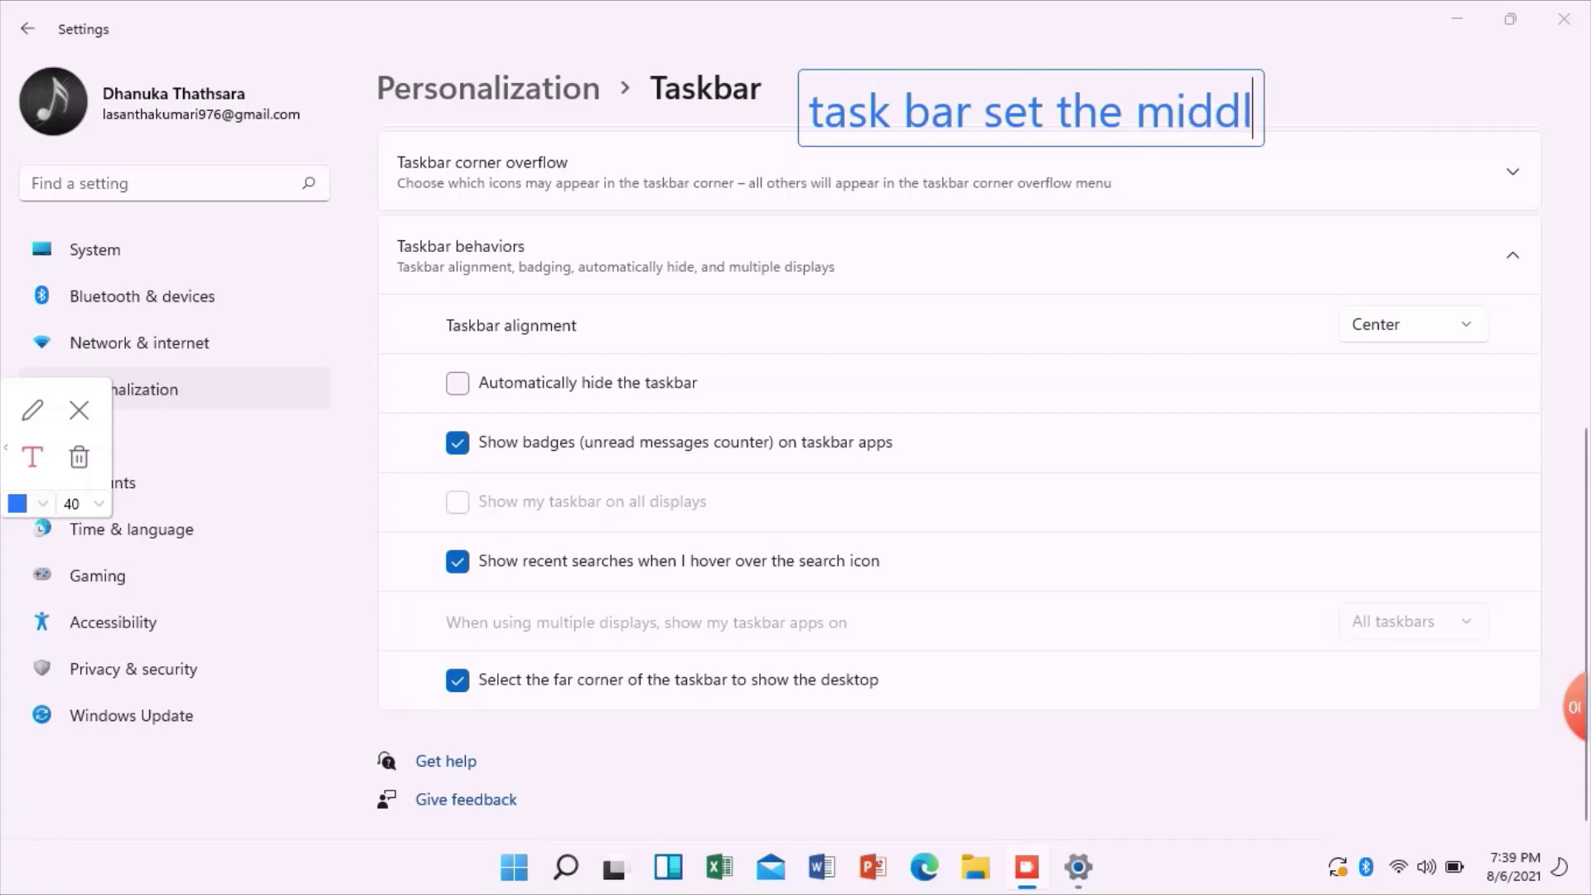
{"action": "type", "text": "e or "}
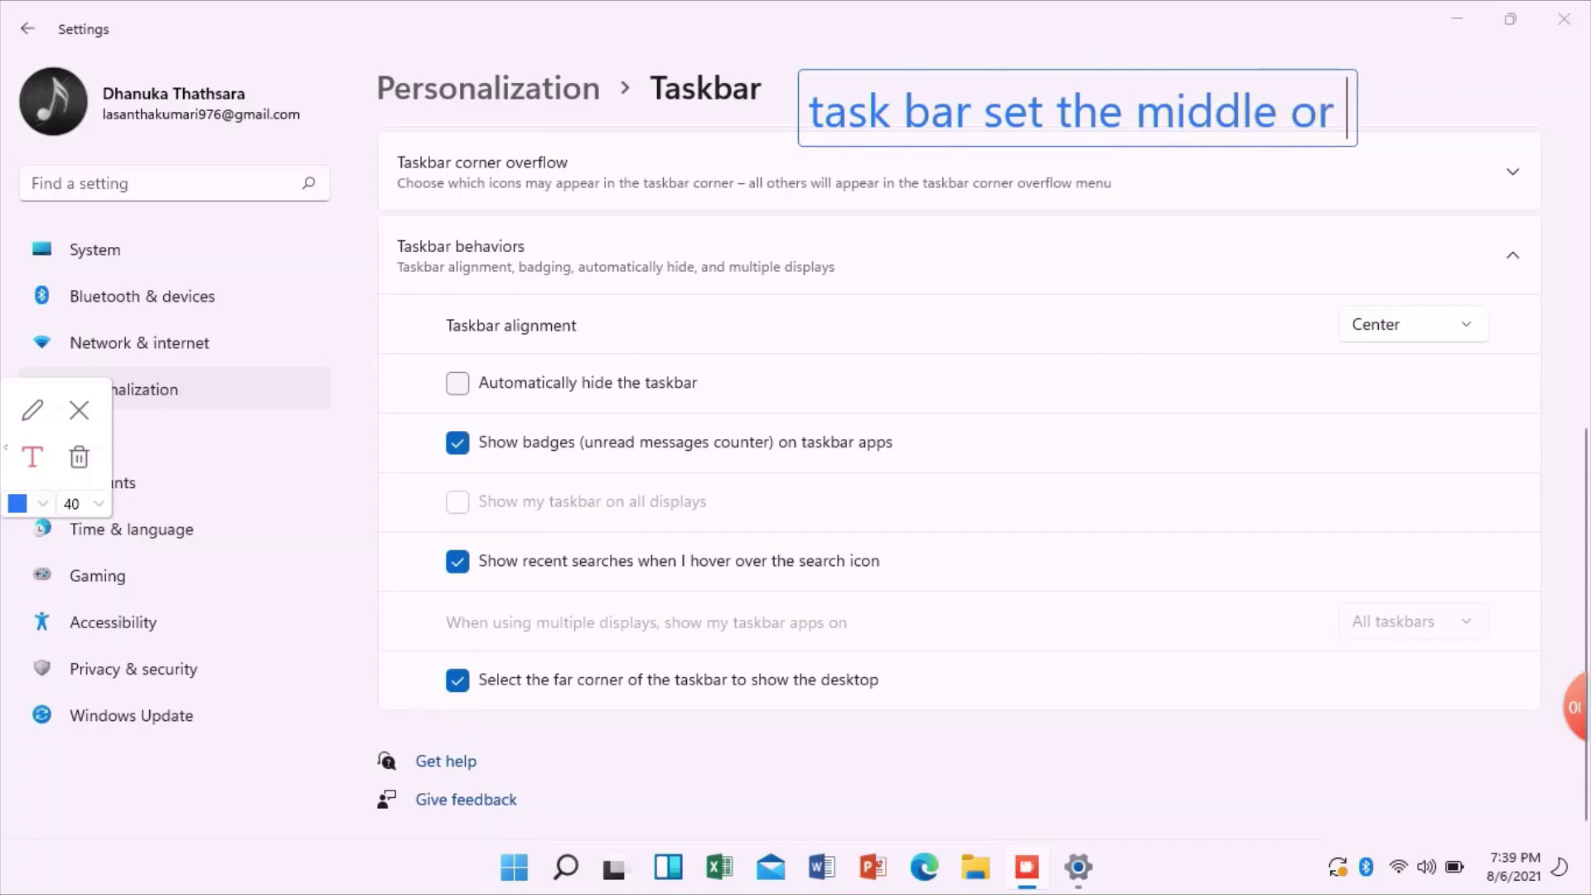
{"action": "type", "text": "left"}
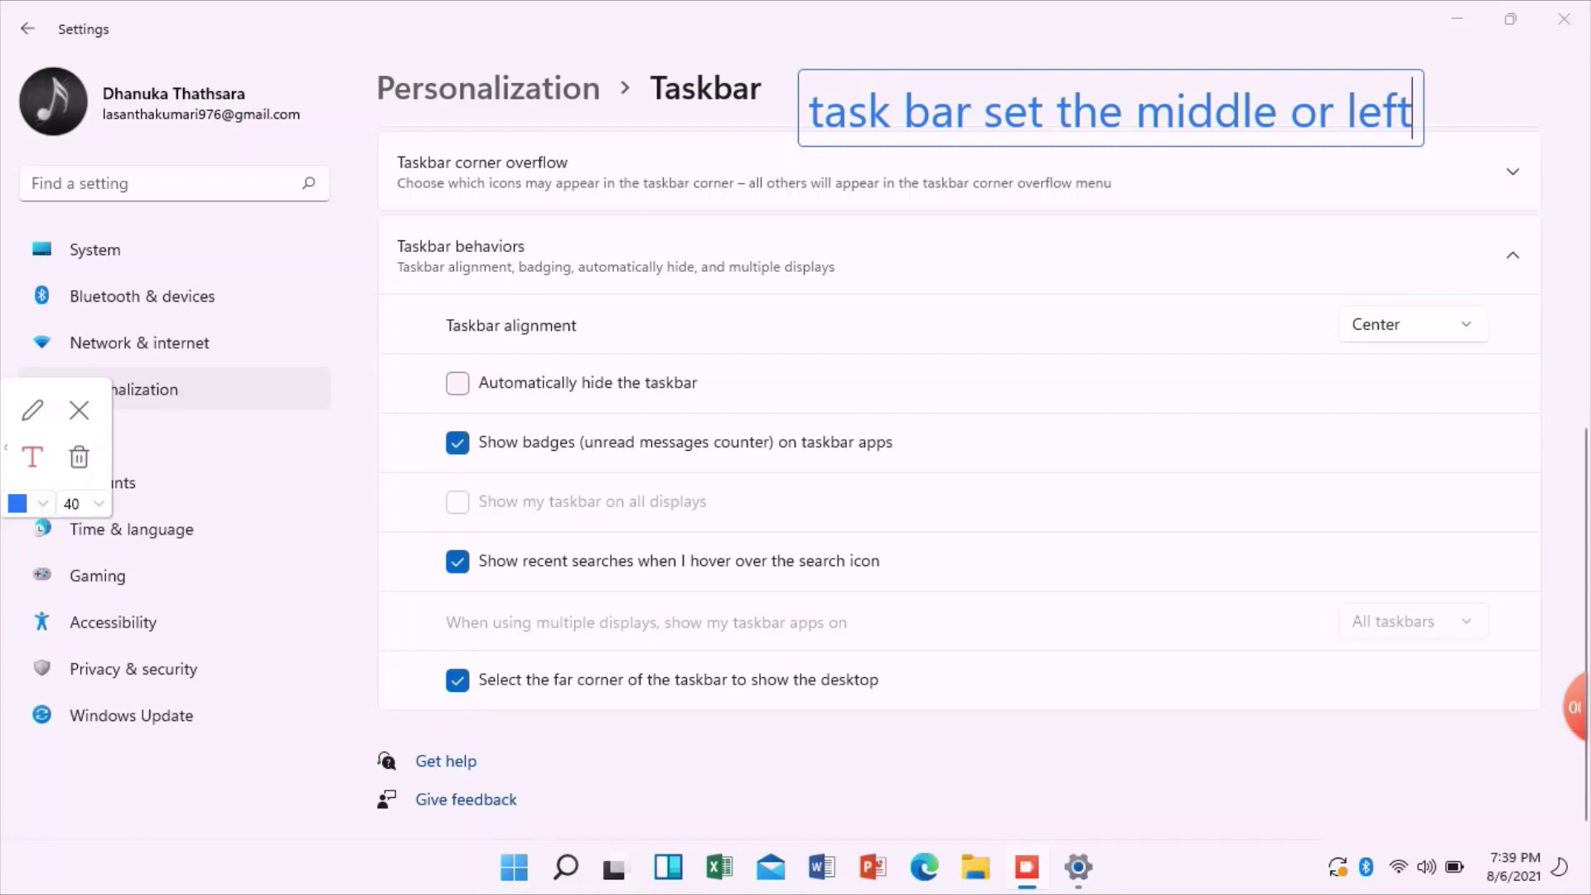
{"action": "left_click", "coordinate": [79, 411]}
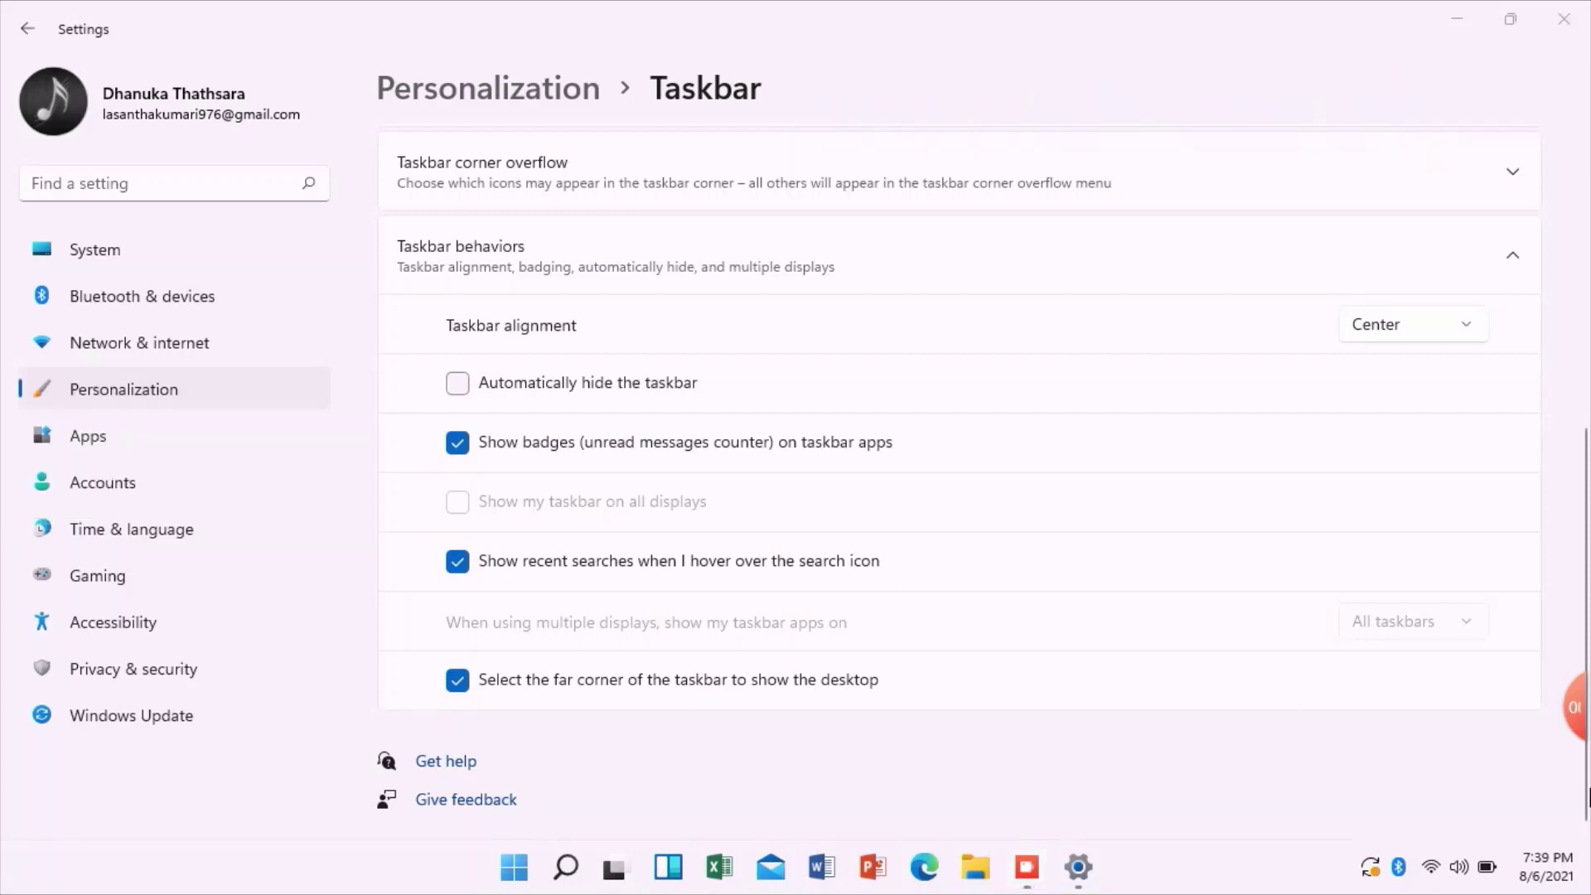
Switch the taskbar alignment to Left and back to Center
{"action": "mouse_move", "coordinate": [1570, 707]}
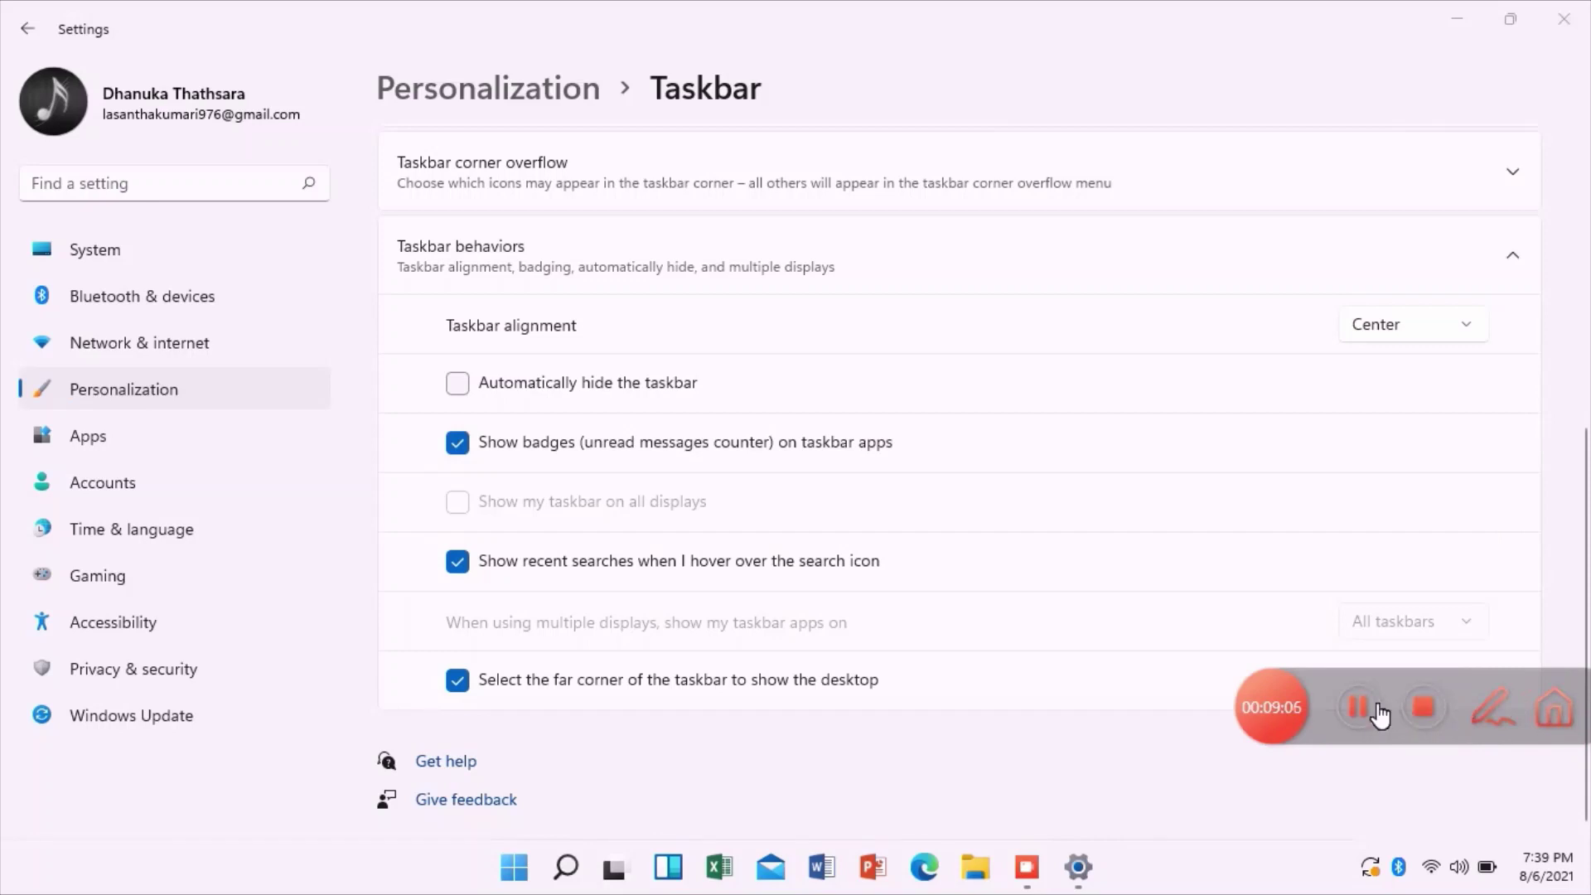
{"action": "left_click", "coordinate": [1473, 323]}
{"action": "left_click", "coordinate": [1381, 289]}
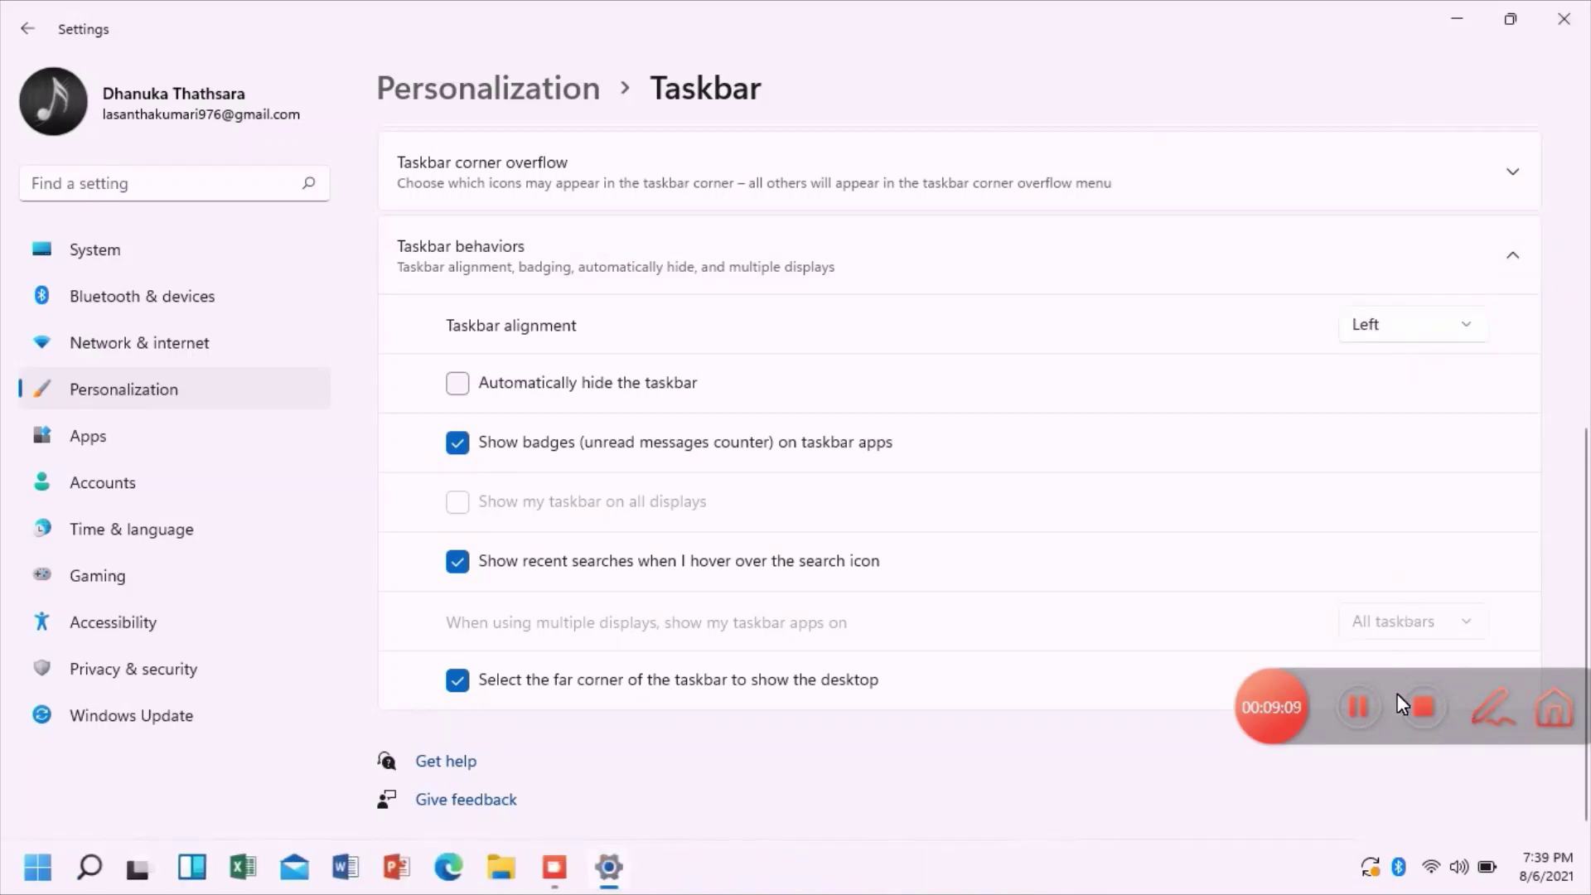
{"action": "left_click", "coordinate": [1486, 723]}
{"action": "left_click", "coordinate": [80, 408]}
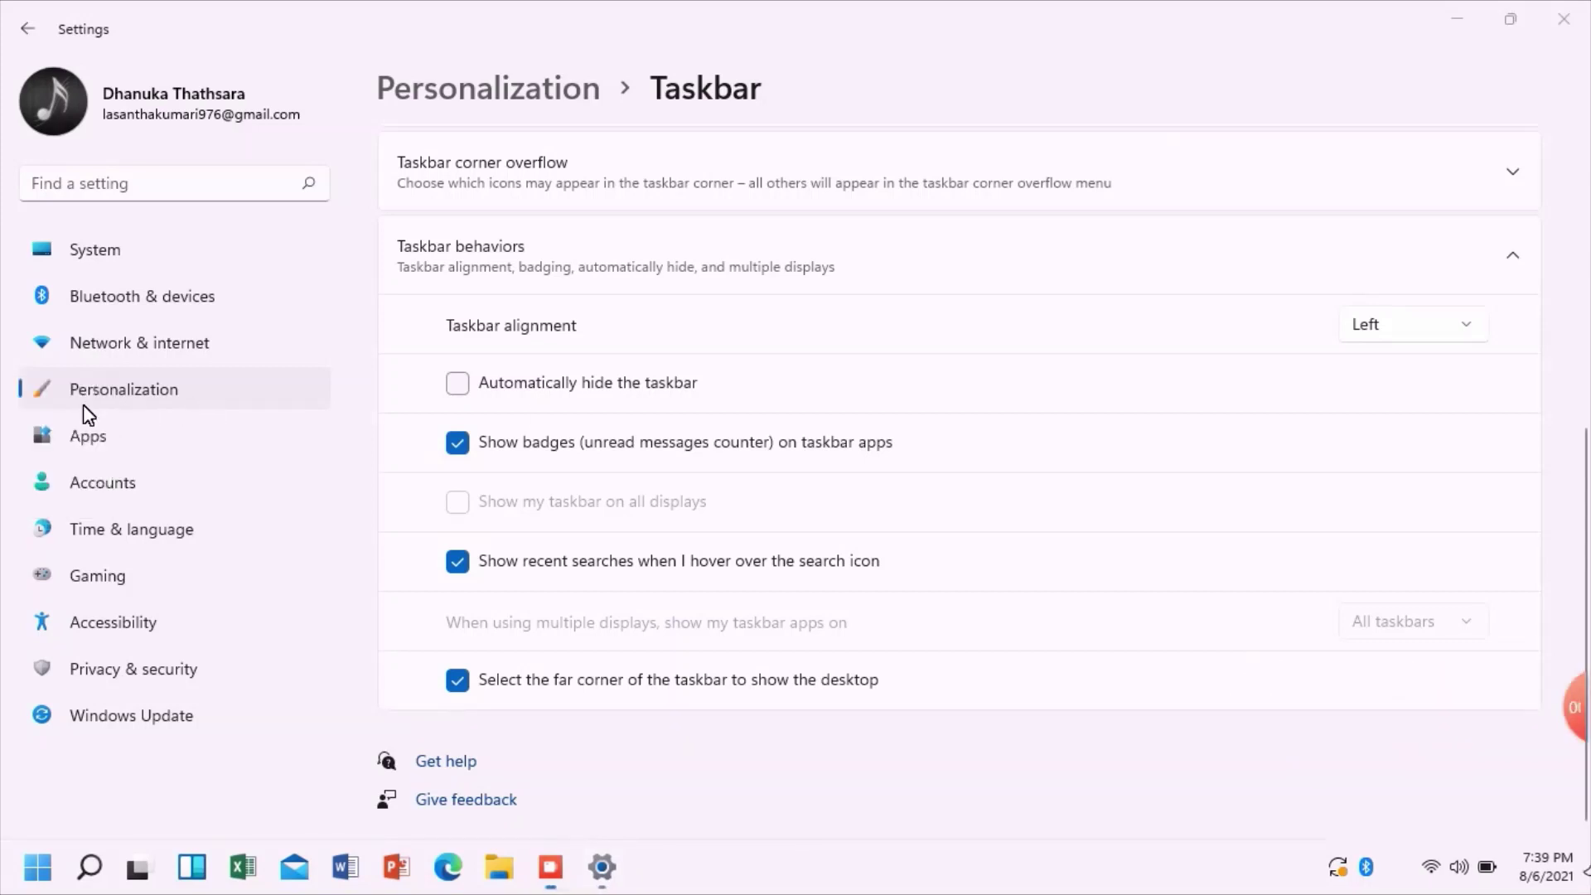
{"action": "left_click", "coordinate": [1464, 323]}
{"action": "left_click", "coordinate": [1386, 370]}
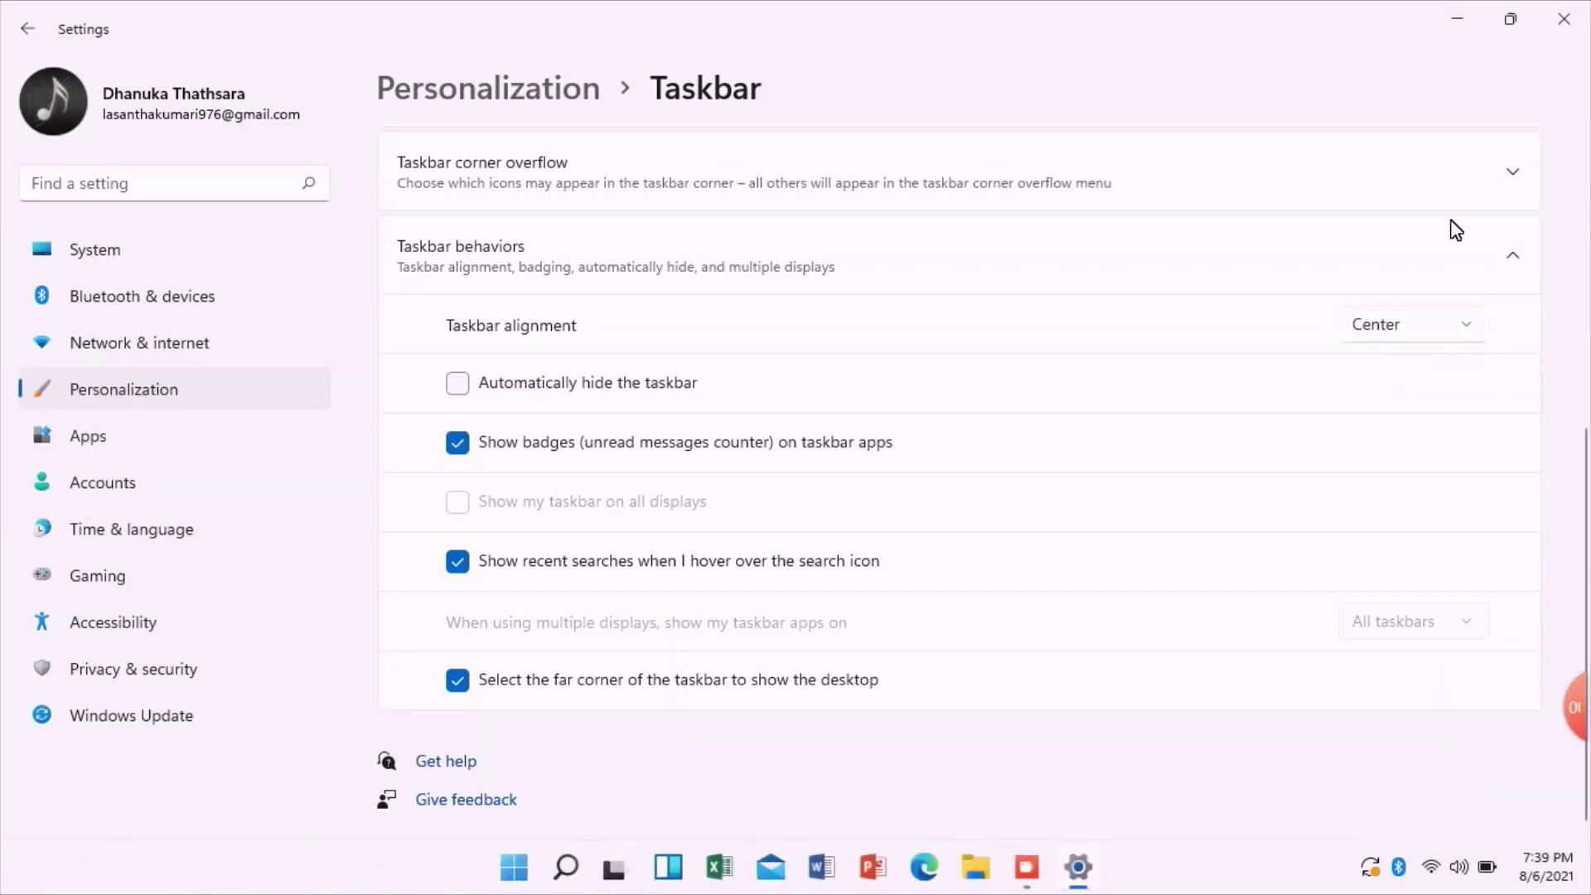
Close Settings and stop the screen recording
{"action": "left_click", "coordinate": [1564, 18]}
{"action": "mouse_move", "coordinate": [1587, 725]}
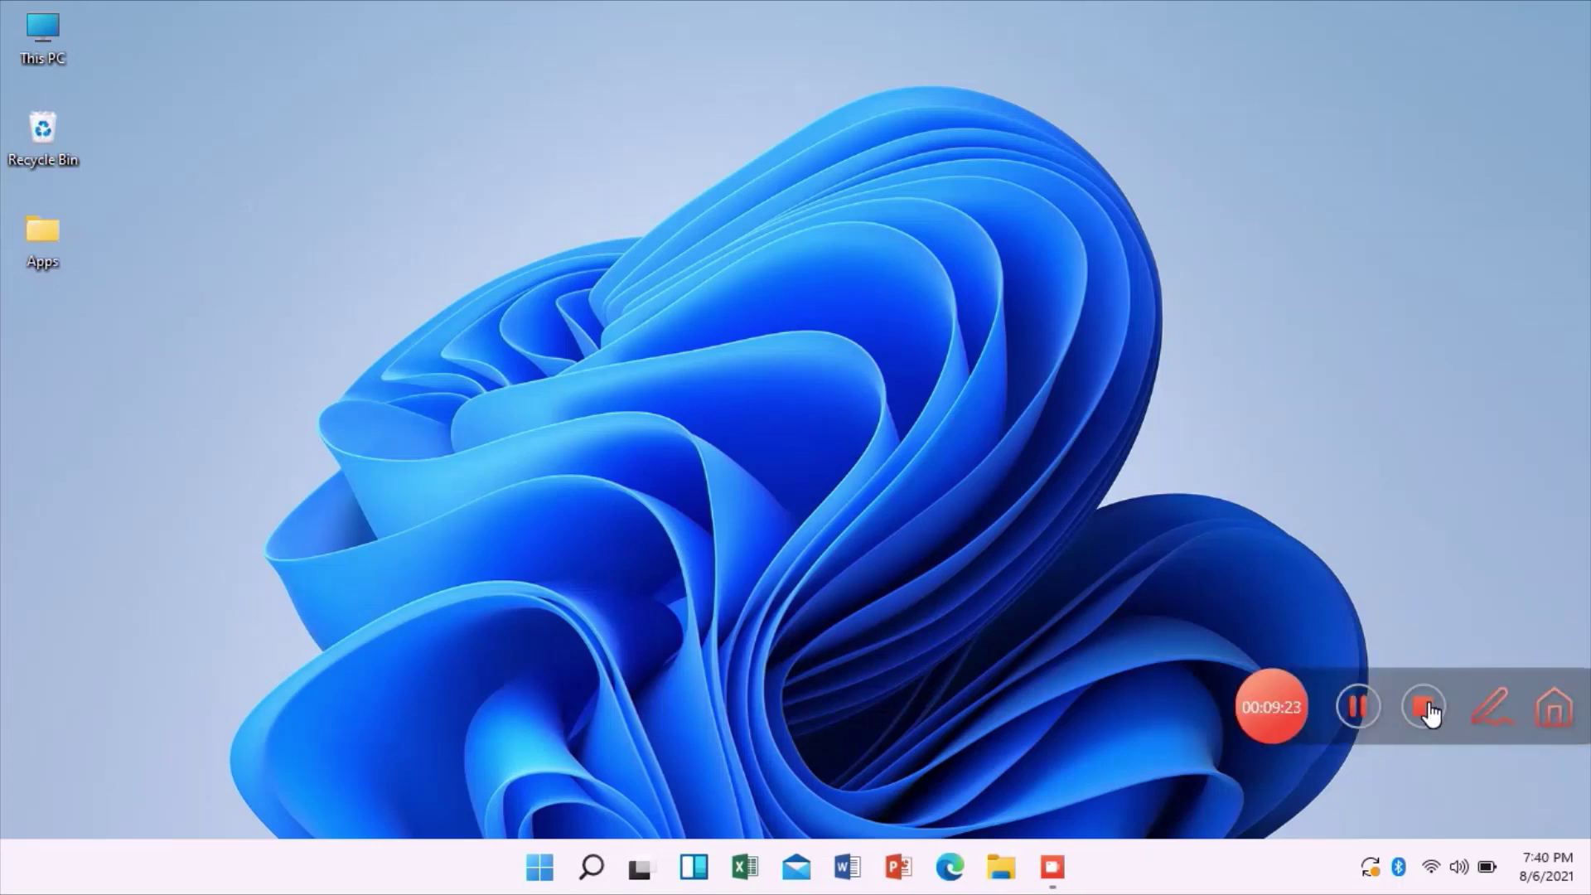
{"action": "left_click", "coordinate": [1422, 706]}
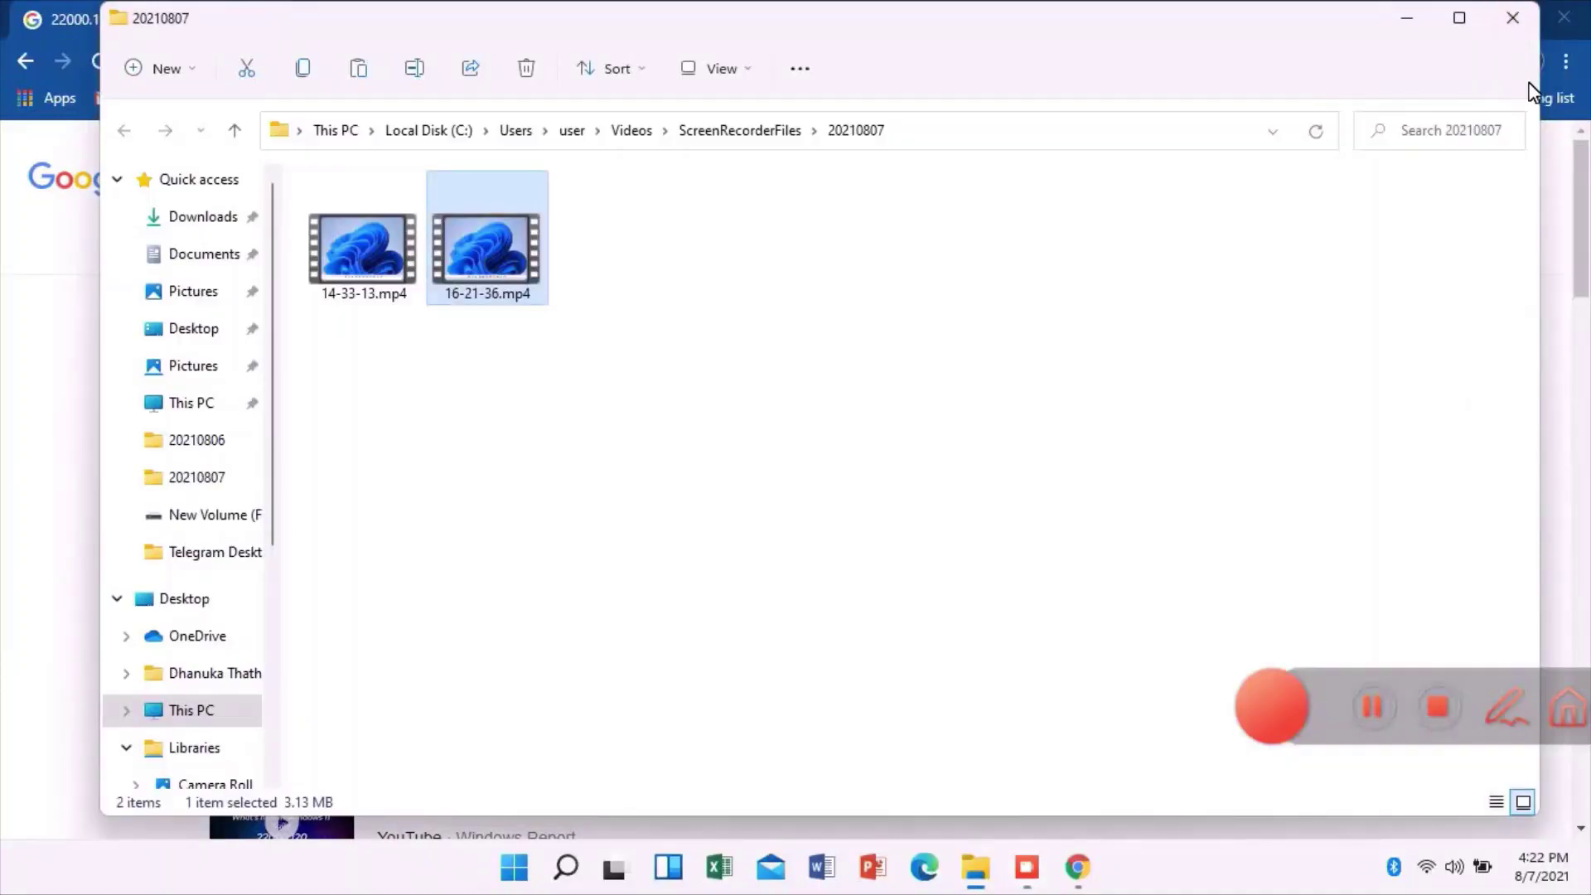
Close the 20210807 folder window and open the Windows Blogs announcement of Insider Preview Build 22000.120 from the Google results
{"action": "left_click", "coordinate": [1513, 18]}
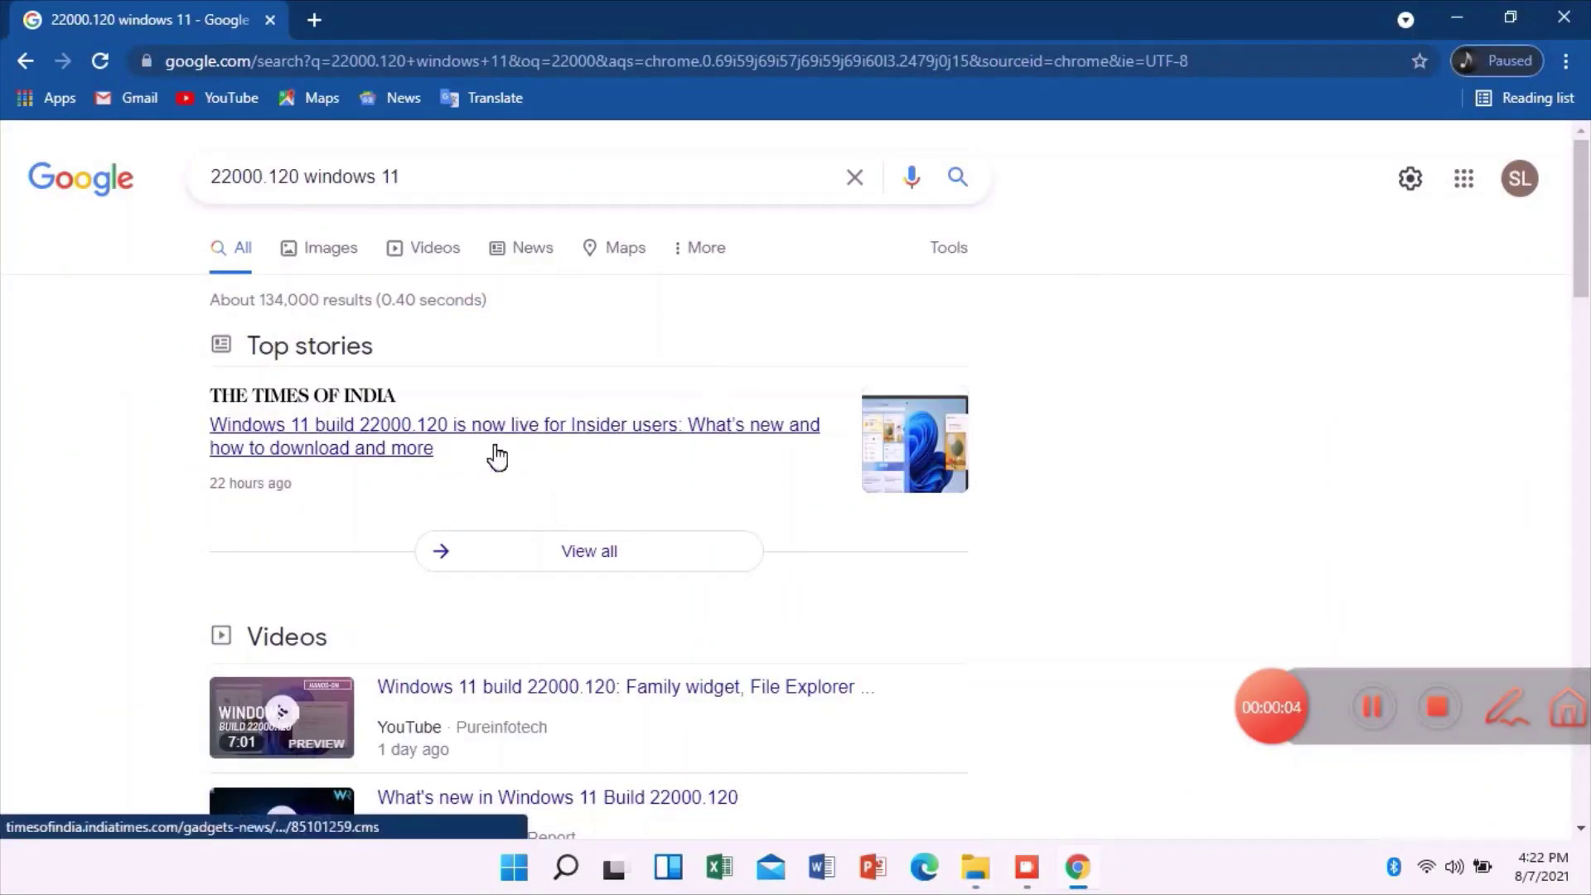
{"action": "scroll", "coordinate": [496, 455], "scroll_direction": "down", "scroll_amount": 4}
{"action": "scroll", "coordinate": [495, 456], "scroll_direction": "up", "scroll_amount": 4}
{"action": "scroll", "coordinate": [496, 456], "scroll_direction": "down", "scroll_amount": 8}
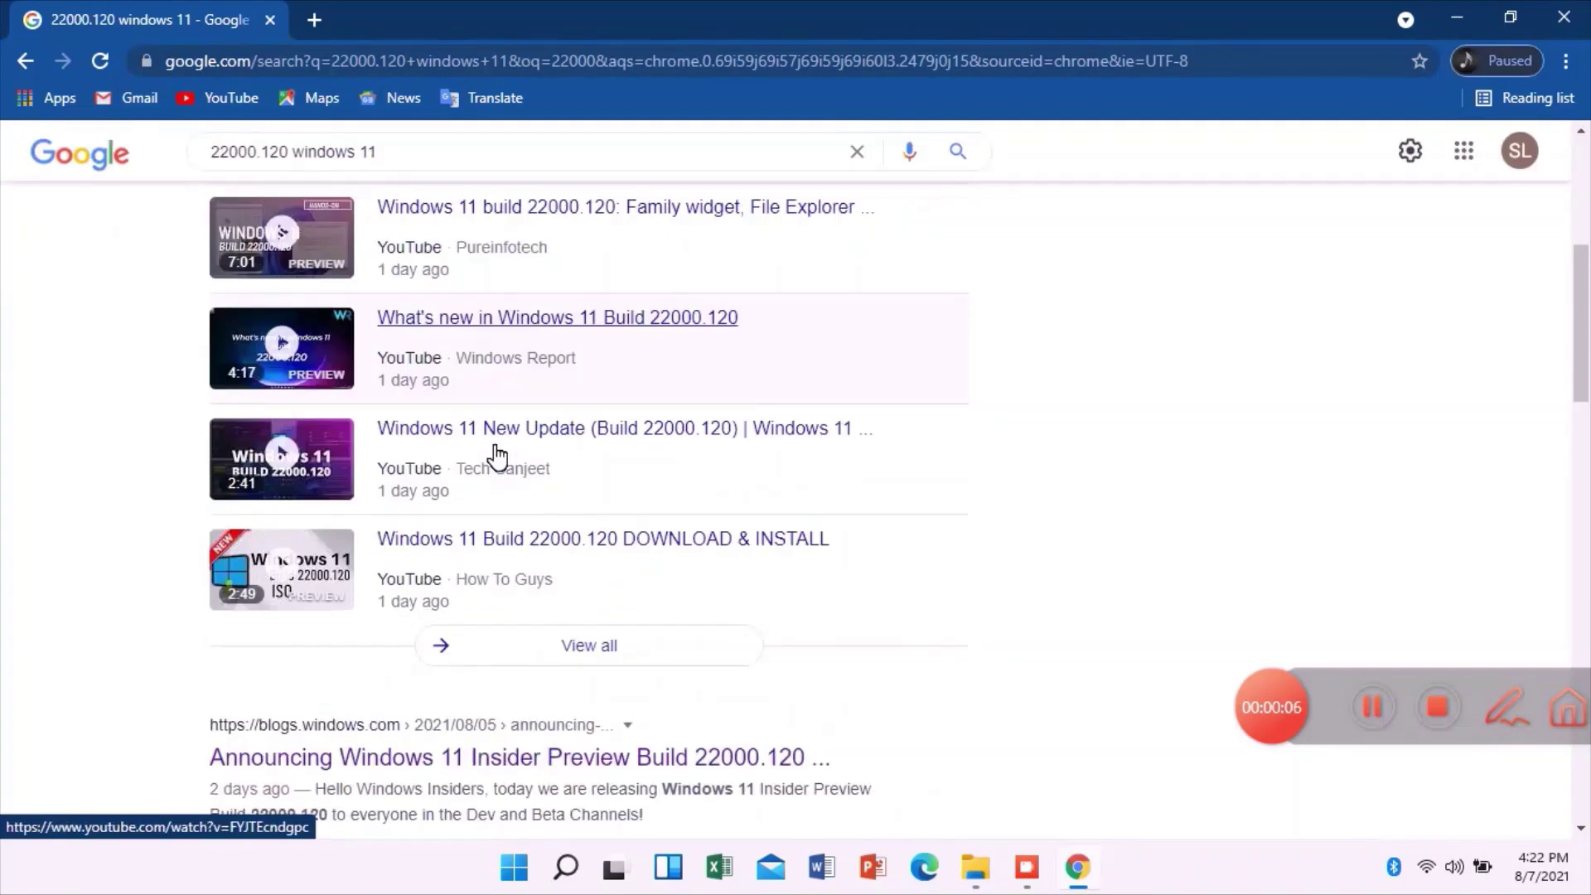
{"action": "left_click", "coordinate": [495, 414]}
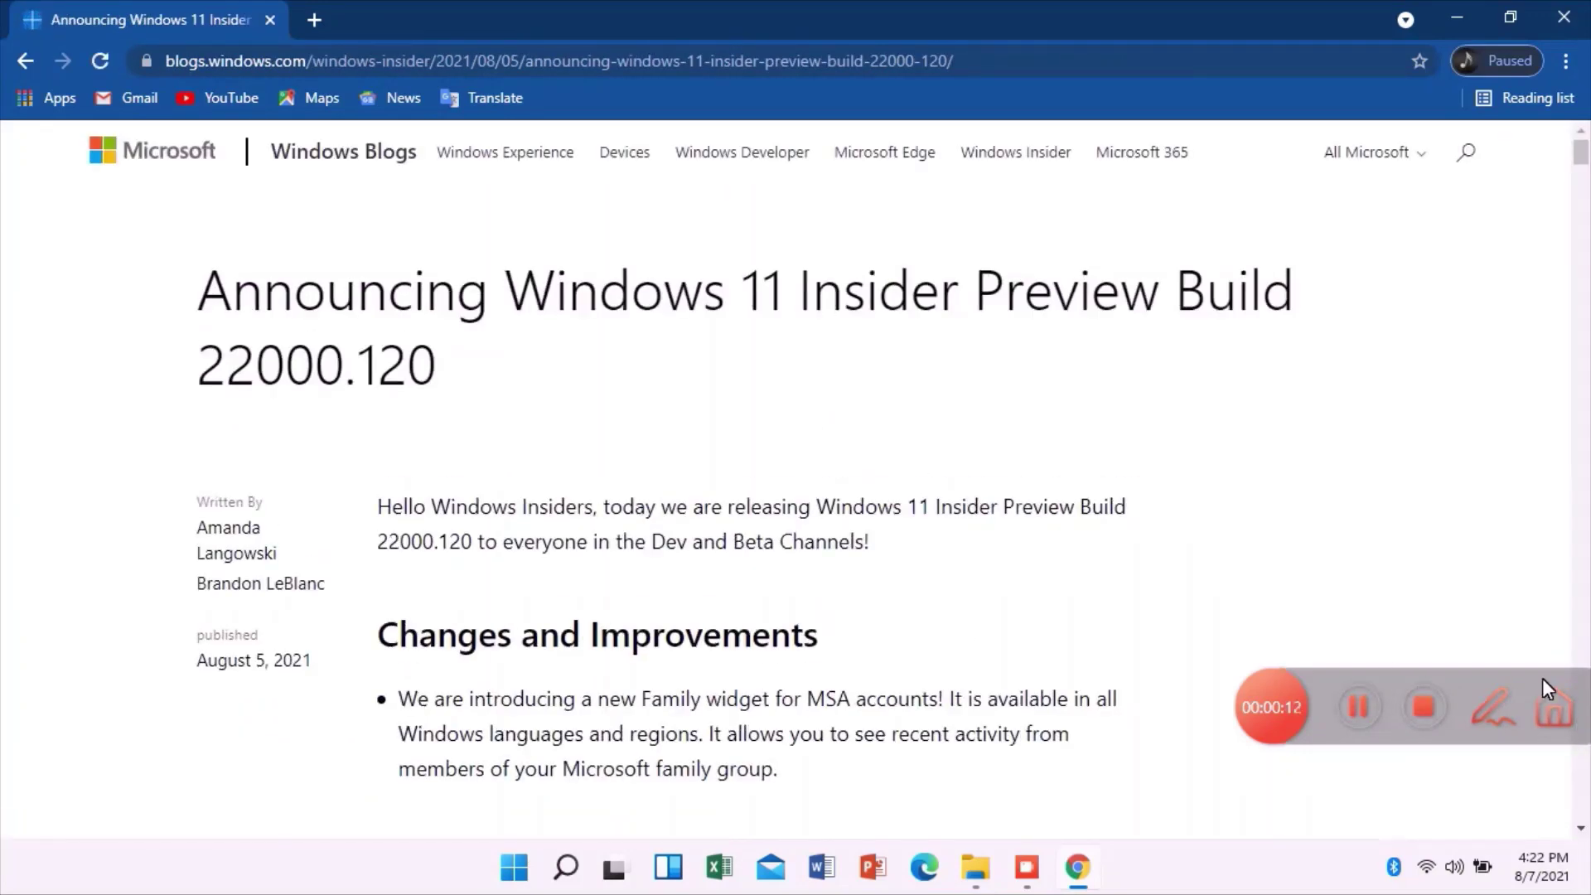
Underline the build number 22000.120 in the blog heading with the black annotation pen, and close the annotation tools
{"action": "left_click", "coordinate": [1513, 705]}
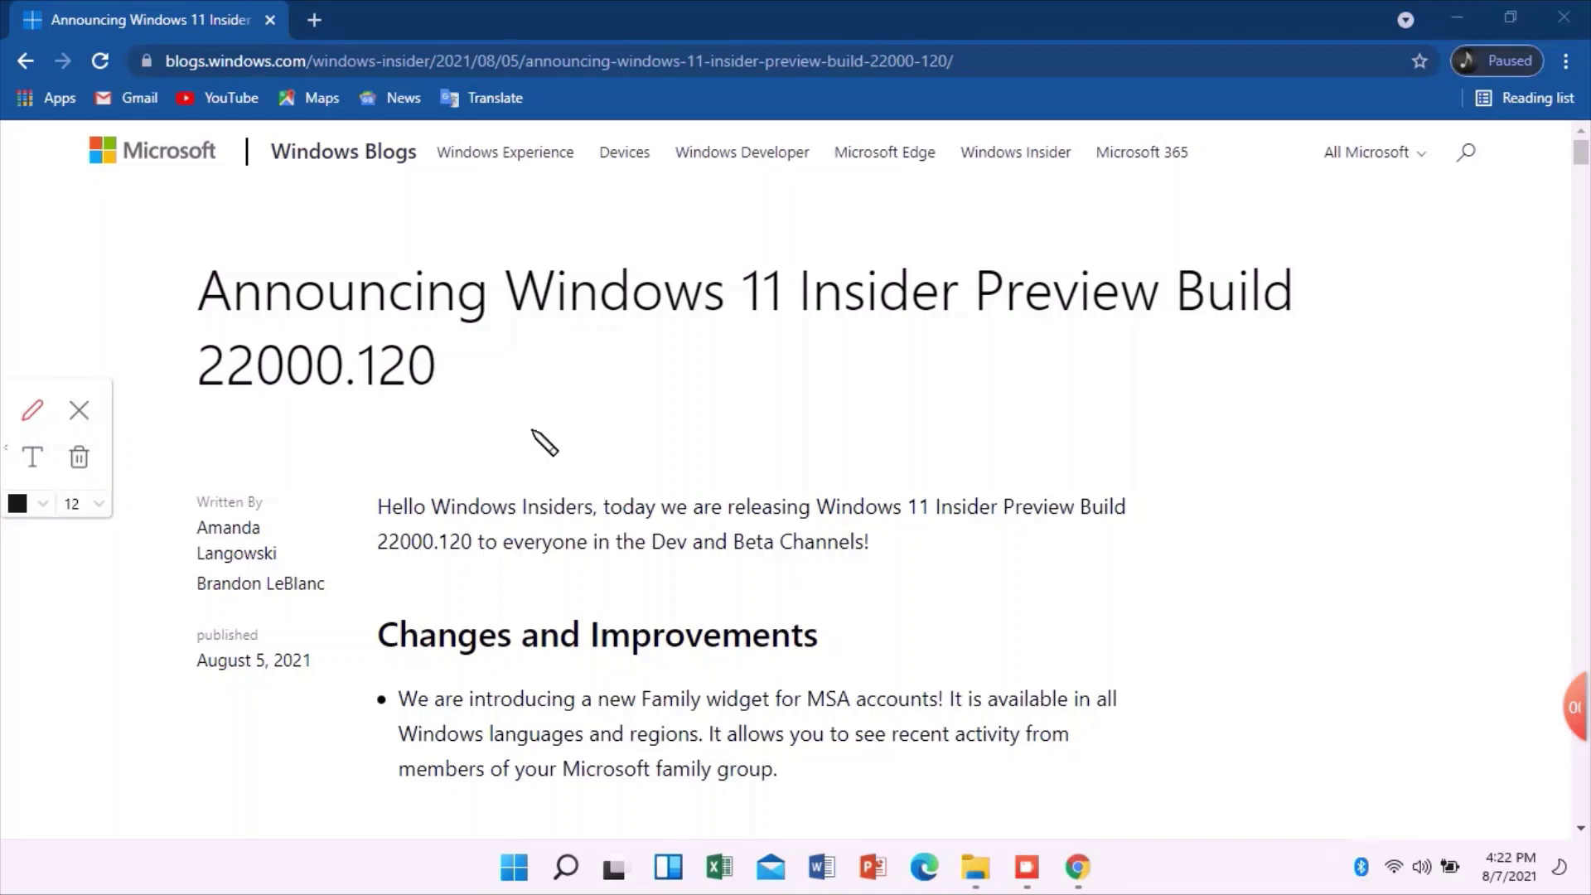
{"action": "left_click", "coordinate": [78, 411]}
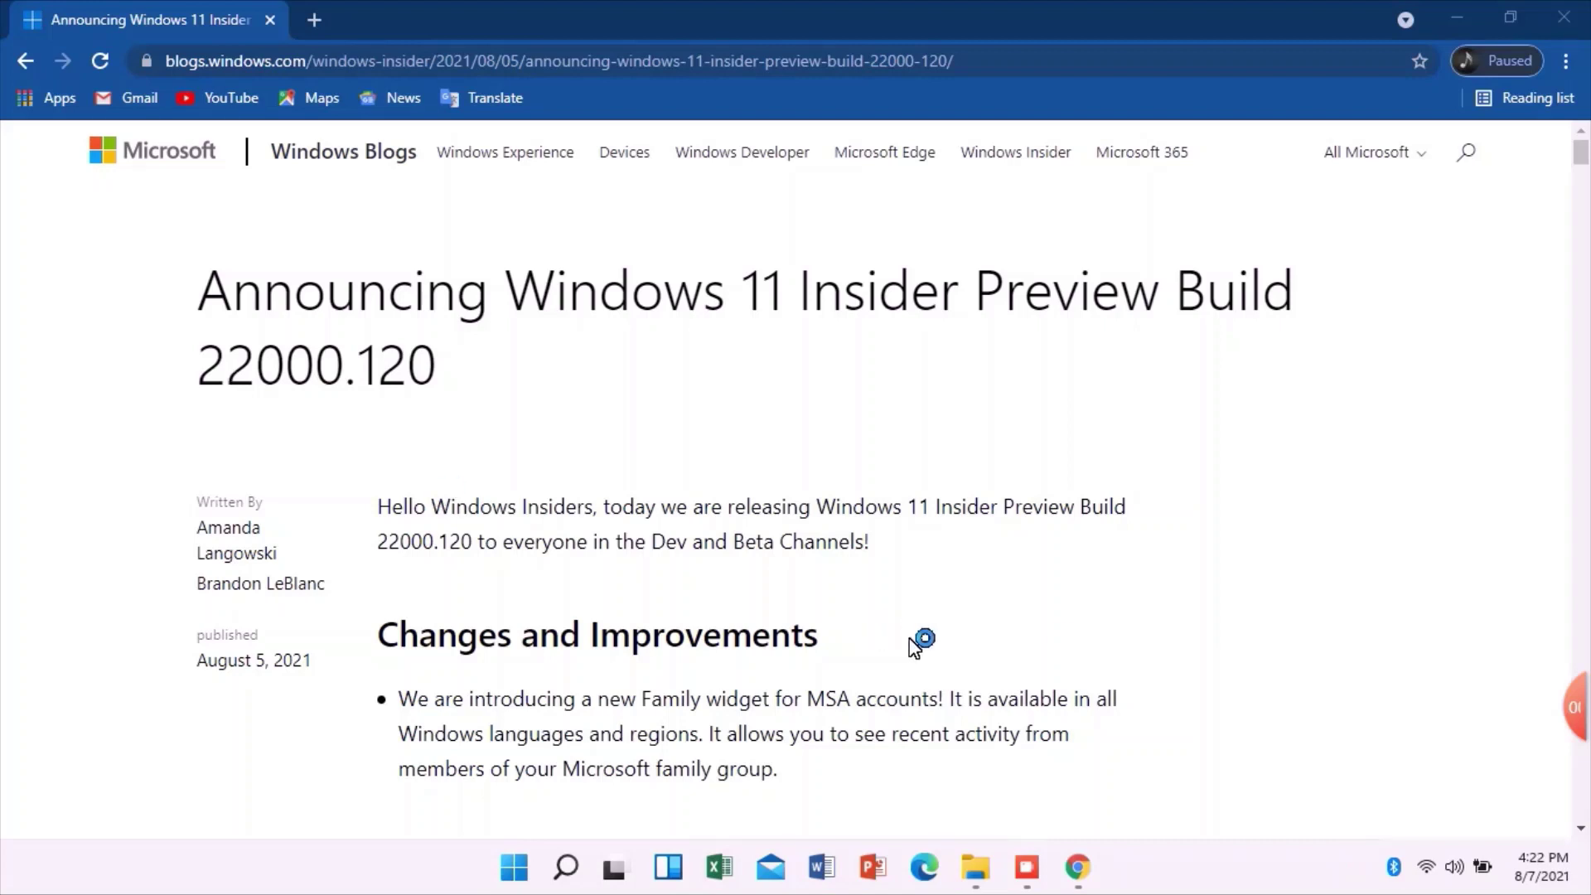
{"action": "mouse_move", "coordinate": [1575, 706]}
{"action": "left_click", "coordinate": [1502, 717]}
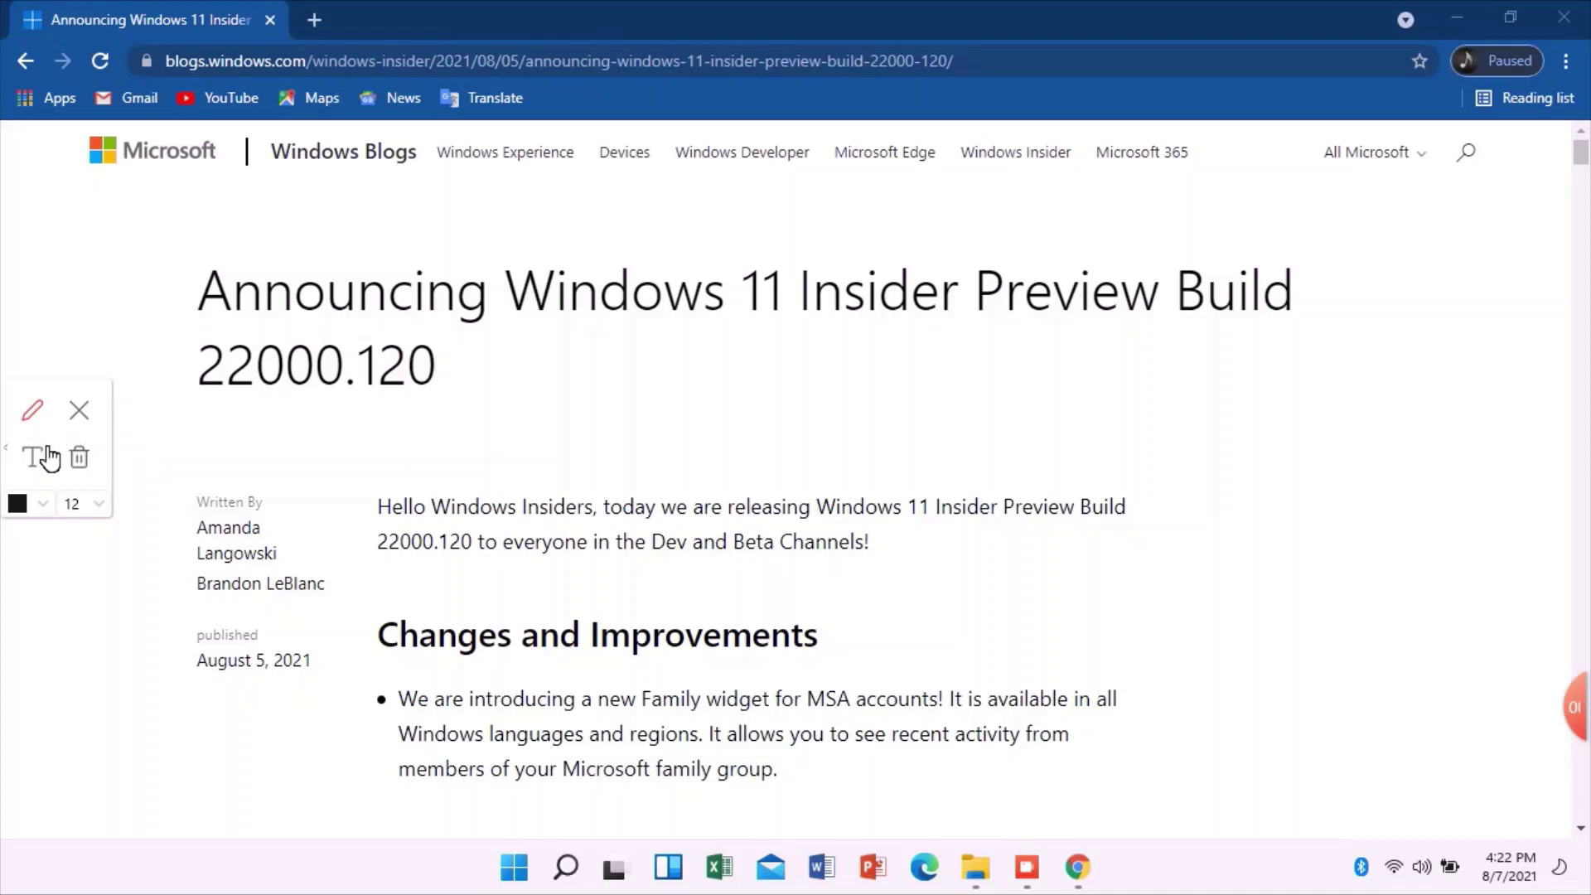
{"action": "left_click", "coordinate": [45, 421]}
{"action": "left_click_drag", "start_coordinate": [220, 410], "coordinate": [461, 404]}
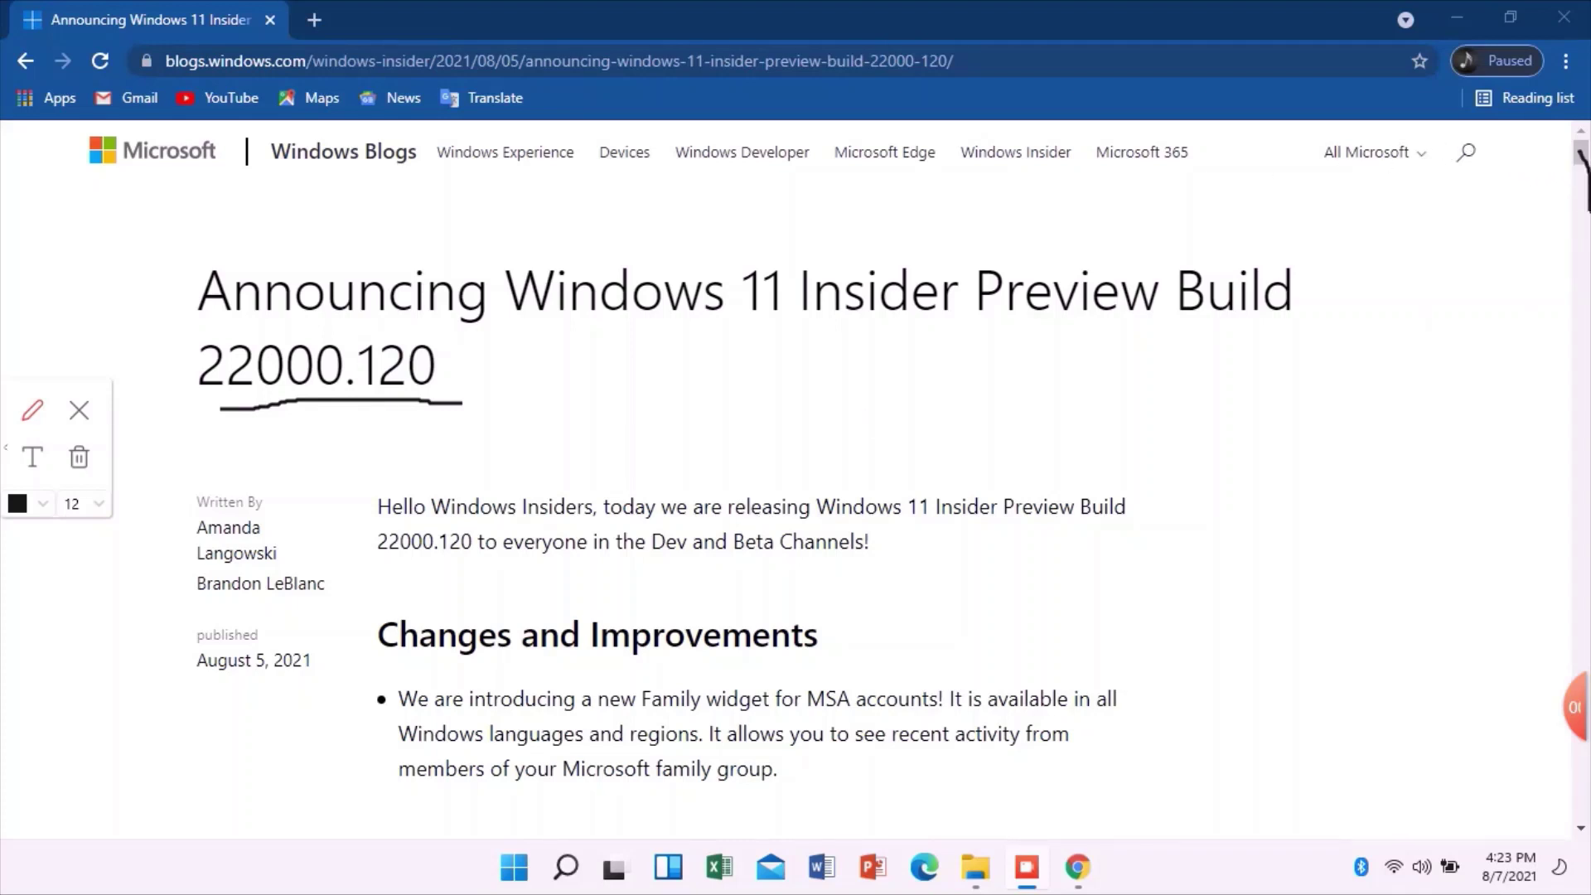
{"action": "left_click", "coordinate": [79, 410]}
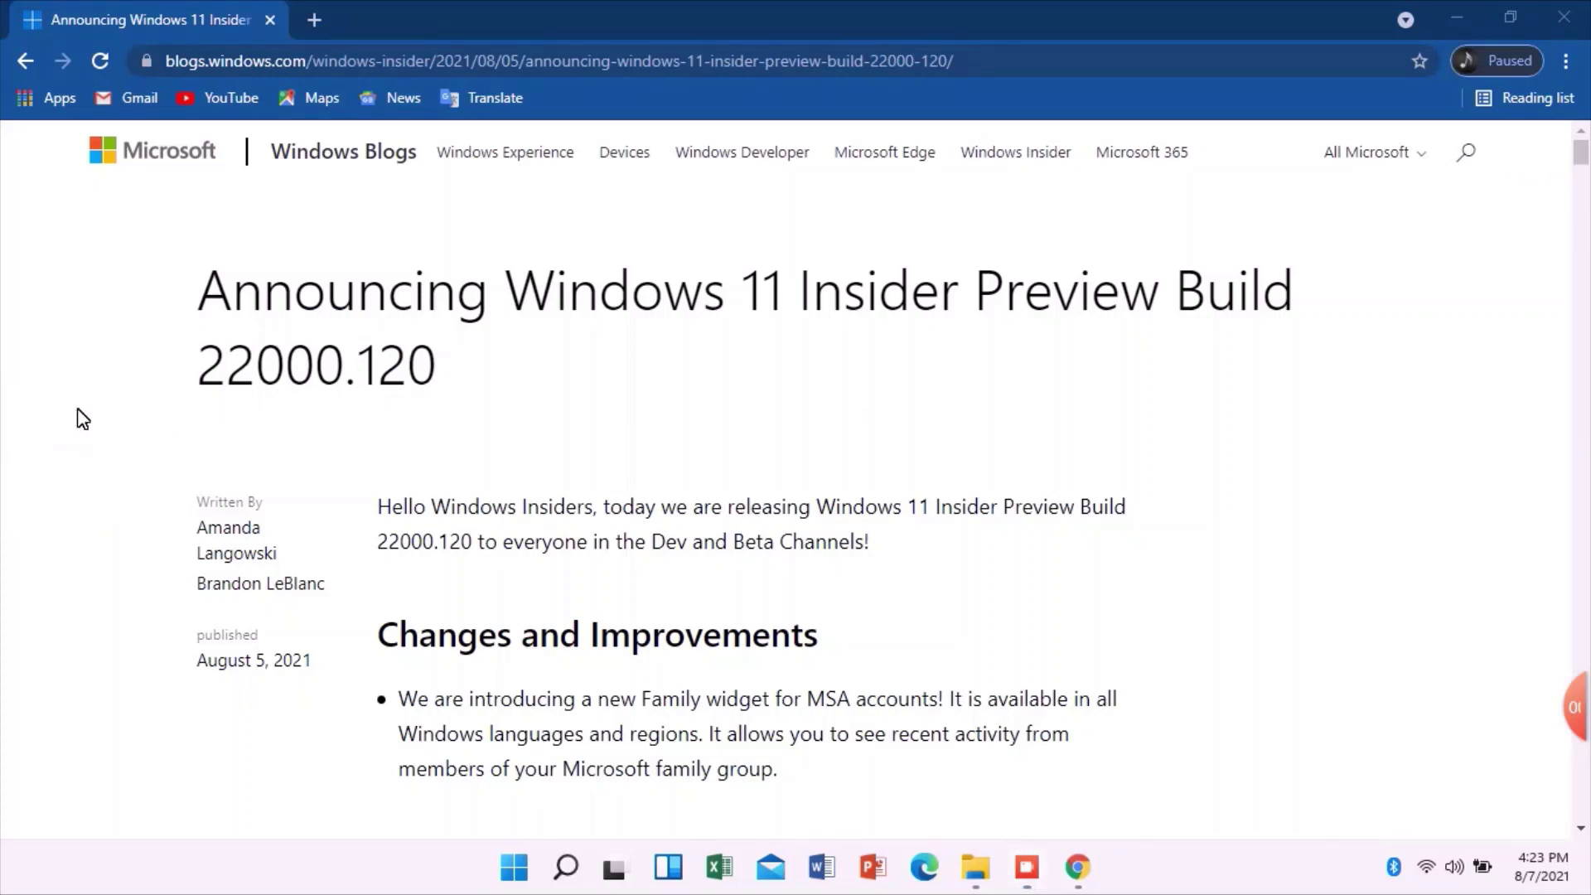
Look through the blog post's Changes and Improvements list and its Fixes sections, down to the Input fixes
{"action": "scroll", "coordinate": [795, 481], "scroll_direction": "down", "scroll_amount": 13}
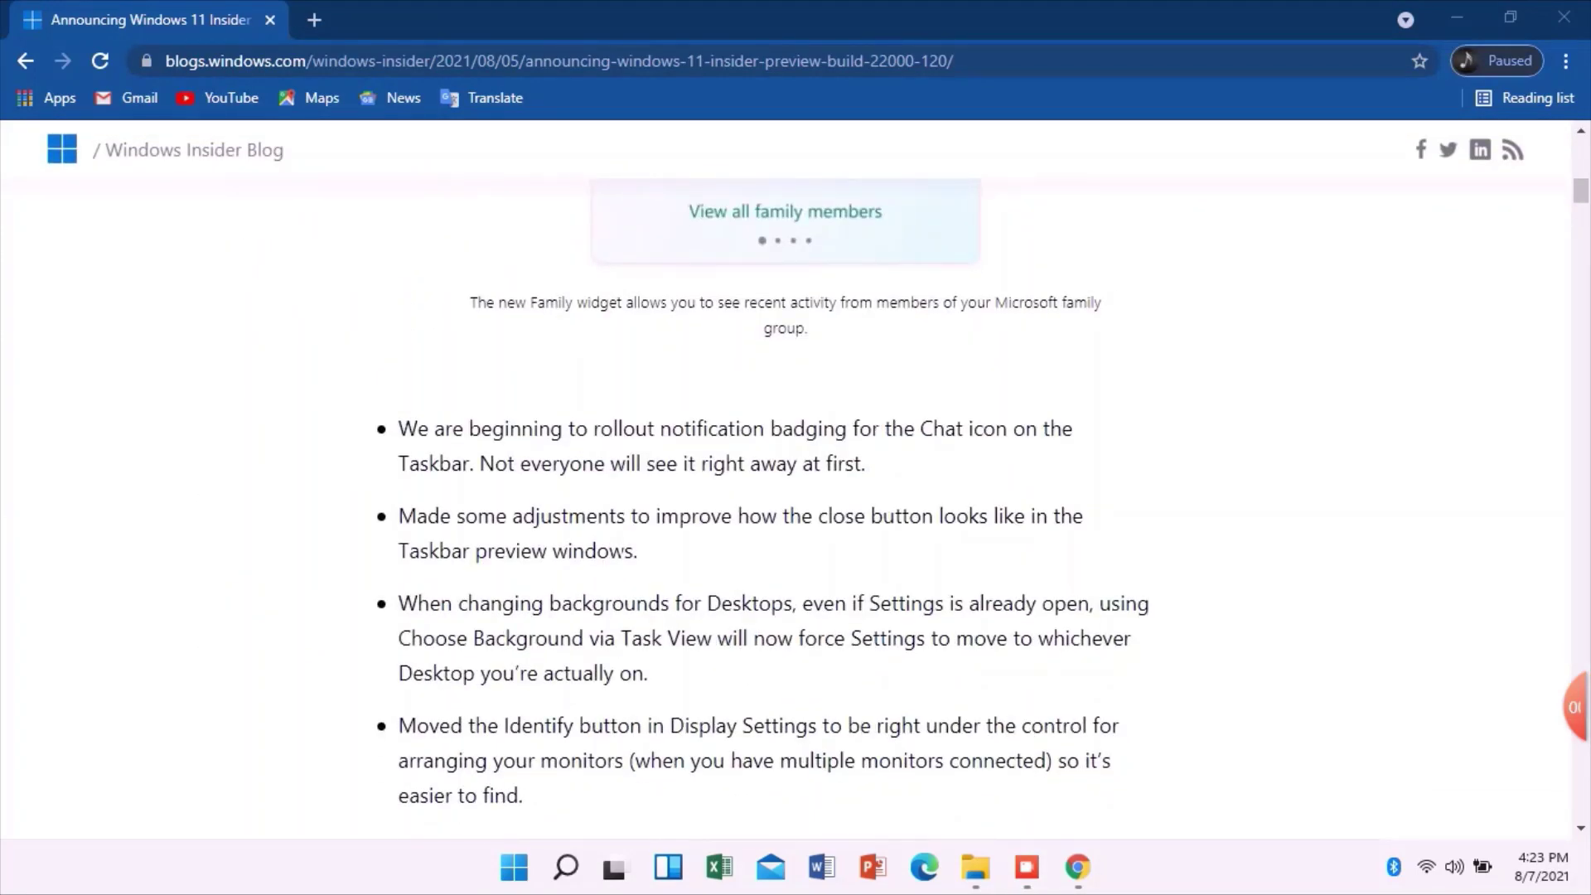
{"action": "scroll", "coordinate": [763, 497], "scroll_direction": "down", "scroll_amount": 1}
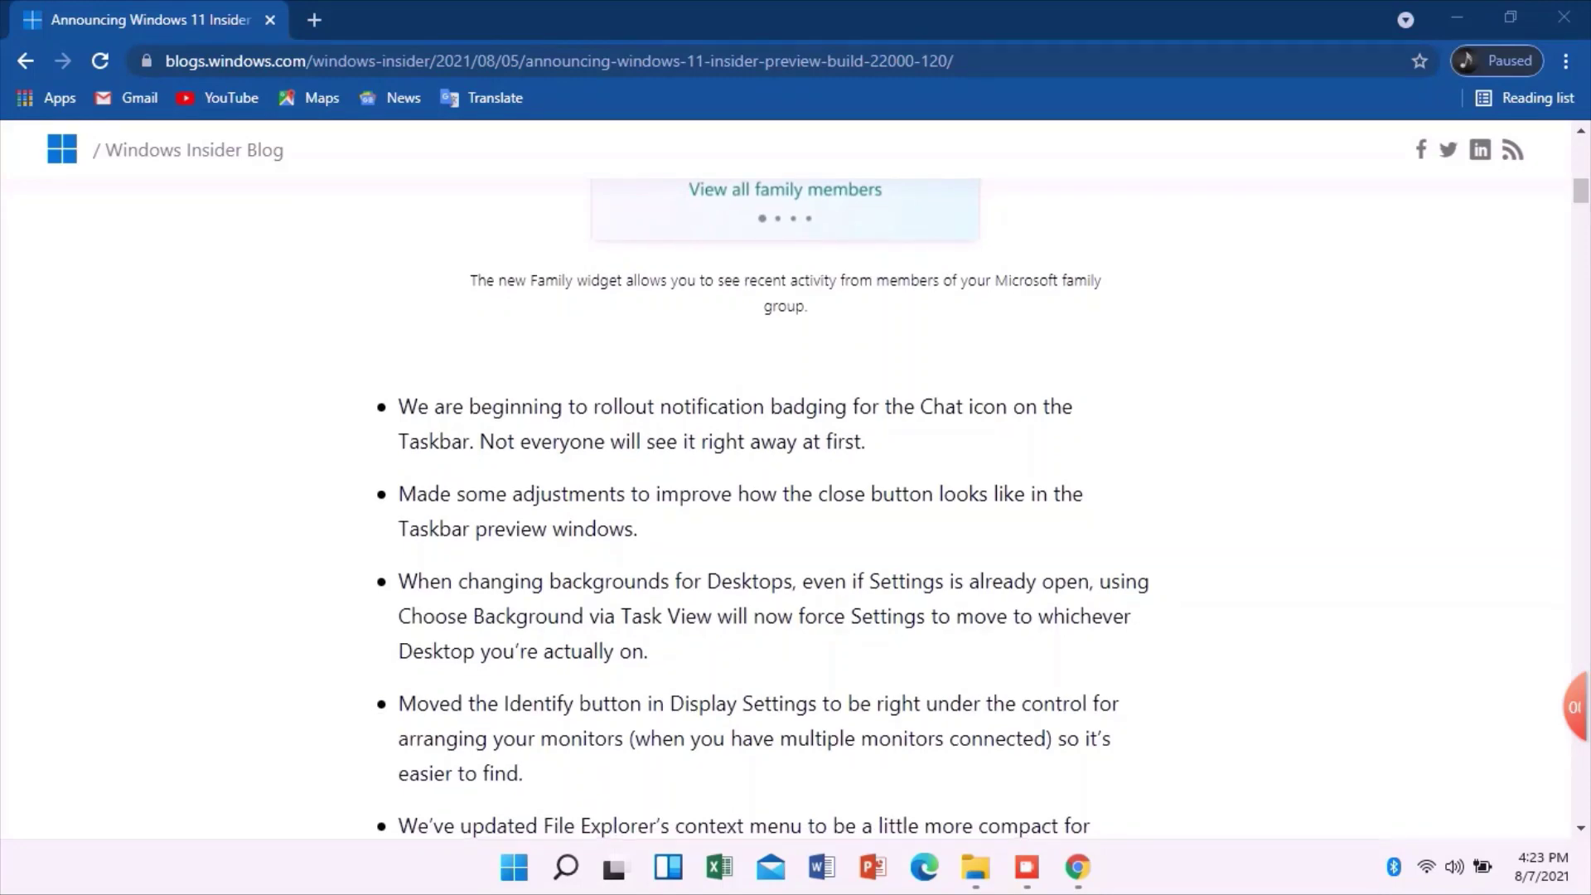
{"action": "scroll", "coordinate": [762, 497], "scroll_direction": "down", "scroll_amount": 6}
{"action": "scroll", "coordinate": [762, 497], "scroll_direction": "up", "scroll_amount": 2}
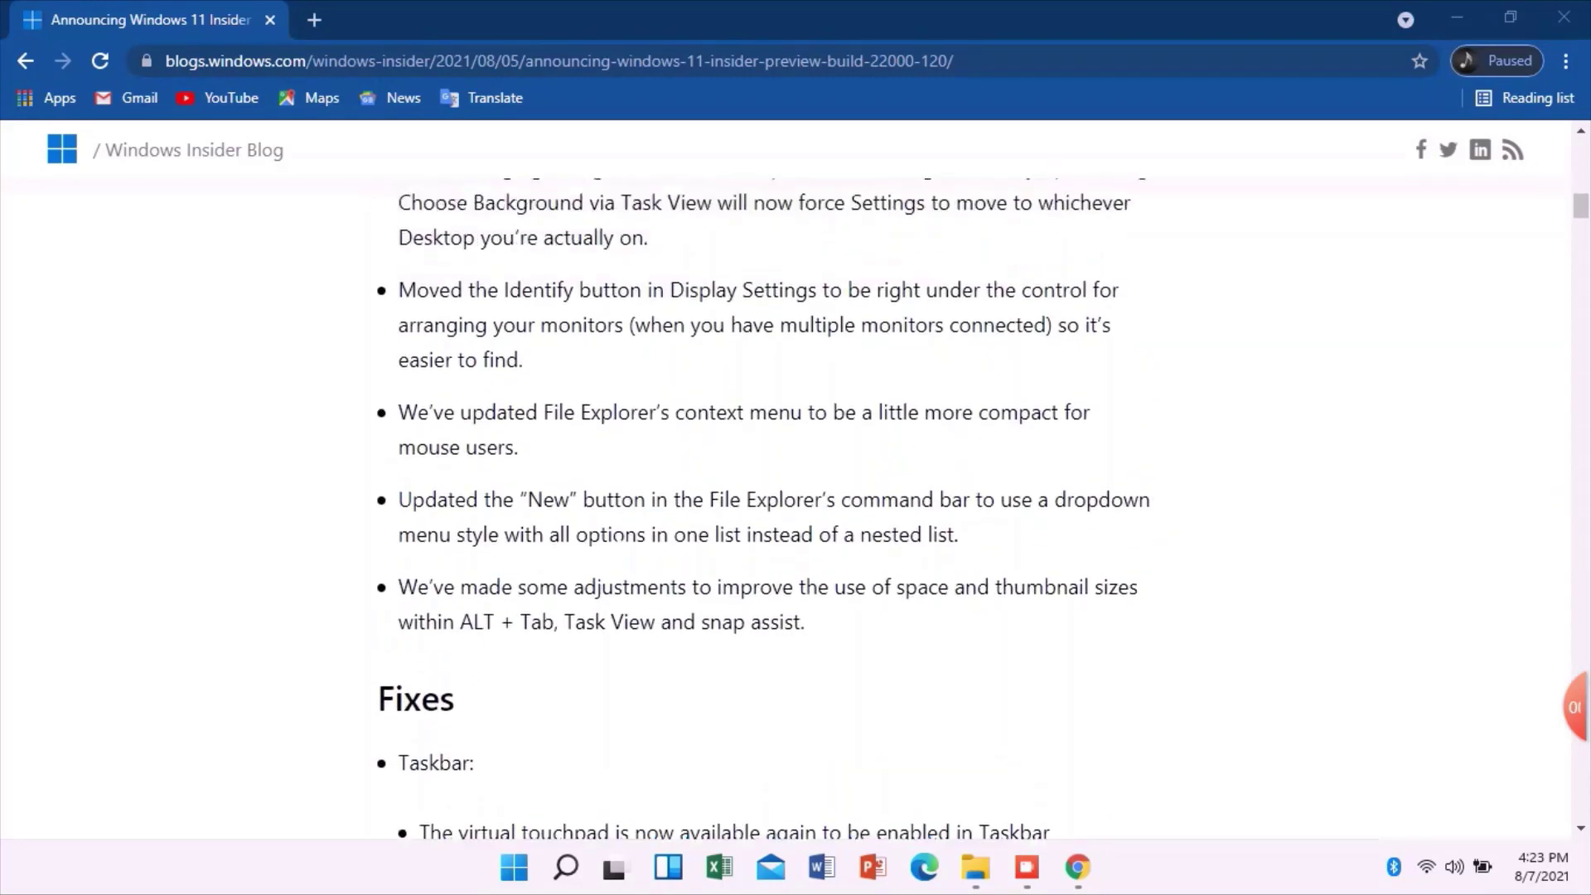
{"action": "scroll", "coordinate": [763, 497], "scroll_direction": "up", "scroll_amount": 3}
{"action": "scroll", "coordinate": [762, 497], "scroll_direction": "down", "scroll_amount": 6}
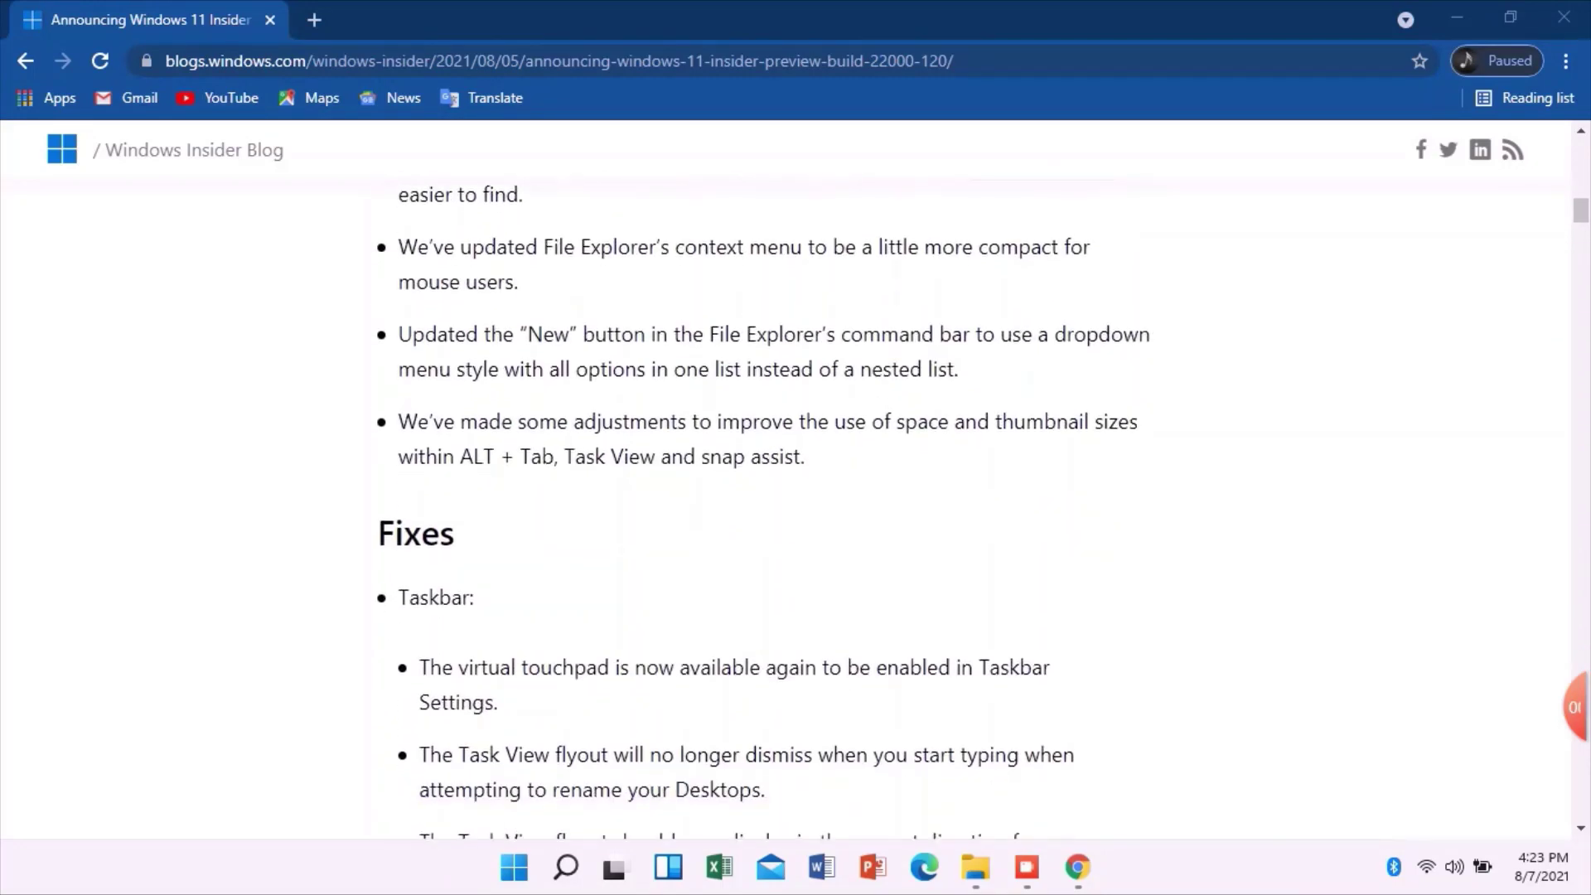
{"action": "scroll", "coordinate": [763, 497], "scroll_direction": "down", "scroll_amount": 3}
{"action": "scroll", "coordinate": [762, 498], "scroll_direction": "down", "scroll_amount": 10}
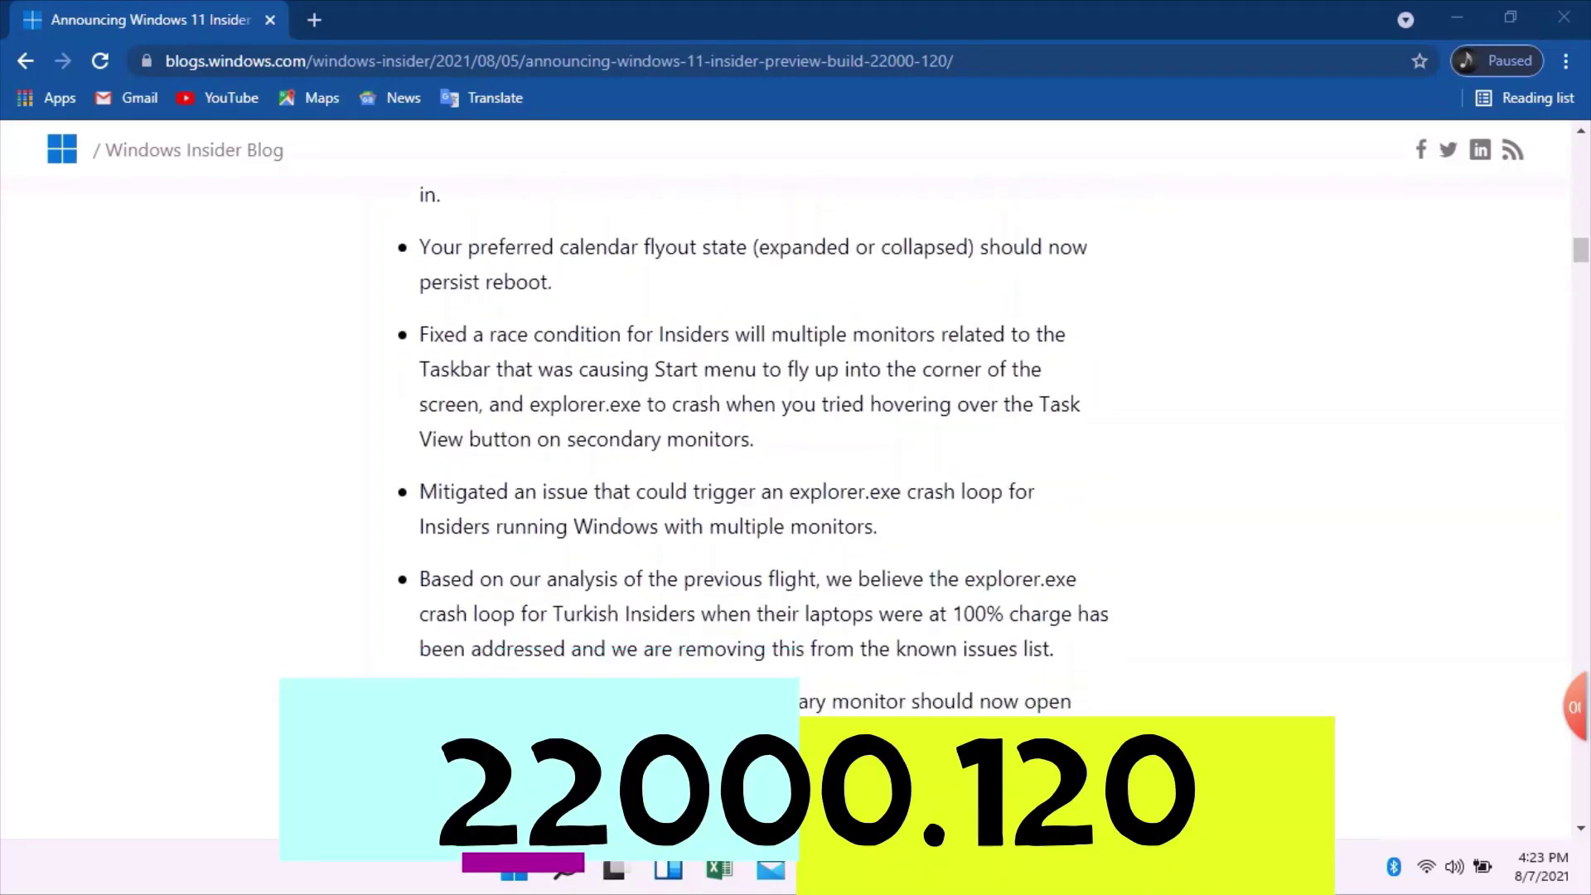
{"action": "scroll", "coordinate": [763, 497], "scroll_direction": "down", "scroll_amount": 5}
{"action": "scroll", "coordinate": [763, 497], "scroll_direction": "down", "scroll_amount": 3}
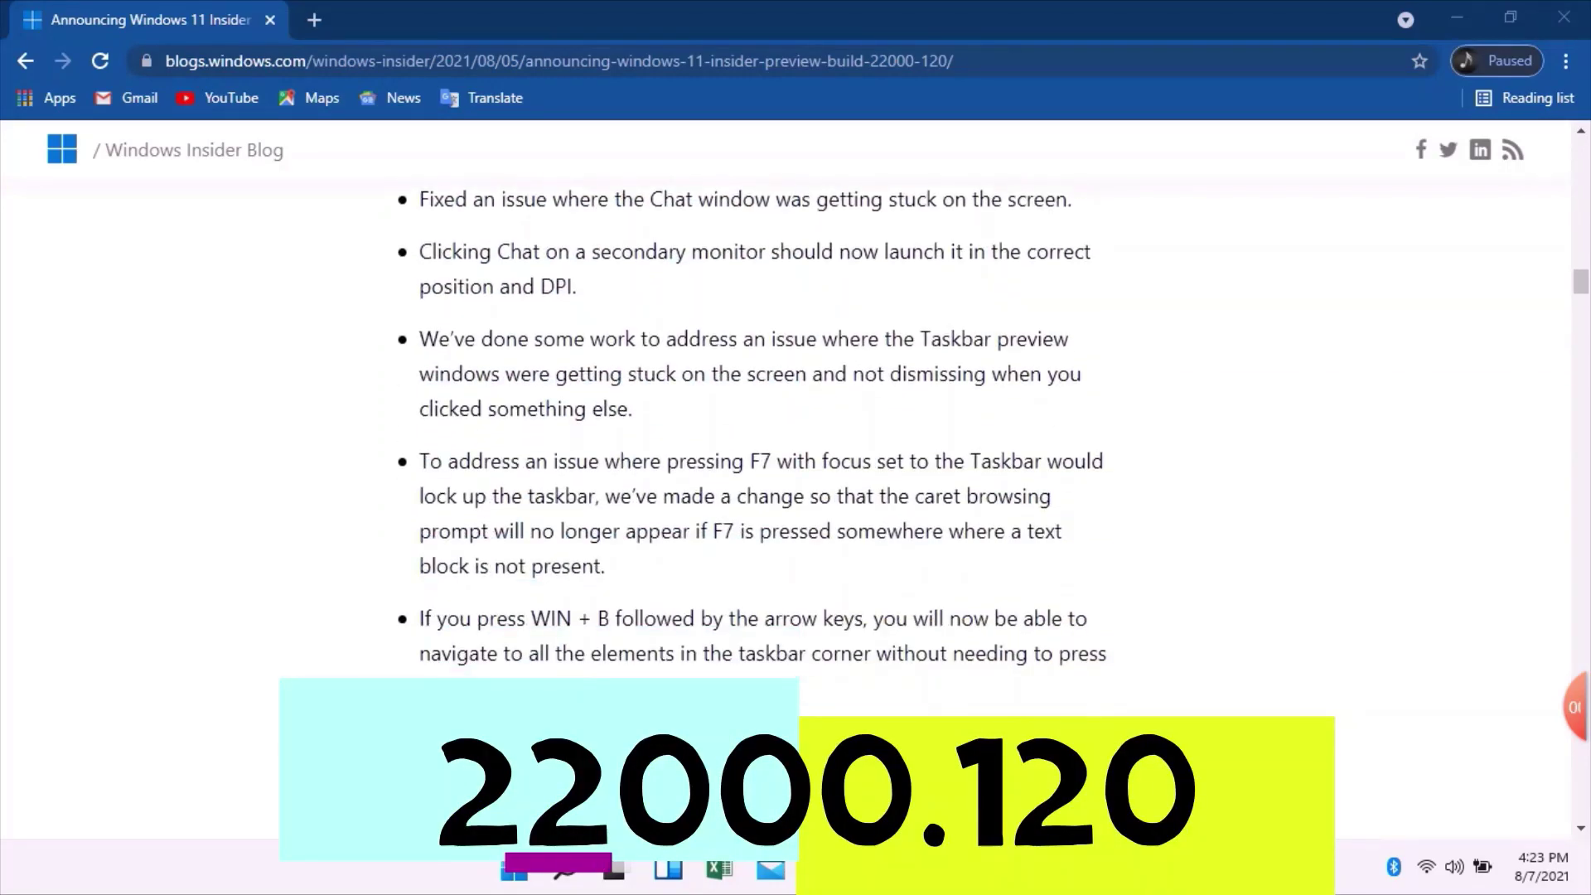
{"action": "scroll", "coordinate": [762, 497], "scroll_direction": "down", "scroll_amount": 5}
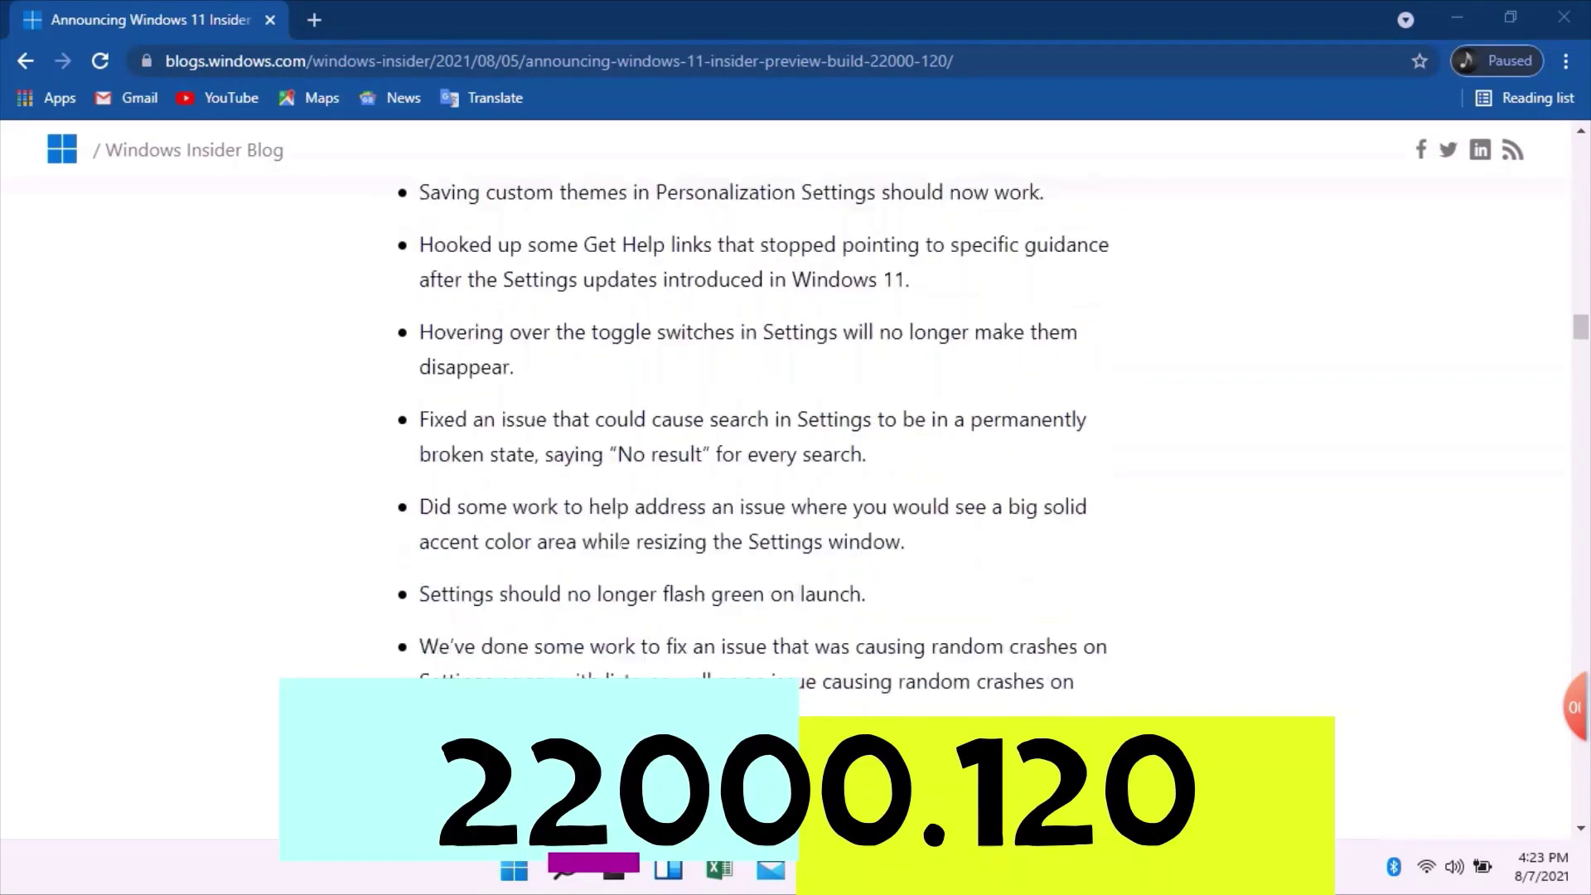
{"action": "scroll", "coordinate": [762, 497], "scroll_direction": "down", "scroll_amount": 20}
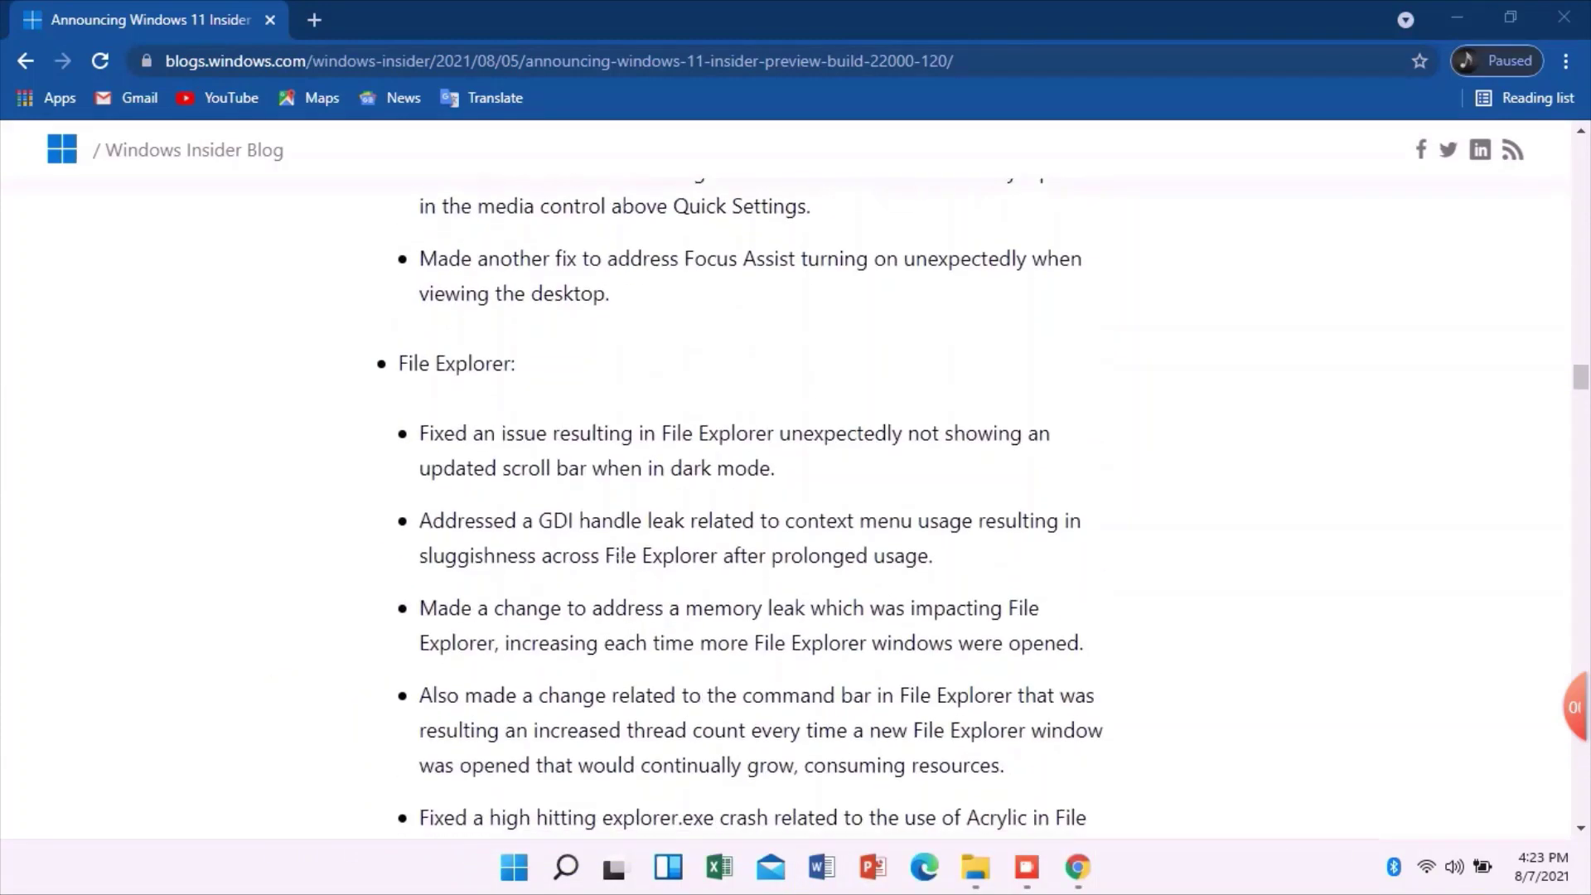
{"action": "scroll", "coordinate": [762, 497], "scroll_direction": "down", "scroll_amount": 20}
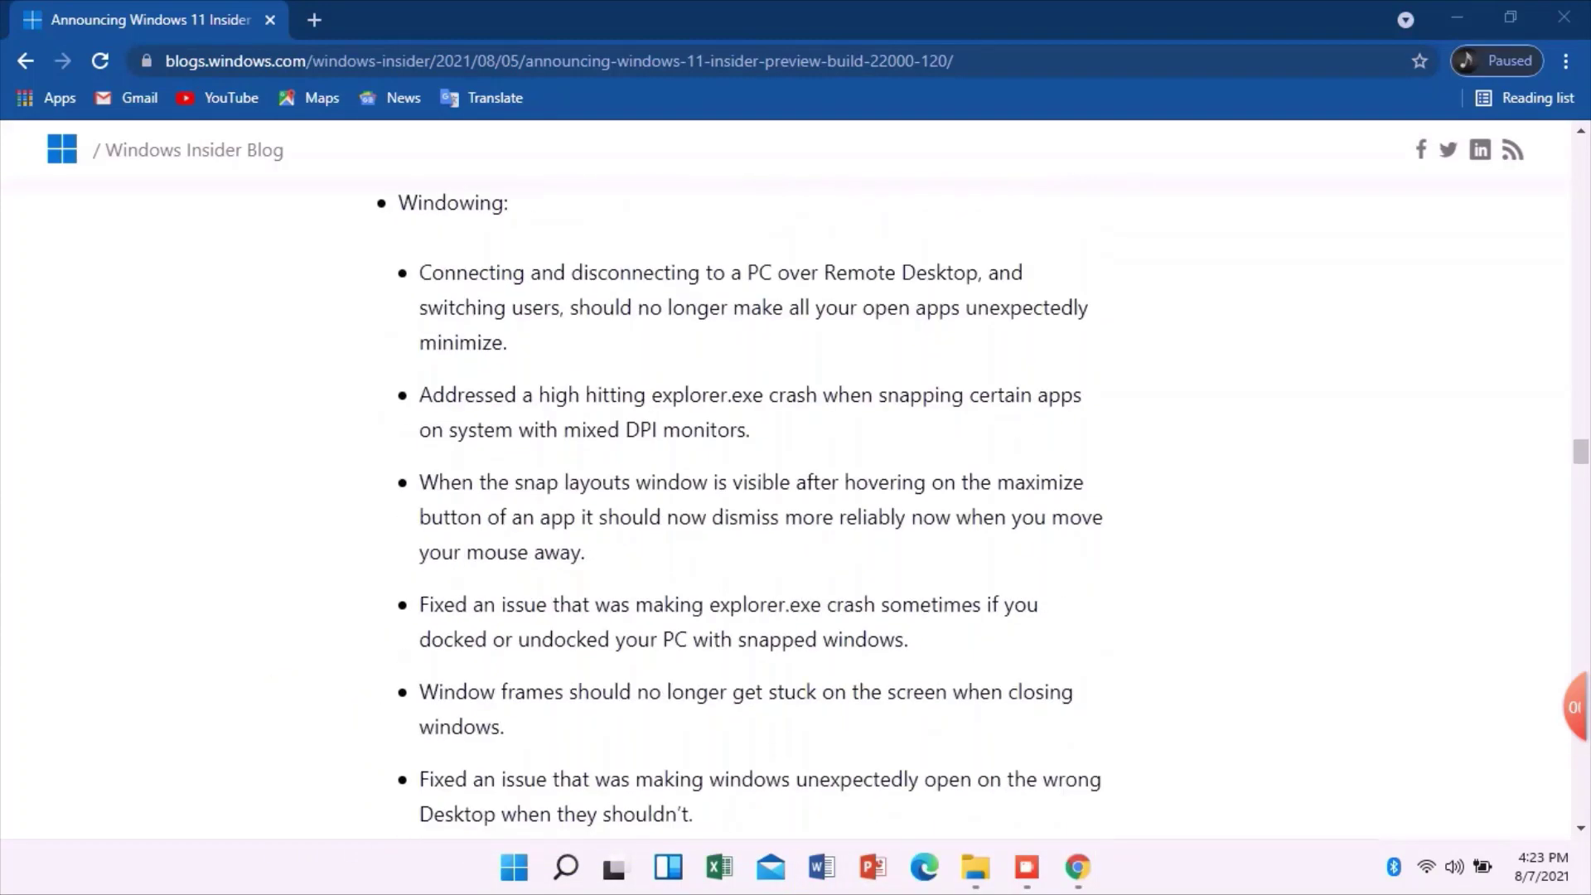
{"action": "scroll", "coordinate": [763, 497], "scroll_direction": "down", "scroll_amount": 12}
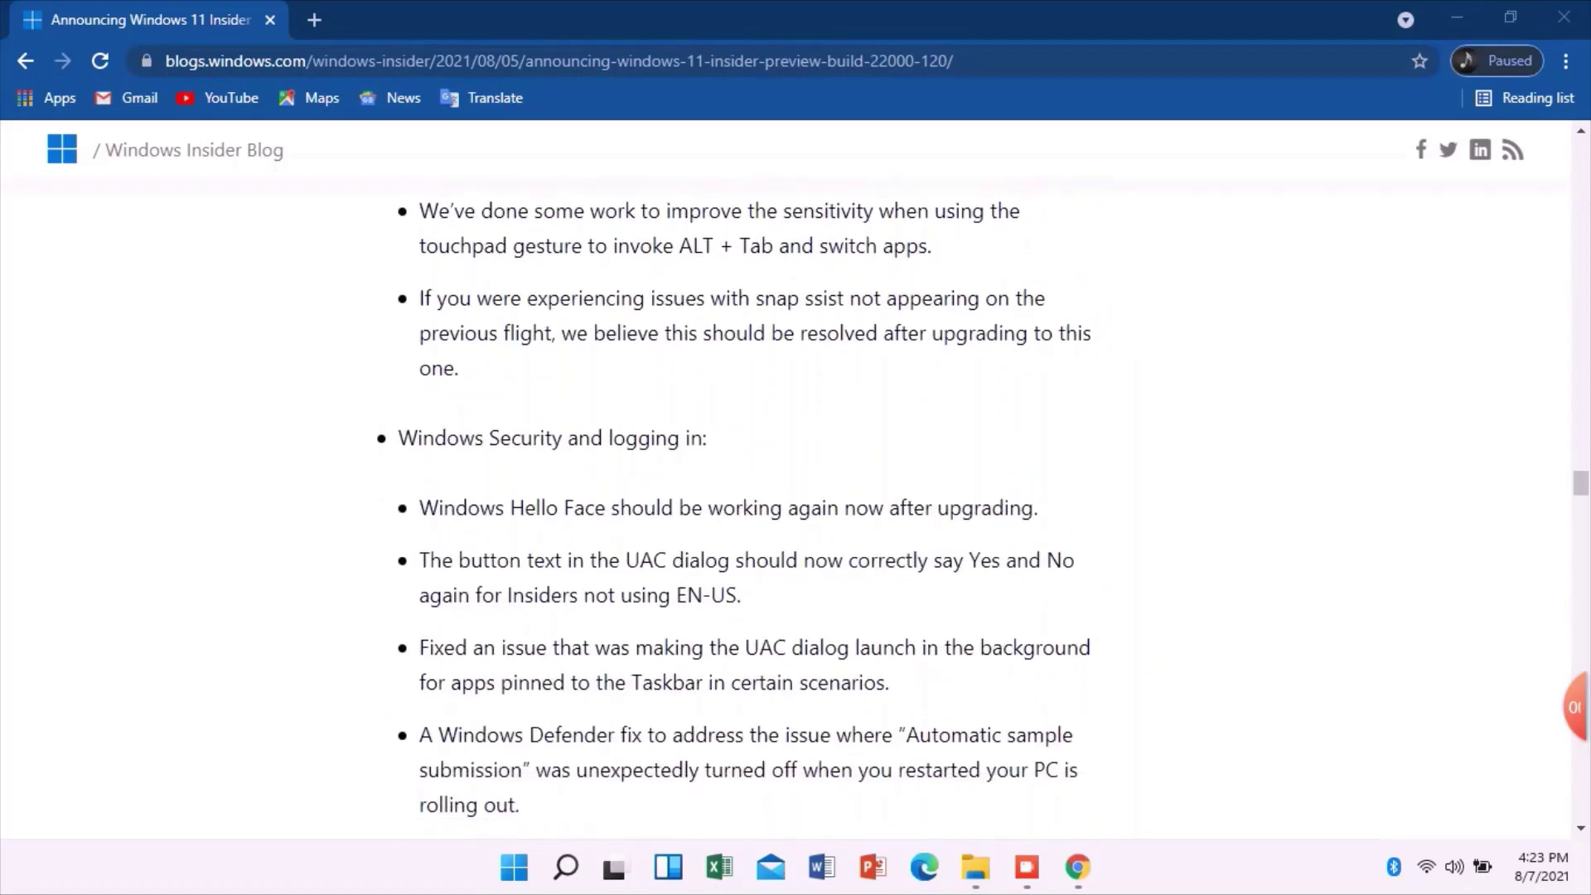
{"action": "scroll", "coordinate": [763, 498], "scroll_direction": "down", "scroll_amount": 11}
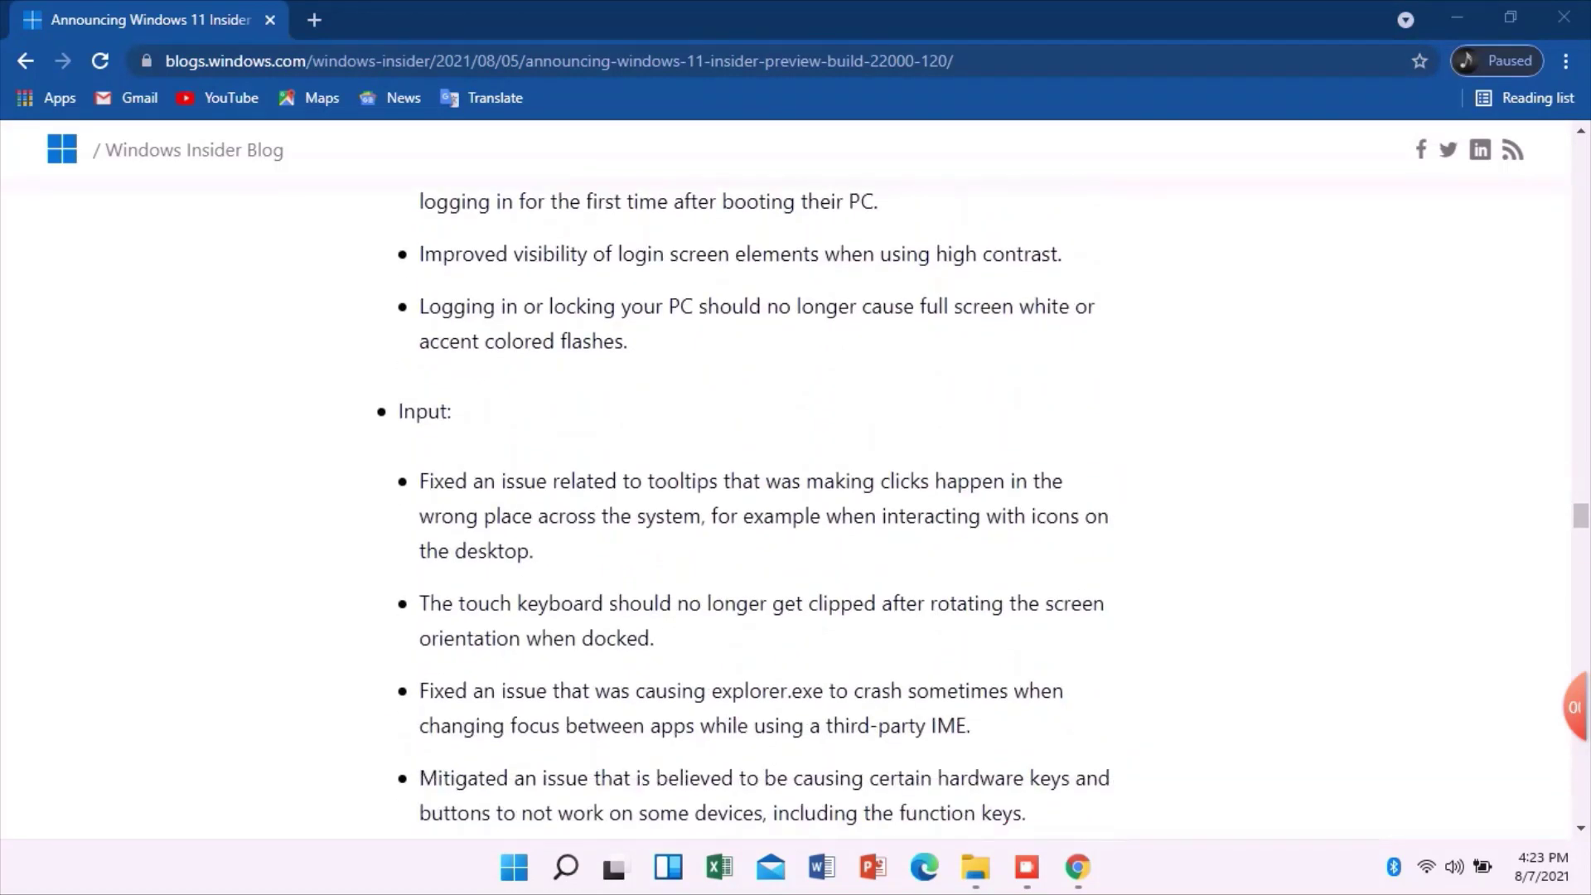
Look through the remaining fixes, the known issues and the Microsoft Store section of the blog post, down to the developer and Insider links
{"action": "scroll", "coordinate": [763, 497], "scroll_direction": "down", "scroll_amount": 8}
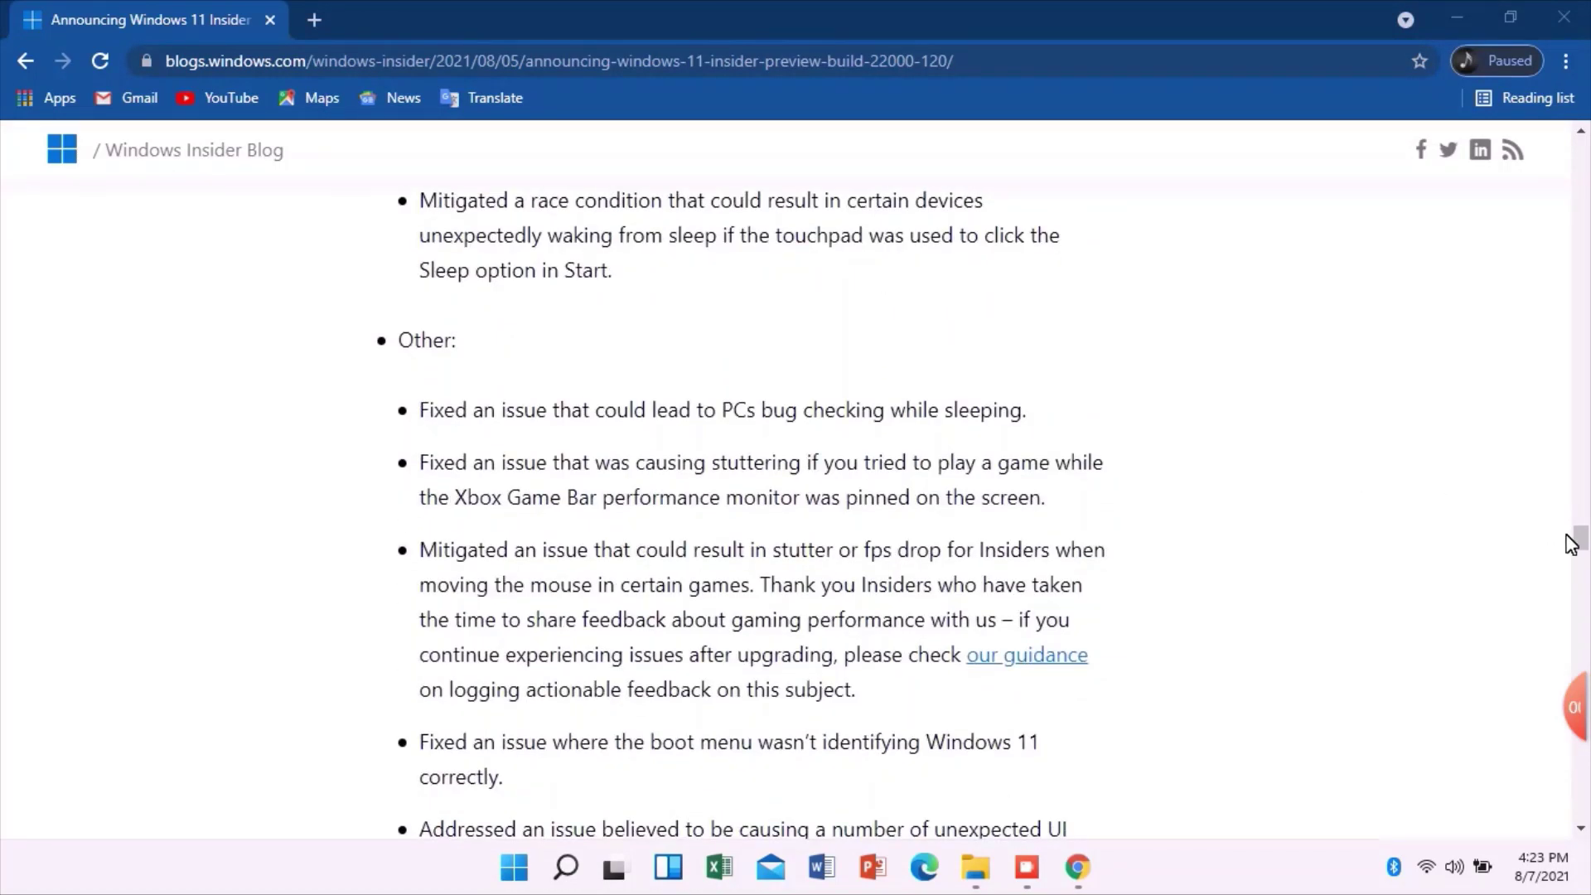
{"action": "left_click_drag", "start_coordinate": [1576, 547], "coordinate": [1587, 612]}
{"action": "scroll", "coordinate": [1271, 575], "scroll_direction": "down", "scroll_amount": 14}
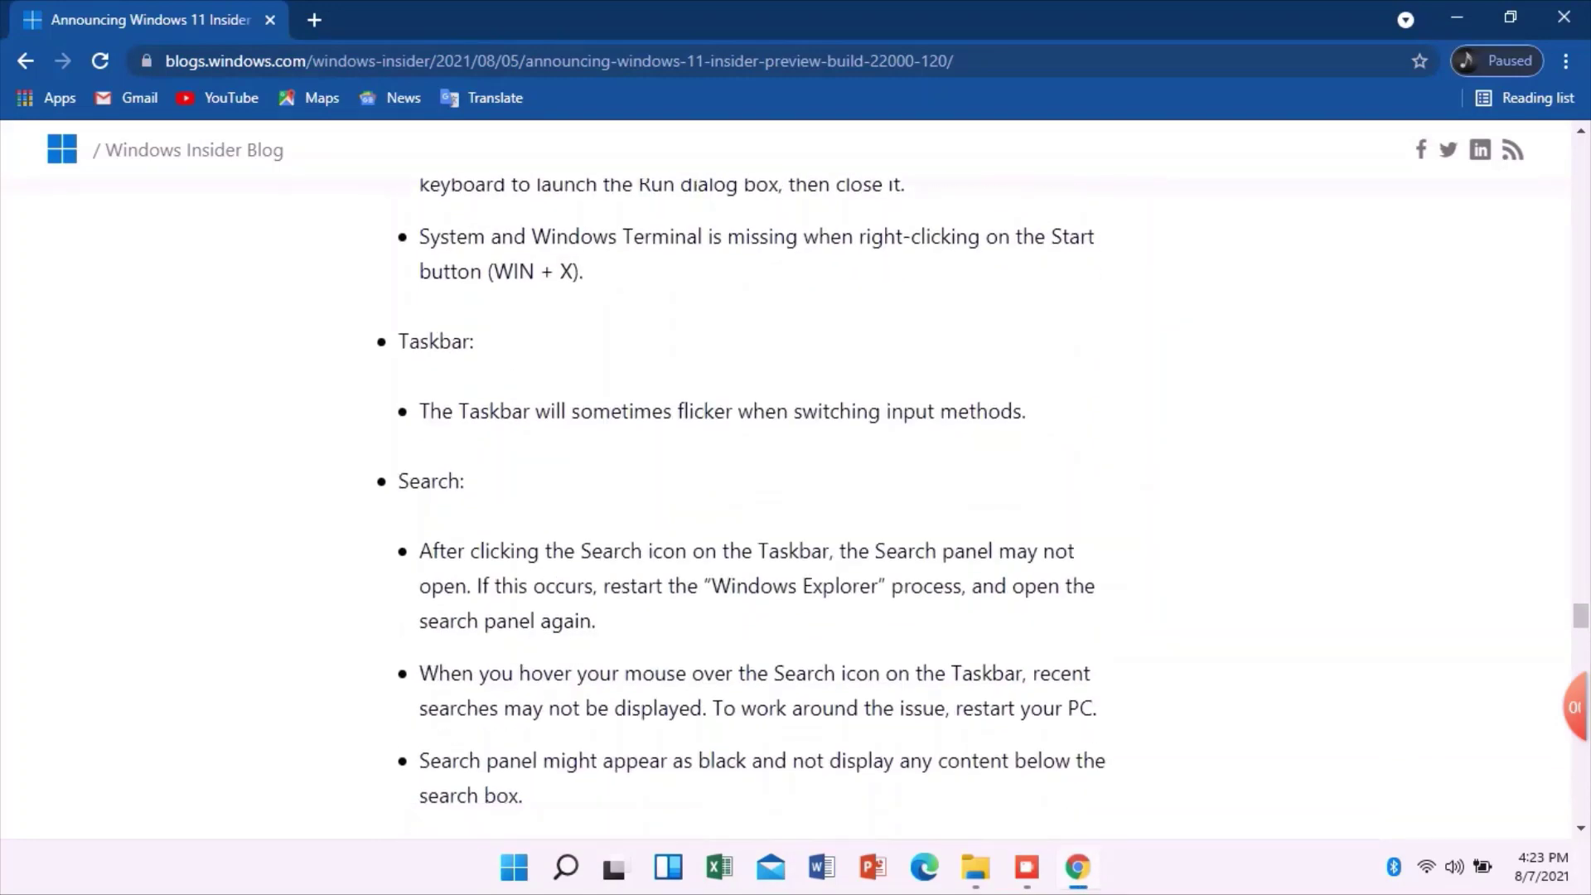
{"action": "scroll", "coordinate": [1066, 595], "scroll_direction": "down", "scroll_amount": 20}
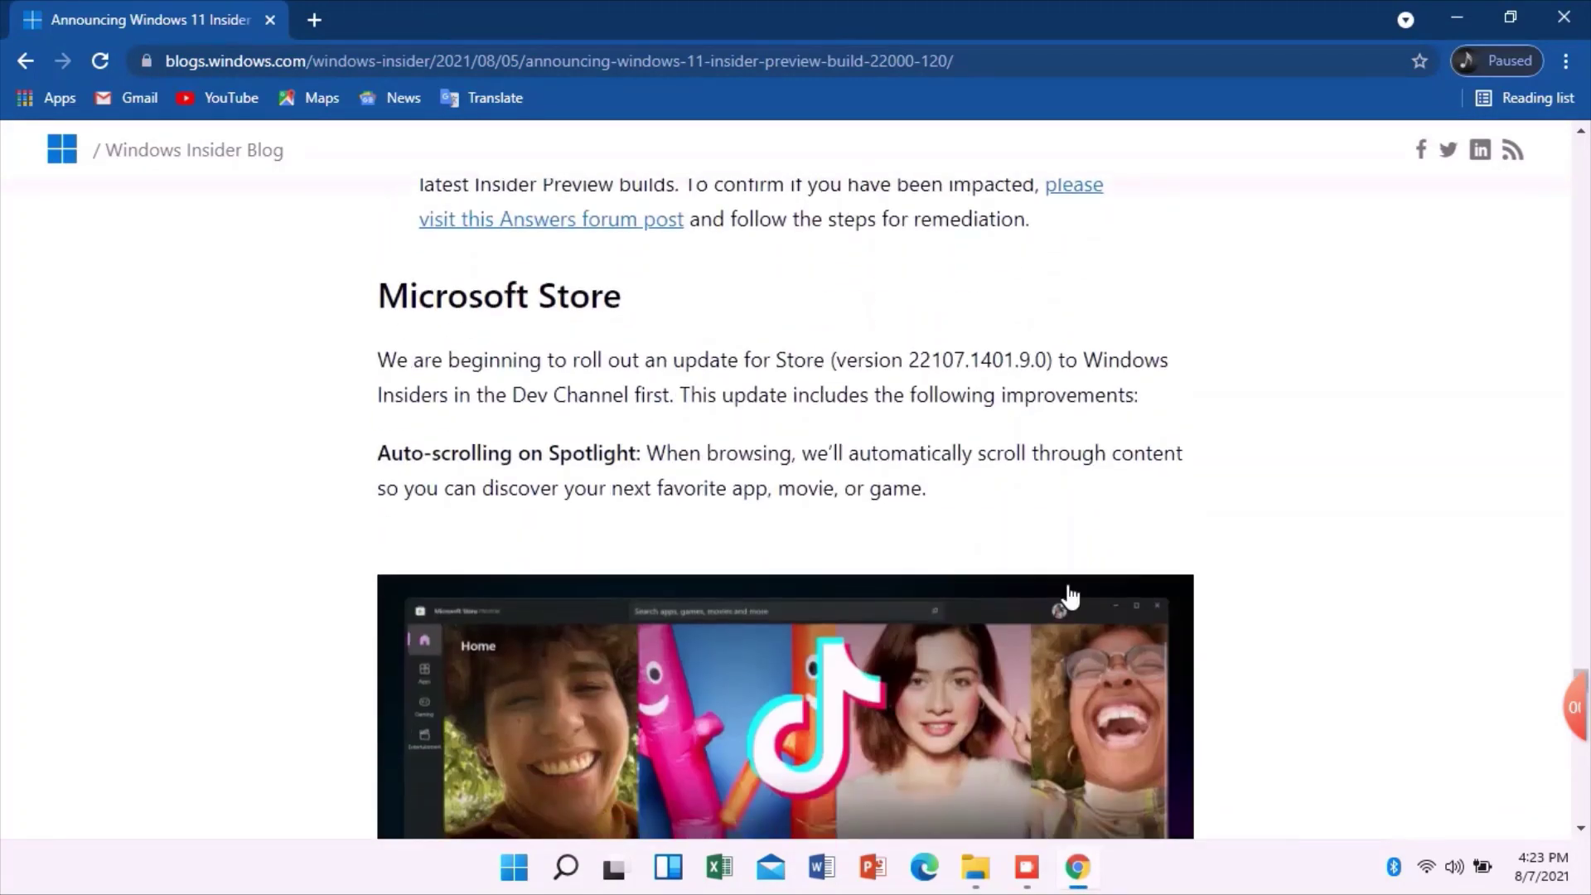
{"action": "scroll", "coordinate": [1069, 595], "scroll_direction": "up", "scroll_amount": 7}
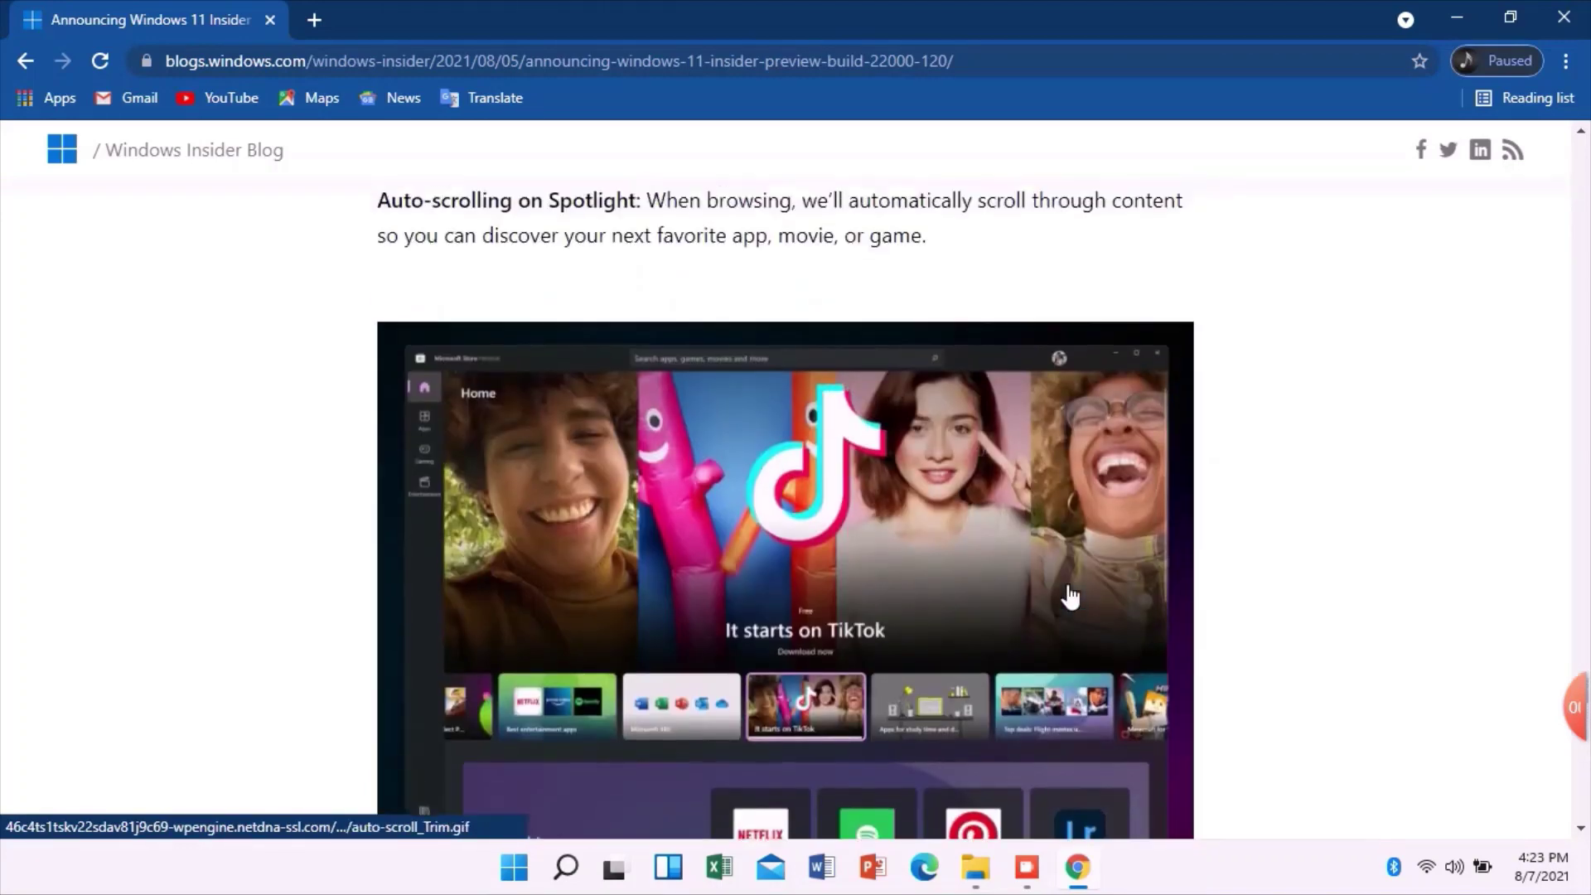
{"action": "scroll", "coordinate": [1070, 595], "scroll_direction": "down", "scroll_amount": 1}
{"action": "scroll", "coordinate": [1069, 595], "scroll_direction": "down", "scroll_amount": 12}
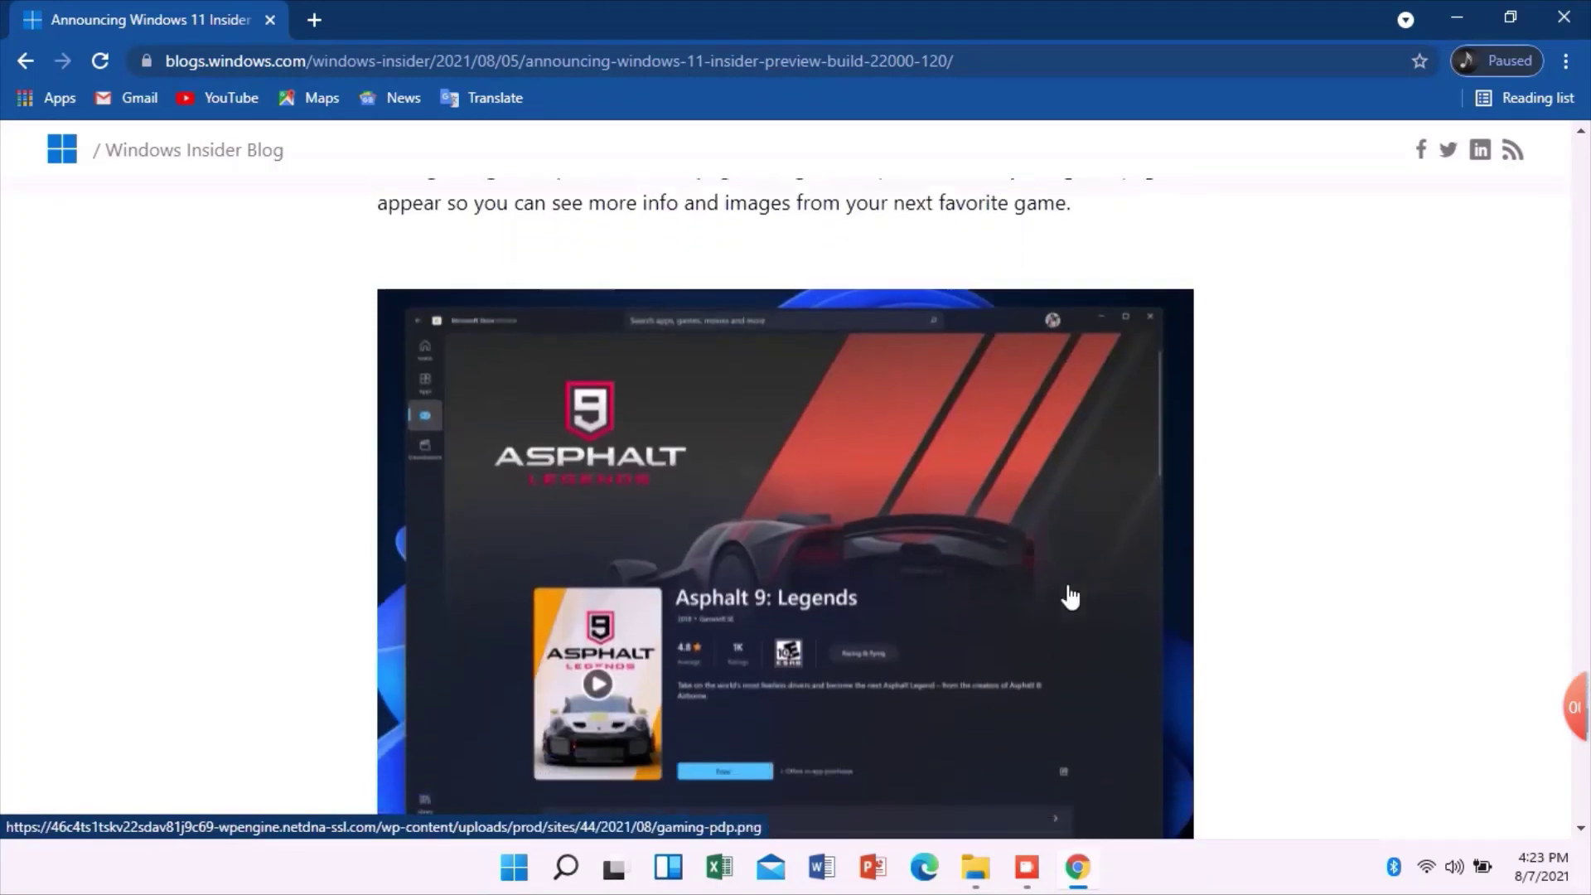
{"action": "scroll", "coordinate": [1069, 595], "scroll_direction": "down", "scroll_amount": 14}
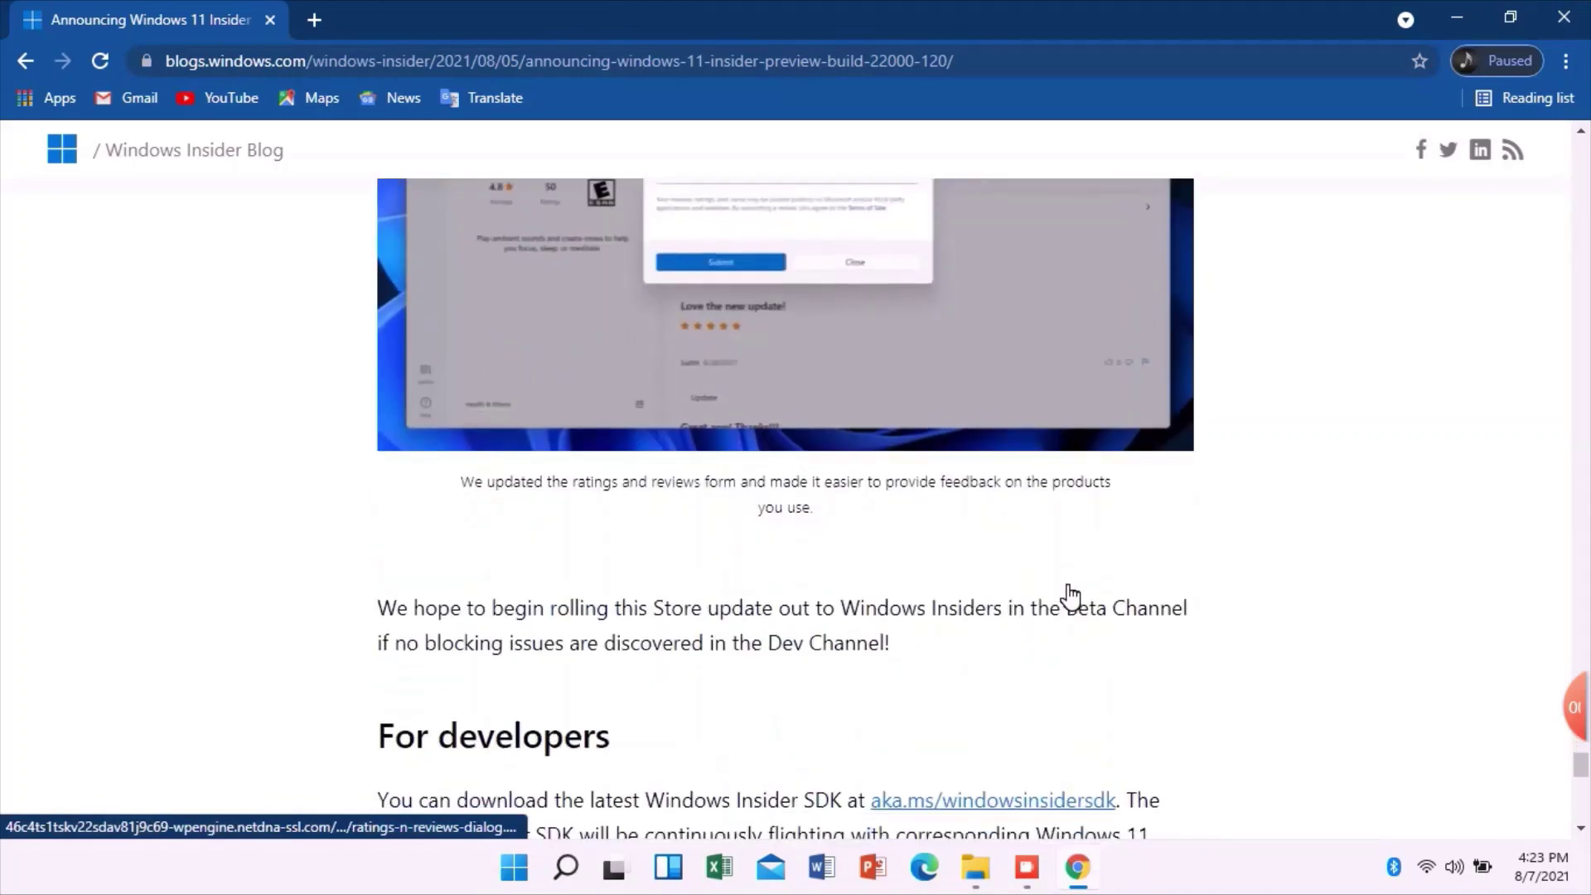
{"action": "scroll", "coordinate": [1070, 595], "scroll_direction": "down", "scroll_amount": 7}
Return to the blog post's main heading and view the introduction below it
{"action": "scroll", "coordinate": [1065, 593], "scroll_direction": "up", "scroll_amount": 15}
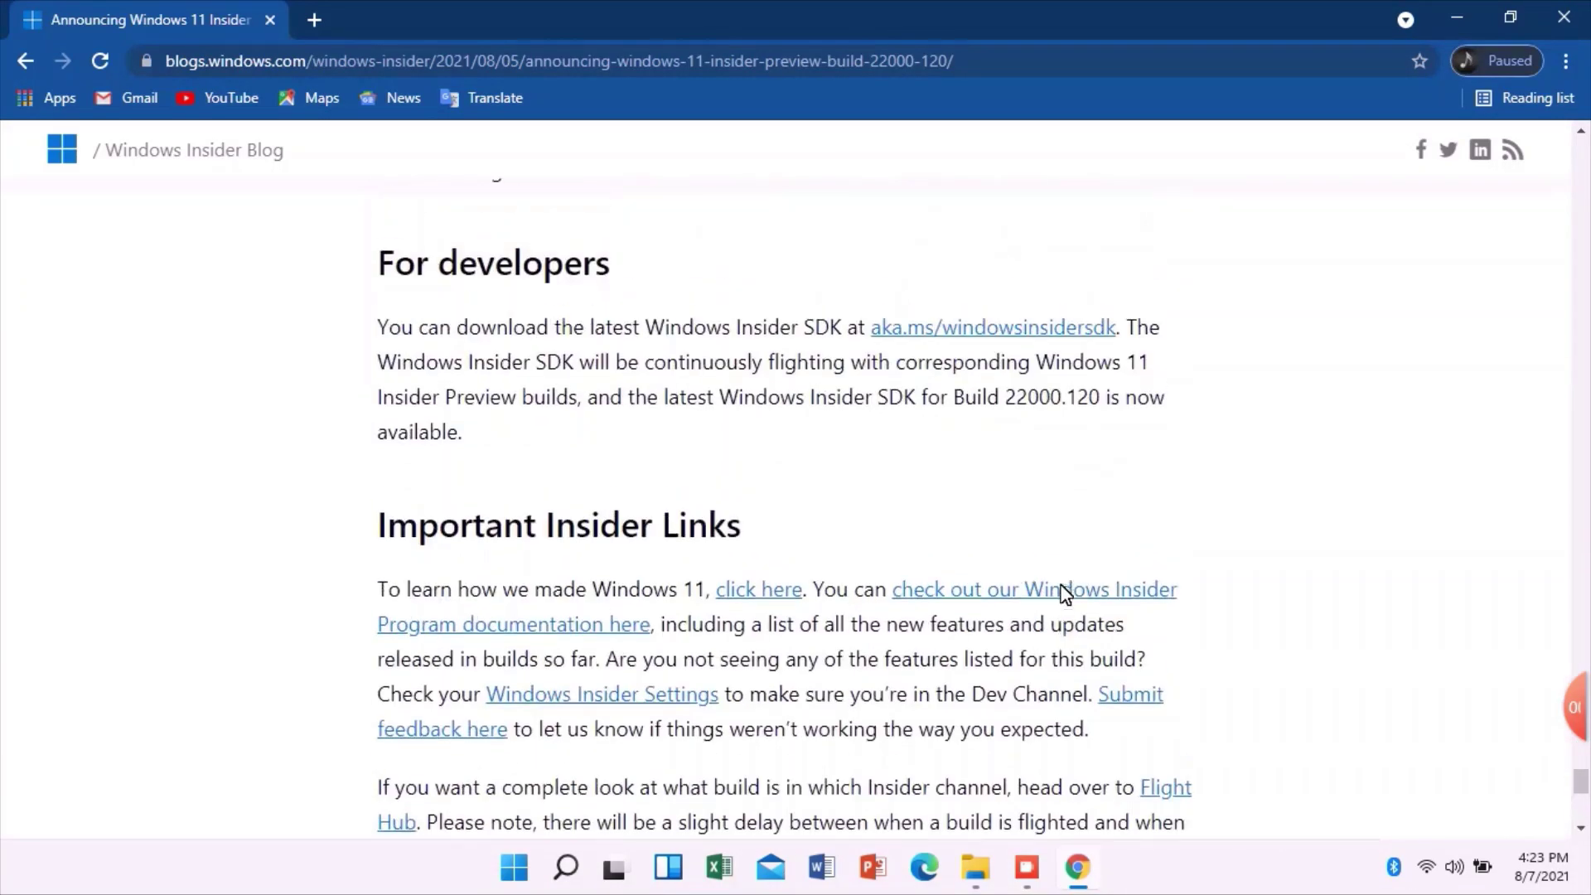
{"action": "scroll", "coordinate": [1069, 595], "scroll_direction": "up", "scroll_amount": 20}
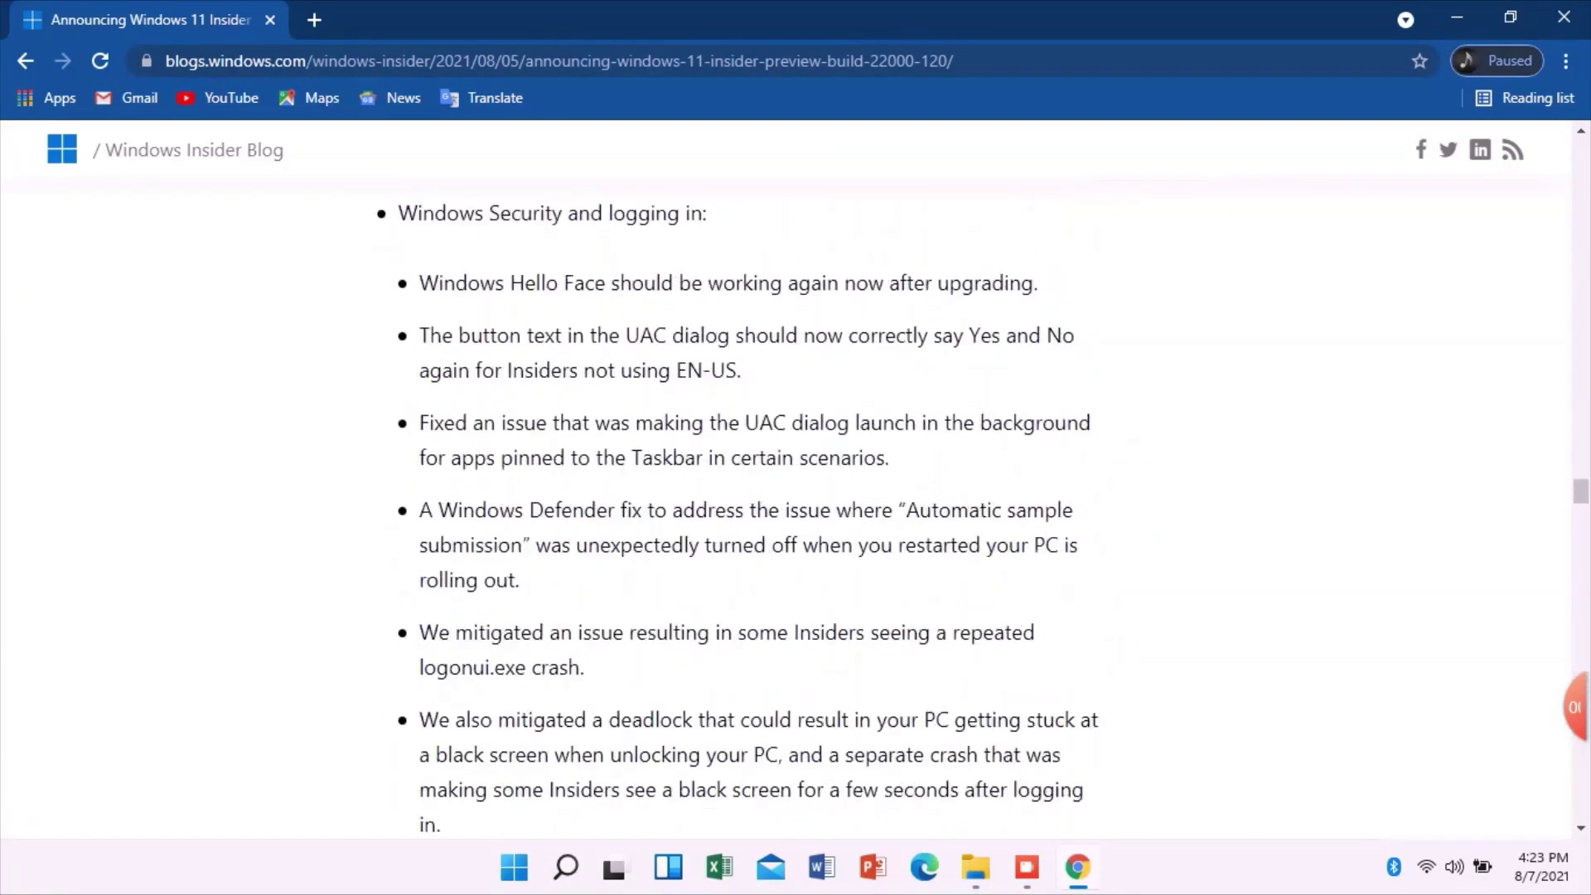
{"action": "scroll", "coordinate": [1065, 595], "scroll_direction": "up", "scroll_amount": 20}
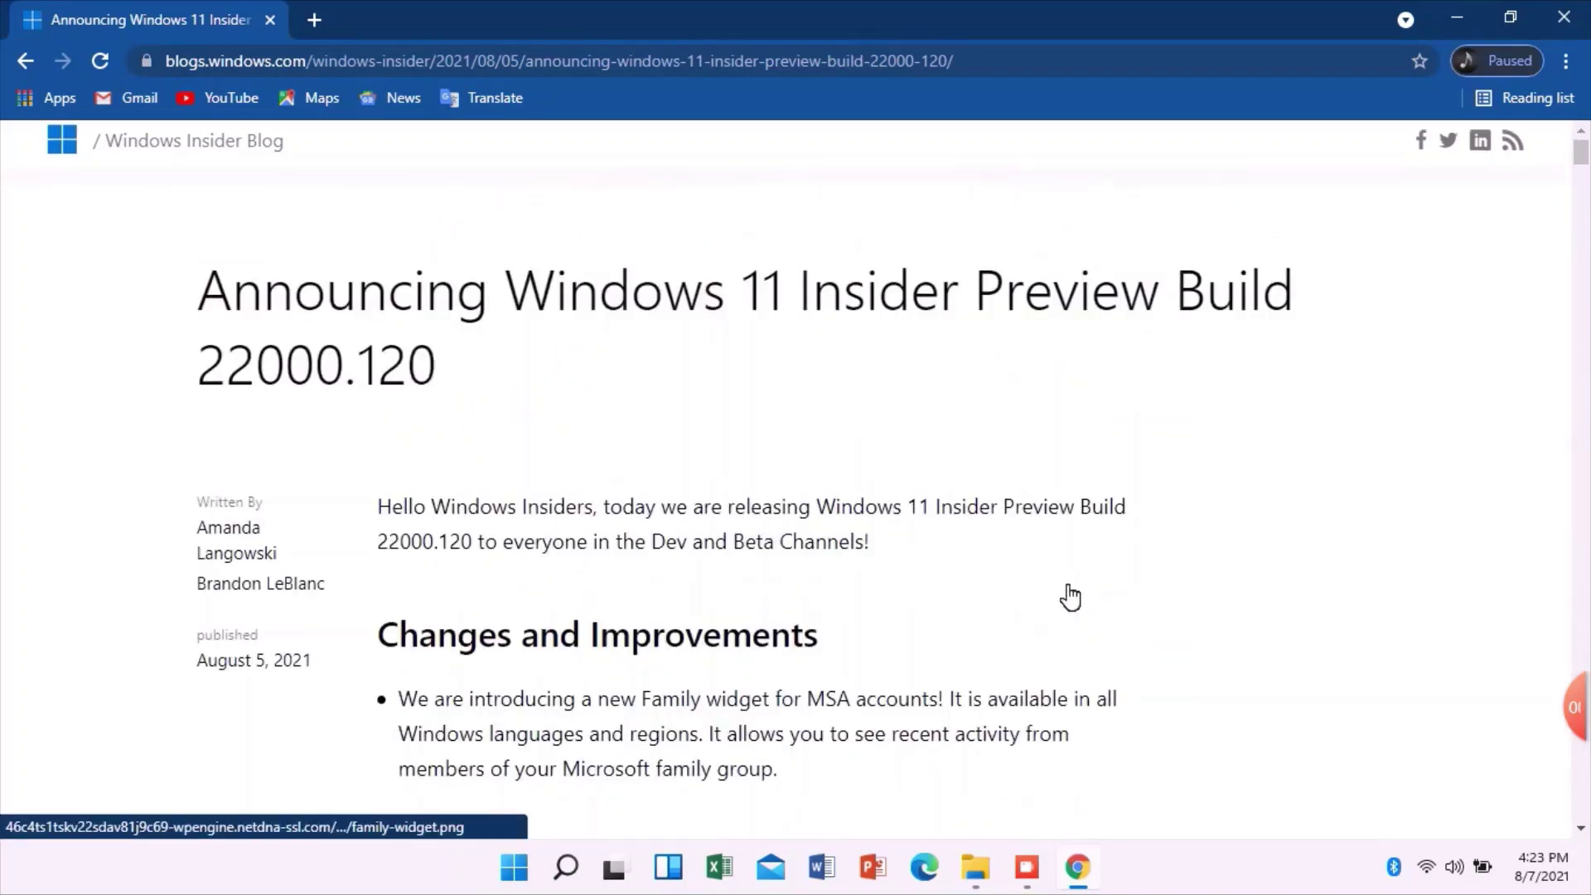
{"action": "scroll", "coordinate": [1064, 594], "scroll_direction": "up", "scroll_amount": 2}
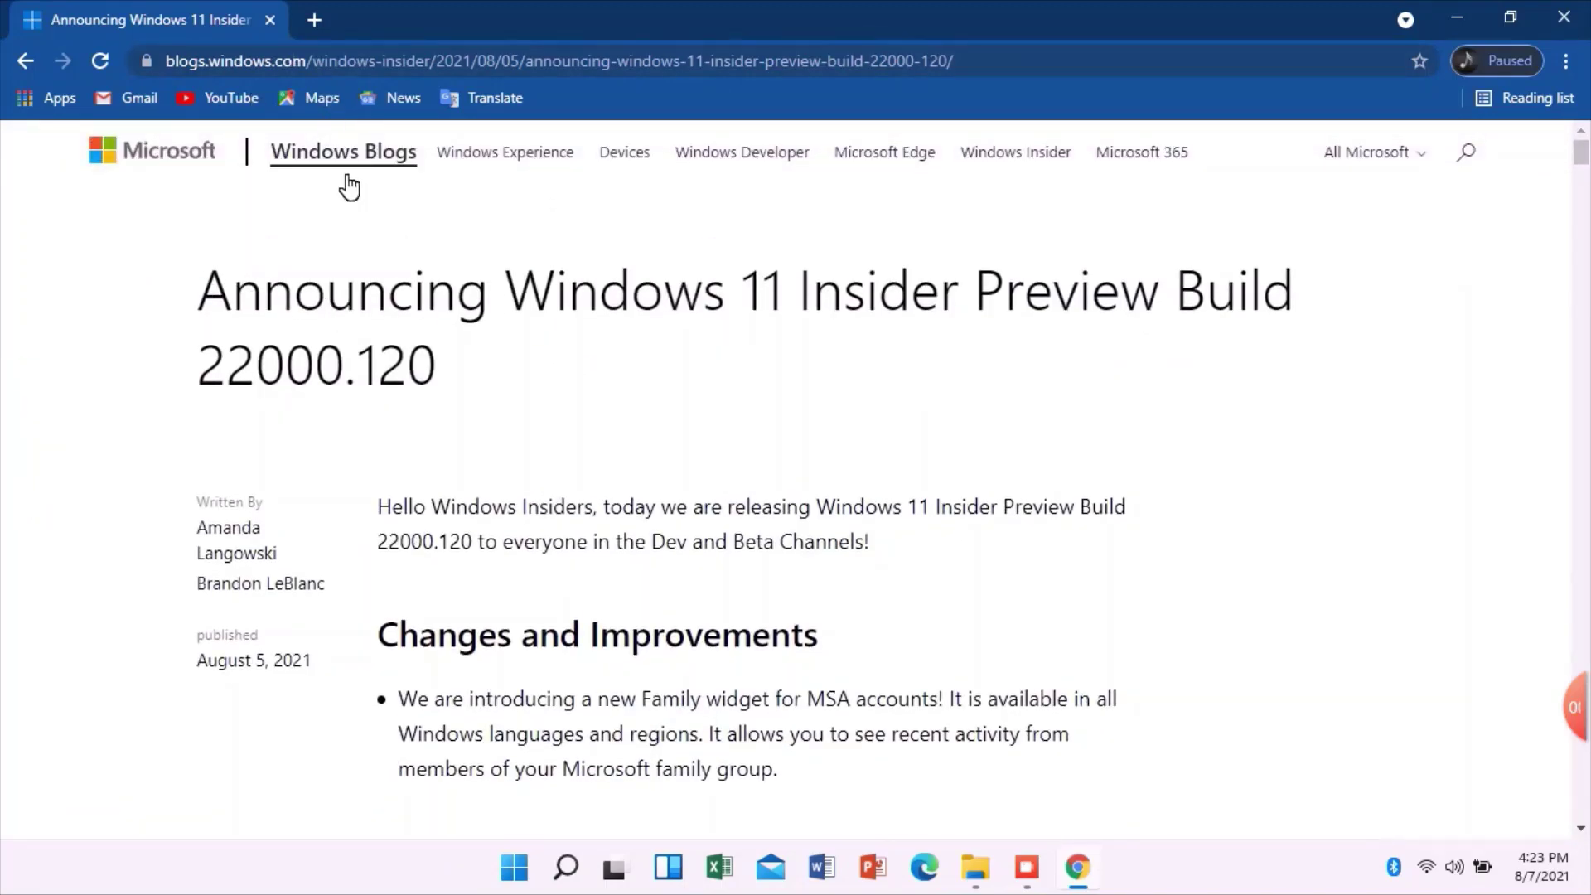
{"action": "mouse_move", "coordinate": [1458, 688]}
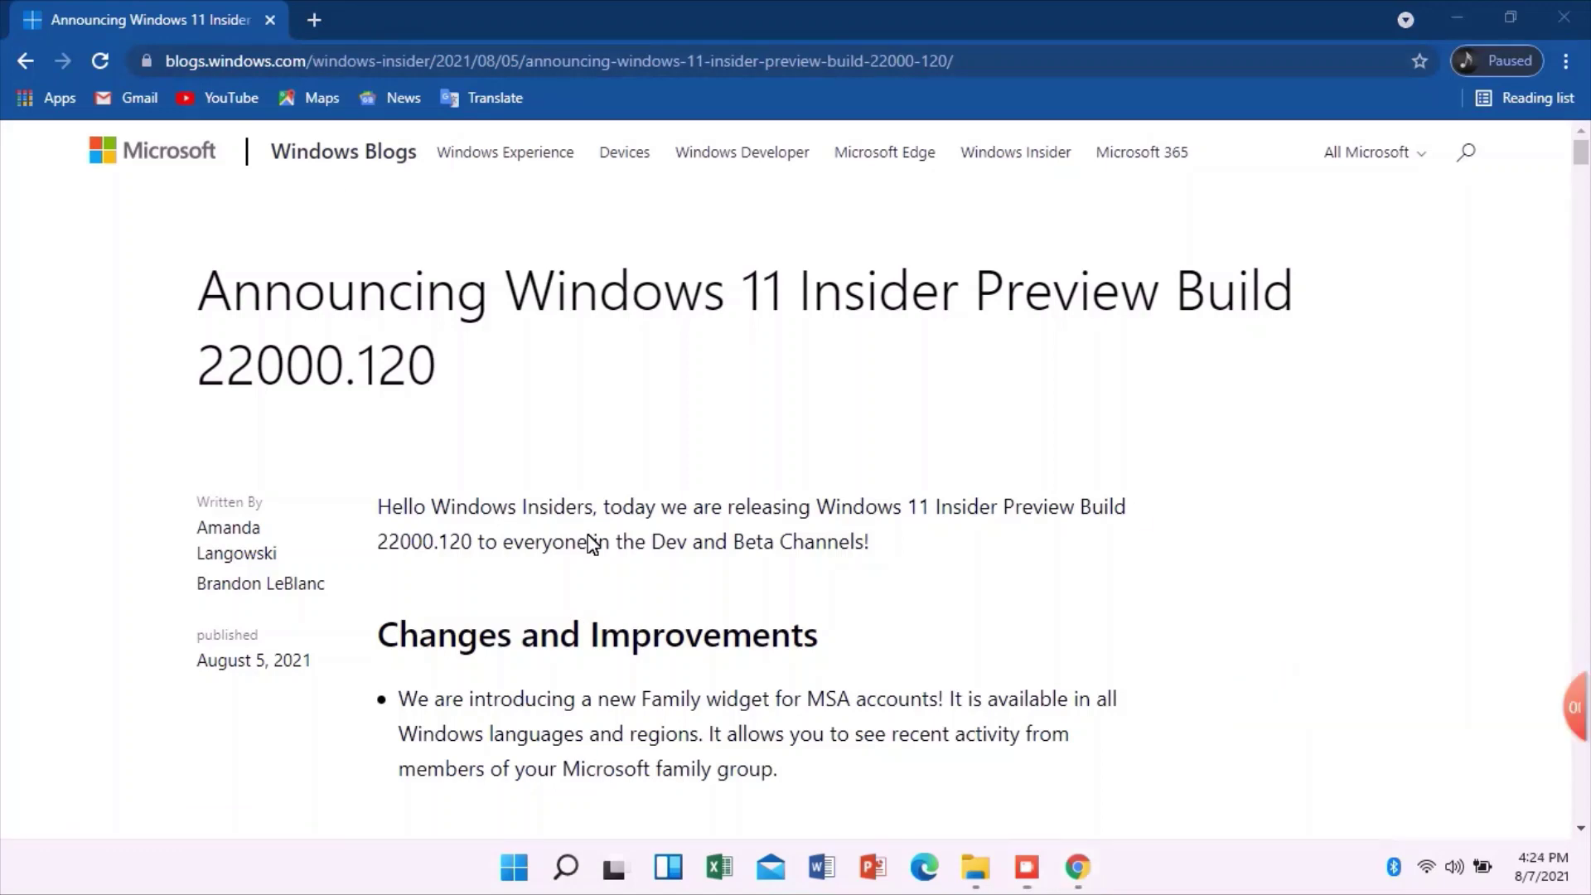
{"action": "scroll", "coordinate": [628, 443], "scroll_direction": "down", "scroll_amount": 3}
{"action": "scroll", "coordinate": [632, 446], "scroll_direction": "up", "scroll_amount": 3}
Add the black size 40 text annotation "220000.120 update" beside the build number in the heading, and close the annotation tools
{"action": "mouse_move", "coordinate": [1574, 709]}
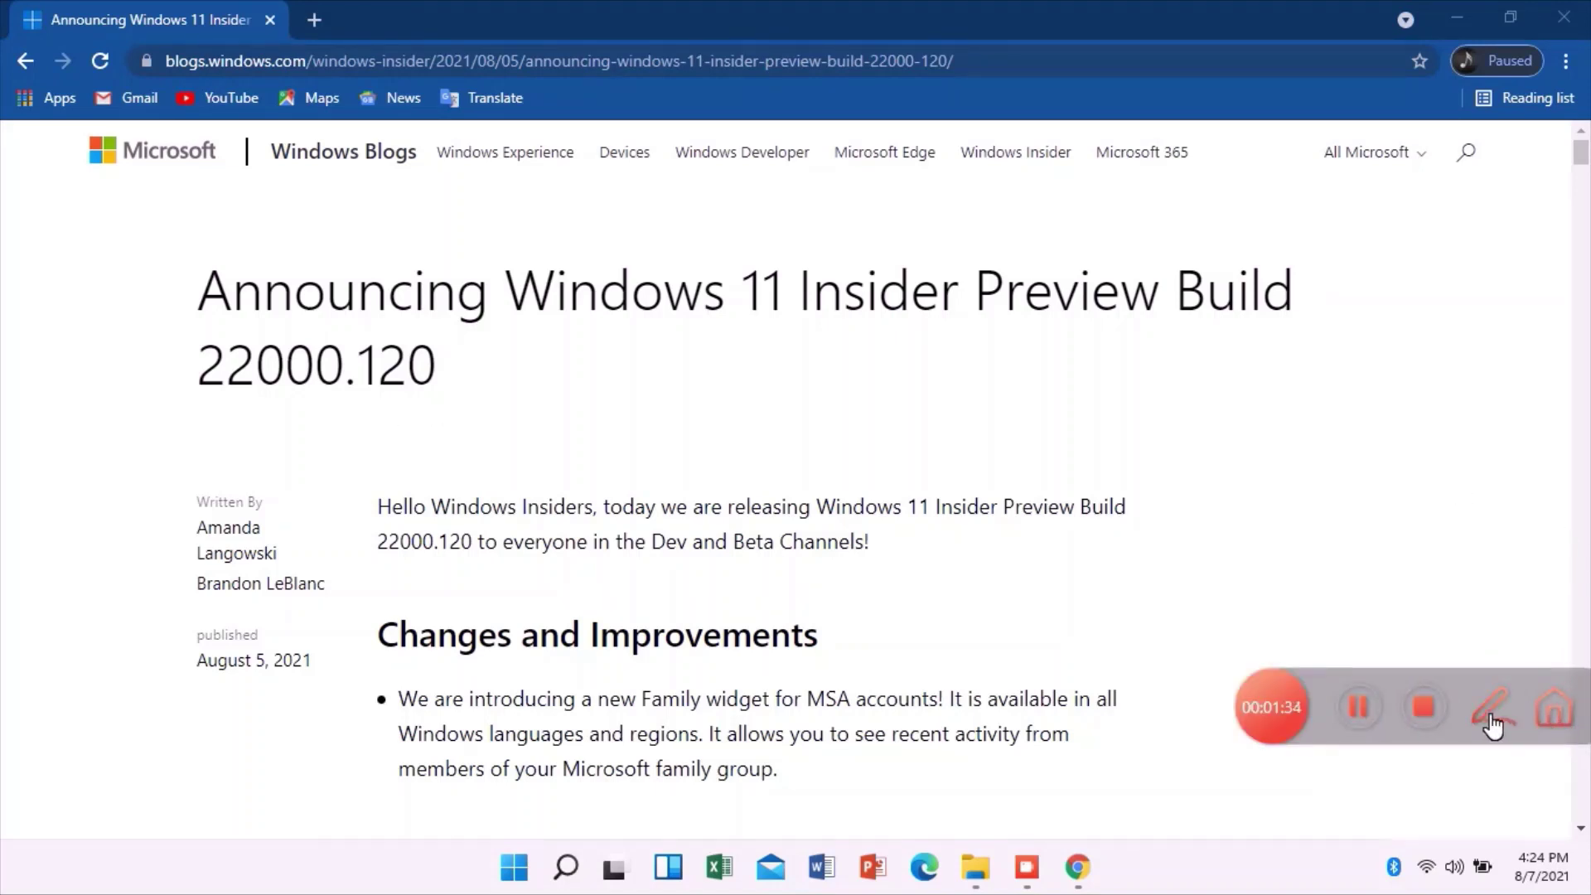
{"action": "left_click", "coordinate": [1492, 719]}
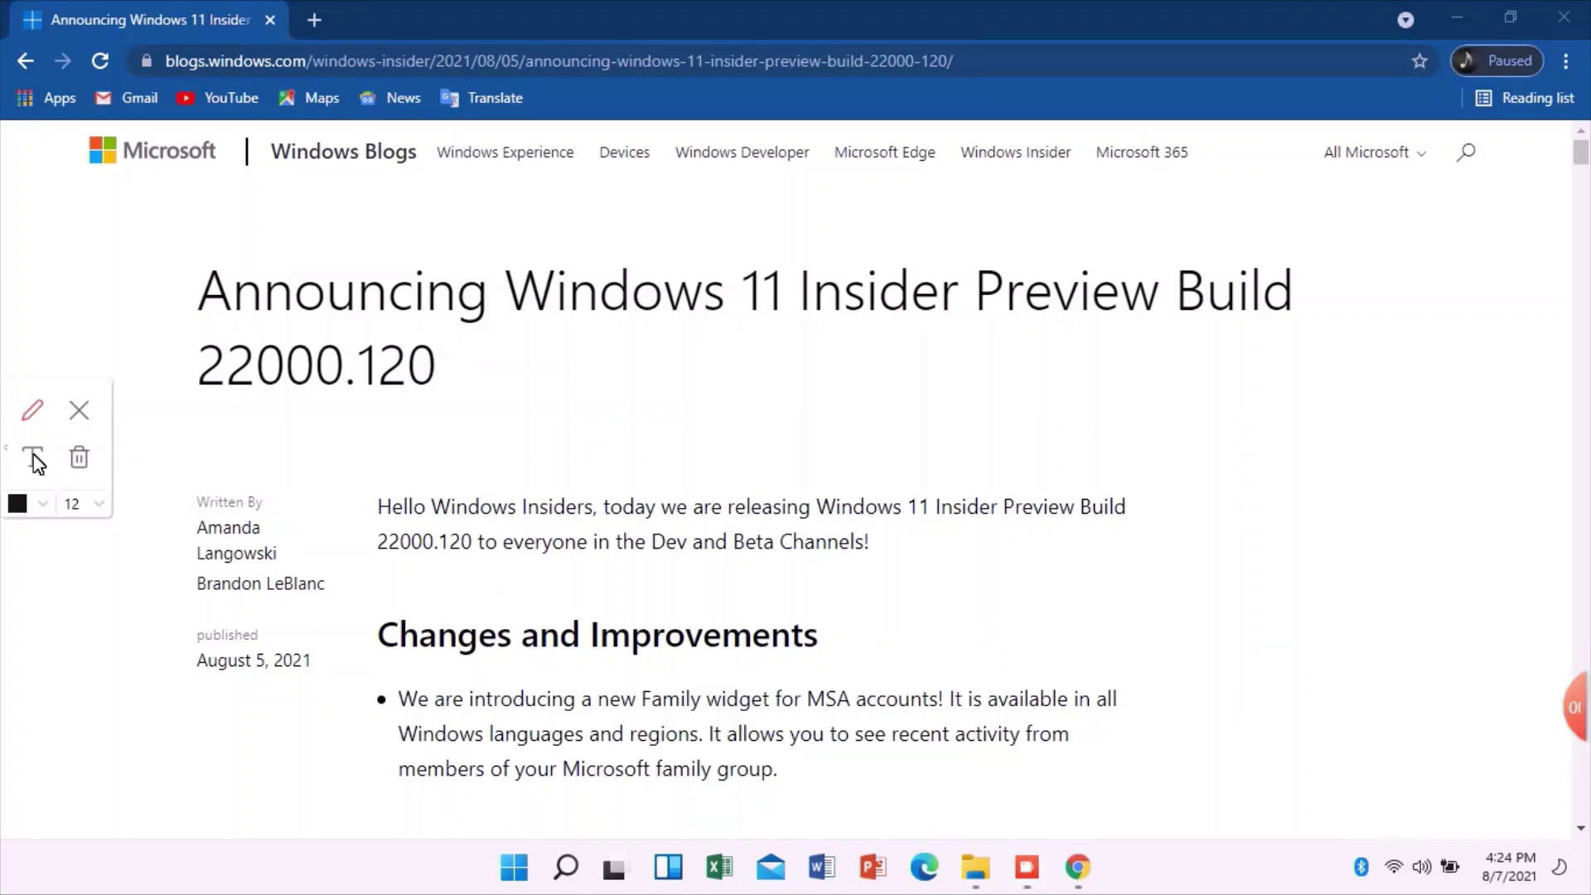
{"action": "left_click", "coordinate": [101, 504]}
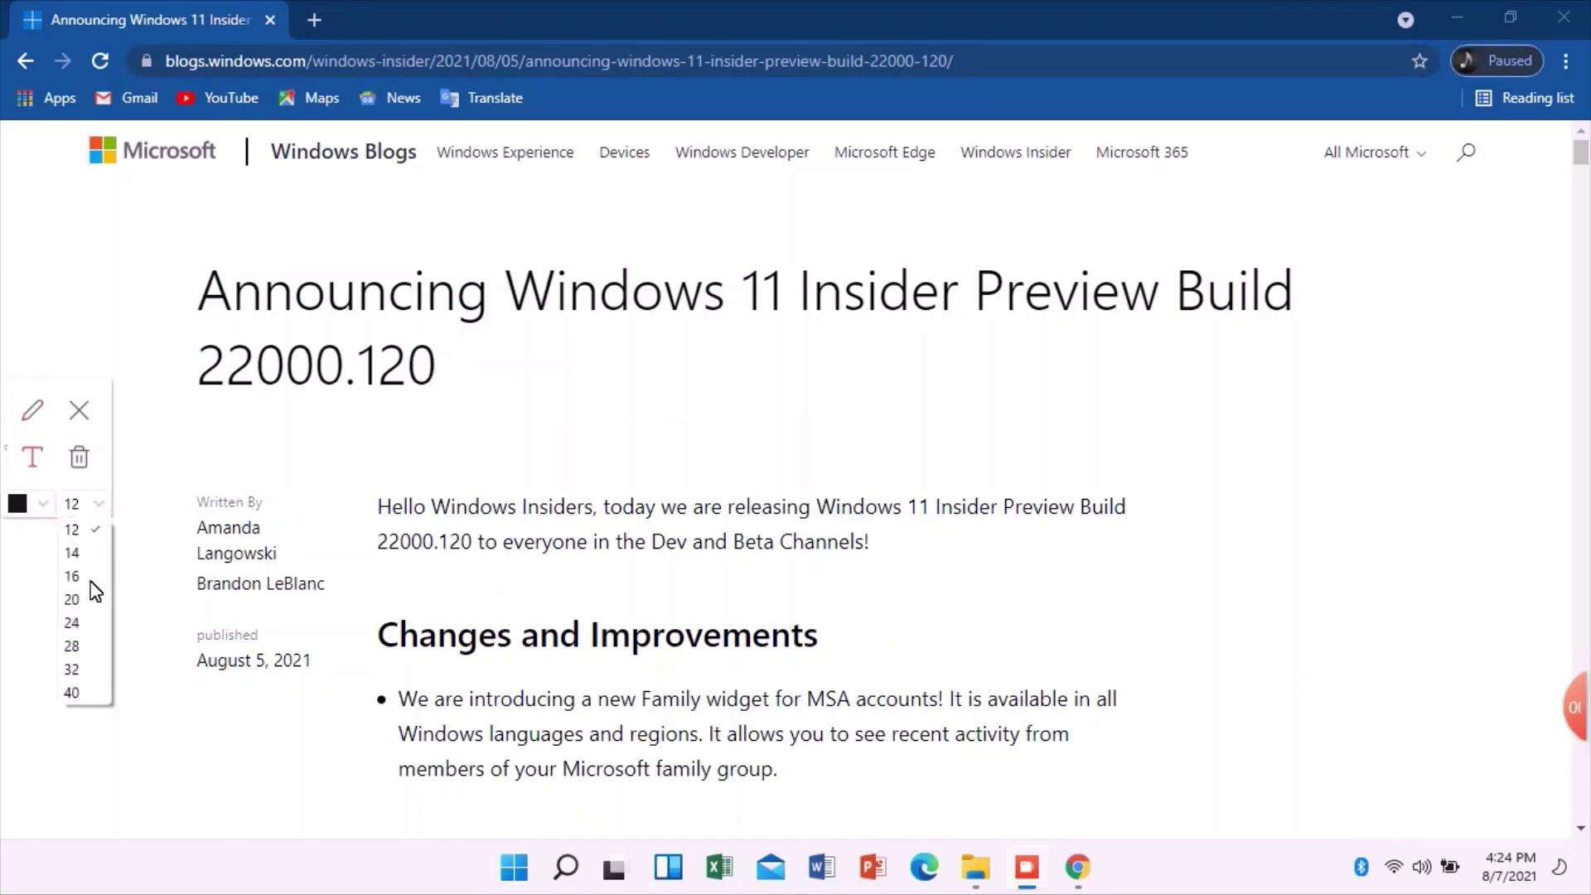
{"action": "left_click", "coordinate": [73, 693]}
{"action": "left_click", "coordinate": [723, 378]}
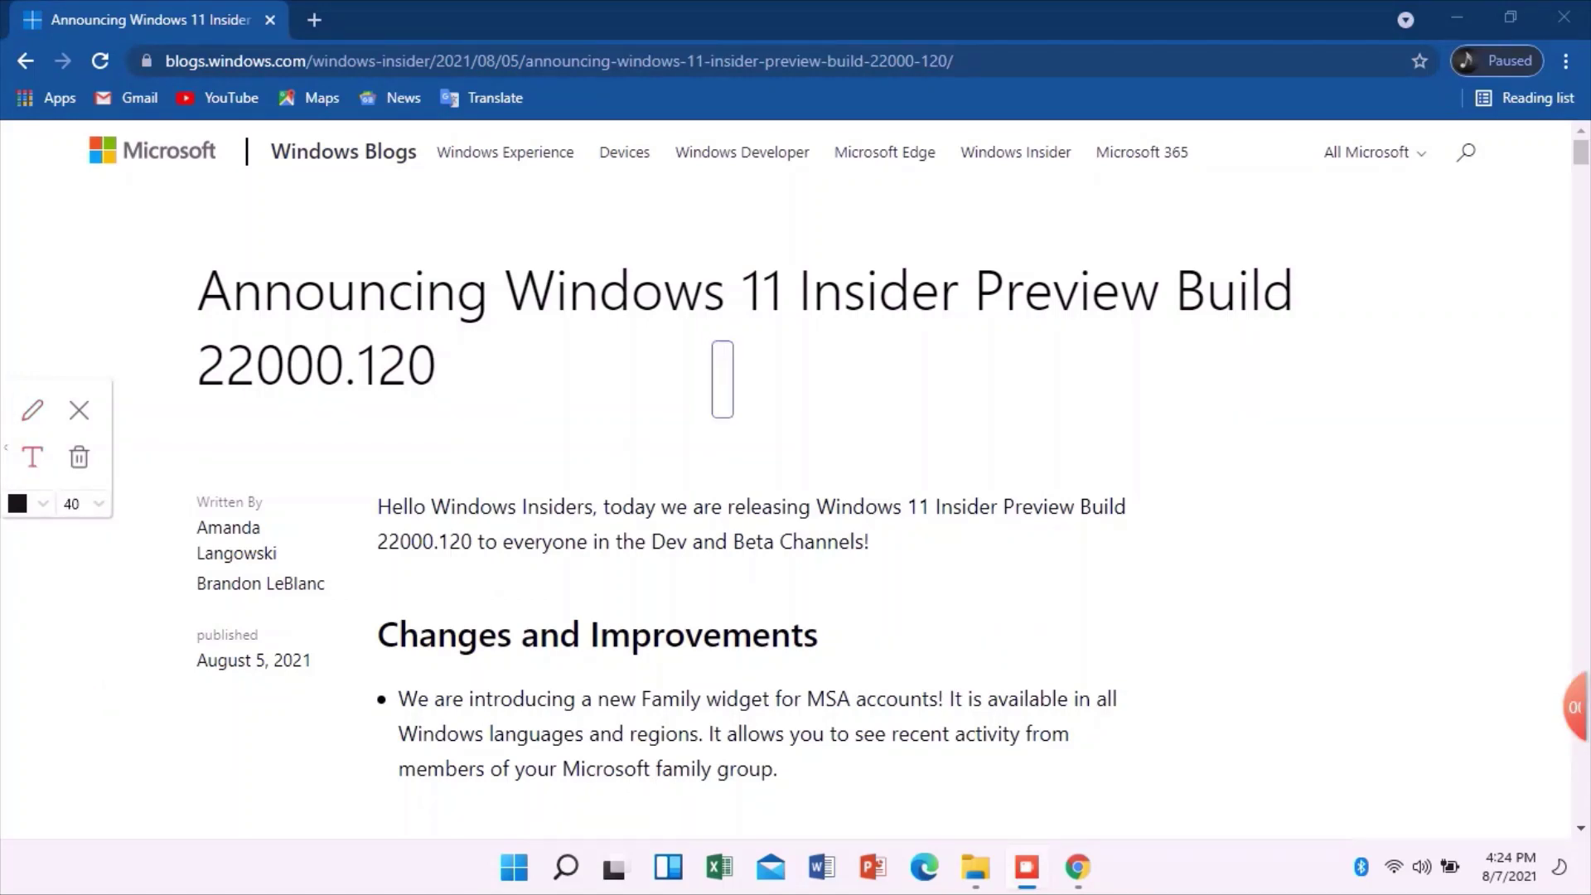
{"action": "type", "text": "220000"}
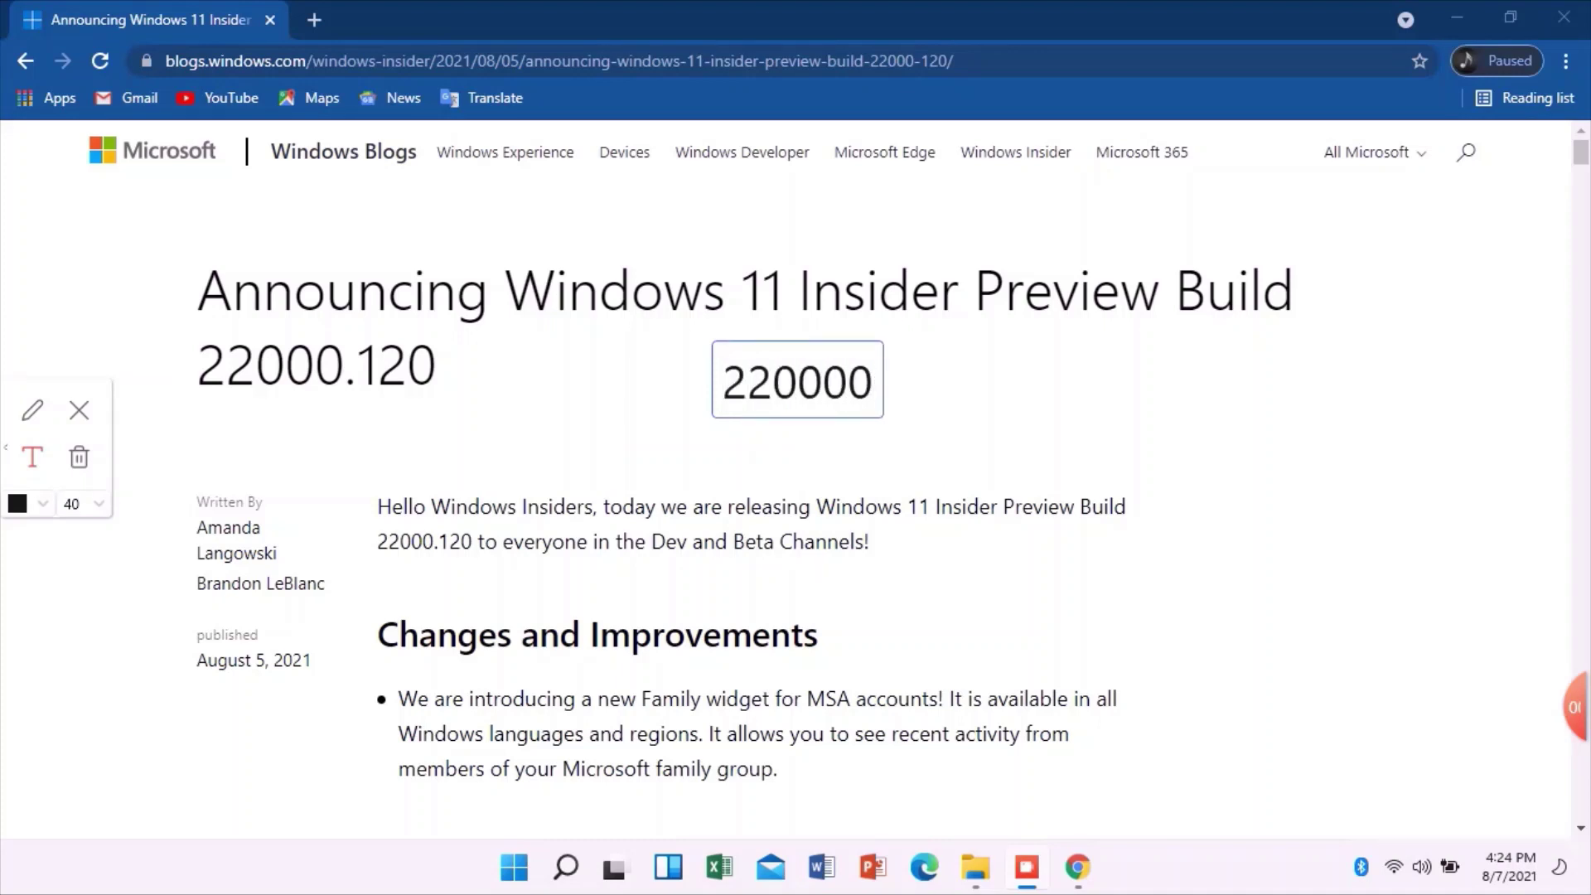
{"action": "type", "text": ".120 "}
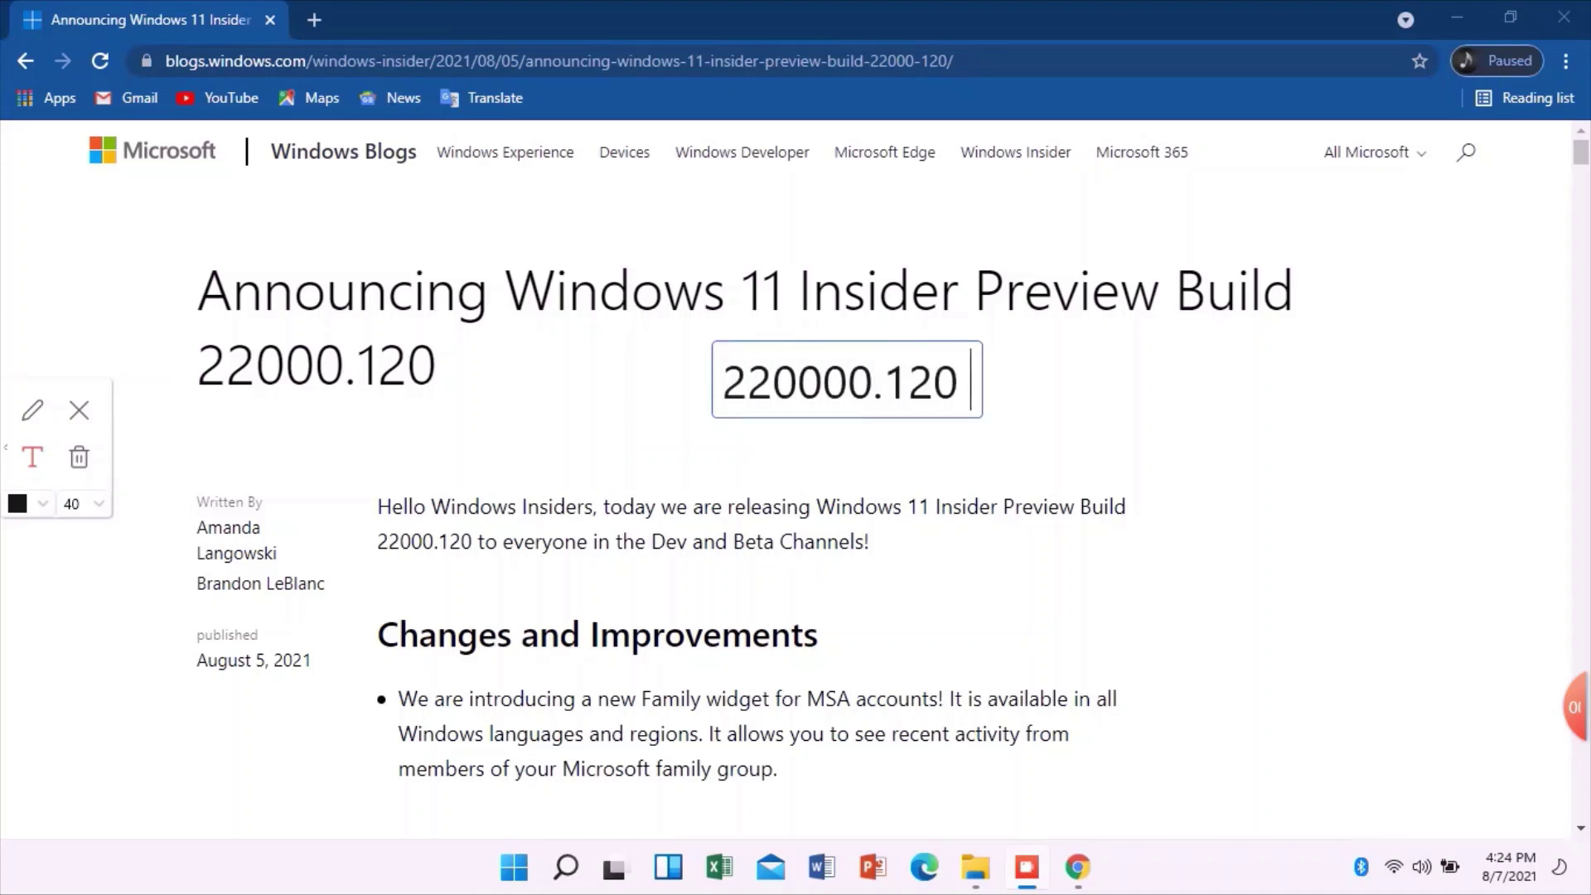
{"action": "type", "text": "update"}
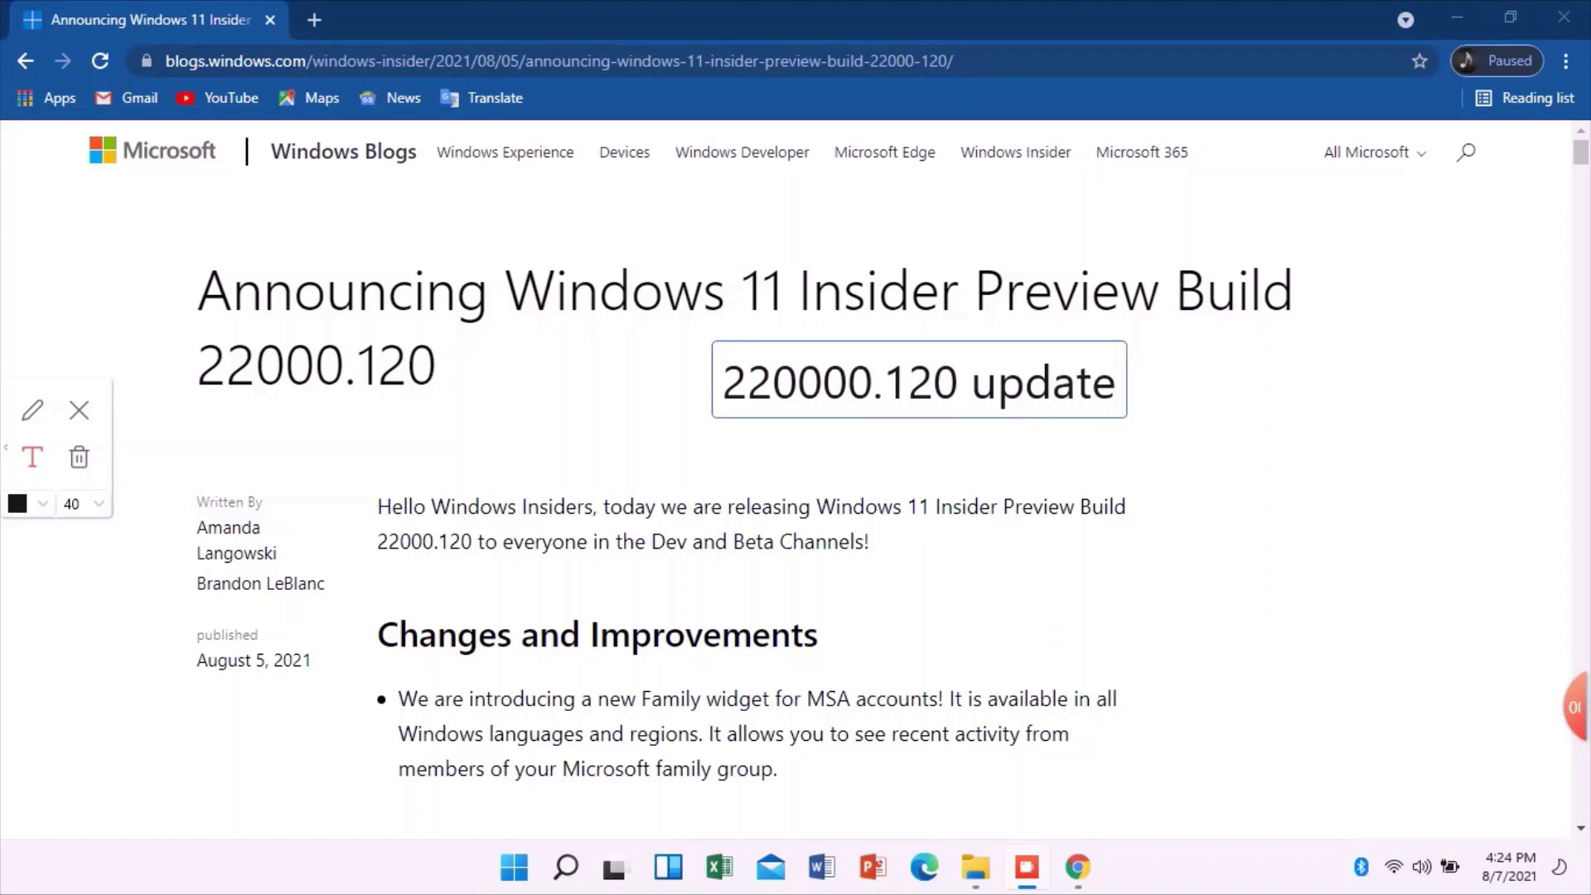
{"action": "left_click", "coordinate": [88, 418]}
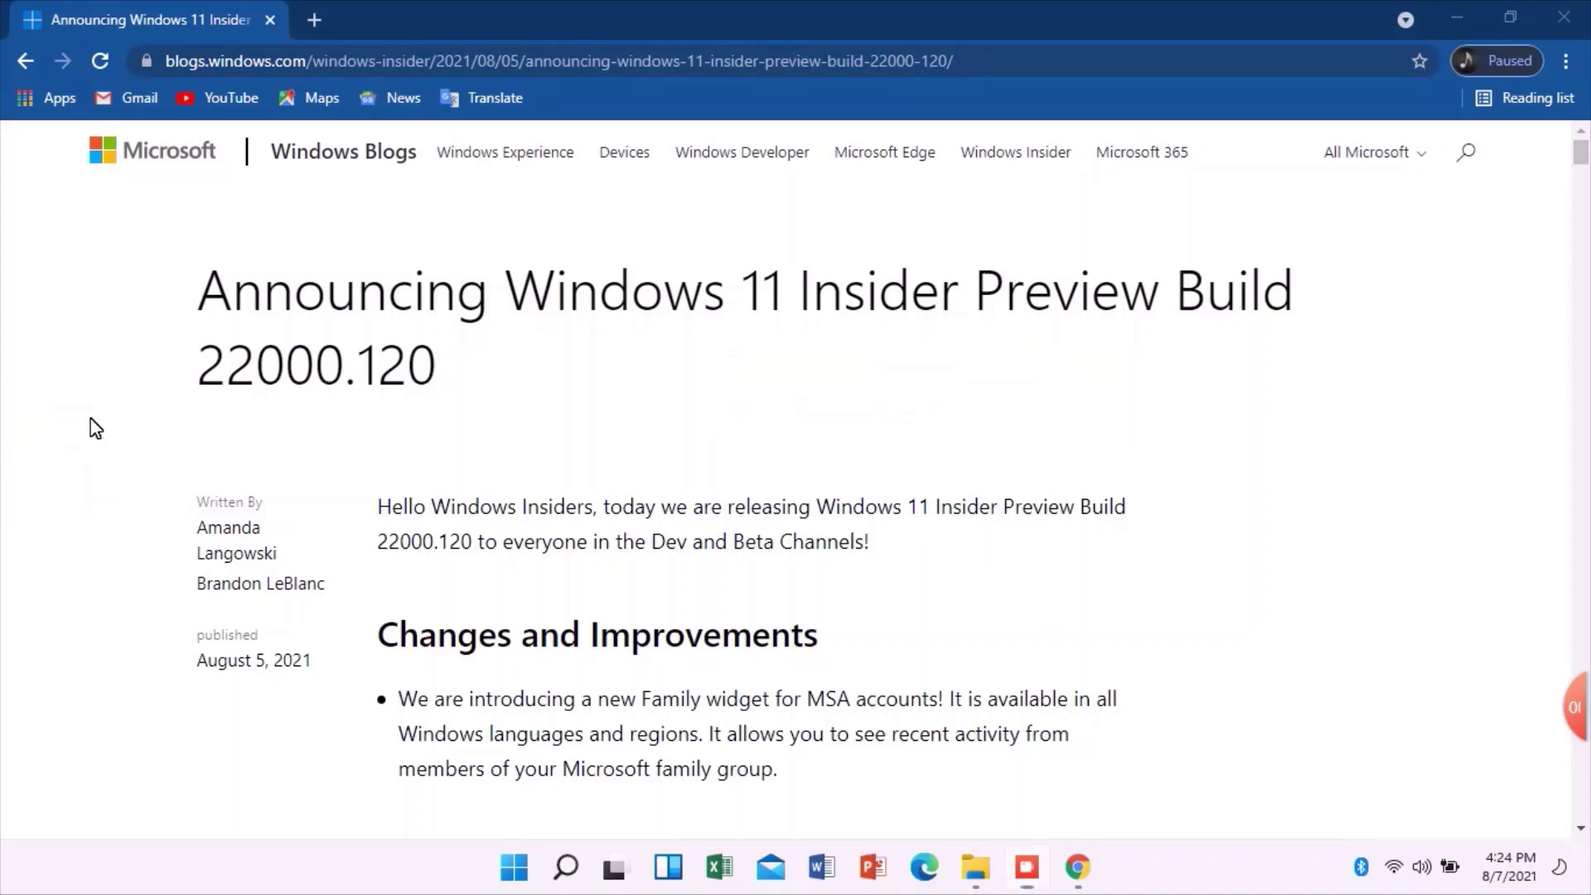
Close the browser window and refresh the desktop
{"action": "left_click", "coordinate": [1564, 16]}
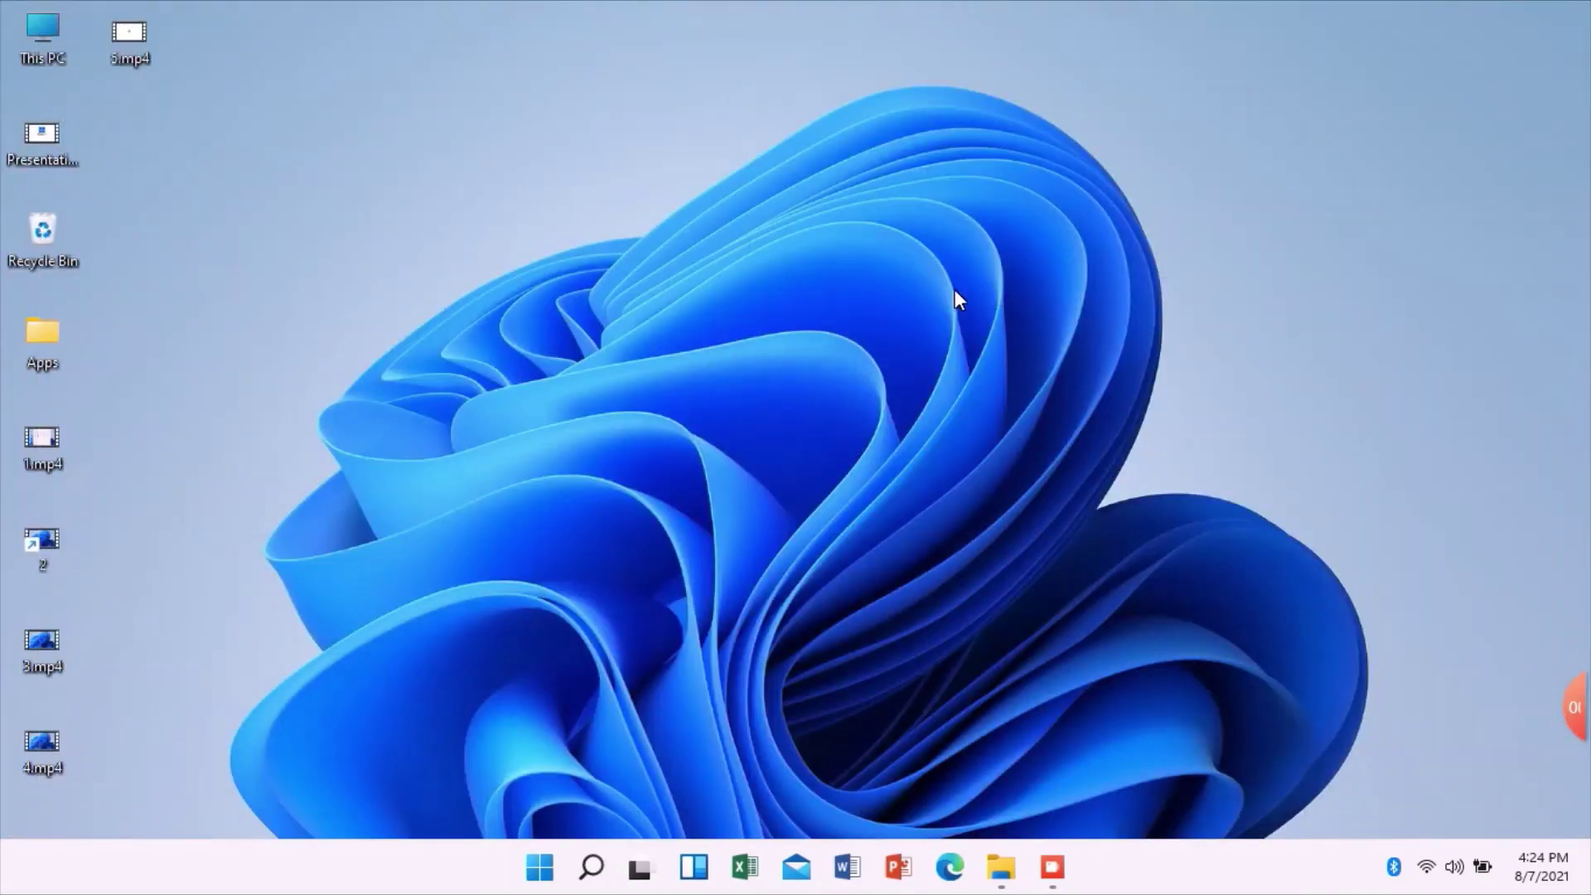
{"action": "right_click", "coordinate": [956, 299]}
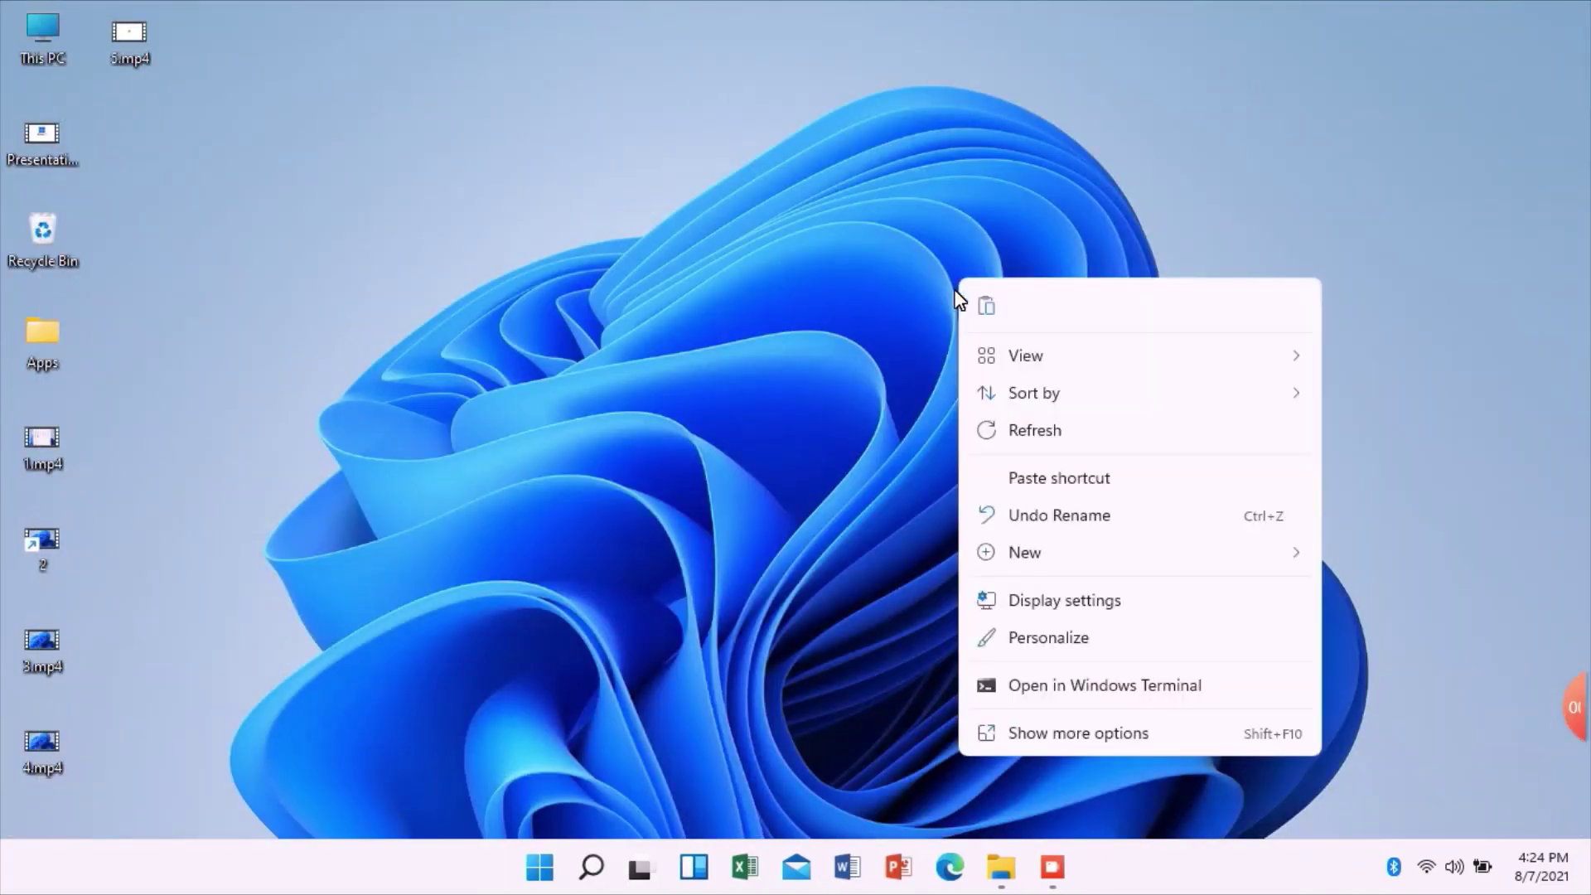
{"action": "left_click", "coordinate": [1026, 426]}
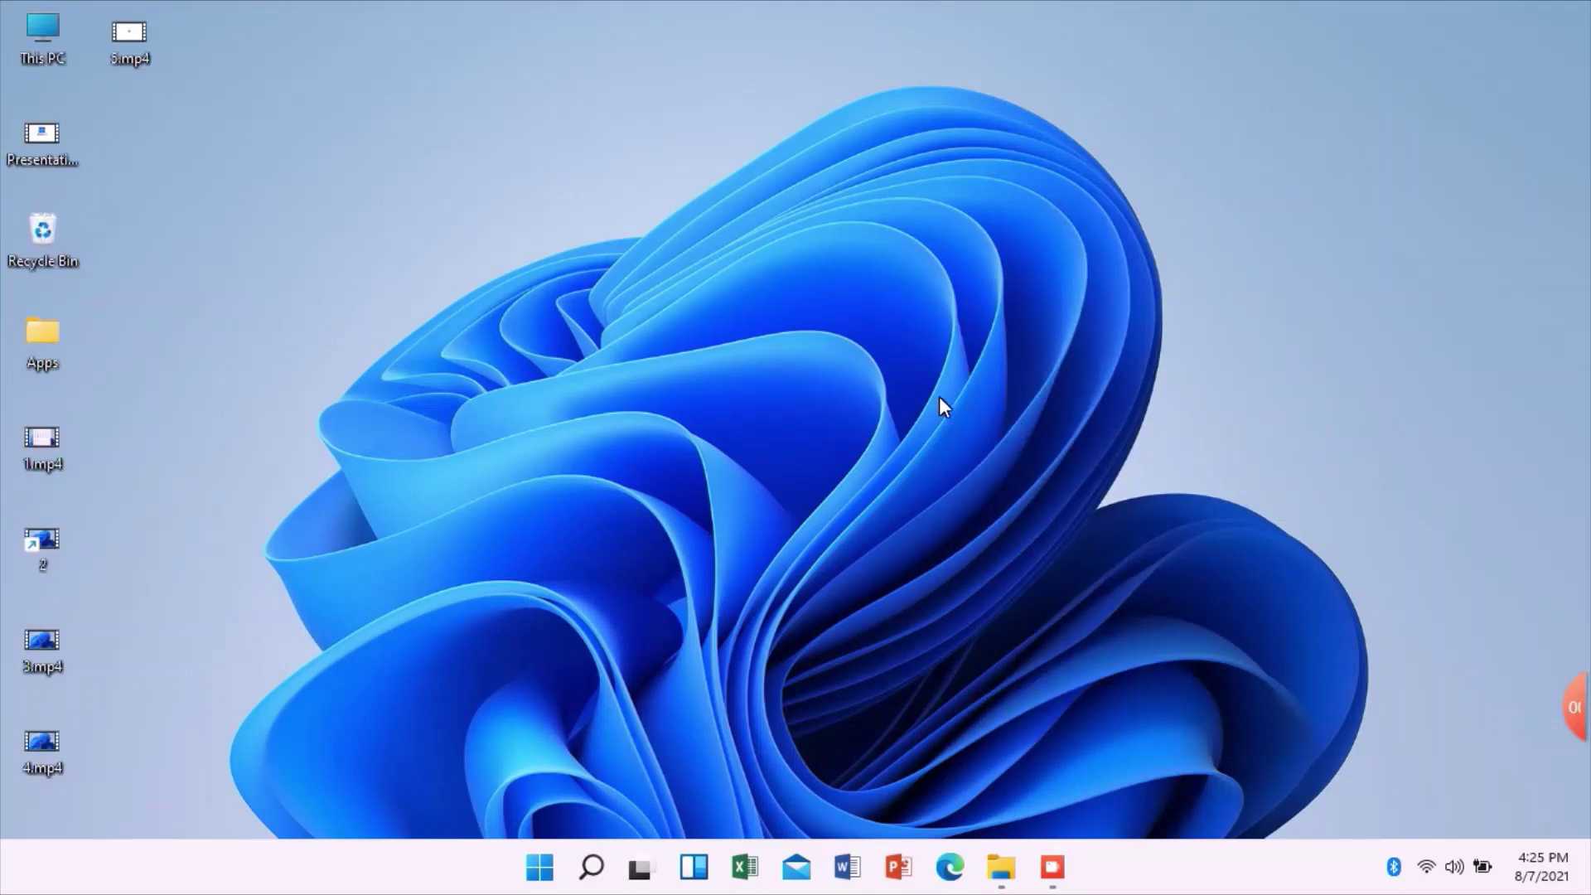
Hide all the desktop icons through the desktop's view options
{"action": "right_click", "coordinate": [1195, 158]}
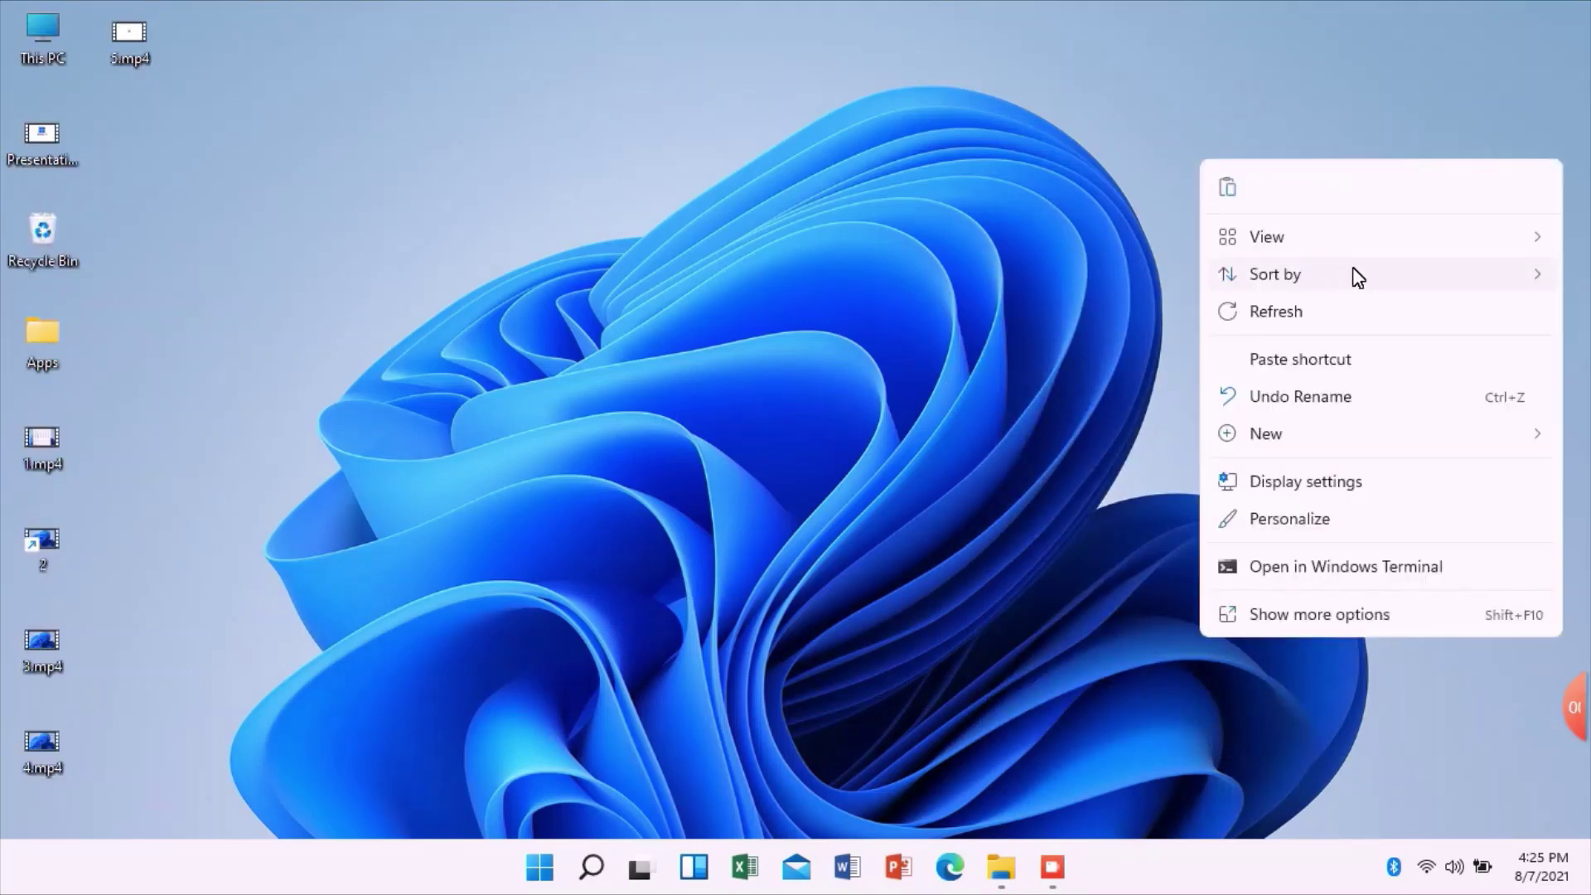
{"action": "mouse_move", "coordinate": [1390, 241]}
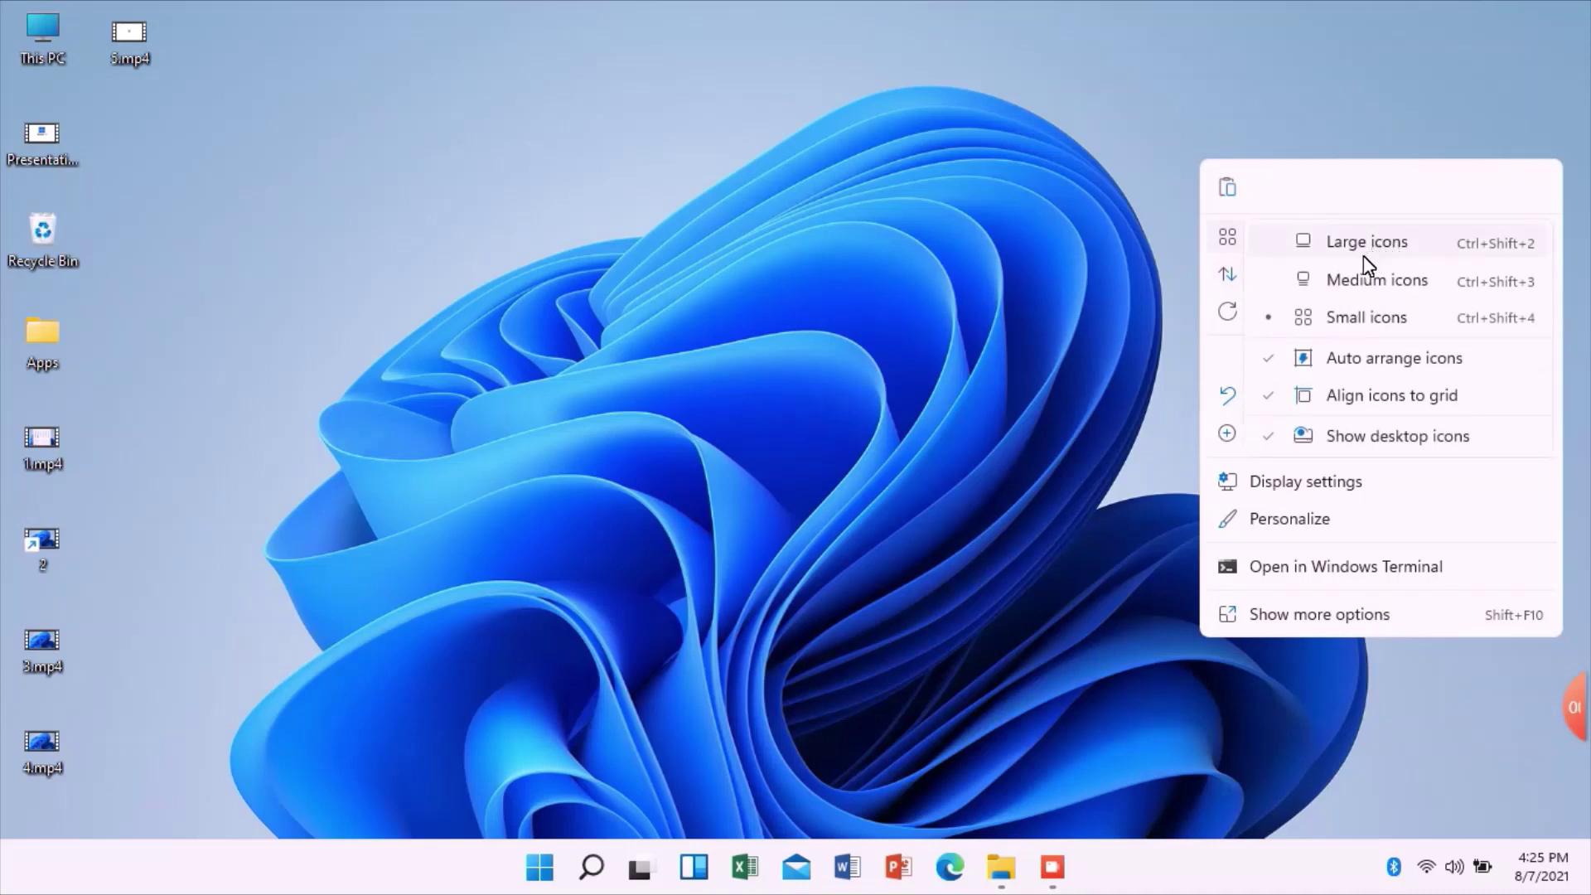
{"action": "left_click", "coordinate": [1336, 441]}
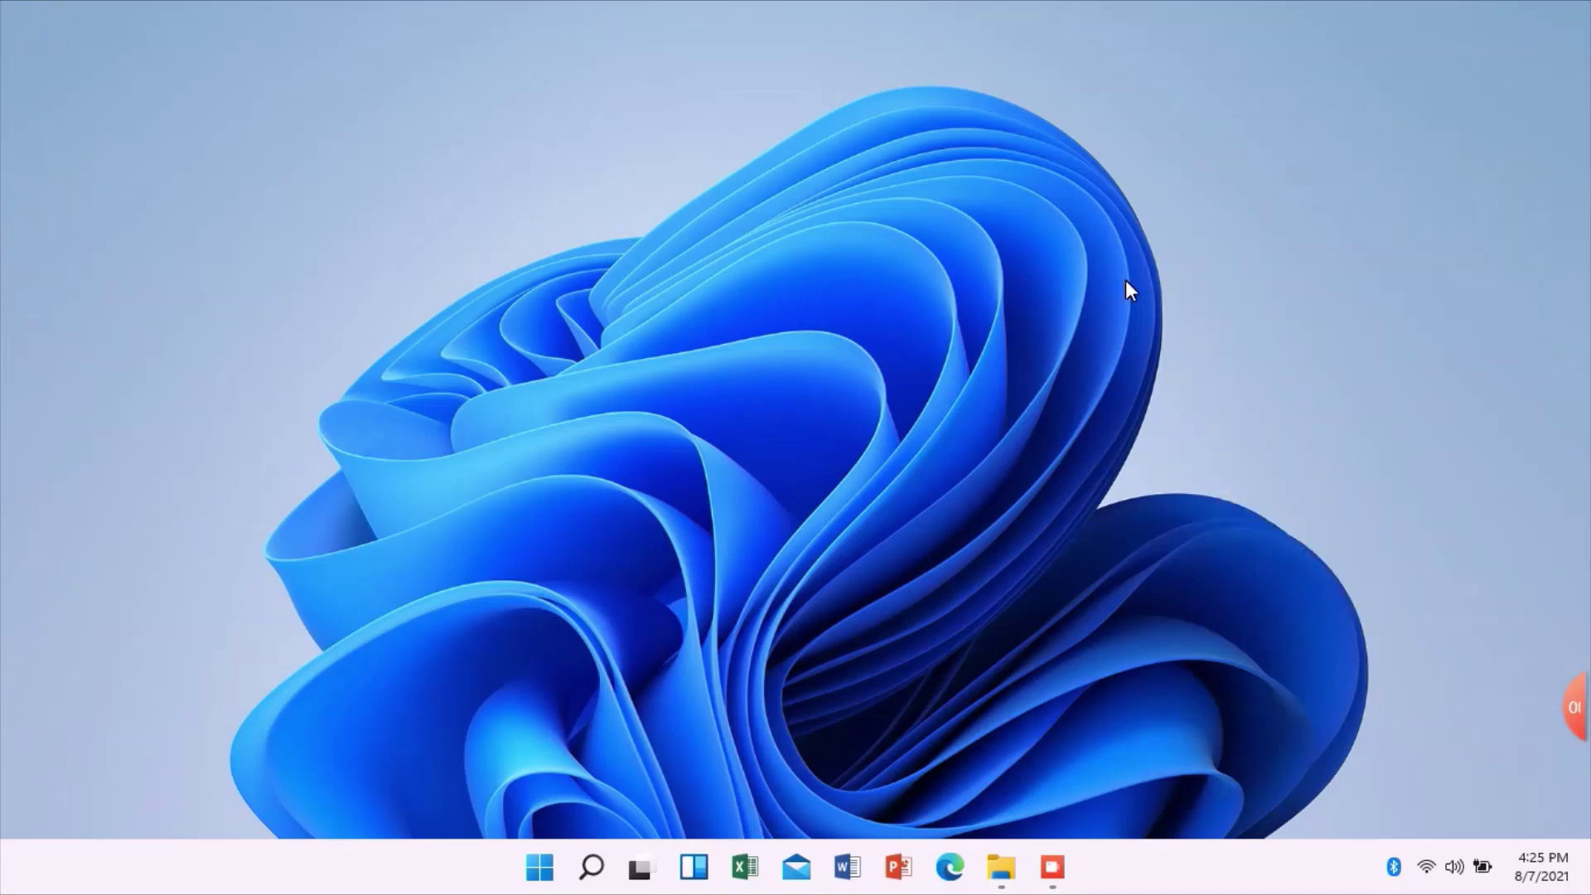
Write the black size 40 text annotation "Windows 11 22000.120" on the empty desktop, and close the annotation tools
{"action": "mouse_move", "coordinate": [1577, 711]}
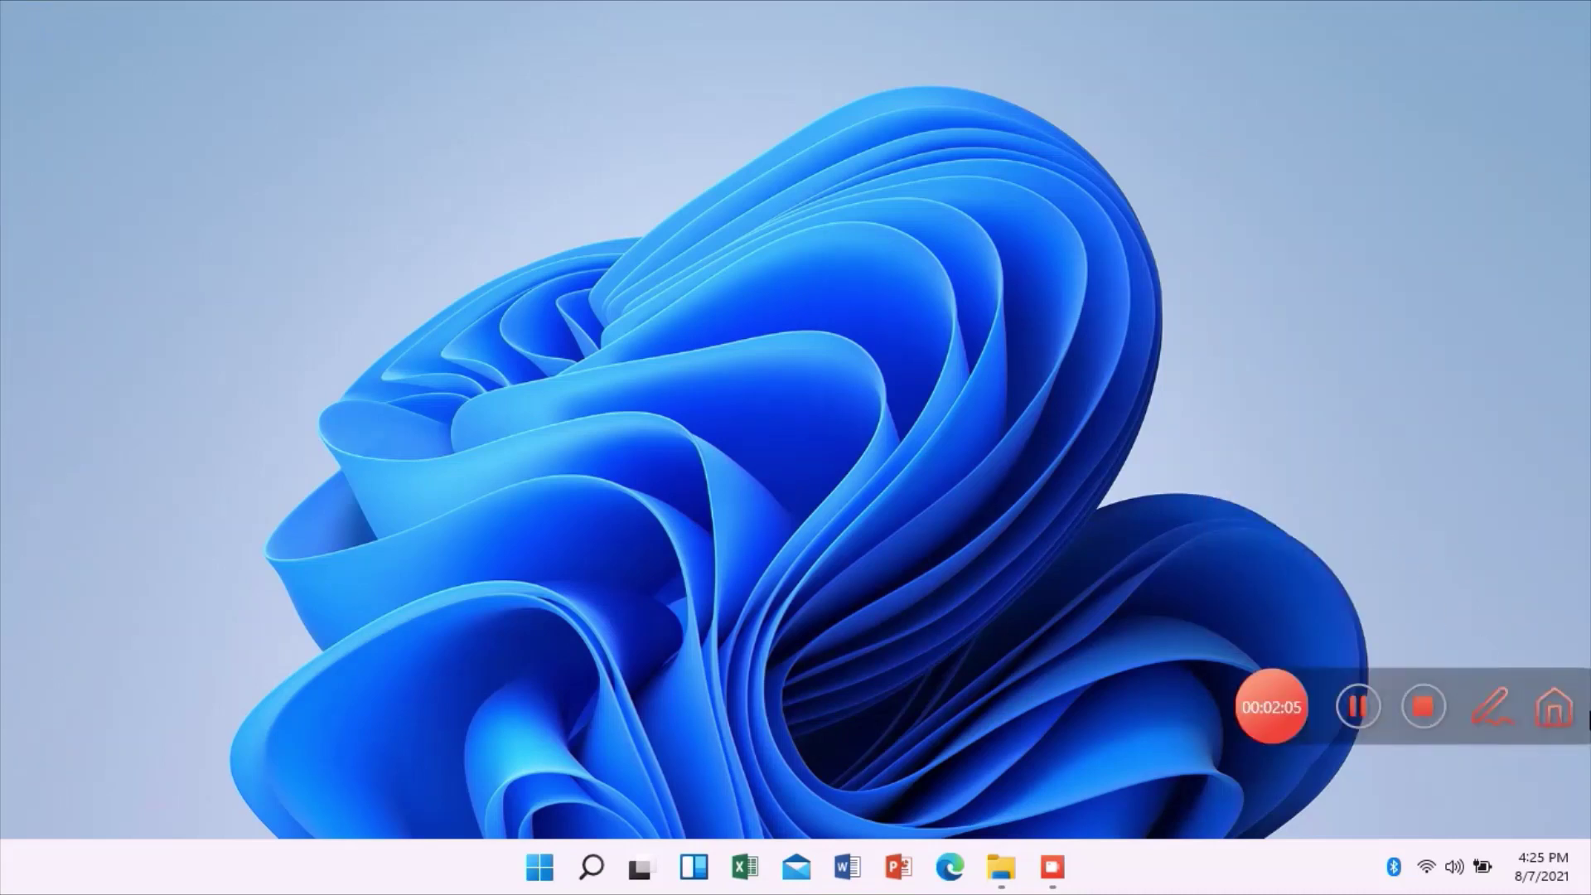
{"action": "left_click", "coordinate": [1497, 711]}
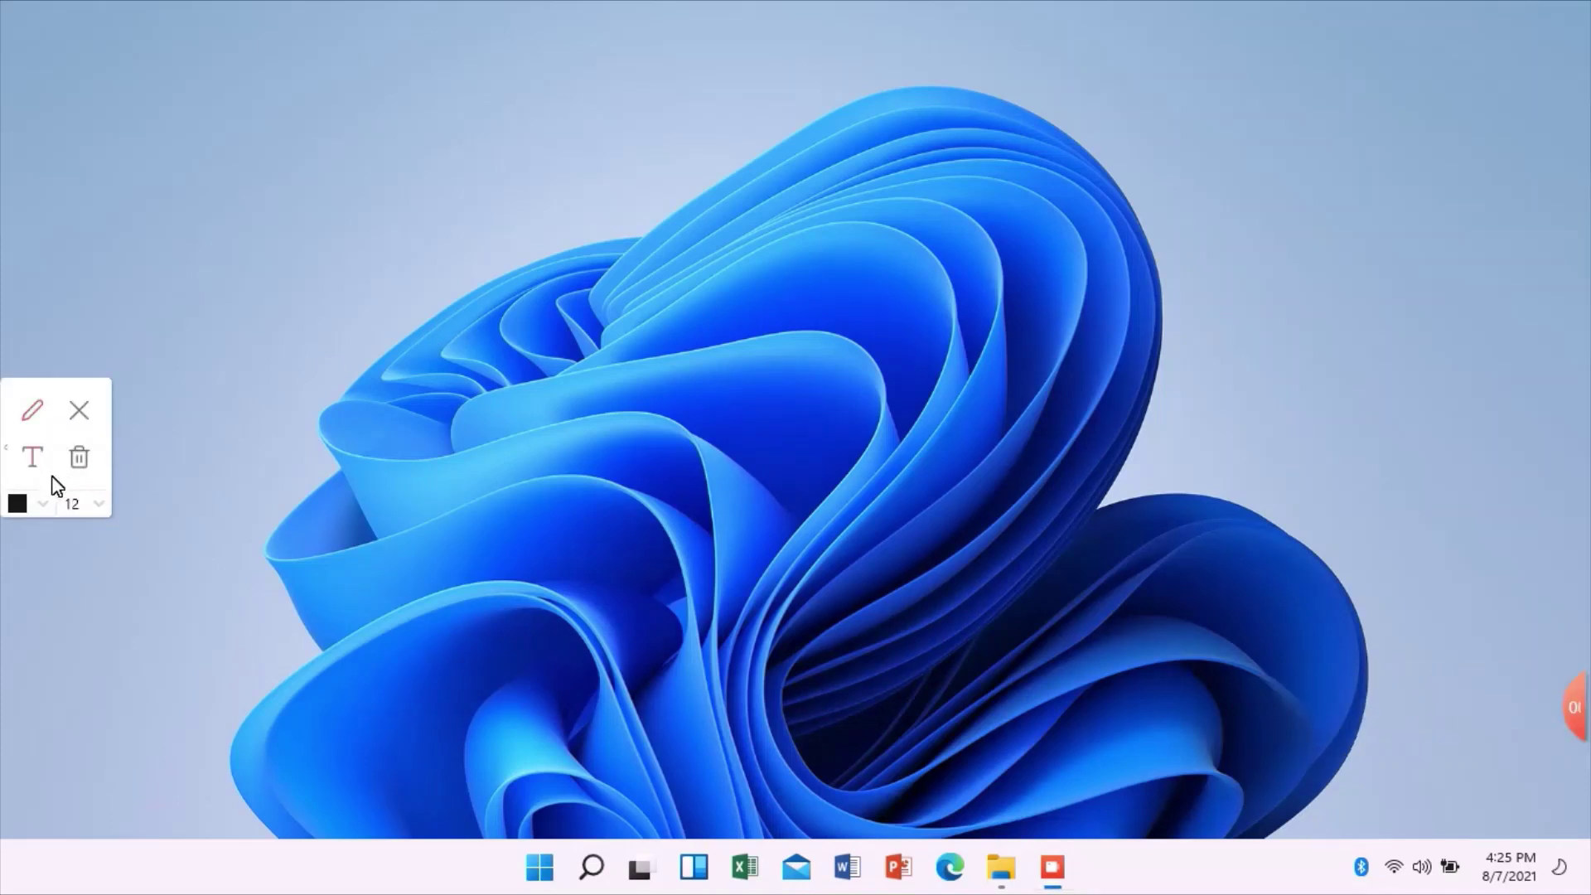
{"action": "left_click", "coordinate": [66, 699]}
{"action": "left_click", "coordinate": [168, 104]}
{"action": "type", "text": "Wind"}
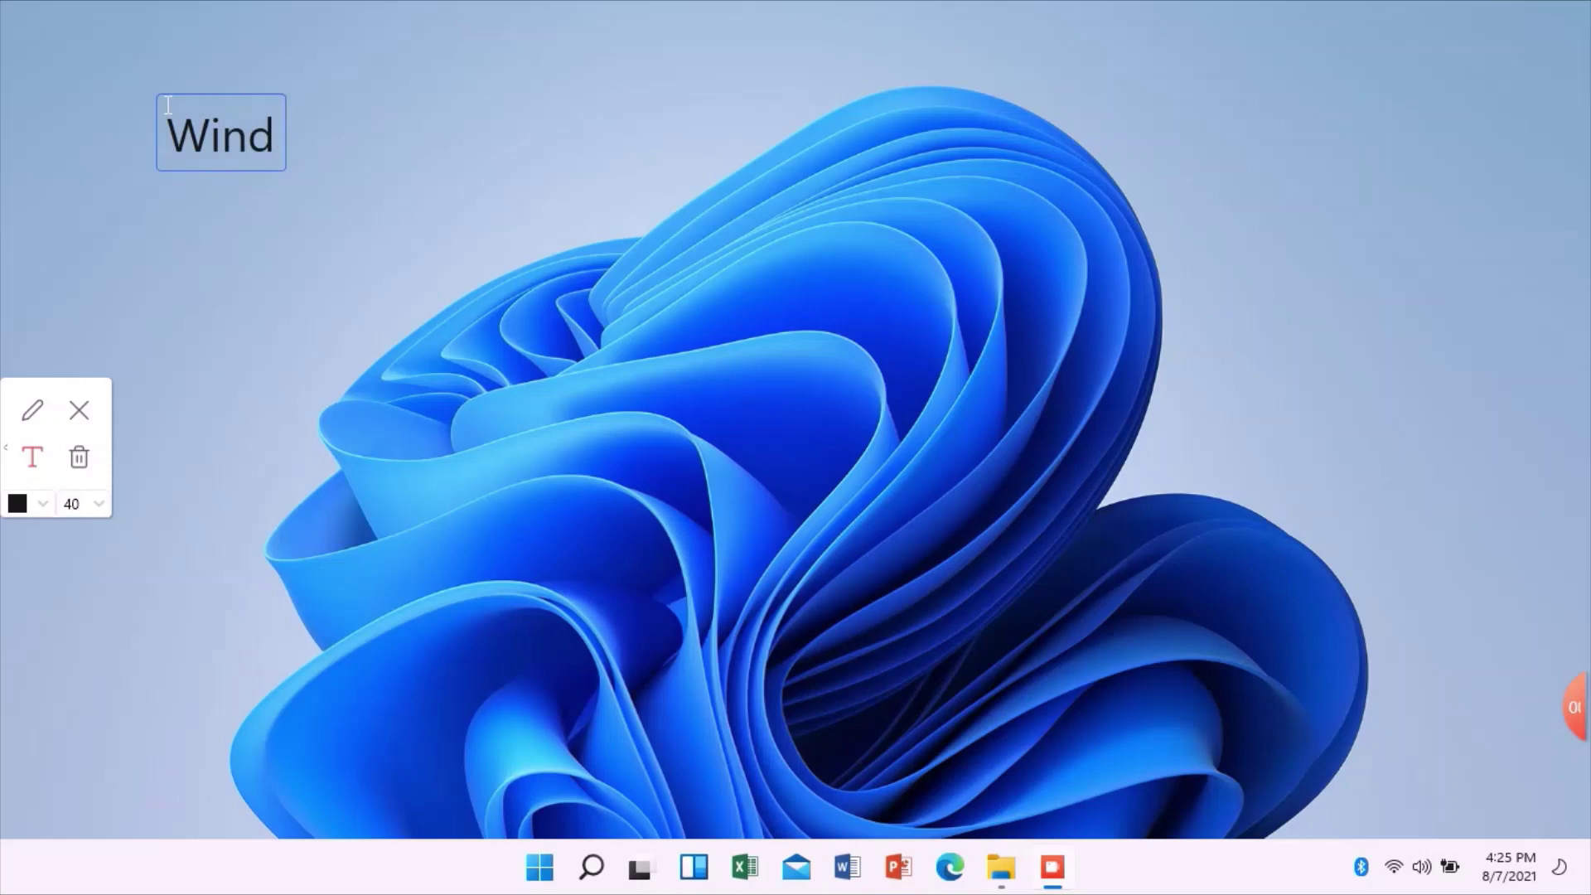
{"action": "type", "text": "ows 11"}
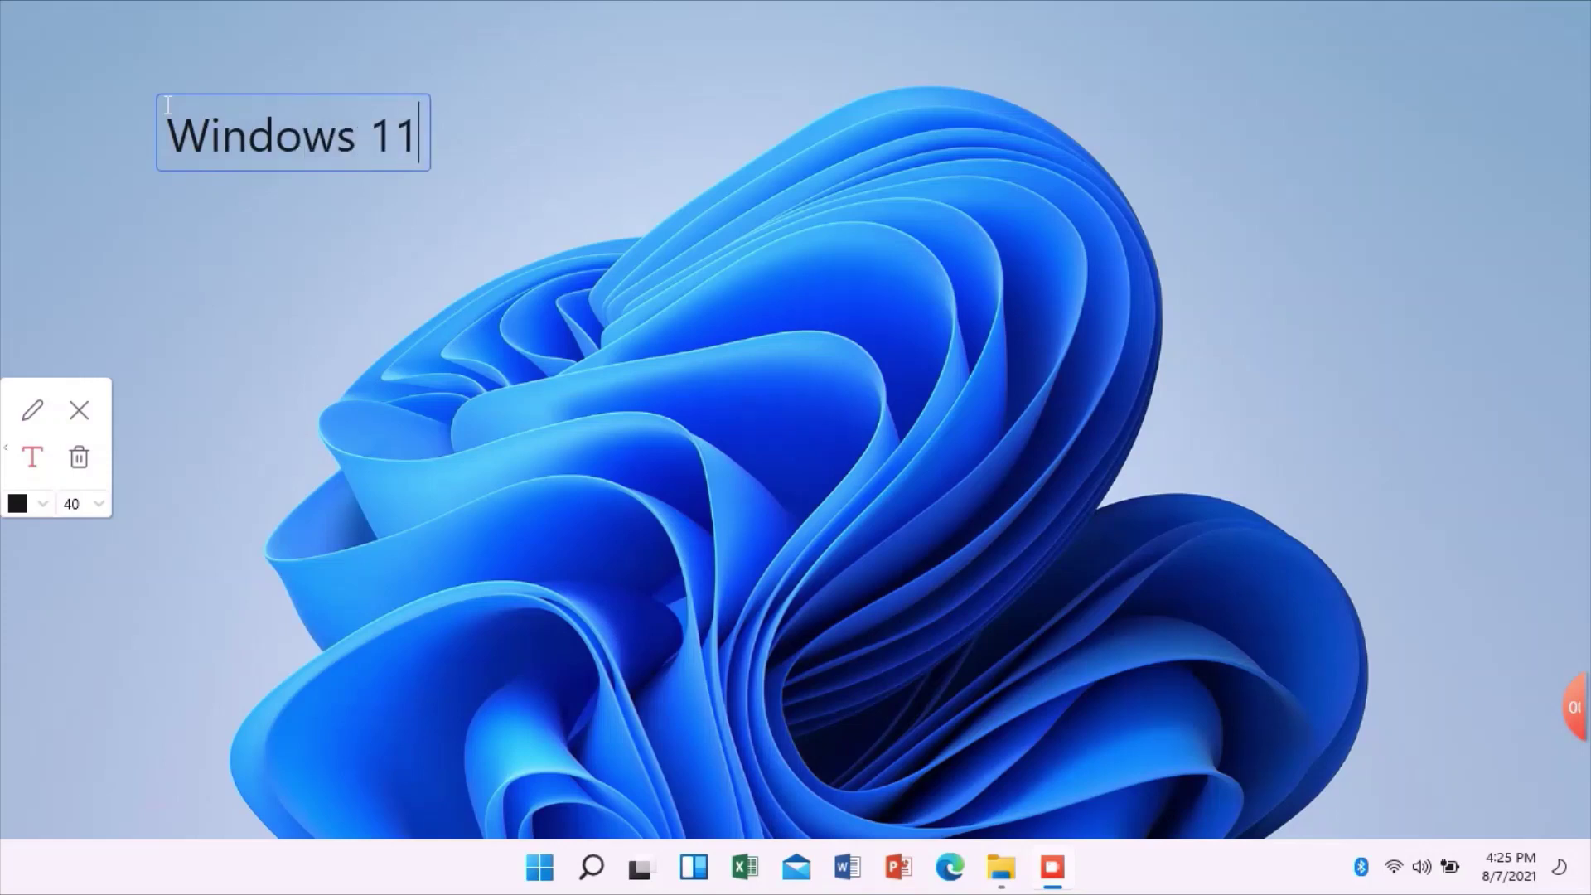
{"action": "type", "text": " 22000"}
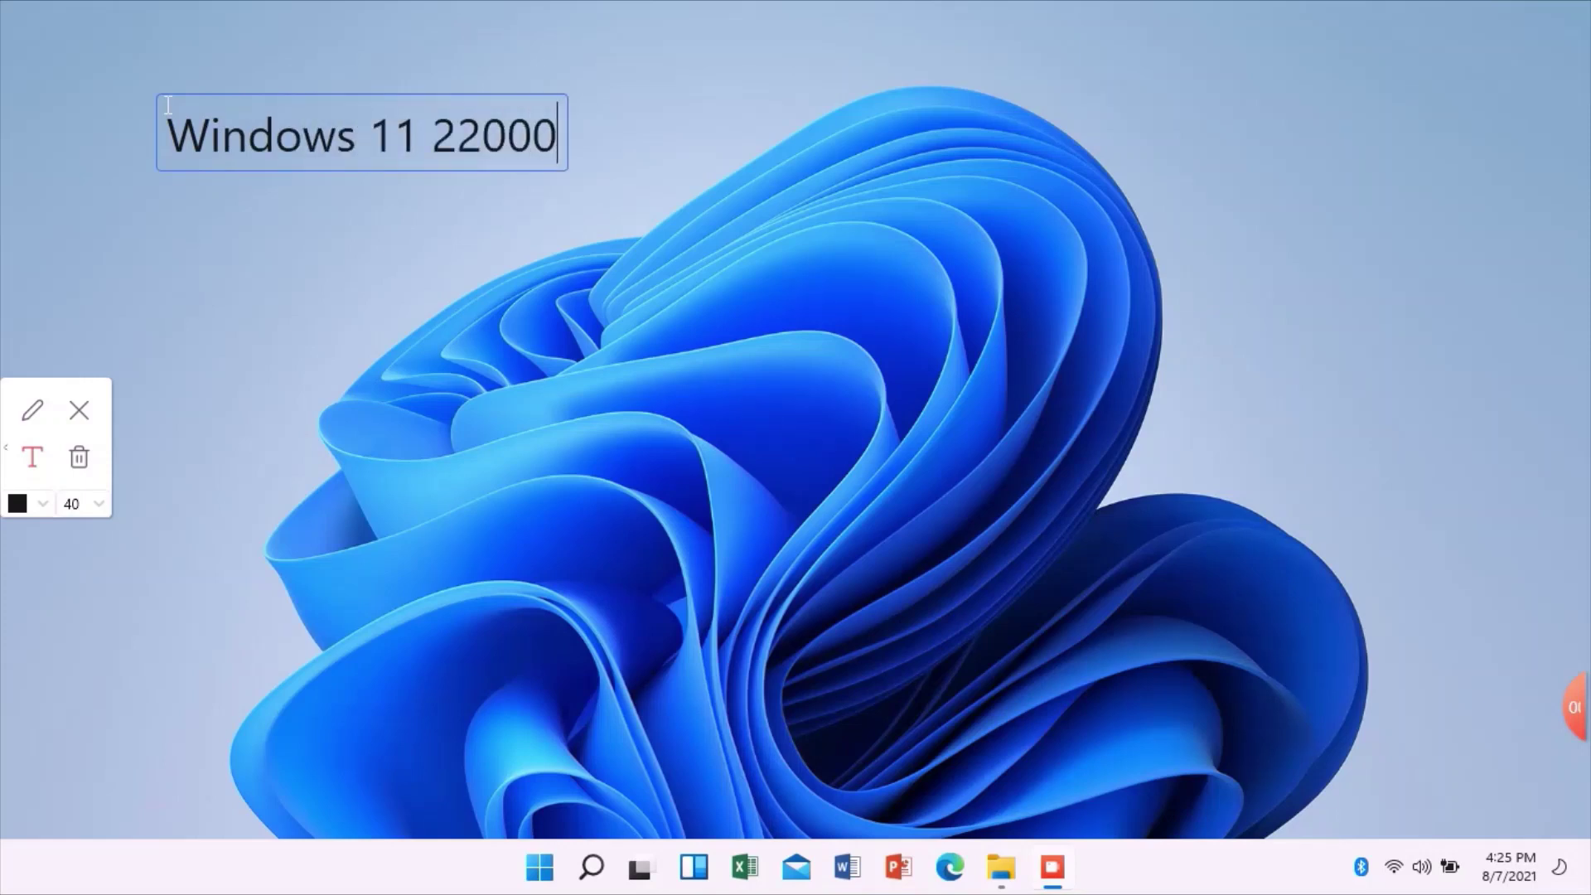
{"action": "type", "text": "0"}
{"action": "key", "text": "BackSpace"}
{"action": "type", "text": ".12"}
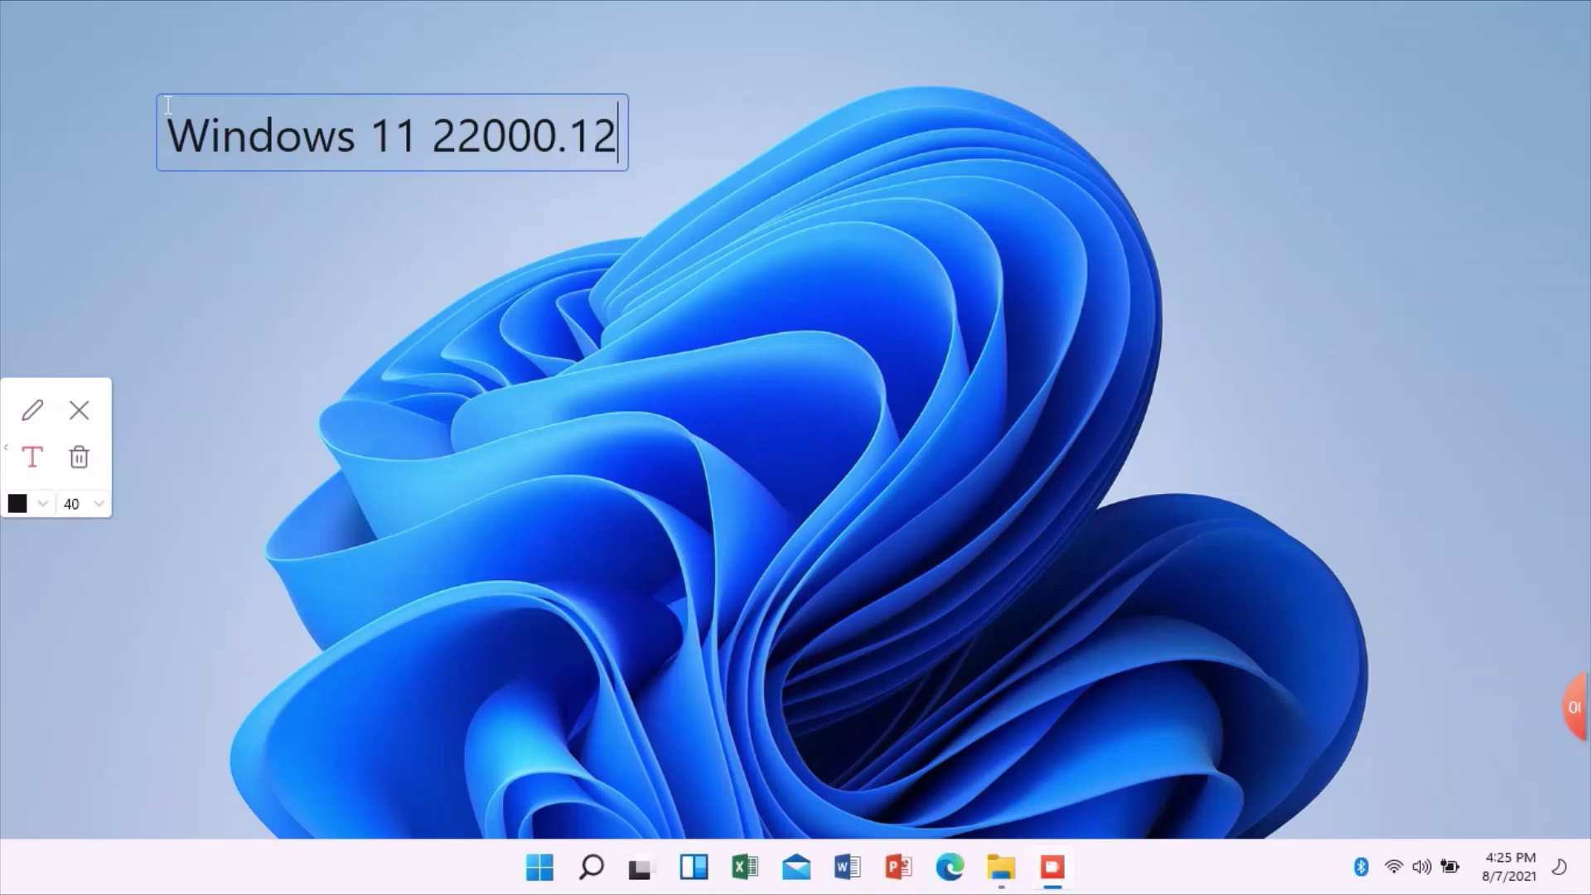
{"action": "type", "text": "0"}
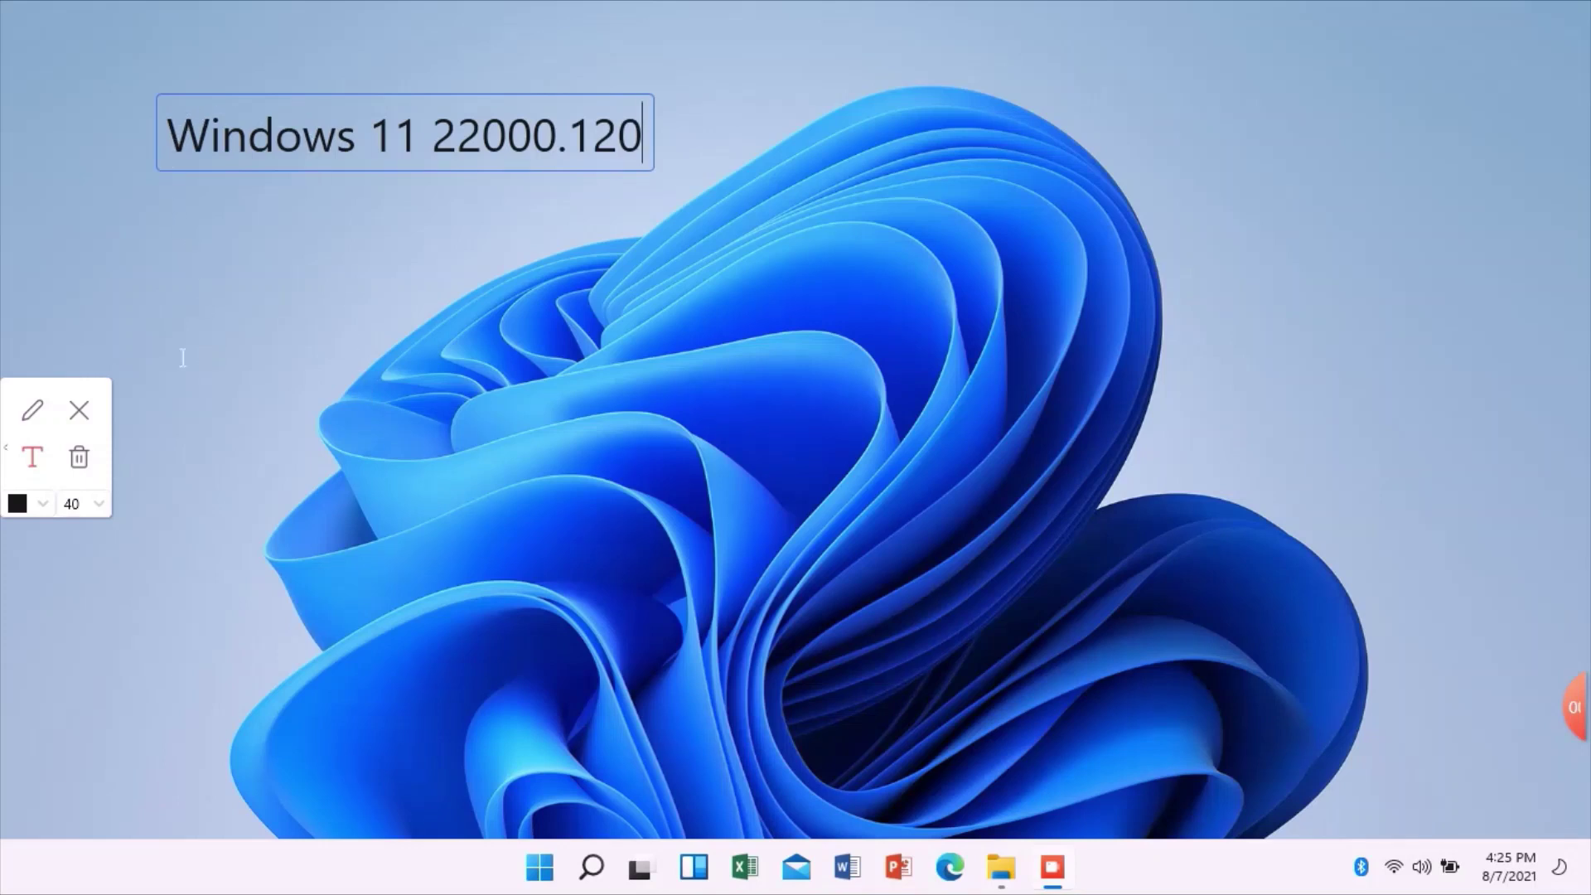
{"action": "left_click", "coordinate": [80, 411]}
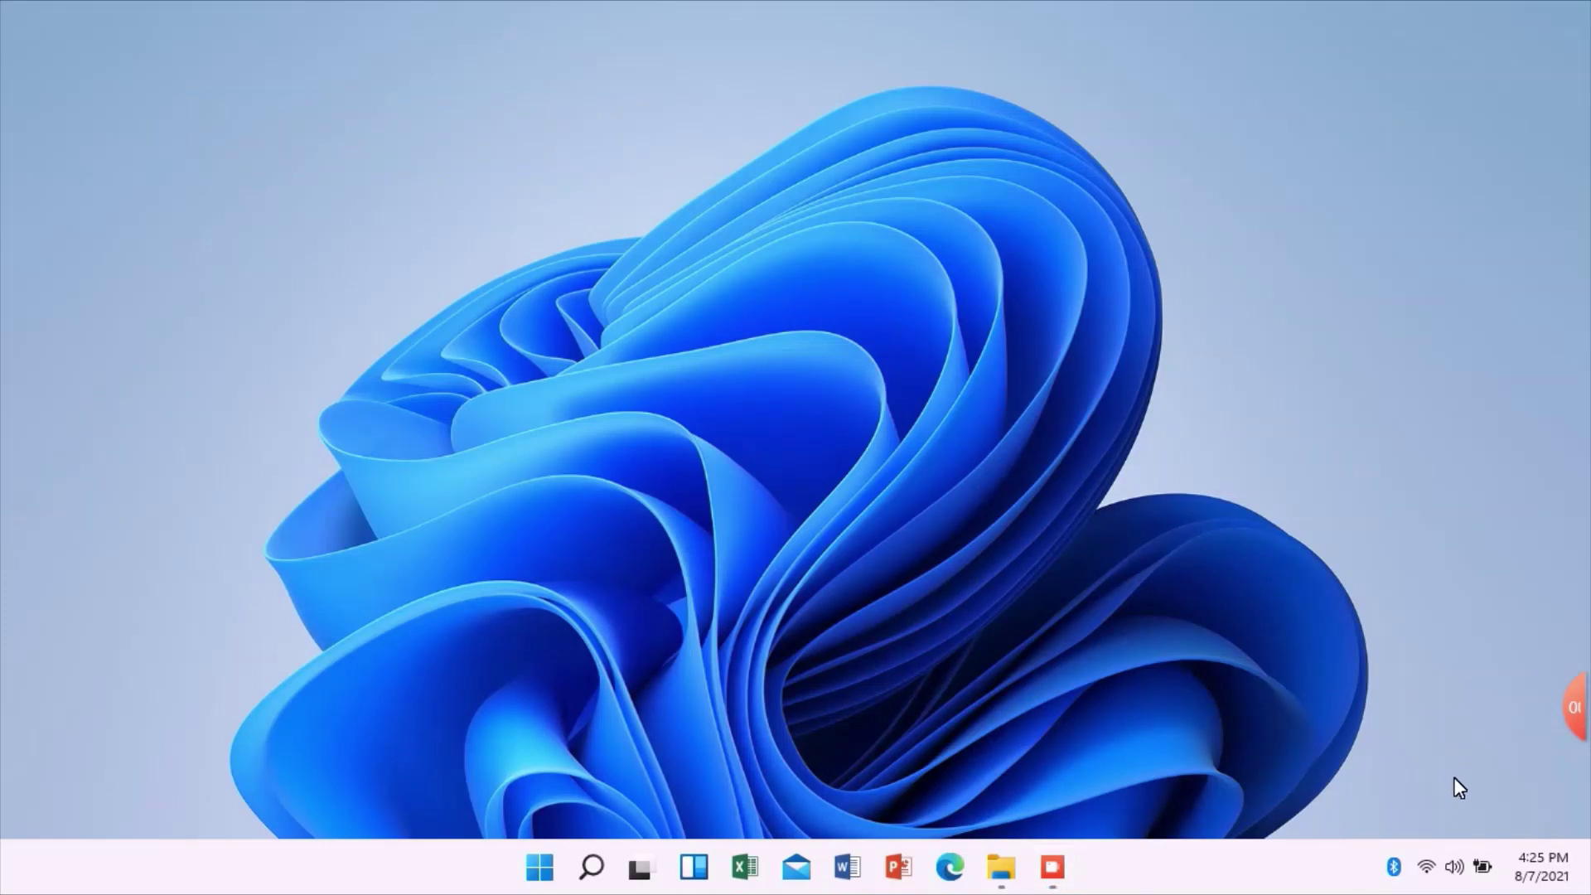
Show the quick settings panel and the Start menu, dismissing each one again
{"action": "left_click", "coordinate": [1446, 868]}
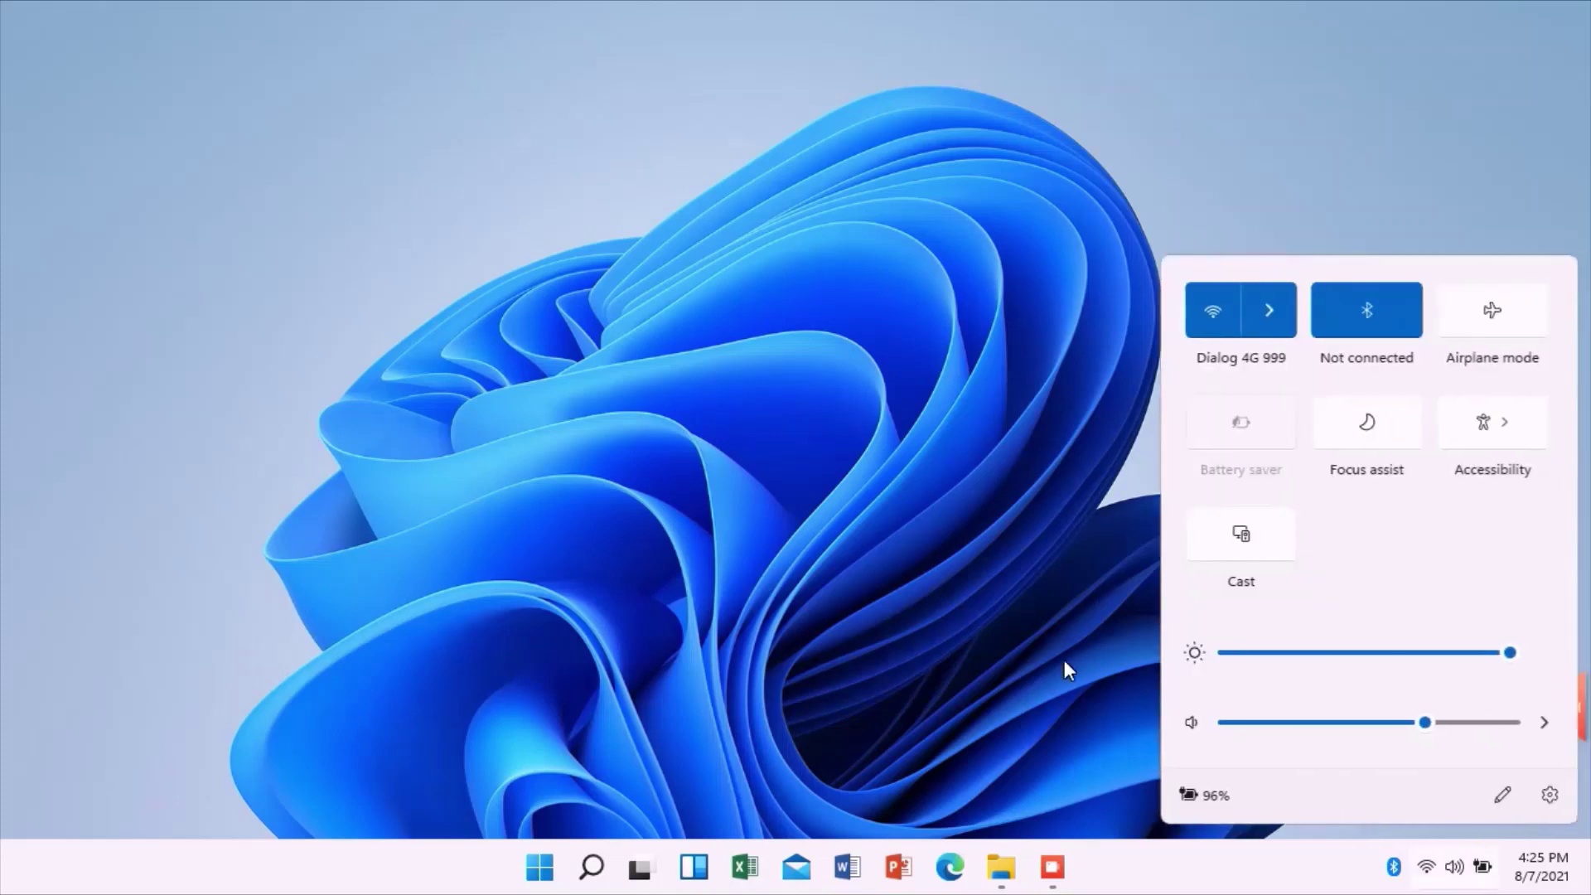
{"action": "left_click", "coordinate": [927, 621]}
{"action": "left_click", "coordinate": [550, 874]}
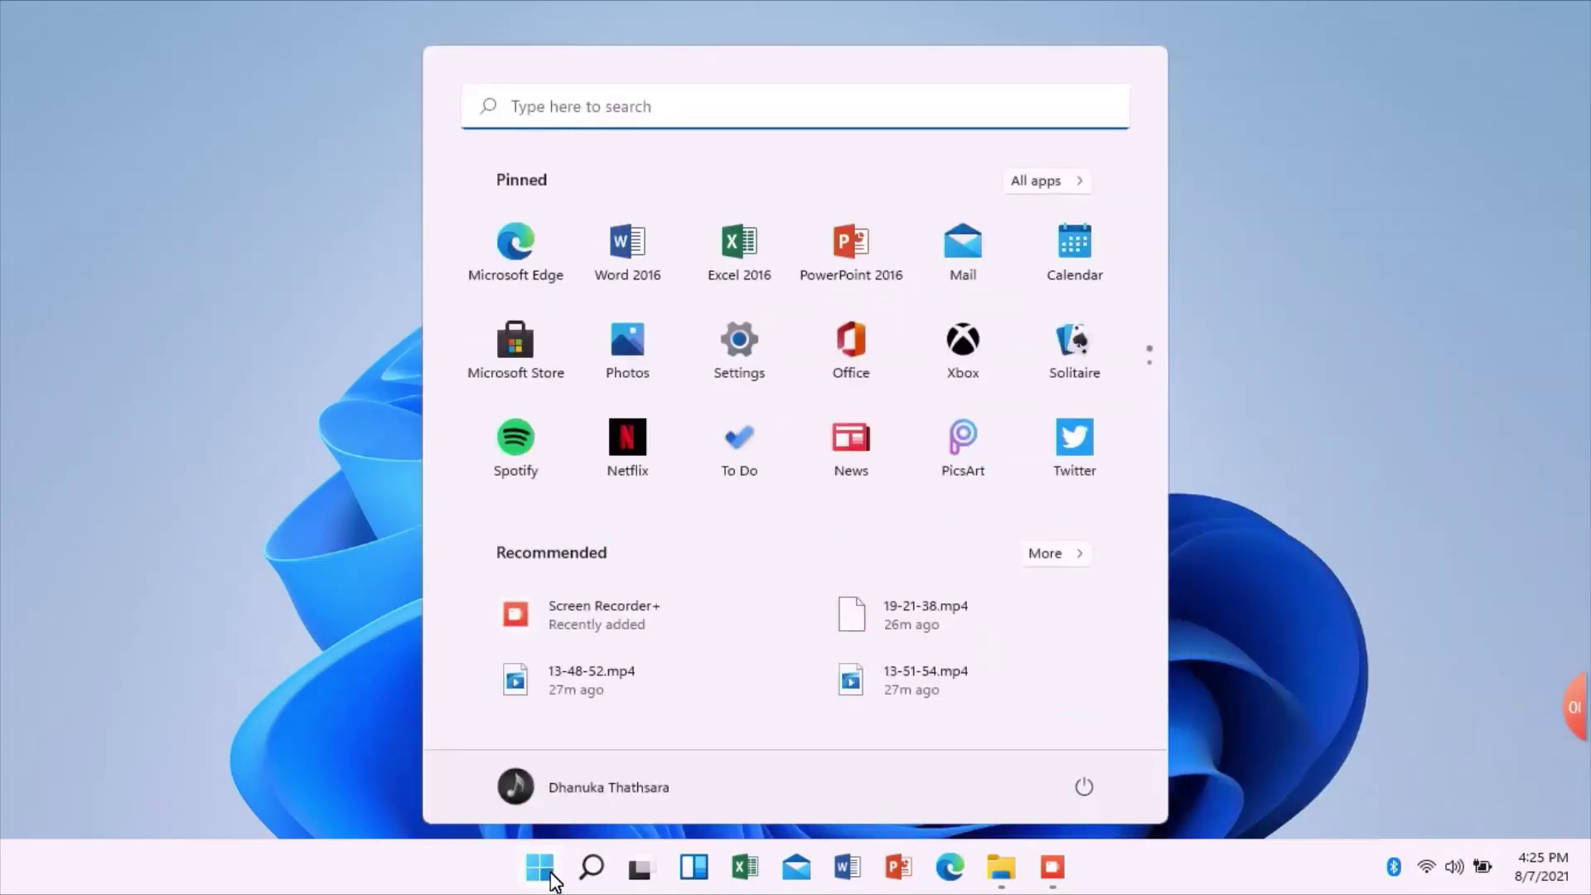
{"action": "left_click", "coordinate": [1537, 611]}
{"action": "mouse_move", "coordinate": [1564, 723]}
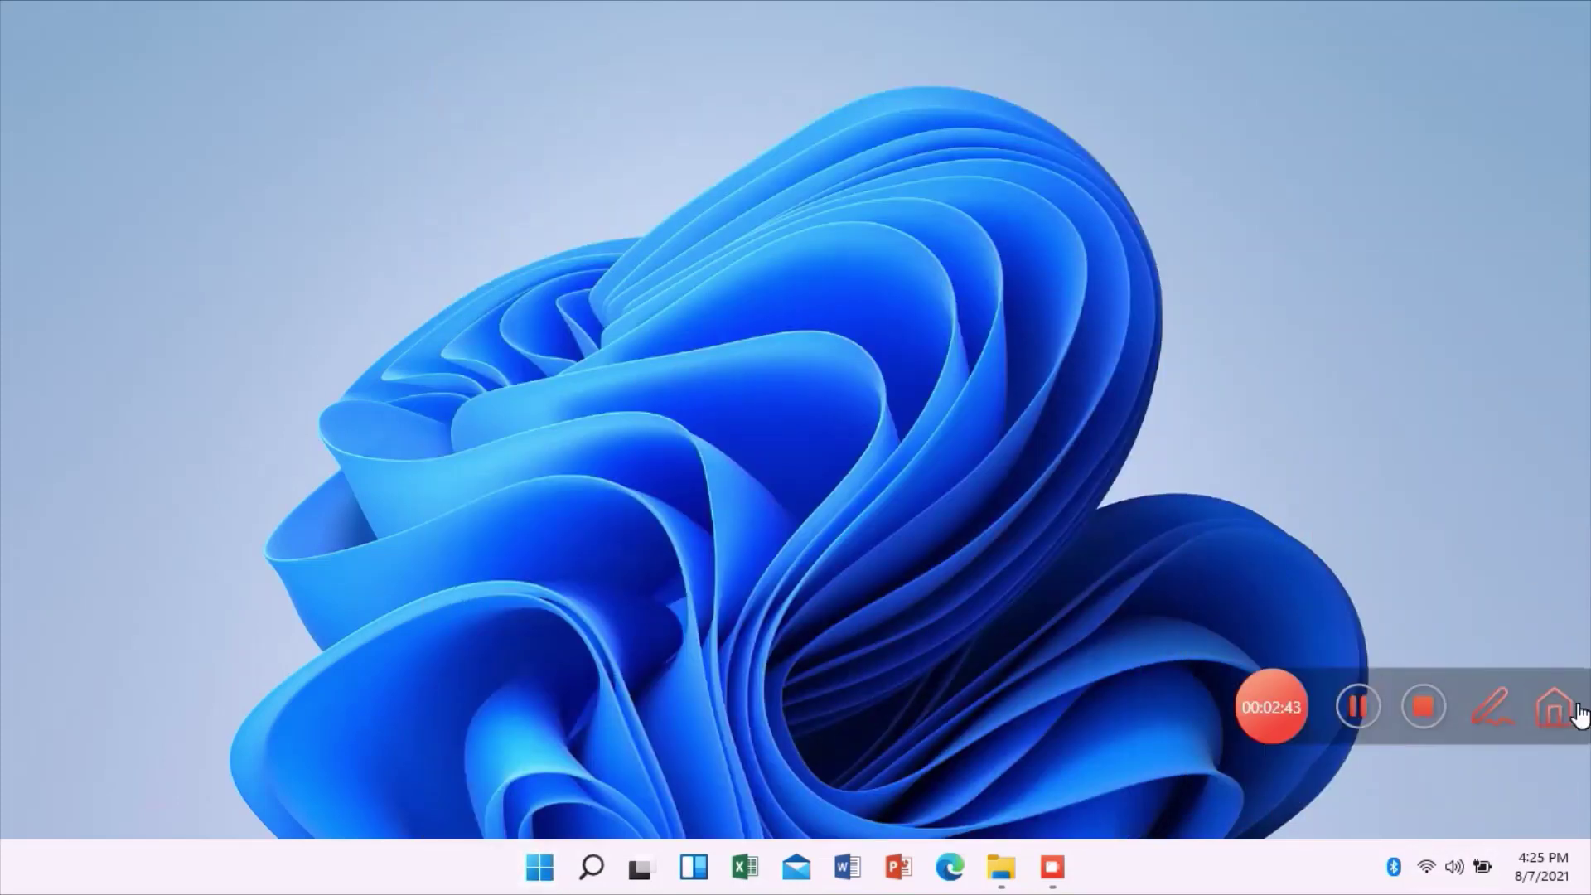